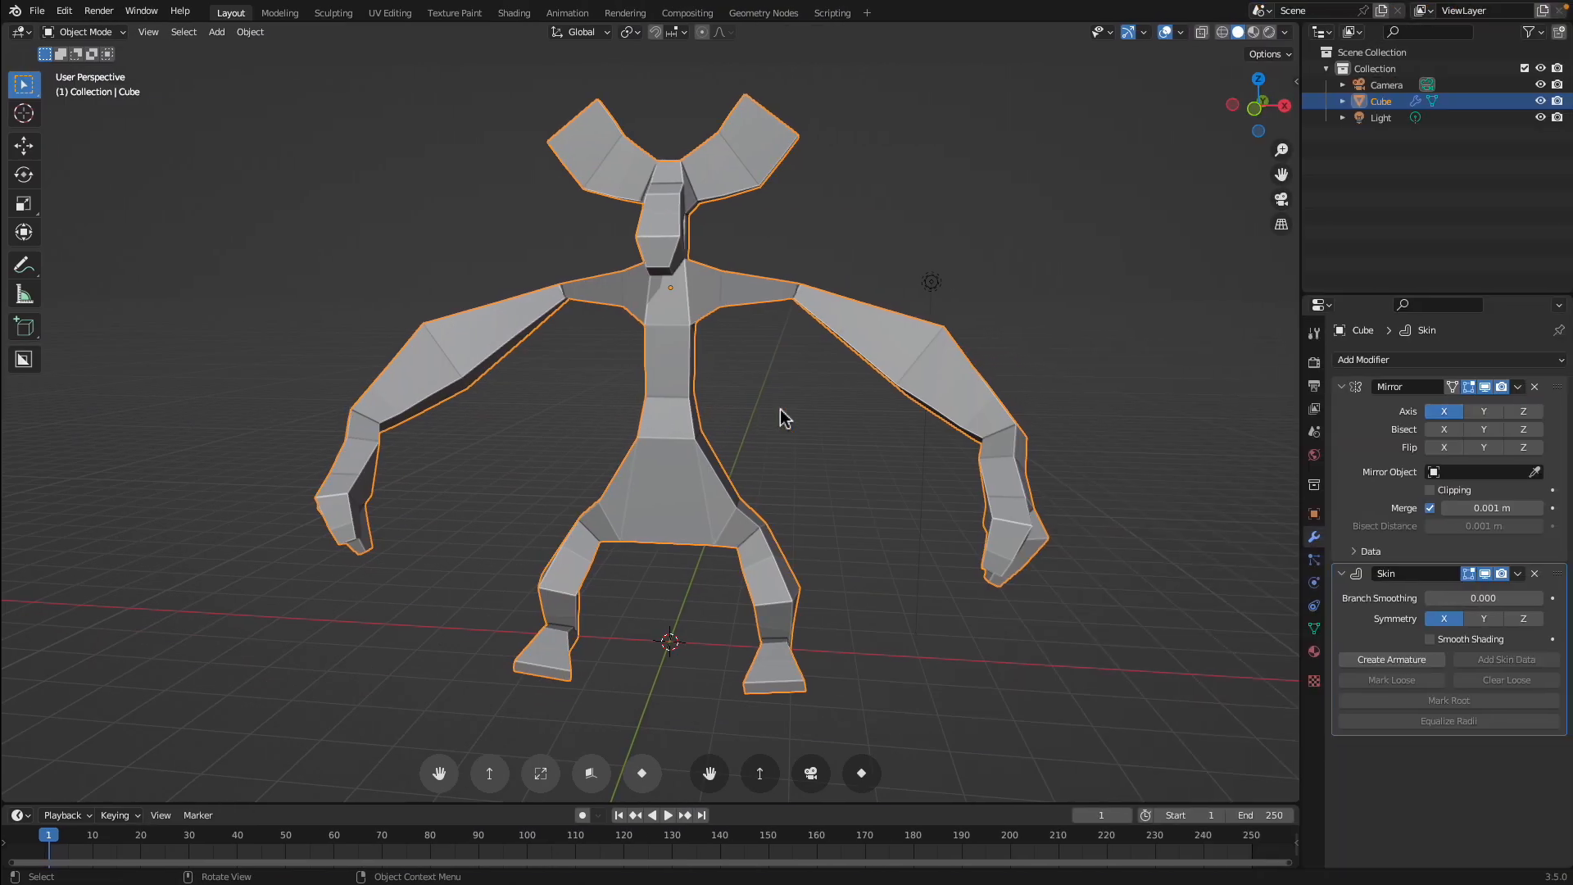
- Preview the low-poly creature with a level 2 Subdivision modifier and remove that modifier again
middle_click_drag(780, 410, 781, 288)
key("ctrl+2")
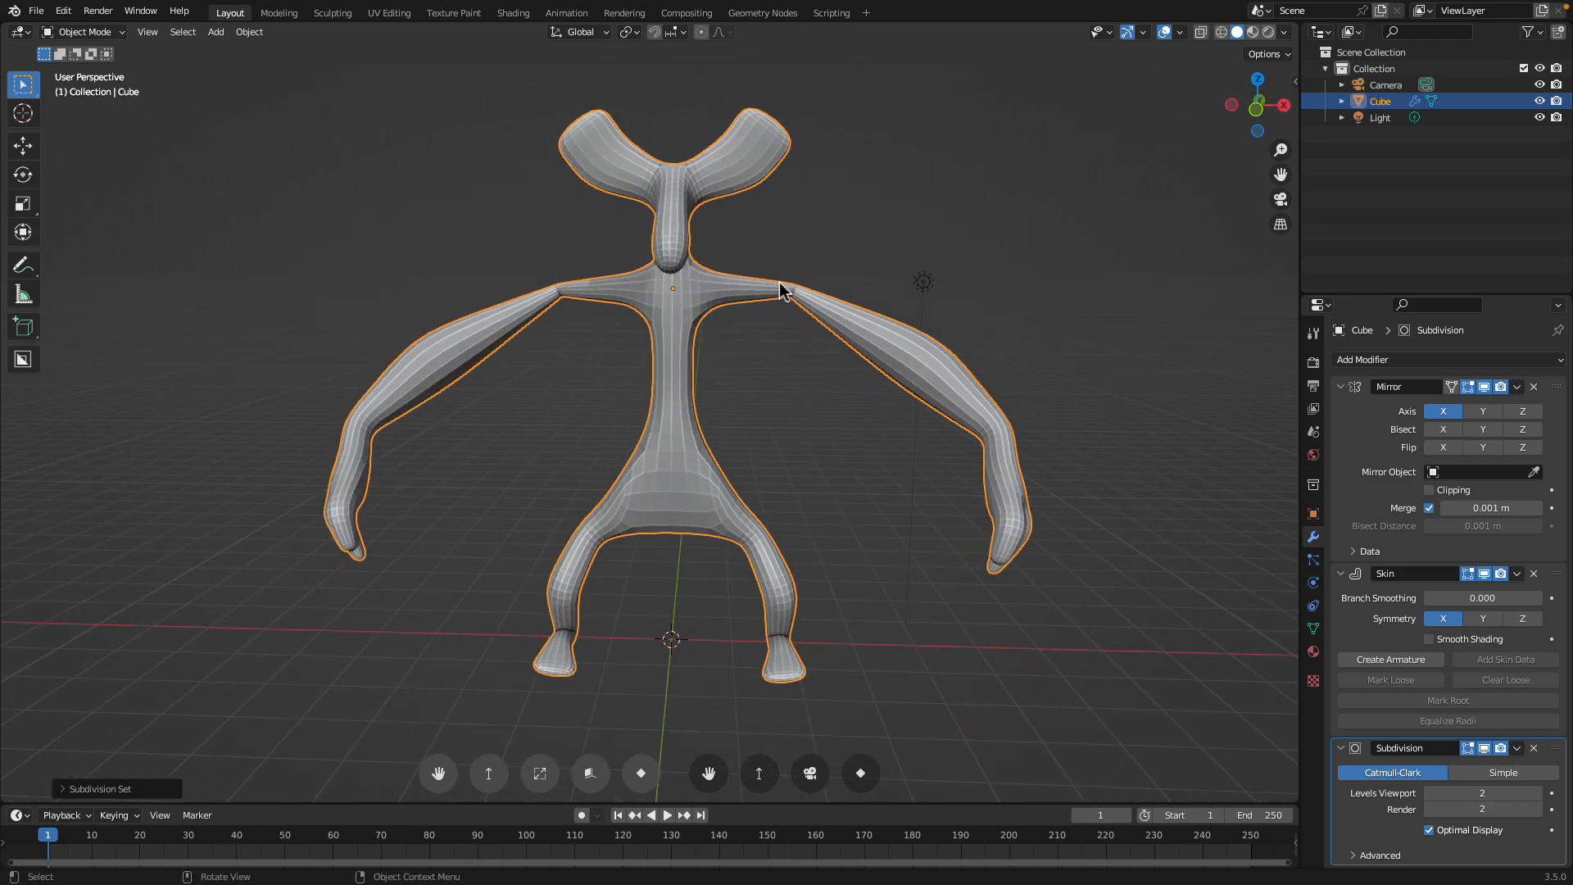
left_click(1535, 748)
middle_click_drag(864, 474, 827, 319)
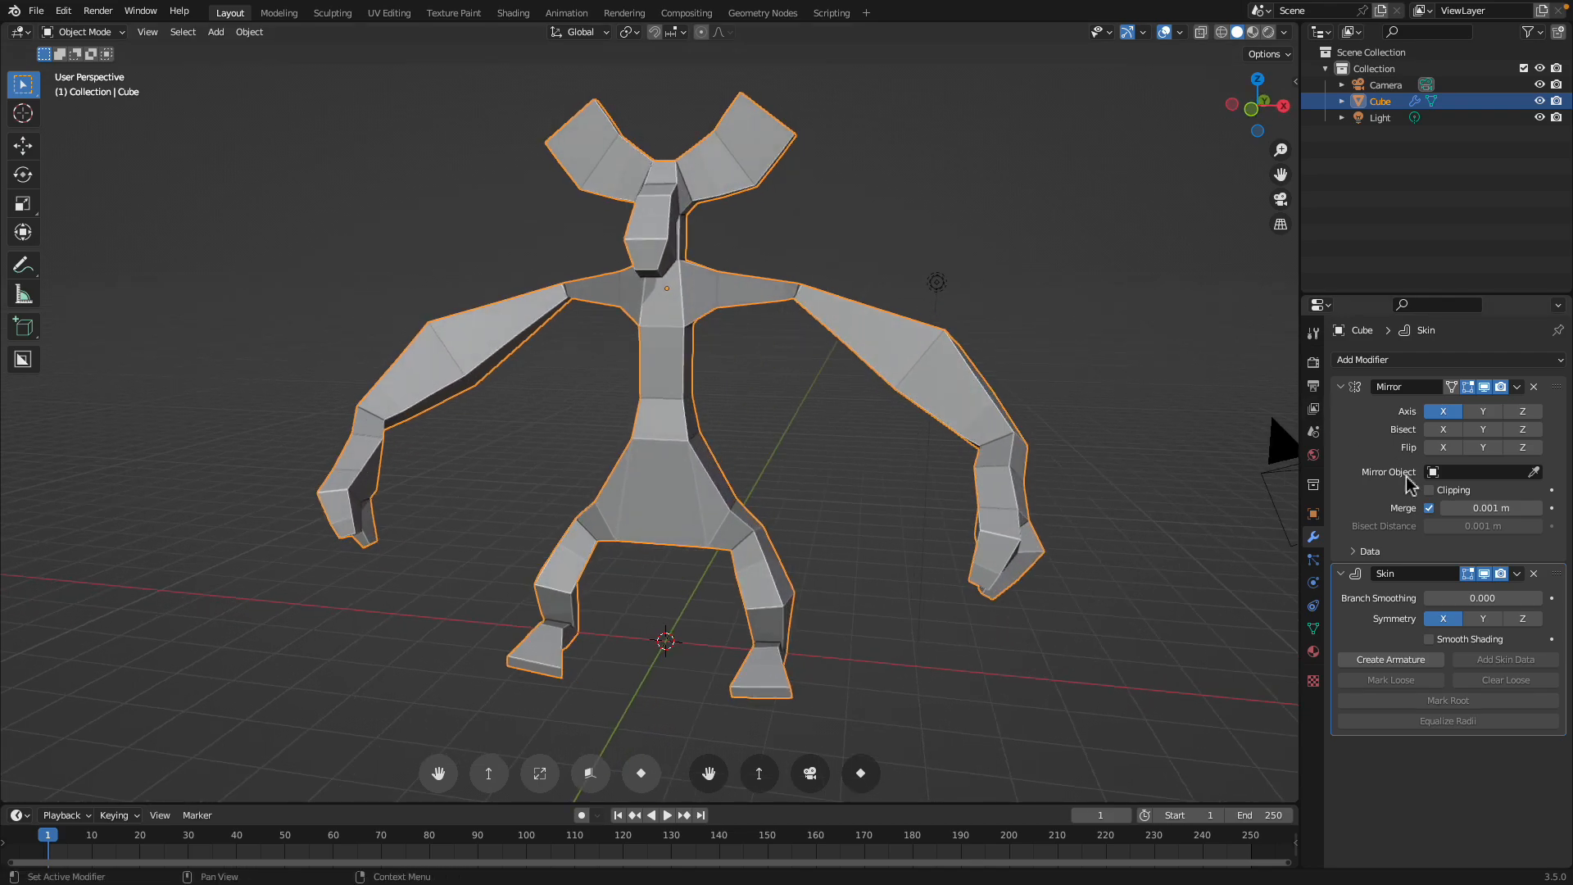
middle_click_drag(1013, 465, 1261, 637)
middle_click_drag(901, 368, 751, 352)
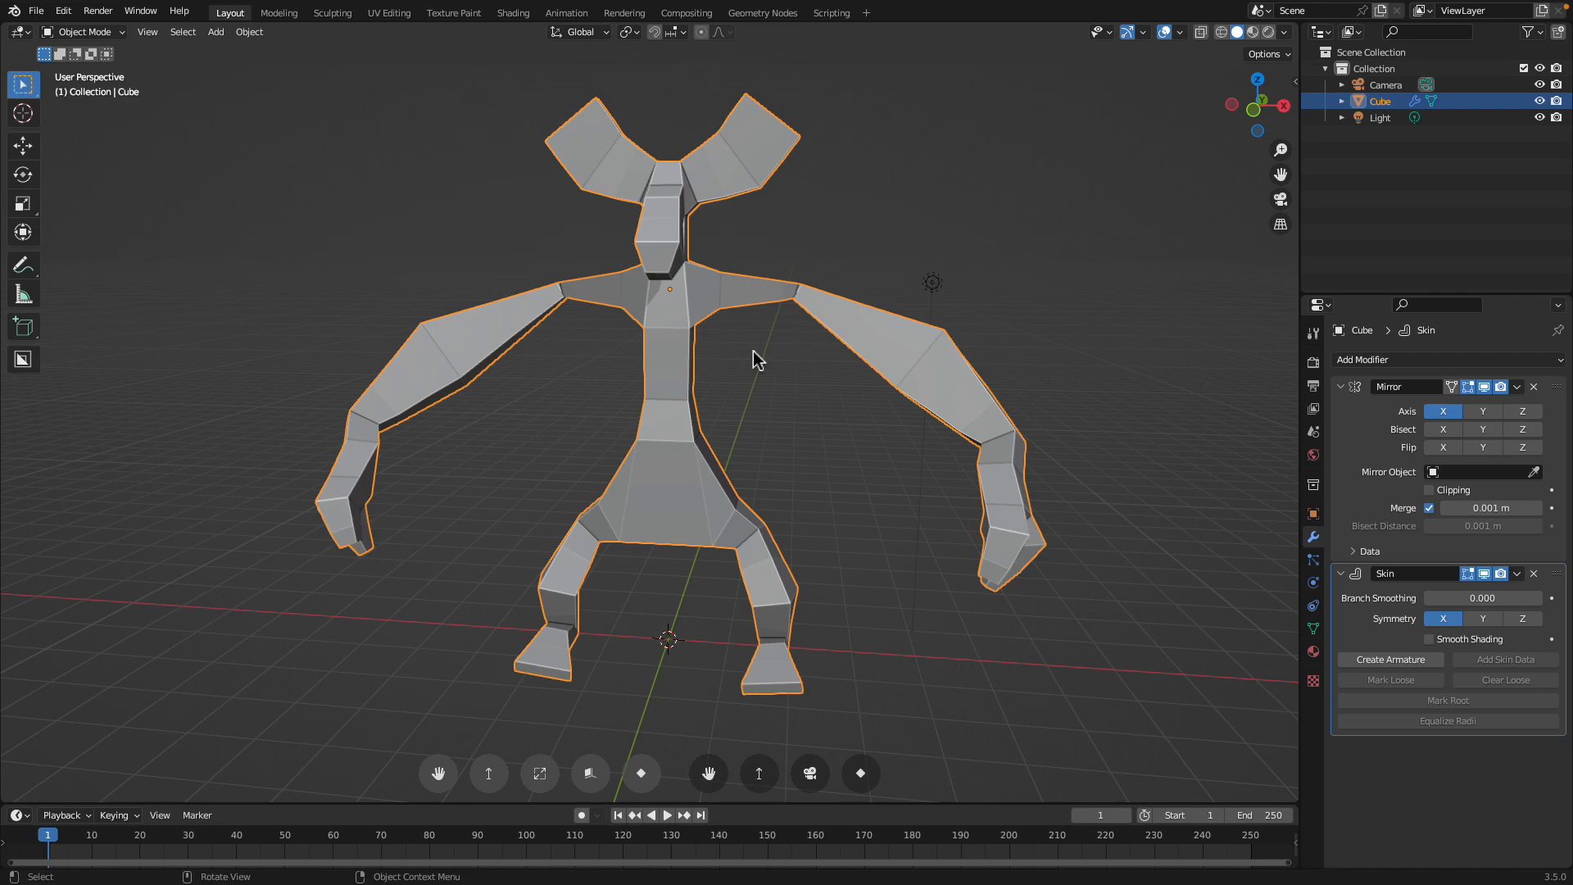
- Show the creature in wireframe, enter Edit Mode and move the shoulder skin vertex farther out along the arm
key("z")
left_click(733, 339)
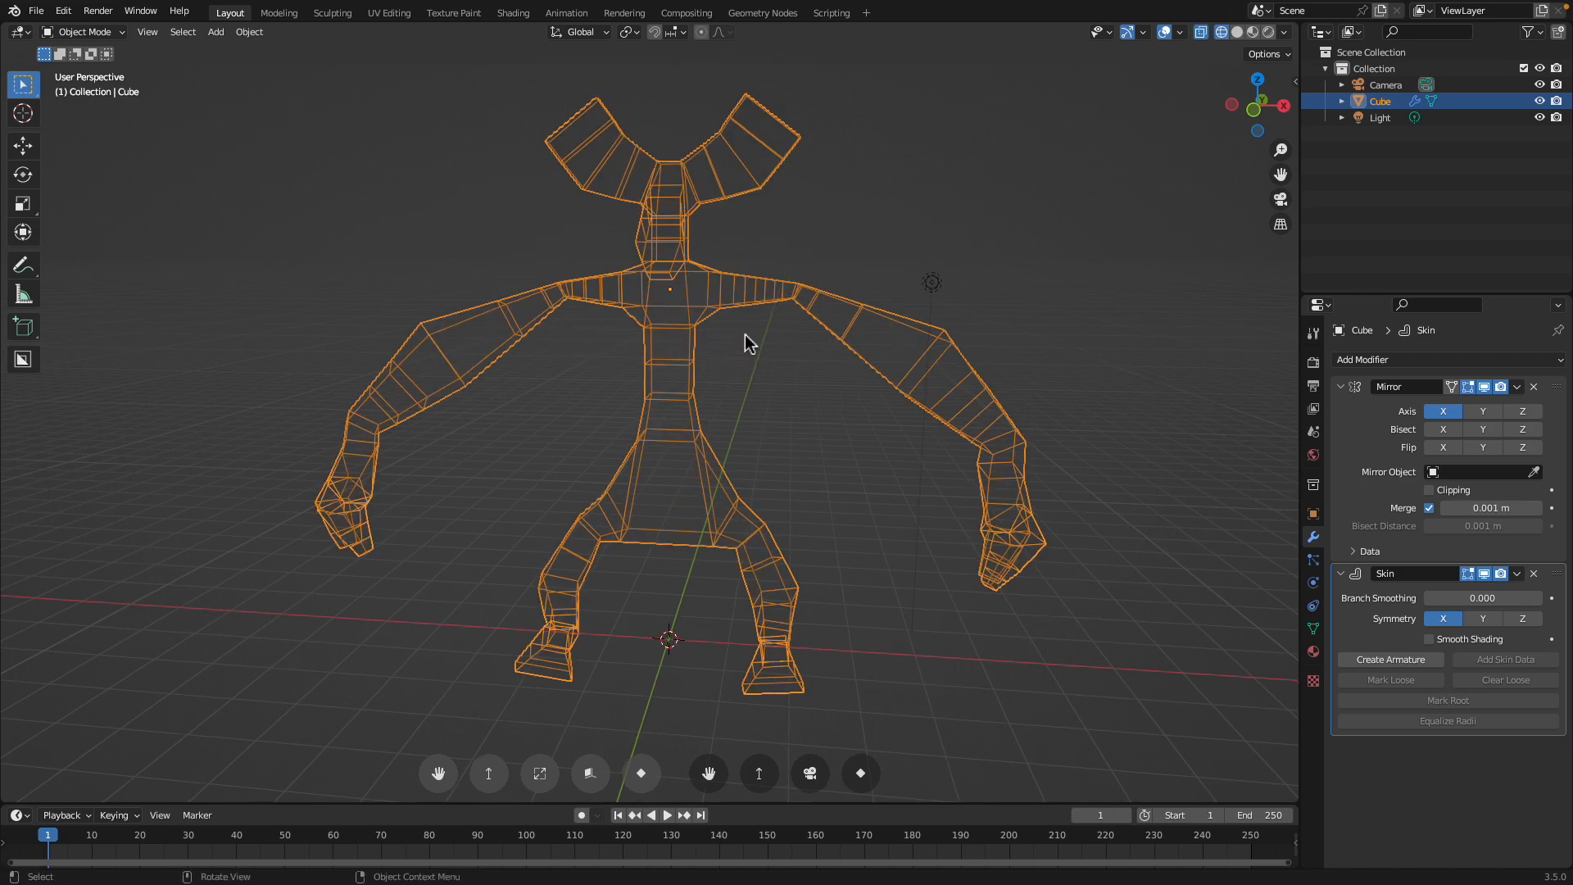
key("Tab")
key("Tab")
key("Tab")
middle_click_drag(734, 355, 804, 295)
left_click(796, 291)
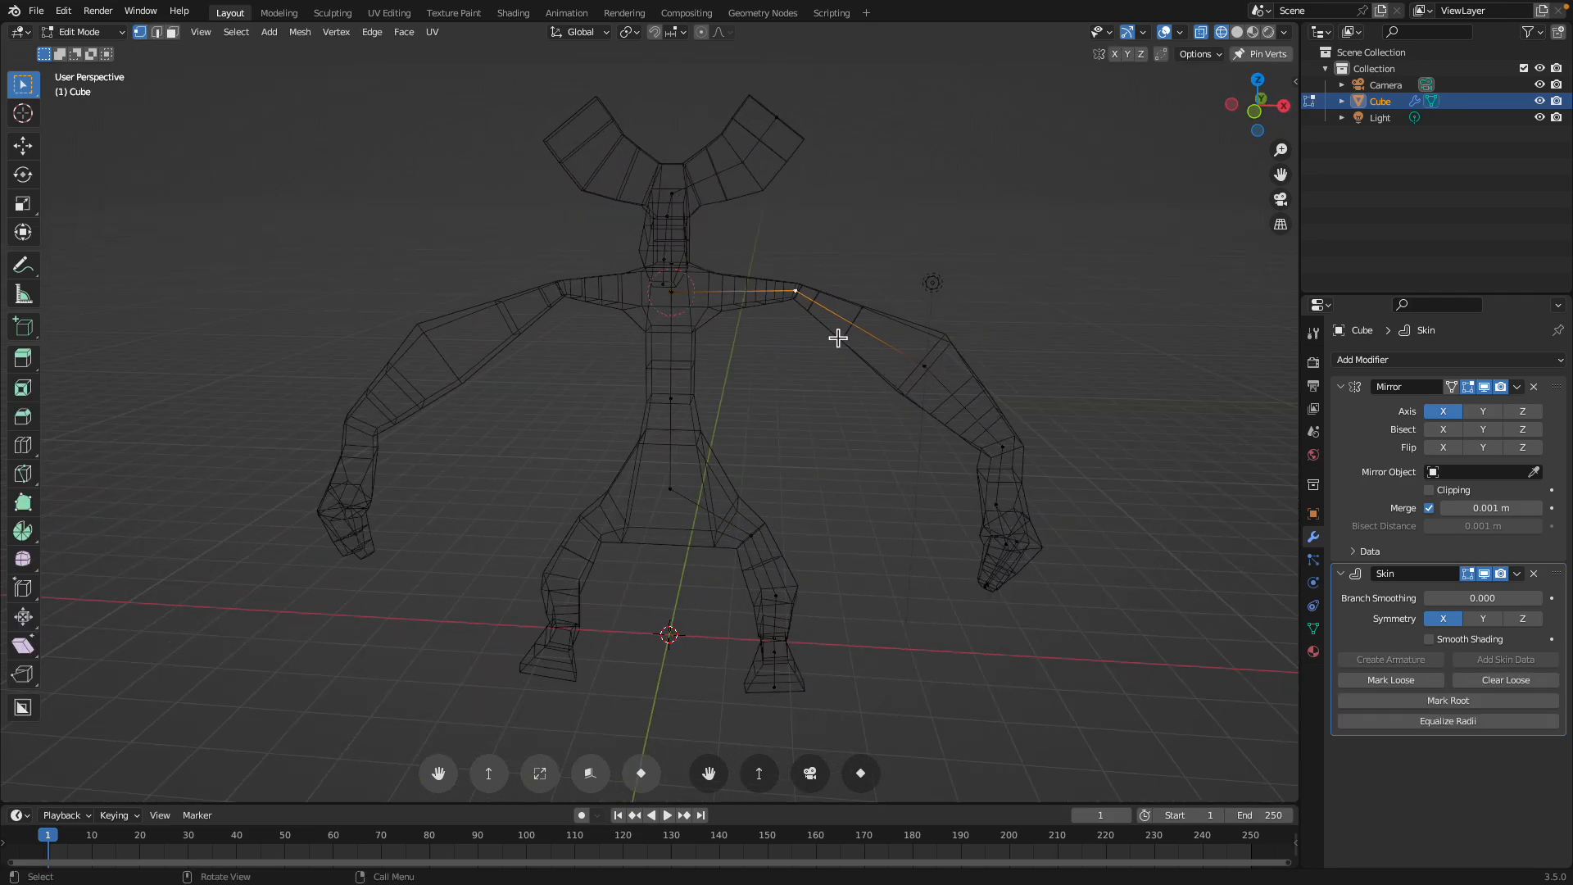
key("g")
left_click(864, 341)
- Move the vertex midway between shoulder and elbow slightly and adjust its skin radius
left_click(926, 368)
key("g")
left_click(946, 391)
key("ctrl+a")
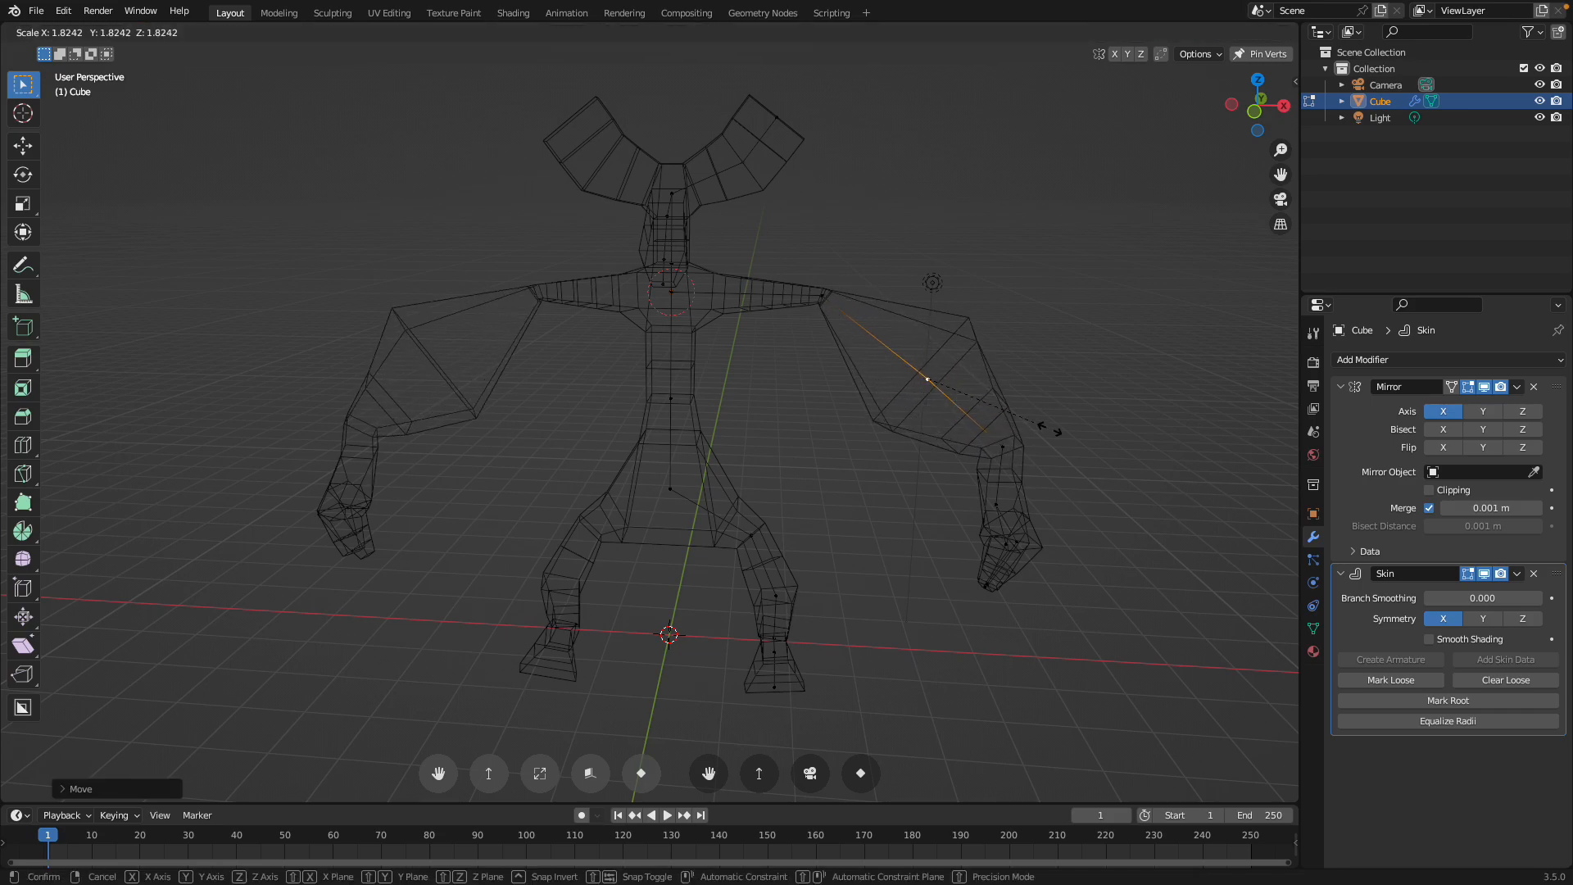
left_click(983, 397)
- Adjust the skin radius at the elbow vertex
middle_click_drag(983, 396, 1002, 446)
left_click(998, 444)
key("ctrl+a")
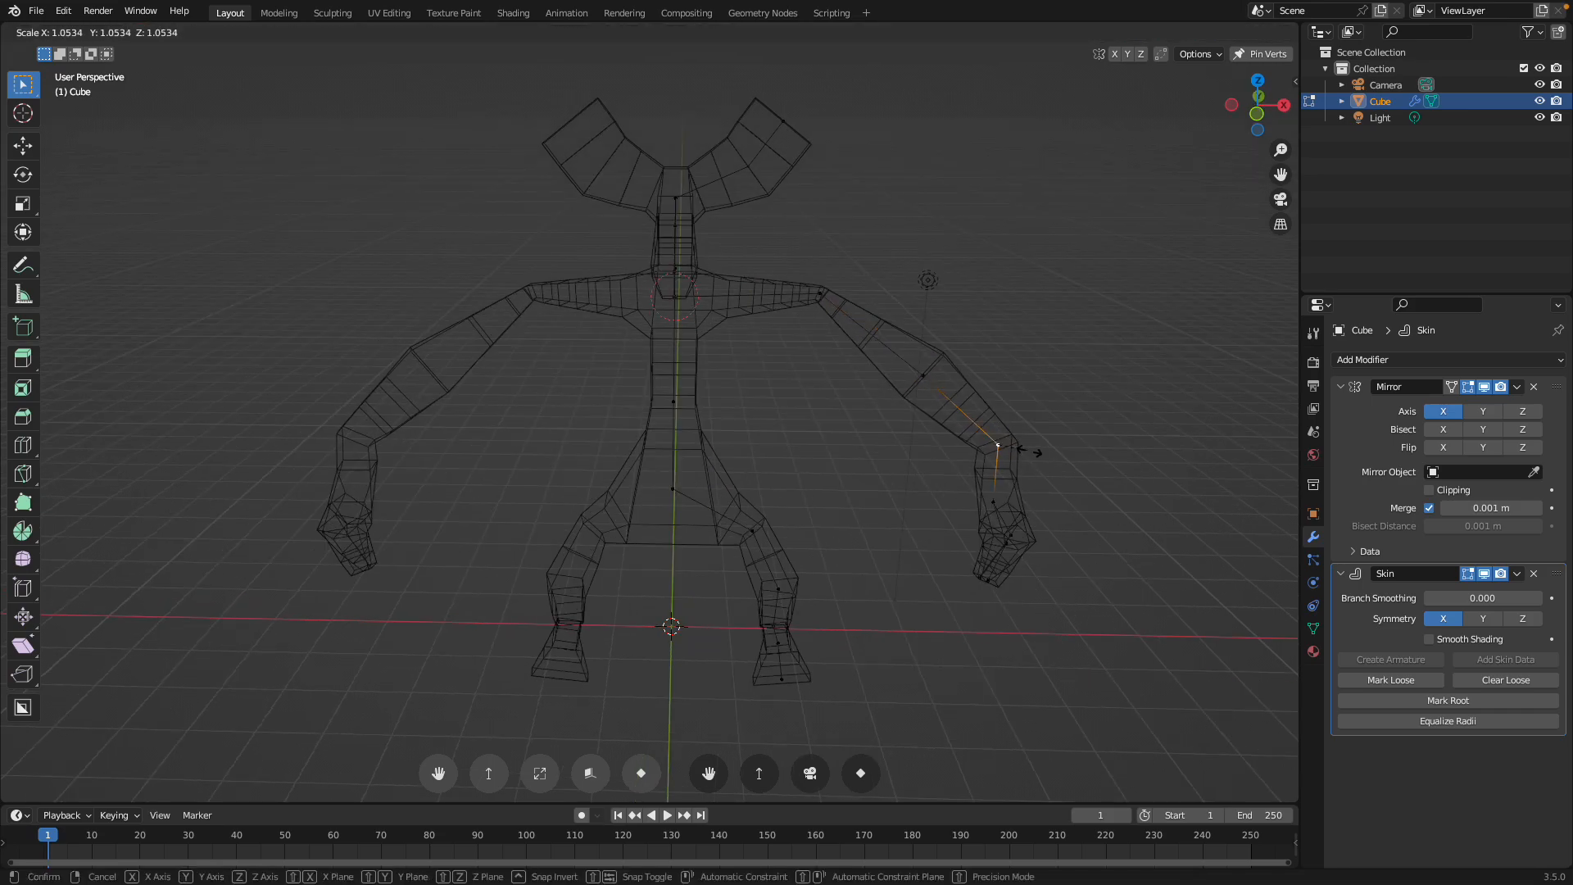
left_click(1024, 451)
middle_click_drag(1024, 451, 878, 492)
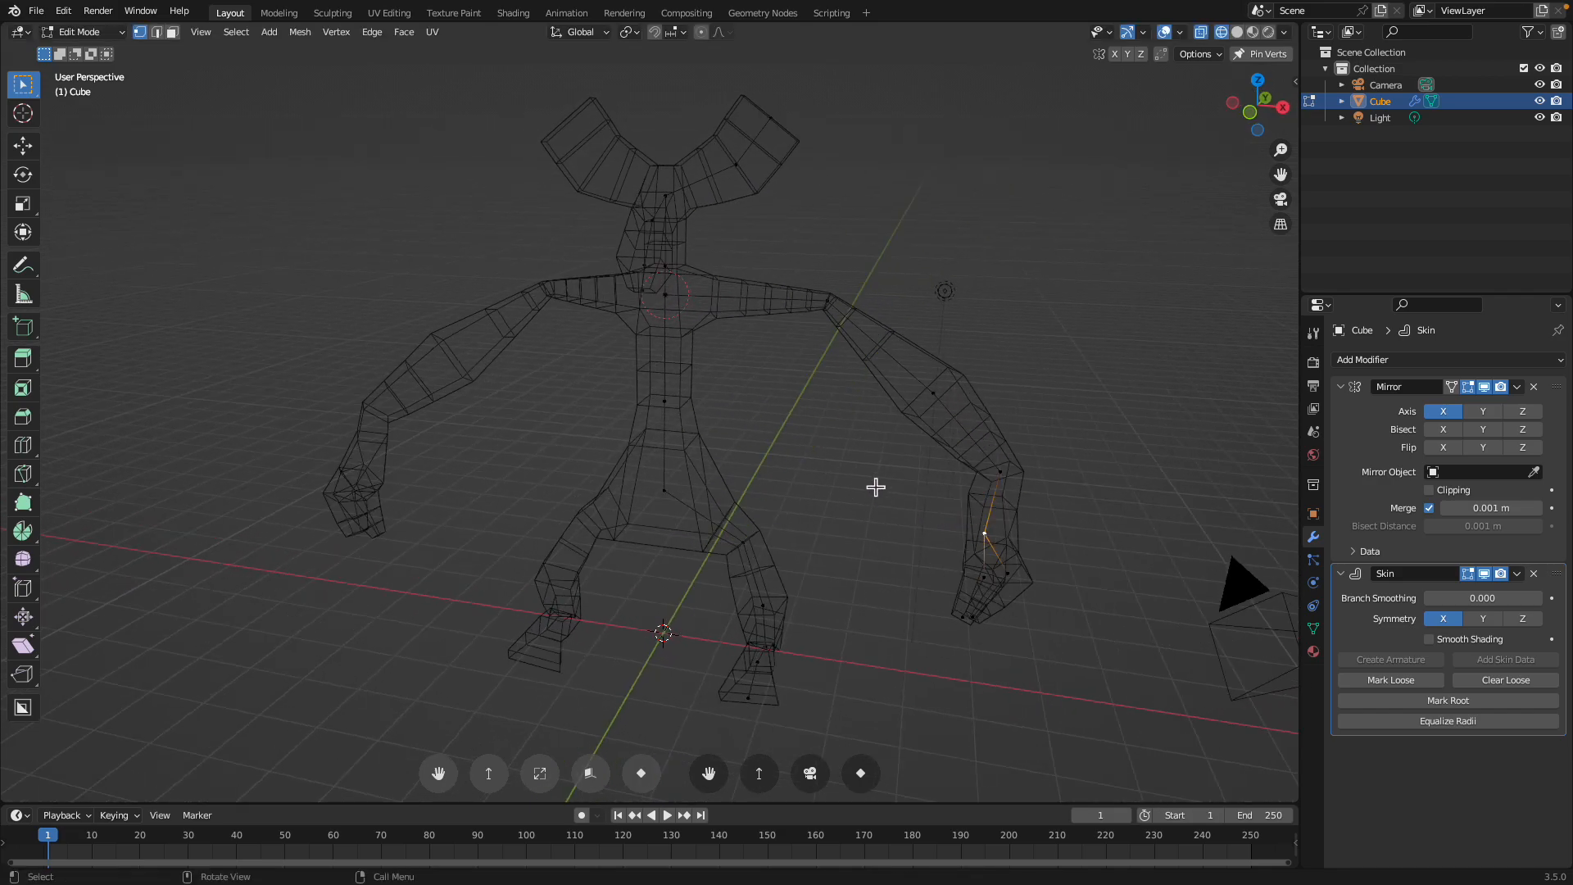
- Return the creature to Object Mode and solid shading, trying the other viewport shading modes on the way
key("Tab")
mouse_move(829, 444)
middle_mouse_down()
mouse_move(858, 420)
mouse_move(730, 415)
middle_mouse_up()
key("z")
left_click(781, 415)
key("z")
left_click(676, 415)
key("z")
left_click(748, 414)
- Examine the detailed creature in Plasticity and compare its shape with the low-poly skin mesh in Blender
mouse_move(747, 414)
middle_mouse_down()
mouse_move(677, 297)
mouse_move(656, 362)
middle_mouse_up()
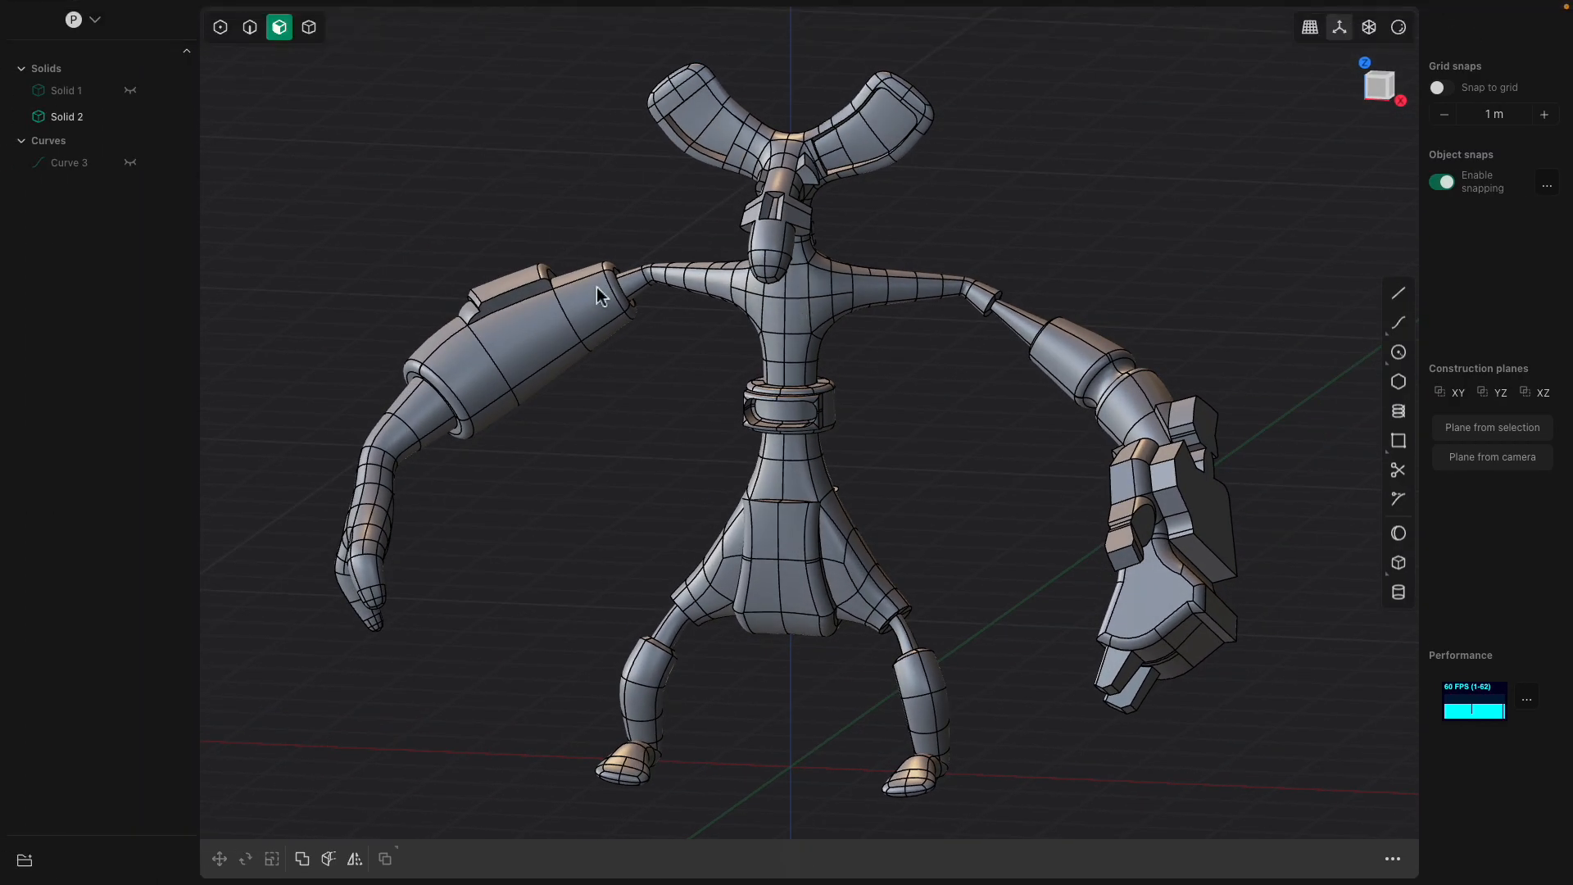
middle_click_drag(815, 336, 909, 344)
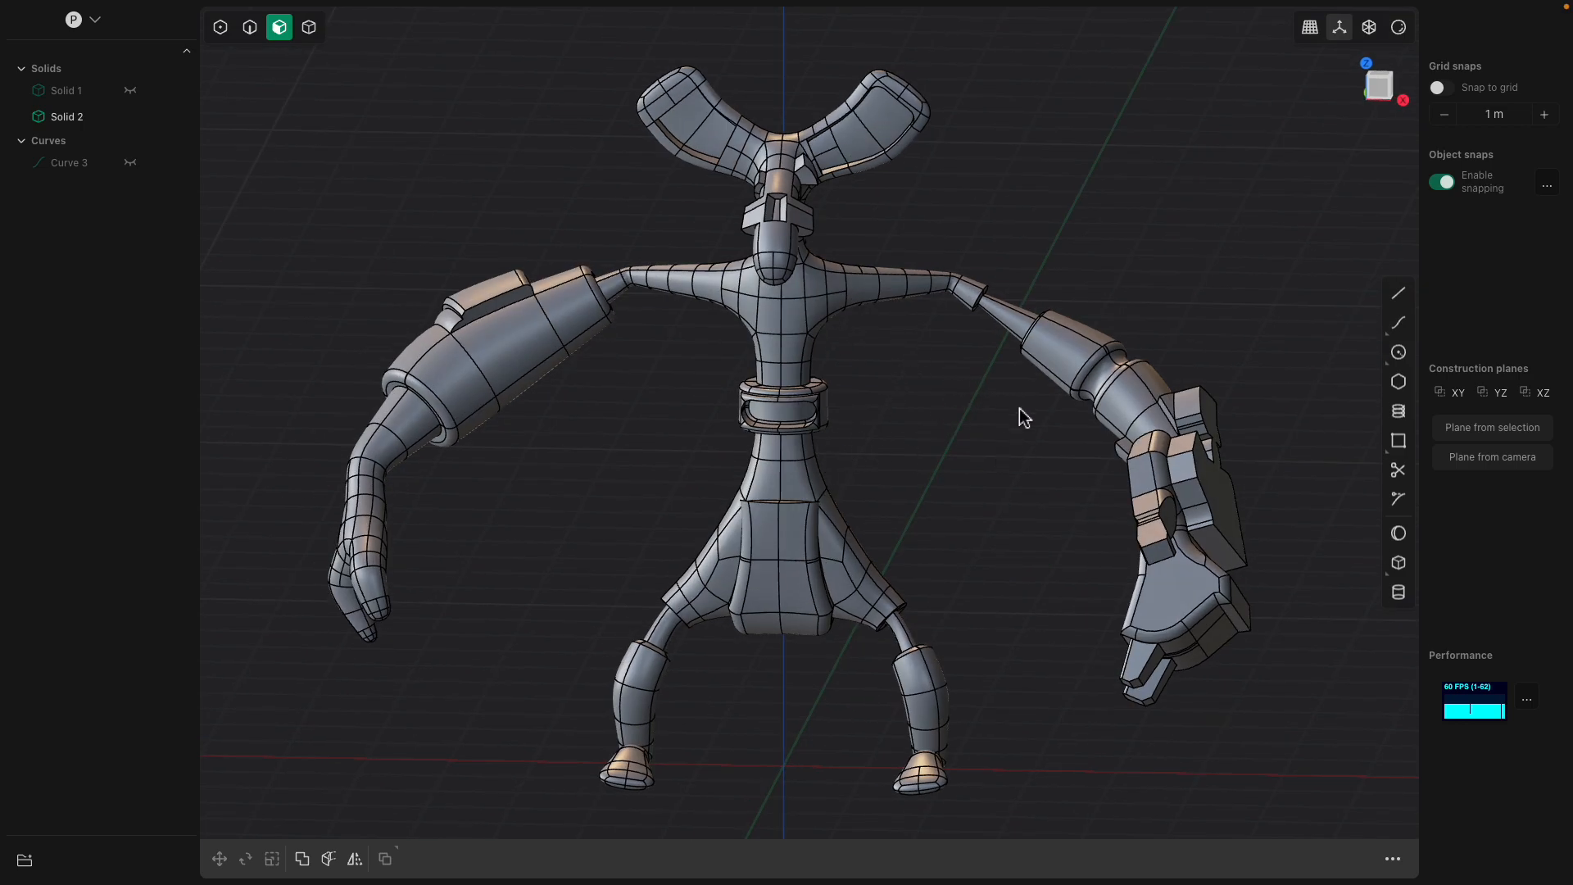
middle_click_drag(1123, 537, 977, 562)
middle_click_drag(766, 520, 828, 522)
key("ctrl+Right")
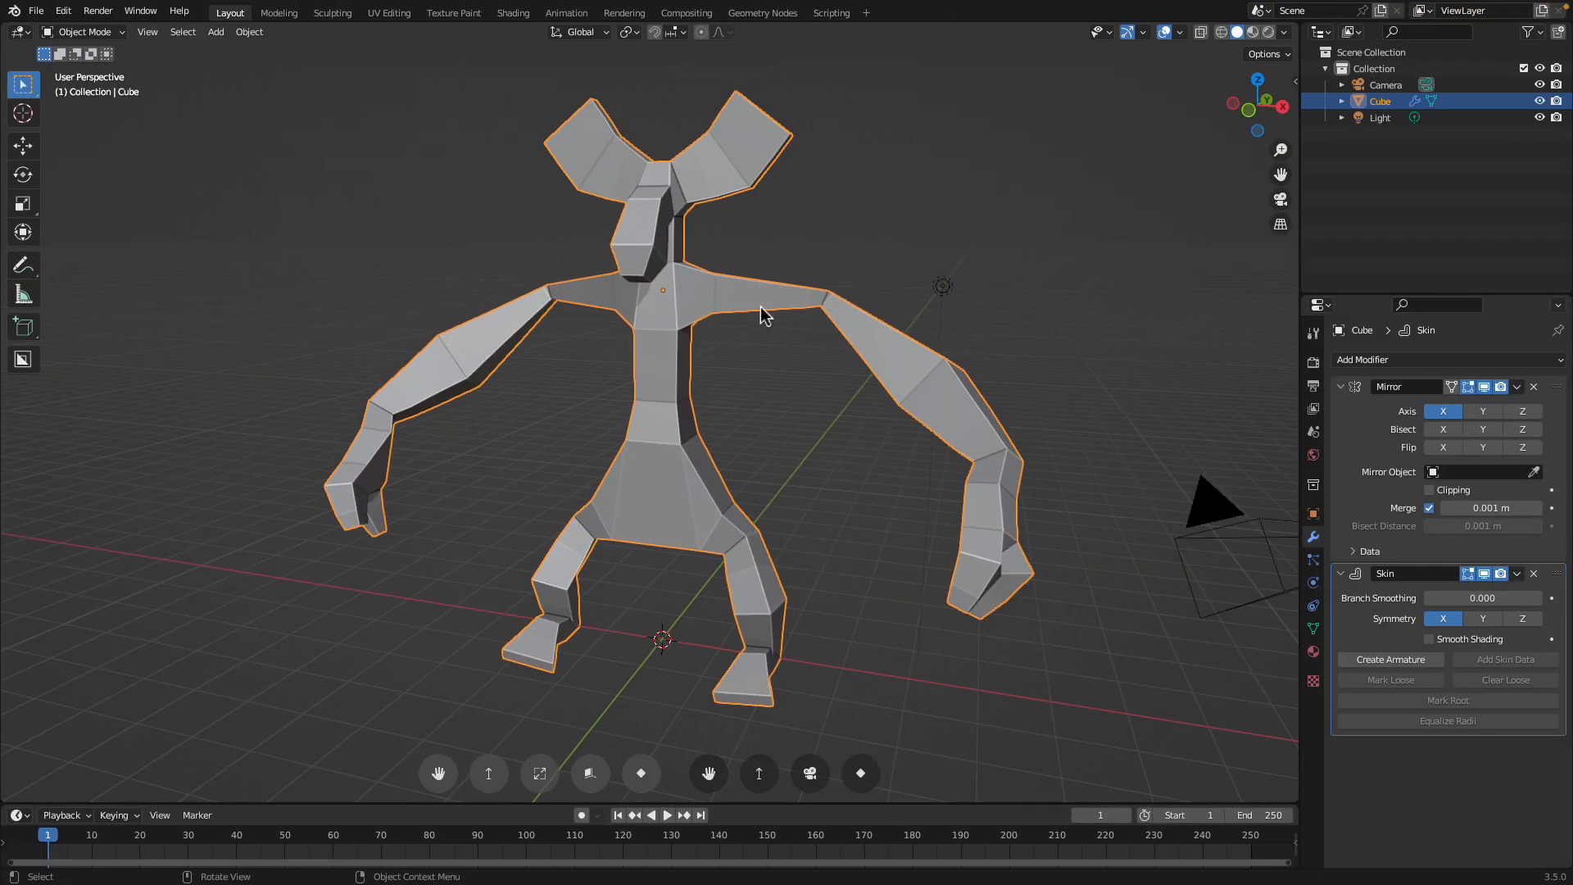
middle_click_drag(793, 375, 803, 382)
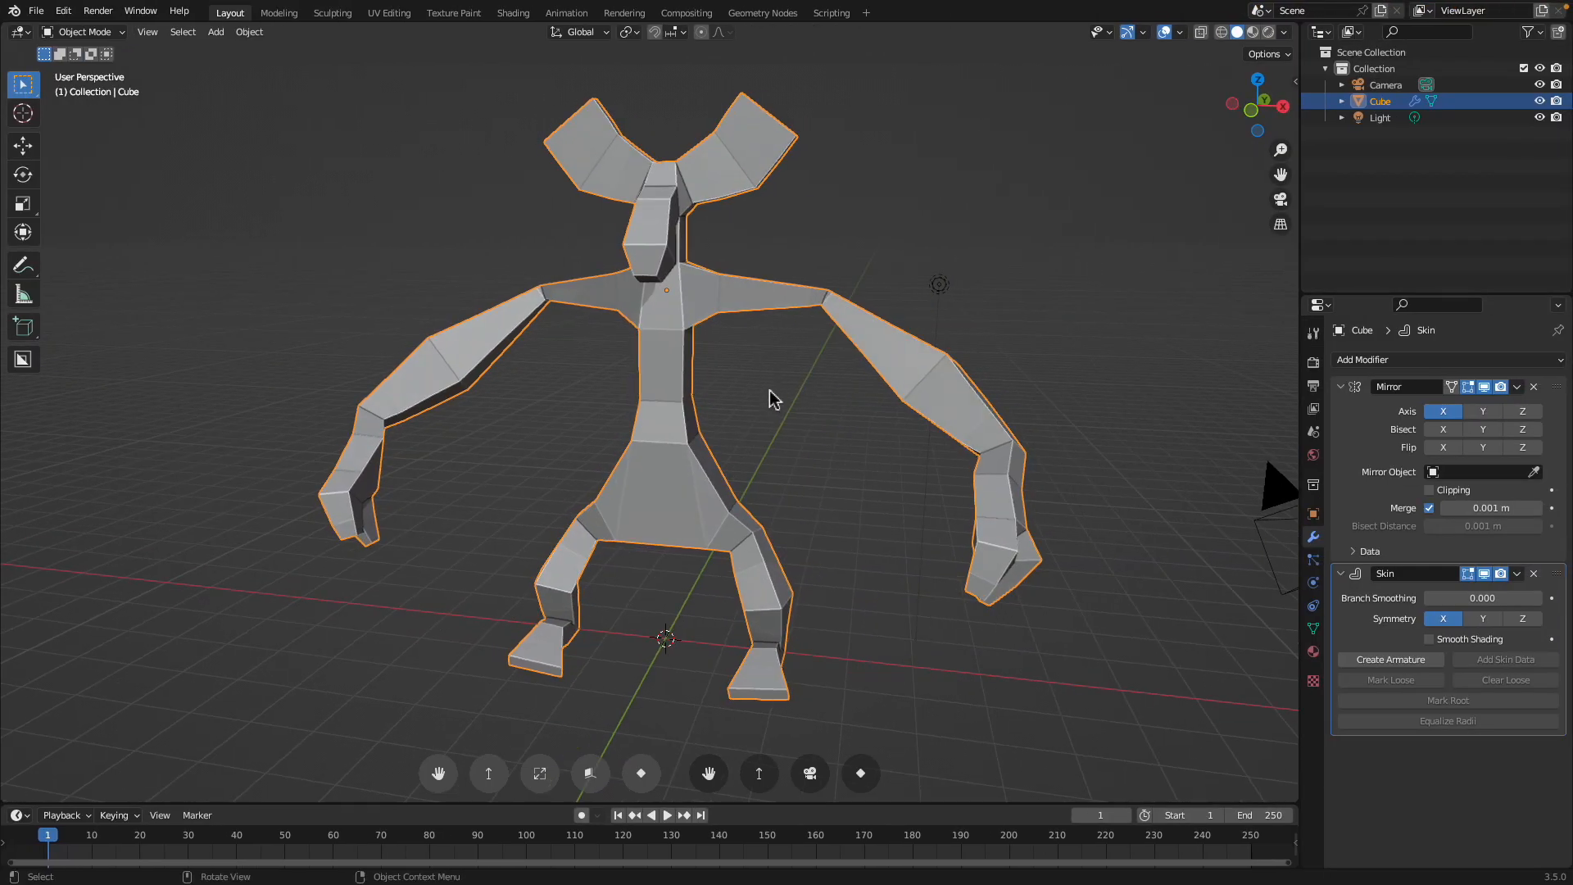
mouse_move(914, 457)
middle_mouse_down()
mouse_move(843, 386)
mouse_move(846, 400)
mouse_move(942, 397)
mouse_move(706, 408)
mouse_move(832, 422)
middle_mouse_up()
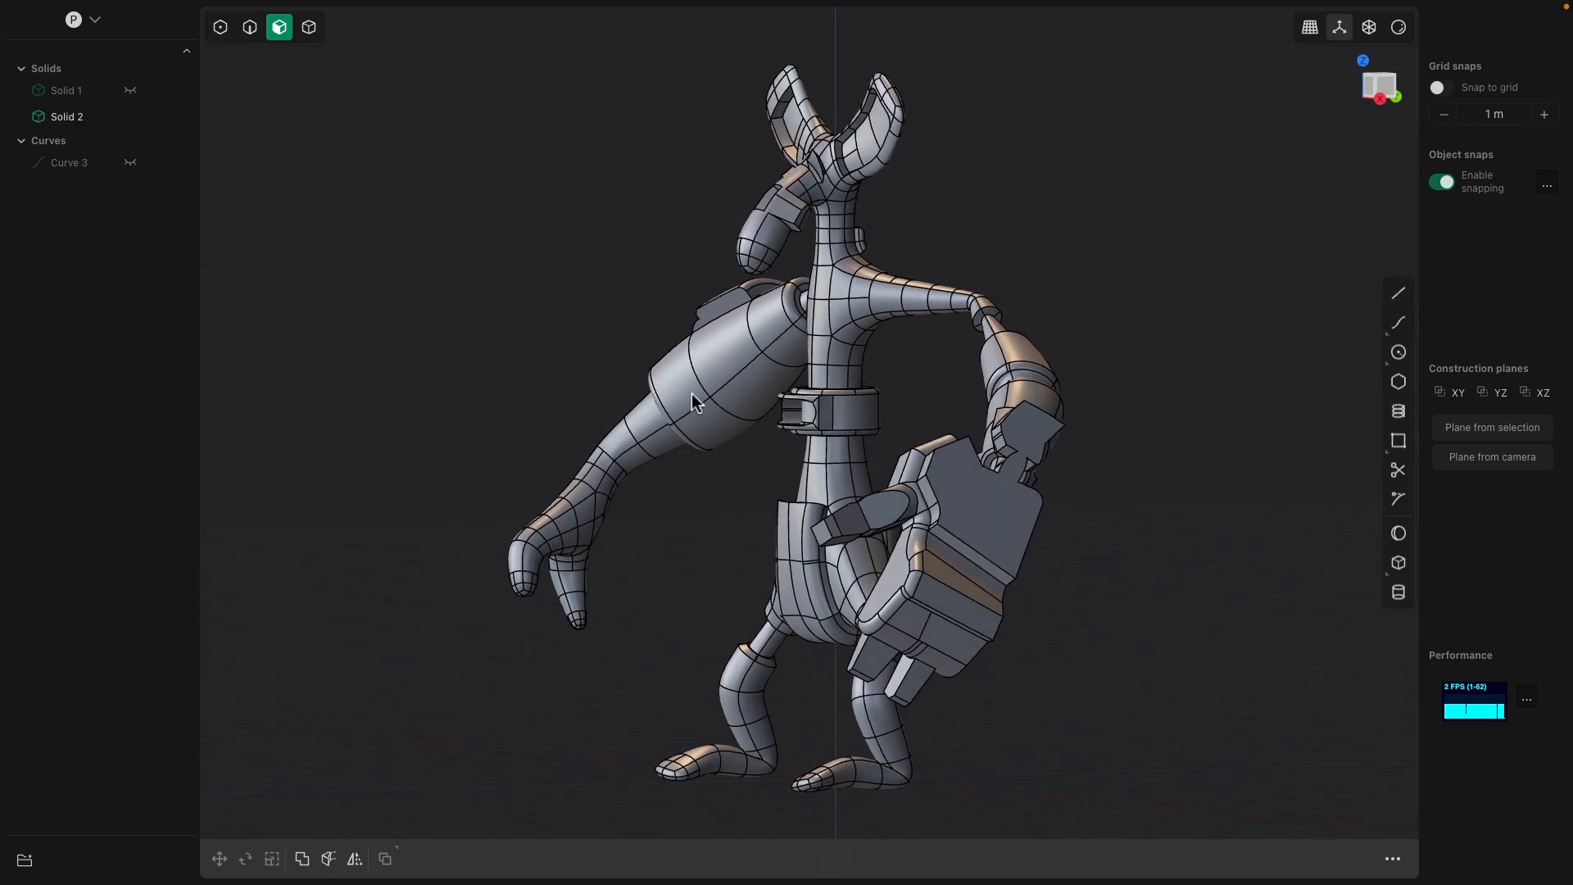
middle_click_drag(800, 407, 906, 427)
- Offset the back torso face just above the belt inward by about 0.116 m
left_click(865, 382)
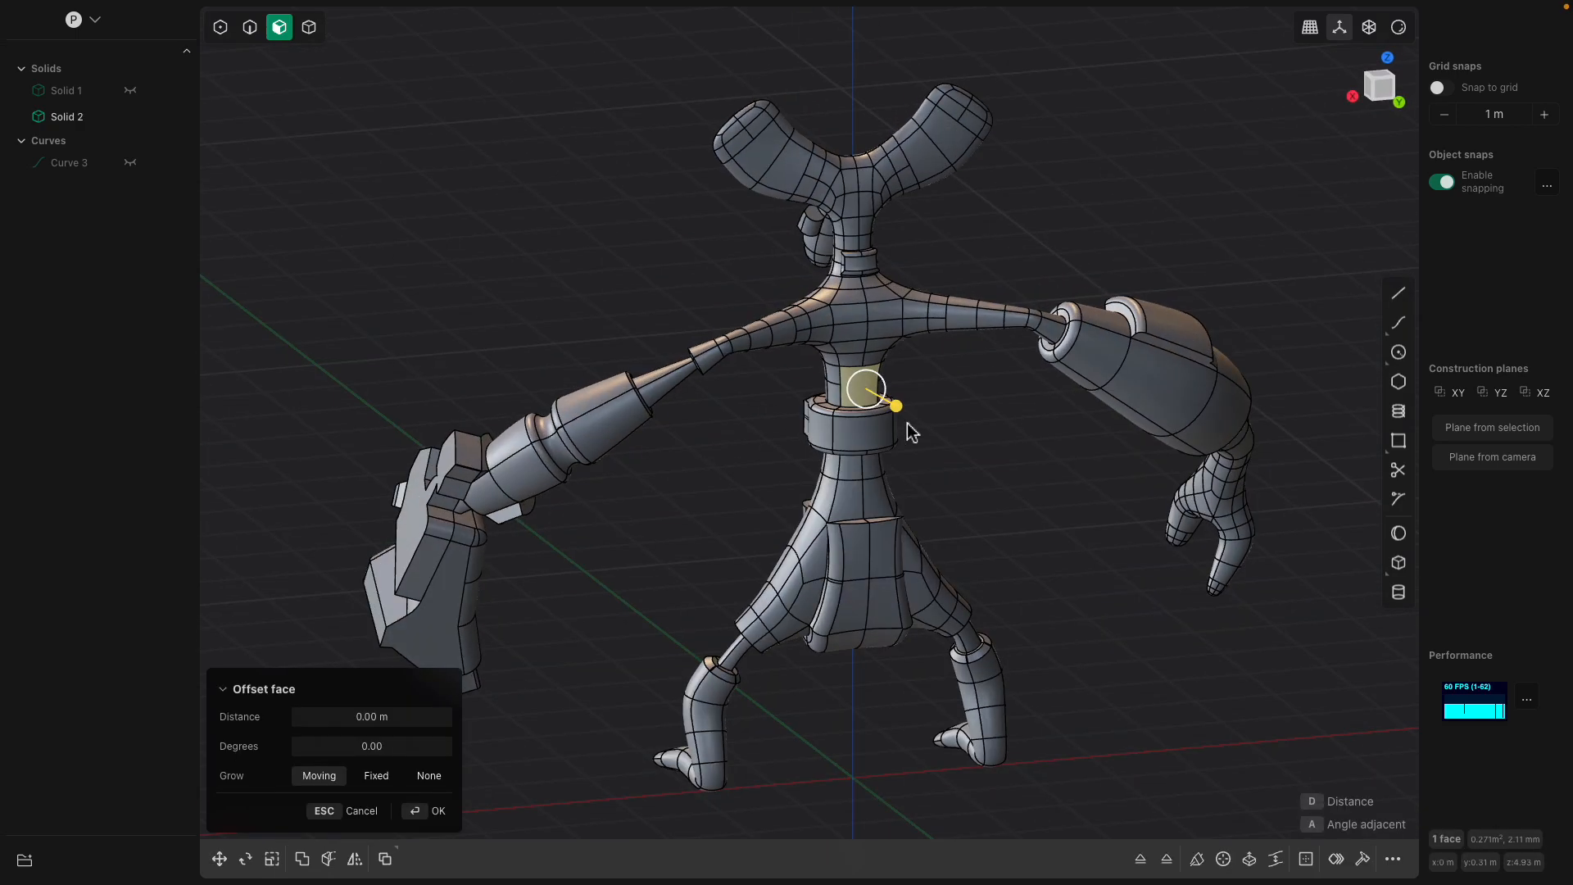
scroll(906, 424, "up", 2)
left_click_drag(890, 402, 885, 397)
scroll(885, 397, "up", 4)
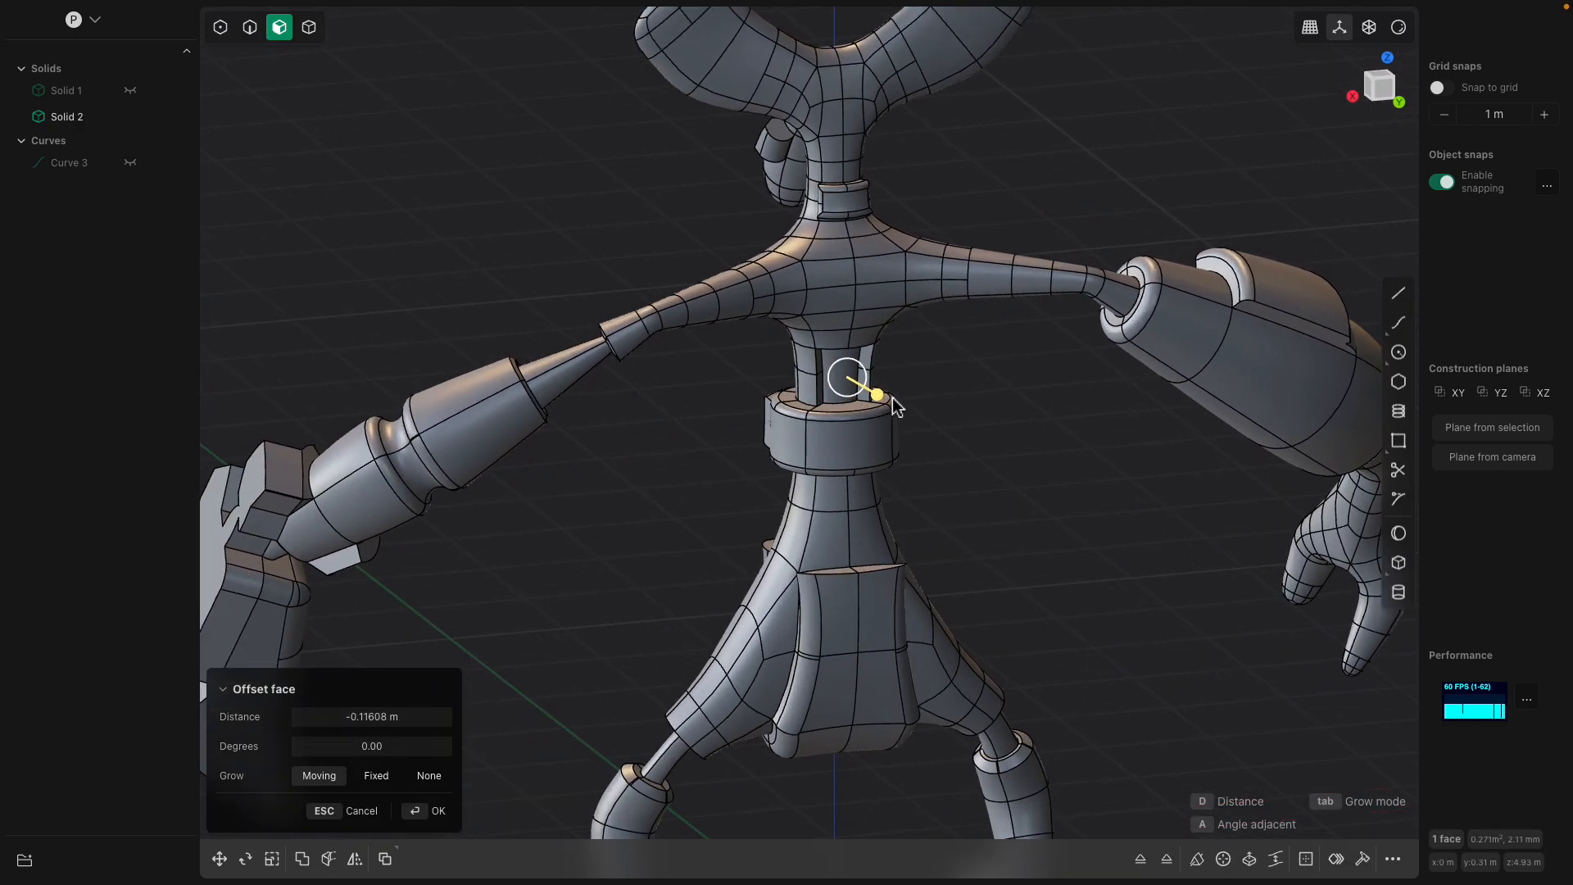
right_click(942, 400)
left_click(855, 366)
middle_click_drag(857, 373, 929, 423)
- Select the connected faces of the gauntlet arm's sleeve and offset them slightly
left_click(685, 518)
middle_click_drag(687, 518, 942, 437)
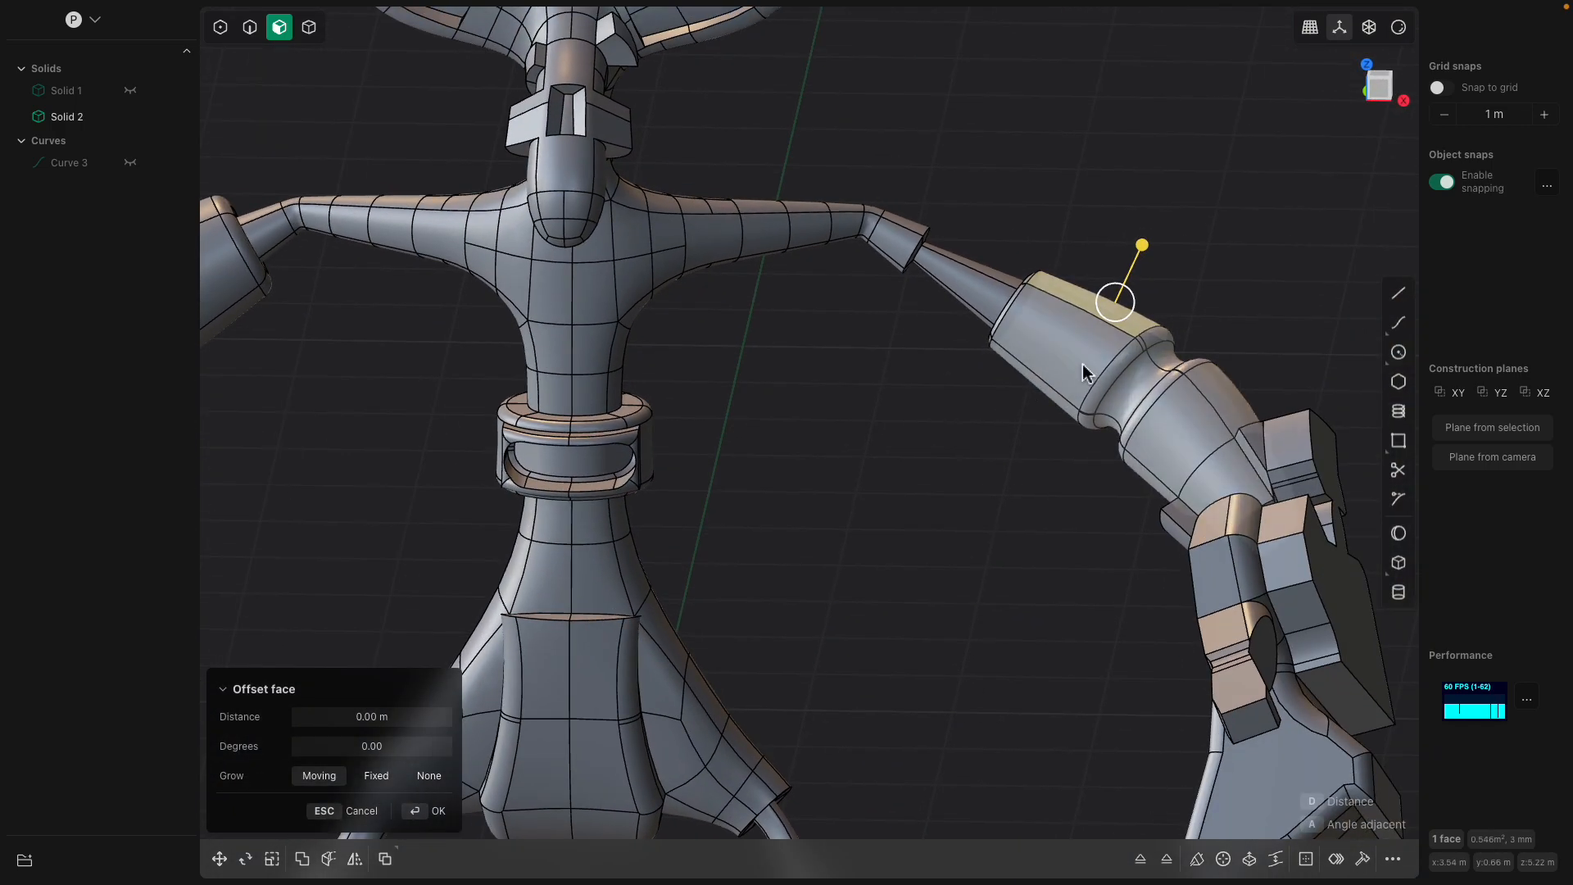
double_click(1071, 355)
left_click_drag(1012, 421, 1015, 418)
mouse_move(1067, 334)
middle_mouse_down()
mouse_move(1074, 353)
mouse_move(1051, 316)
mouse_move(1070, 318)
middle_mouse_up()
key("Return")
left_click(1022, 297)
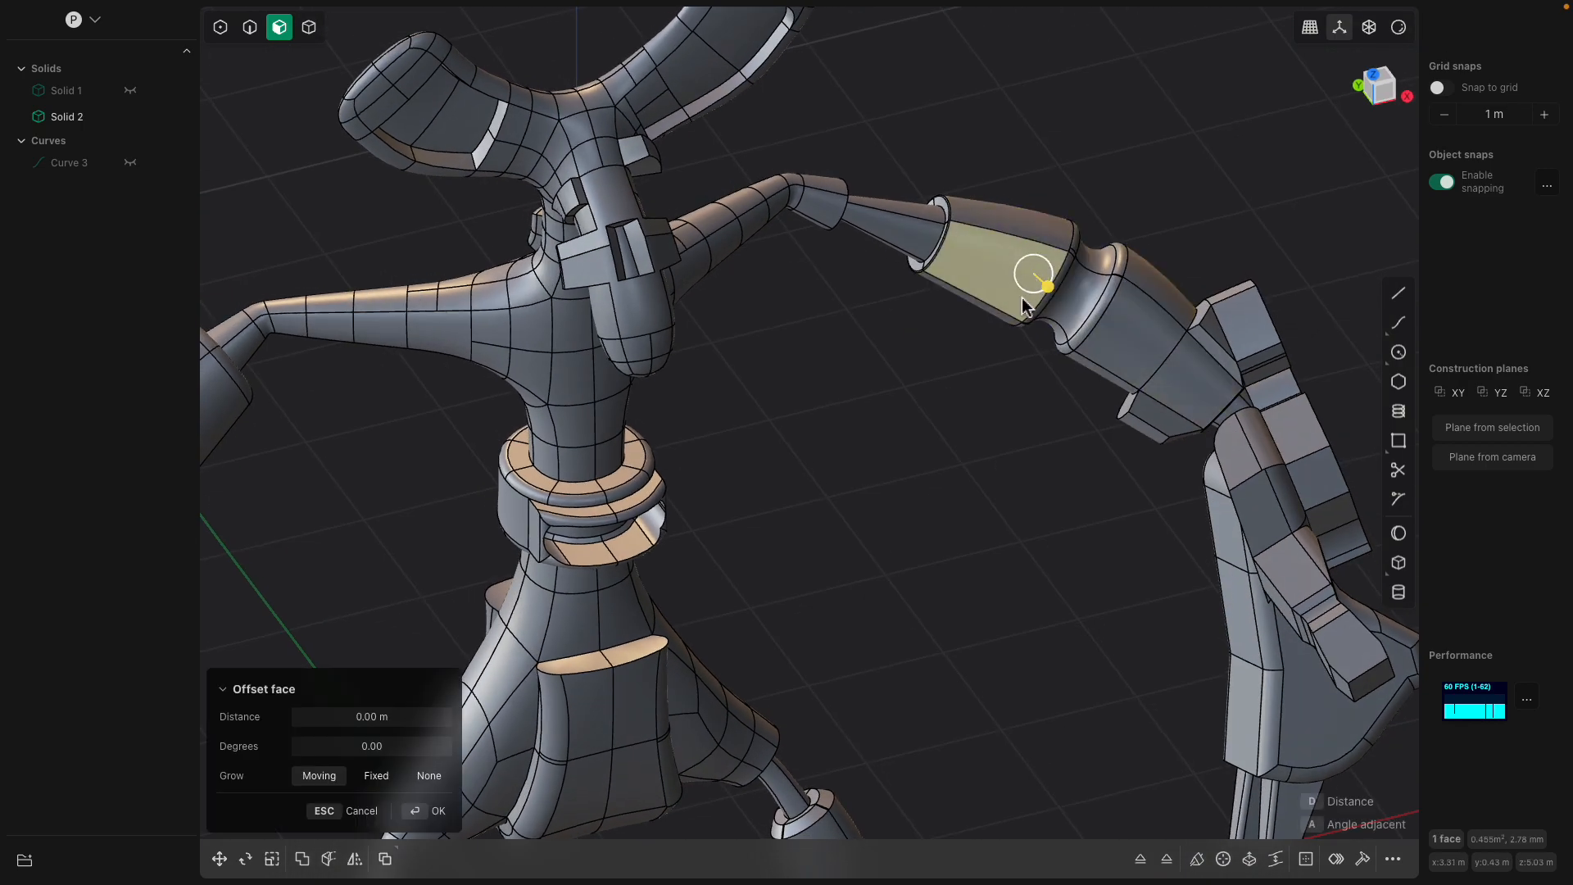
left_click_drag(1046, 288, 1055, 294)
key("Escape")
middle_click_drag(1055, 294, 900, 336)
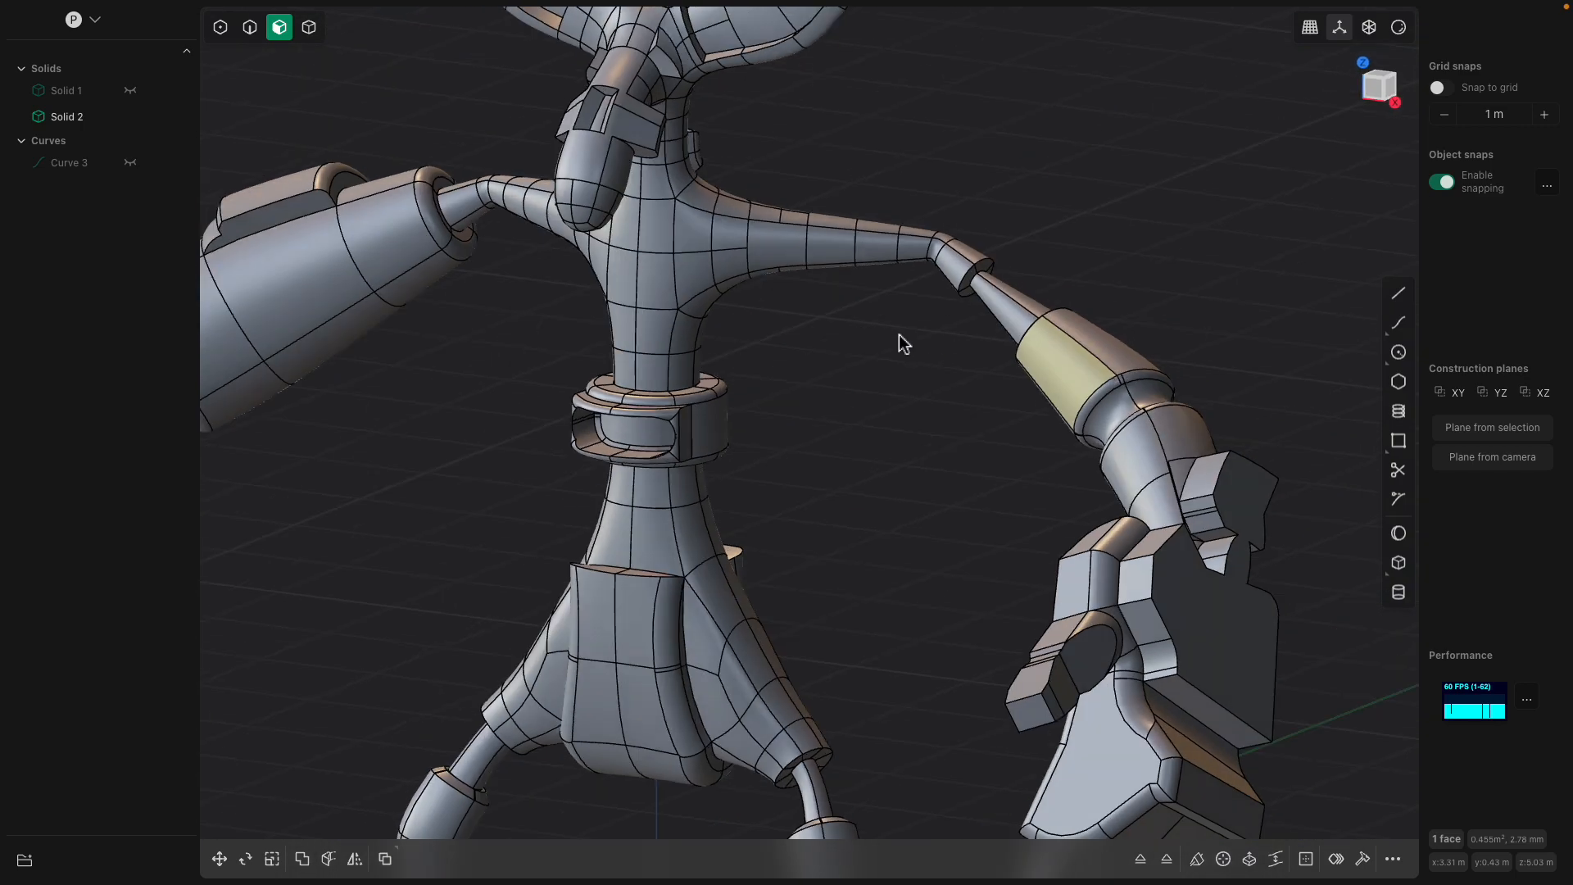
- Compare the head, arms and torso of the detailed solid with the low-poly Blender mesh from several angles
scroll(902, 342, "down", 5)
middle_click_drag(730, 404, 755, 415)
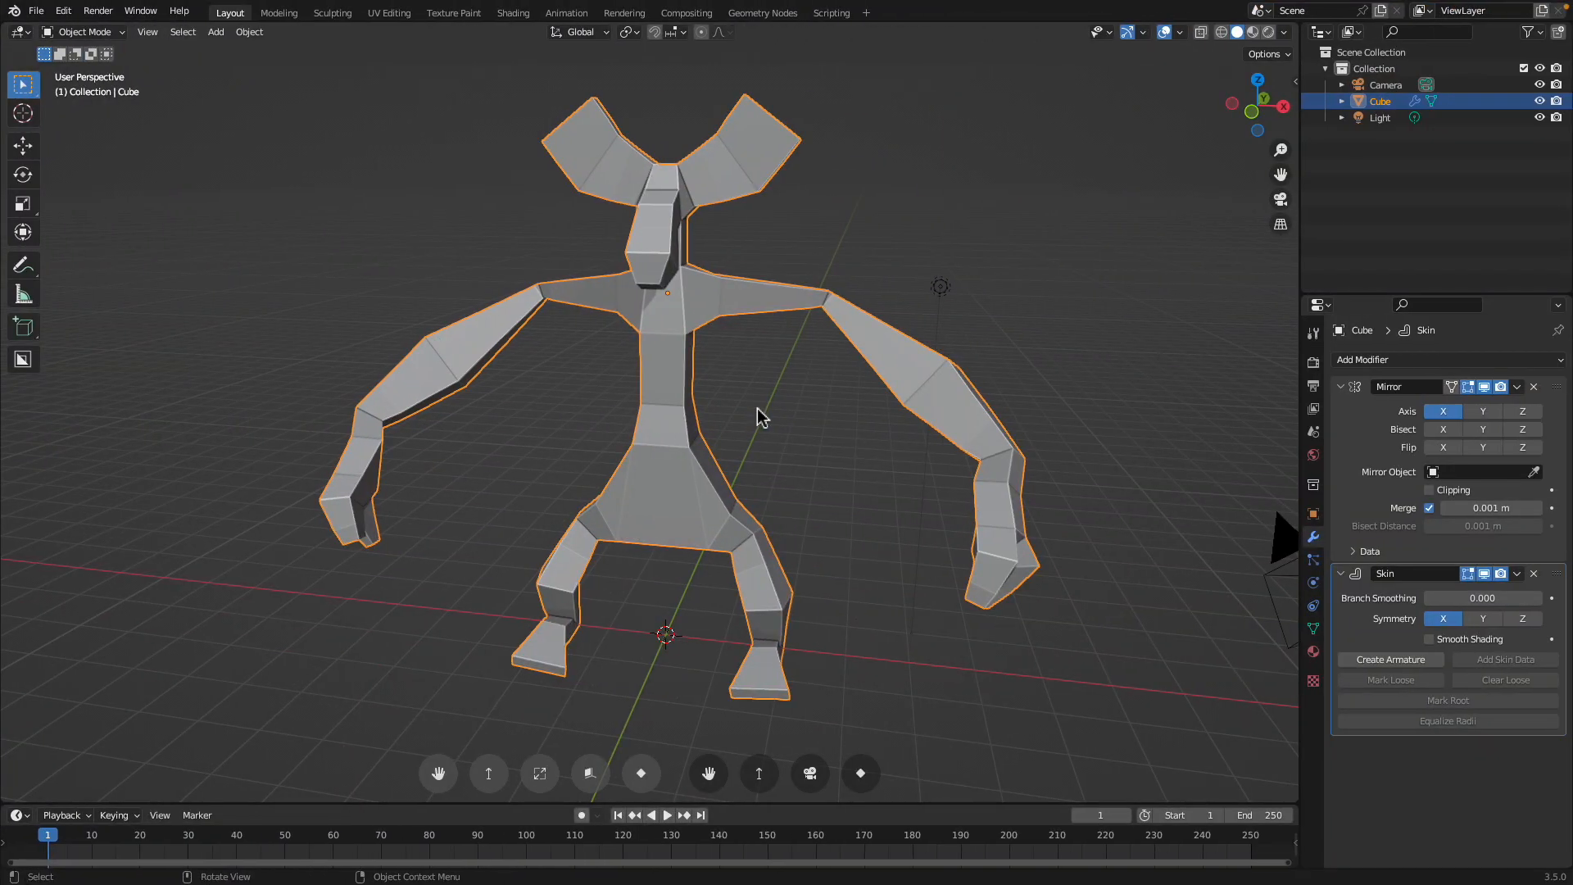
middle_click_drag(759, 414, 793, 334)
middle_click_drag(899, 435, 854, 385)
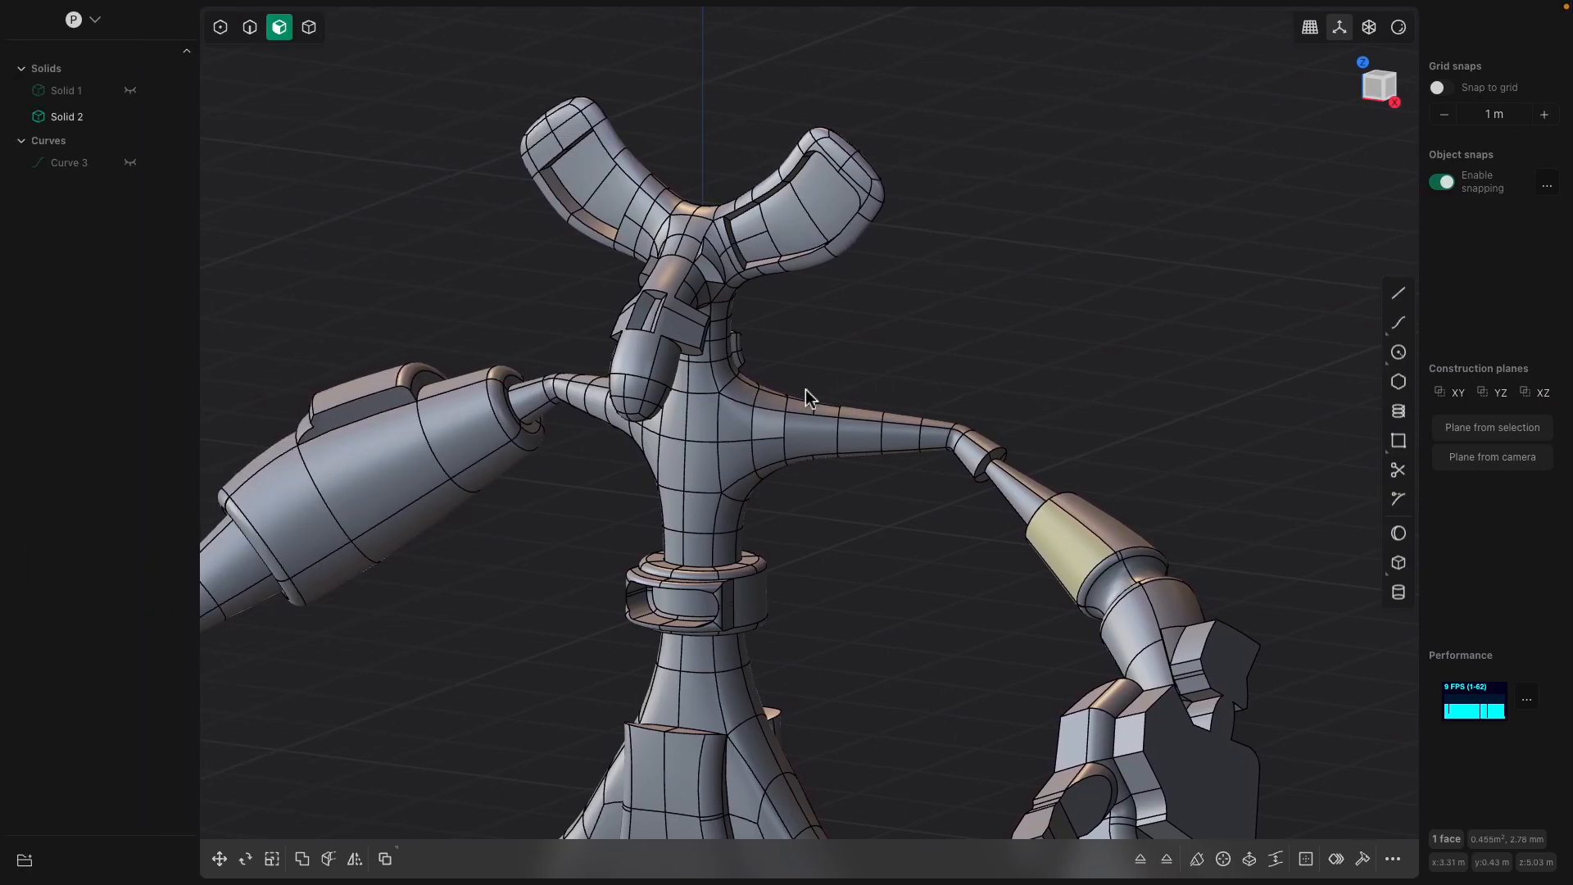
middle_click_drag(805, 390, 822, 352)
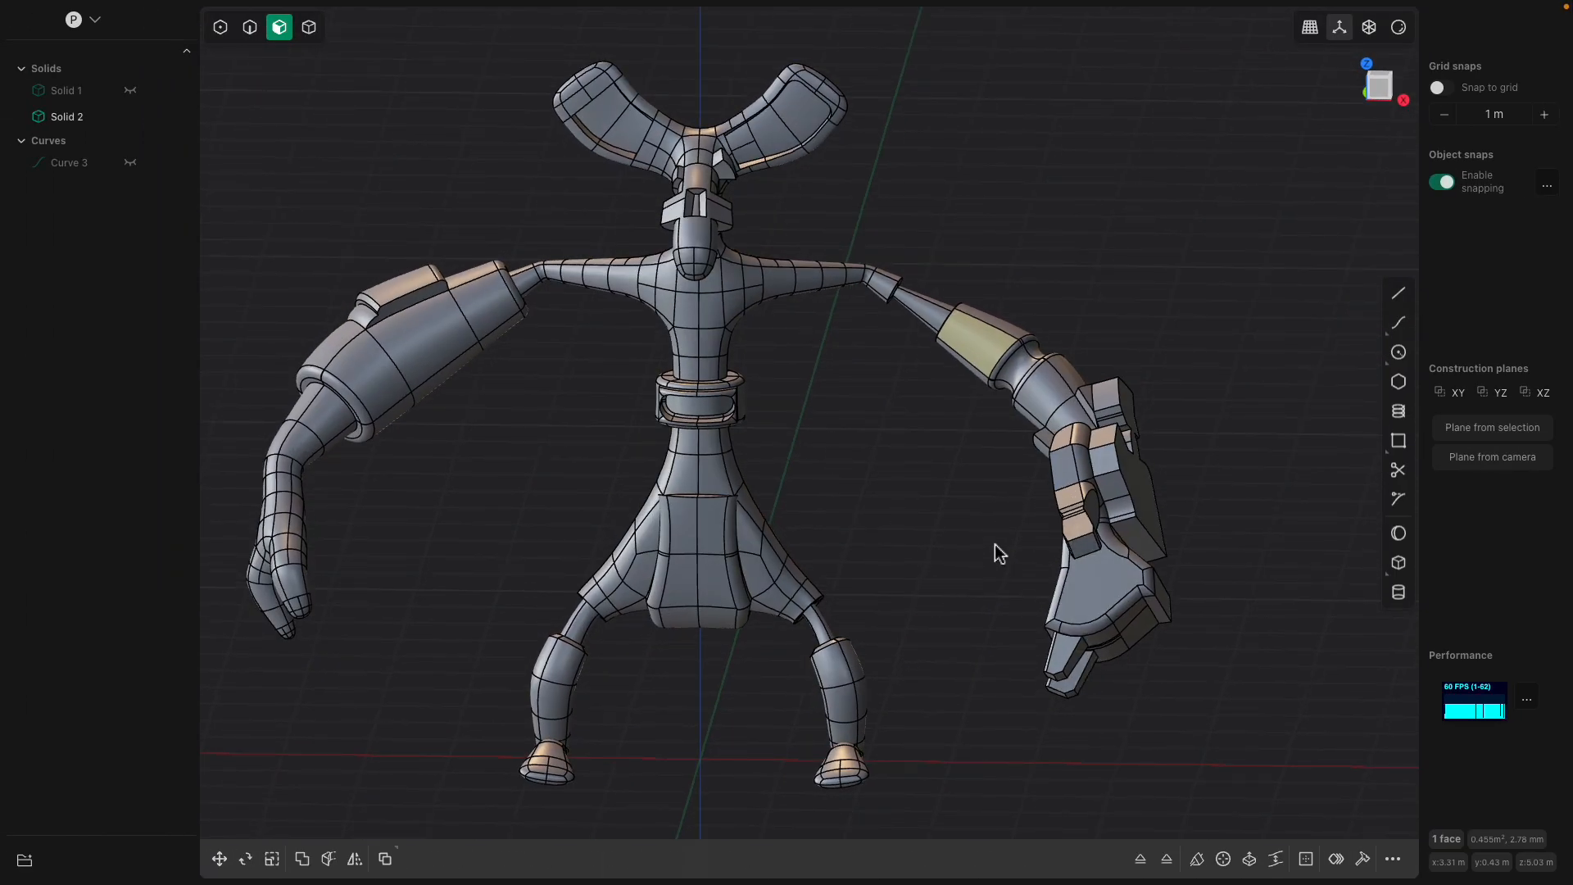
left_click(739, 326)
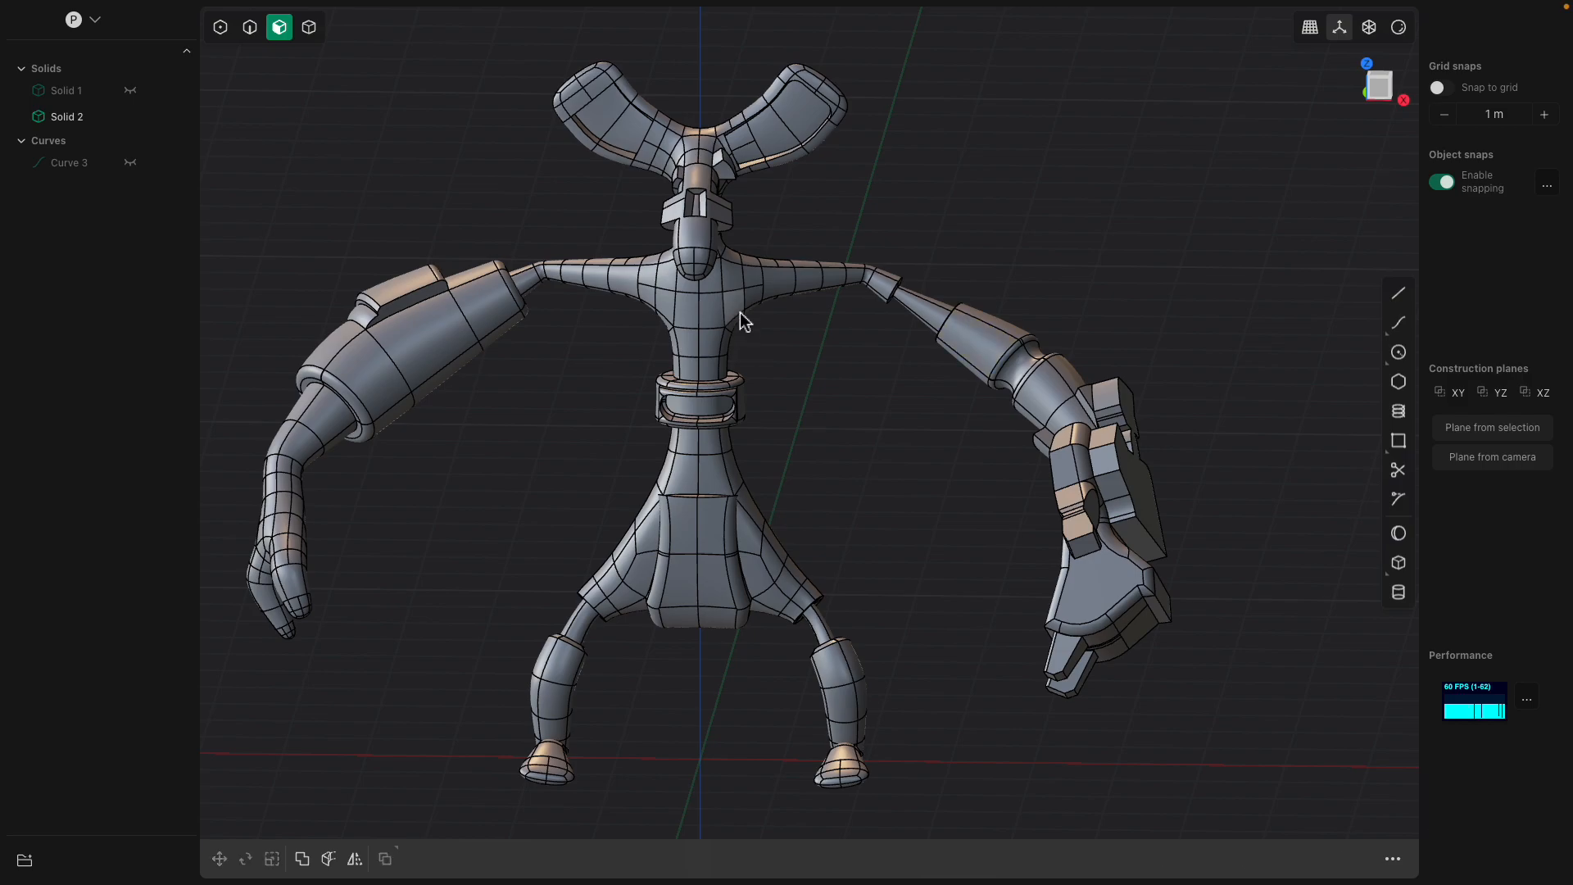
middle_click_drag(814, 328, 789, 317)
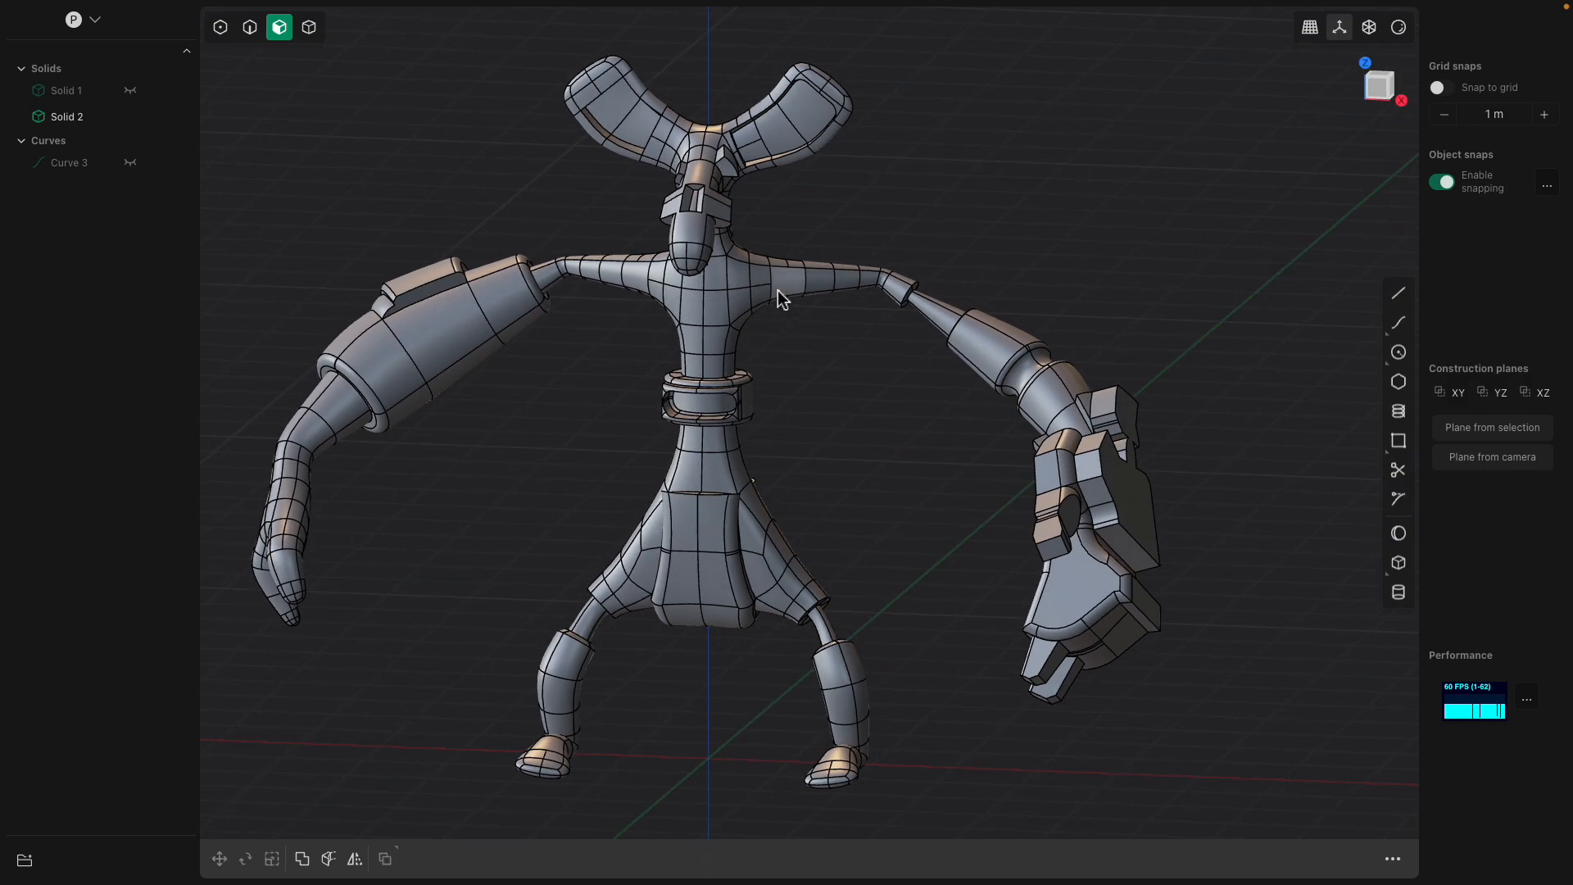
left_click(778, 291)
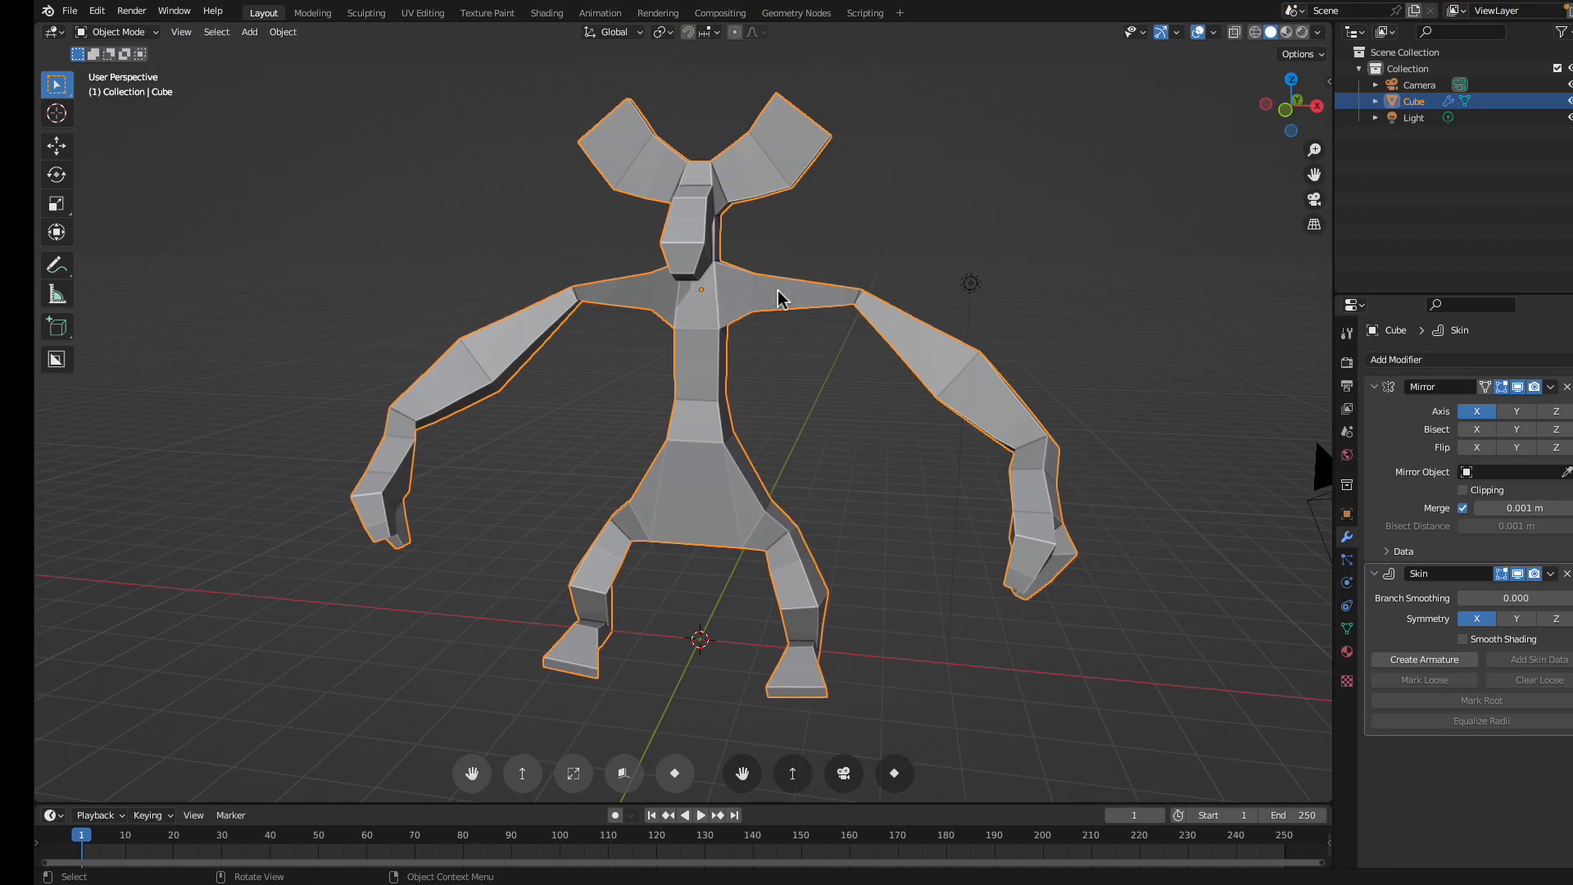
mouse_move(779, 298)
middle_mouse_down()
mouse_move(744, 386)
mouse_move(726, 298)
mouse_move(750, 304)
middle_mouse_up()
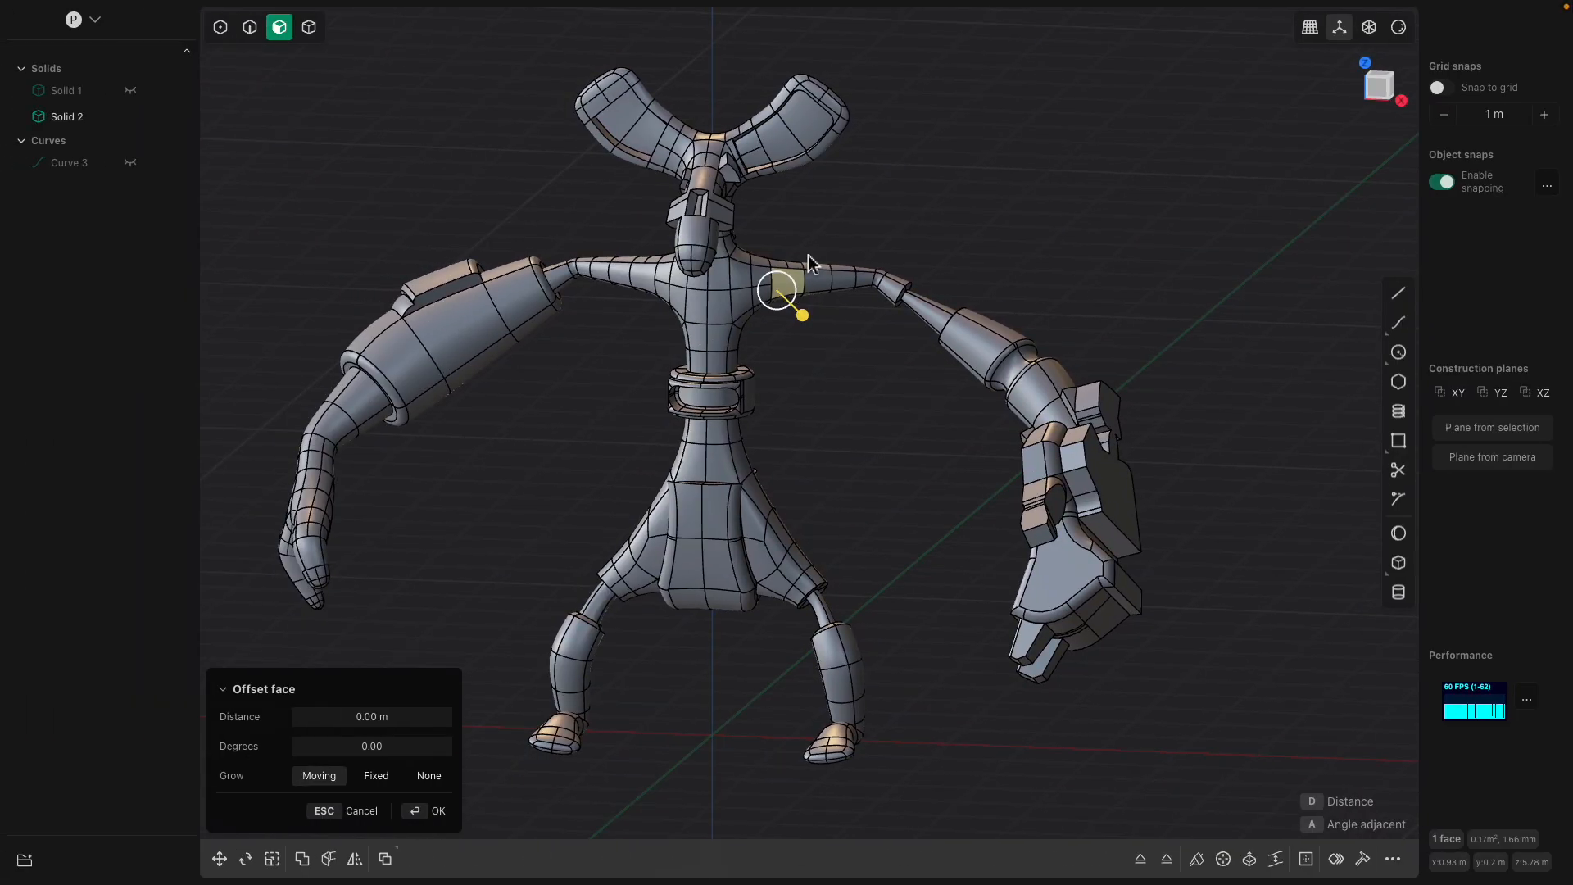
key("Return")
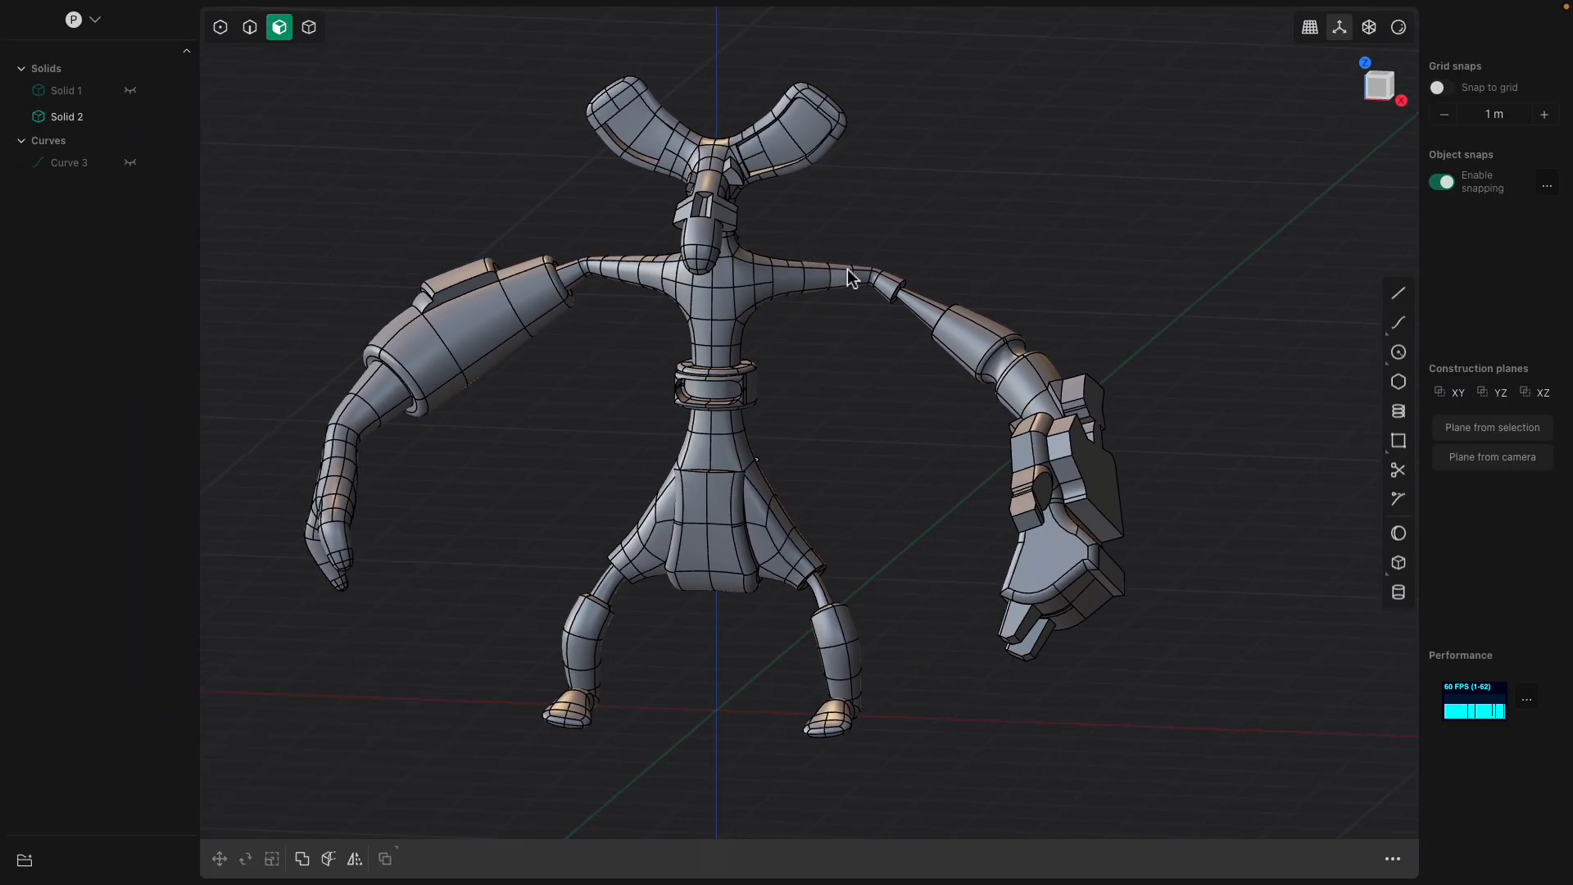
- Offset all connected sleeve faces of the gauntlet arm slightly outward
scroll(828, 298, "up", 10)
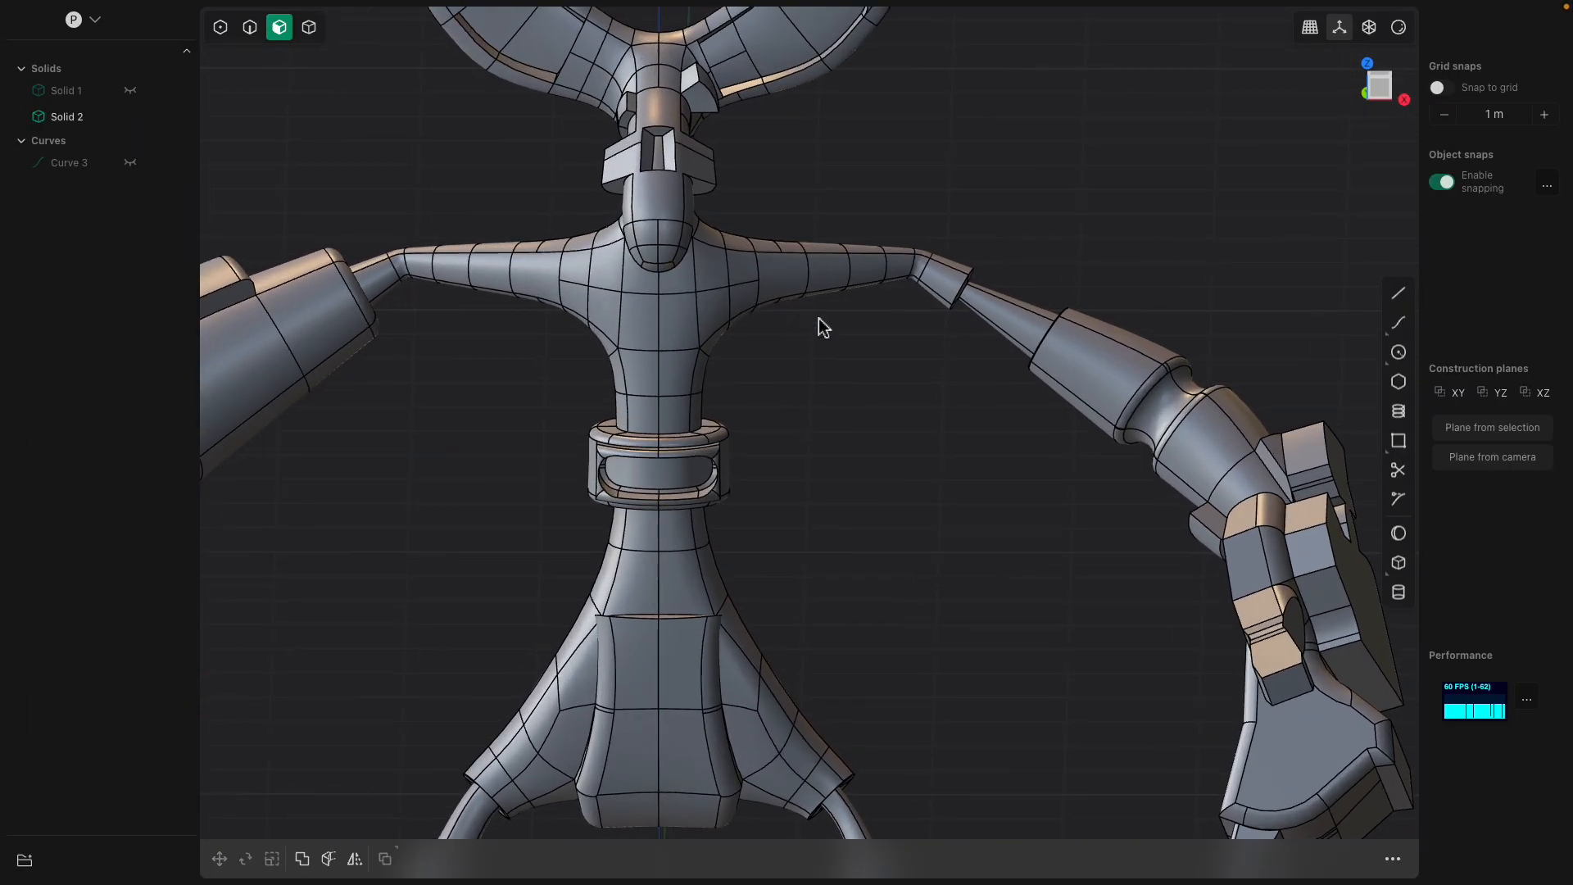
middle_click_drag(932, 372, 942, 467)
left_click(1168, 412)
middle_click_drag(1169, 419, 987, 332, "shift")
middle_click_drag(1070, 443, 1021, 317)
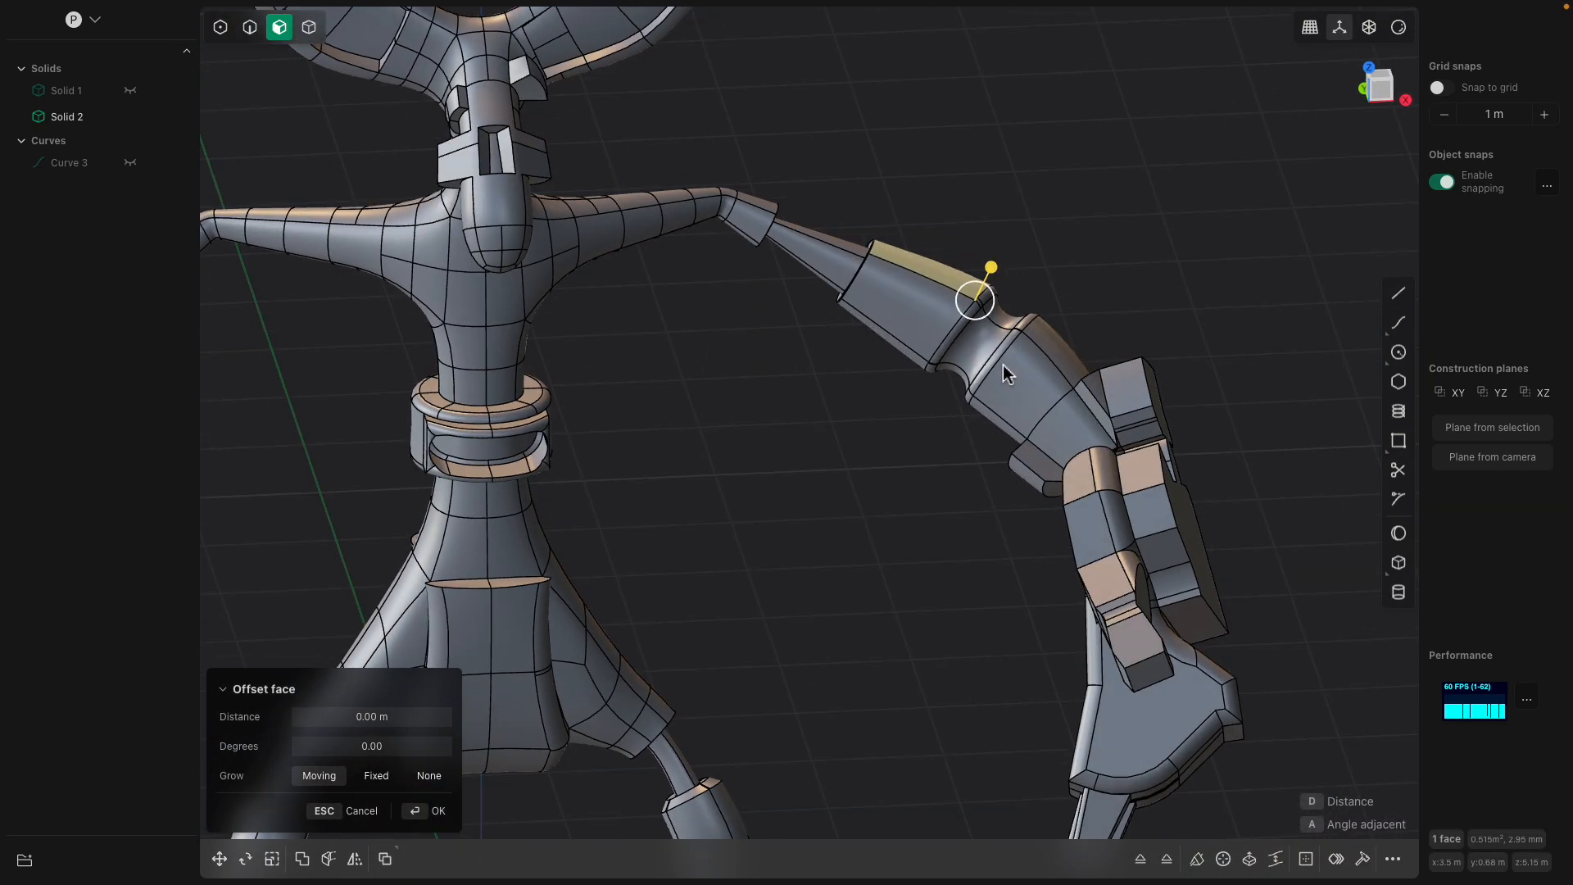
double_click(1003, 364)
scroll(1034, 325, "up", 5)
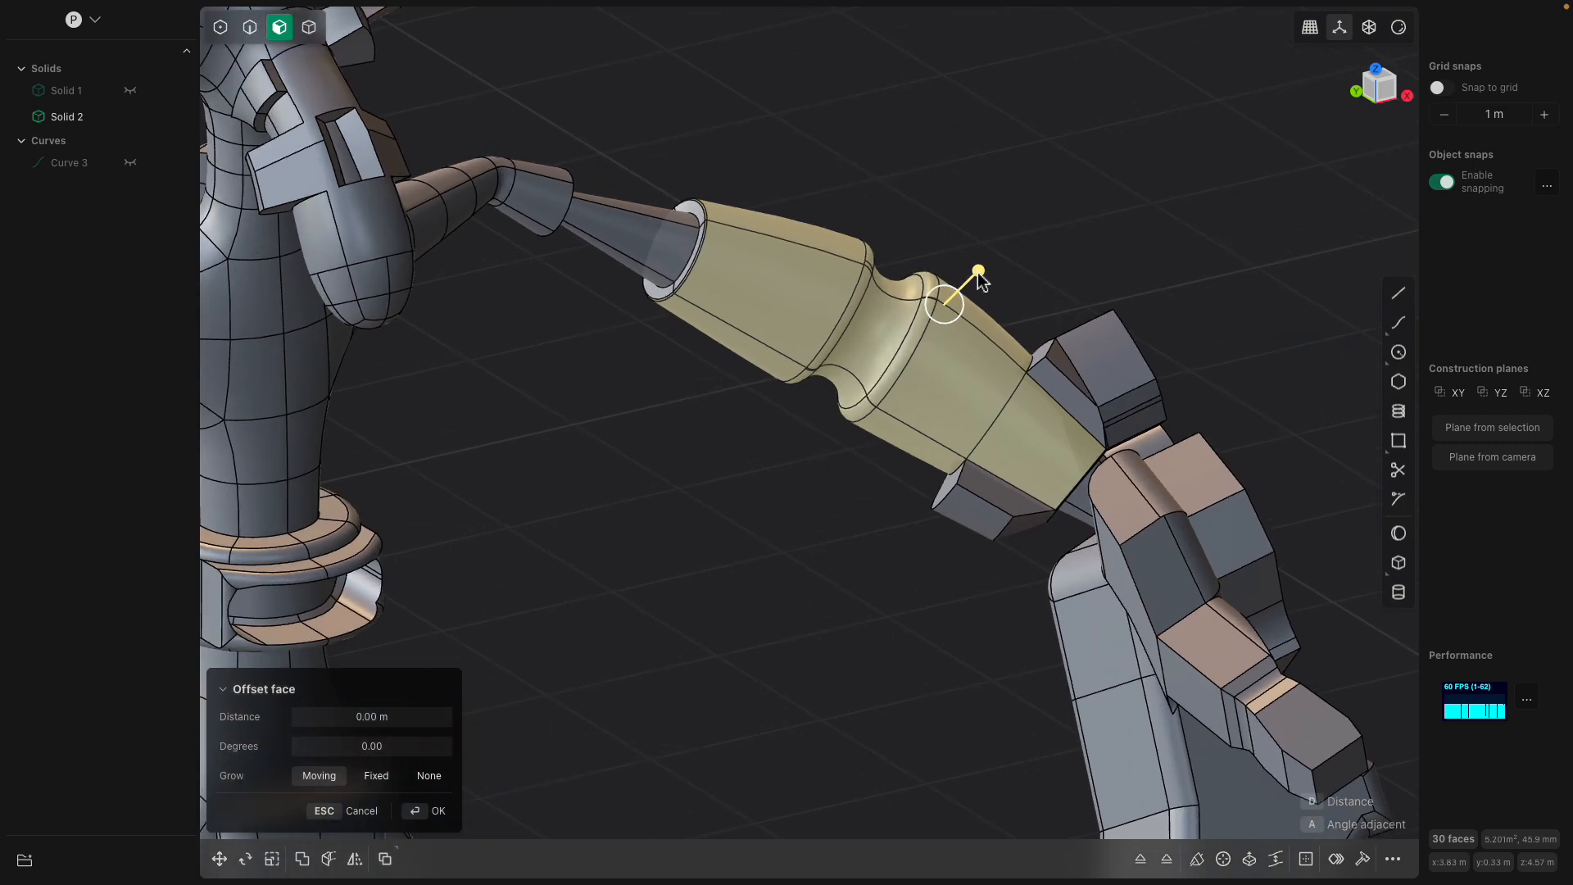
left_click_drag(978, 272, 985, 271)
middle_click_drag(987, 283, 839, 252)
key("Return")
- Select a group of four adjacent faces on the creature's chest and offset them outward together
left_click(738, 239)
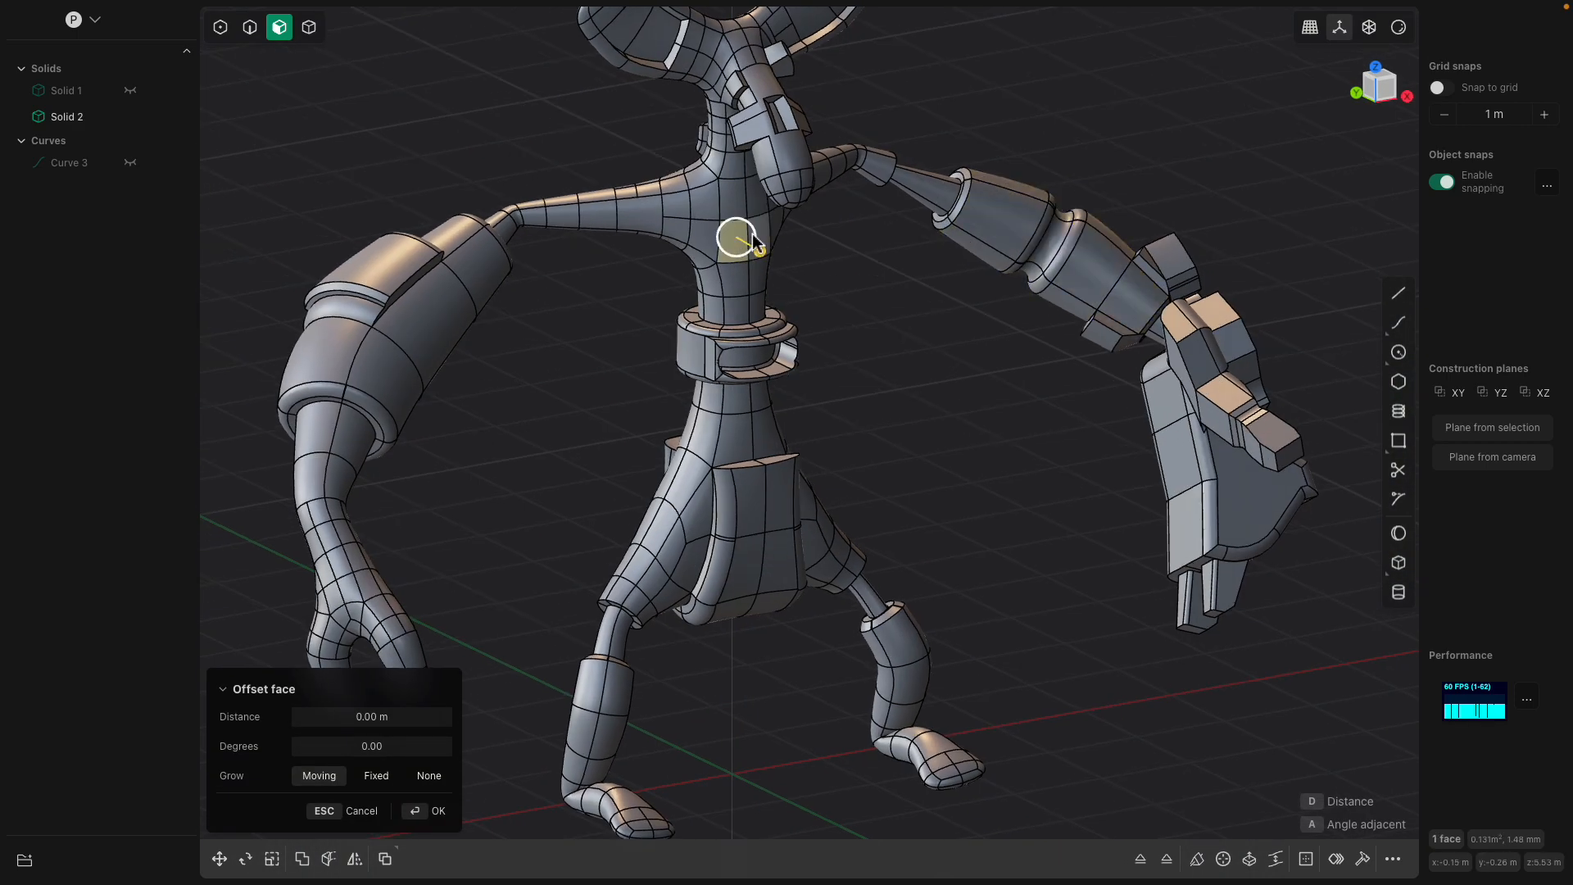
middle_click_drag(741, 240, 750, 212)
scroll(749, 213, "up", 4)
left_click(735, 211, "shift")
left_click(772, 258, "shift")
left_click(773, 216, "shift")
left_click_drag(813, 210, 829, 211)
scroll(800, 305, "down", 5)
left_click(822, 321)
middle_click_drag(555, 337, 647, 410)
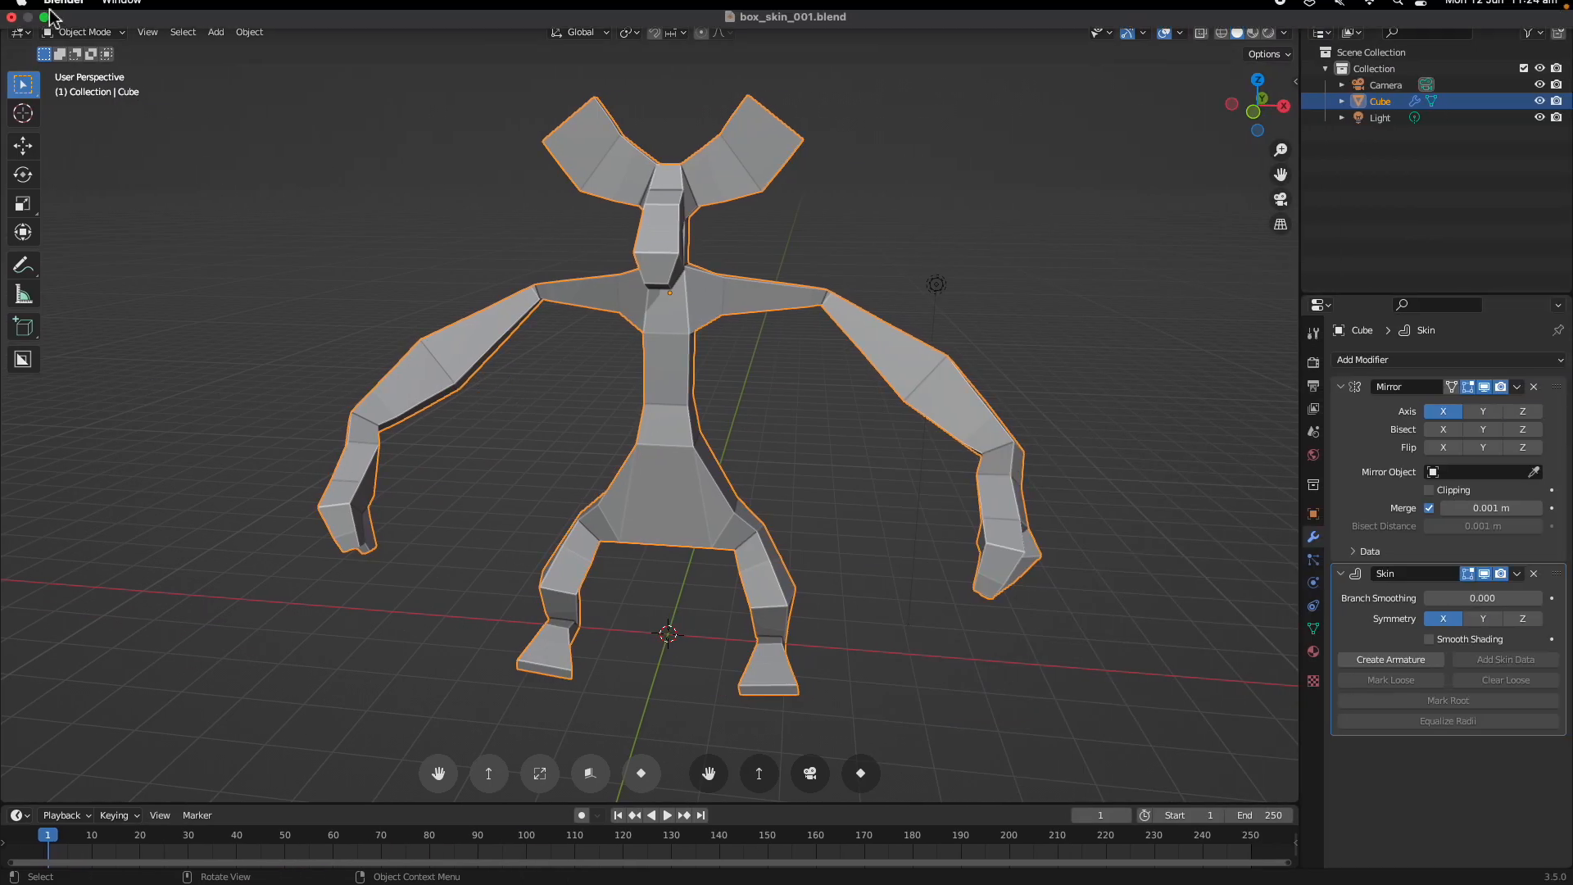
- Switch to Blender, close box_skin_001.blend and start a new scene with the default cube
left_click(57, 10)
left_click(202, 277)
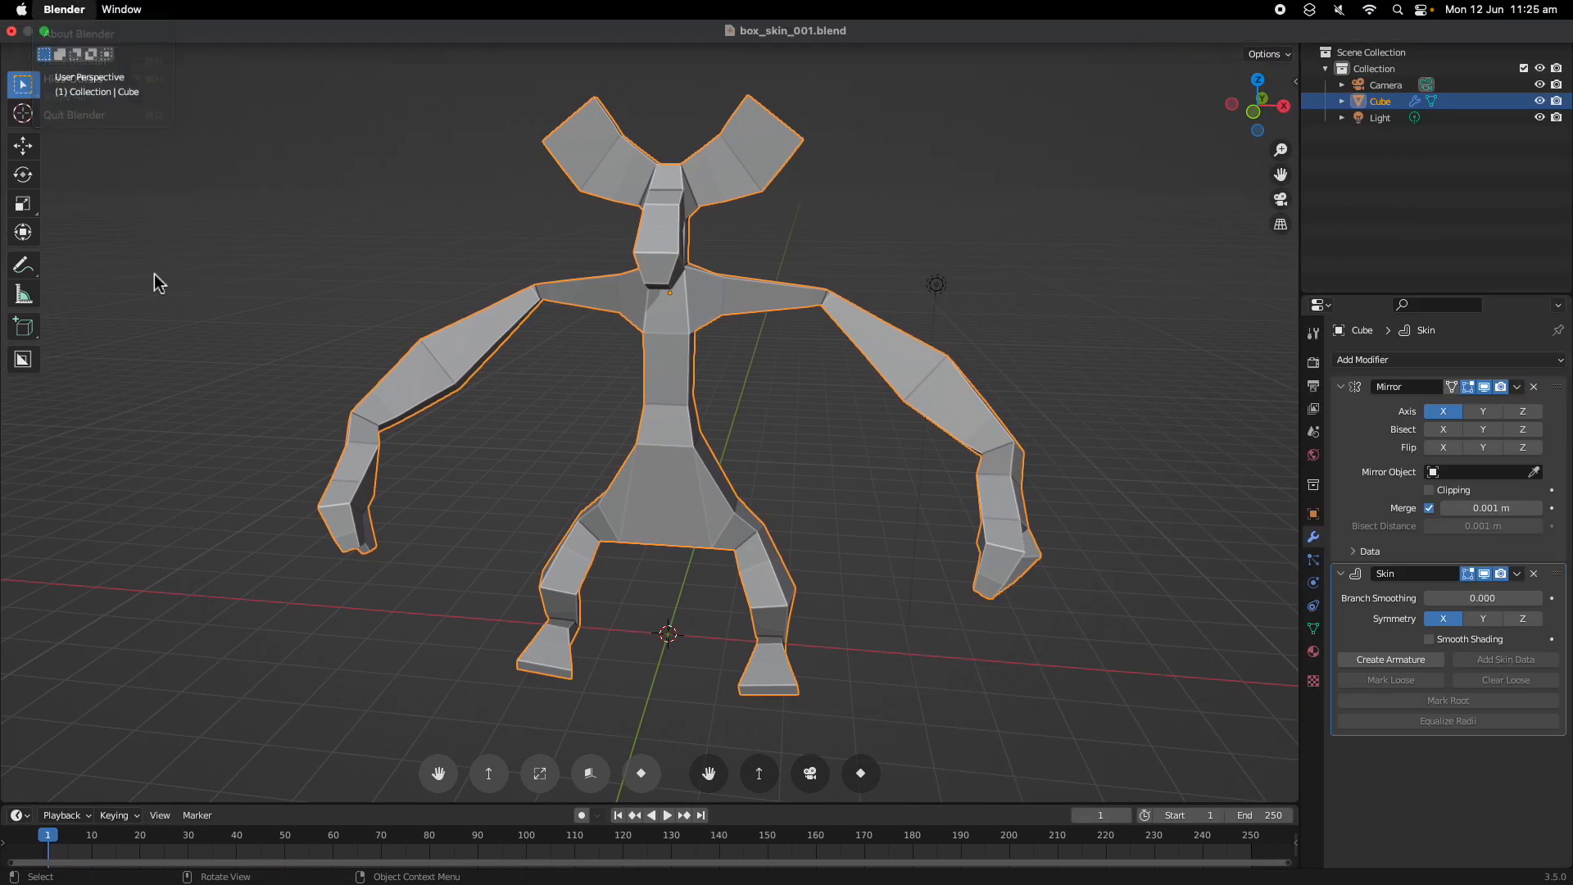
left_click(38, 12)
mouse_move(54, 33)
left_click(261, 35)
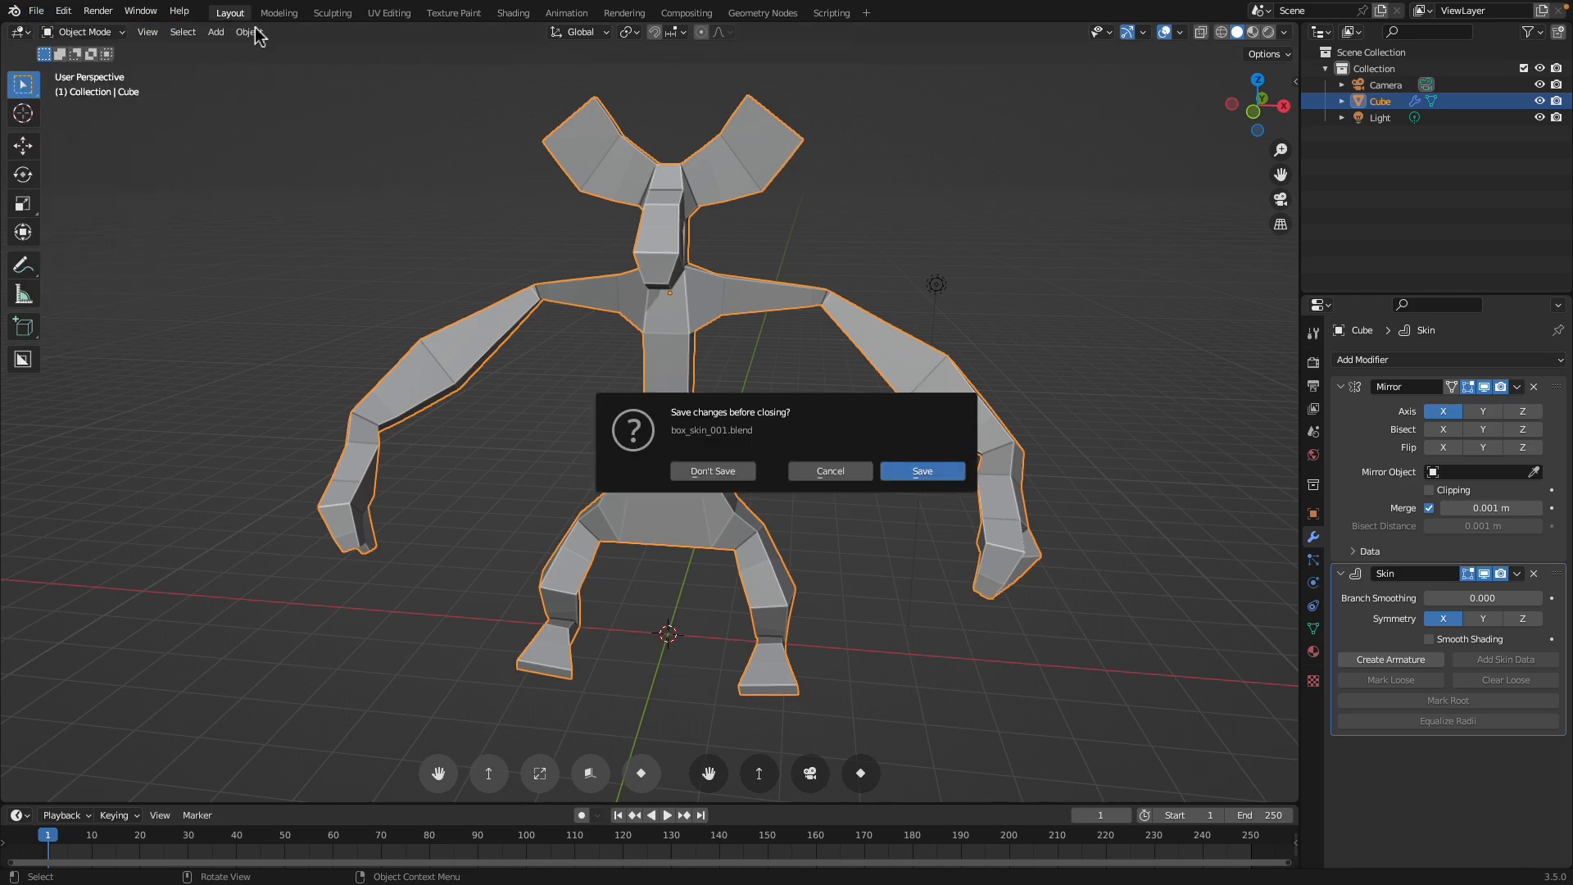
scroll(790, 475, "up", 1)
middle_click_drag(803, 470, 725, 376)
scroll(739, 465, "down", 2)
scroll(706, 380, "up", 2)
- Merge all vertices of the default cube into a single vertex at its center
key("Tab")
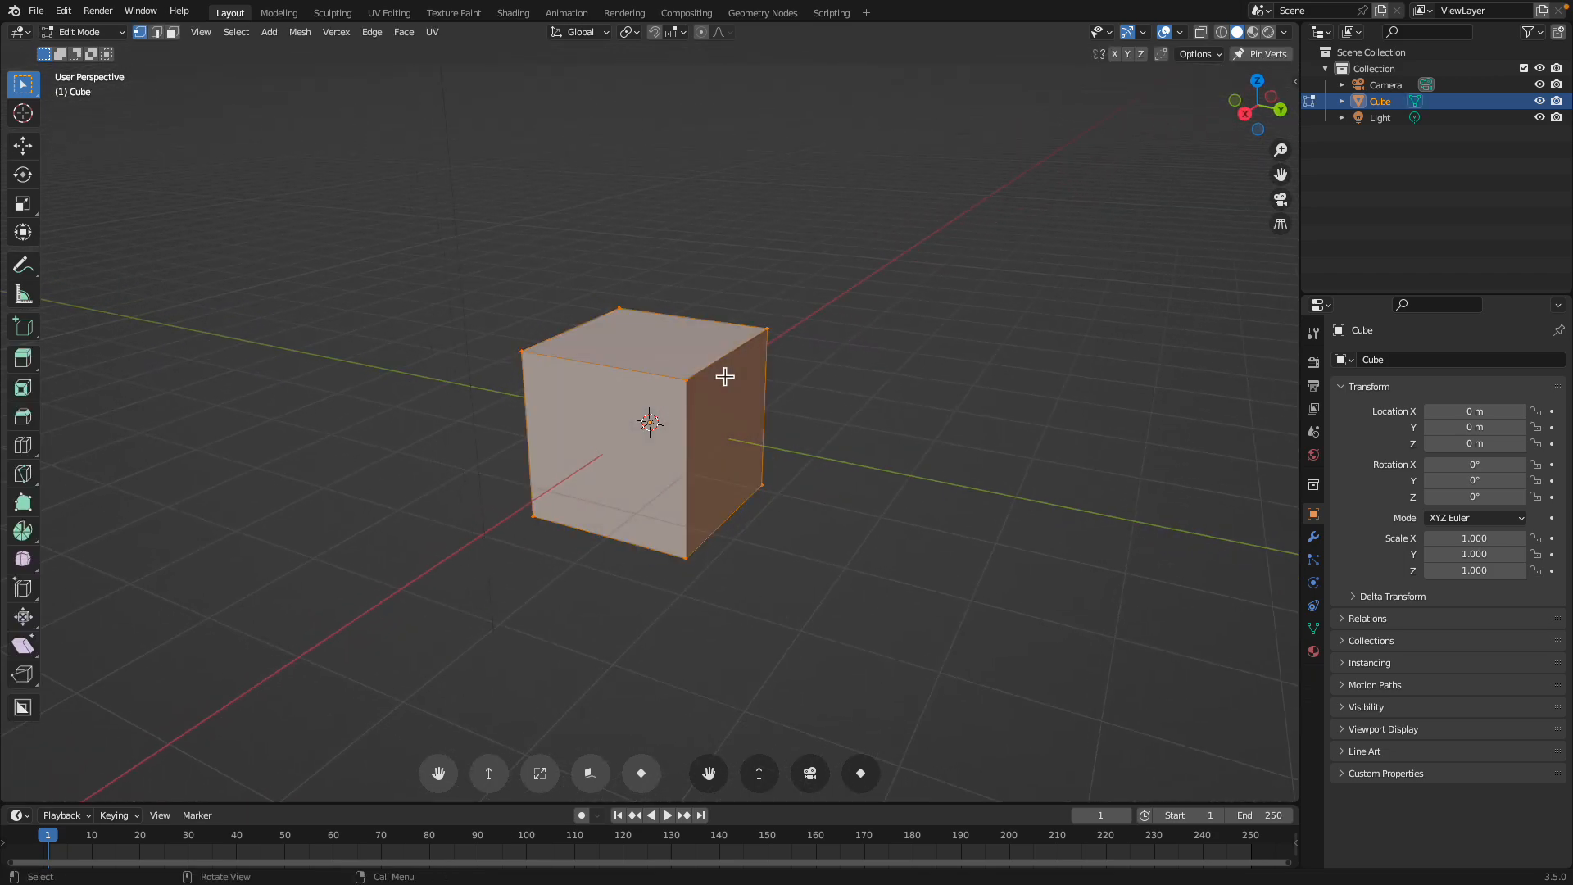
key("Tab")
key("Tab")
right_click(725, 375)
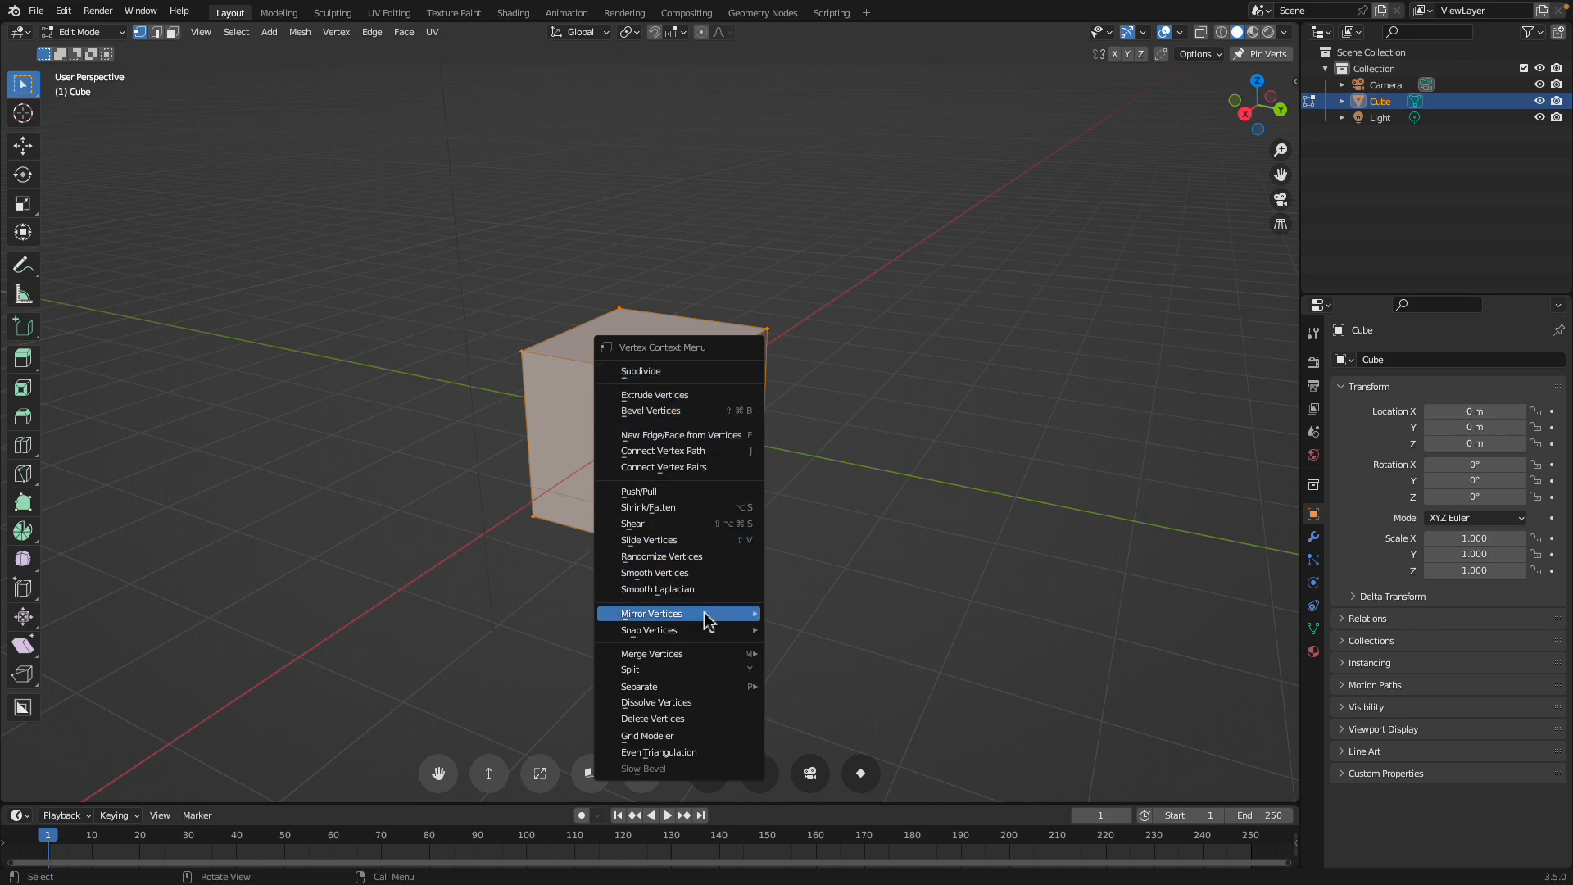
mouse_move(703, 653)
left_click(809, 656)
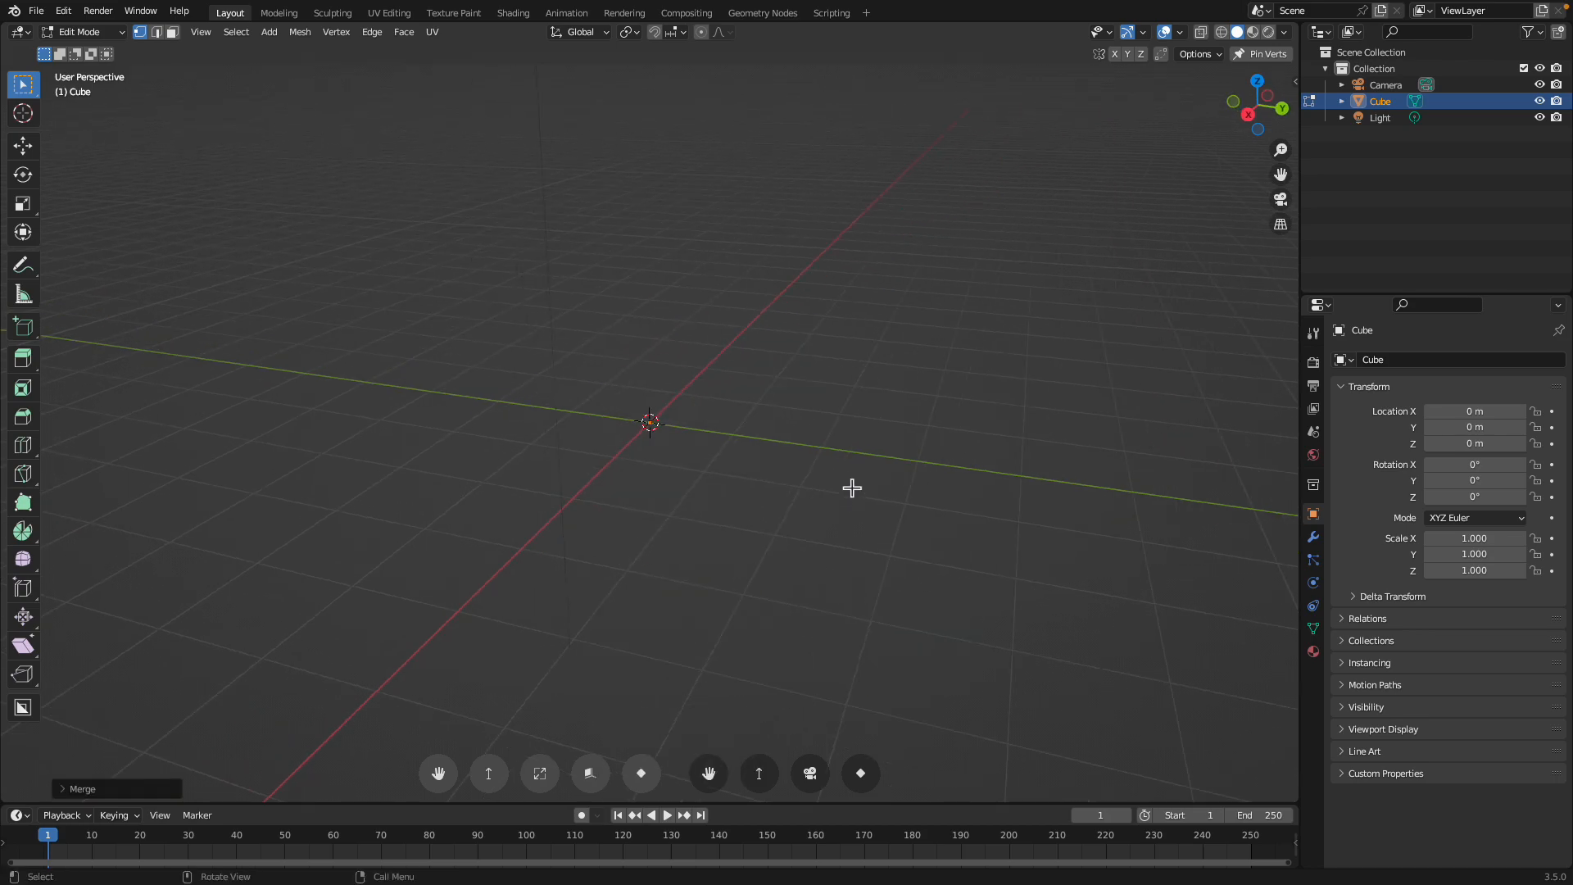
- In the front view, raise the vertex above the origin and extrude it upward along Z three times to form the spine and neck
left_click_drag(1253, 111, 1009, 215)
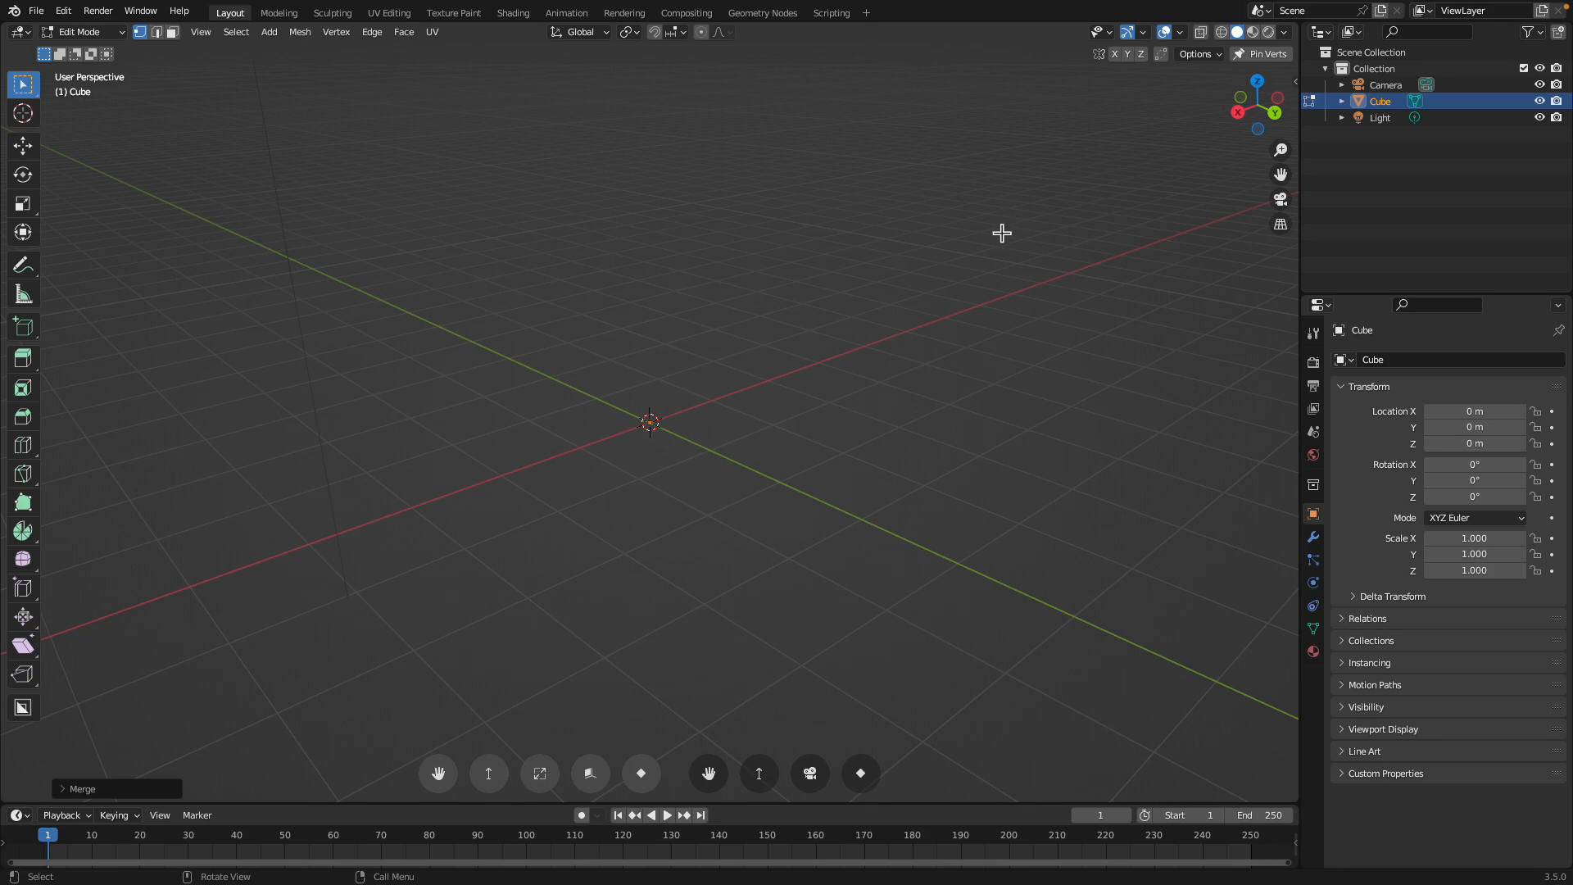
key("grave")
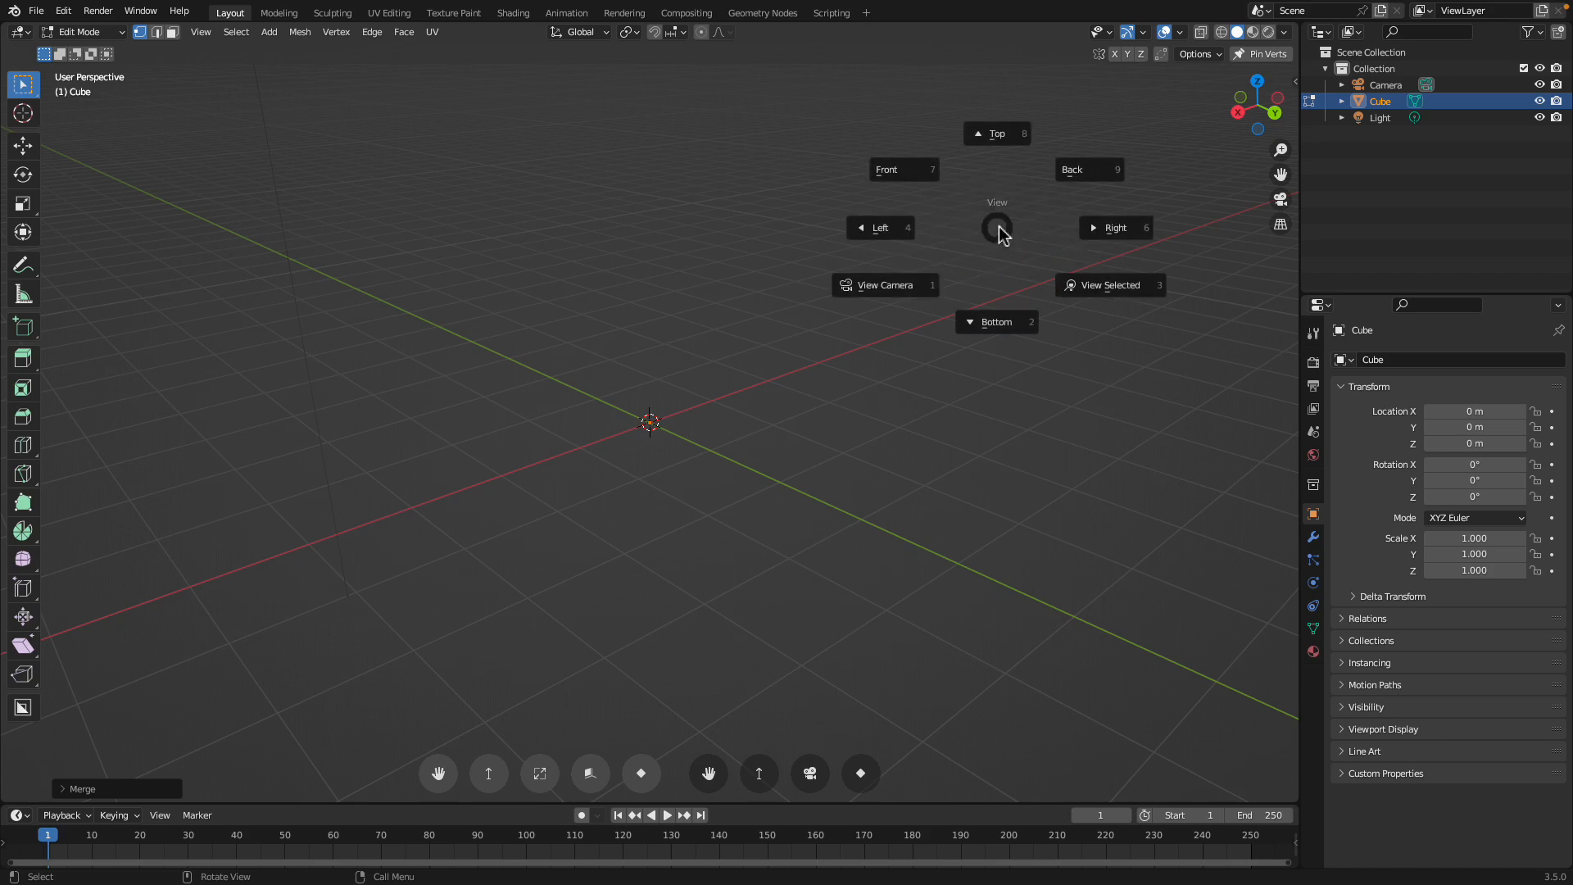
left_click(923, 173)
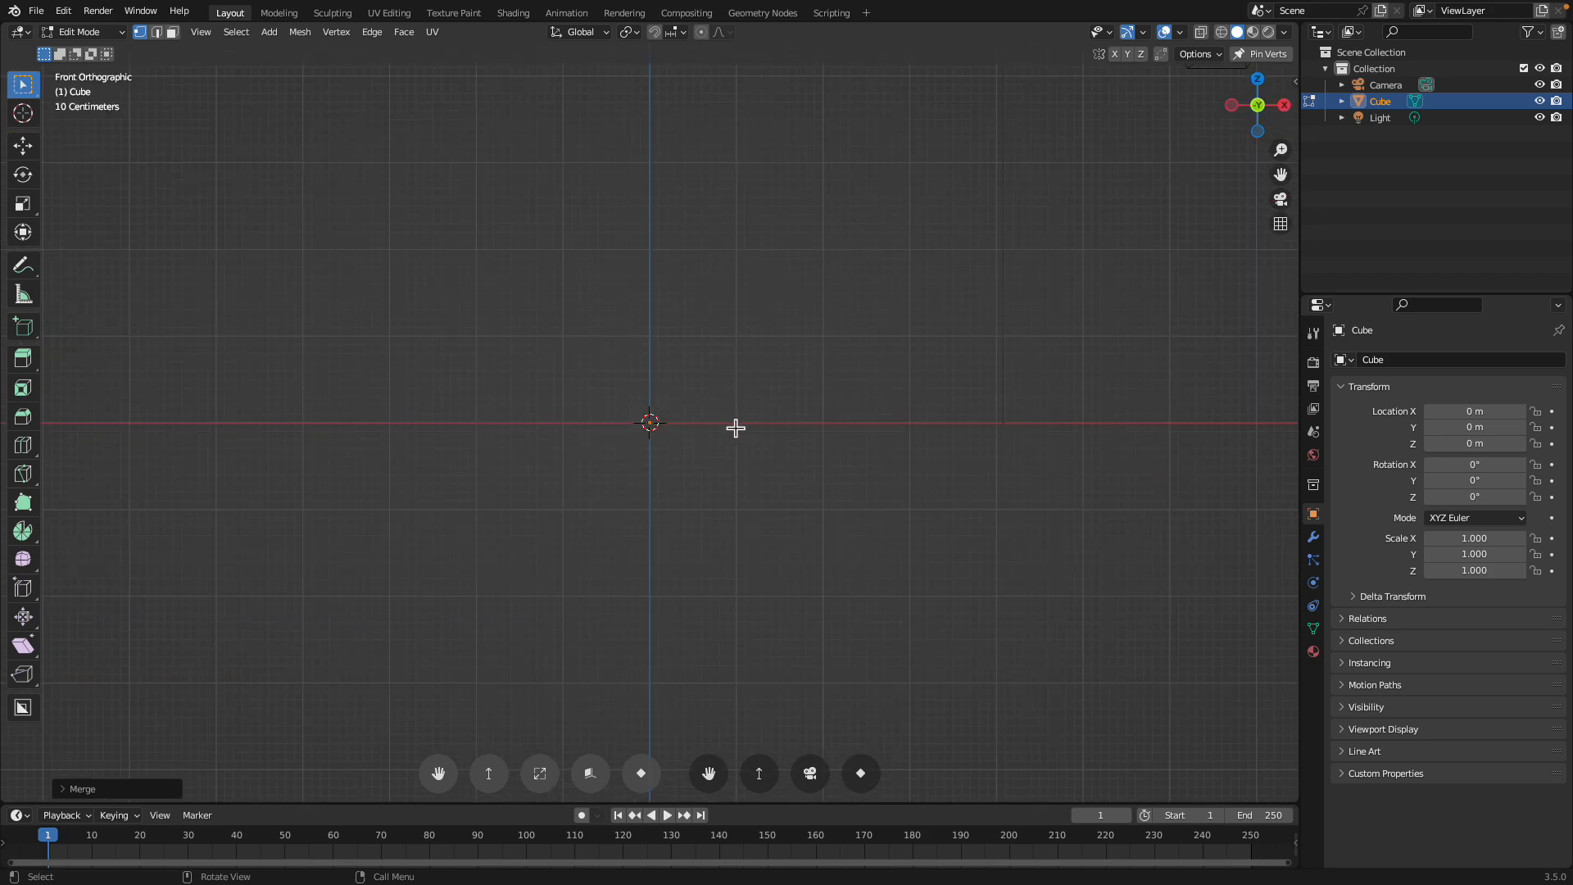
key("e")
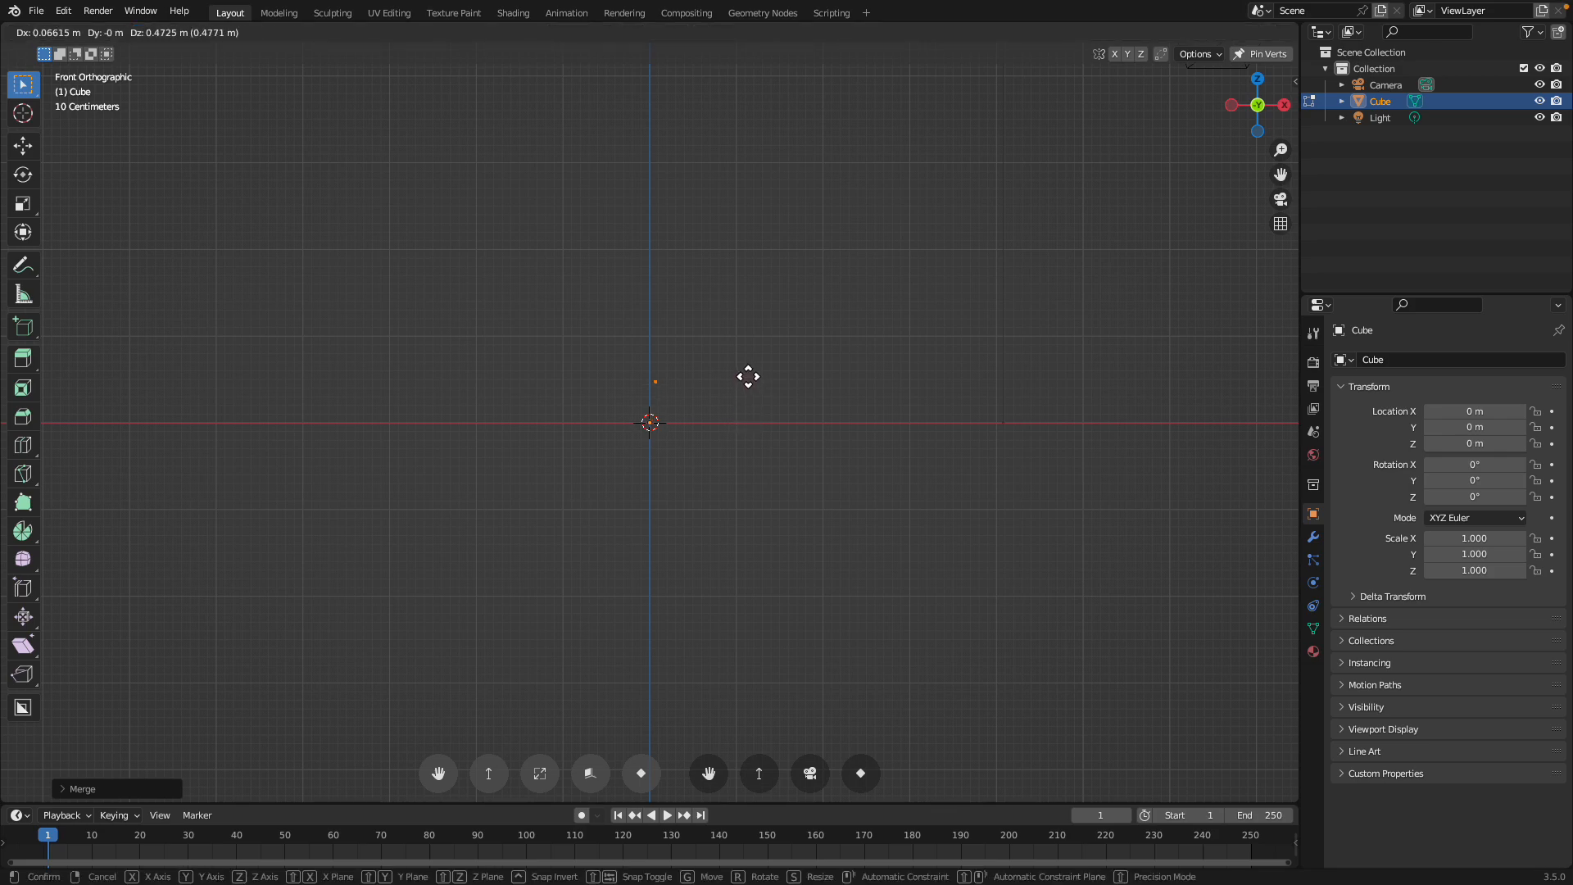
left_click(706, 271)
key("e")
left_click(725, 205)
key("e")
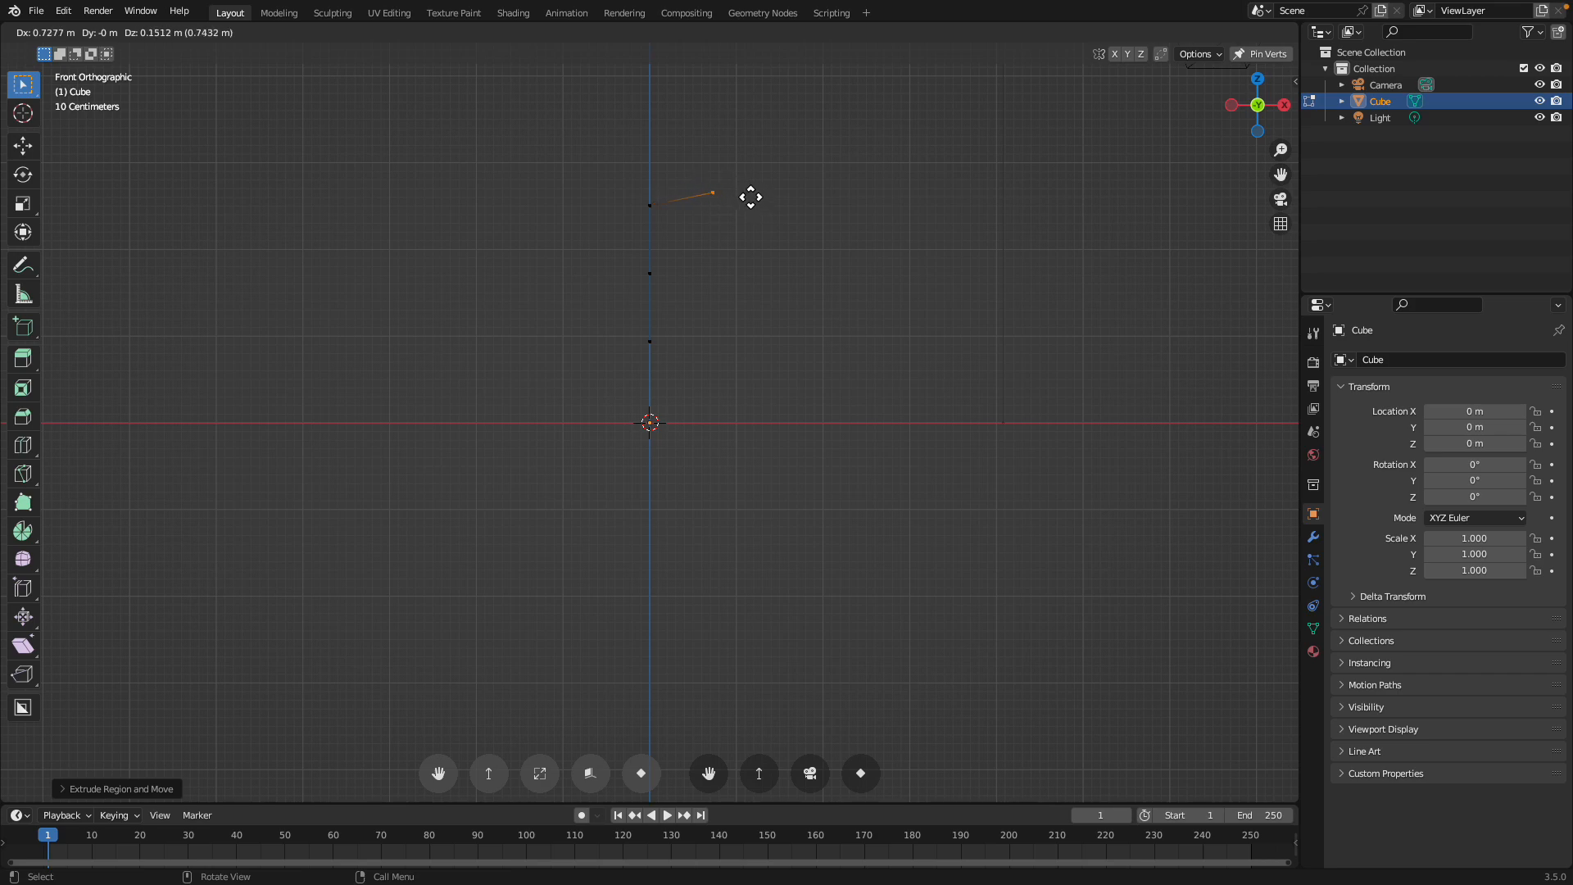
key("z")
left_click(692, 150)
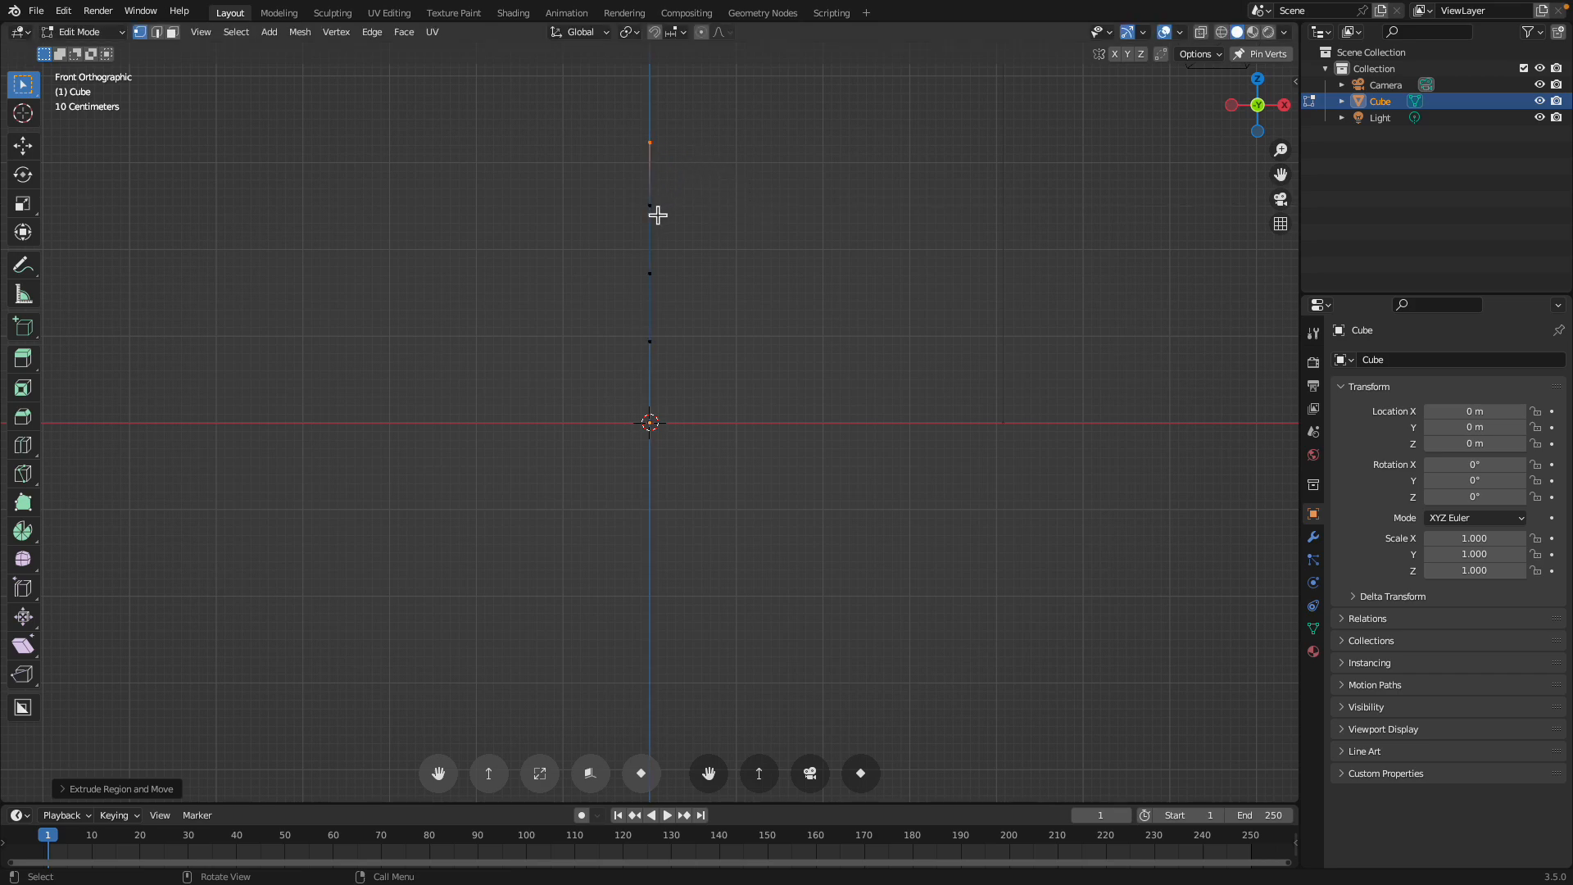
- Extrude a curved arm chain of four segments outward and down from the shoulder vertex just below the top of the spine
key("e")
left_click(753, 219)
key("e")
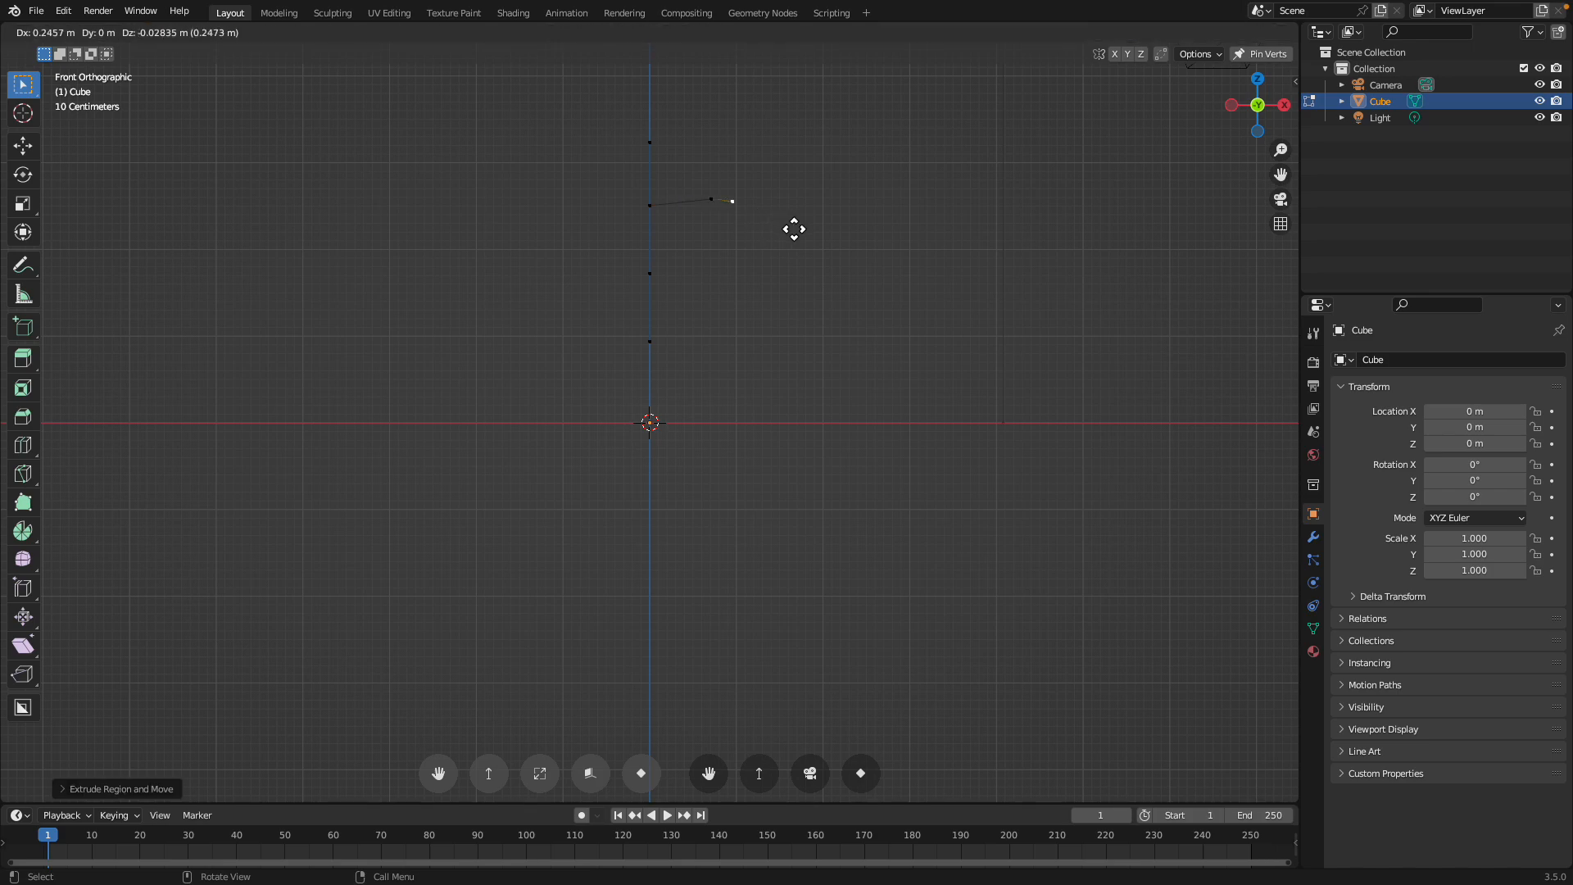
left_click(834, 244)
key("e")
left_click(865, 318)
key("e")
left_click(839, 471)
- Extrude a leg chain of three segments outward and down from the lowest spine vertex
middle_click_drag(688, 427, 690, 400, "shift")
left_click(662, 399)
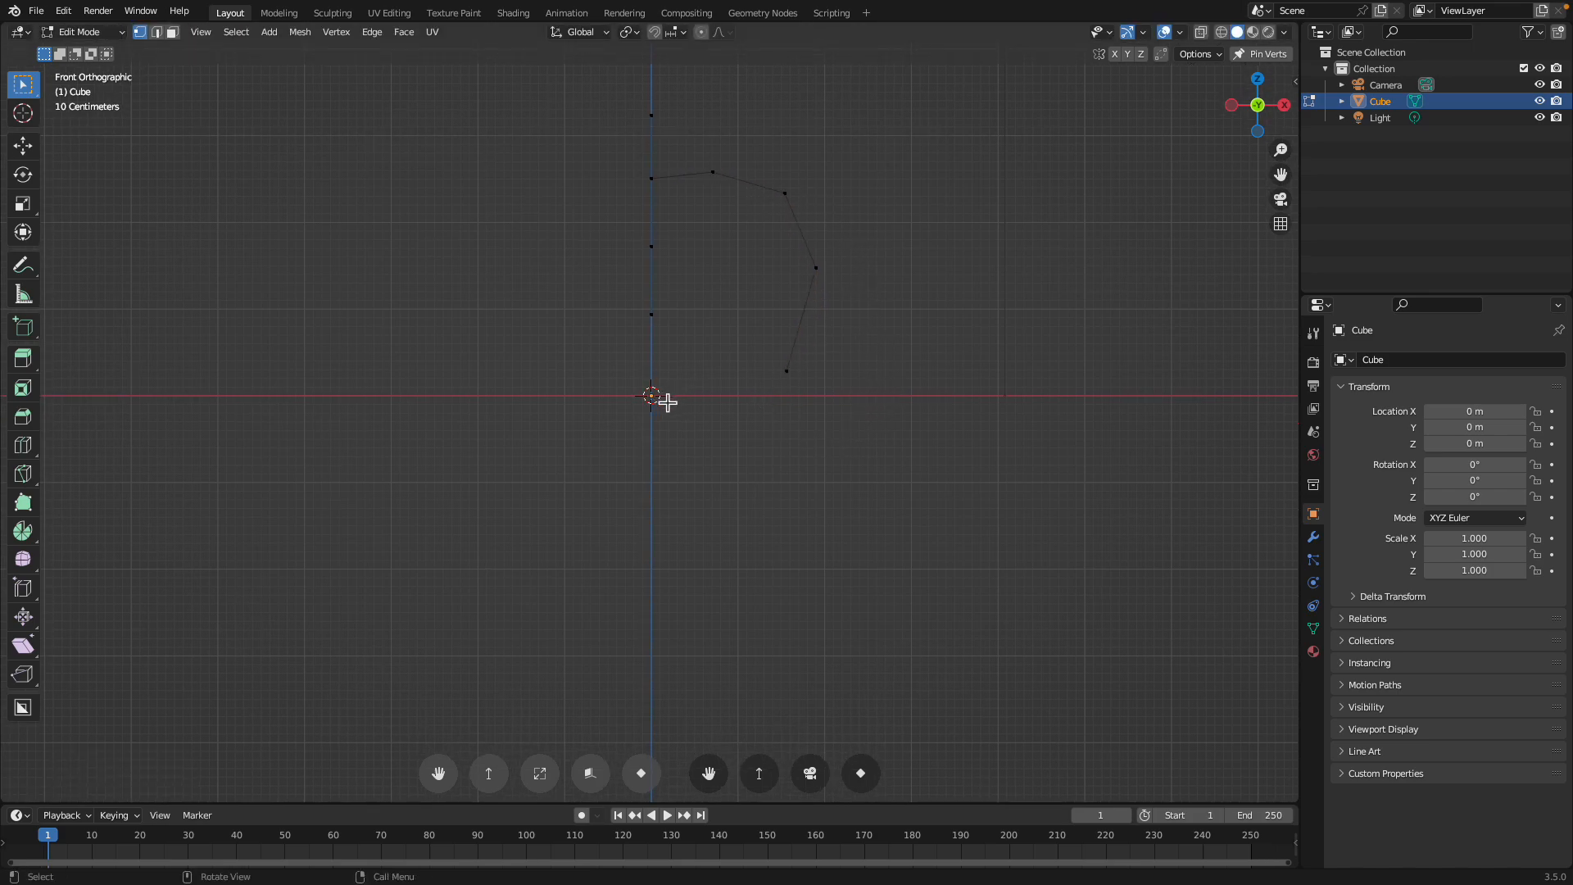
scroll(655, 399, "up", 2)
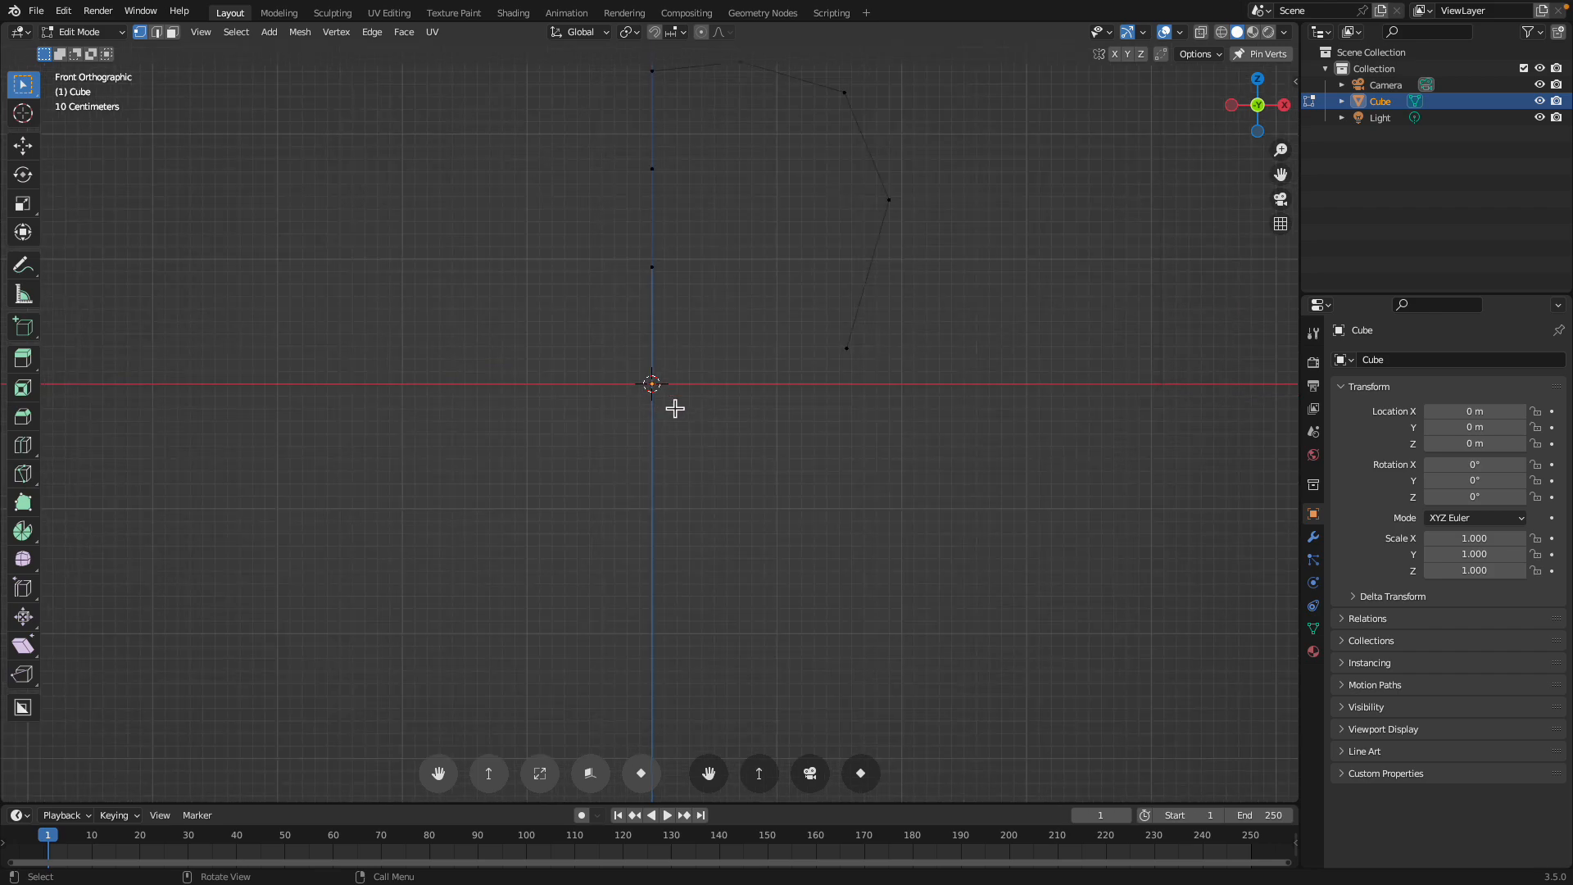
scroll(717, 297, "down", 2)
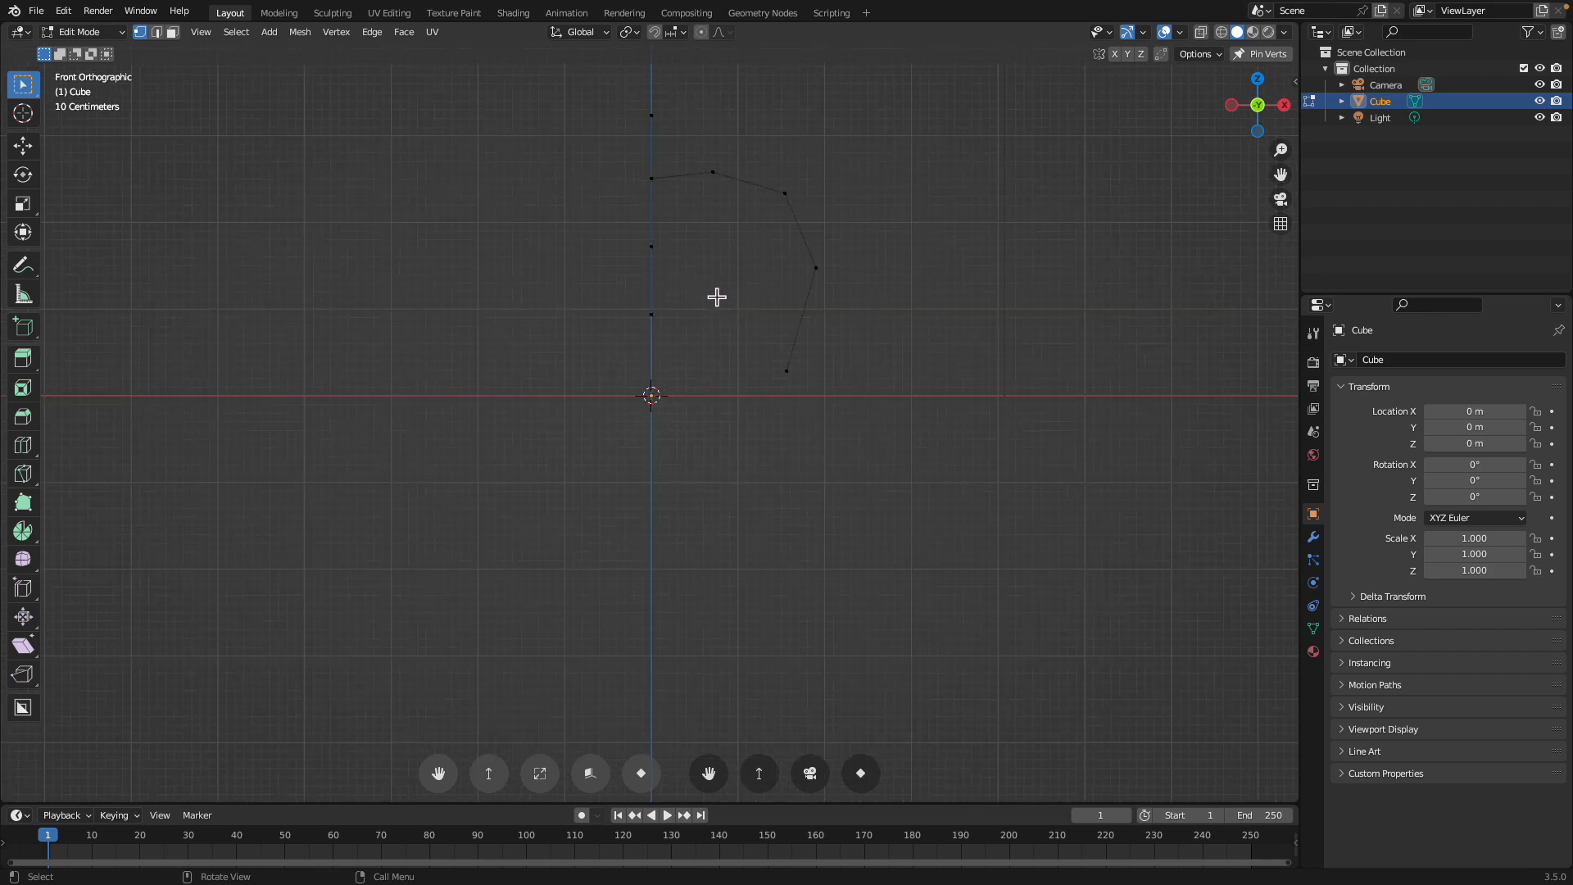
left_click(646, 306)
key("g")
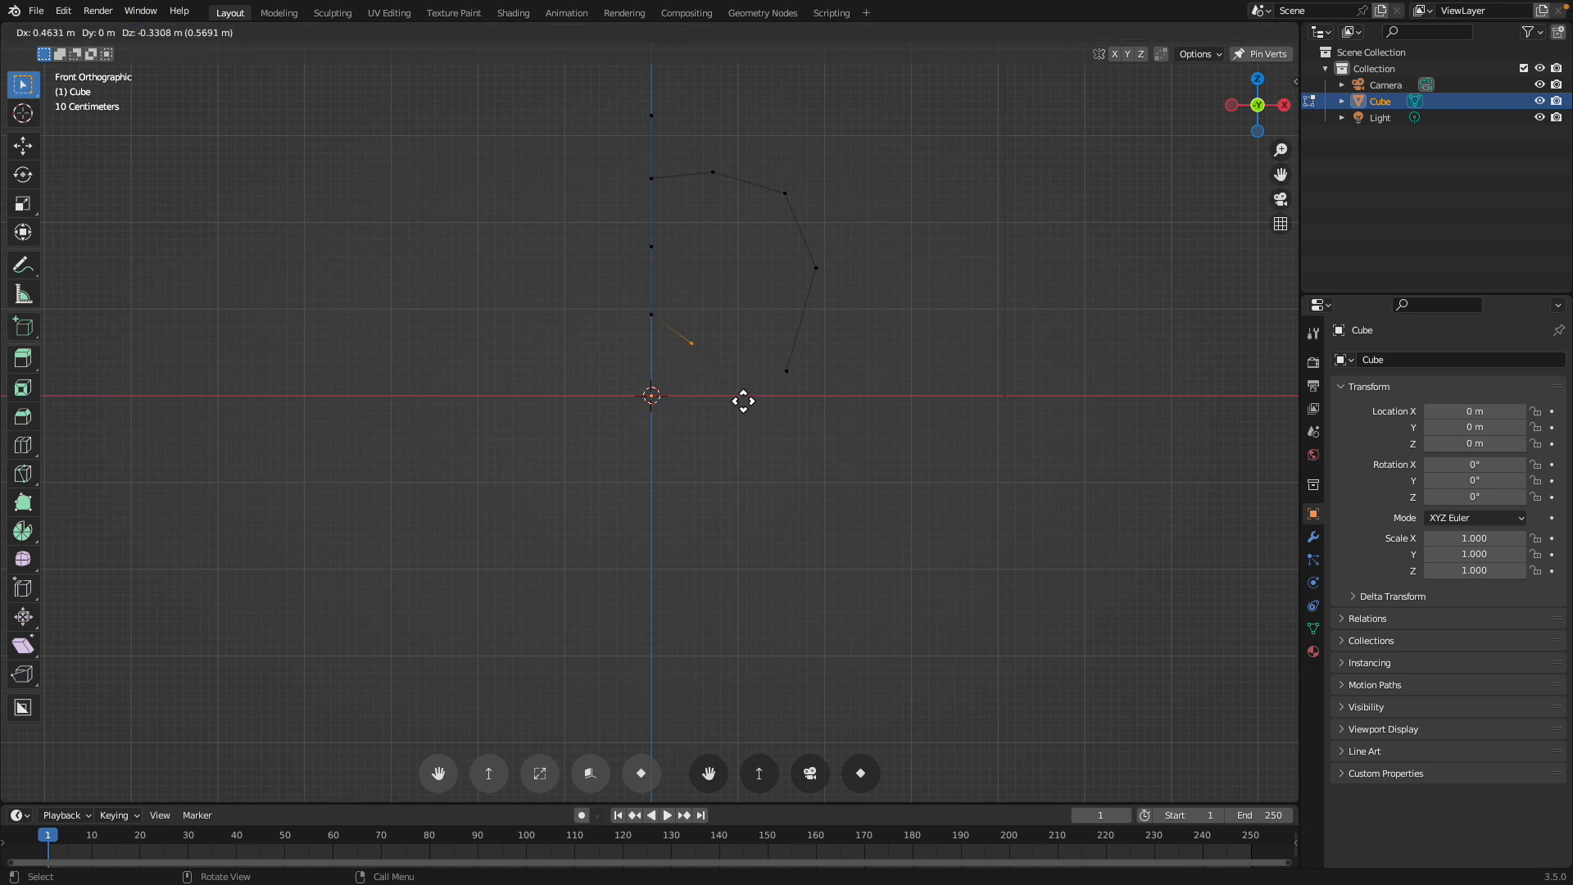
left_click(754, 401)
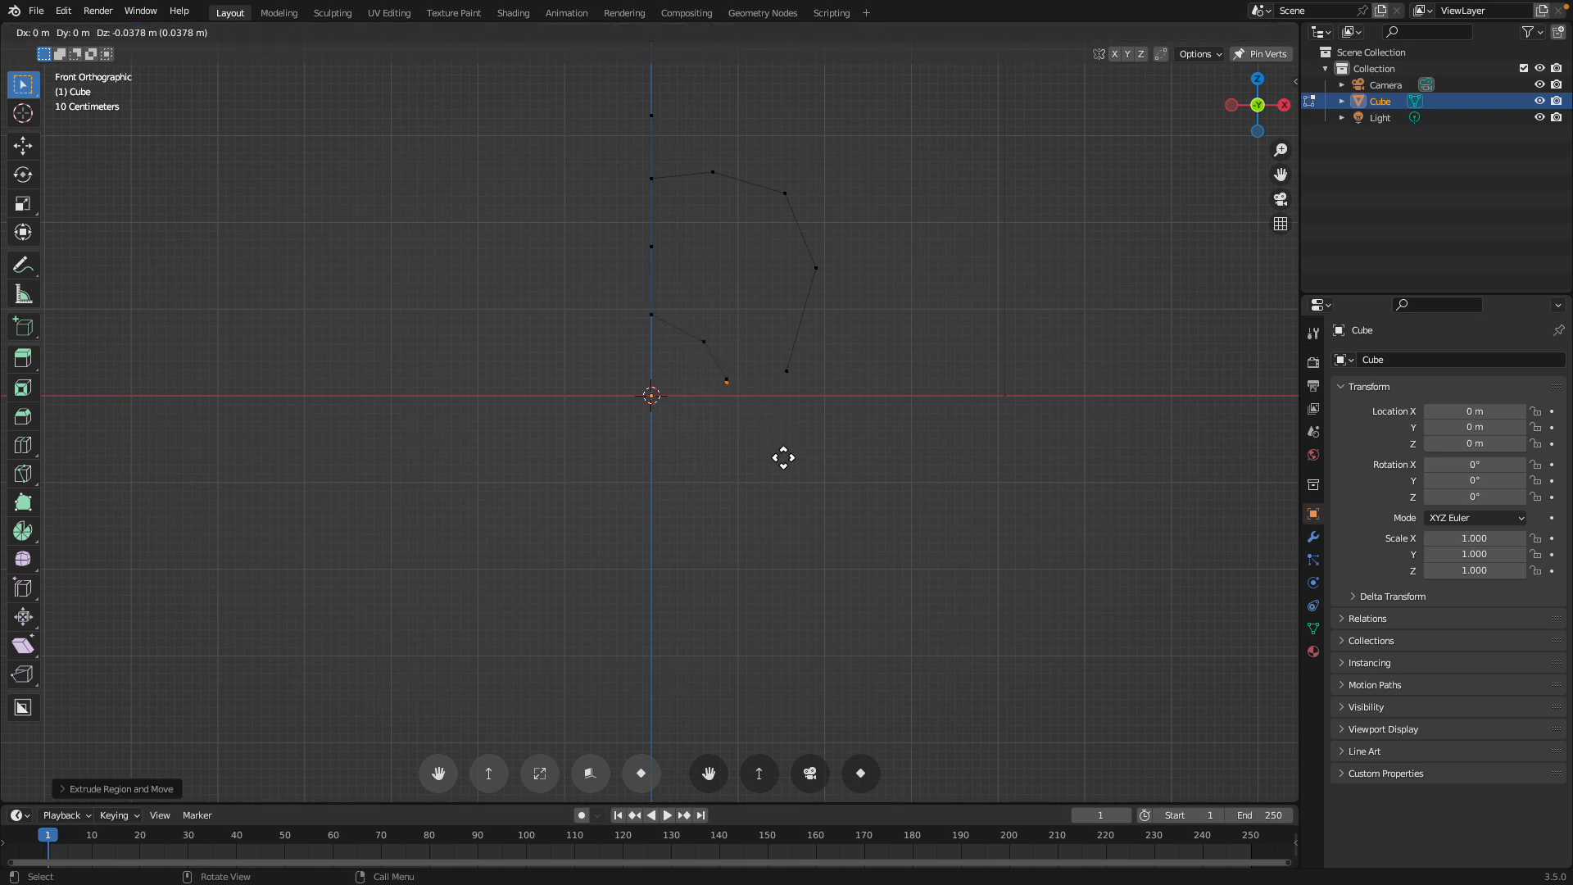
left_click(766, 513)
- In the side view, move the knee vertex forward and shift the upper-leg vertex slightly forward to bend the leg
middle_click_drag(818, 355, 805, 406, "shift")
left_click(1268, 111)
key("g")
left_click(771, 411)
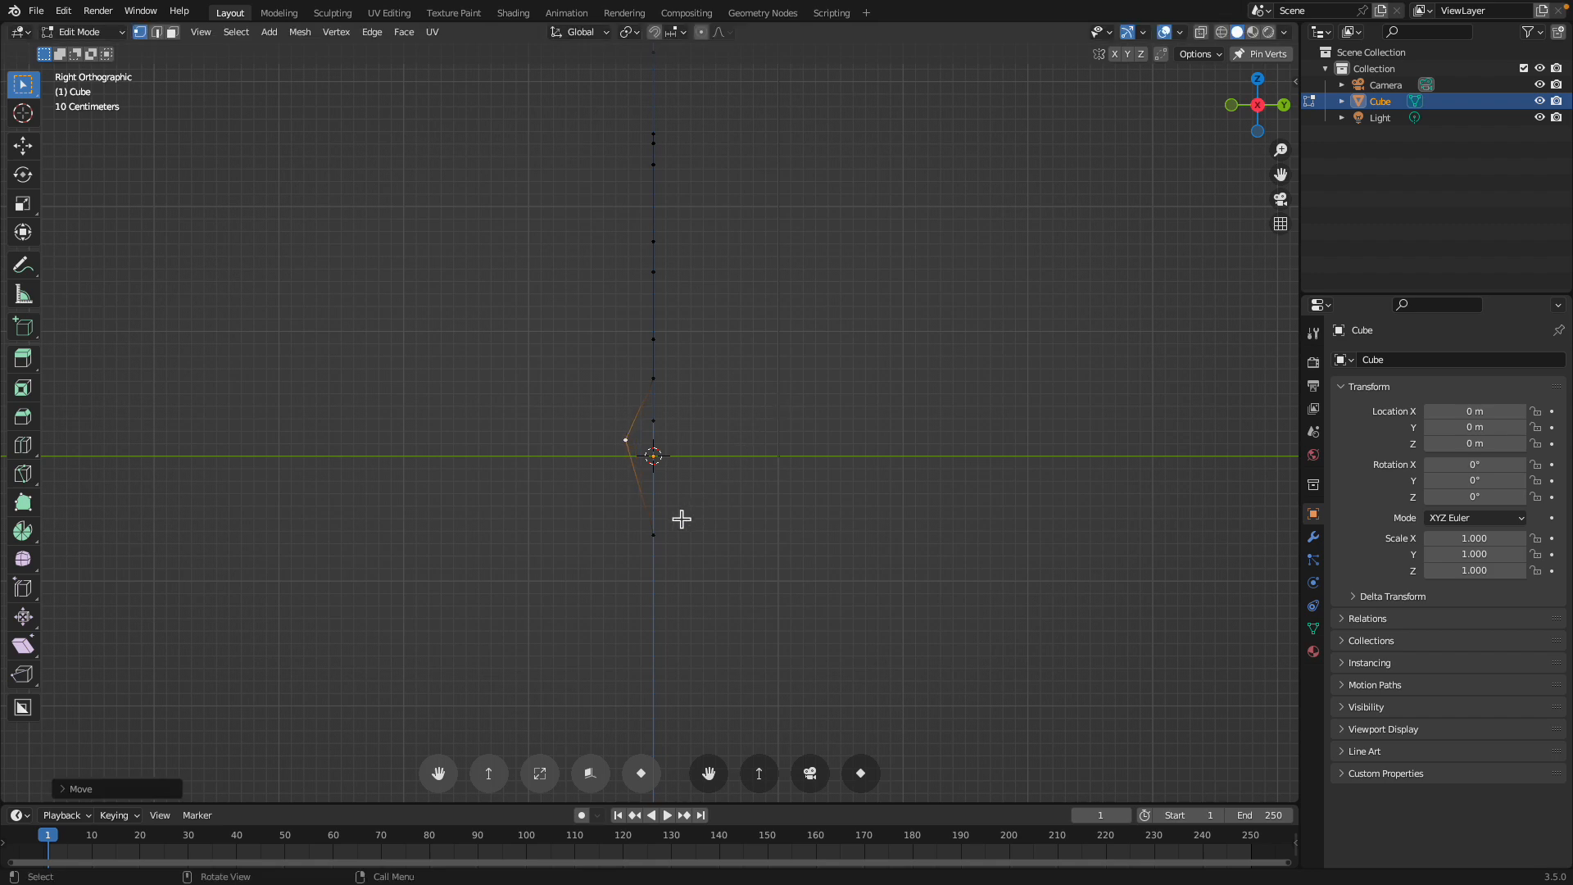
middle_click_drag(655, 540, 823, 456)
left_click(702, 383)
middle_click_drag(778, 403, 718, 435)
key("g")
left_click(704, 437)
- Shift the ankle vertex along Y in the side view and extrude a two-segment foot forward from it
middle_click_drag(678, 521, 1063, 270)
left_click(1269, 107)
key("g")
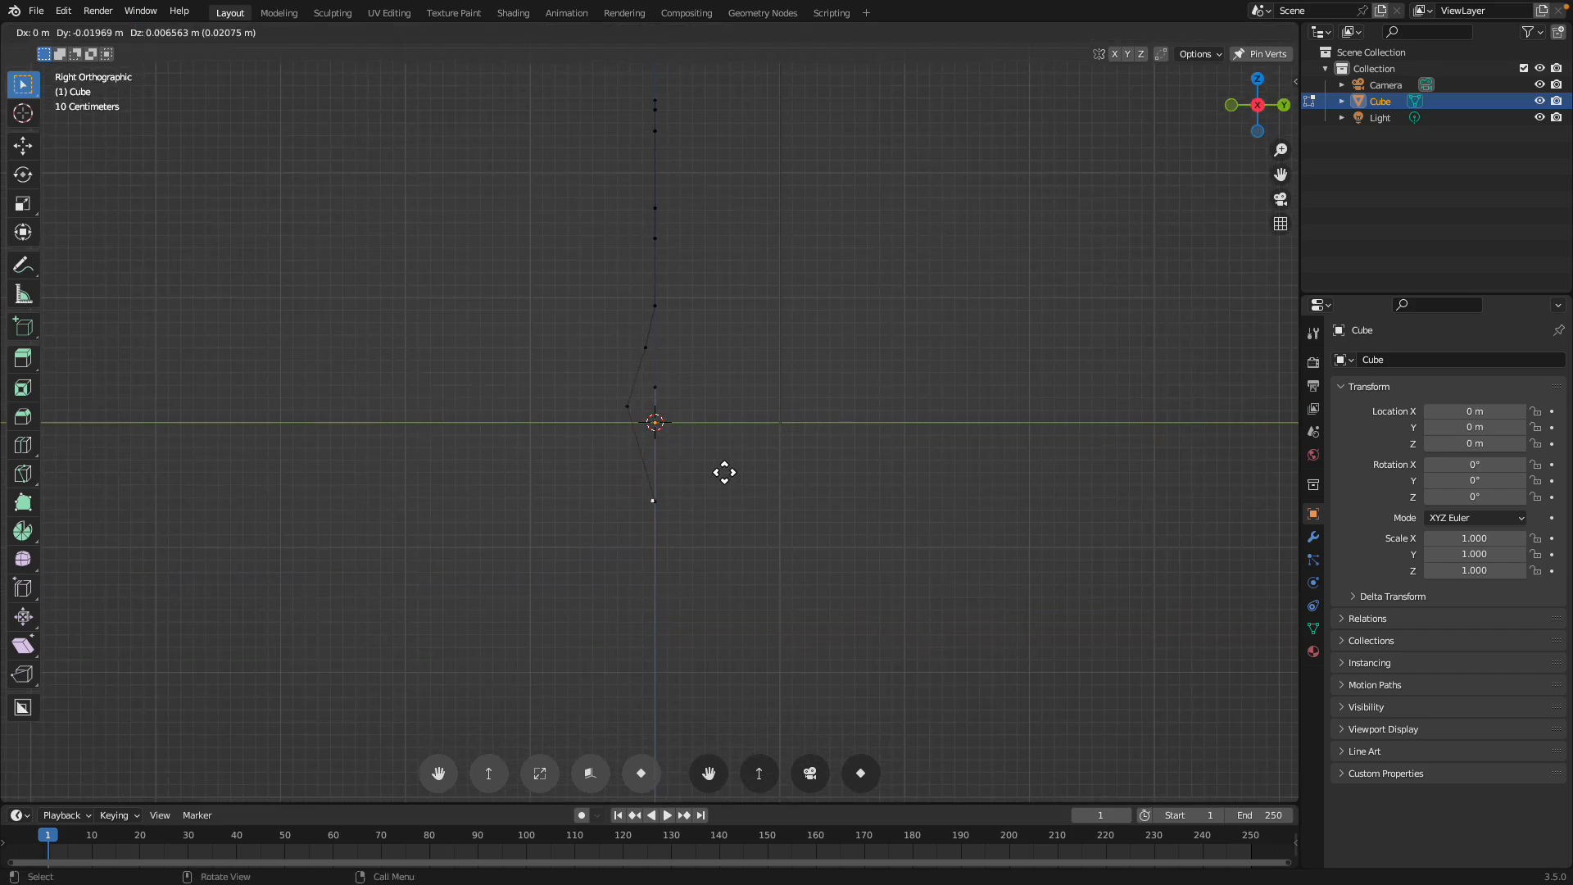
key("y")
left_click(680, 477)
key("e")
left_click(627, 483)
- In the front view, extrude a horn chain of three segments outward and up from the top spine vertex
middle_click_drag(628, 483, 818, 344)
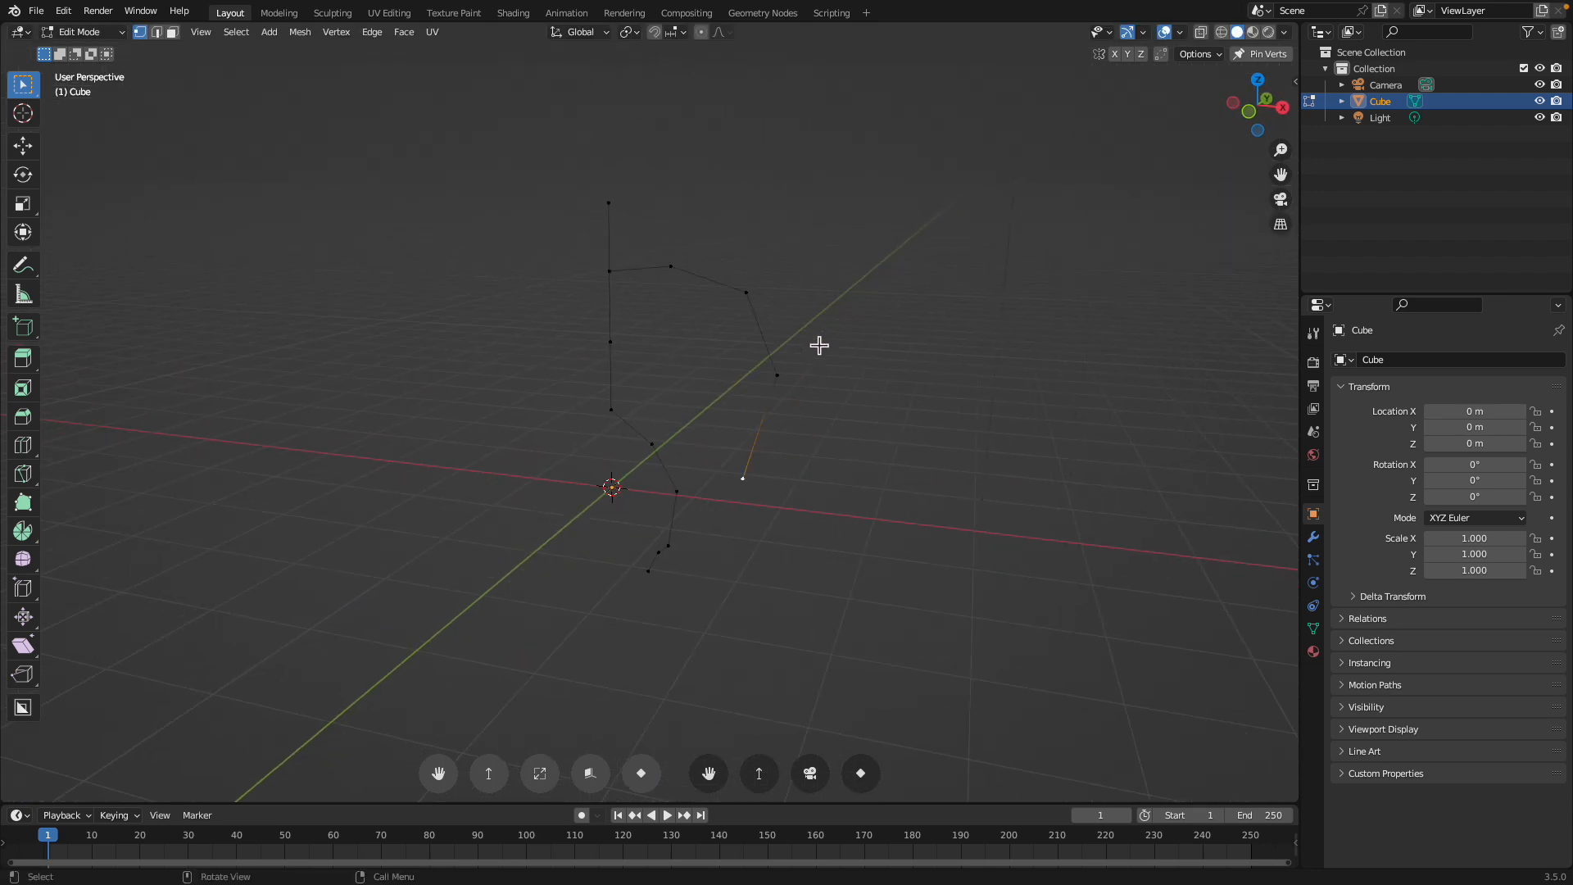
middle_click_drag(616, 213, 736, 222)
left_click_drag(1269, 121, 786, 290)
key("g")
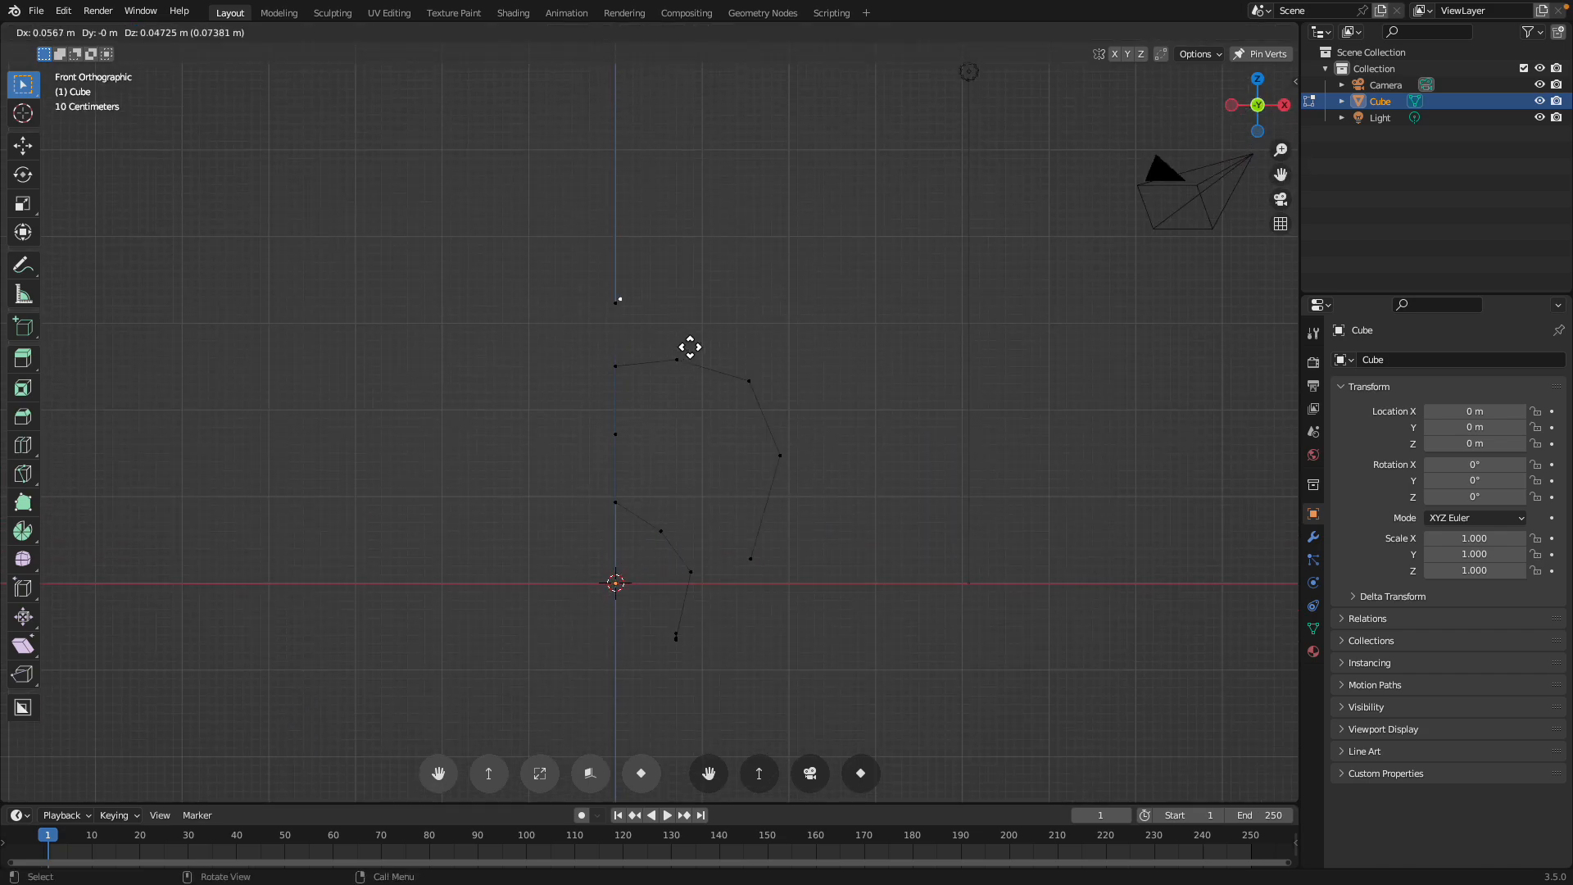
left_click(722, 323)
key("e")
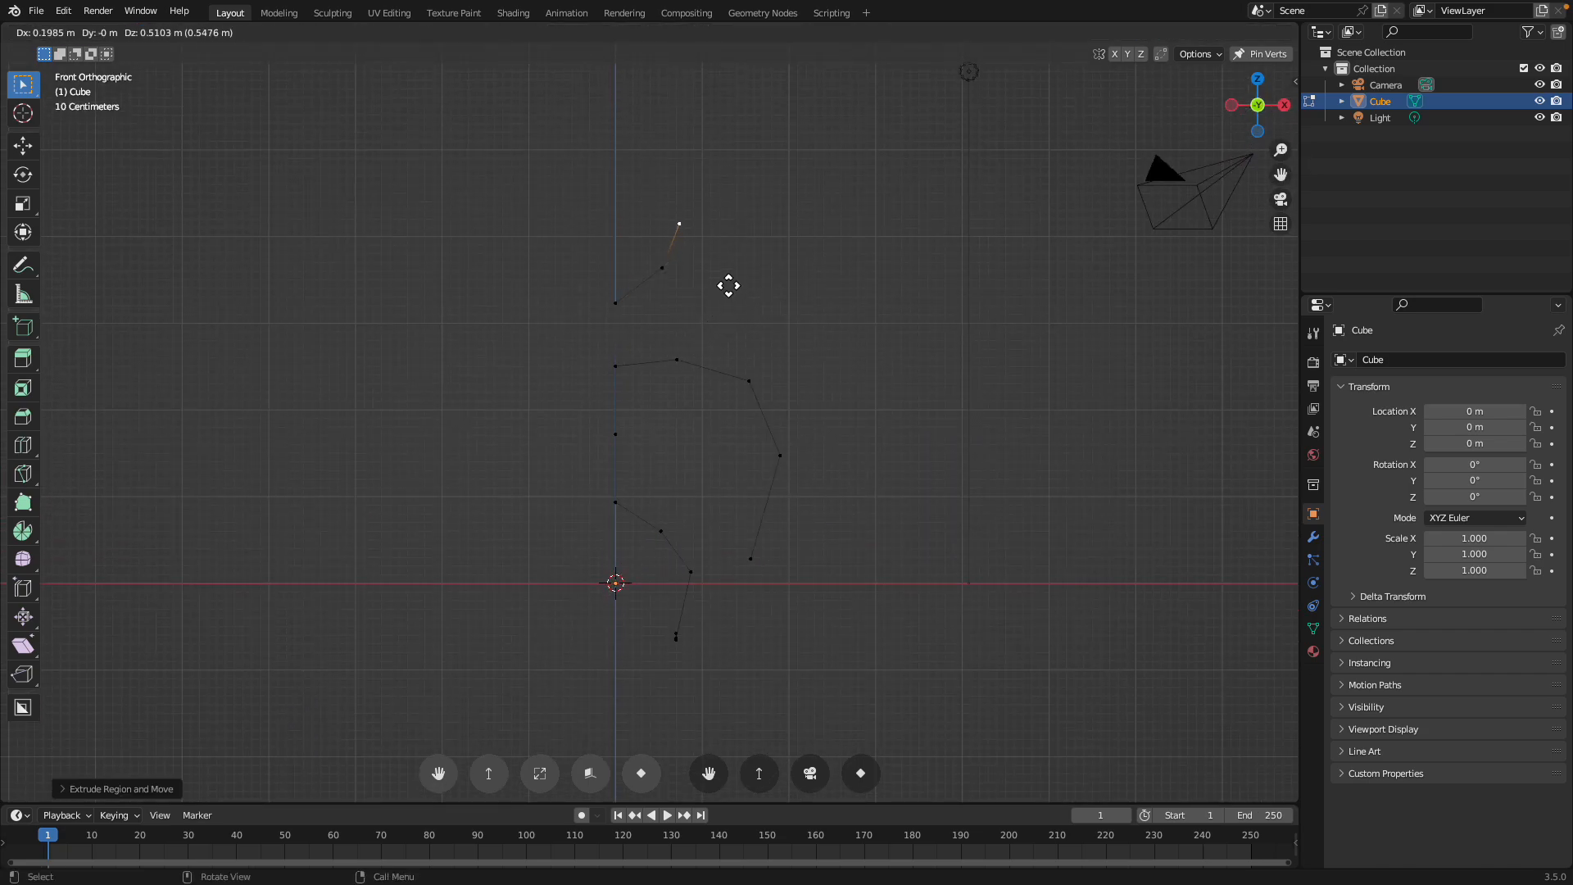
left_click(722, 280)
key("e")
left_click(737, 251)
- In the side view, extrude a two-segment snout forward from the top spine vertex
middle_click_drag(666, 318, 623, 303)
middle_click_drag(812, 281, 1208, 130)
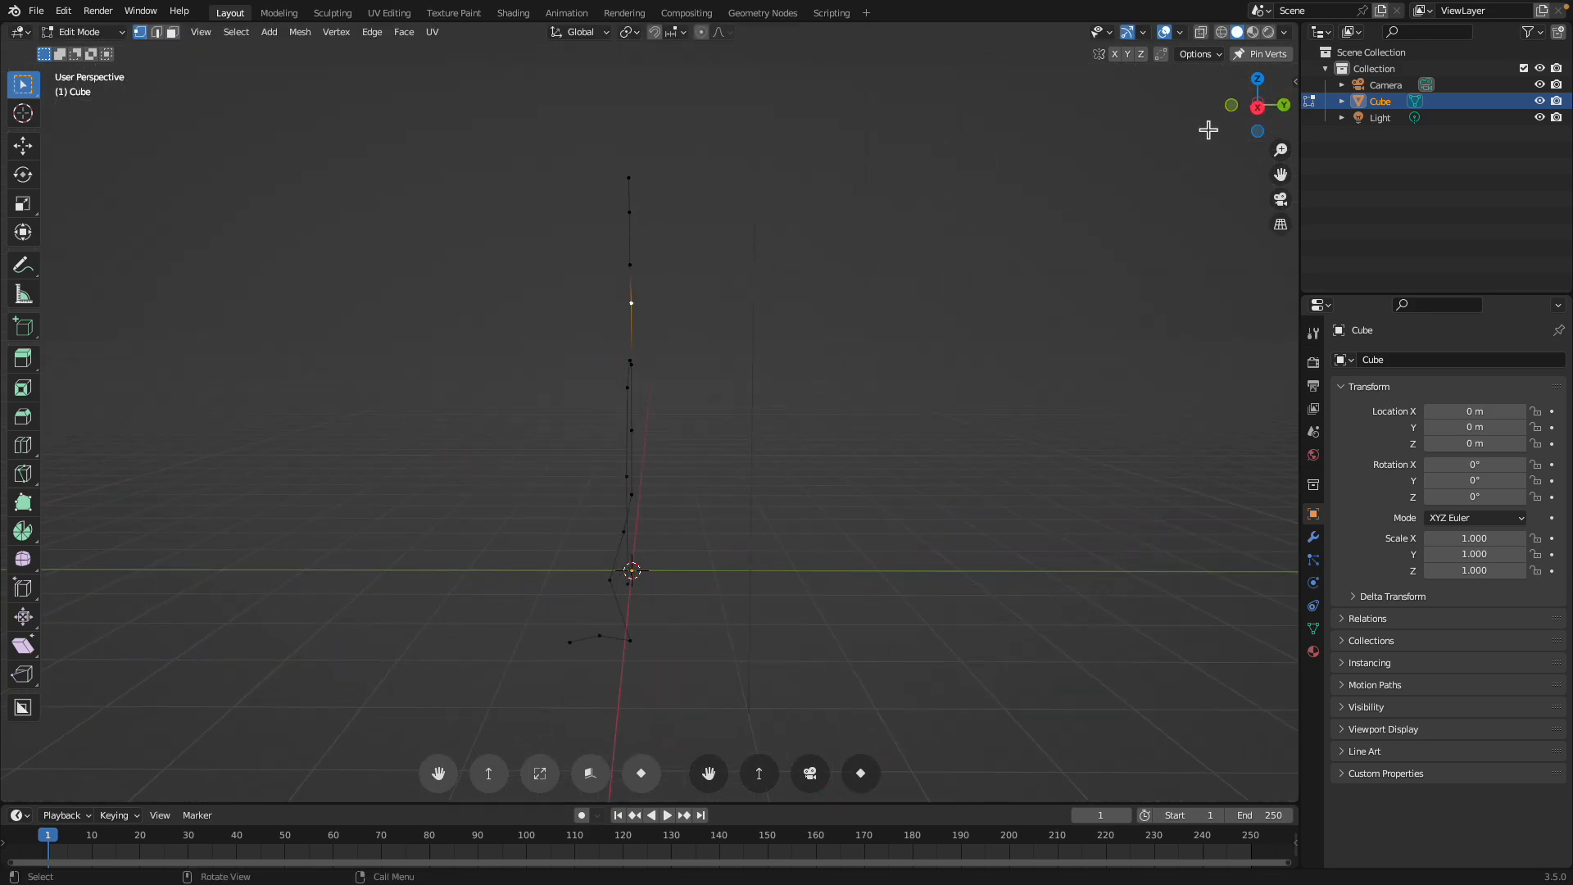
left_click(1258, 107)
key("e")
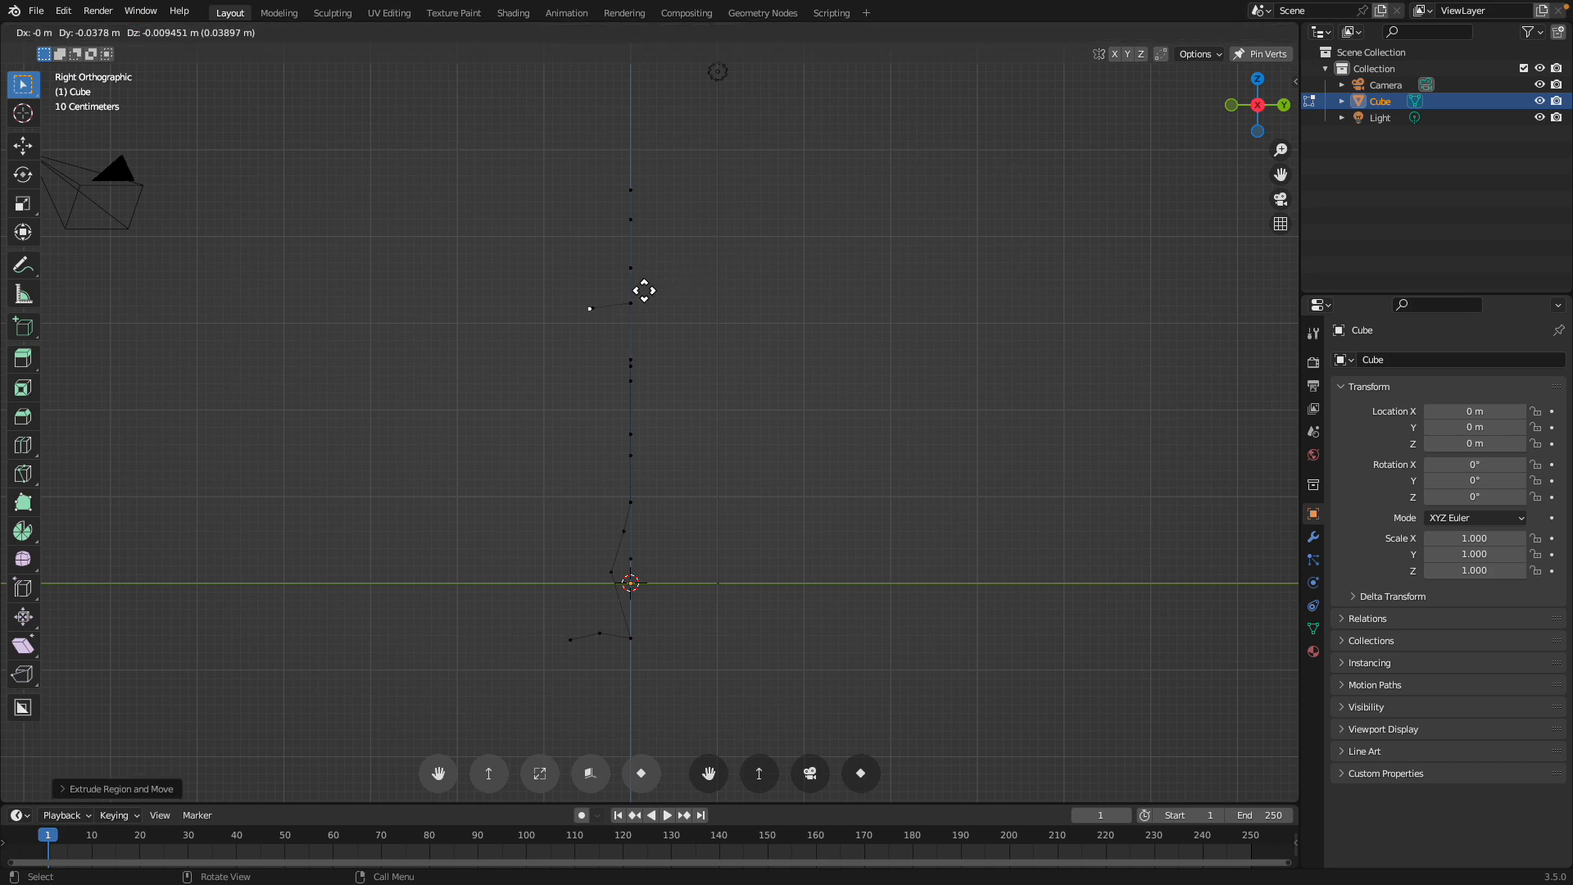
left_click(608, 309)
- Return to Object Mode and save the scene to the Desktop as roox_001.blend
middle_click_drag(597, 319, 725, 378)
key("Tab")
key("super+s")
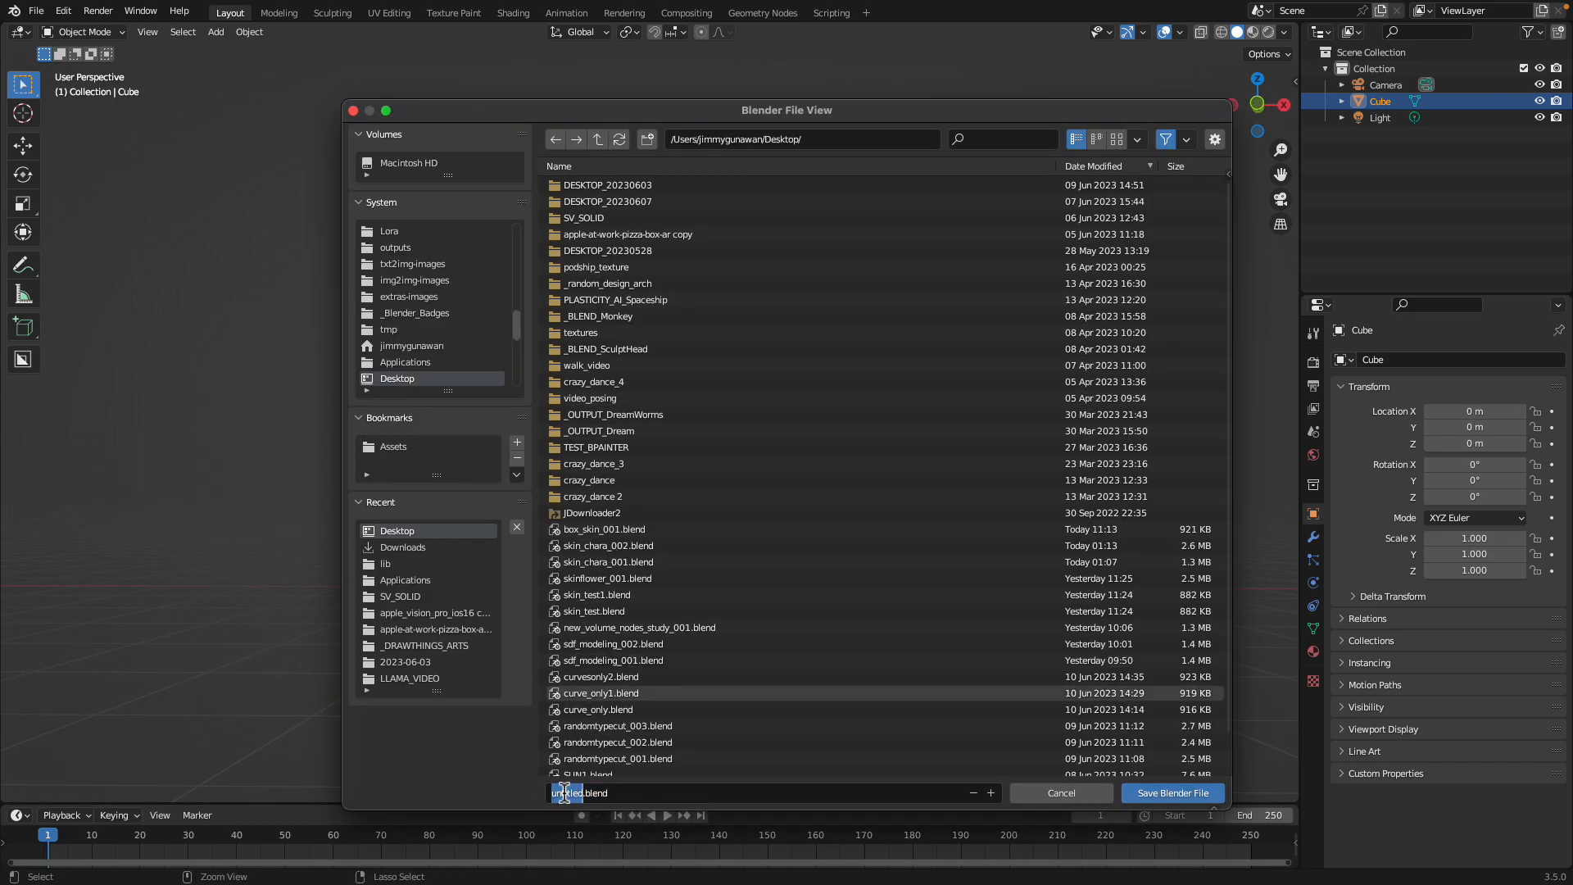
type("roox_001")
left_click(1196, 793)
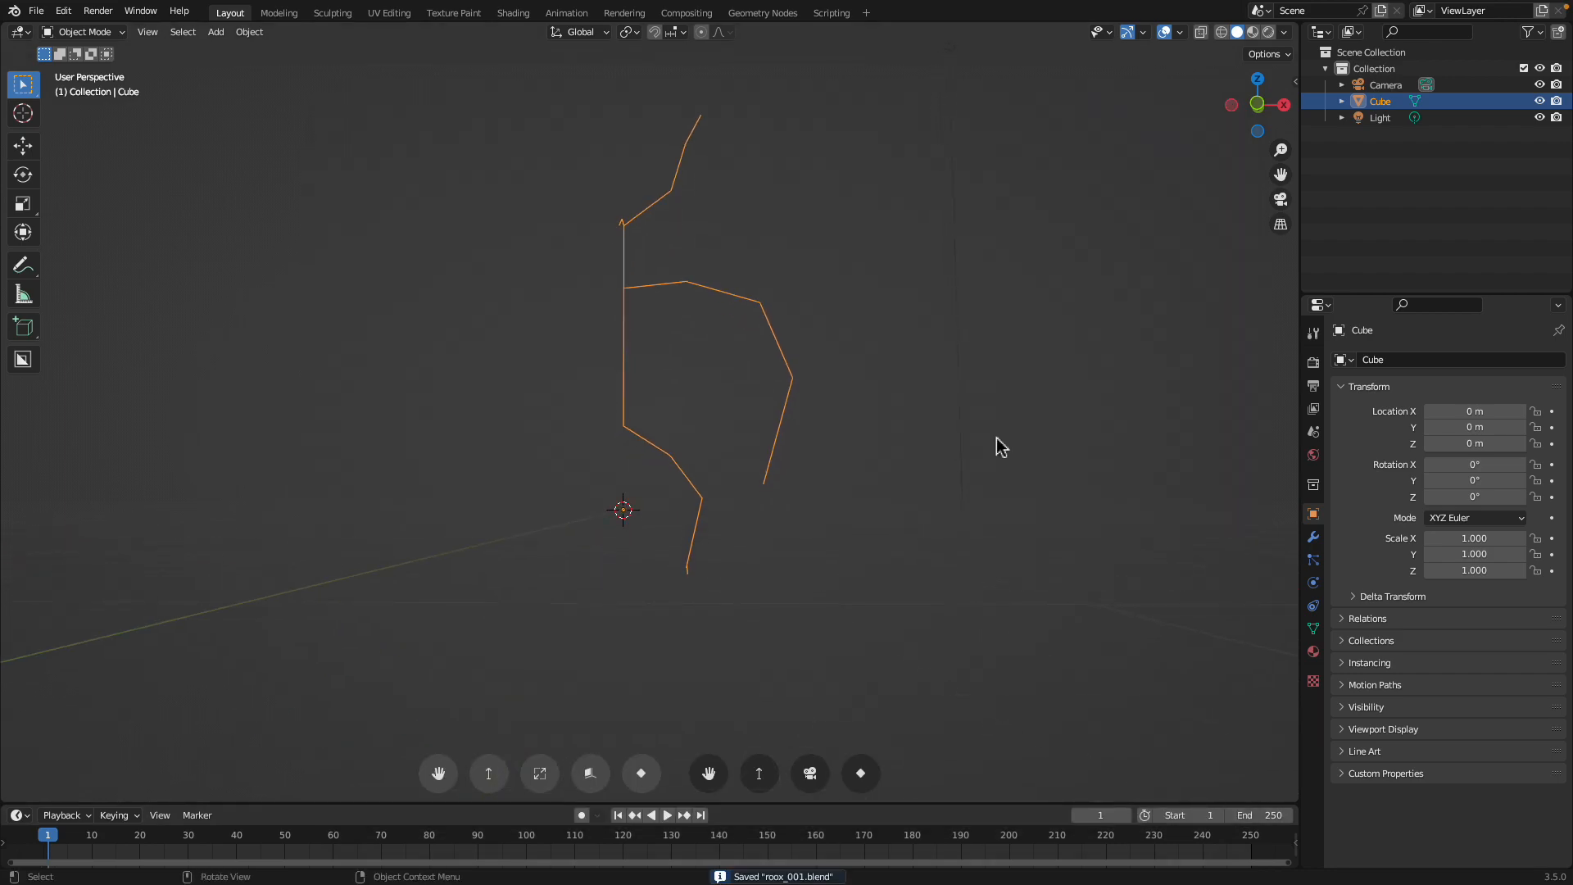
- Raise the whole skeleton about 0.63 m along Z in the front view so its feet meet the ground
left_click(1253, 106)
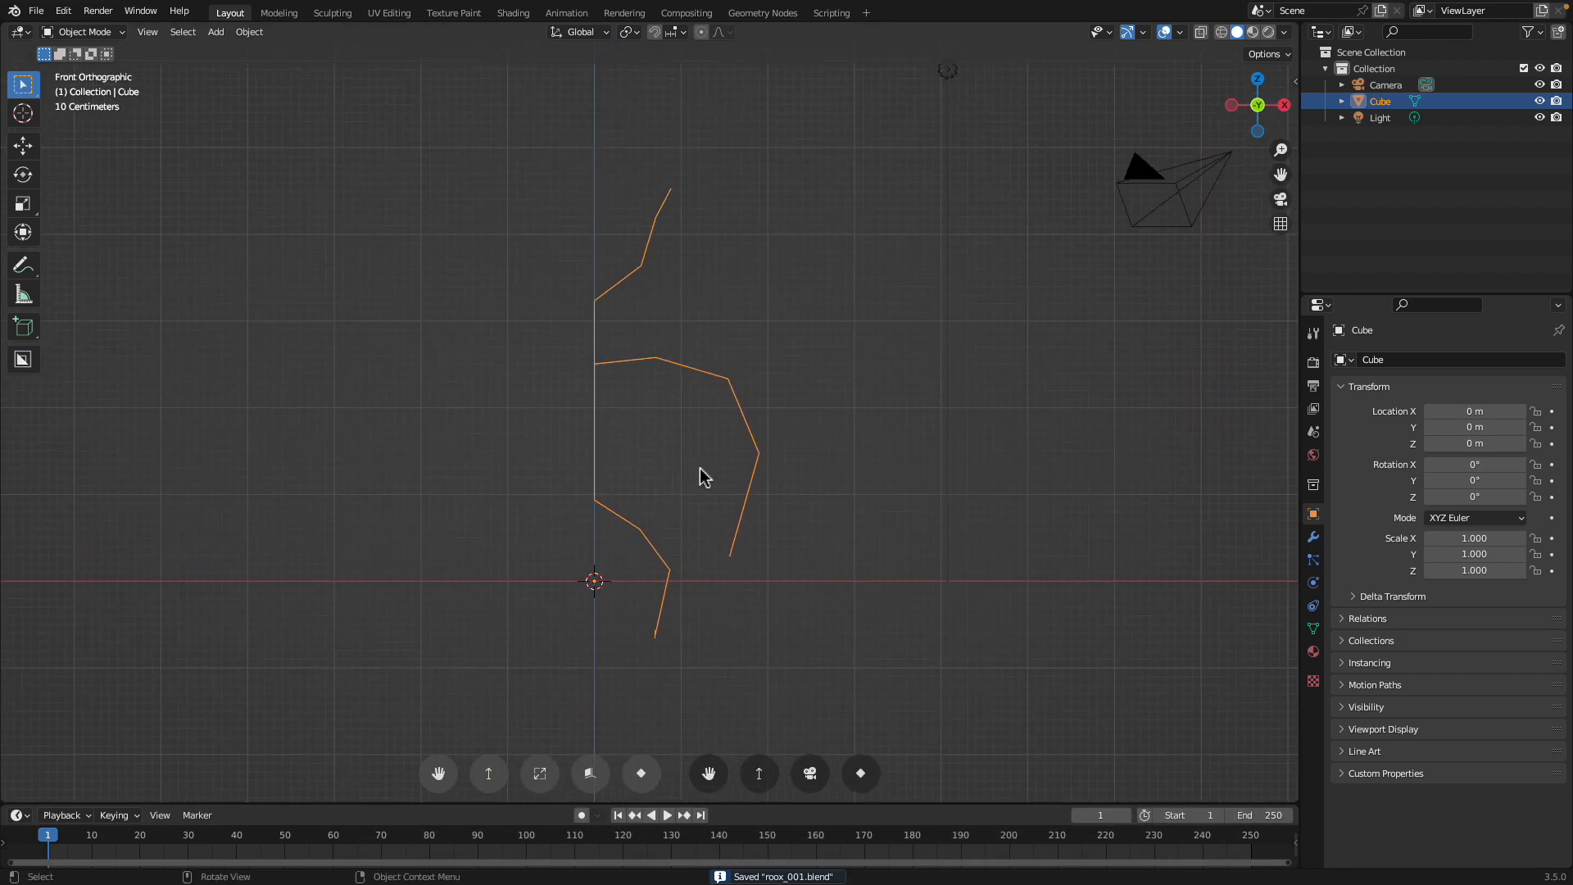
key("g")
key("z")
left_click(706, 423)
- In the side view, extrude a multi-segment tail backward from the lowest spine vertex and return to Object Mode
middle_click_drag(706, 423, 653, 442)
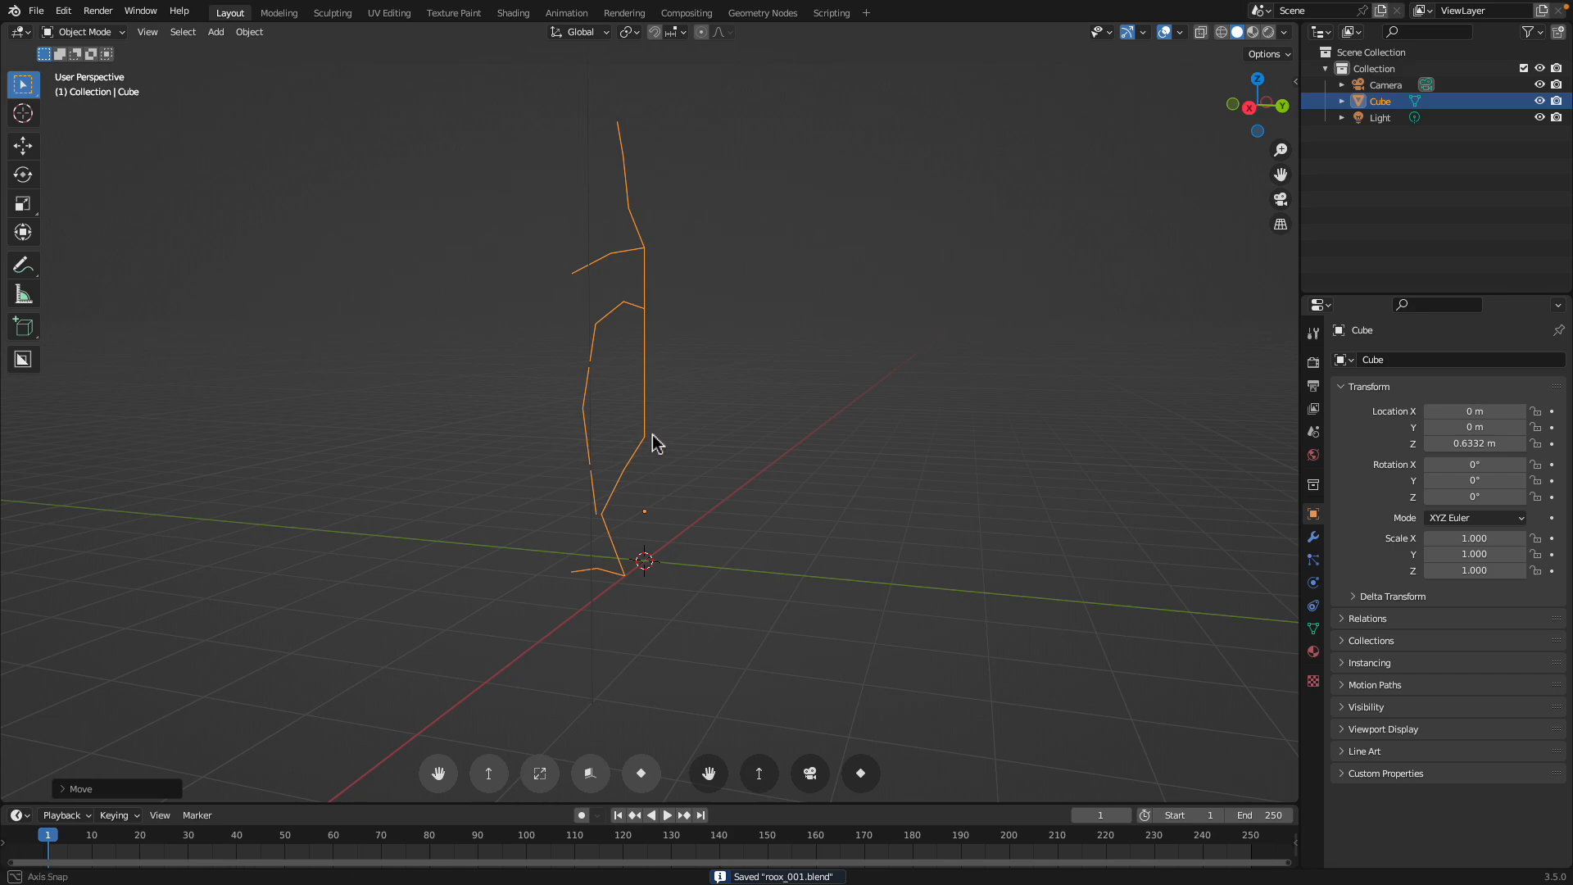
left_click_drag(1244, 115, 660, 460)
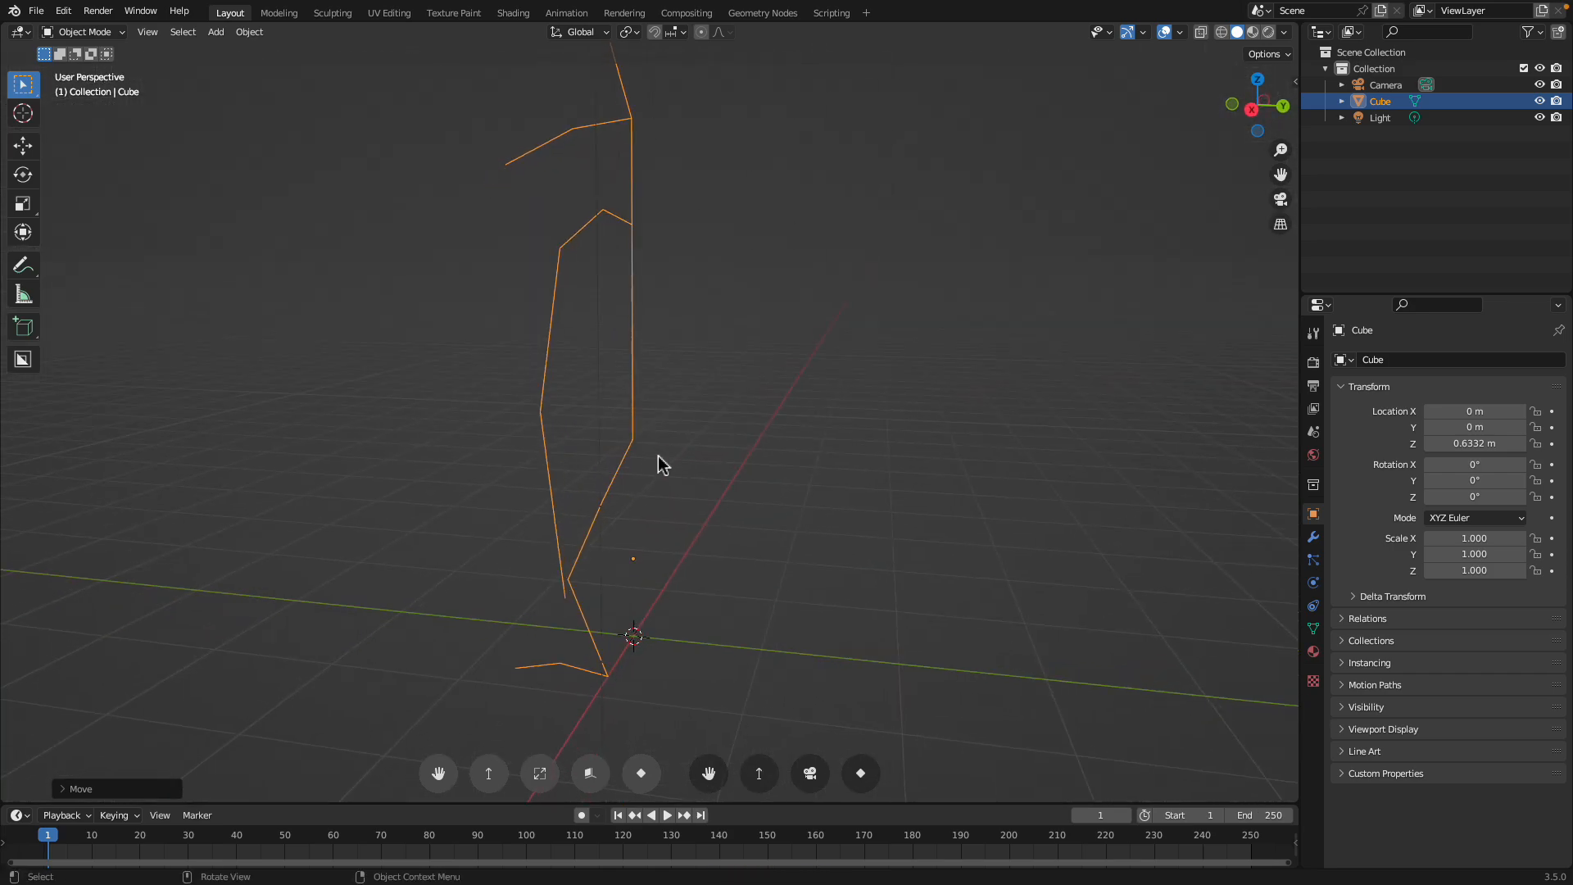
key("Tab")
left_click(1252, 108)
key("e")
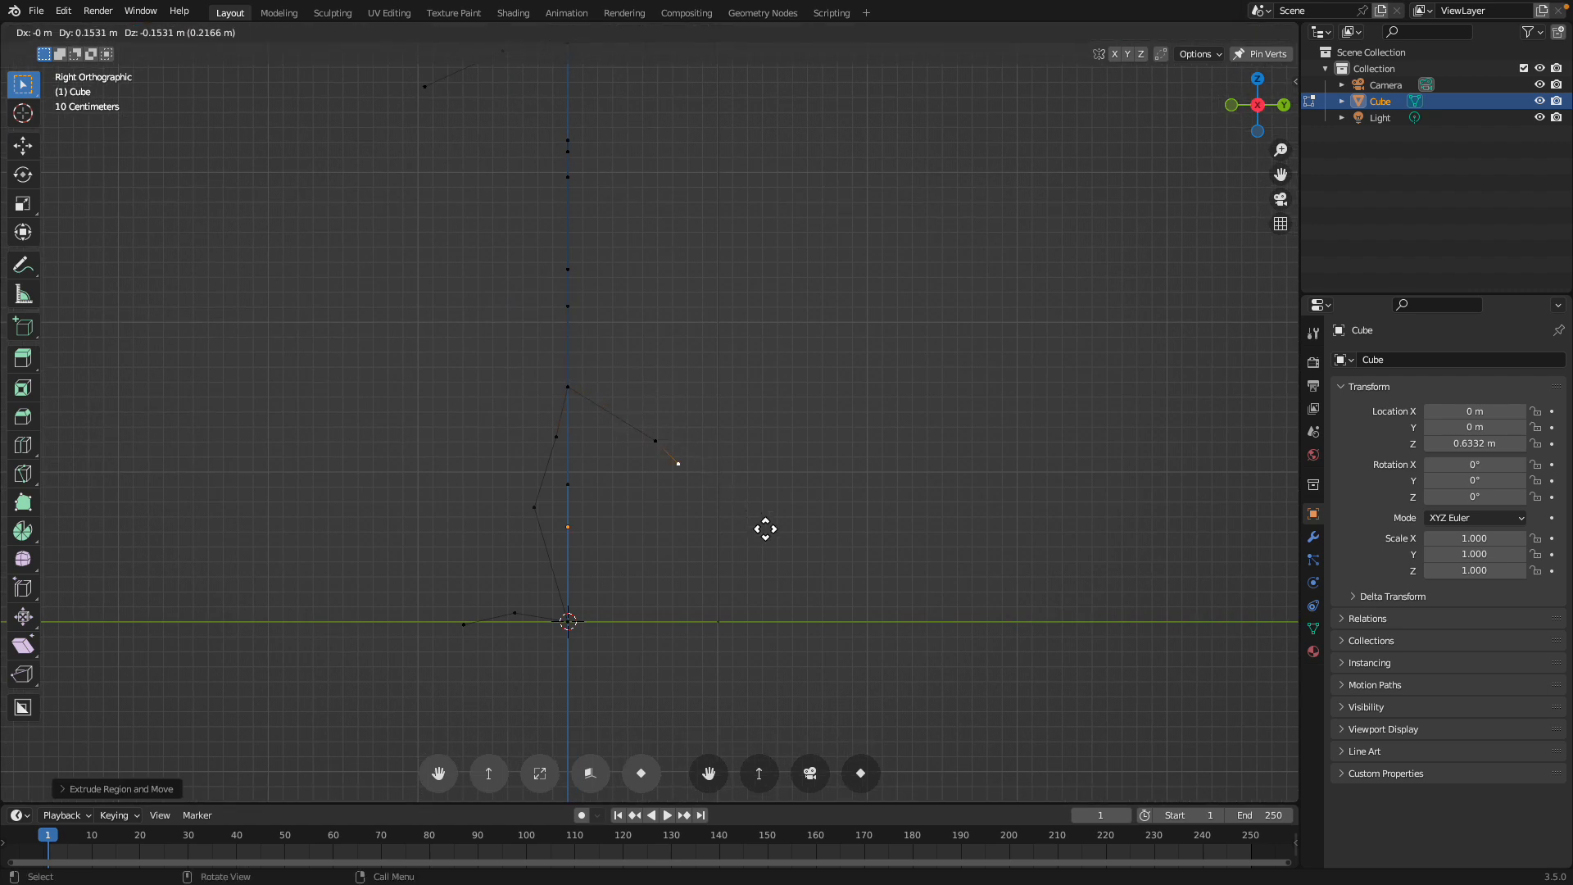
left_click(899, 562)
mouse_move(898, 562)
middle_mouse_down()
mouse_move(770, 425)
mouse_move(691, 383)
mouse_move(683, 437)
mouse_move(765, 400)
mouse_move(665, 217)
middle_mouse_up()
key("Tab")
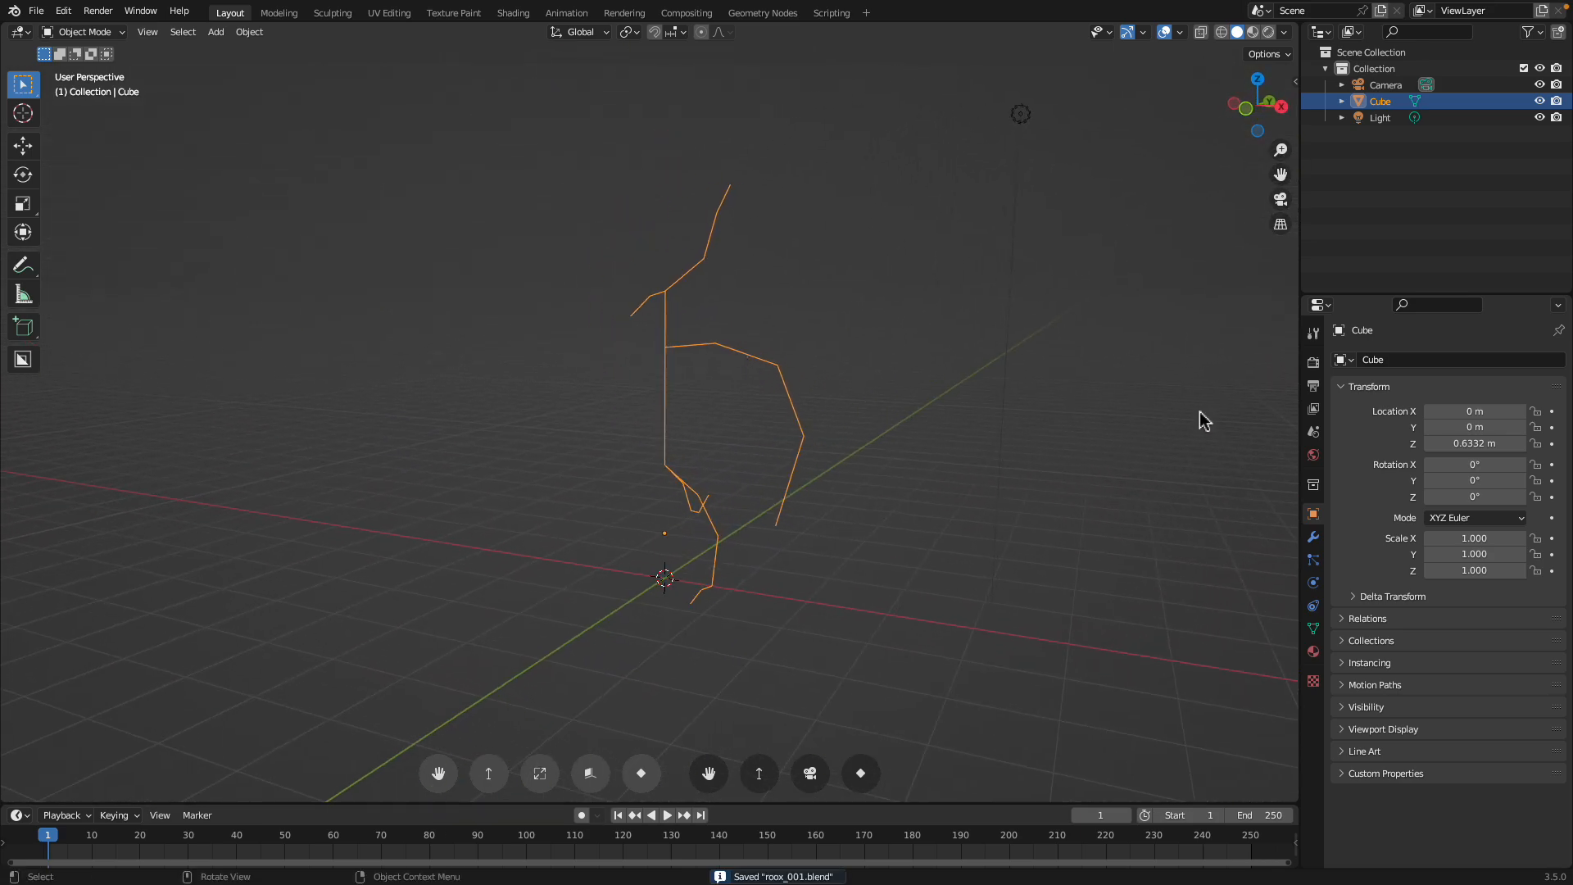
- Add a Mirror modifier on the X axis and a Skin modifier to the skeleton
left_click(1315, 536)
left_click(1370, 361)
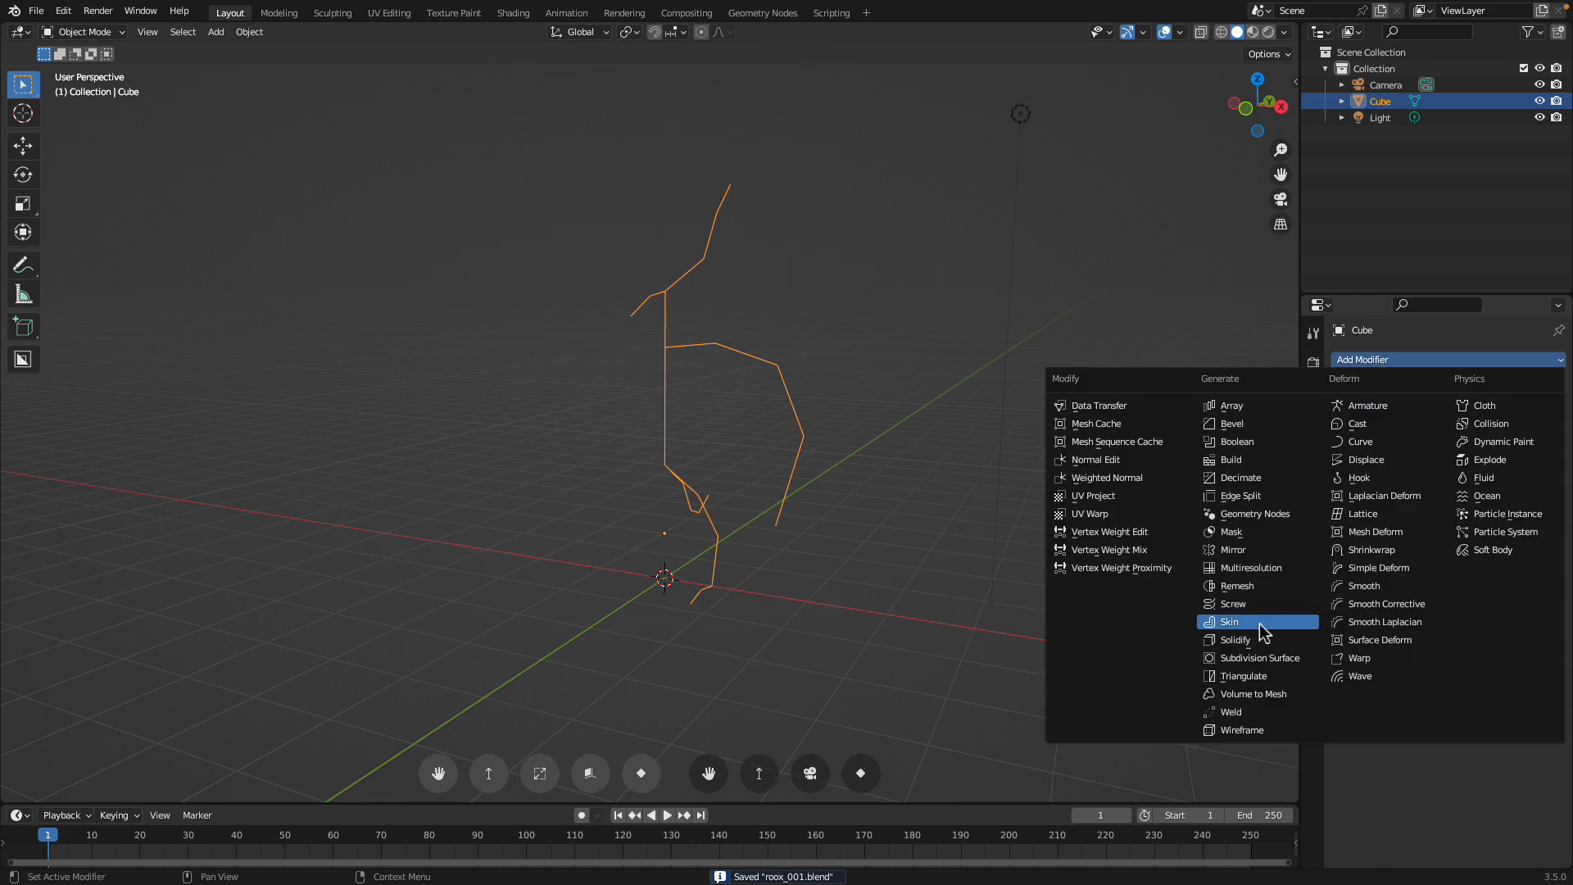
left_click(1233, 550)
middle_click_drag(1034, 491, 773, 385)
left_click(1364, 361)
left_click(1228, 621)
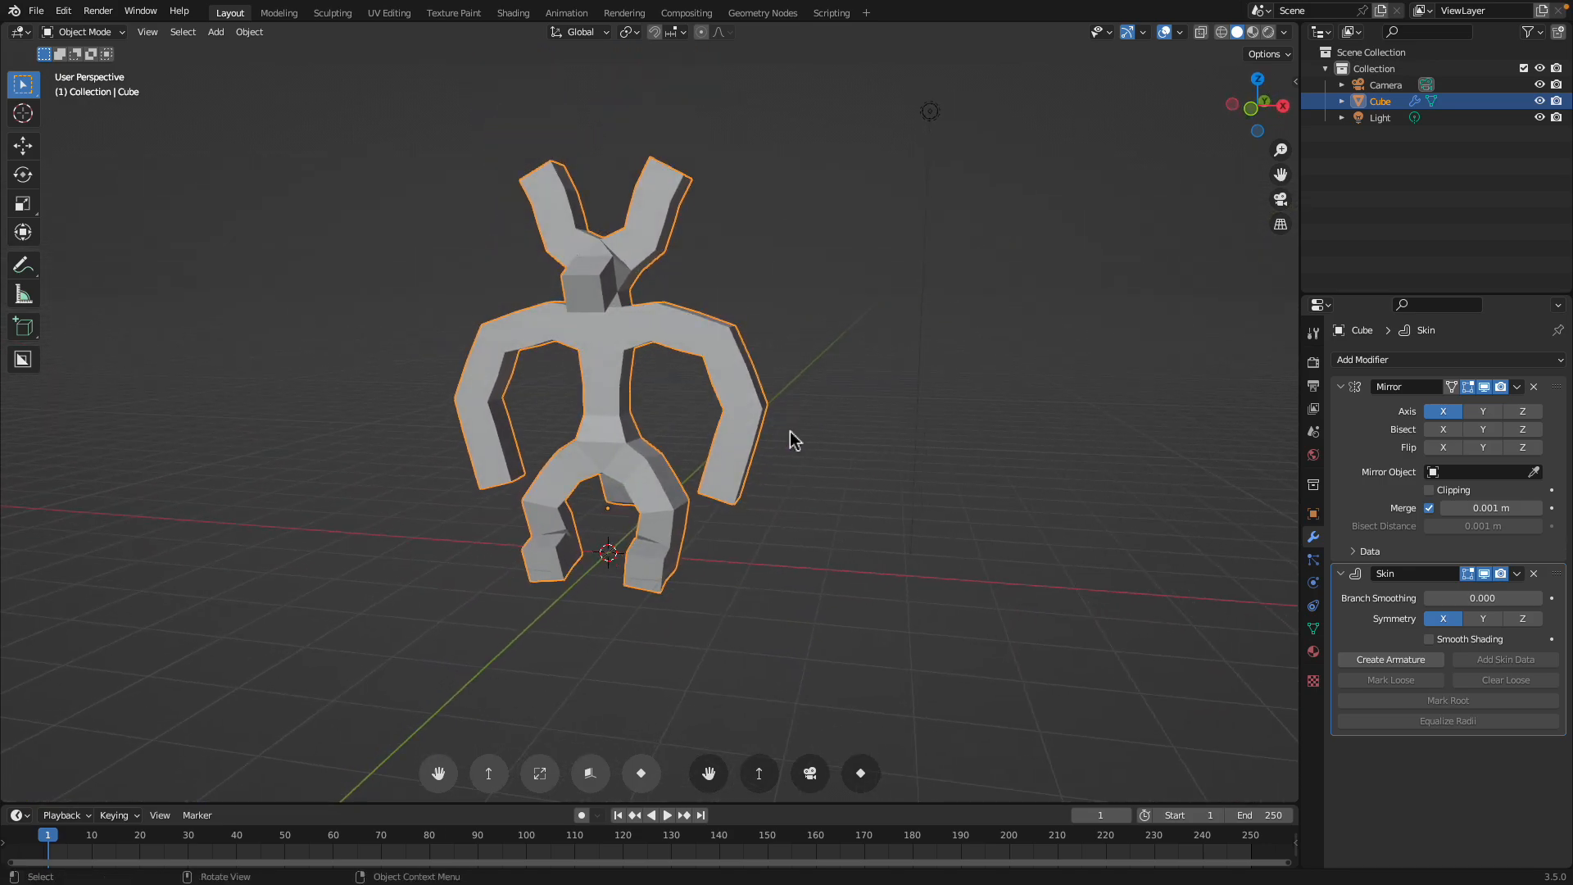
- In Edit Mode, move the arm's end vertex outward and shrink the skin radius there to narrow the wrist
key("Tab")
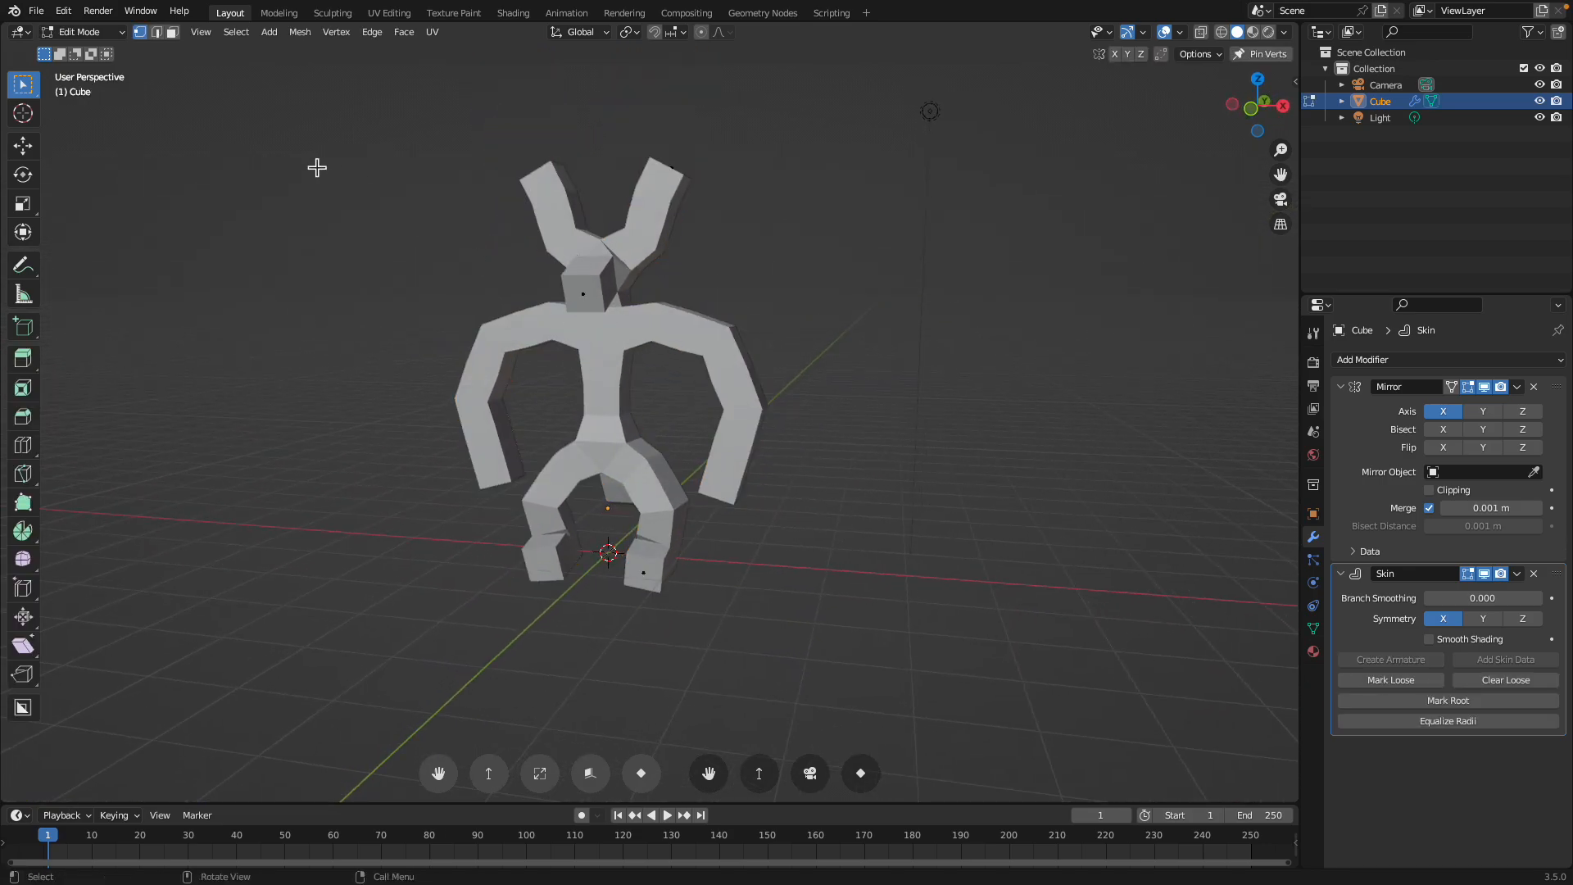
scroll(786, 426, "up", 1)
key("ctrl+a")
left_click(815, 422)
middle_click_drag(761, 447, 777, 451)
left_click_drag(724, 472, 758, 529)
key("g")
left_click(828, 508)
key("ctrl+a")
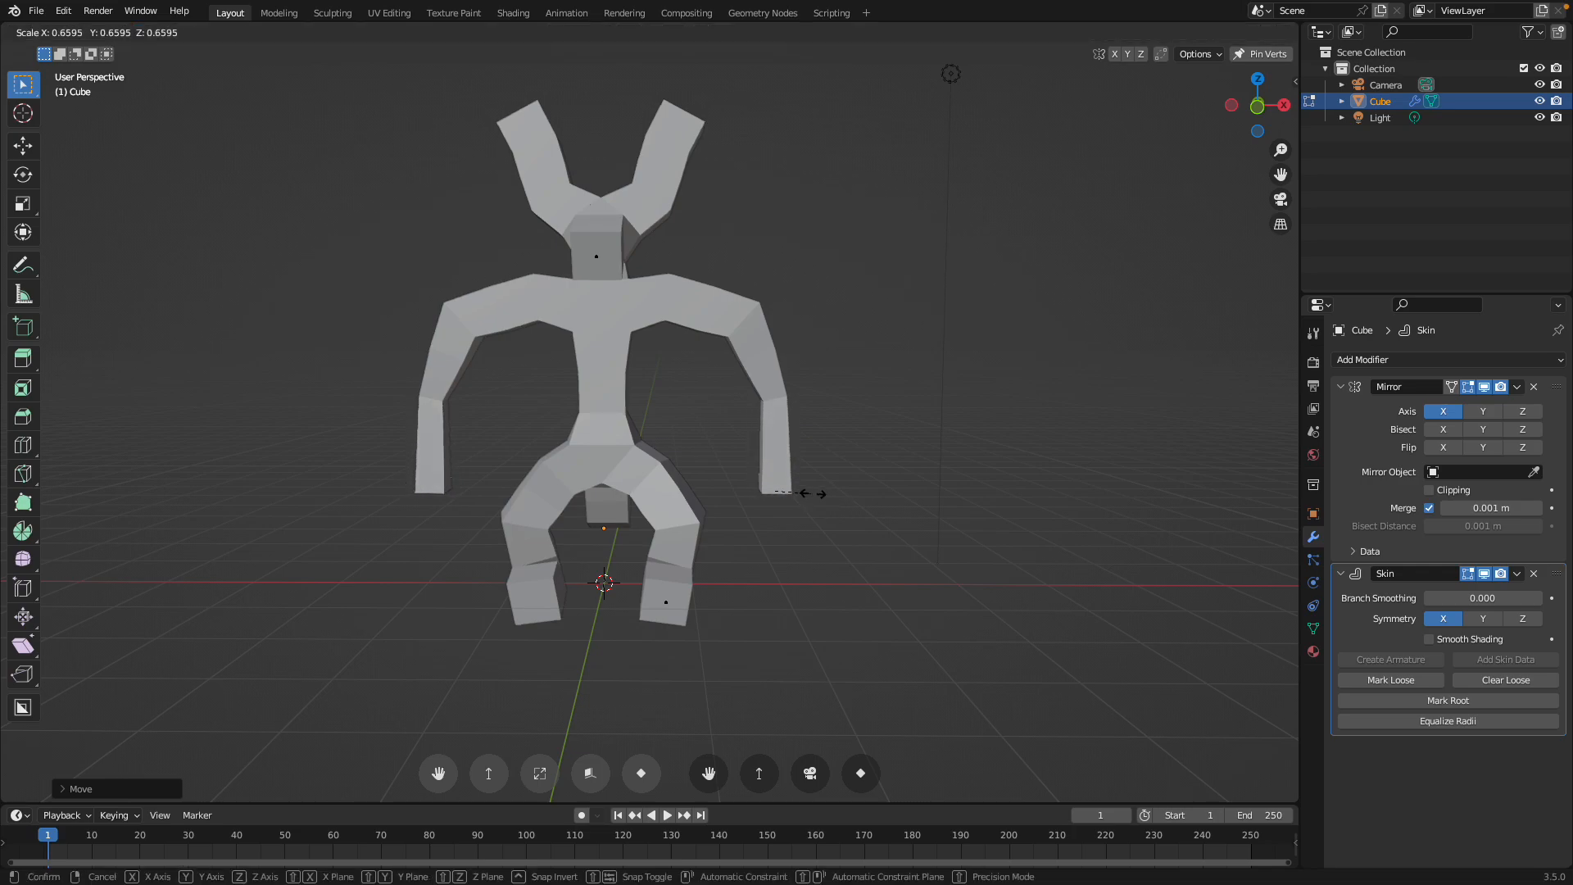
left_click(798, 429)
- Extrude two short fingers from the wrist, one inward and one outward, and nudge the inner finger's end vertex
scroll(788, 430, "up", 2)
key("e")
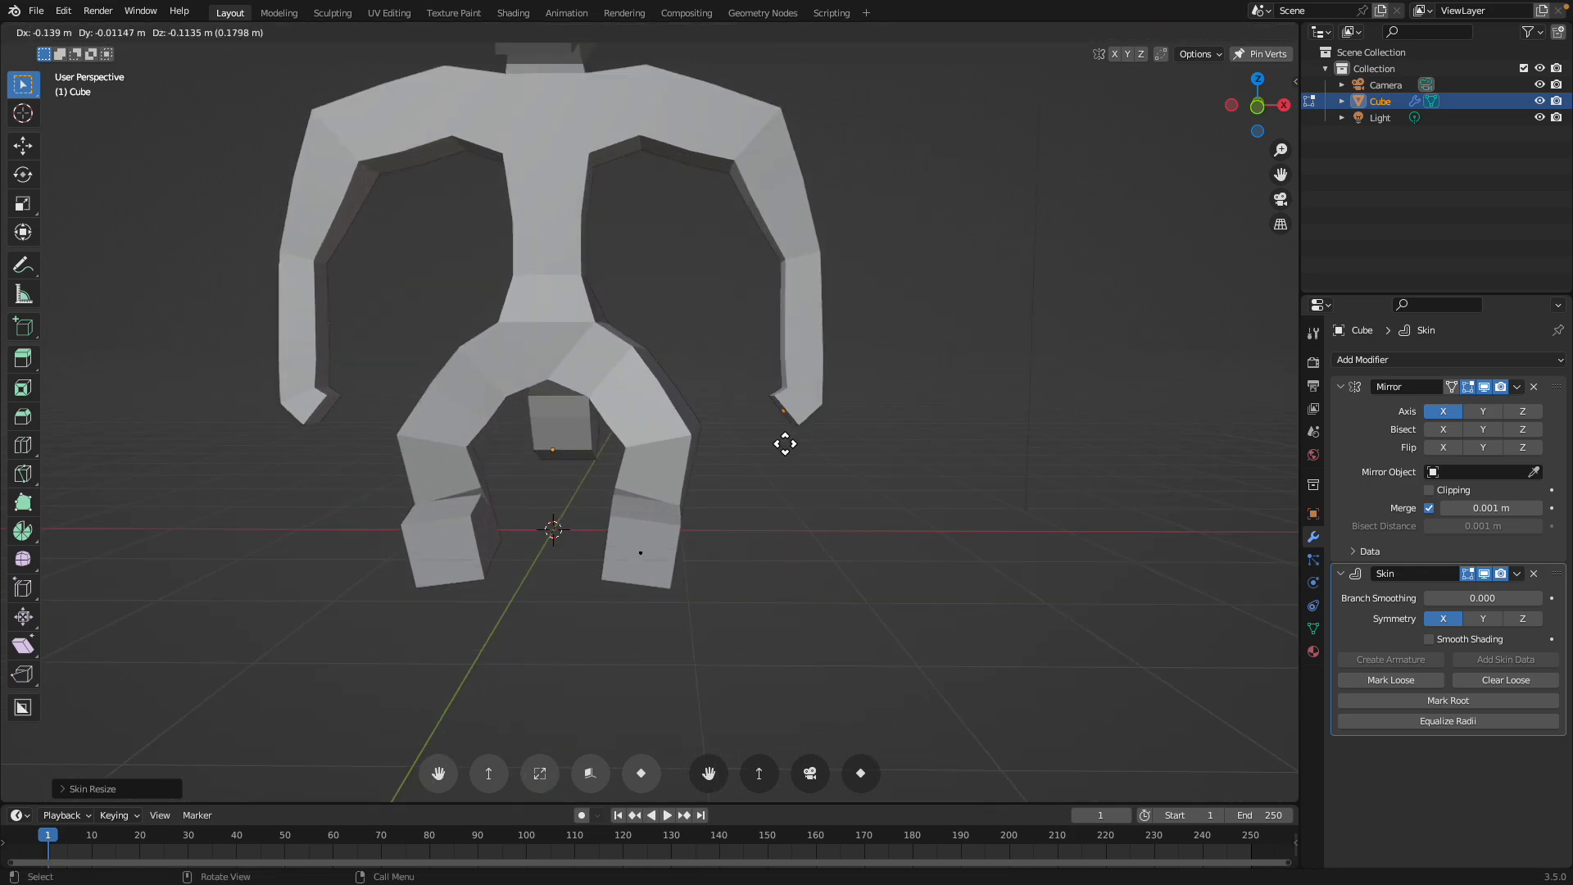
left_click(767, 453)
key("ctrl+a")
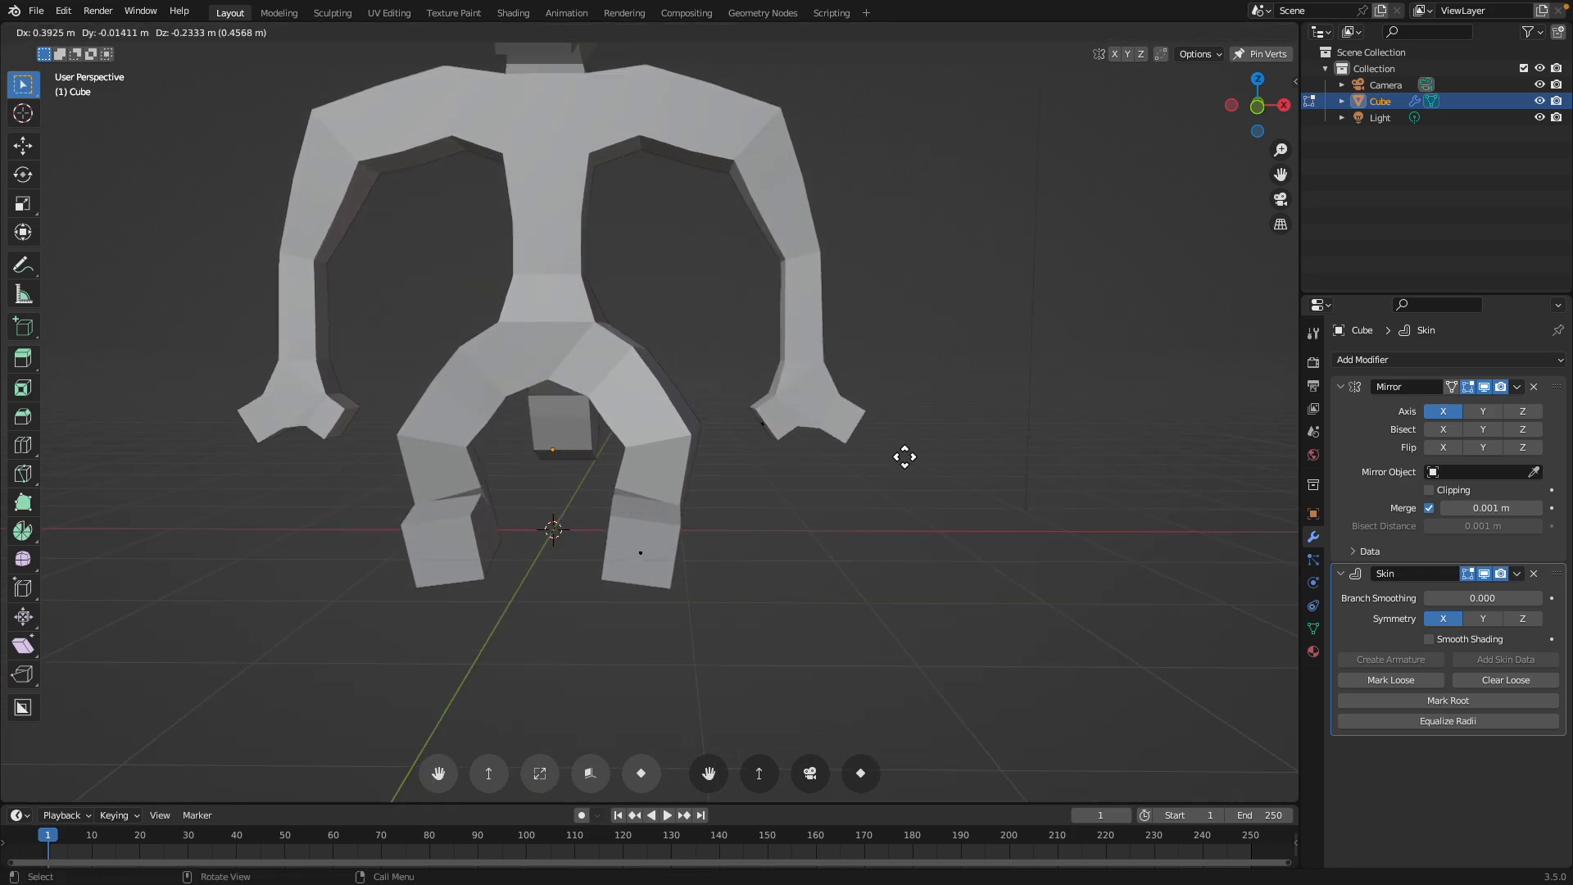
left_click(901, 457)
key("g")
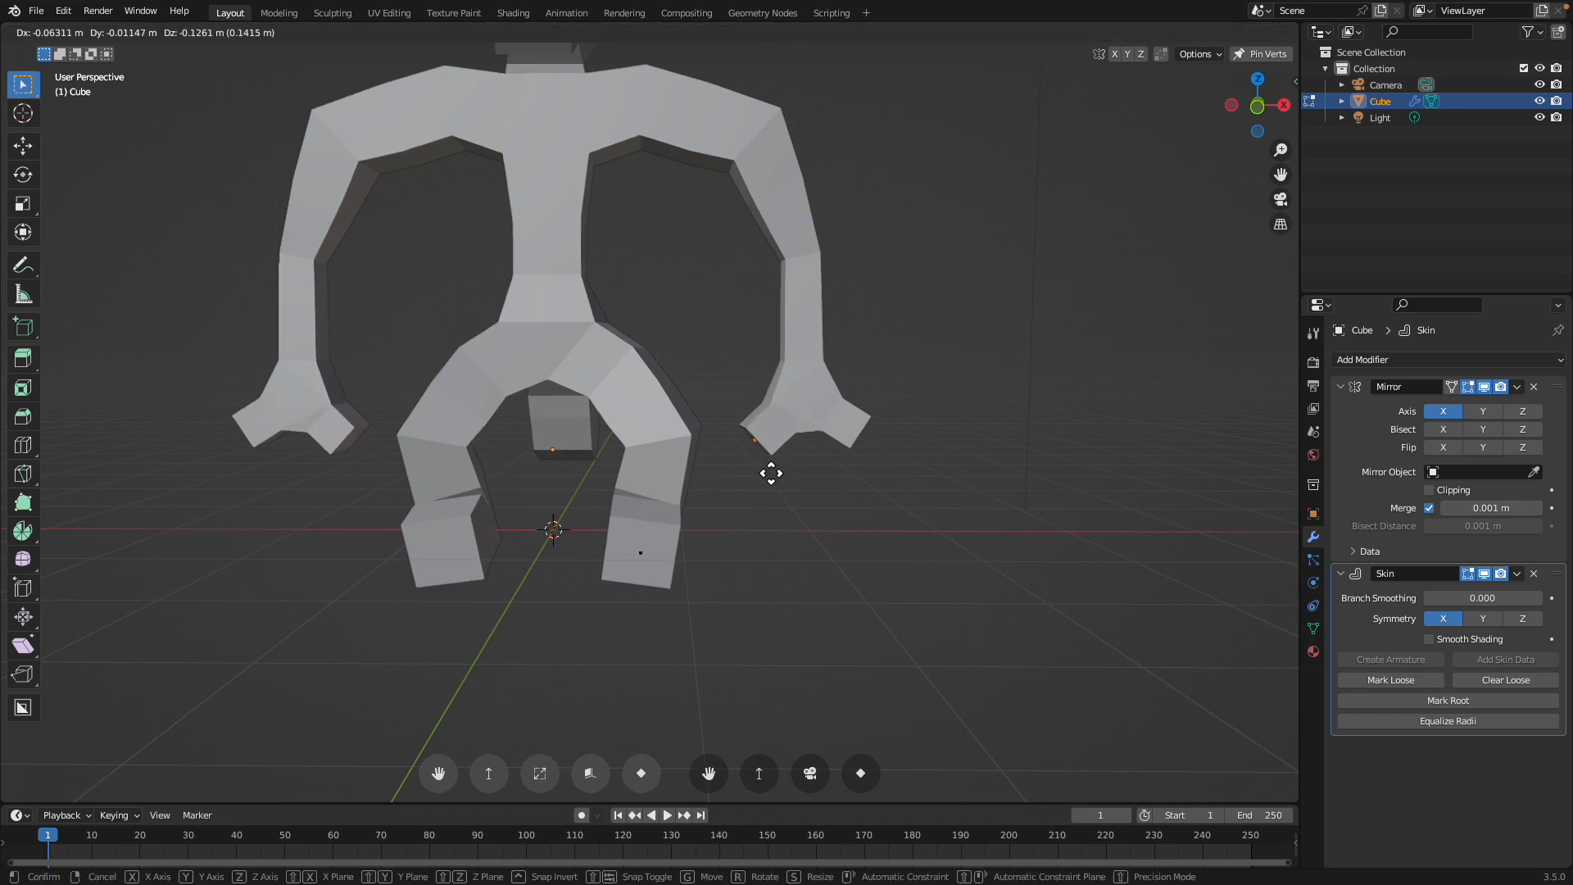
left_click(786, 462)
- Scale the skin radius to about 0.38 at the knee and slightly reduce it at the hips
middle_click_drag(670, 406, 695, 490)
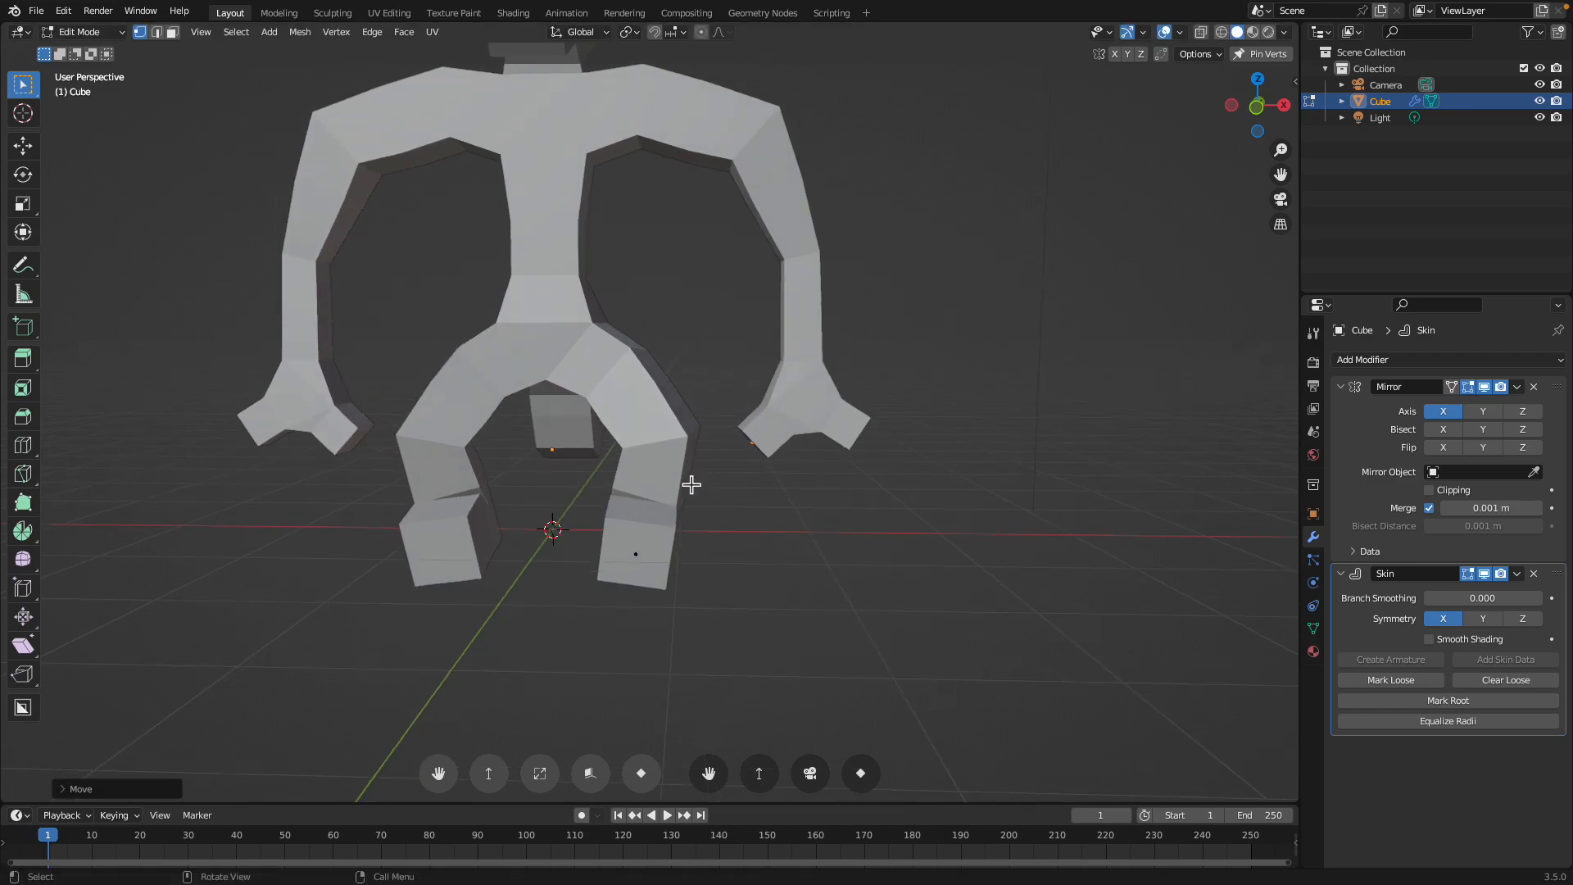
left_click_drag(698, 463, 700, 459)
key("ctrl+a")
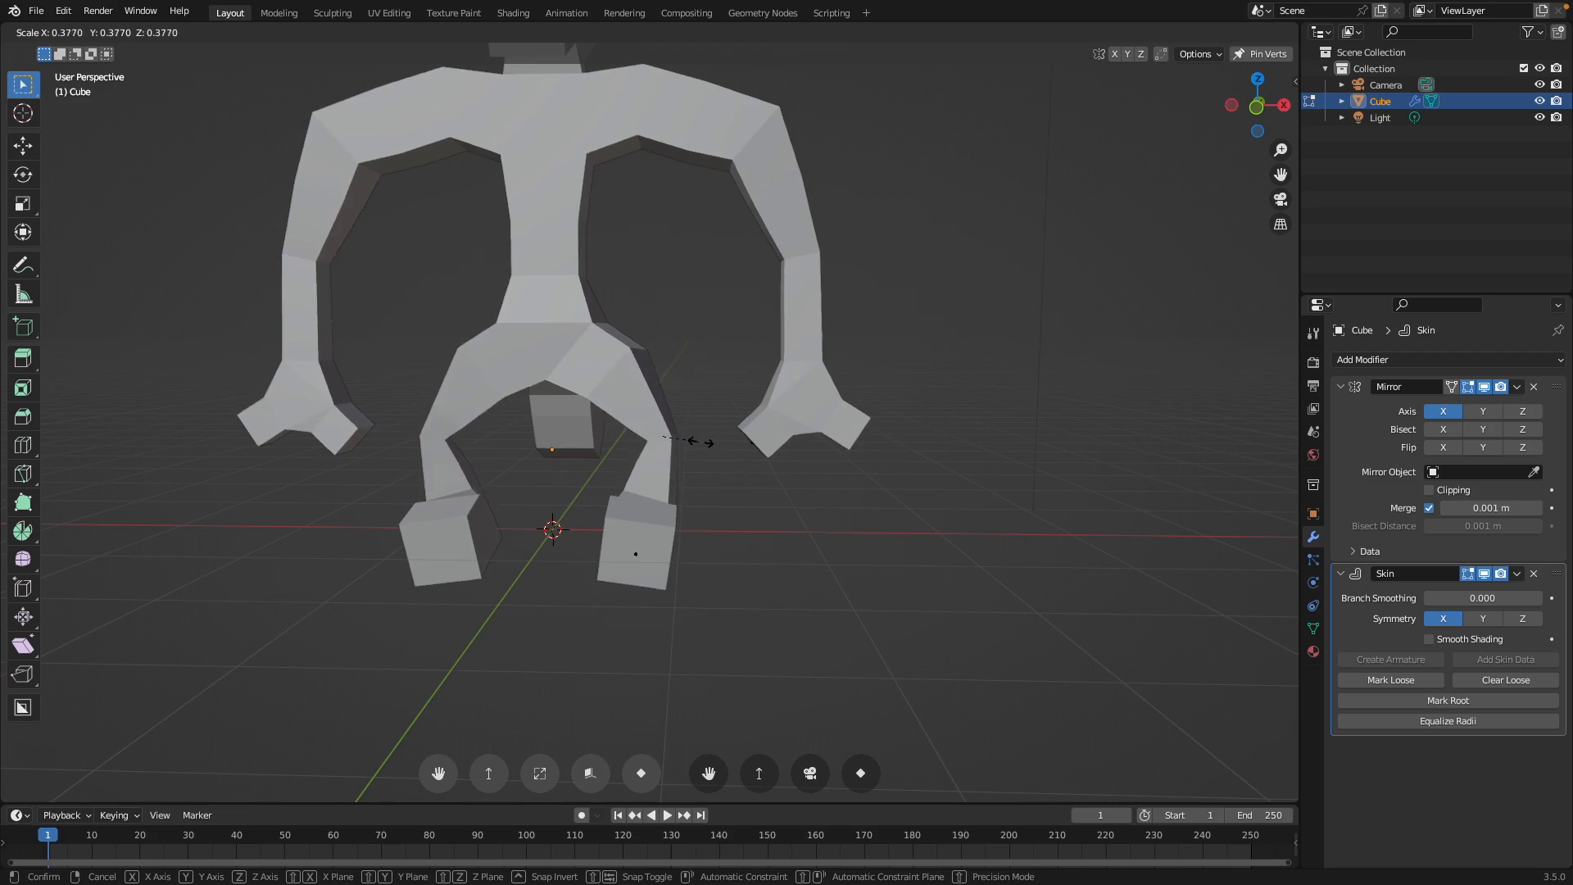
left_click(702, 442)
middle_click_drag(702, 442, 623, 354)
left_click_drag(623, 367, 632, 372)
key("ctrl+a")
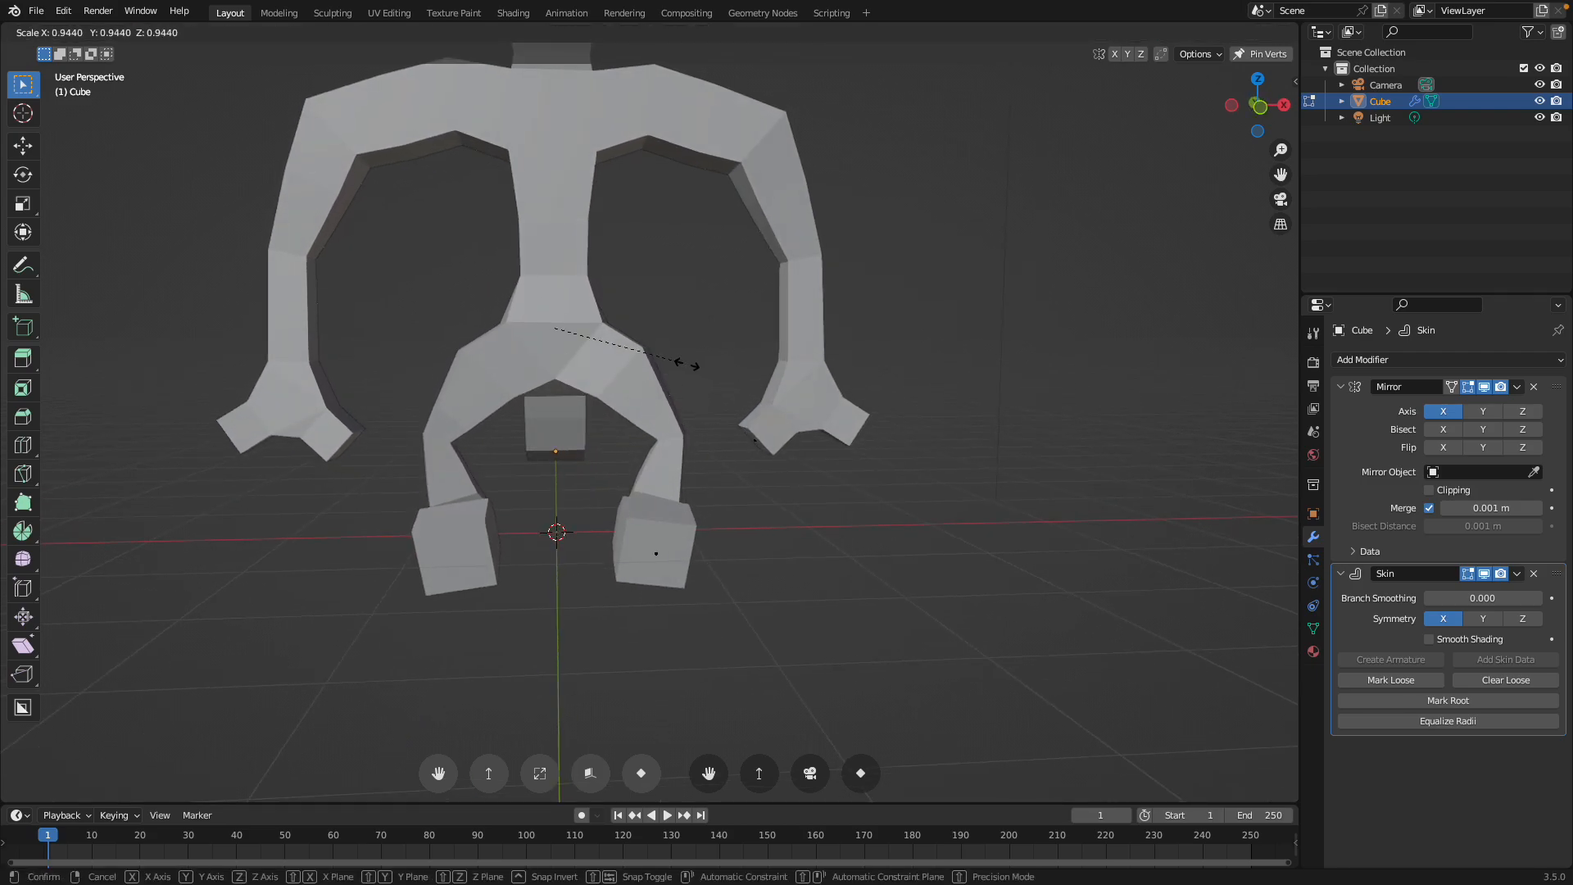
left_click(683, 356)
- Scale the skin radius at the shoulder vertex down to about 0.64
middle_click_drag(675, 214, 659, 333, "shift")
left_click_drag(618, 169, 724, 284)
key("ctrl+a")
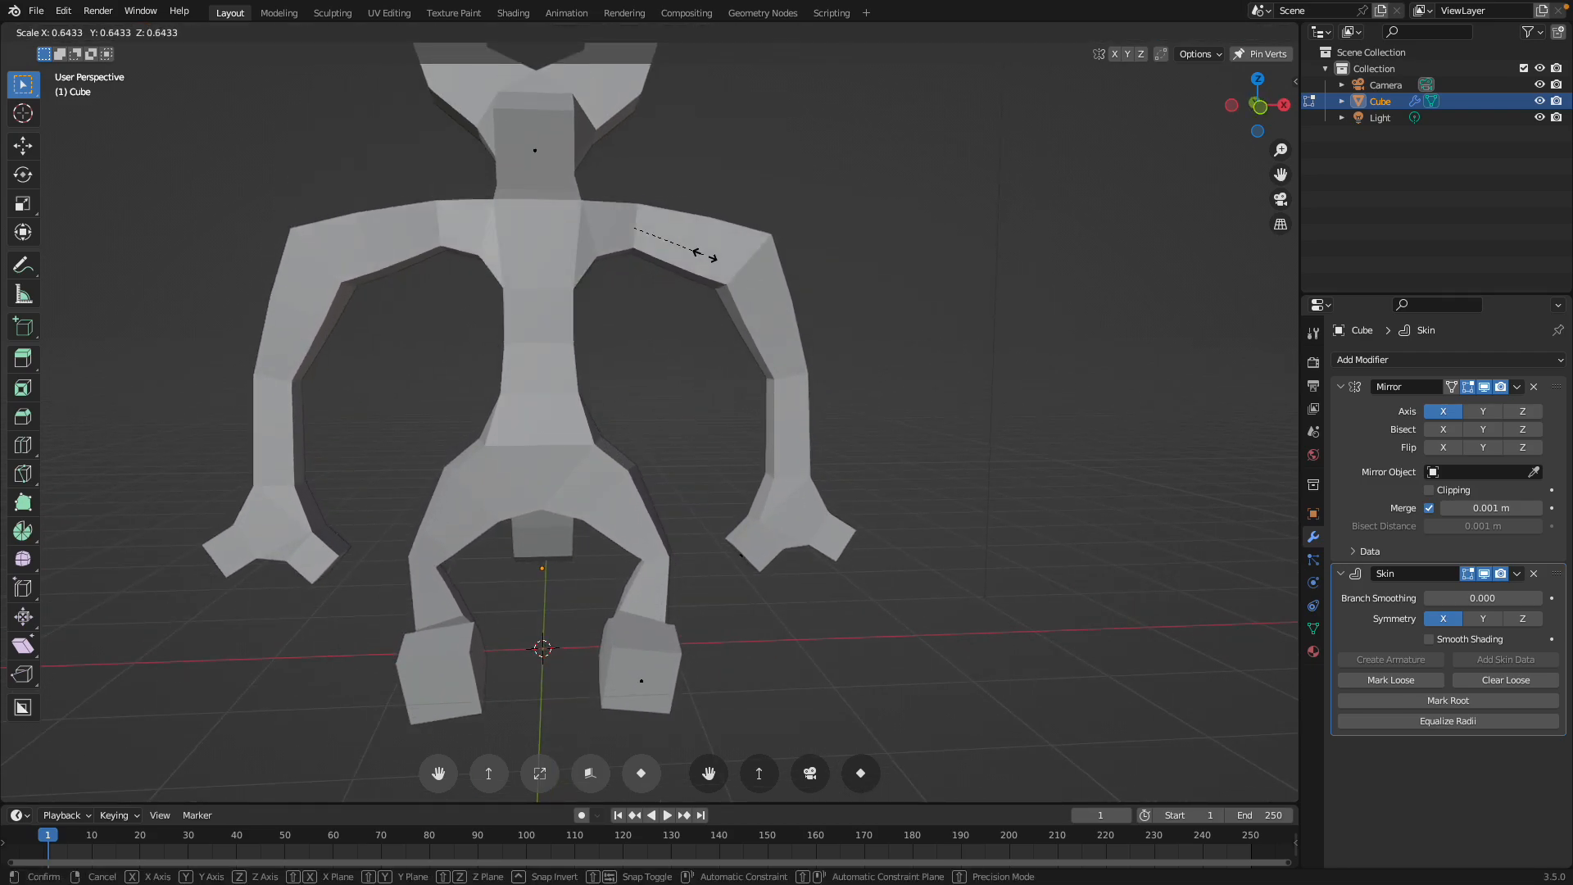
left_click(701, 257)
- Slim the ears by shrinking the skin radius at their lower vertices and at their tips
middle_click_drag(633, 157, 656, 312, "shift")
left_click_drag(685, 256, 717, 264)
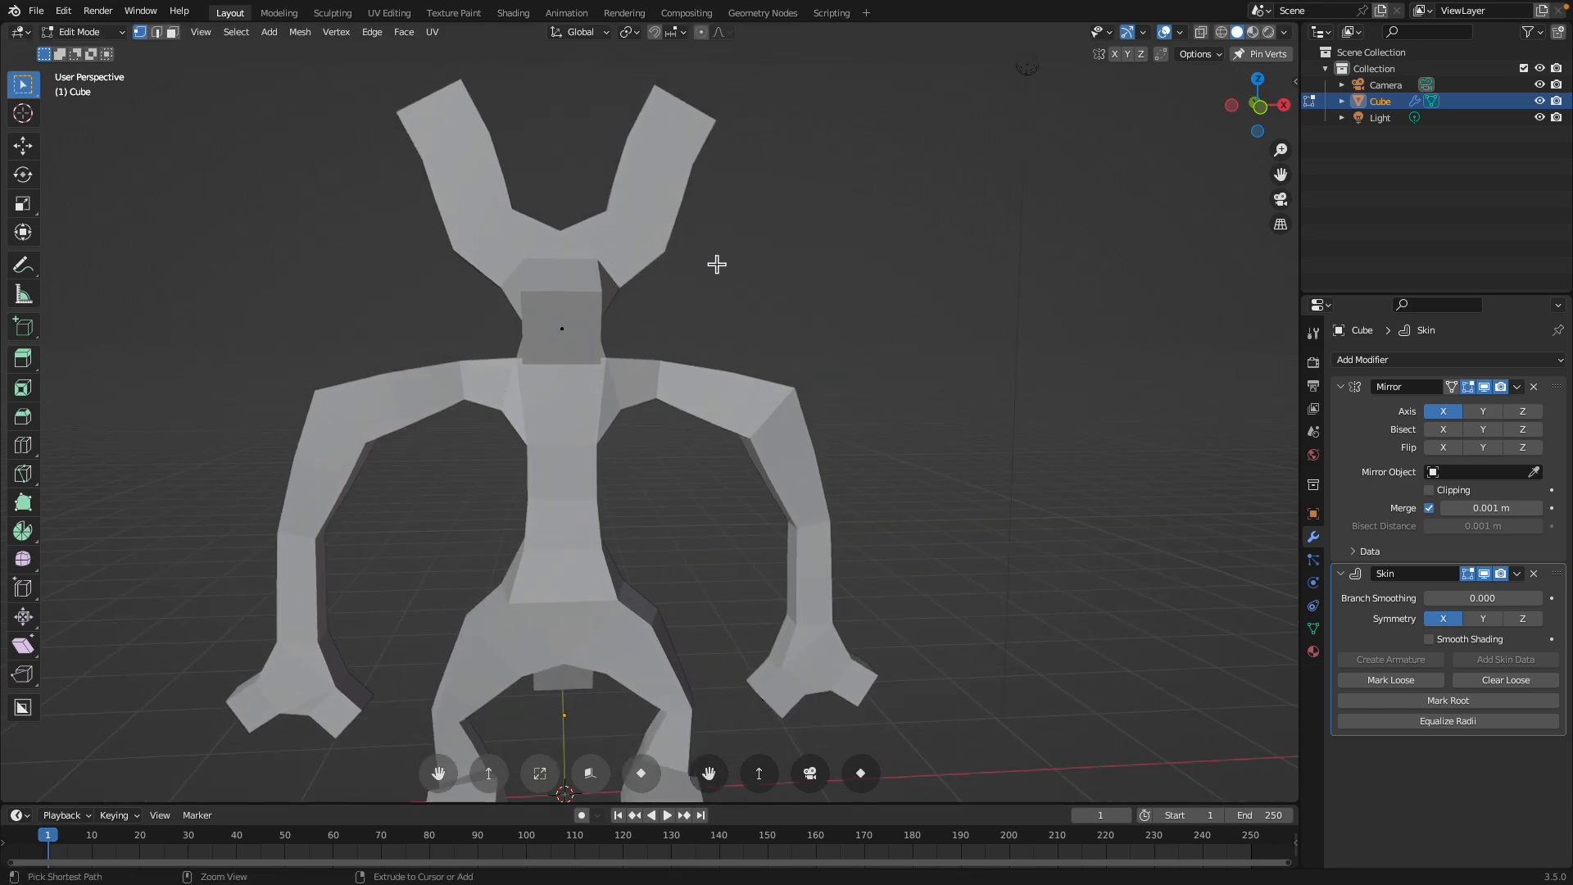
key("ctrl+a")
left_click(714, 250)
left_click_drag(647, 88, 746, 175)
key("ctrl+a")
left_click(729, 154)
middle_click_drag(730, 156, 1190, 165)
left_click_drag(1268, 115, 1260, 116)
key("g")
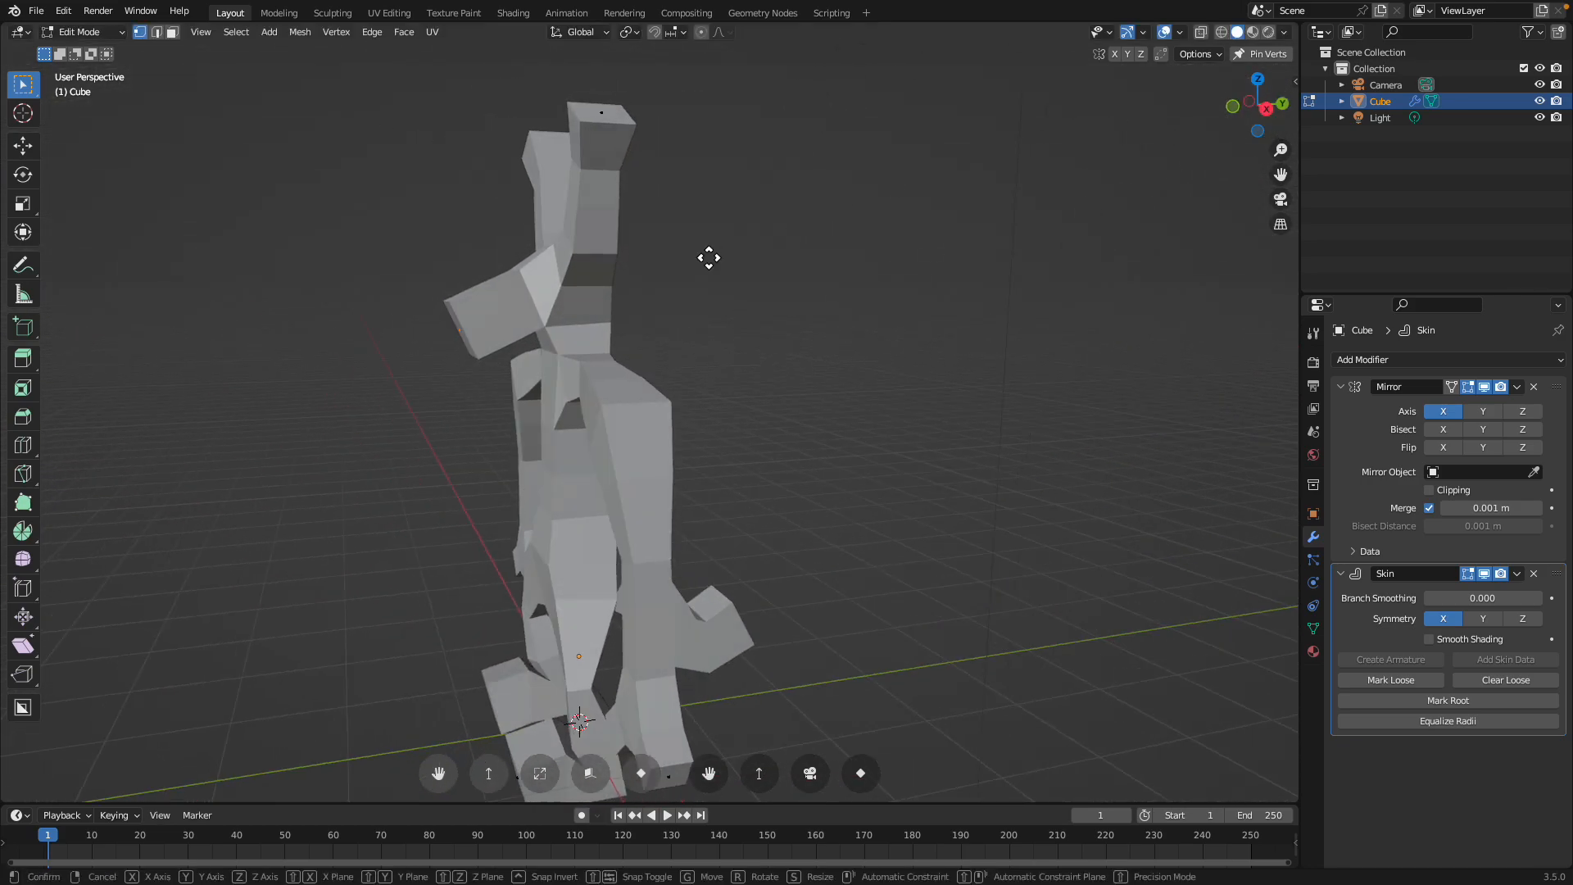
left_click(691, 249)
middle_click_drag(709, 266, 682, 269)
key("ctrl+z")
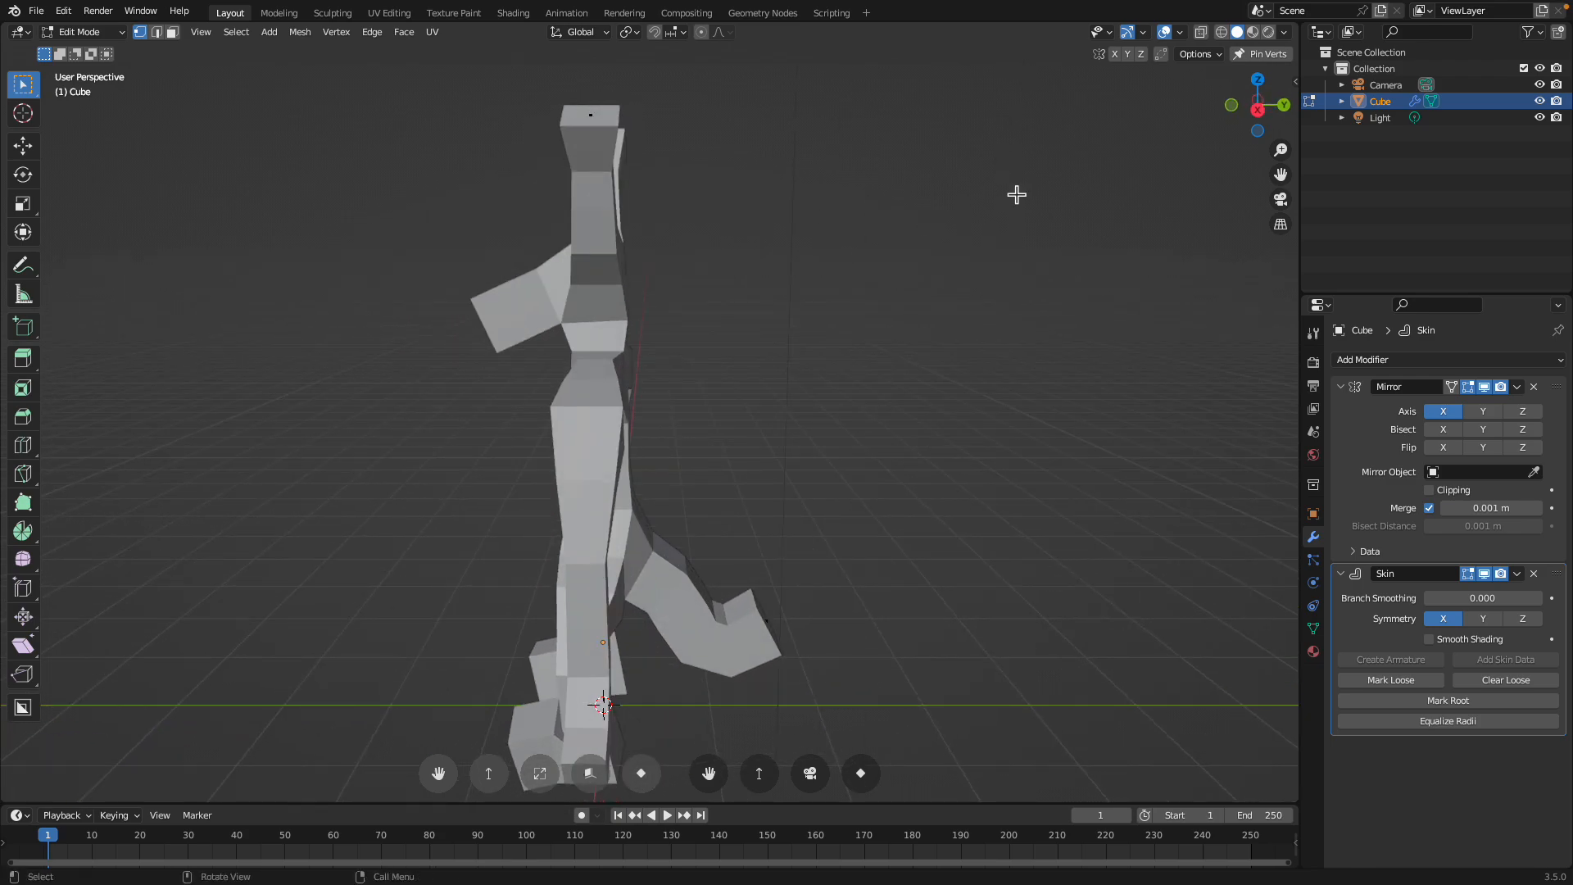
- In the right side view, reposition the snout's end vertex and shrink its skin radius
left_click(1258, 110)
key("g")
left_click(607, 314)
key("s")
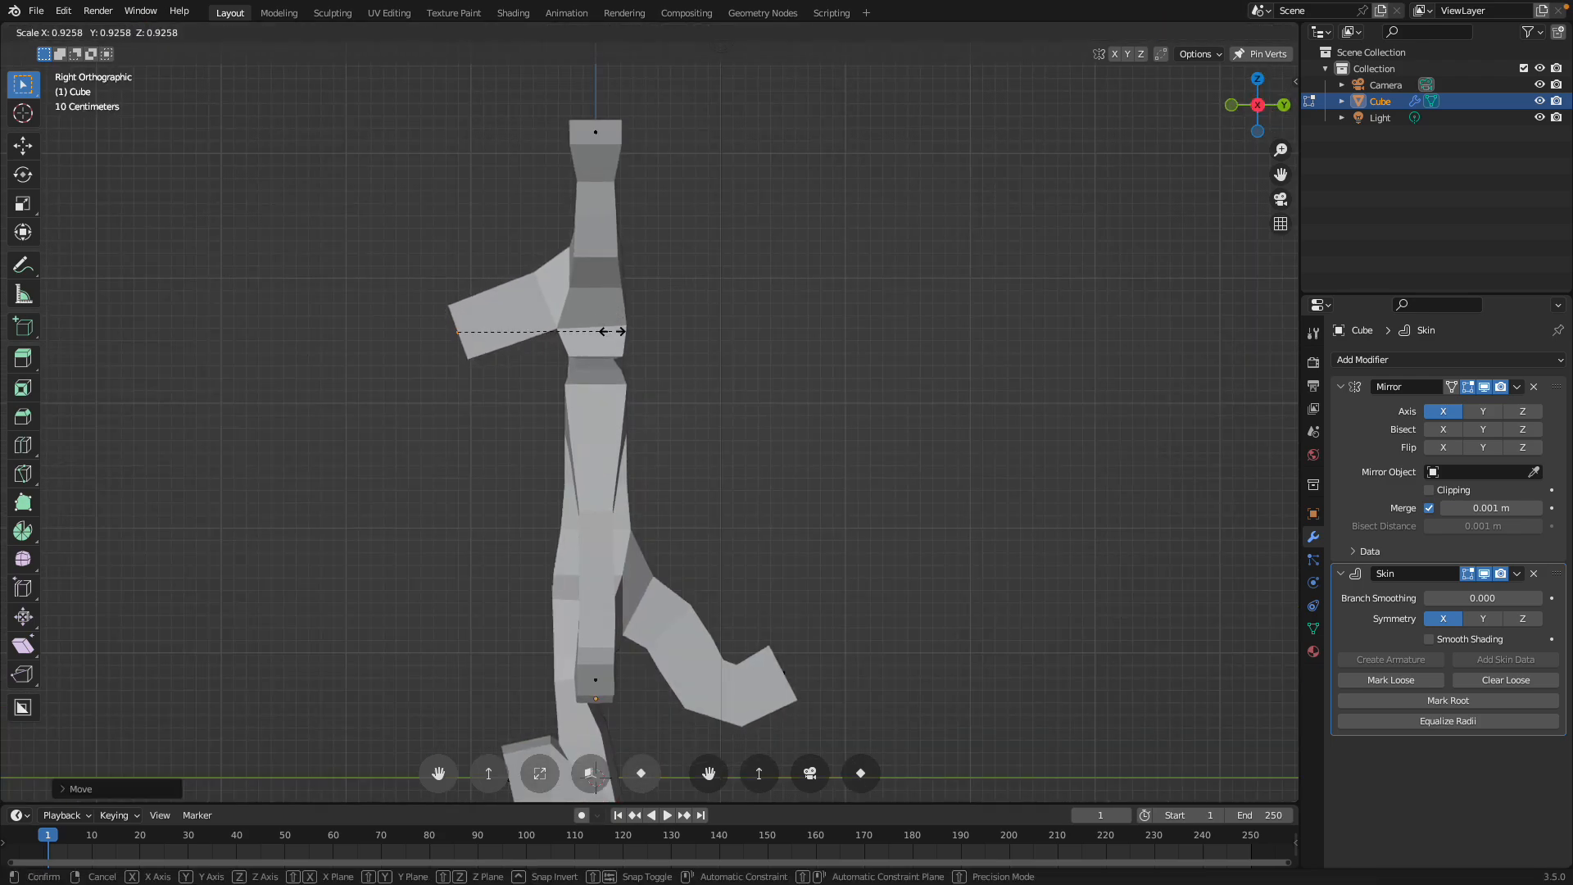
left_click(576, 322)
key("g")
left_click(611, 312)
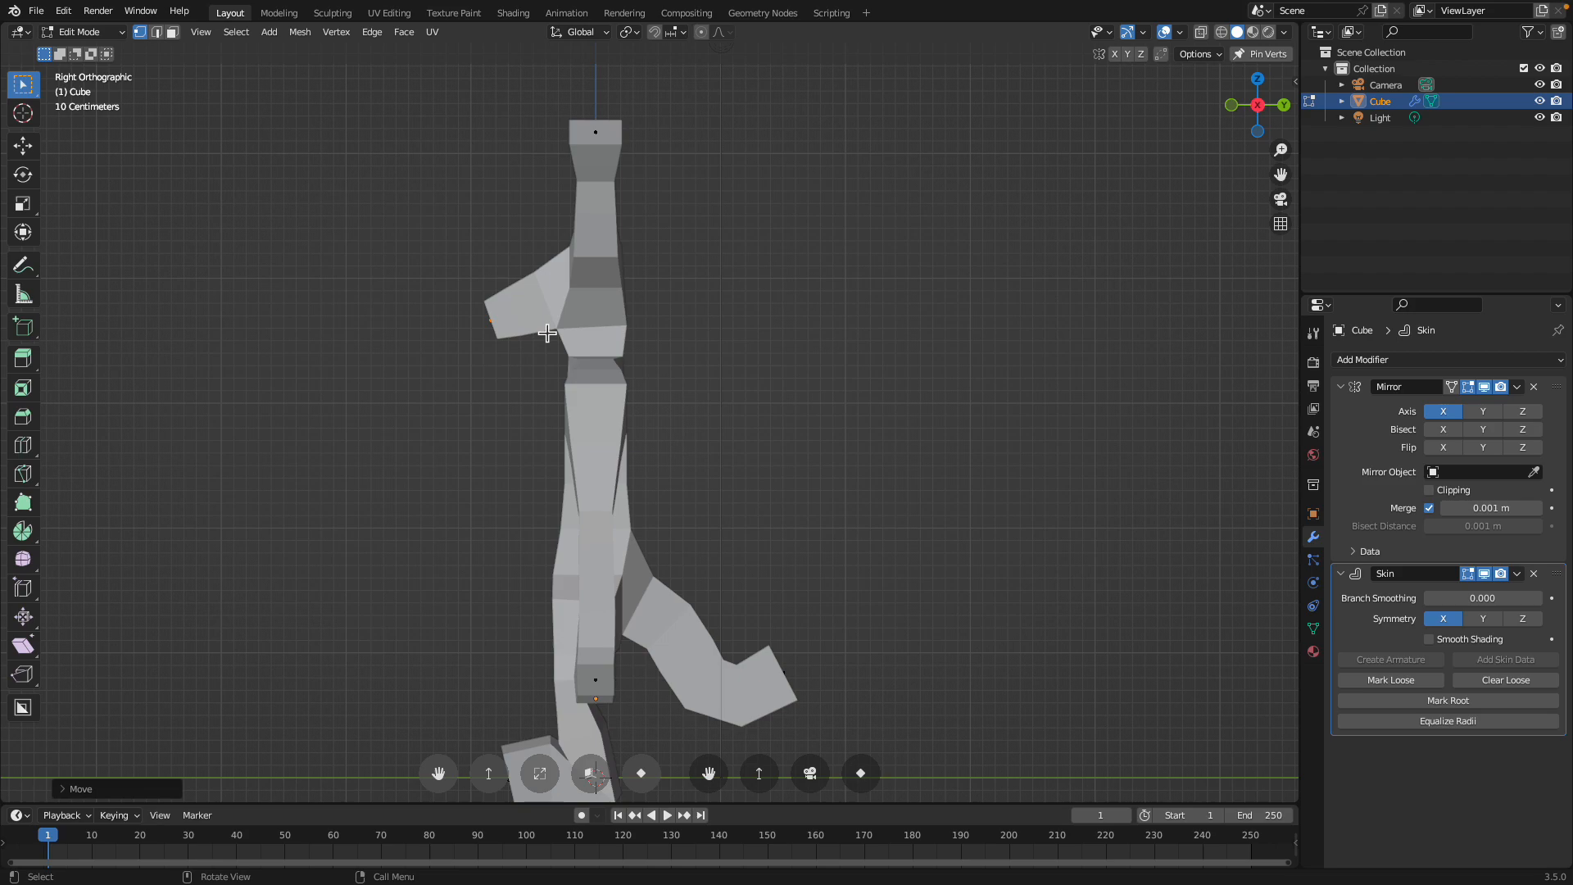
- Bend the snout tip downward and fine-tune its skin radius and position
key("g")
left_click(535, 349)
key("ctrl+a")
left_click(540, 352)
key("g")
left_click(532, 365)
- Adjust the skin radius of the head
middle_click_drag(502, 318, 601, 246)
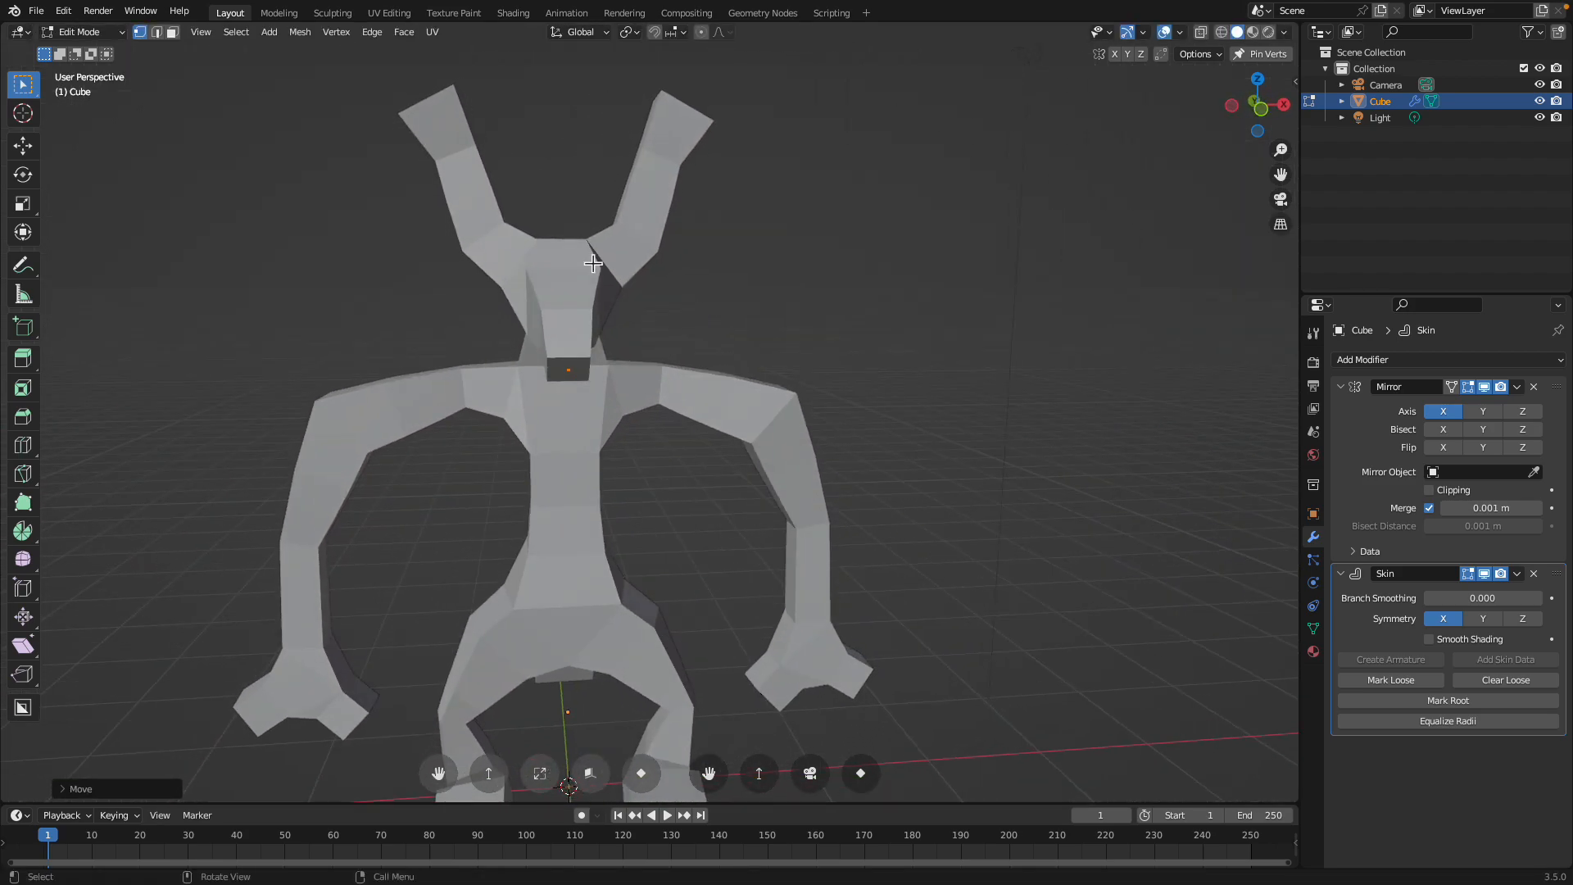
key("ctrl+a")
left_click(725, 306)
- Stretch the ear tip's skin radius to about 1.98 along Y and reduce it along X
mouse_move(702, 295)
middle_mouse_down()
mouse_move(652, 200)
mouse_move(751, 235)
mouse_move(661, 272)
mouse_move(729, 292)
middle_mouse_up()
key("ctrl+a")
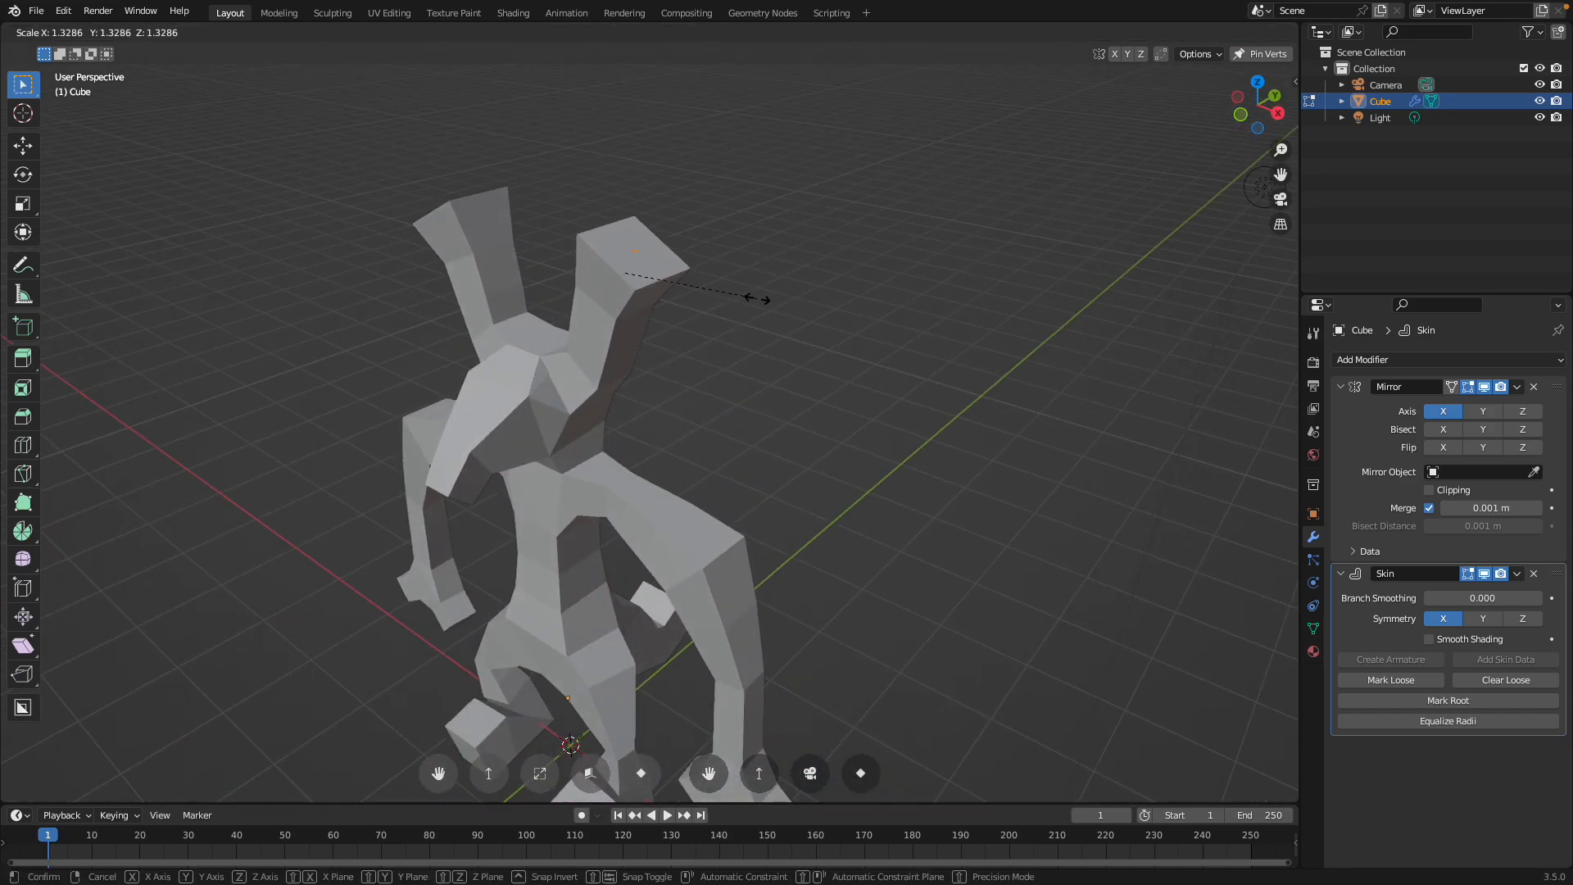
right_click(772, 315)
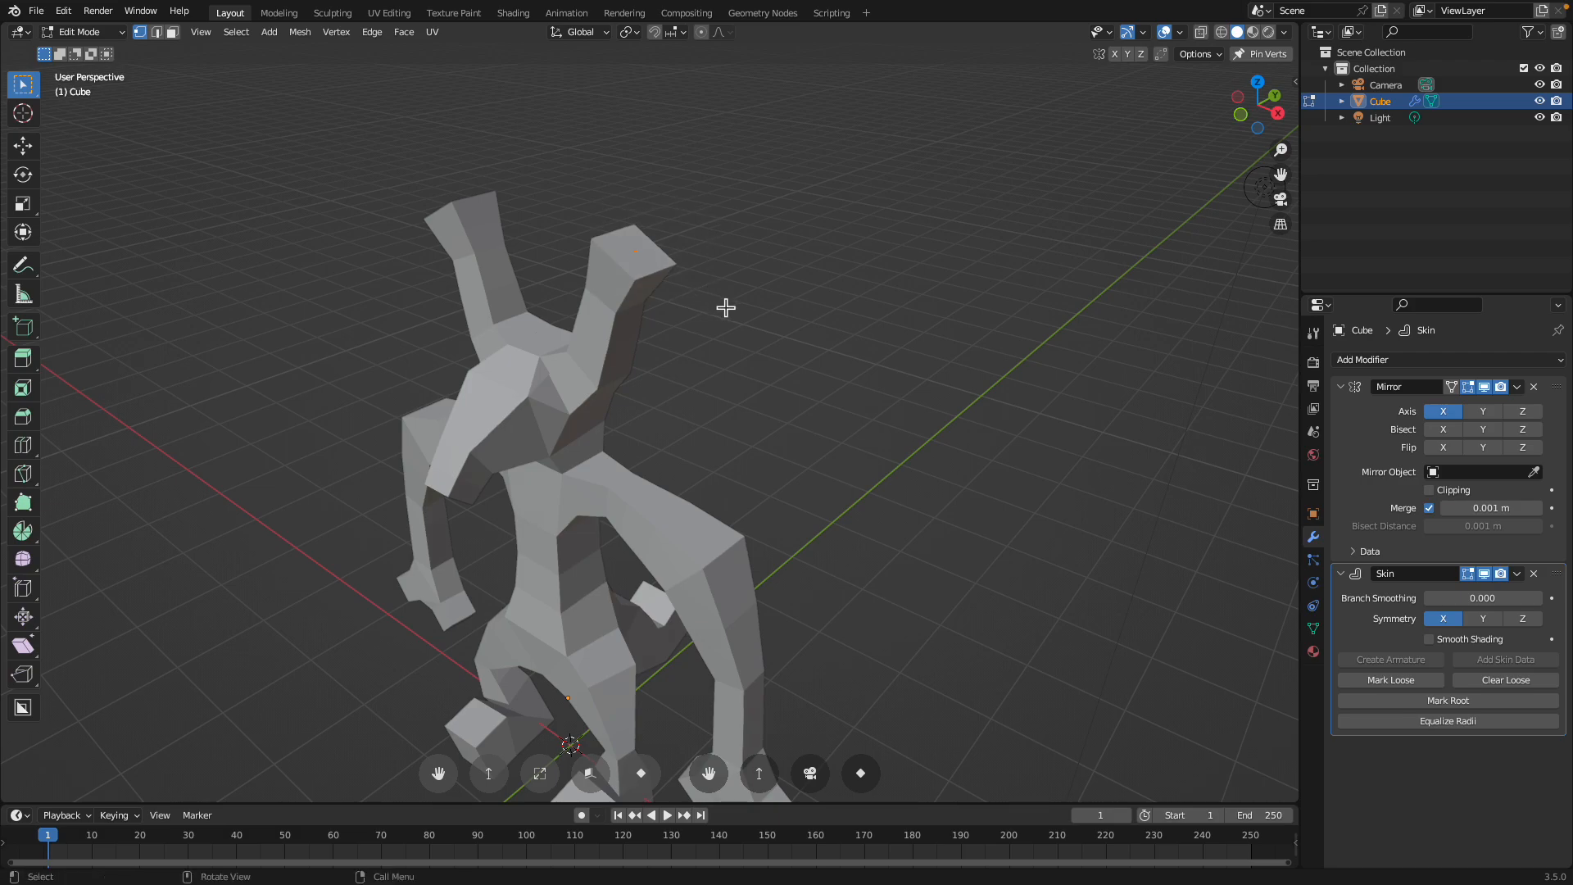
key("ctrl+a")
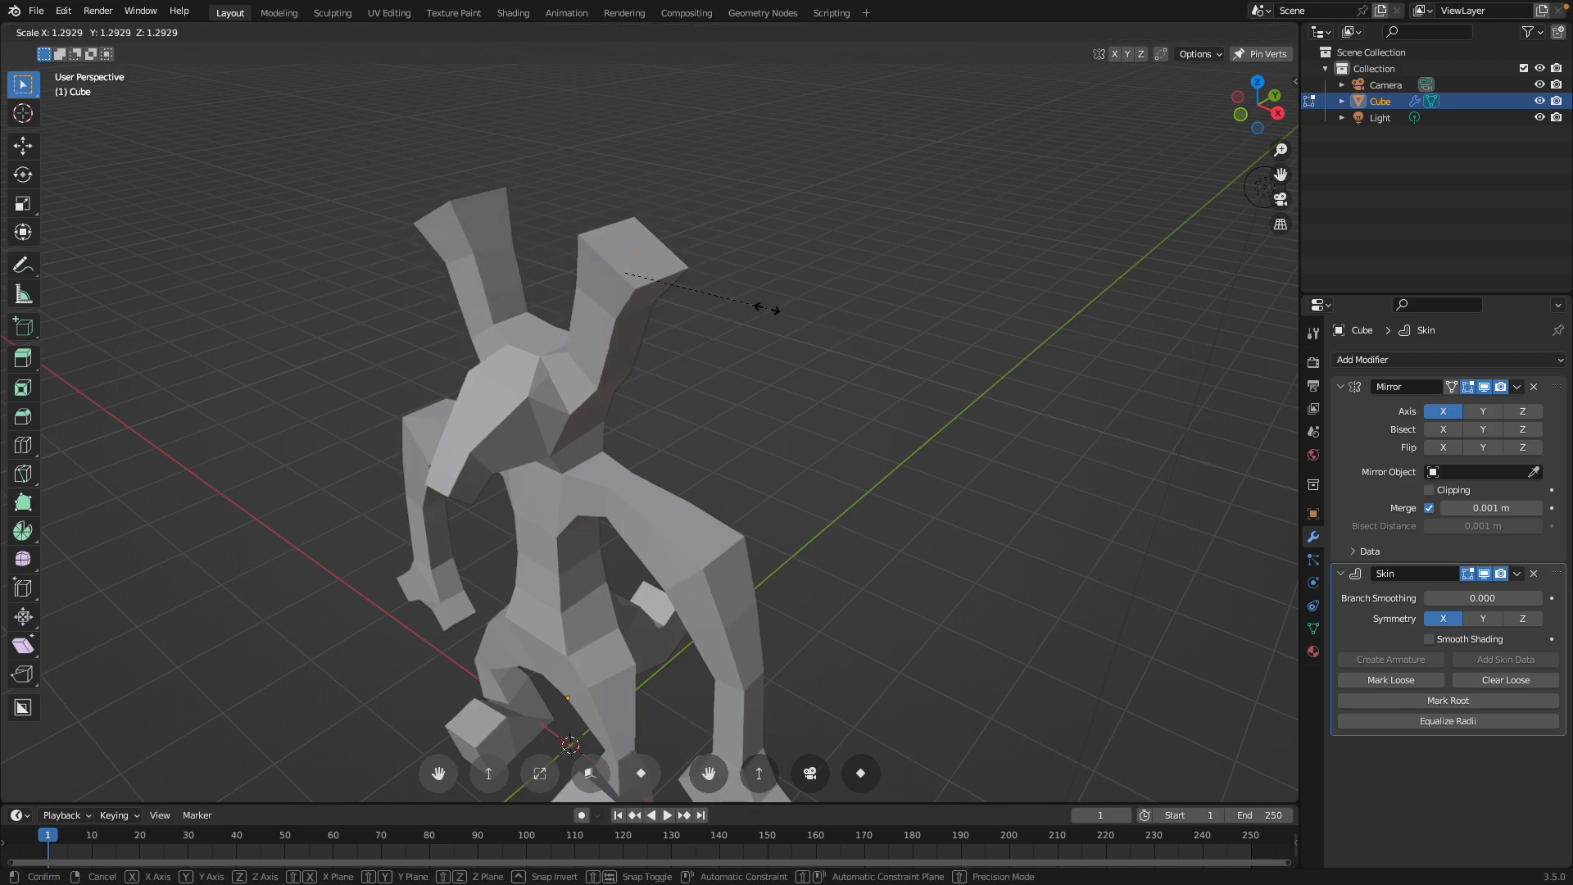
key("x")
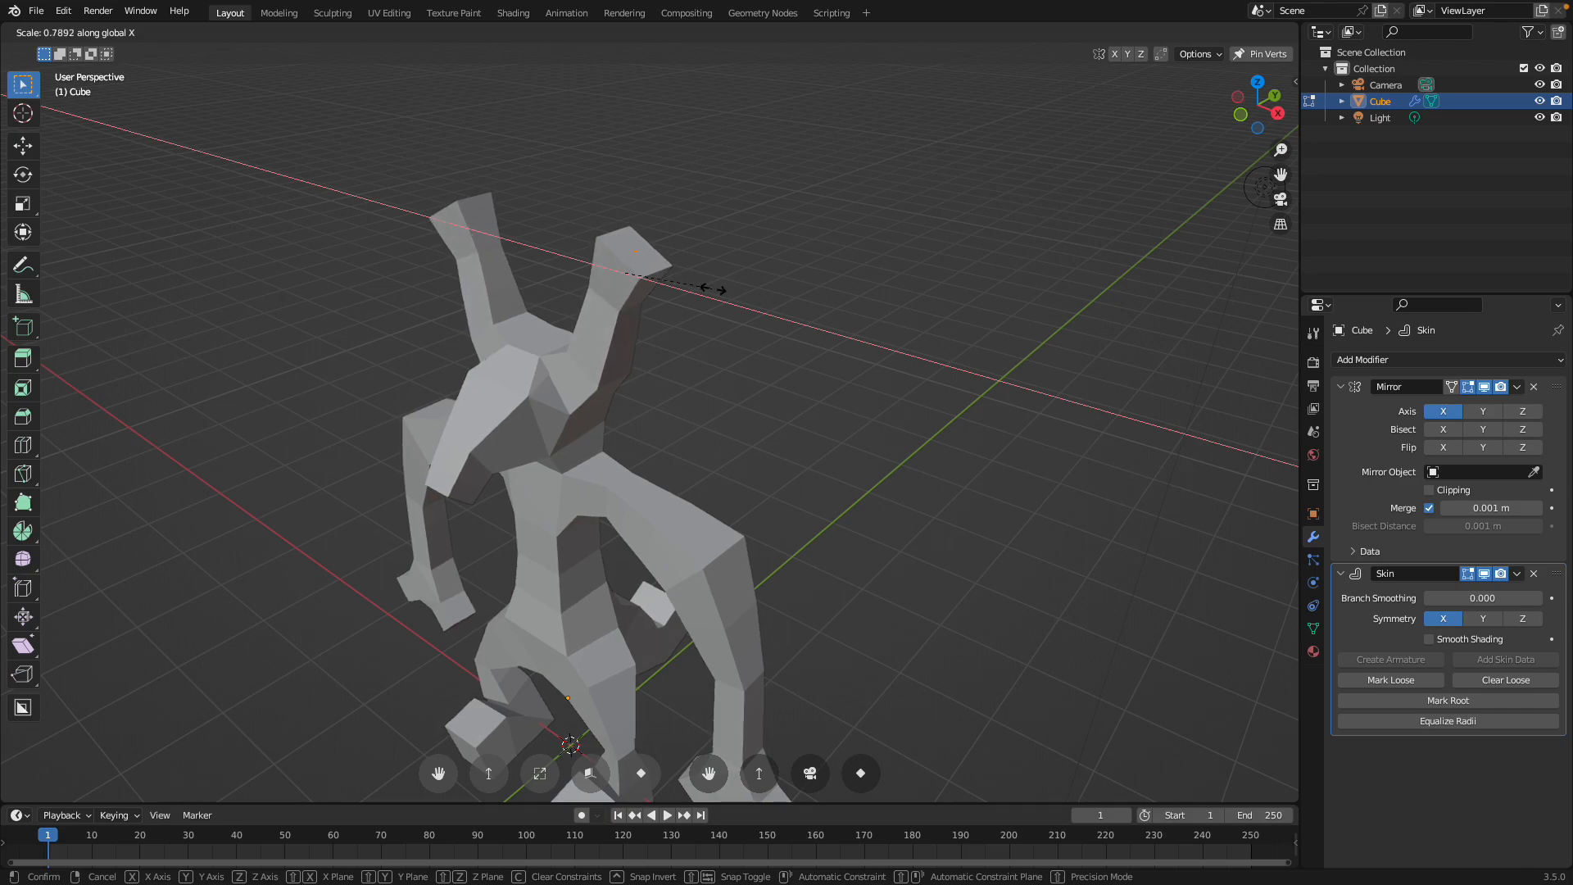
key("y")
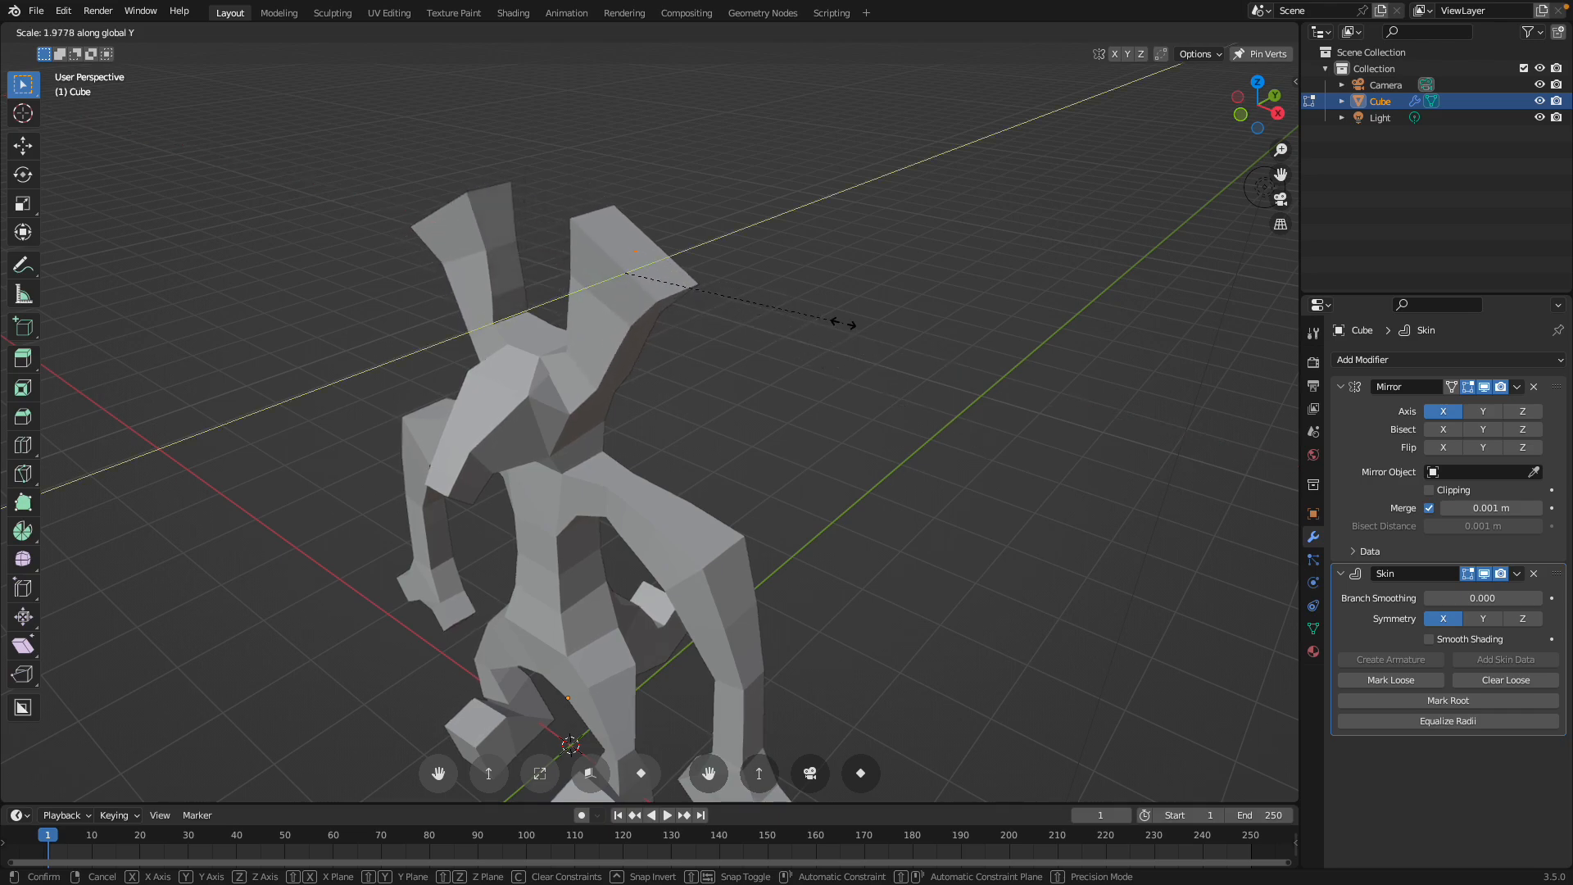
left_click(842, 323)
key("ctrl+a")
key("x")
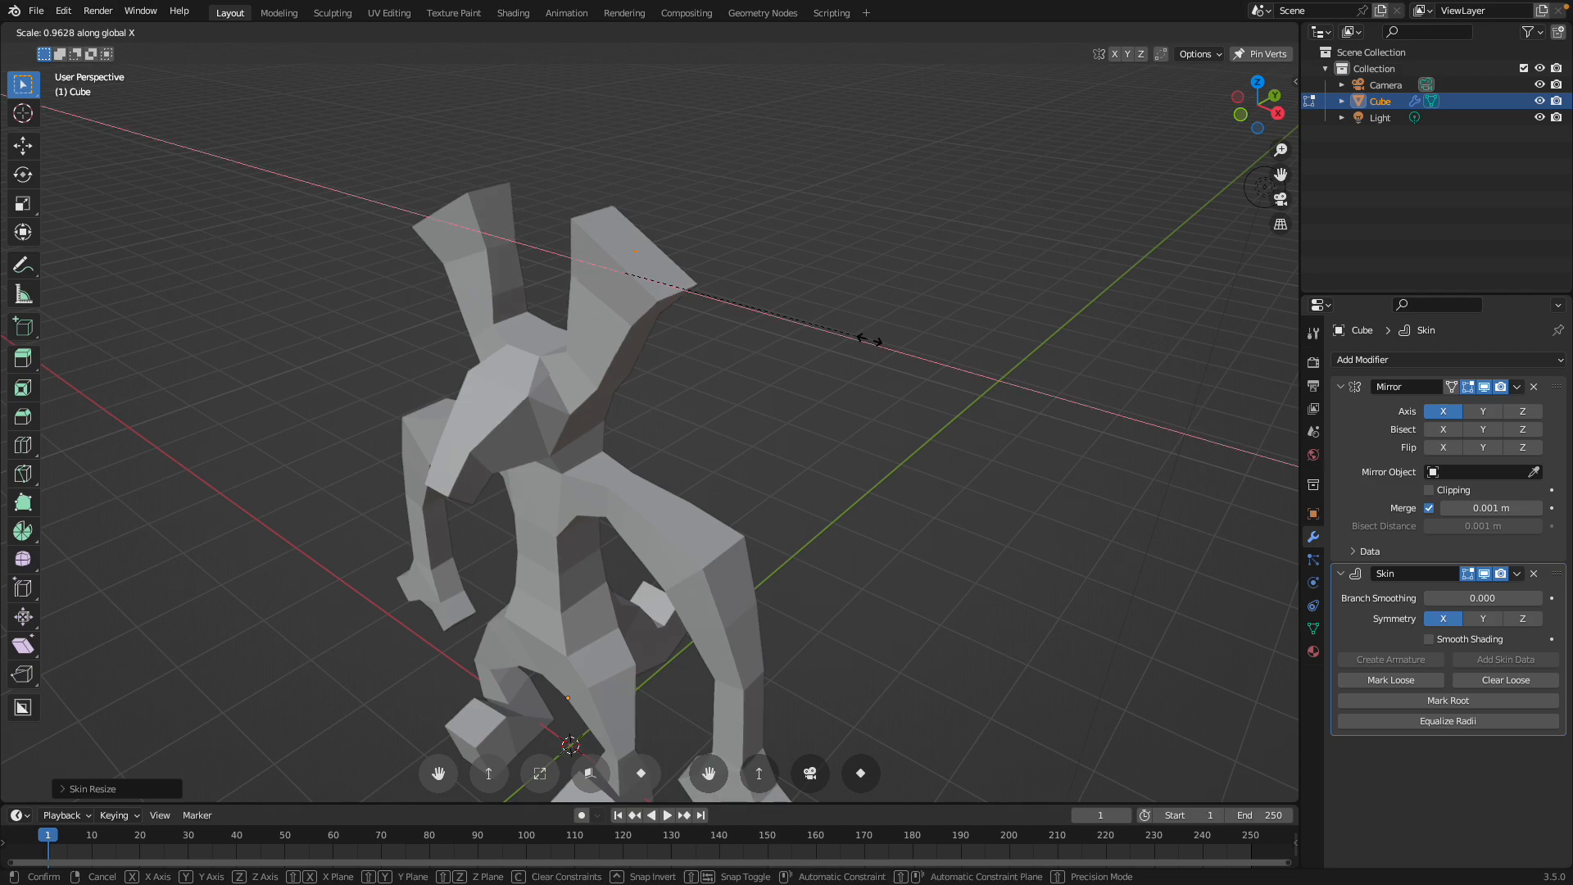
left_click(712, 288)
- In the front view, try to extrude the ear tip upward and shrink the skin radius at the new end
middle_click_drag(711, 288, 830, 240)
left_click(1253, 114)
key("e")
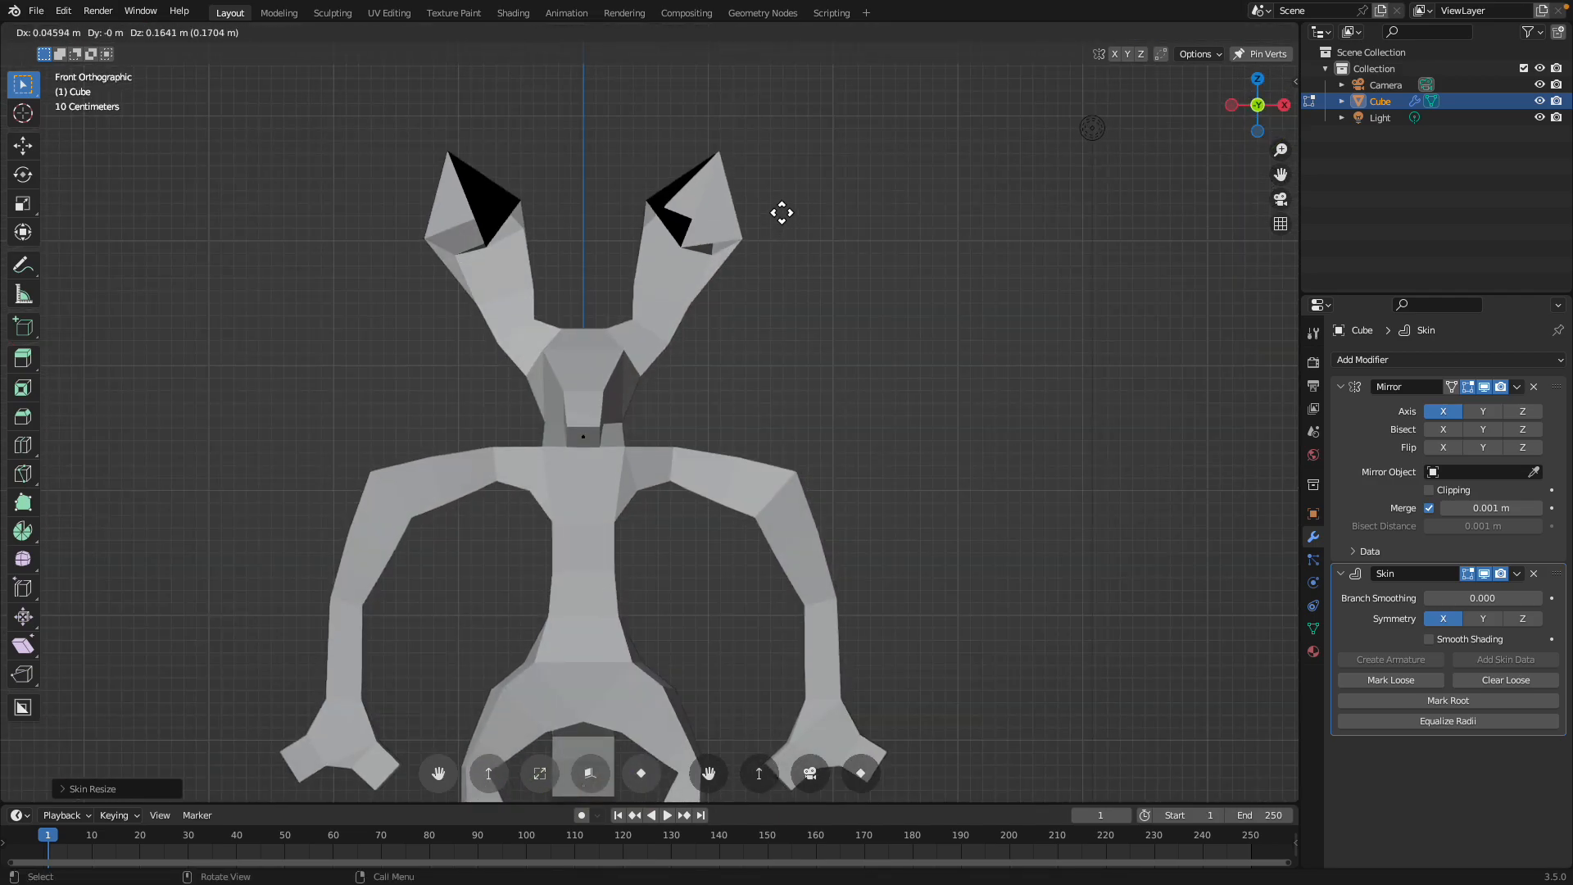
left_click(775, 177)
key("s")
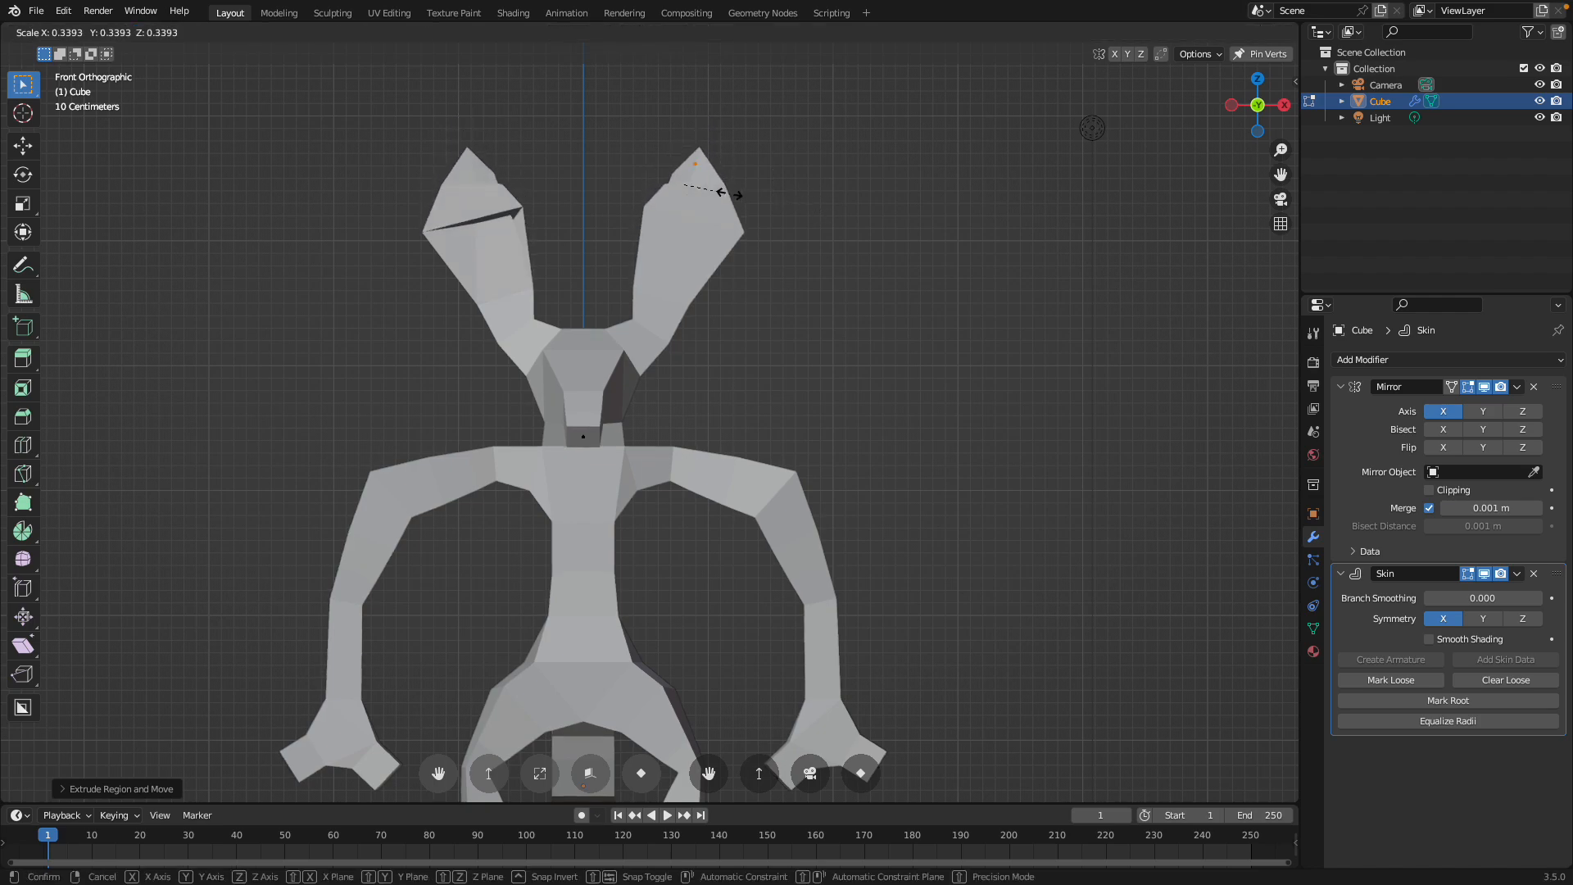
left_click(755, 211)
- Try a longer ear tip extrusion of about 0.40 m, with the skin radius at its end reduced
middle_click_drag(754, 210, 734, 256)
key("g")
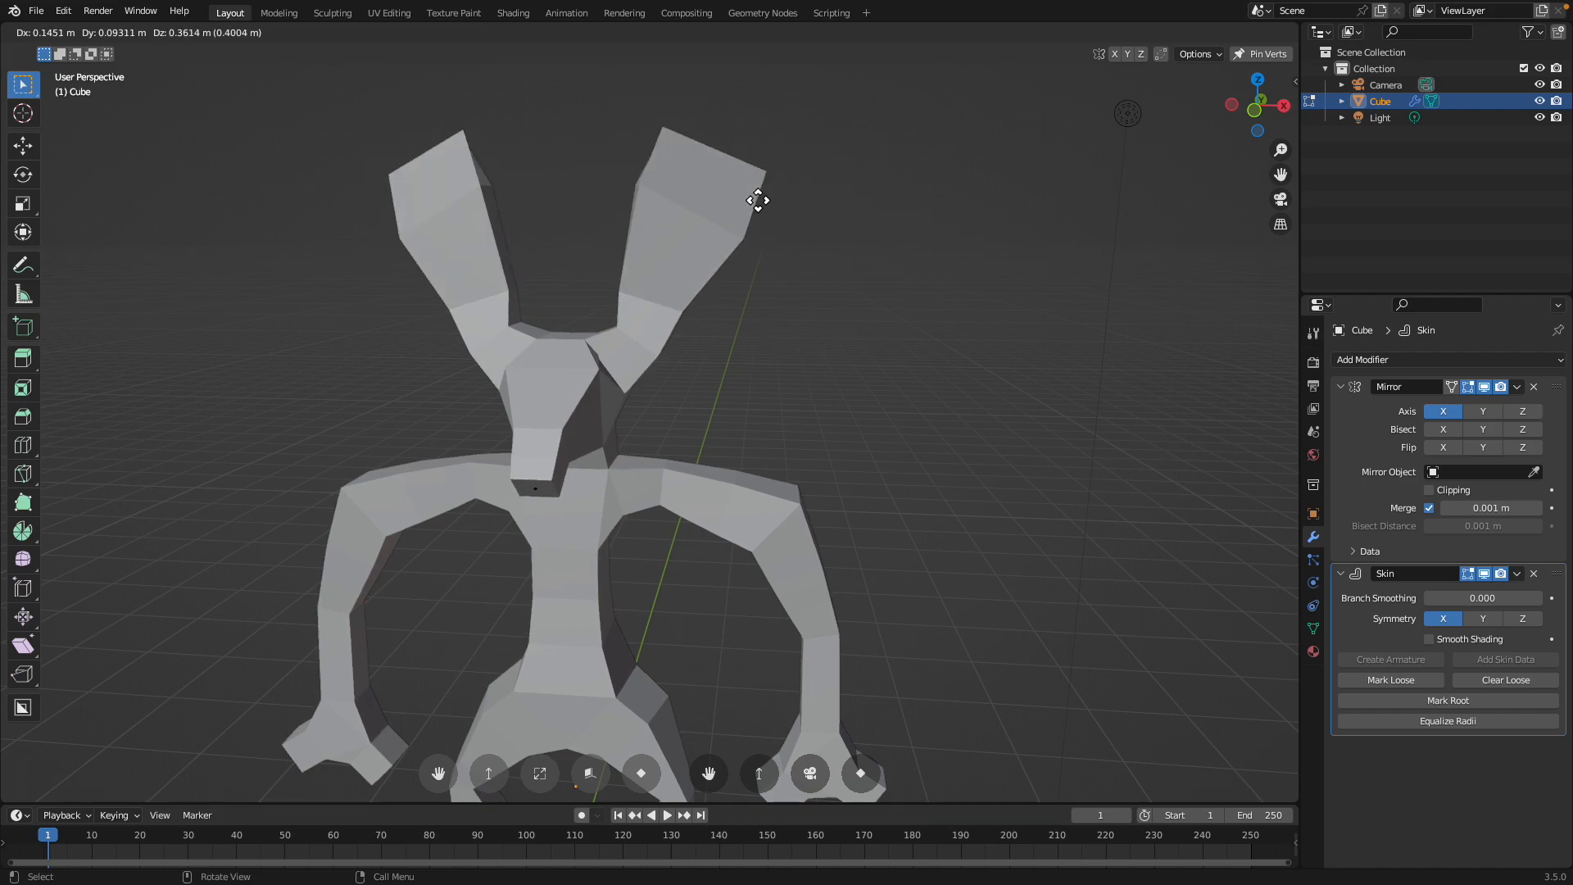
left_click(756, 201)
key("s")
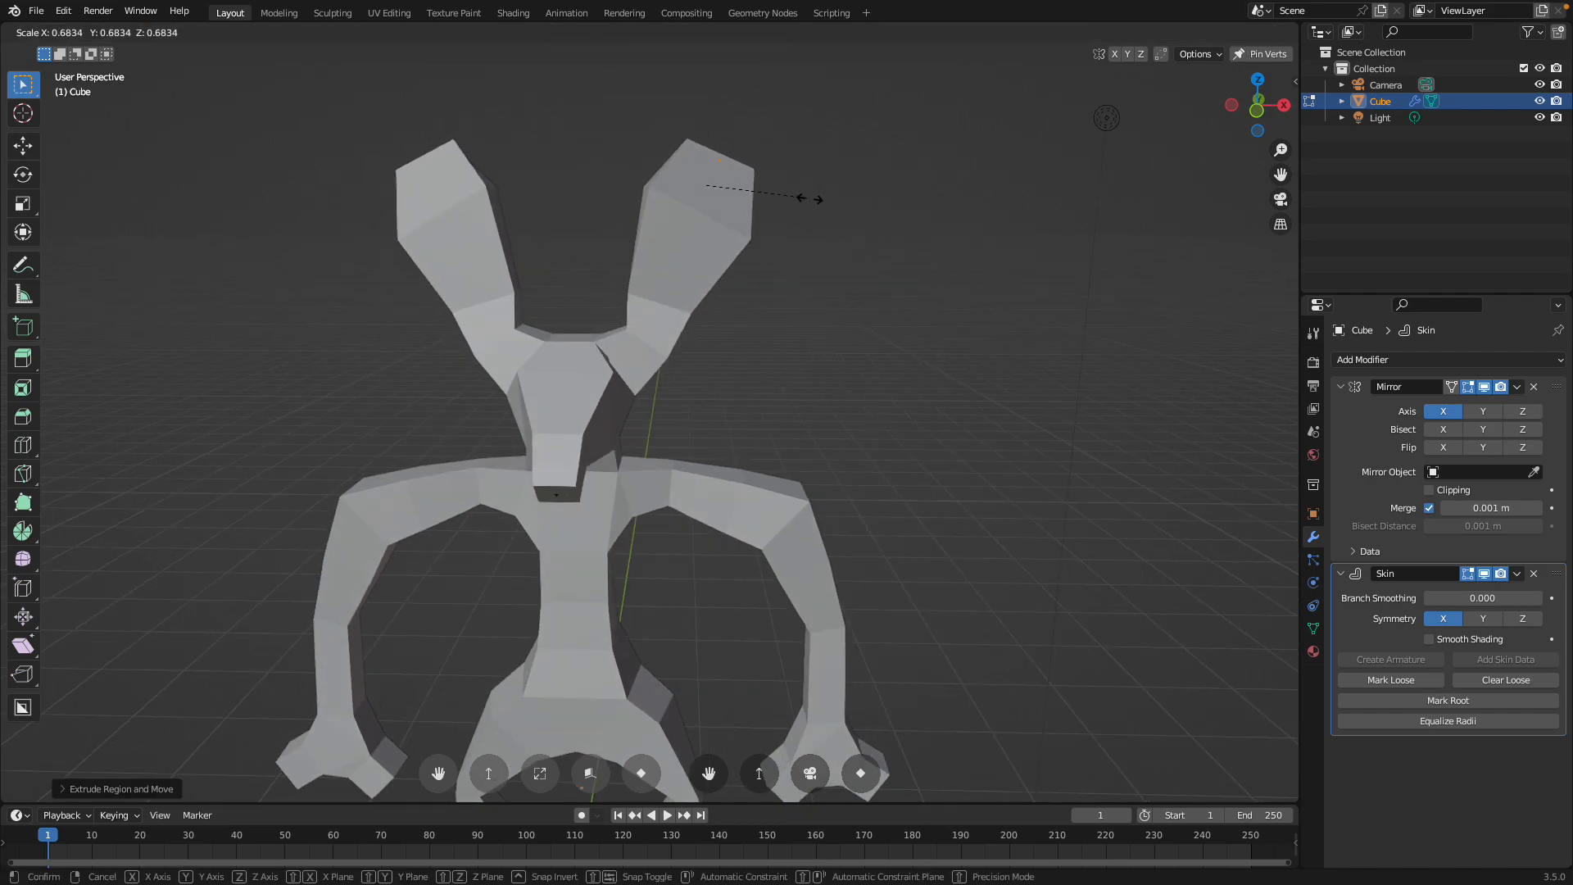
left_click(794, 199)
- Move the foot's end vertex and narrow its skin radius along the X axis
middle_click_drag(790, 200, 793, 551)
key("g")
left_click(558, 267)
key("s")
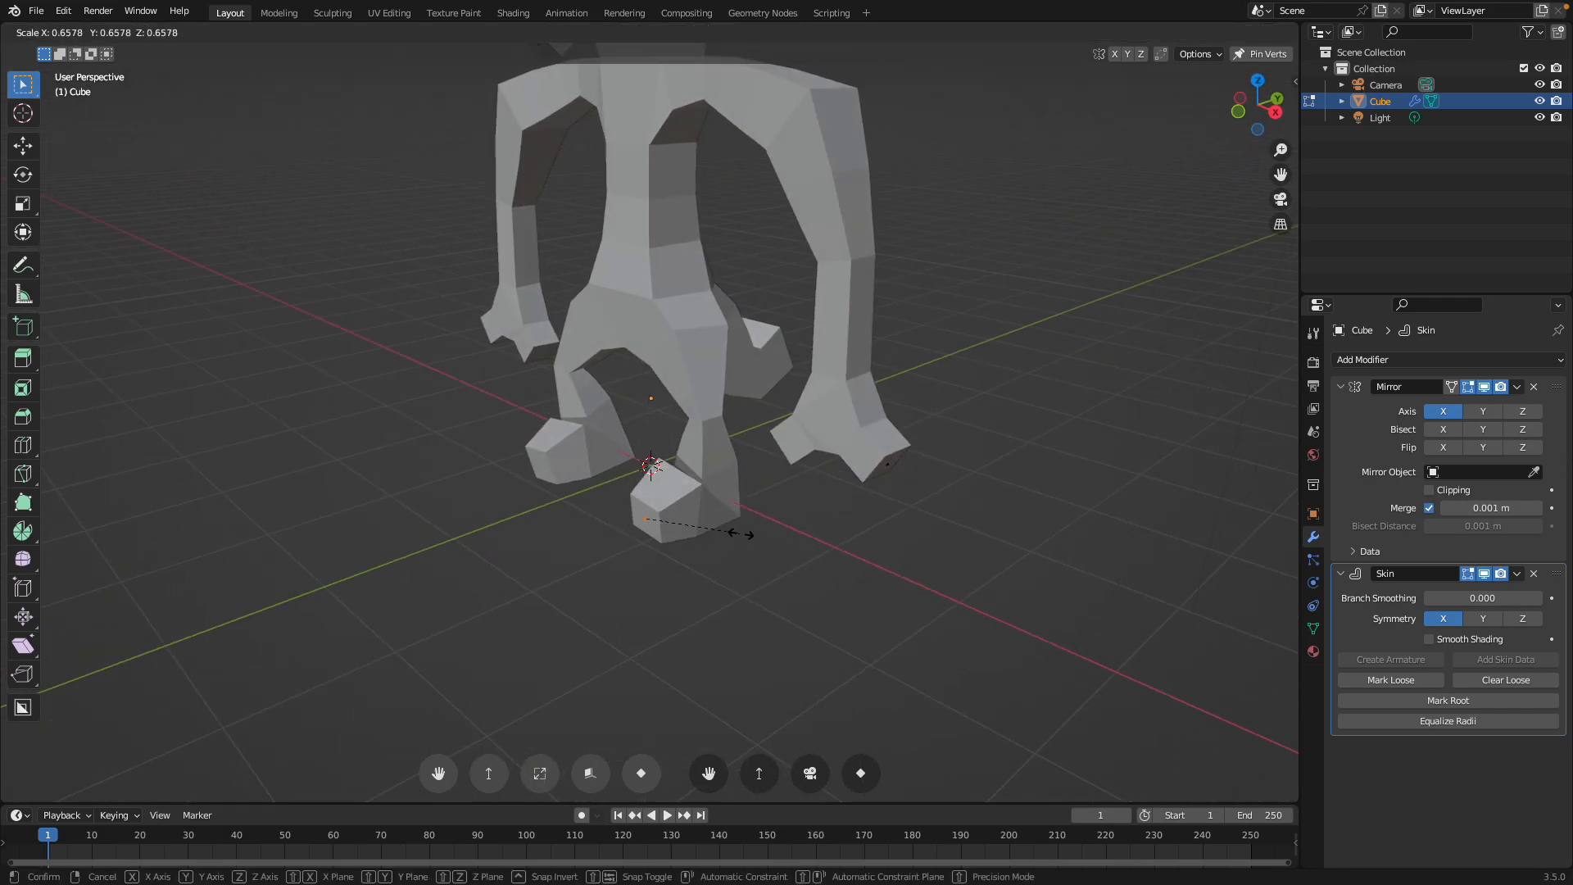
key("x")
left_click(690, 522)
- Reposition the lower leg and foot vertices, moving the first one along the Y axis
middle_click_drag(691, 522, 1233, 229)
middle_click_drag(800, 446, 858, 398)
key("g")
key("y")
left_click(700, 423)
key("g")
left_click(649, 441)
- Move the knee vertex inward and upward
key("g")
right_click(734, 414)
key("g")
right_click(712, 400)
key("g")
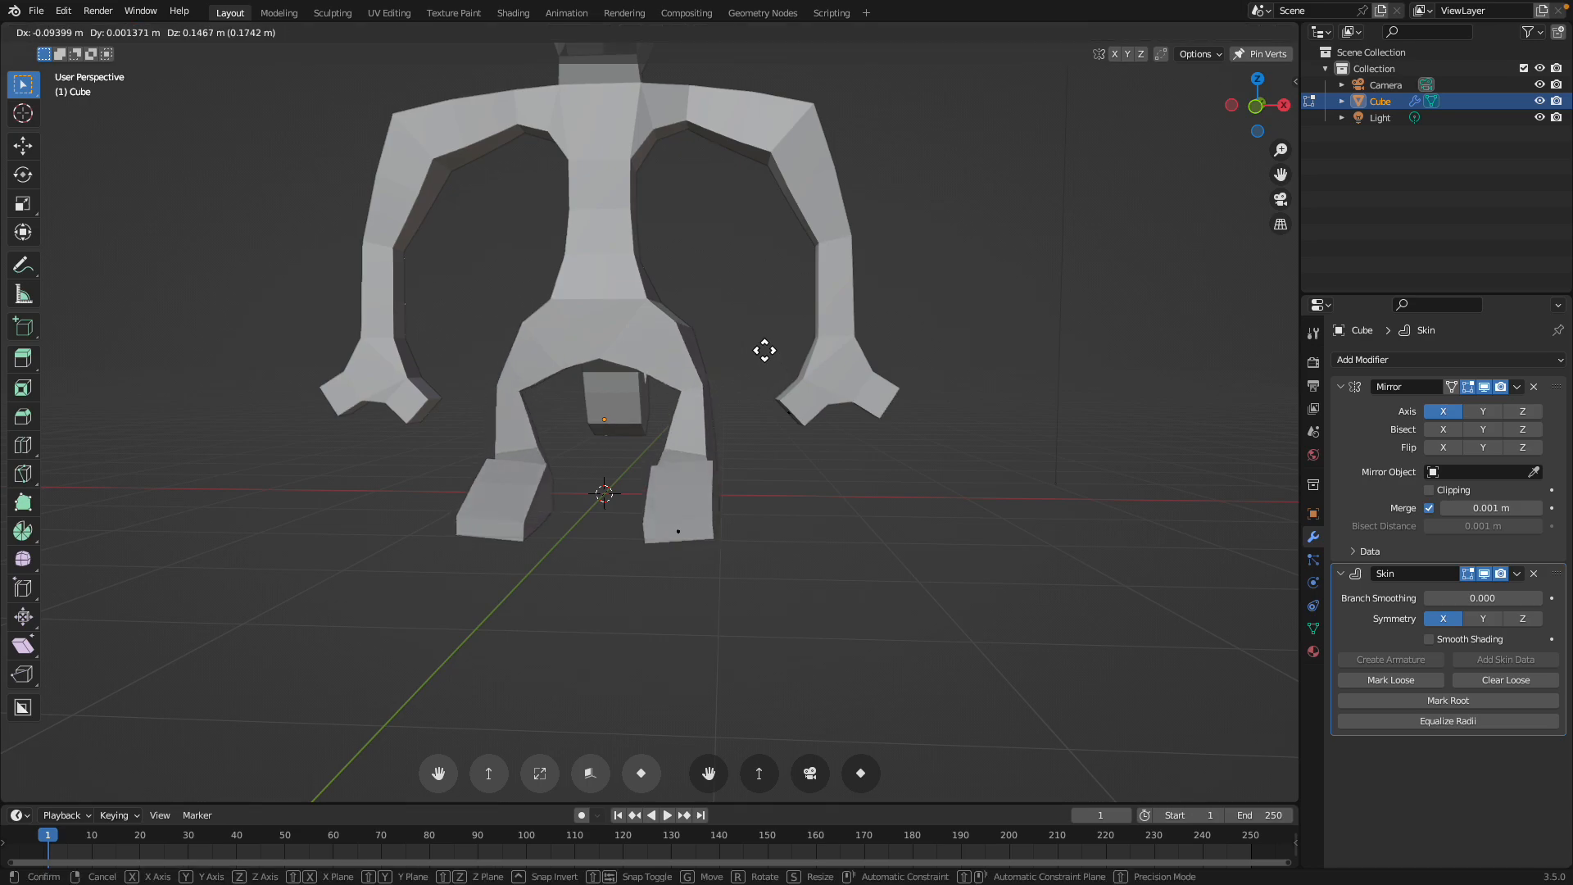
left_click(747, 347)
- Taper the tail by shrinking the skin radius at successive vertices, and reposition the last adjusted vertex
middle_click_drag(748, 347, 887, 382)
key("ctrl+a")
left_click(816, 386)
key("ctrl+a")
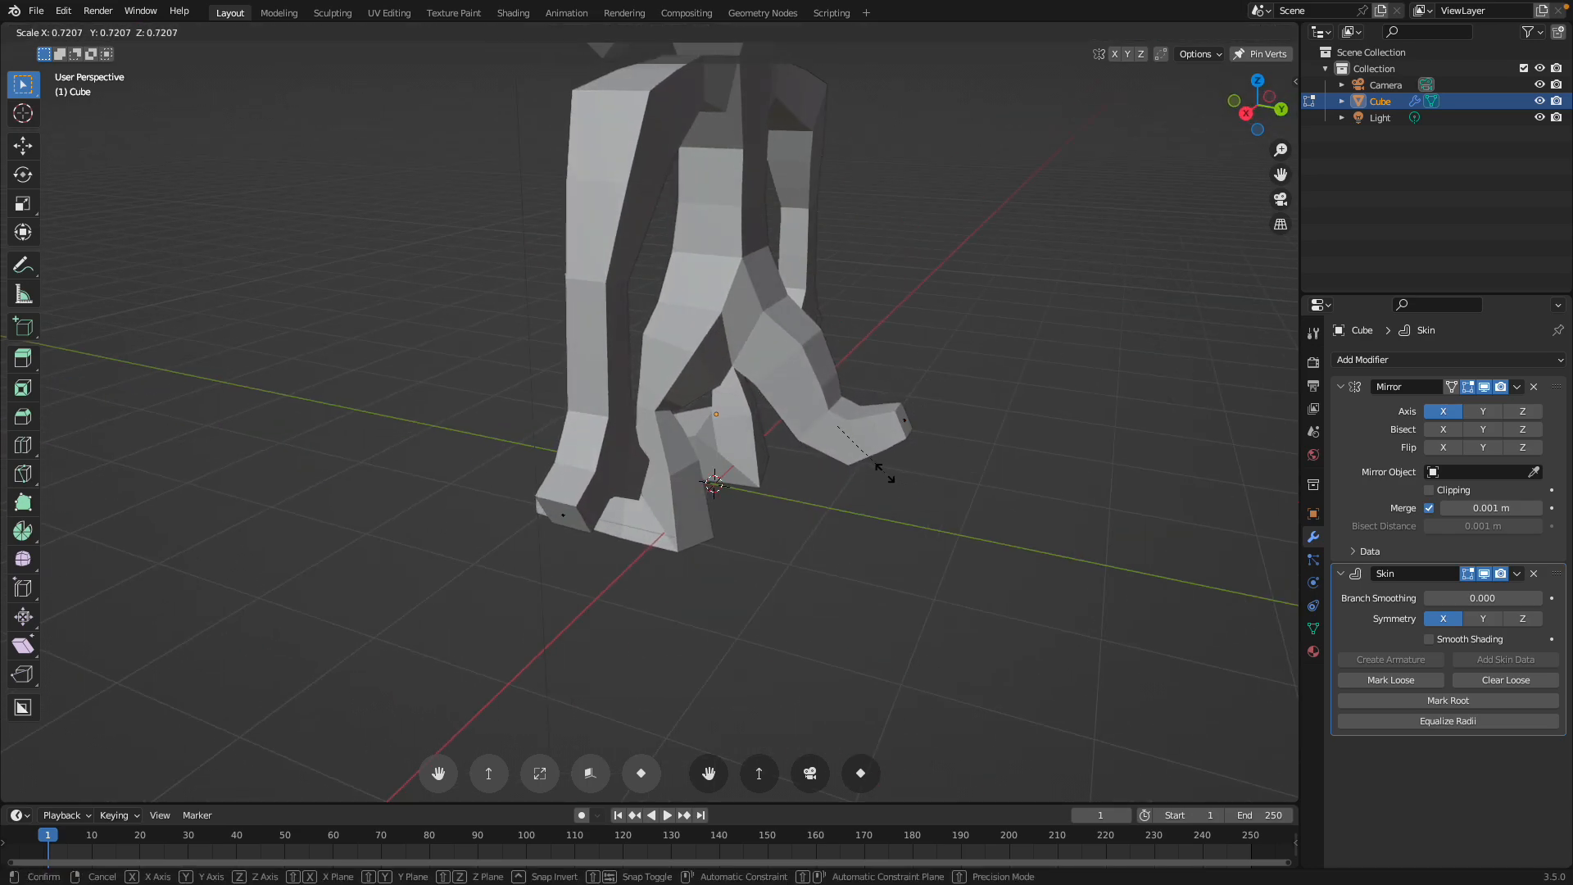
left_click(825, 382)
left_click_drag(810, 376, 819, 385)
key("ctrl+a")
left_click(818, 371)
middle_click_drag(884, 377, 825, 390)
key("ctrl+a")
left_click(803, 390)
key("g")
left_click(718, 369)
- Adjust the skin radius at the waist and enlarge it at the hips
scroll(741, 380, "down", 1)
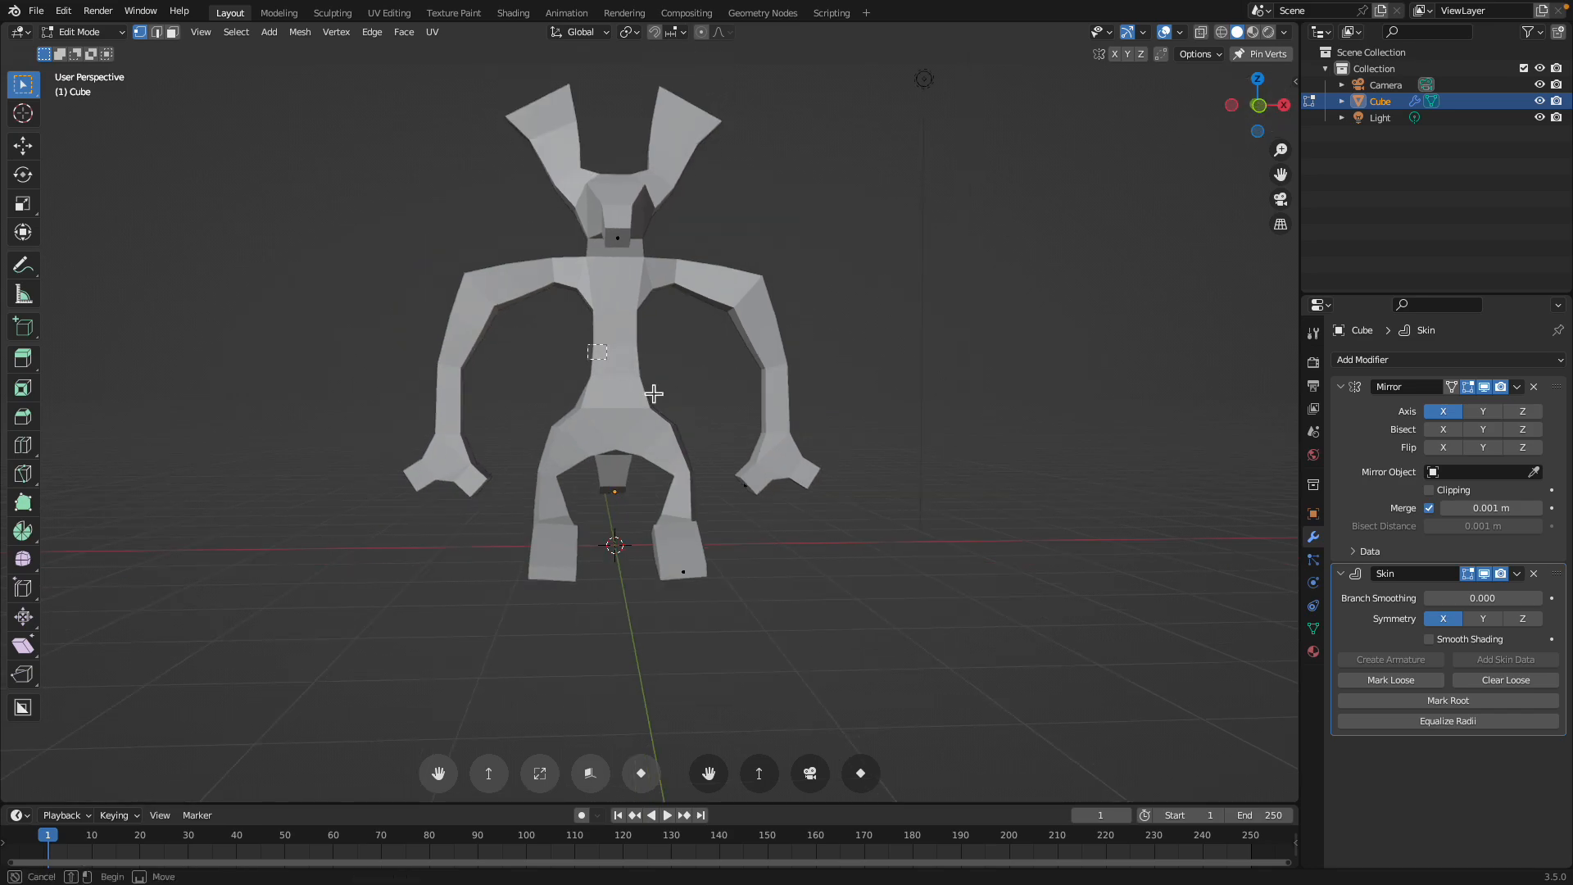
key("ctrl+a")
left_click(653, 407)
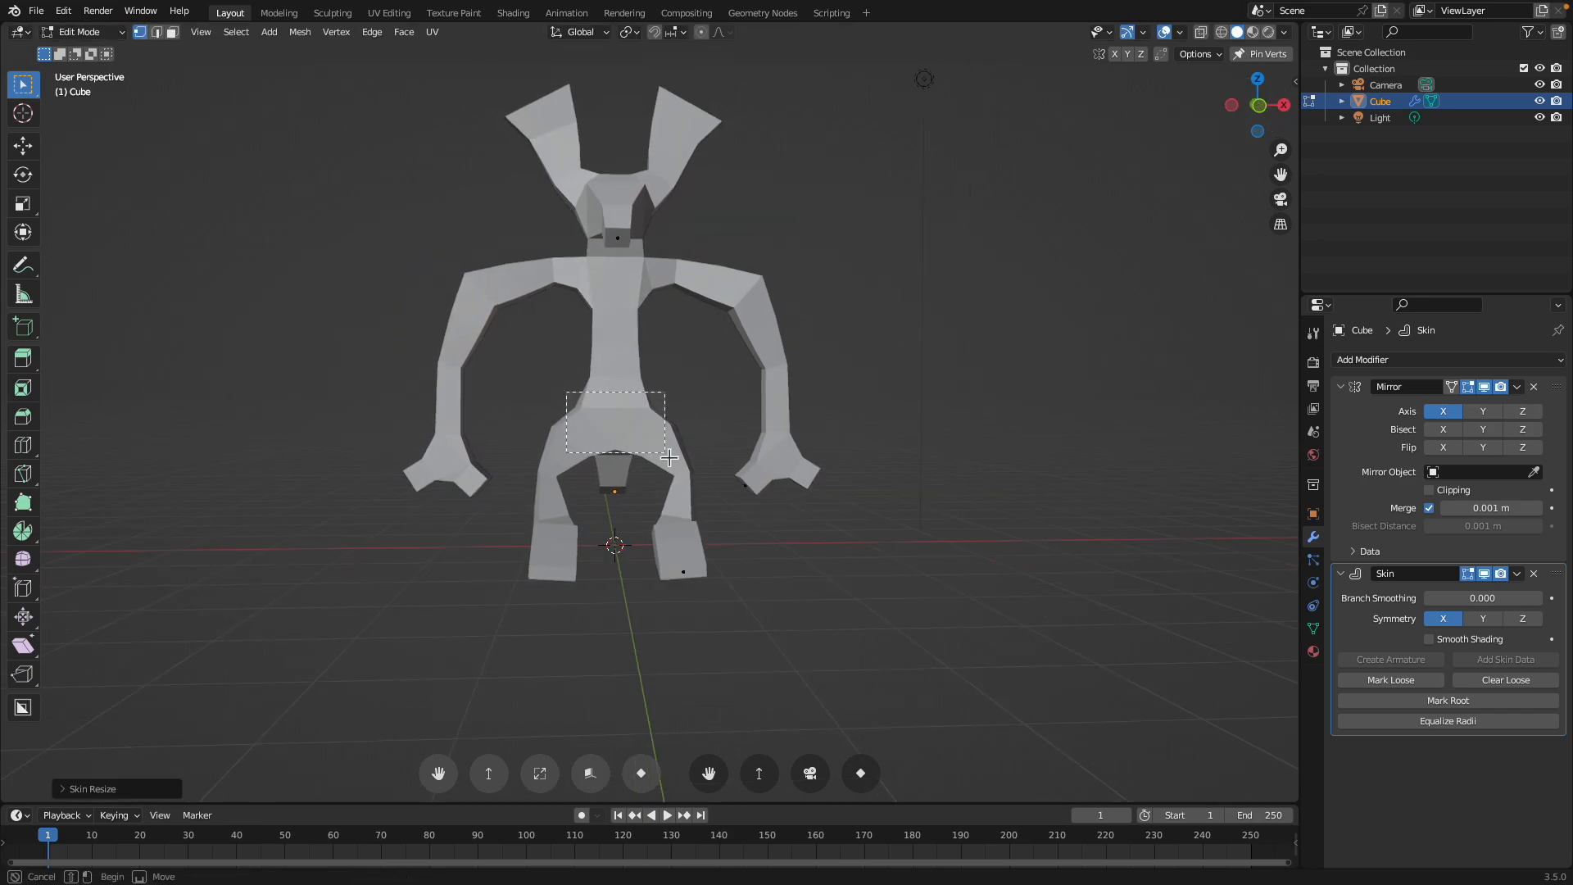
left_click_drag(669, 457, 669, 457)
key("ctrl+a")
- Move the elbow vertex inward and enlarge the skin radius there and along the forearm
left_click_drag(702, 249, 790, 337)
key("g")
left_click(759, 353)
key("ctrl+a")
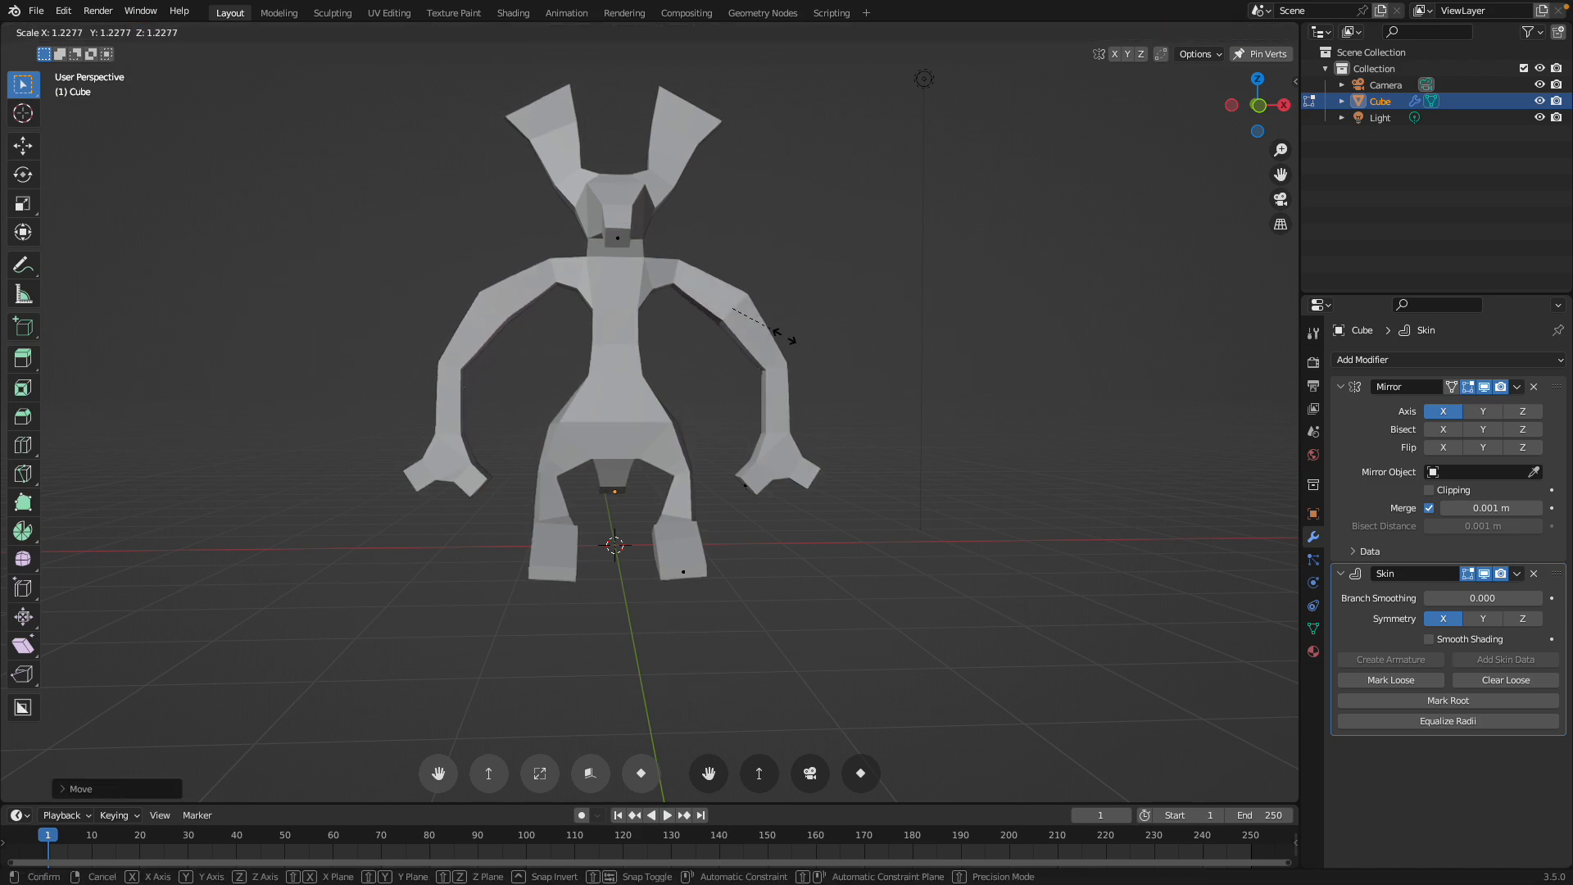
left_click(752, 413)
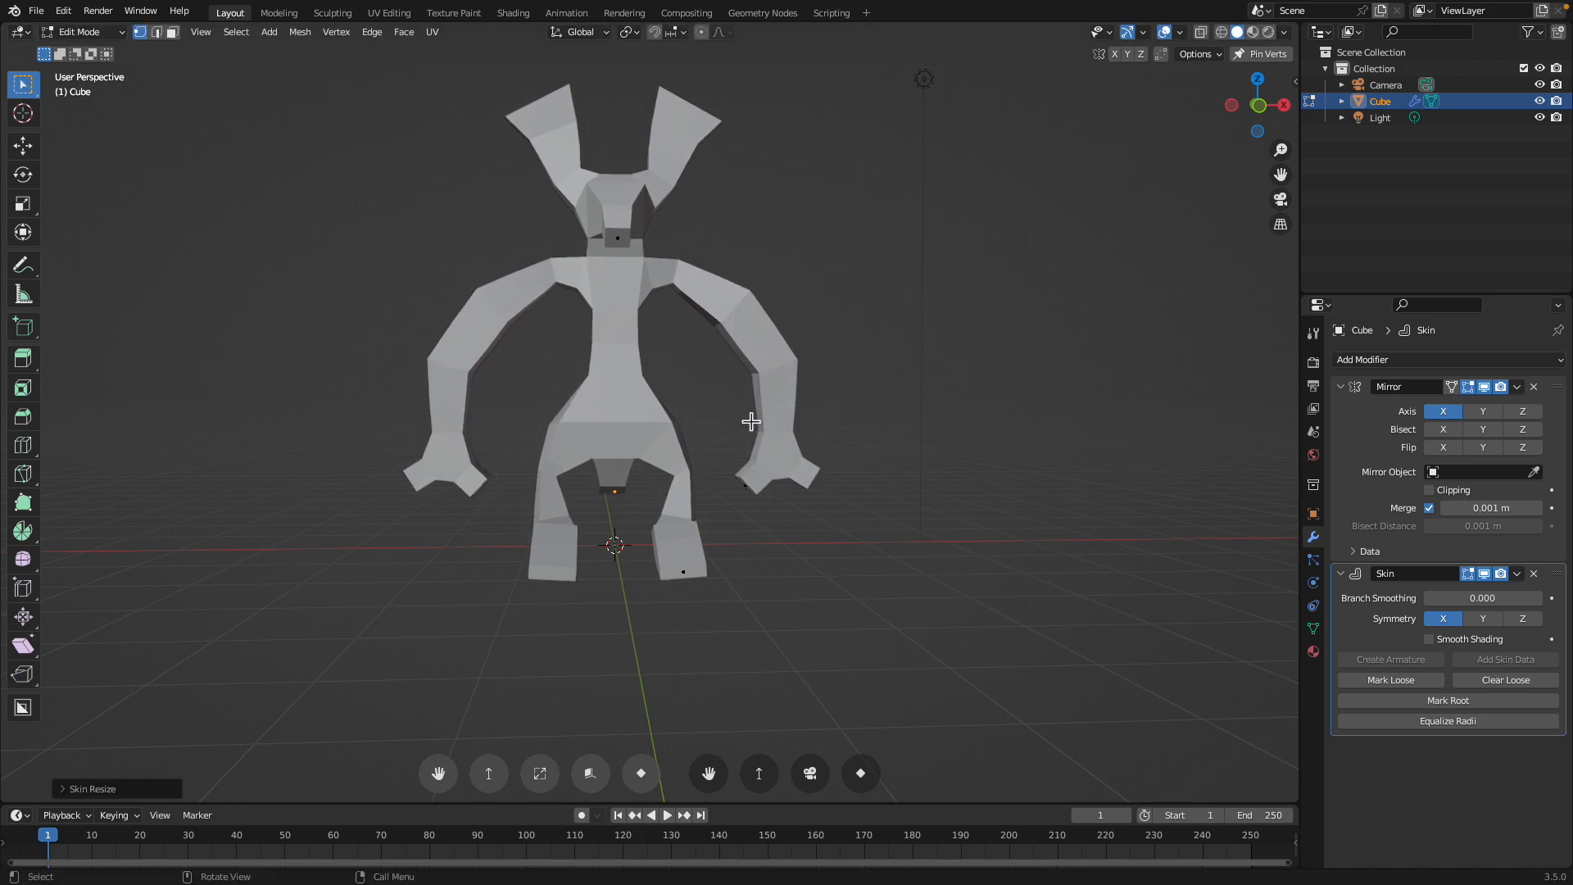
- Enlarge the skin radius of the hand and try a trackball rotation of its vertices
key("ctrl+a")
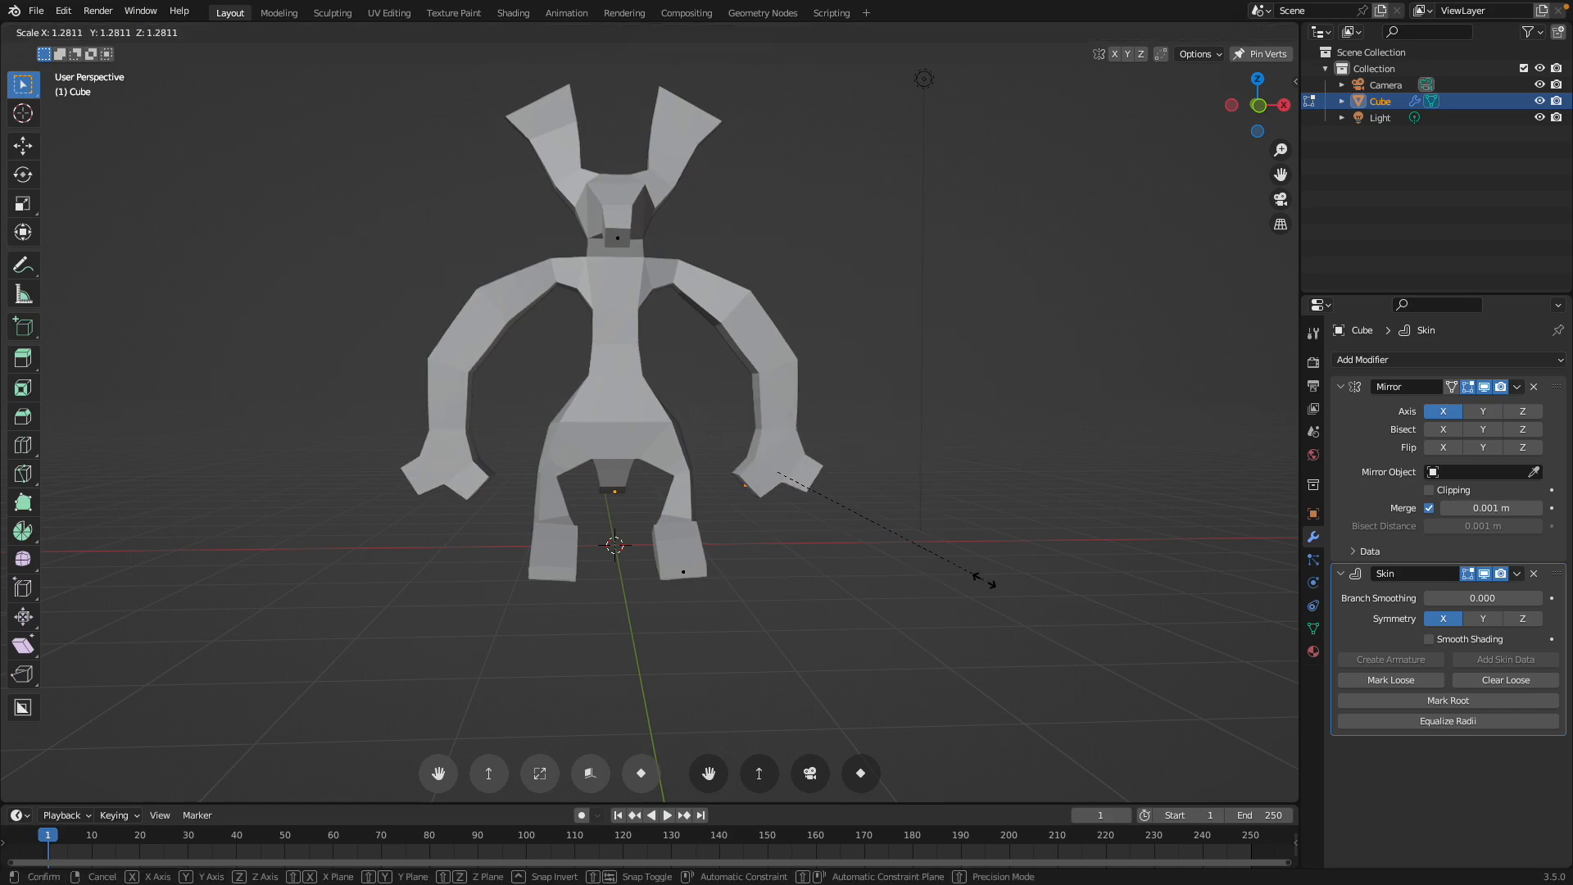
left_click(924, 546)
key("r")
key("r")
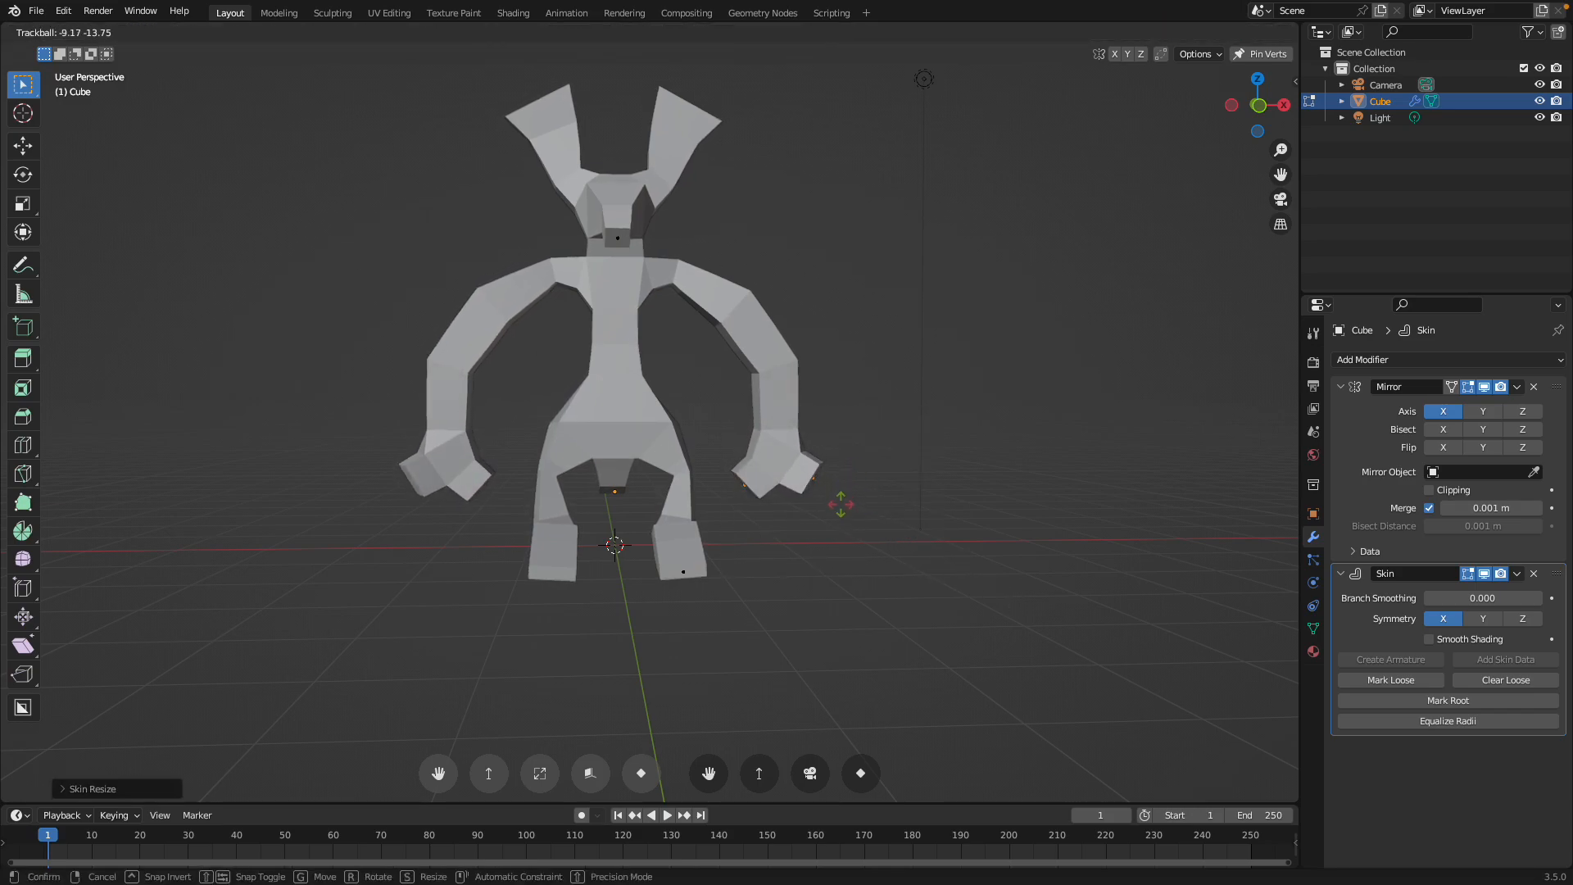
right_click(839, 504)
- Lengthen both fingers by extruding the inner one downward and the outer one outward and down
left_click(749, 483)
key("g")
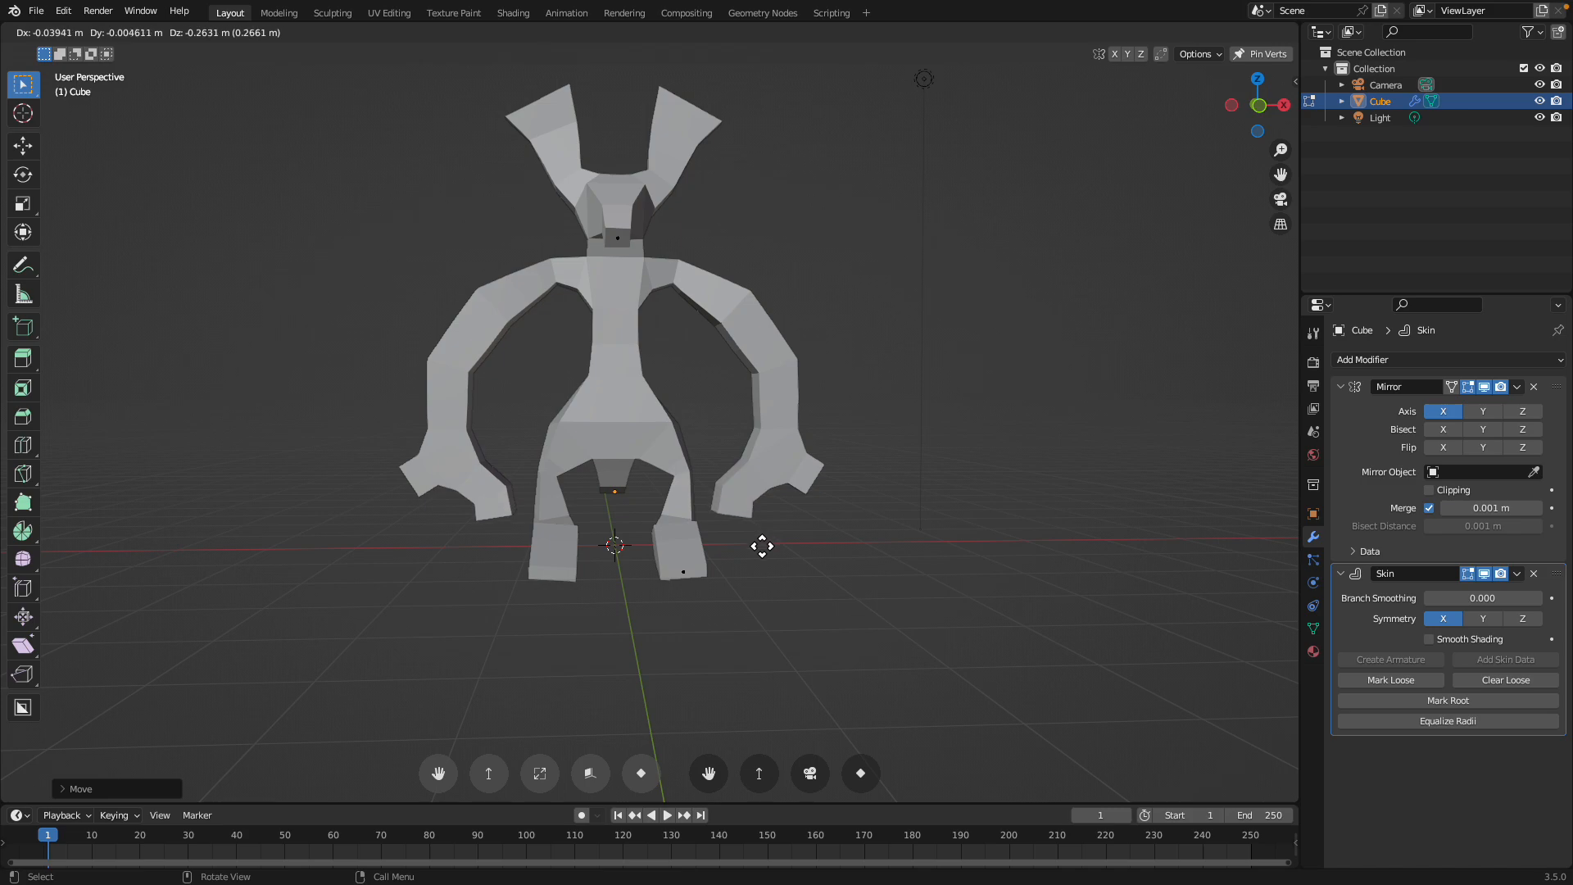
left_click(780, 520)
key("e")
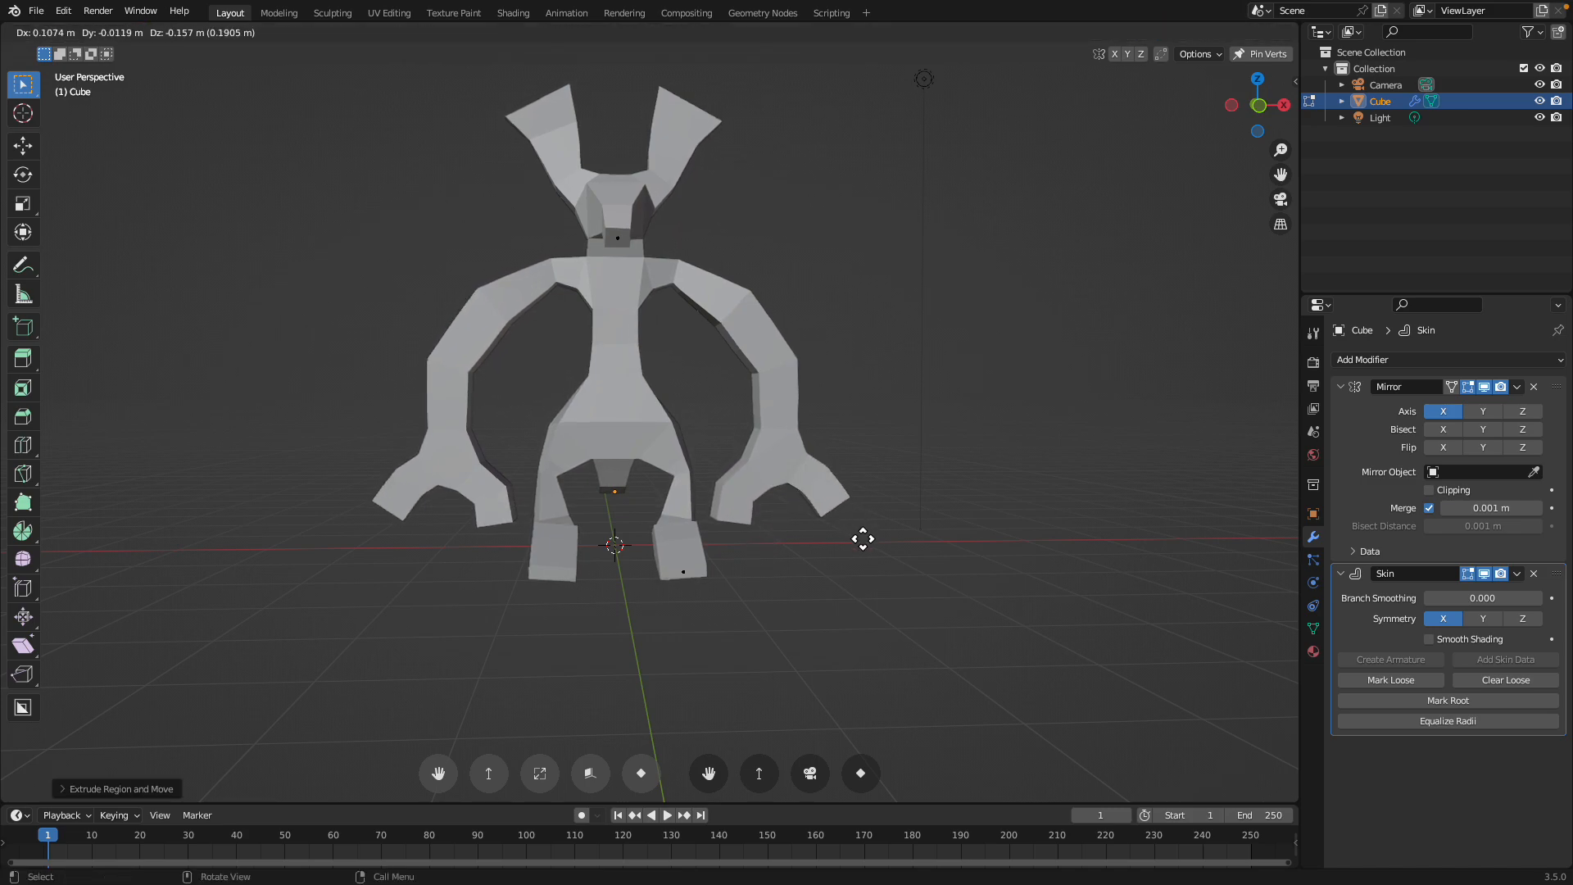
left_click(865, 551)
- Resize the skin radius at the outer and inner fingertips
middle_click_drag(864, 549, 842, 527)
key("ctrl+a")
left_click(870, 534)
left_click_drag(711, 501, 768, 545)
key("ctrl+a")
left_click(773, 536)
- Leave mesh editing and return the creature to Object Mode
left_click_drag(596, 330, 688, 362)
scroll(714, 358, "down", 1)
right_click(794, 256)
middle_click_drag(793, 253, 758, 266)
key("Tab")
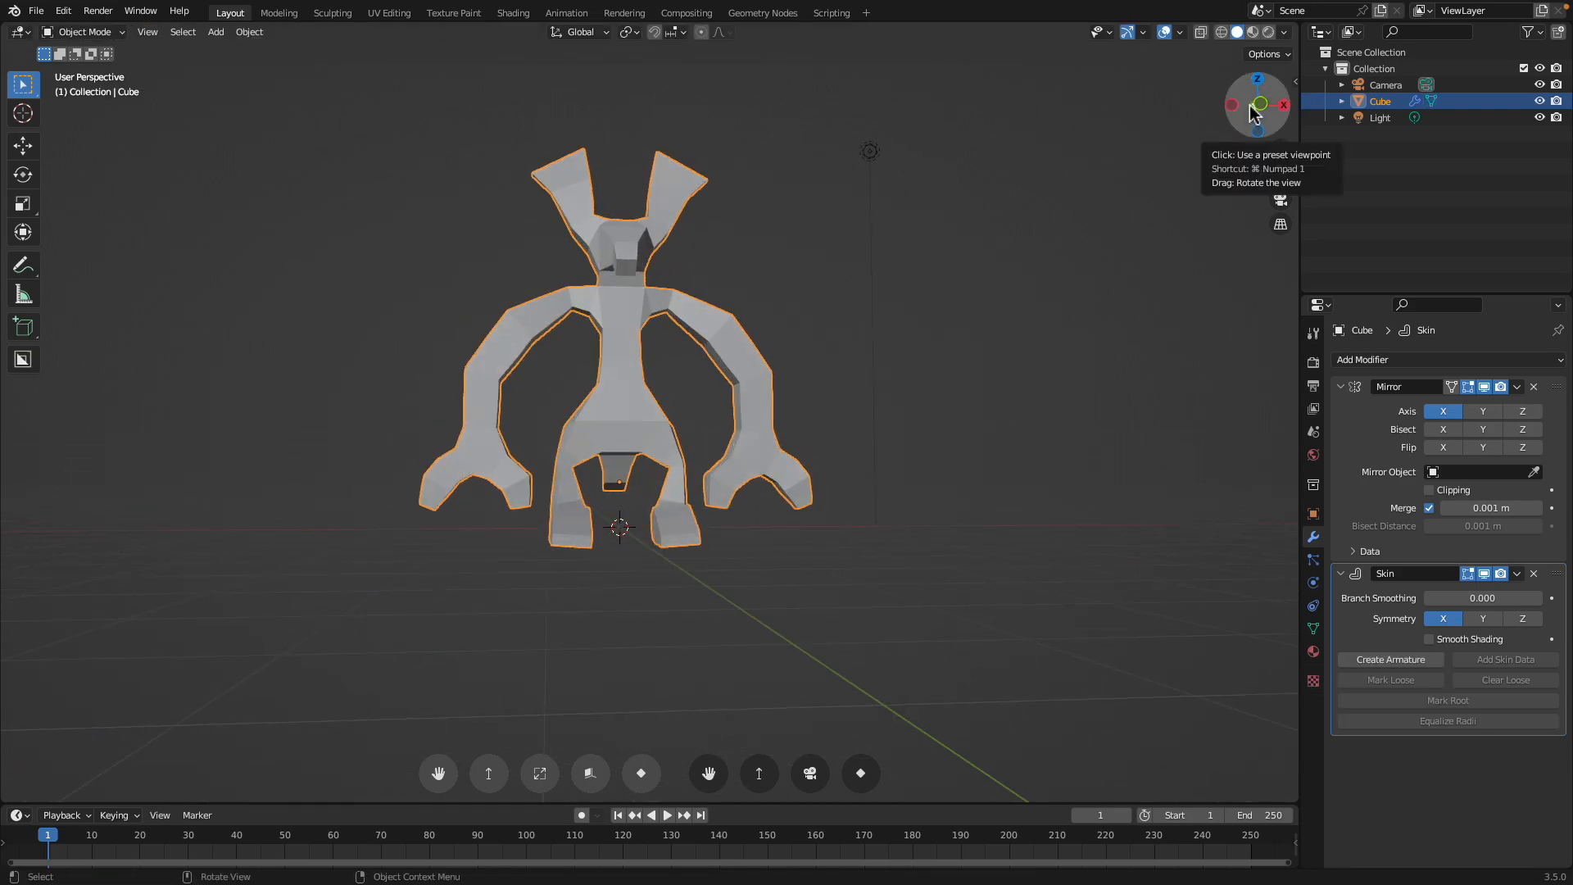
- Raise the creature along Z until its feet rest on the ground grid, and save the file
left_click(1253, 113)
middle_click_drag(882, 290, 737, 370, "shift")
key("g")
key("z")
left_click(800, 355)
key("ctrl+s")
key("ctrl+a")
- Move the elbow and forearm vertices of the arm skeleton in Edit Mode to refine the arm's bend
key("Tab")
left_click_drag(735, 370, 827, 430)
key("g")
middle_click_drag(825, 428, 635, 427)
left_click(780, 418)
key("g")
left_click(650, 423)
left_click_drag(555, 326, 621, 388)
key("g")
left_click(652, 395)
- Reposition the hand vertex, return the creature to Object Mode and save roox_001.blend
middle_click_drag(641, 388, 819, 434)
left_click_drag(797, 486, 799, 484)
key("g")
left_click(801, 472)
middle_click_drag(801, 472, 782, 385)
key("Tab")
key("ctrl+s")
- Export the selected creature to the Desktop as roox_001.igs in IGES format with refinement Level 1 and modifiers applied
left_click(37, 12)
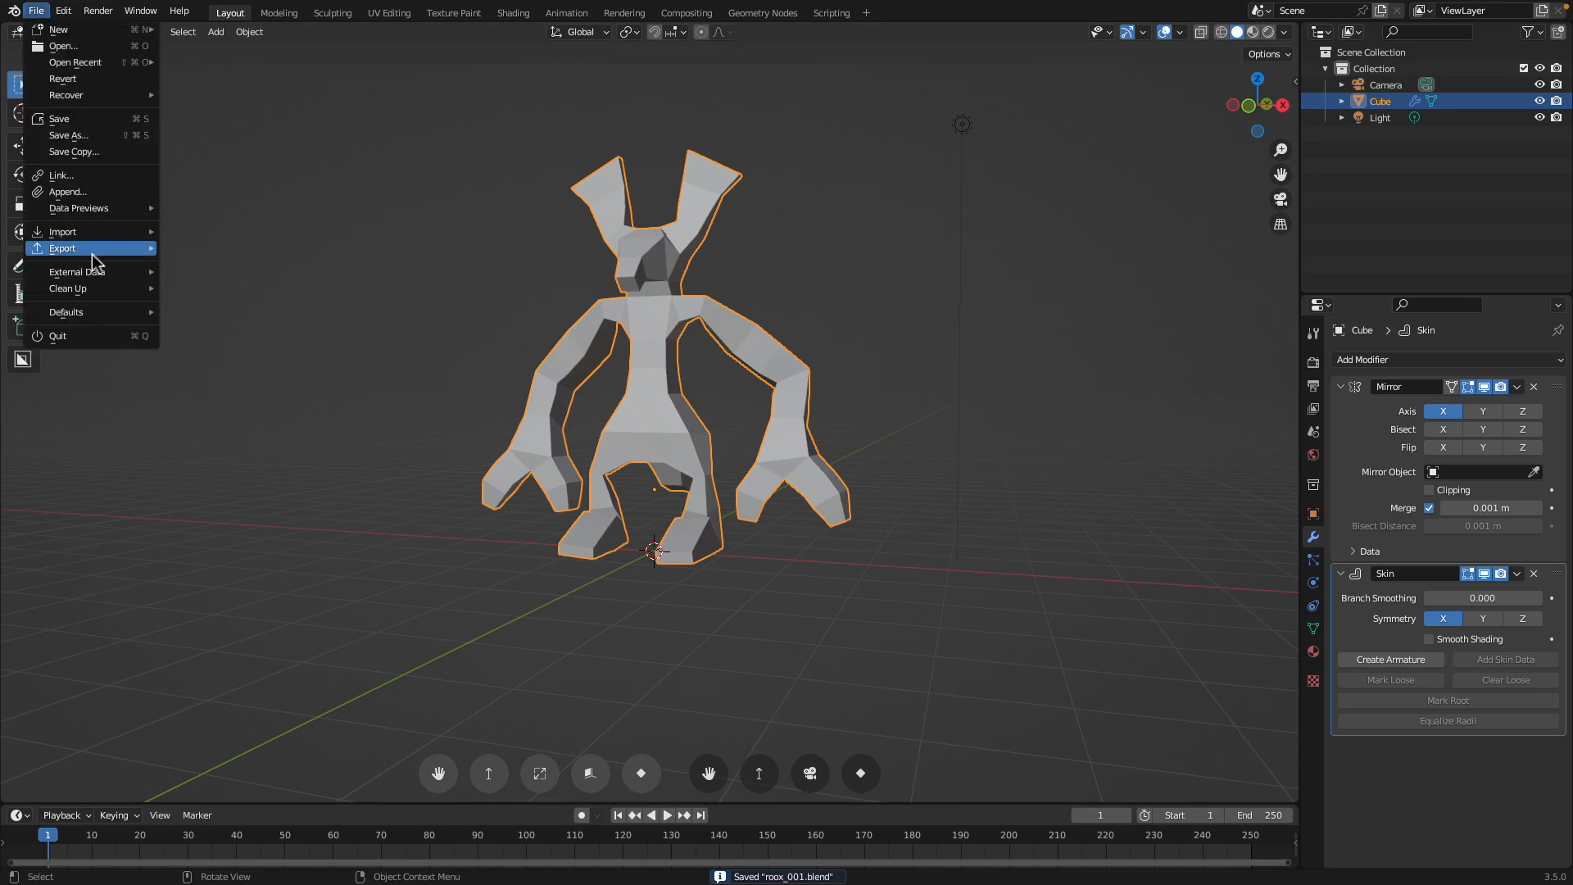
mouse_move(96, 249)
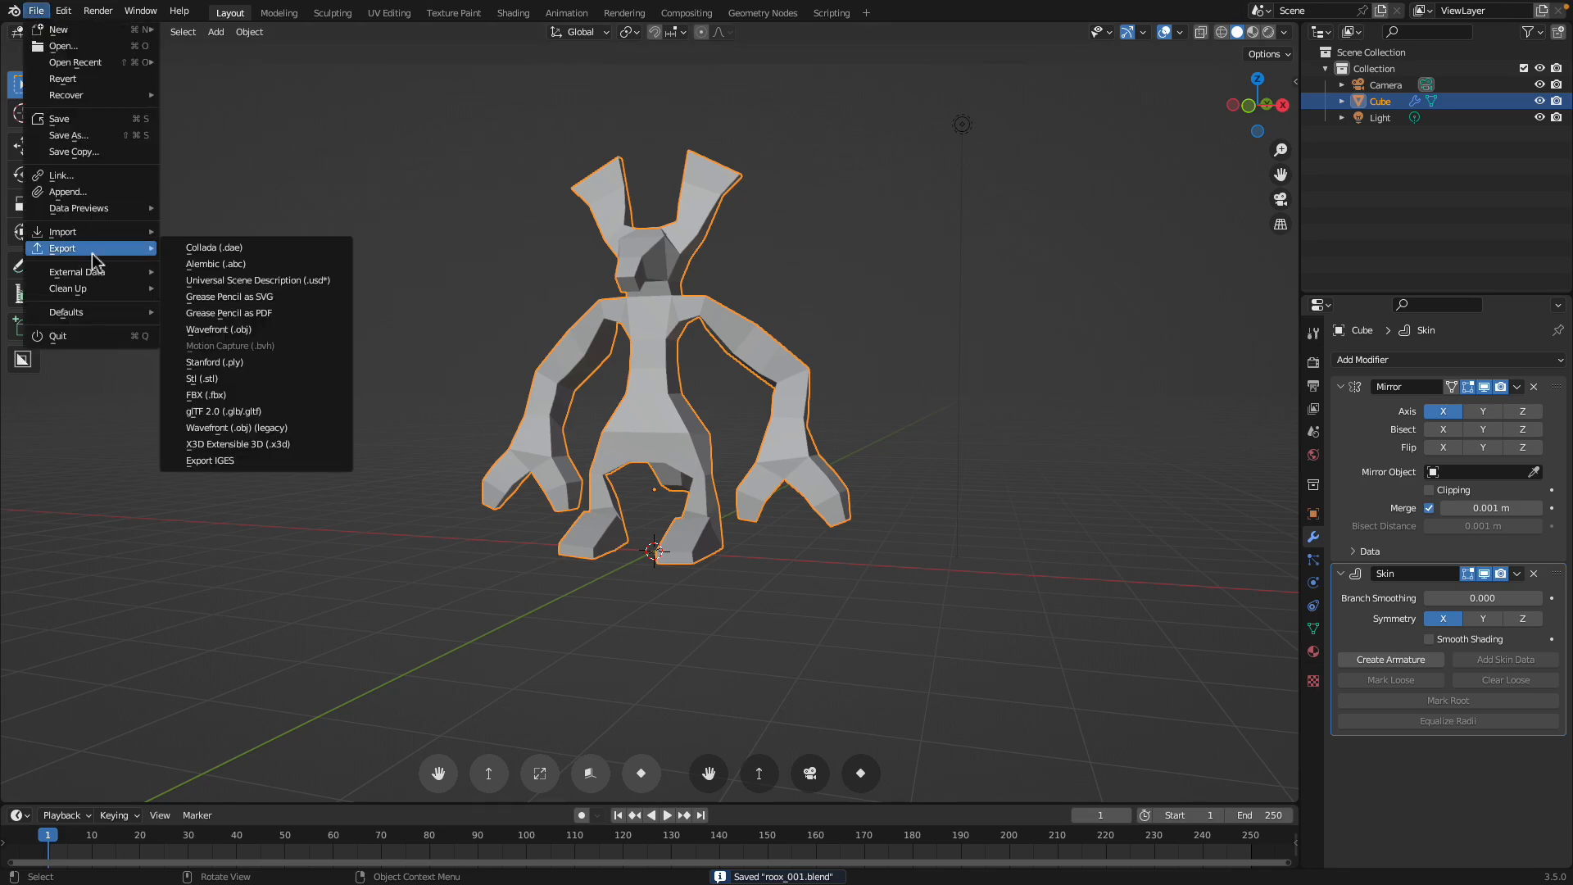
left_click(230, 464)
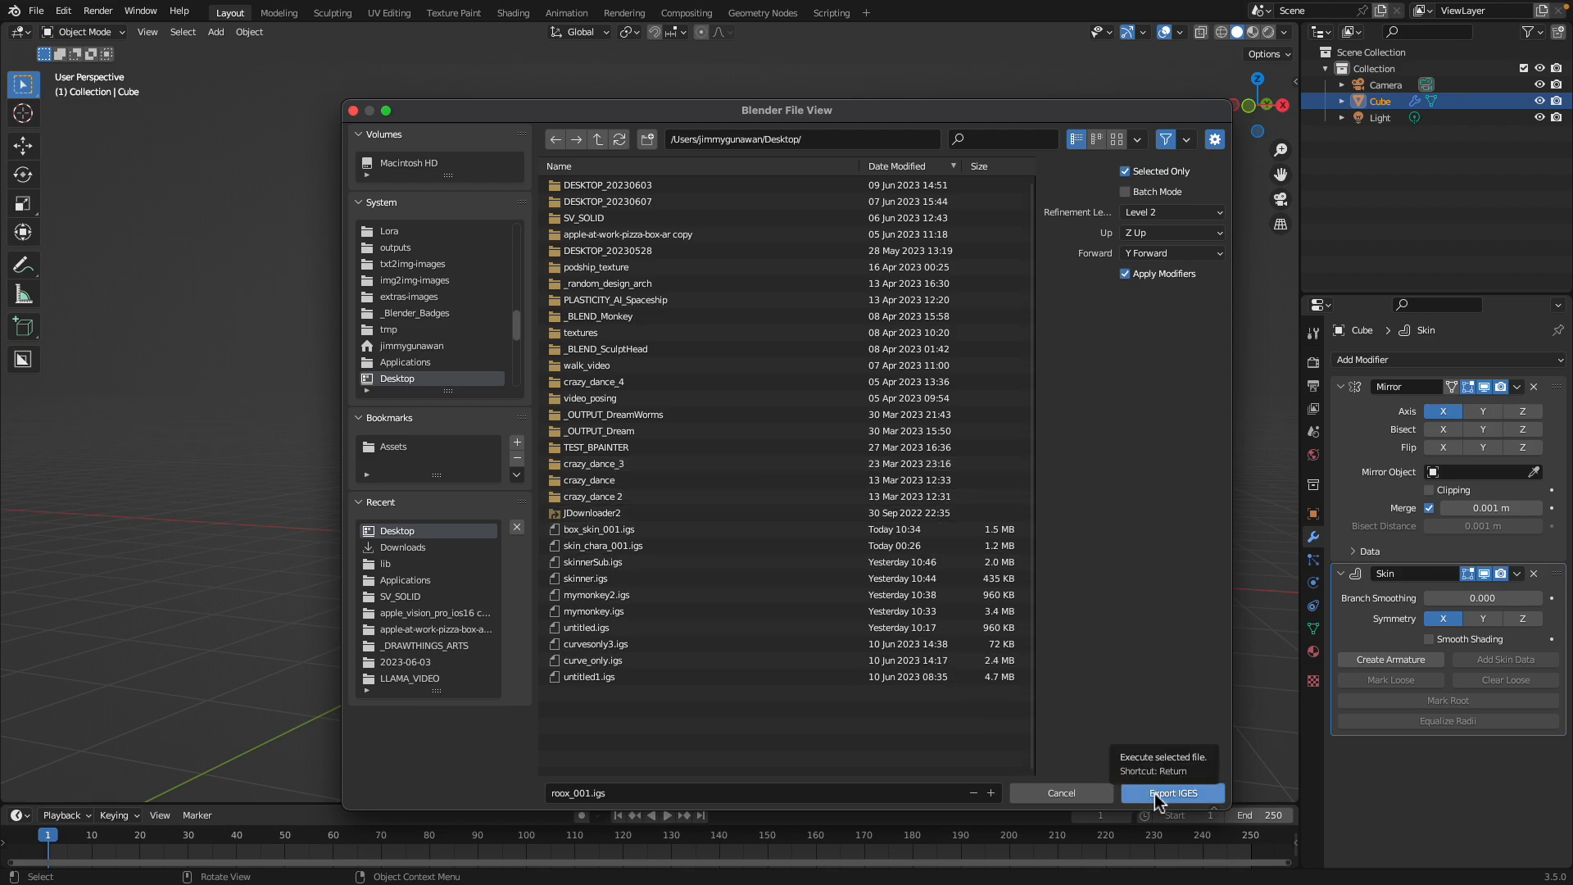
left_click(1172, 213)
left_click(1157, 236)
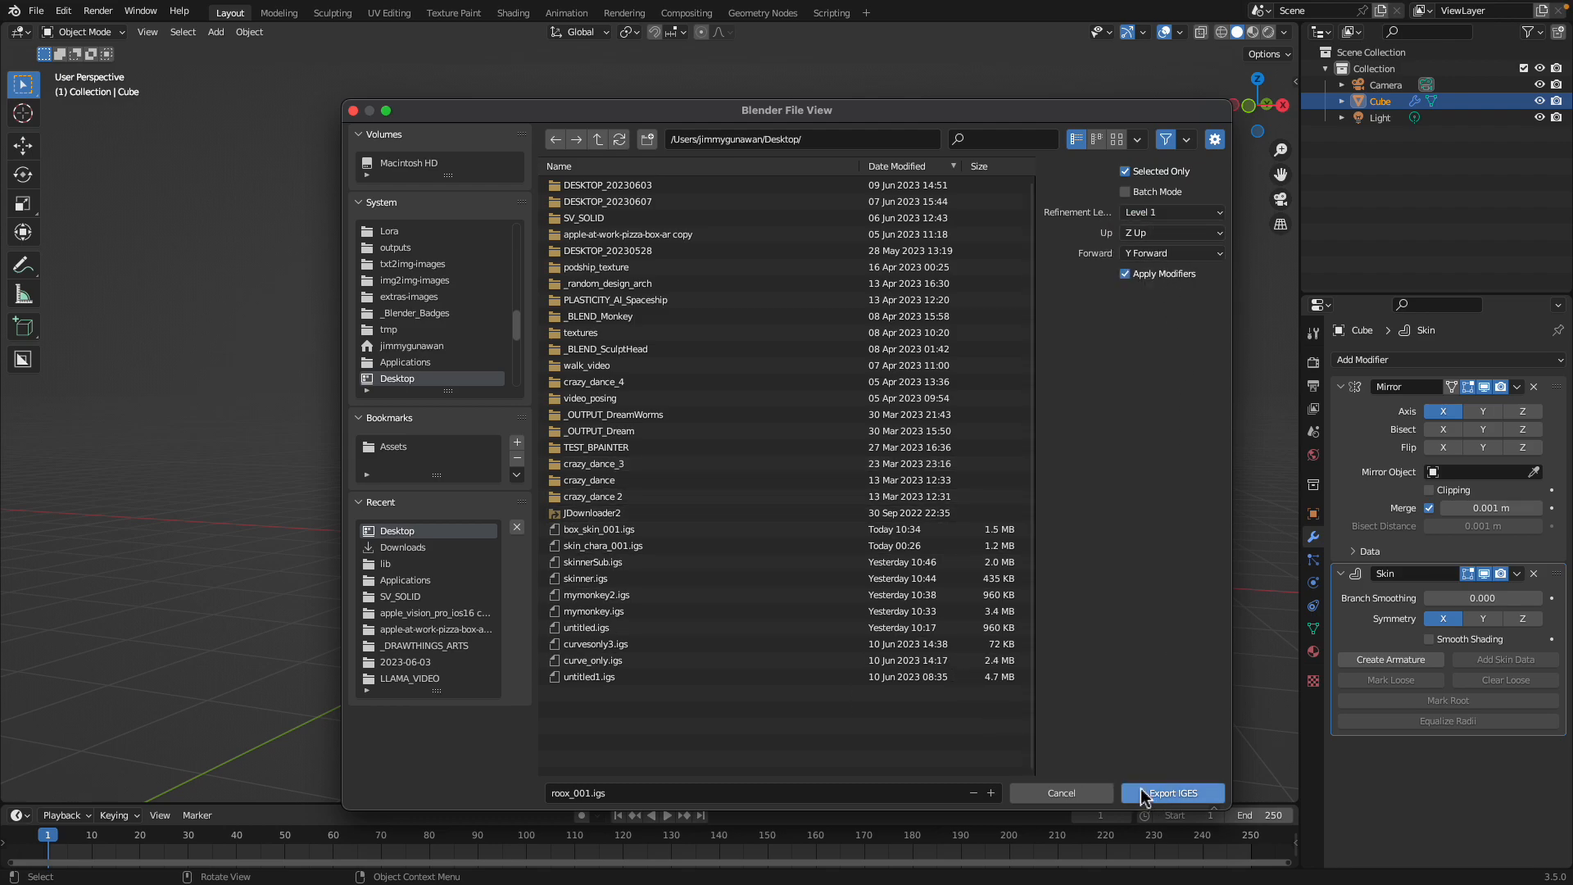
left_click(1158, 794)
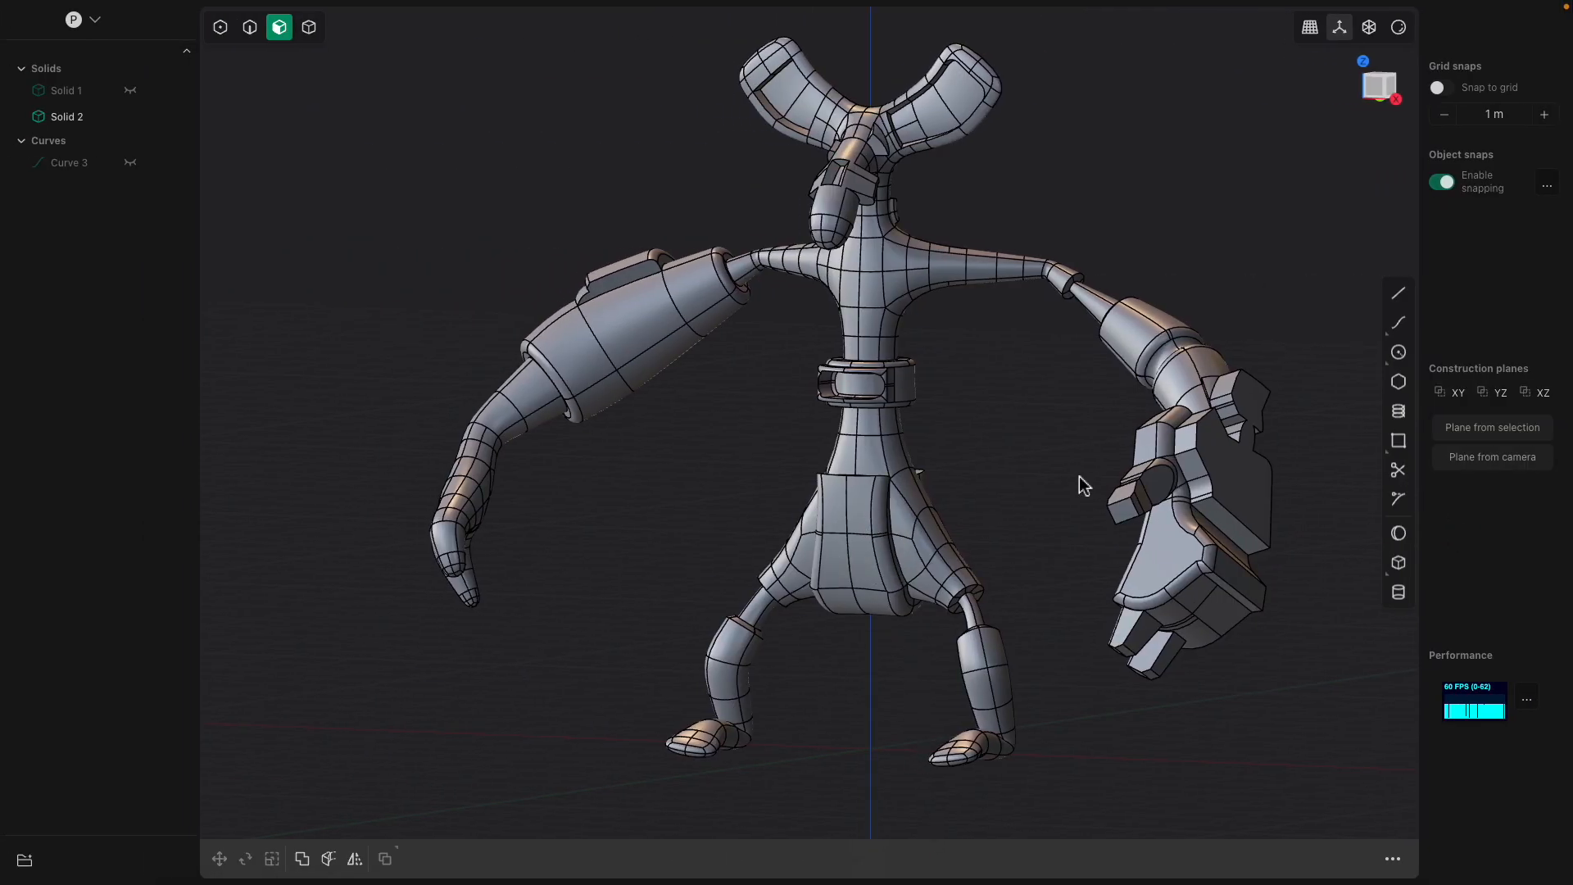
- Switch to Plasticity and start a new document
key("ctrl+n")
left_click(747, 324)
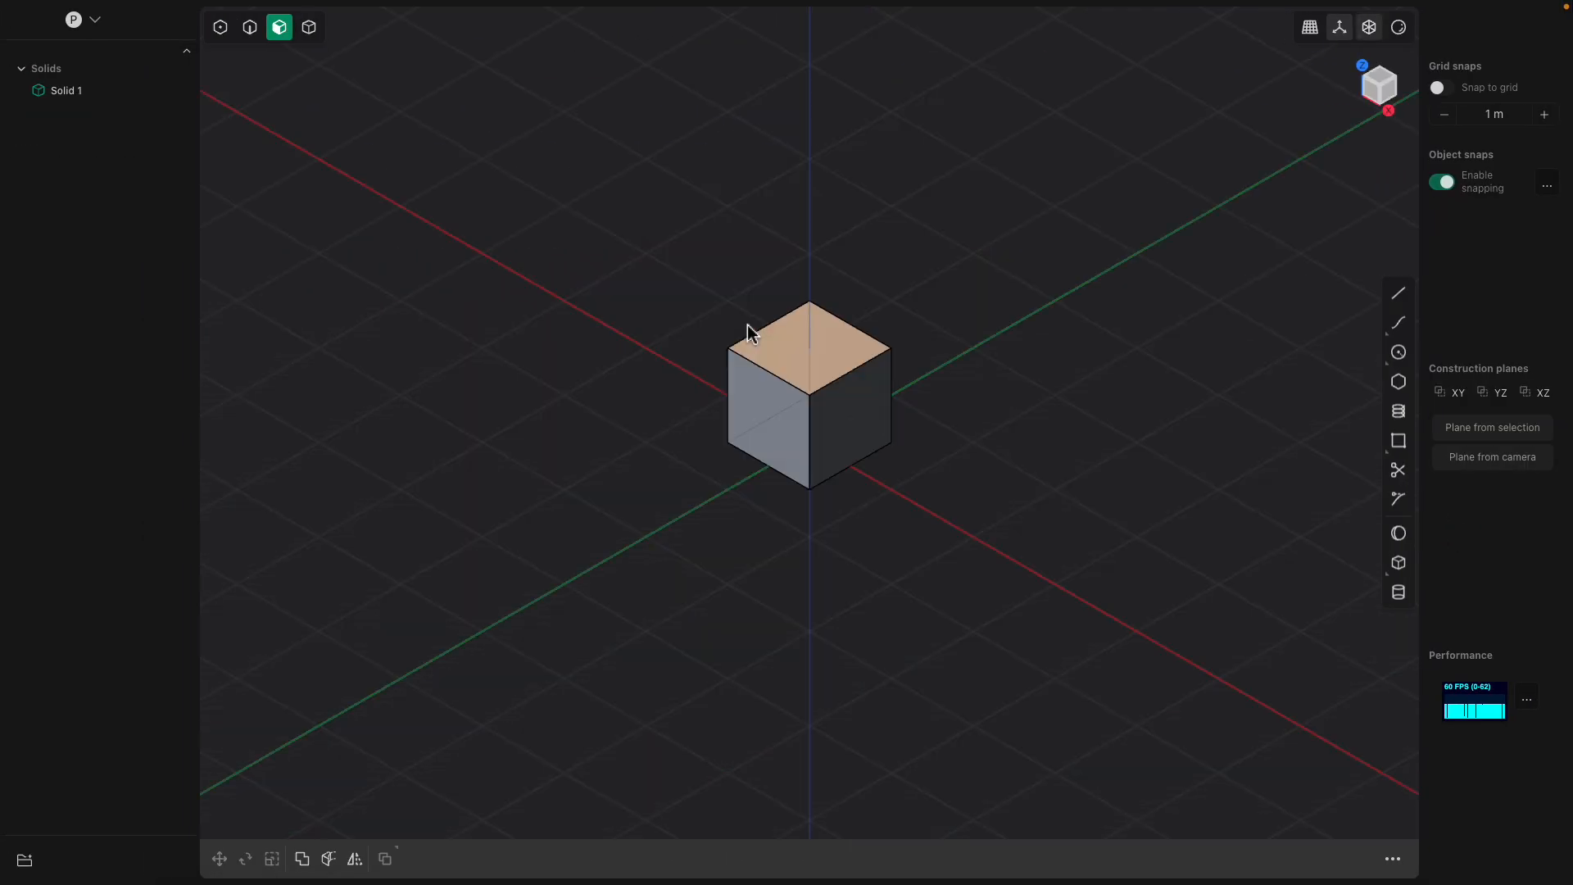
- Switch to FreeCAD and open roox_001.igs from the Desktop
key("ctrl+Left")
mouse_move(1036, 873)
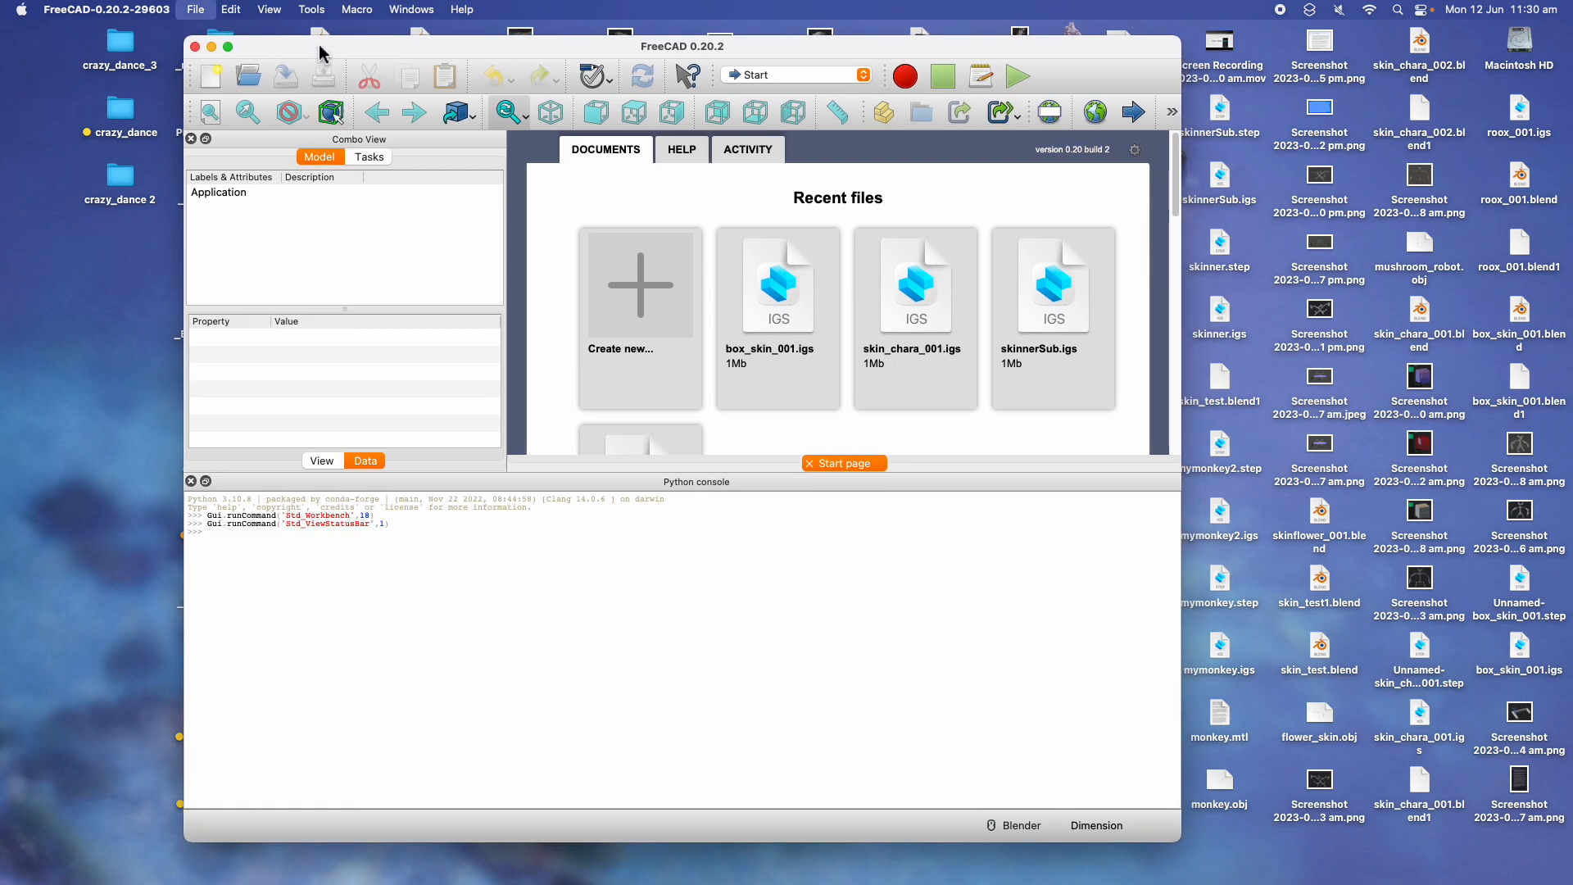
key("super+o")
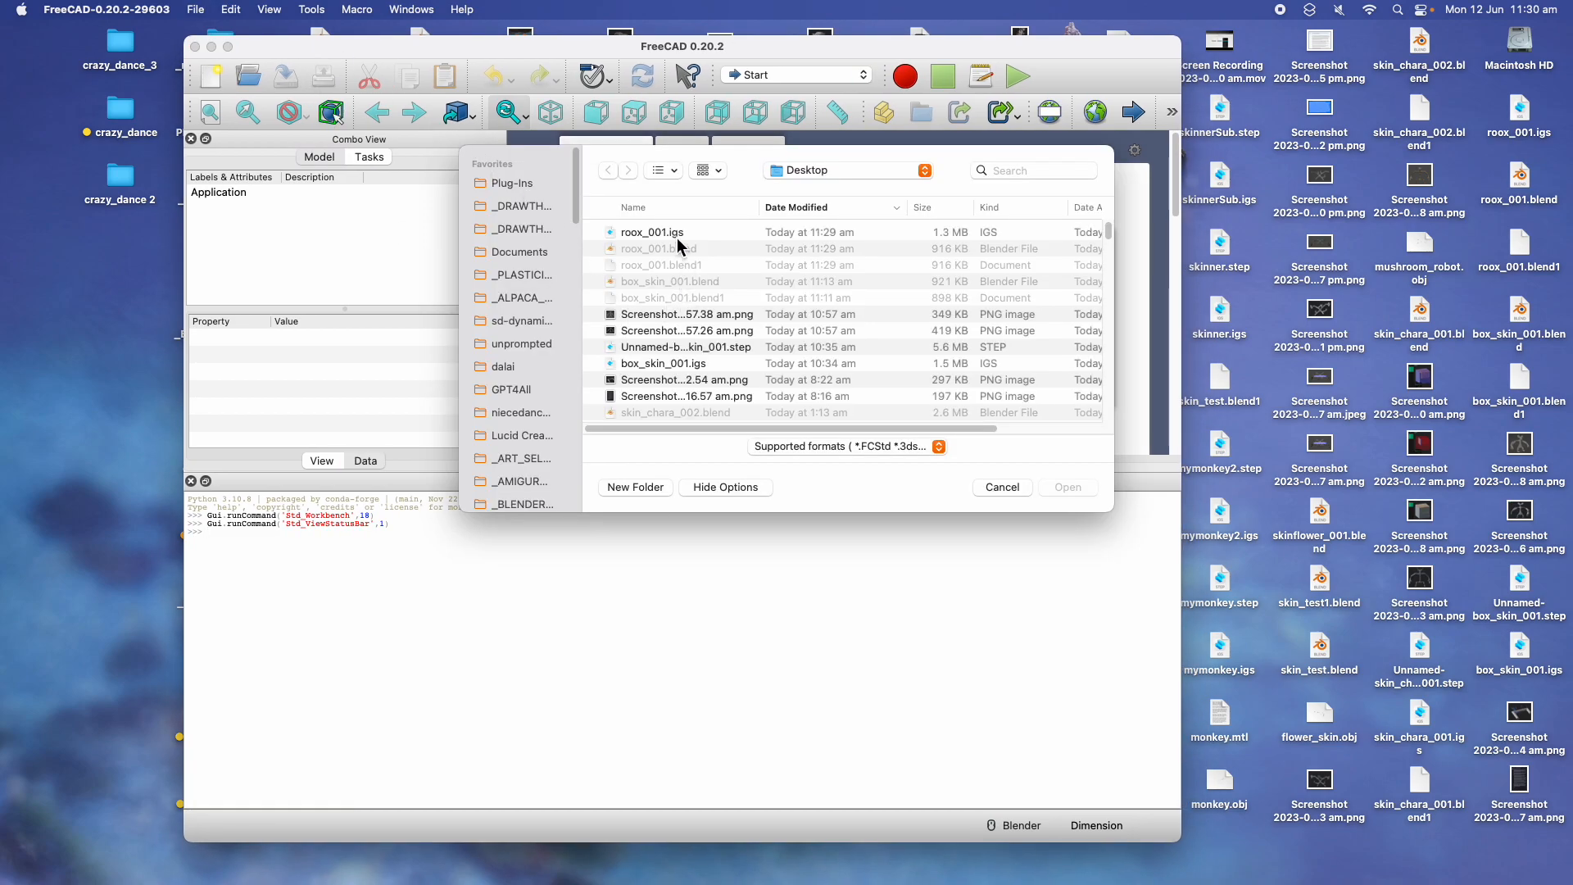
left_click(678, 235)
left_click(1068, 487)
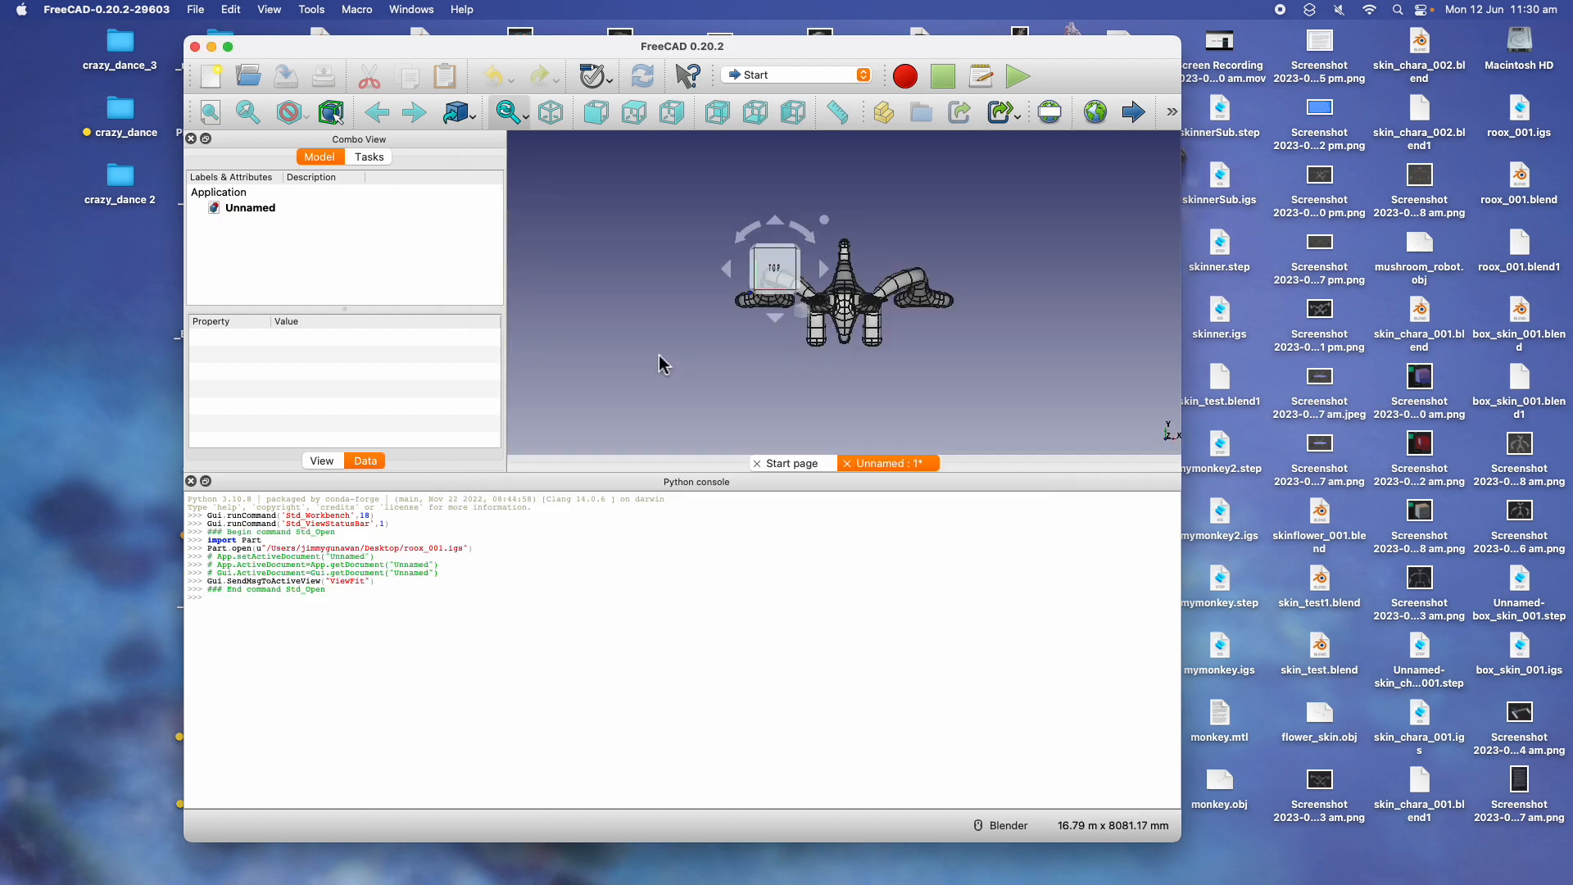
middle_click_drag(672, 257, 742, 213)
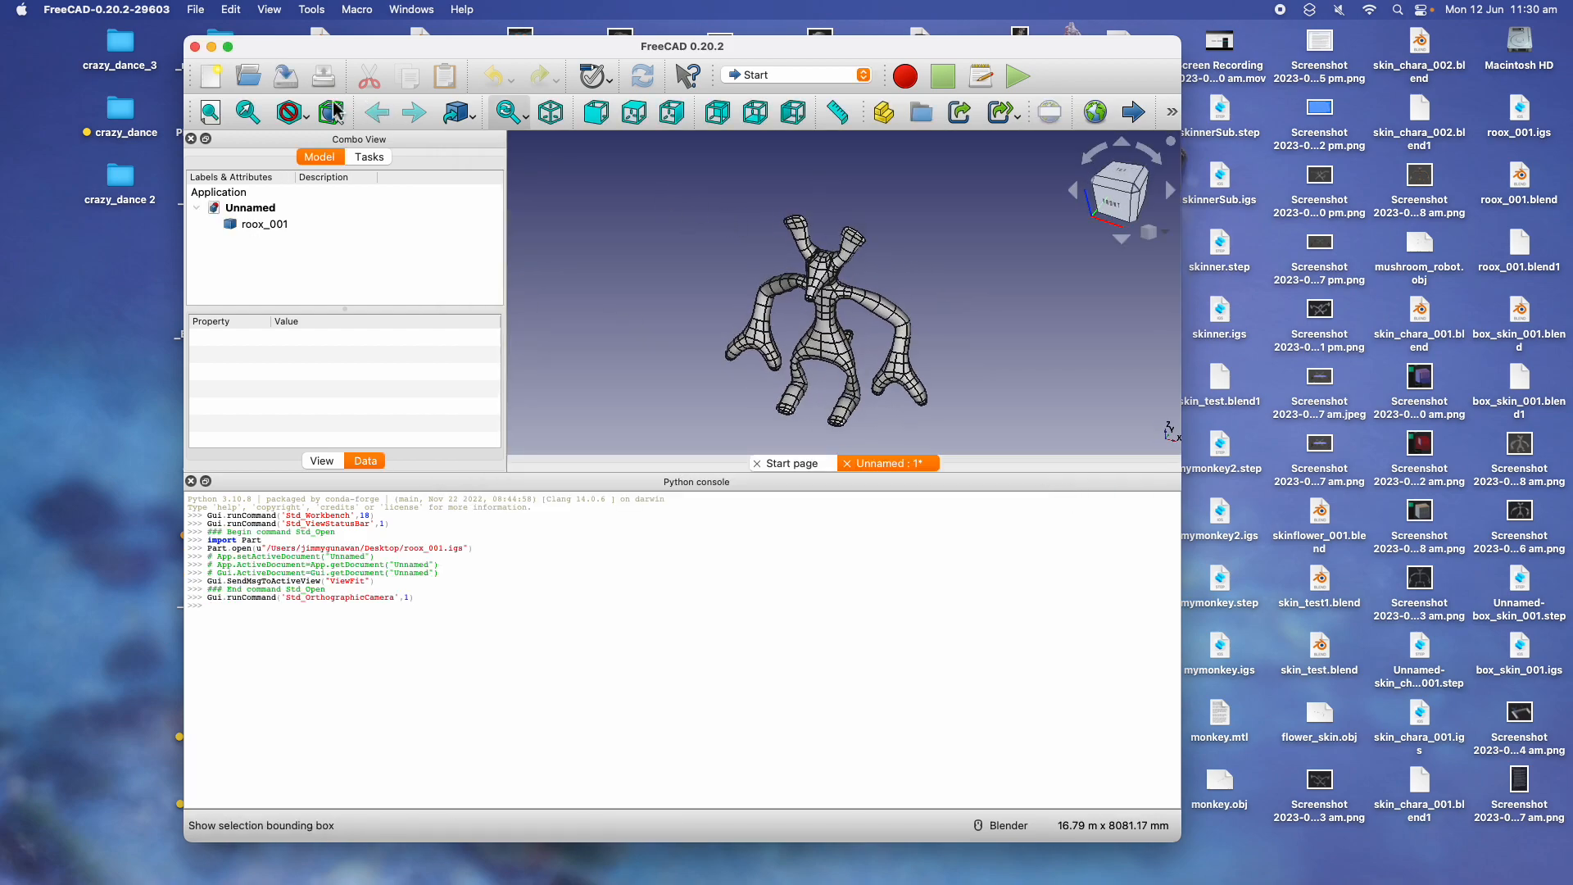
- Export the roox_001 object to the Desktop as Unnamed-roox_001.step in STEP with colors format
left_click(264, 224)
left_click(195, 9)
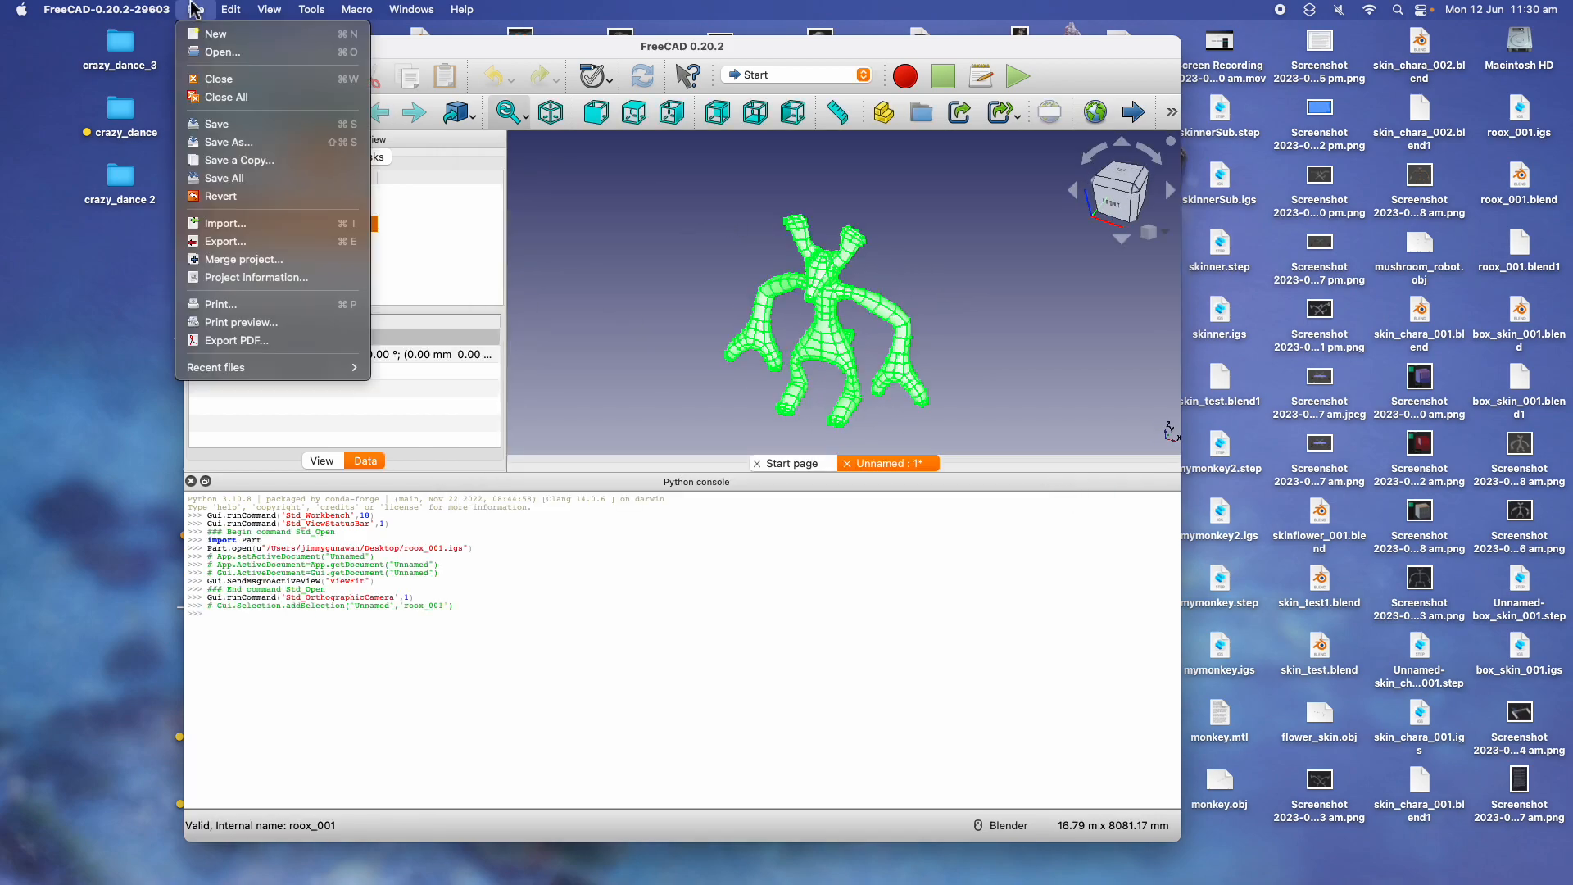
left_click(246, 245)
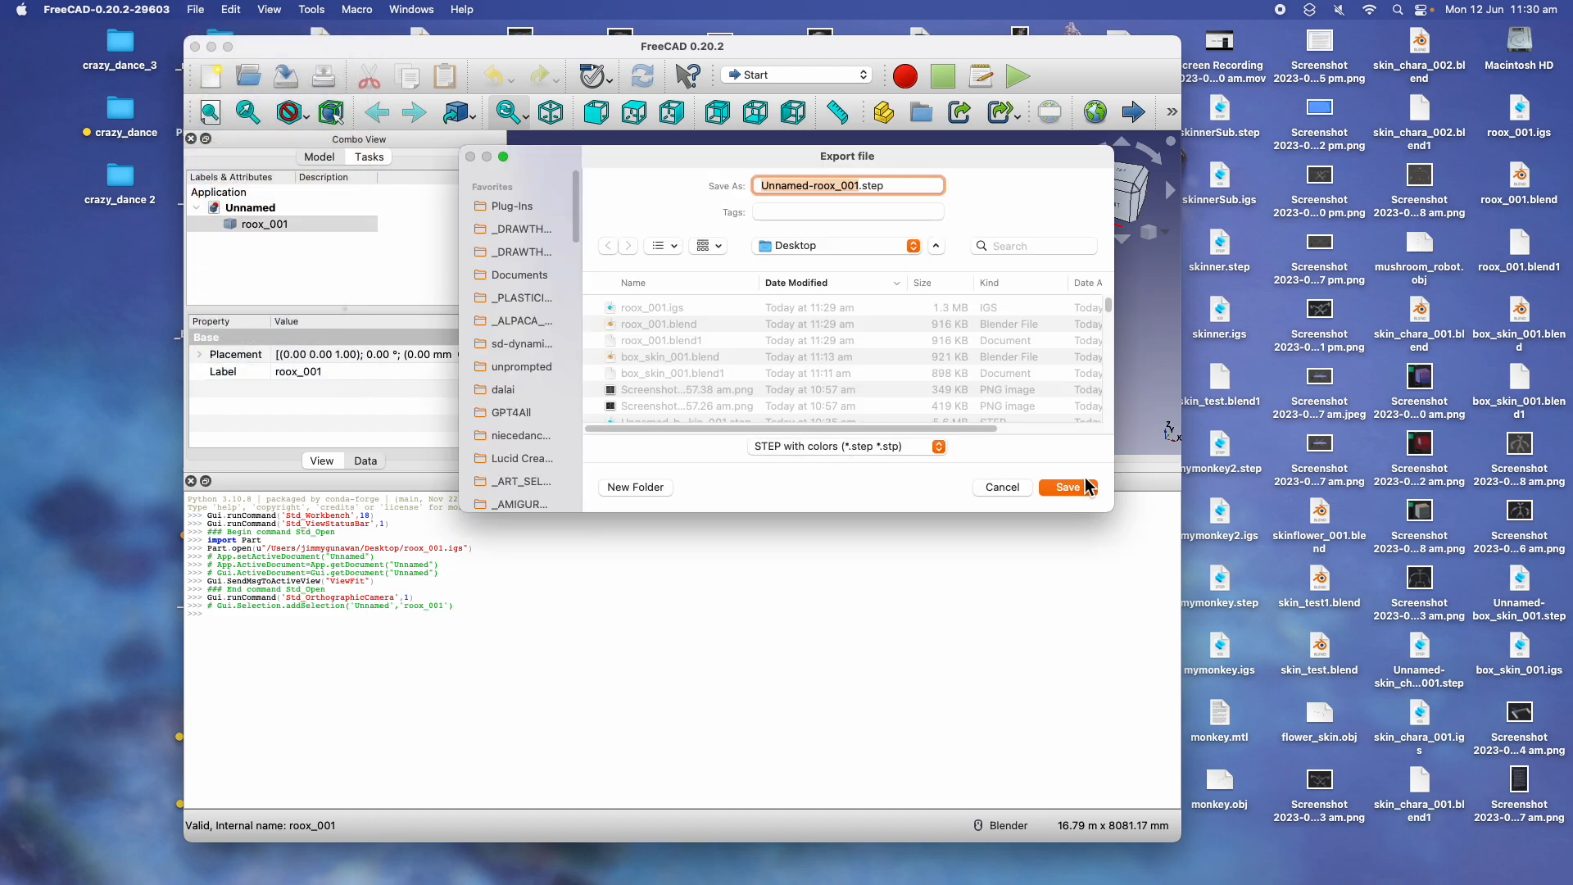
left_click(1068, 487)
left_click_drag(734, 54, 781, 51)
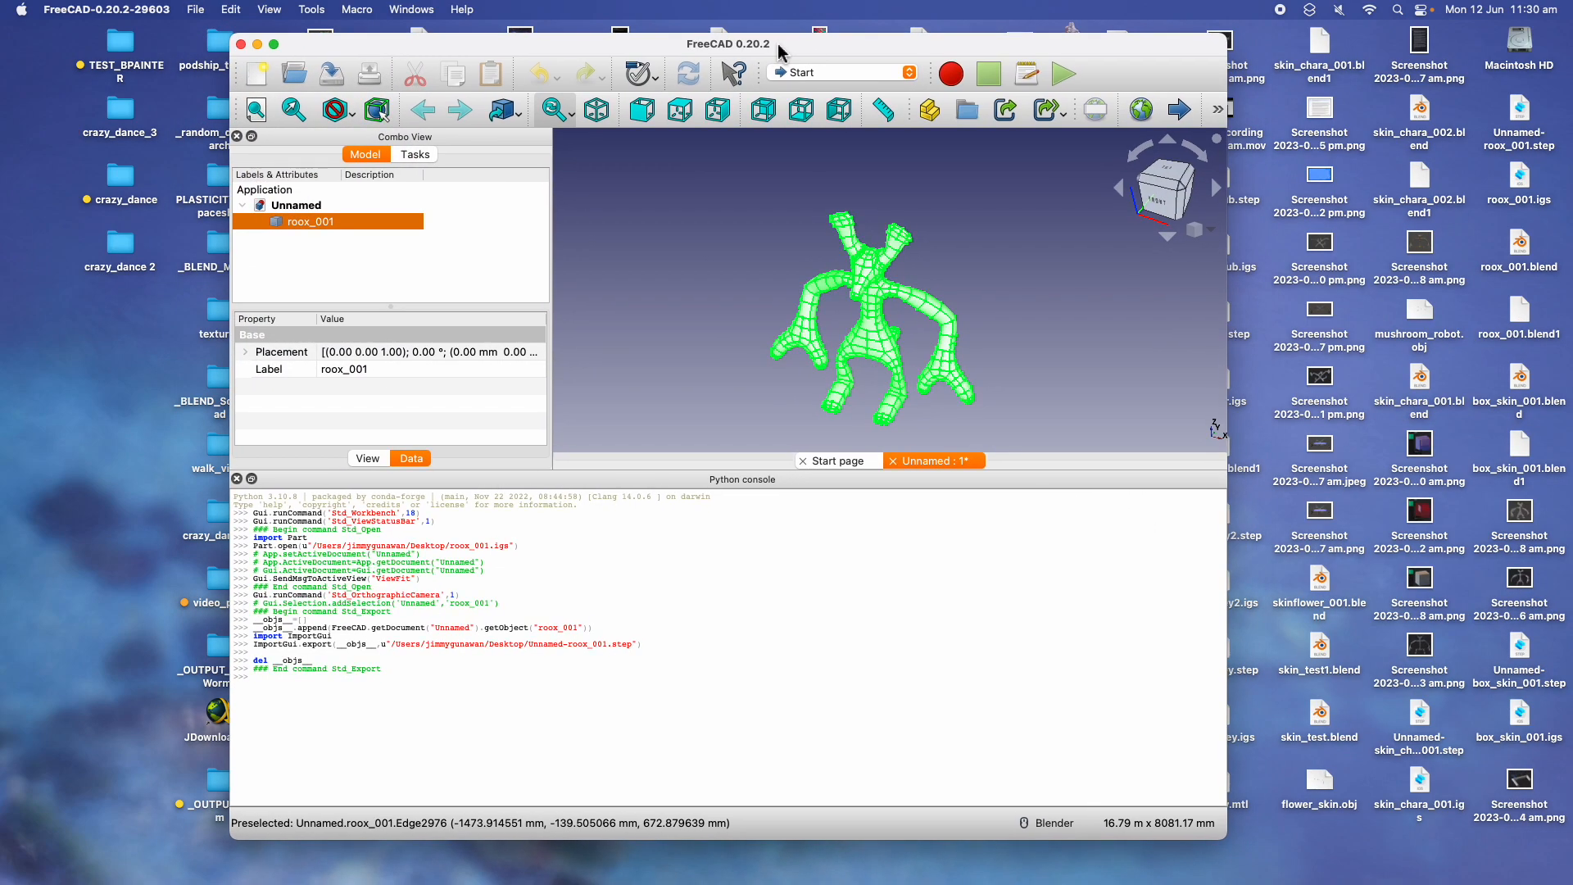
- Switch back to Plasticity and delete the default cube
mouse_move(915, 870)
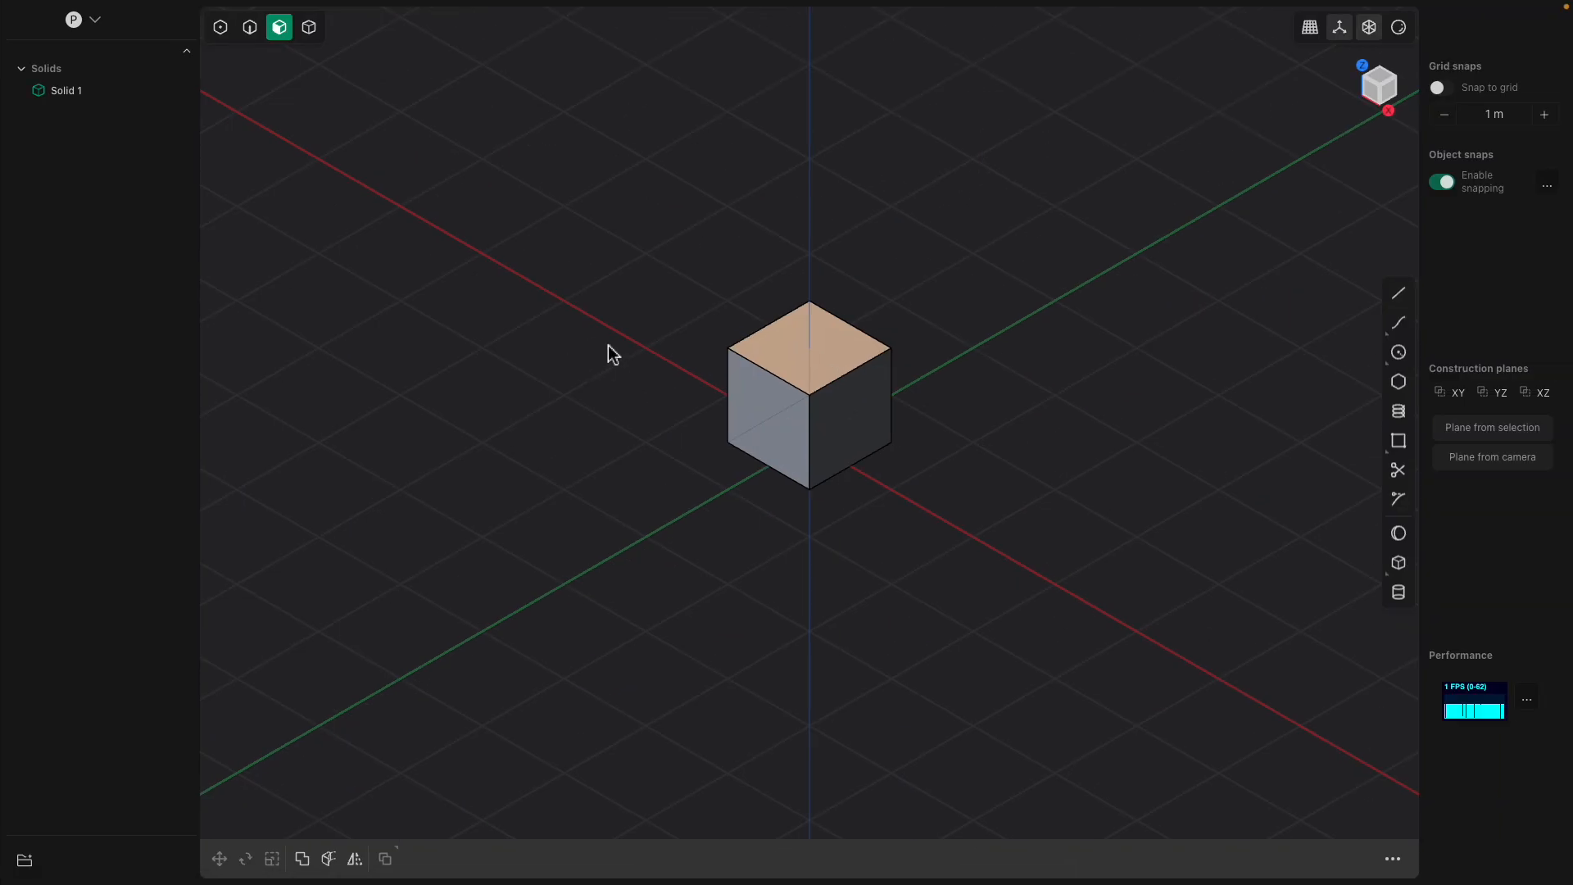
key("super+a")
key("Delete")
- Import Unnamed-roox_001.step from the Desktop, keeping the default healing, merging and sewing options
type("f")
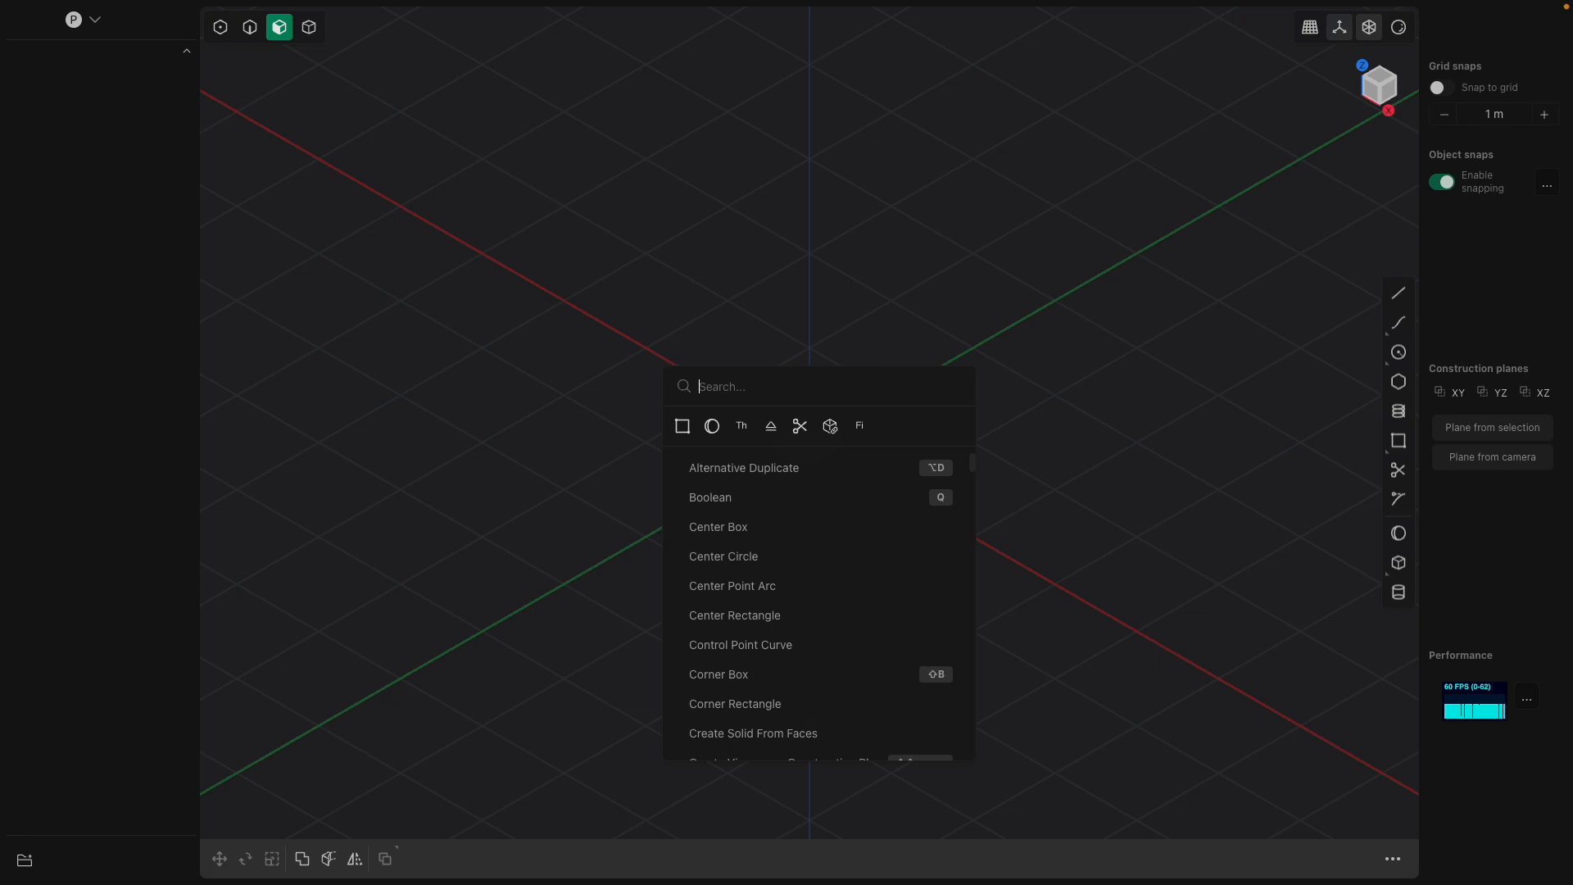
type("impo")
left_click(778, 434)
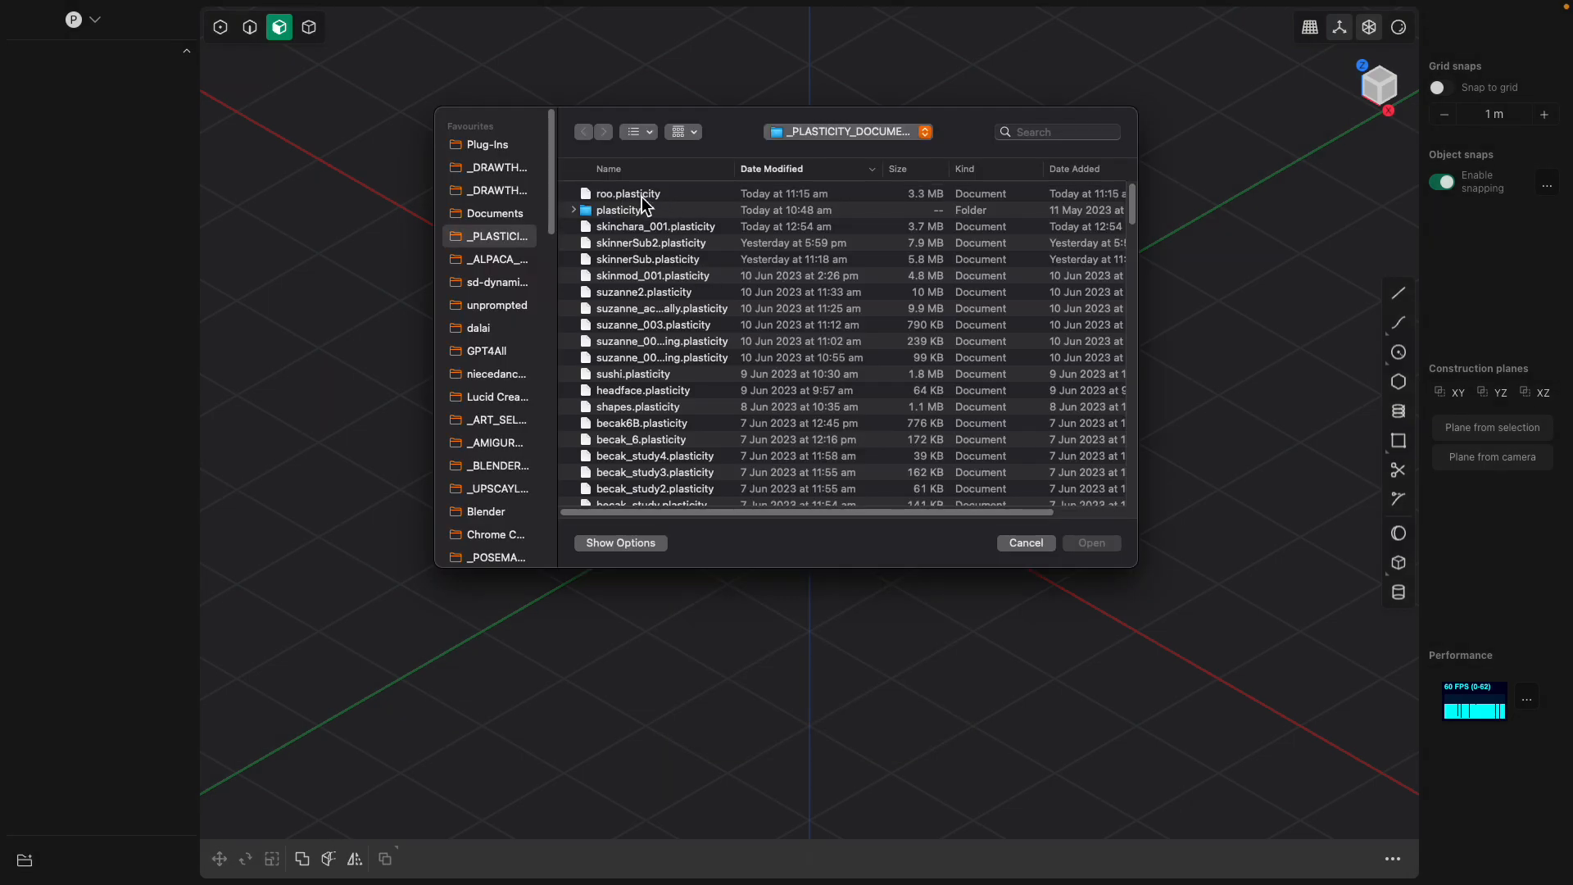
scroll(510, 477, "down", 10)
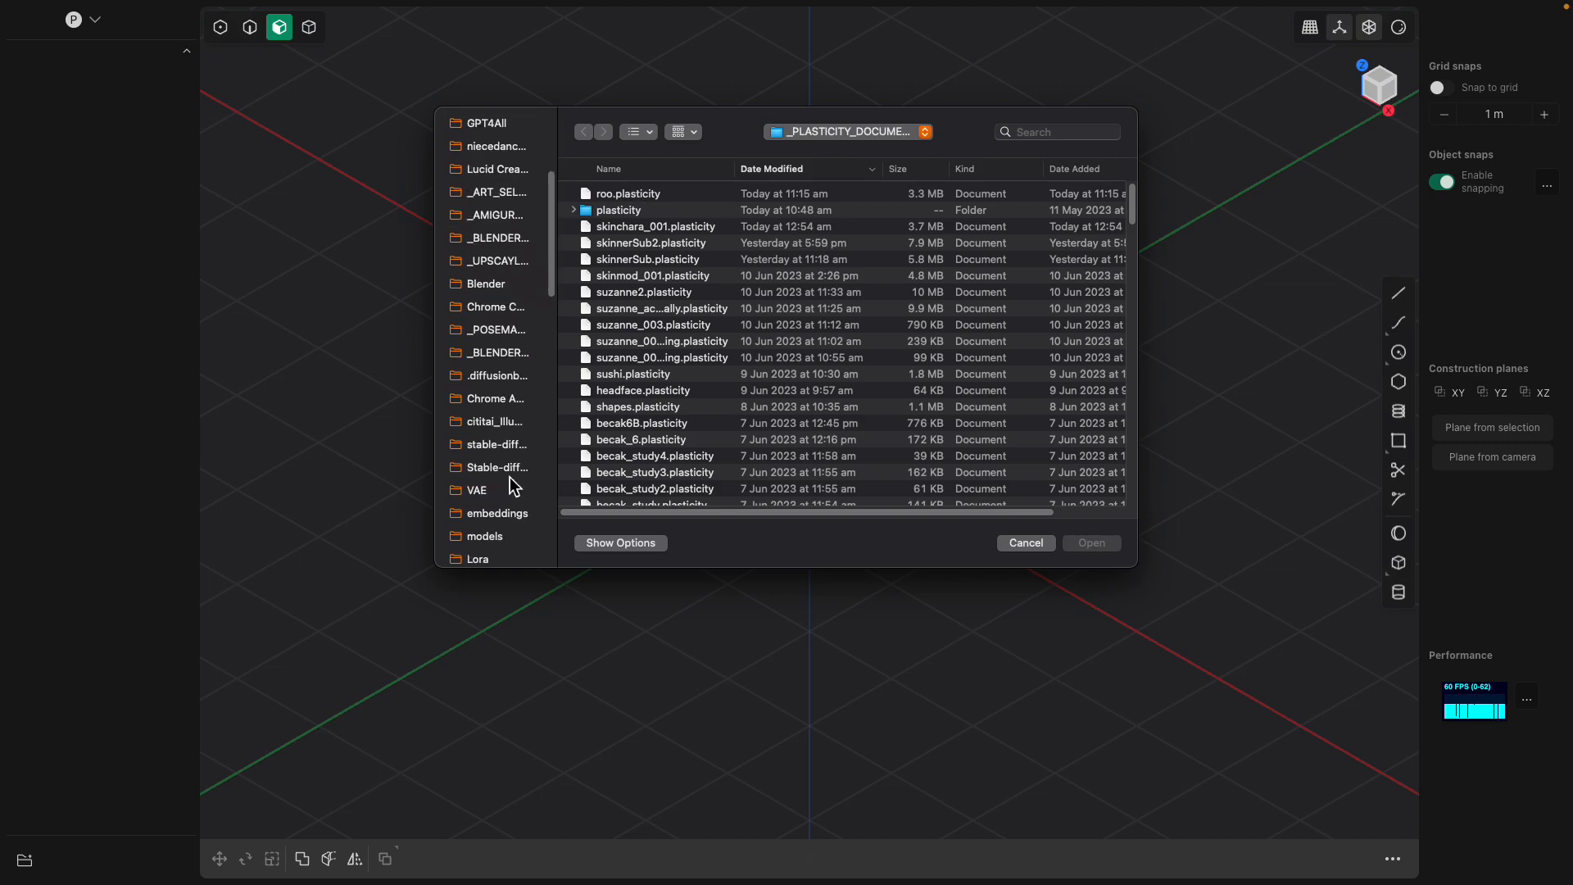
scroll(509, 485, "down", 10)
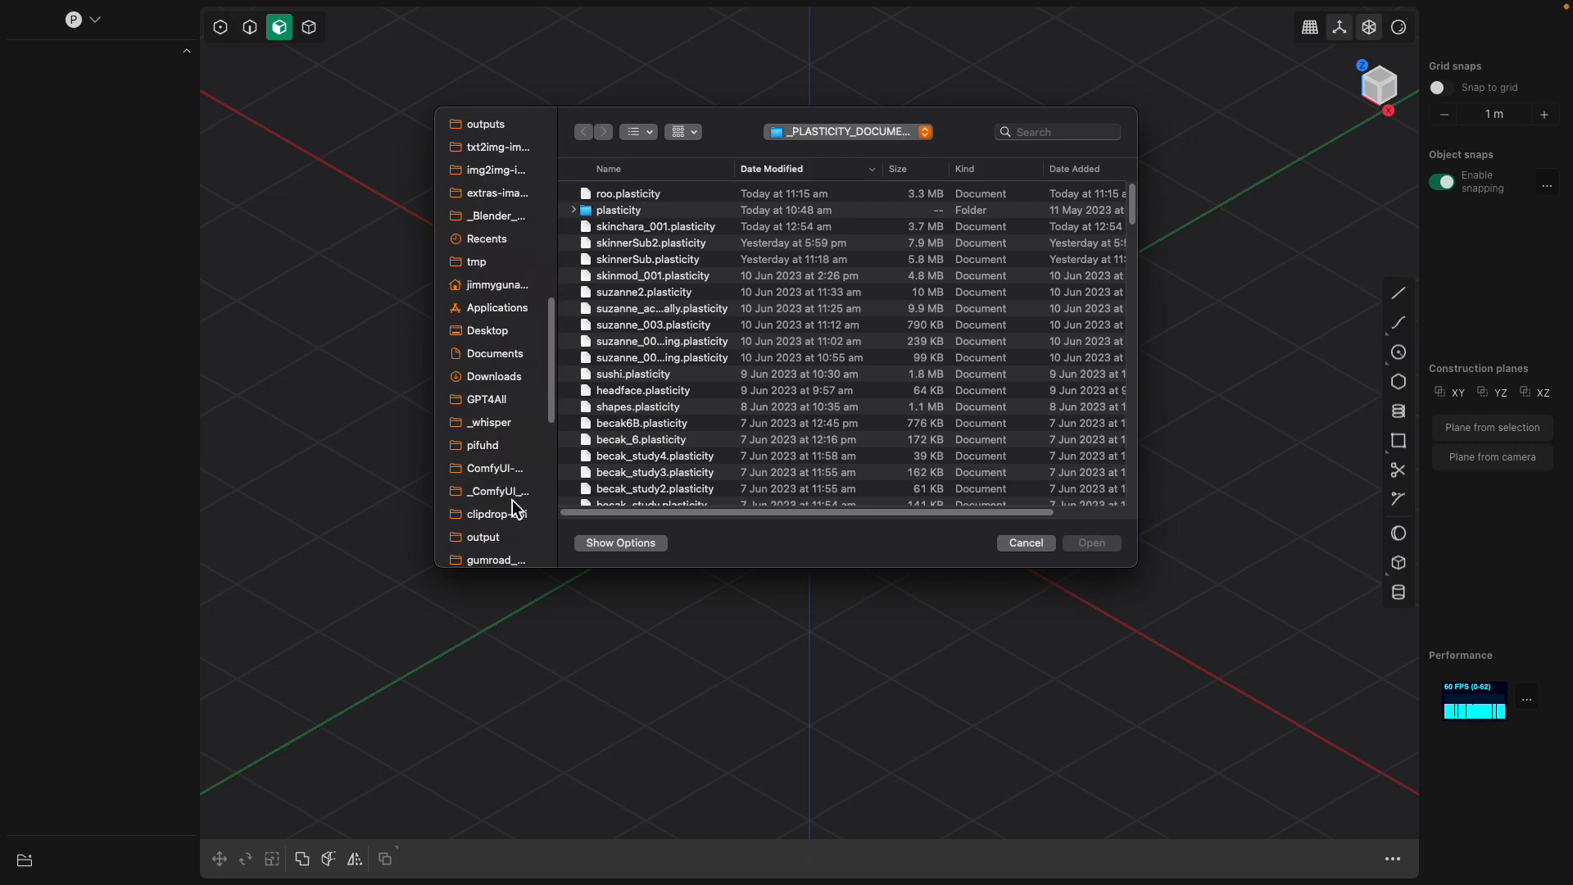
left_click(496, 331)
left_click(679, 197)
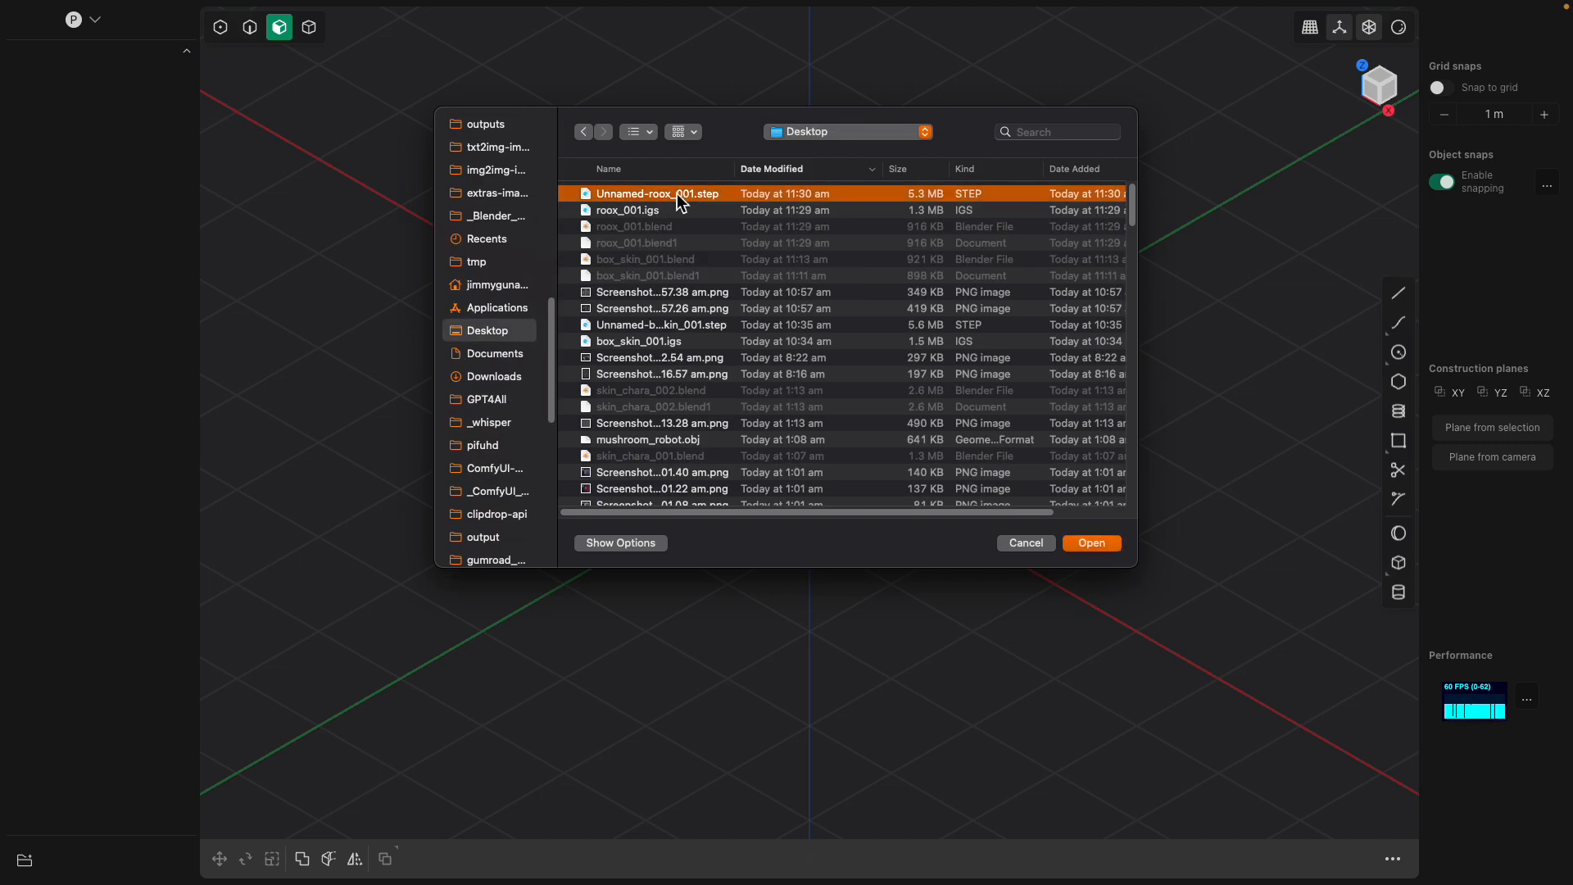
left_click(1092, 543)
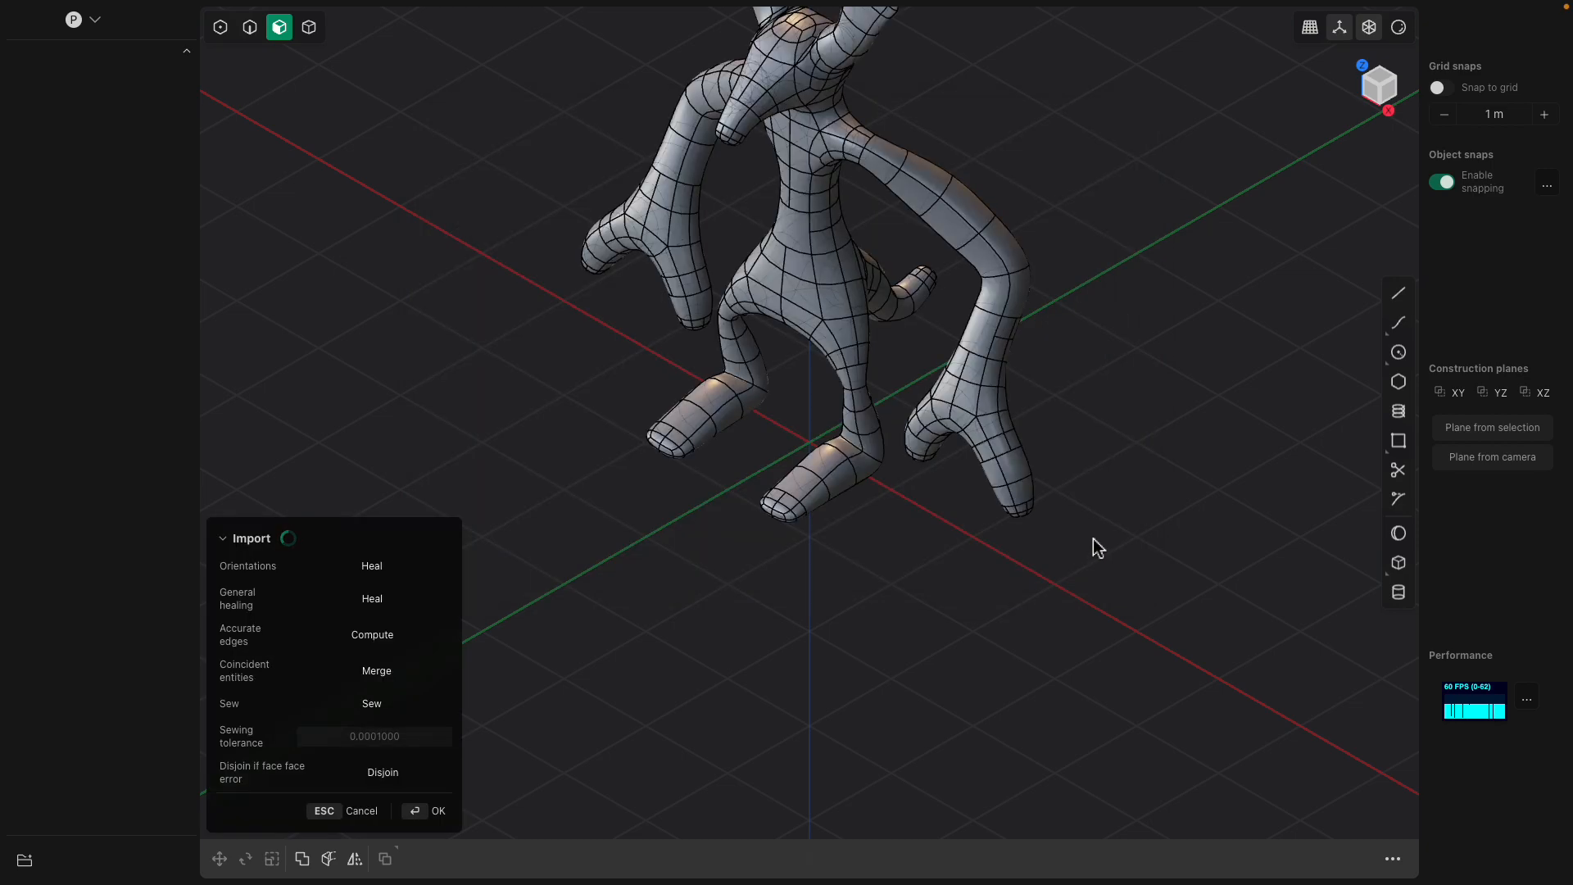
middle_click_drag(804, 283, 849, 247)
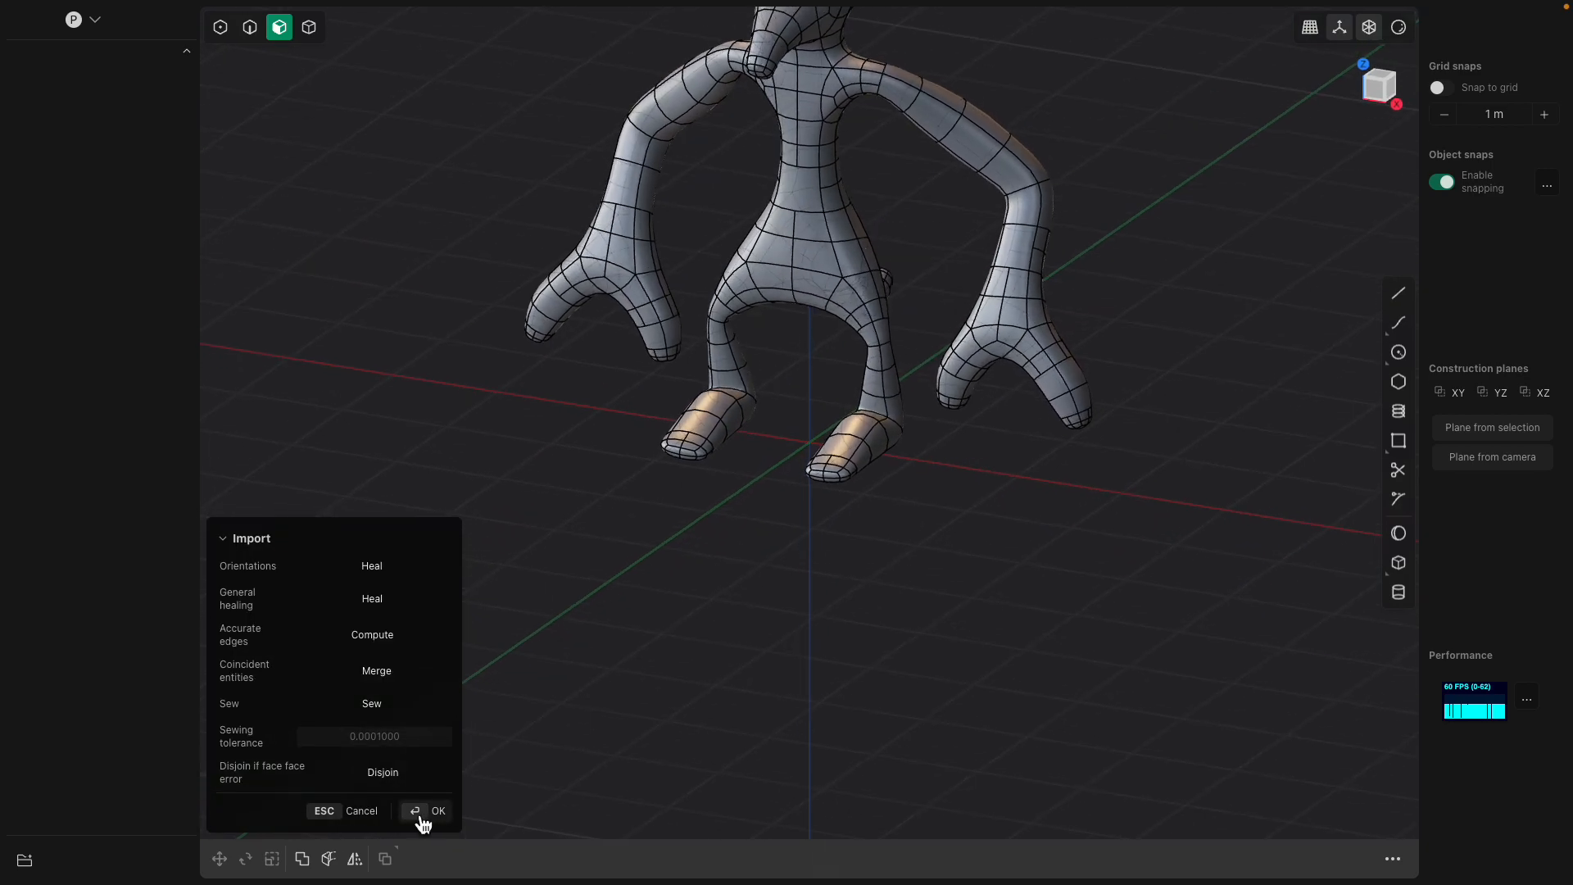
left_click(420, 820)
- Save the imported creature as a roxx .plasticity file in the Plasticity documents folder
scroll(642, 498, "down", 3)
mouse_move(768, 277)
middle_mouse_down("shift")
mouse_move(693, 461)
mouse_move(769, 284)
middle_mouse_up("shift")
left_click(769, 283)
middle_click_drag(621, 225, 671, 250)
key("super+s")
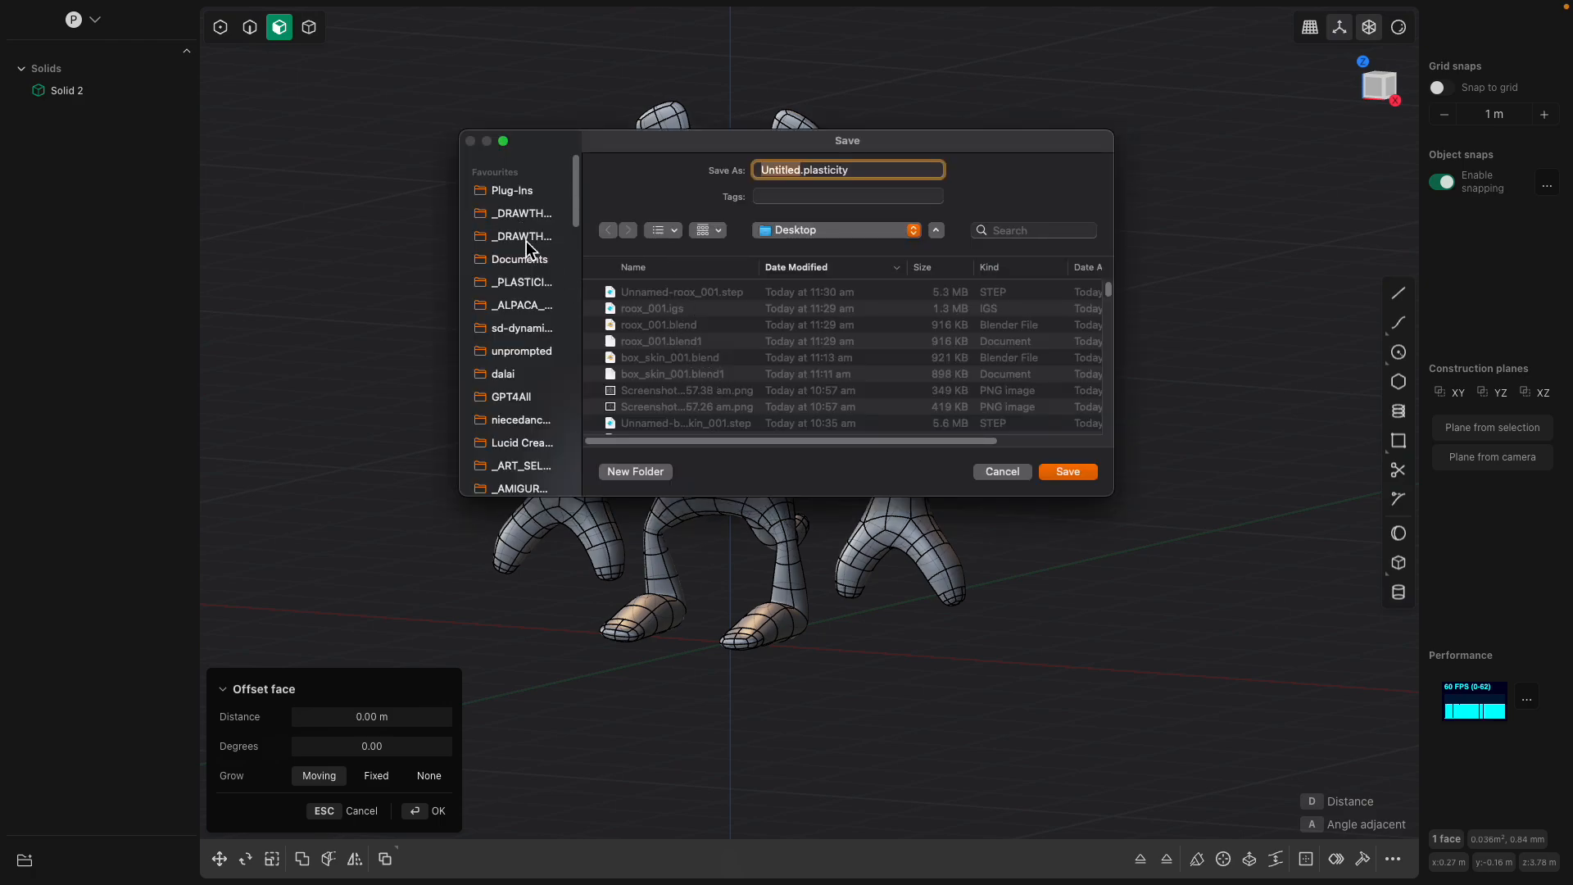
left_click(529, 284)
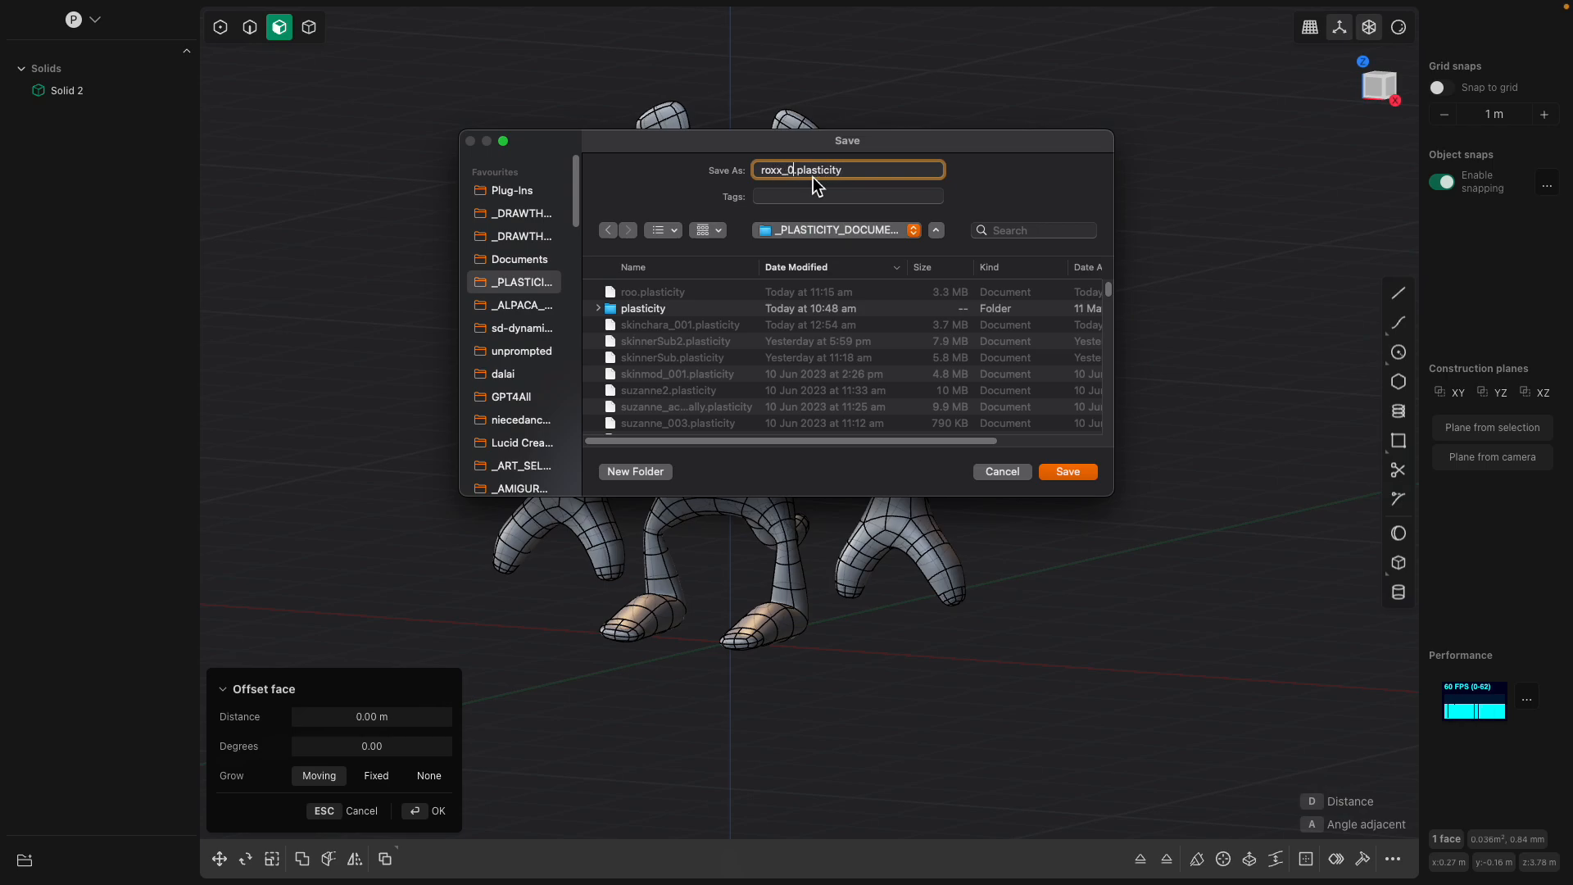
left_click(1062, 473)
- Offset the front waist face inward by about 0.1 m to form a recess
scroll(737, 434, "up", 3)
scroll(737, 413, "up", 5)
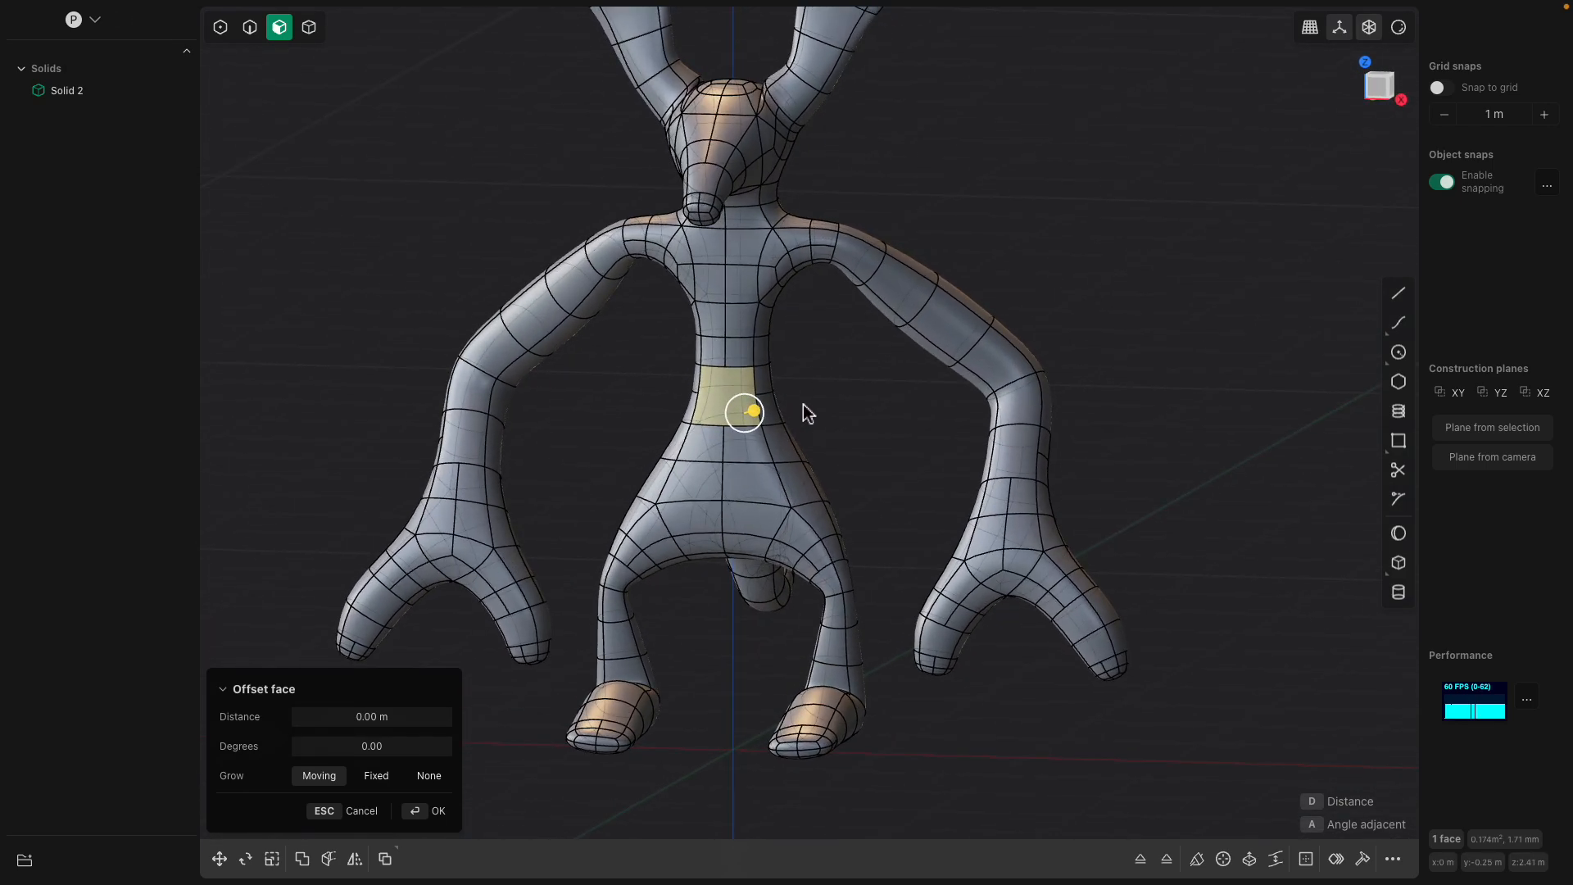
scroll(801, 415, "up", 5)
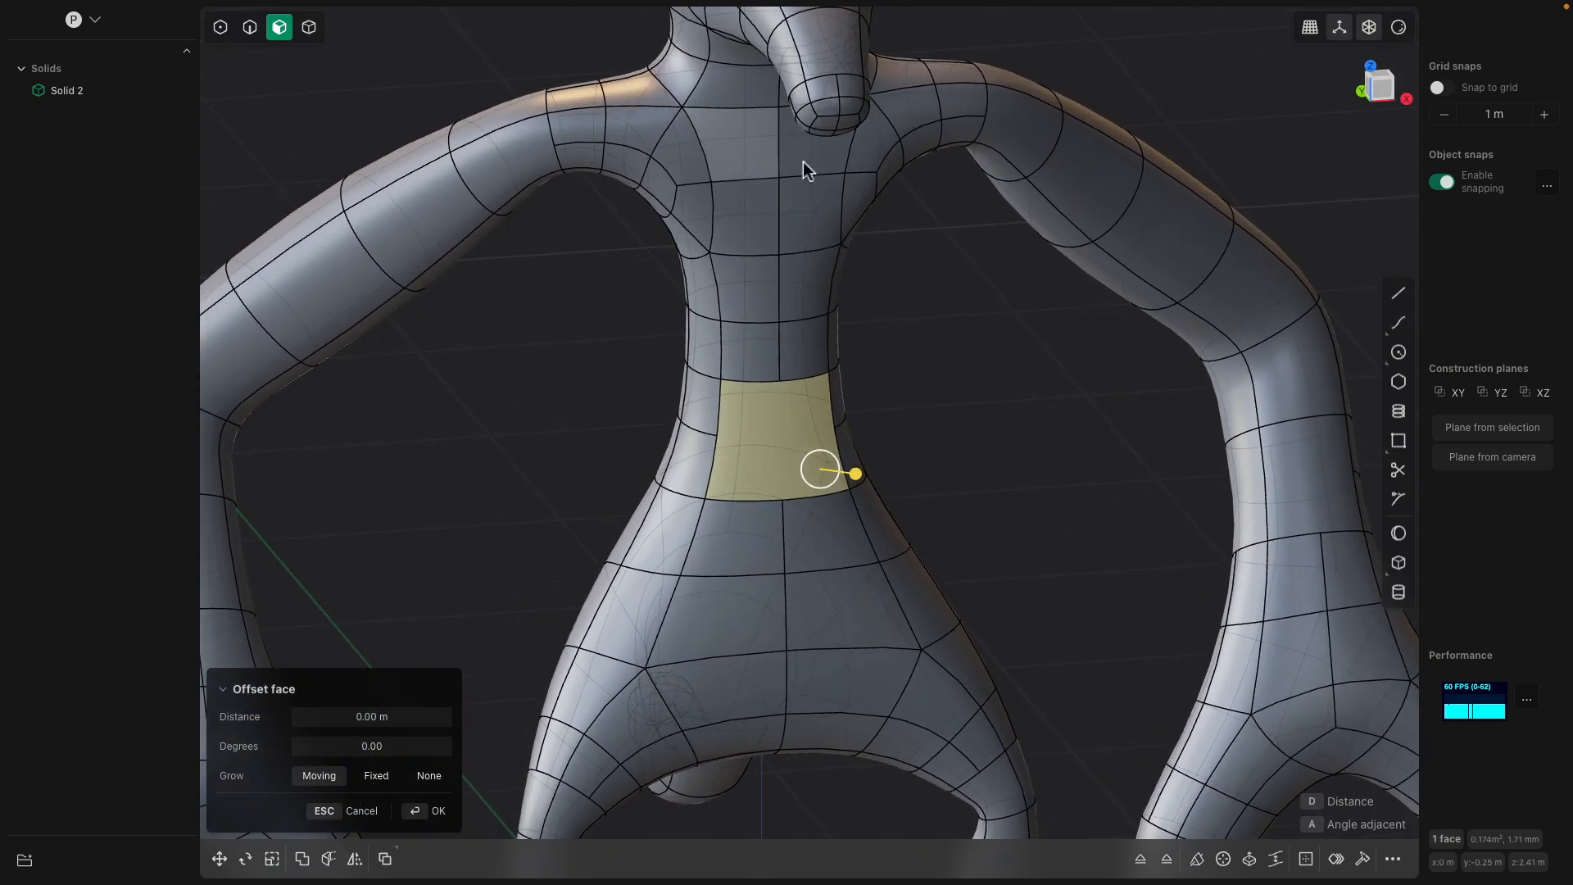
middle_click_drag(856, 425, 895, 523)
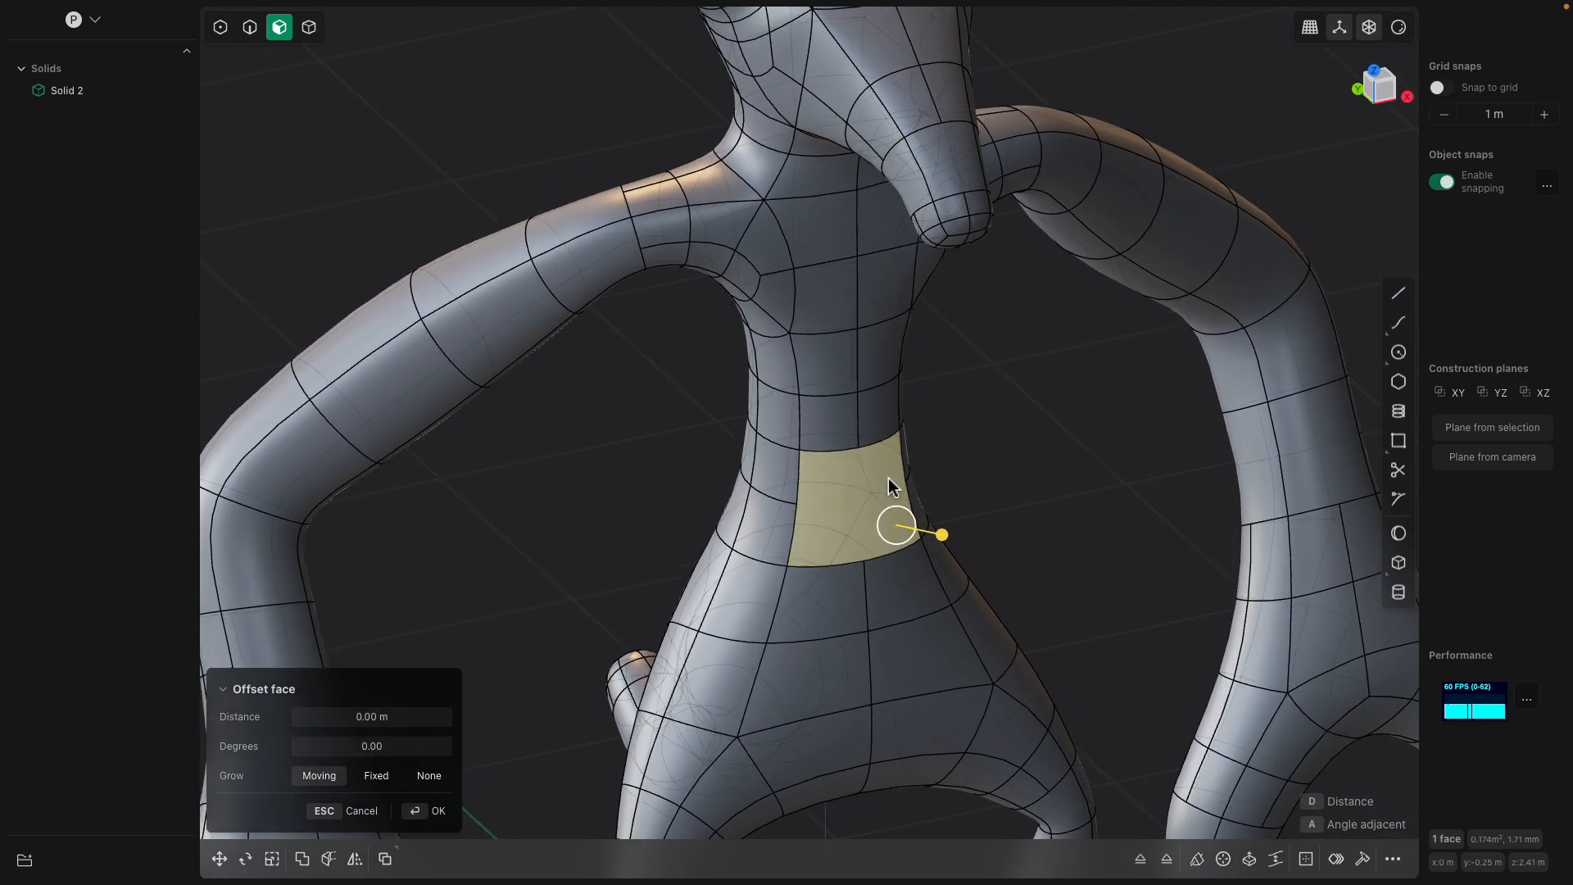
left_click_drag(942, 536, 920, 533)
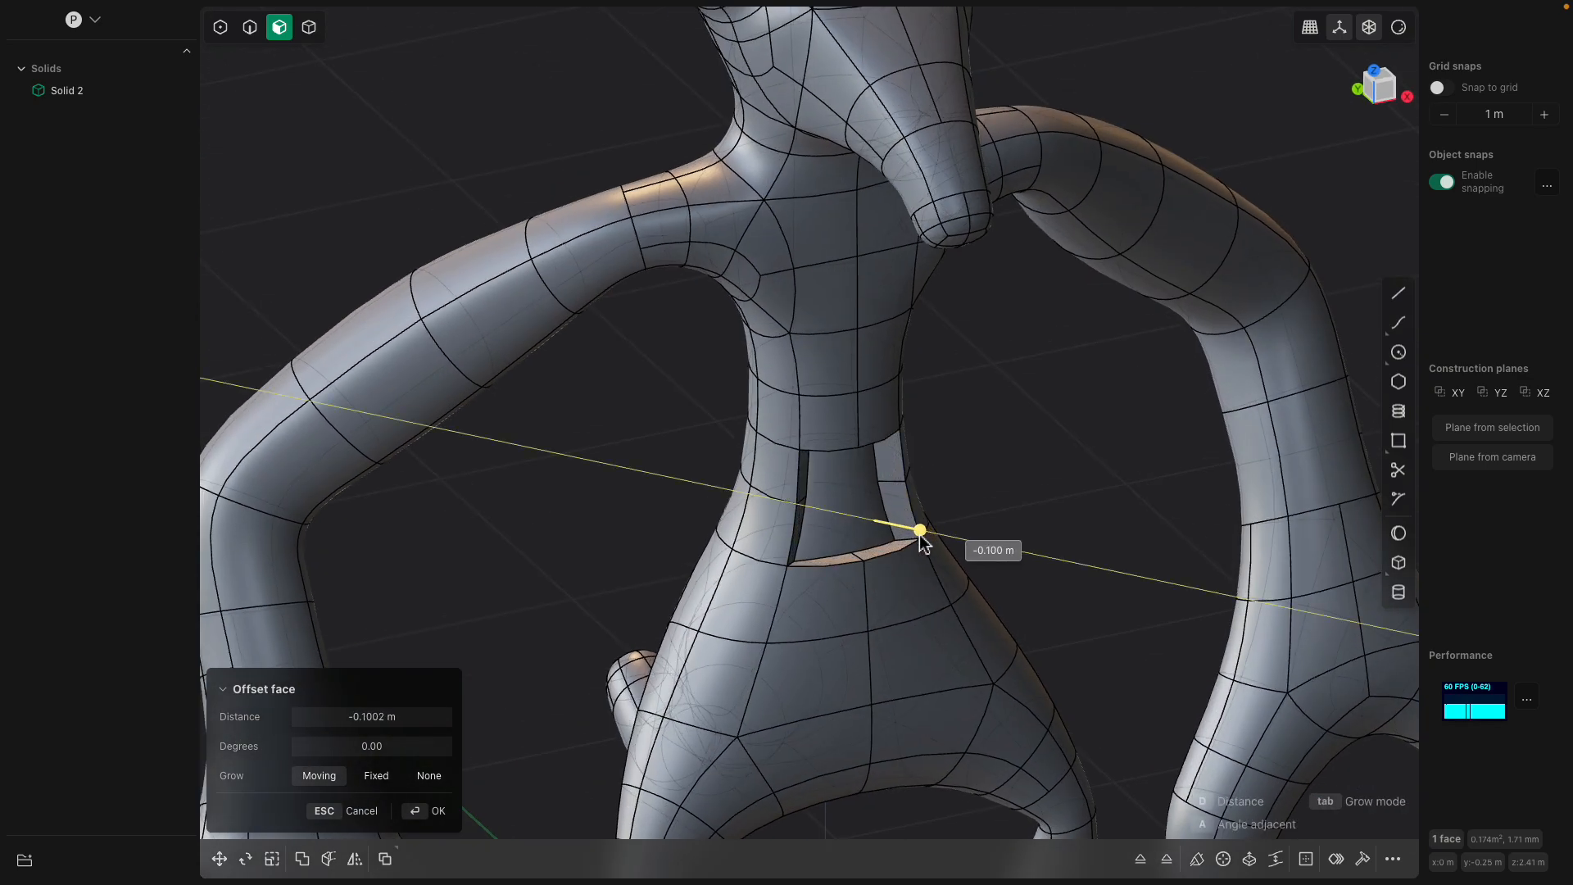
middle_click_drag(967, 524, 737, 557)
key("Return")
- Enable edge and solid selection alongside face selection for working on the waist recess
scroll(899, 449, "up", 2)
left_click(819, 597)
left_click(782, 587)
left_click(250, 27)
left_click(309, 27)
- Try to chamfer the two lower inner edges of the waist recess by about 0.028 m
middle_click_drag(870, 462, 828, 519)
left_click(828, 521)
middle_click_drag(684, 514, 590, 583)
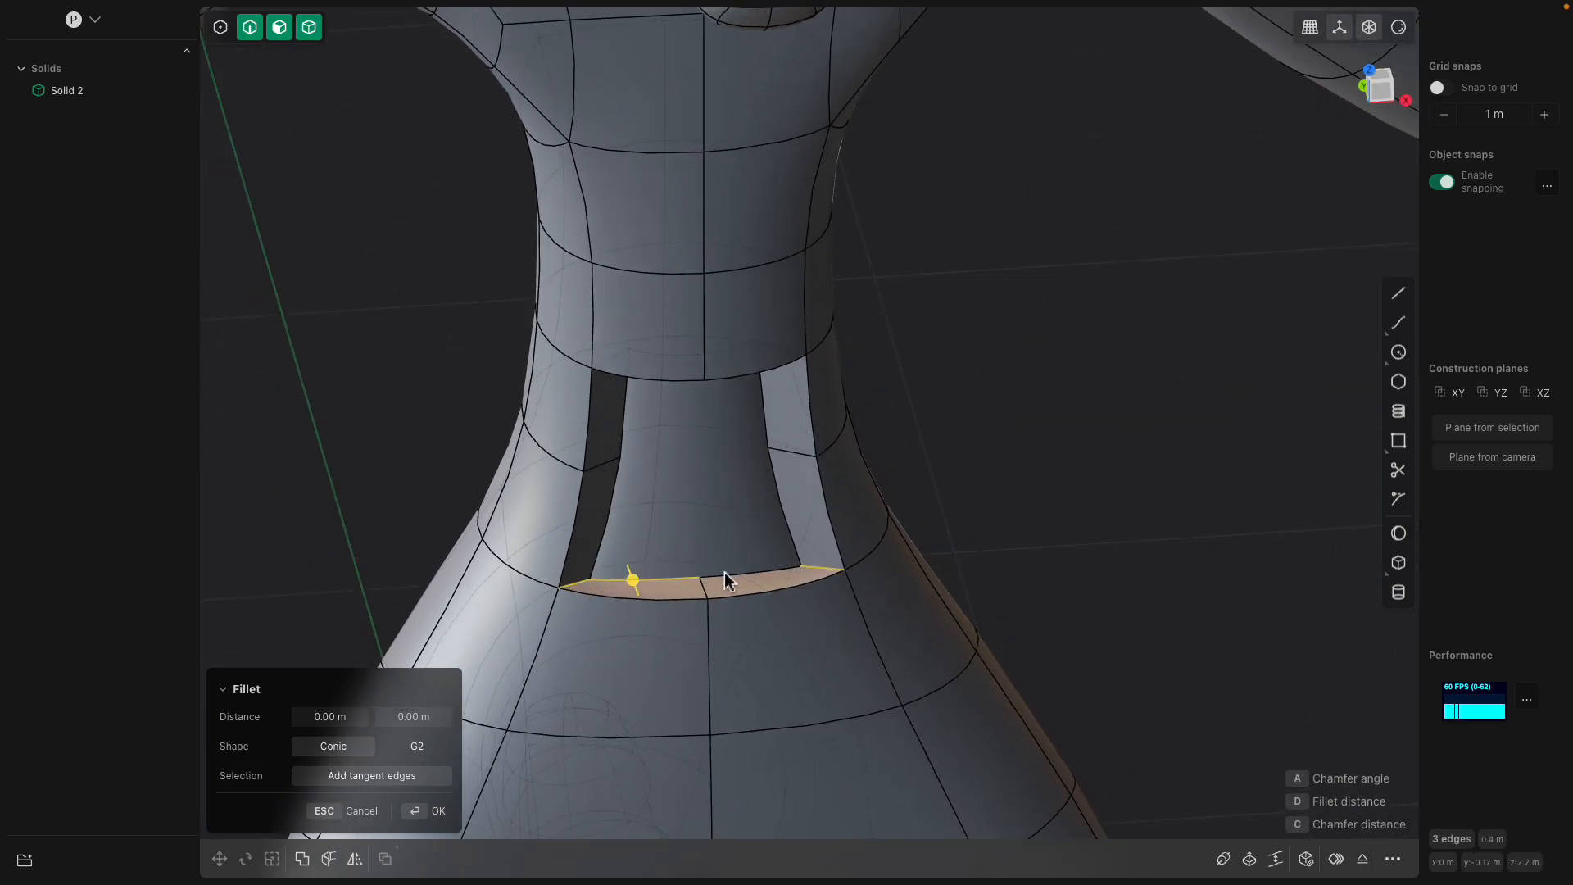
left_click(764, 579)
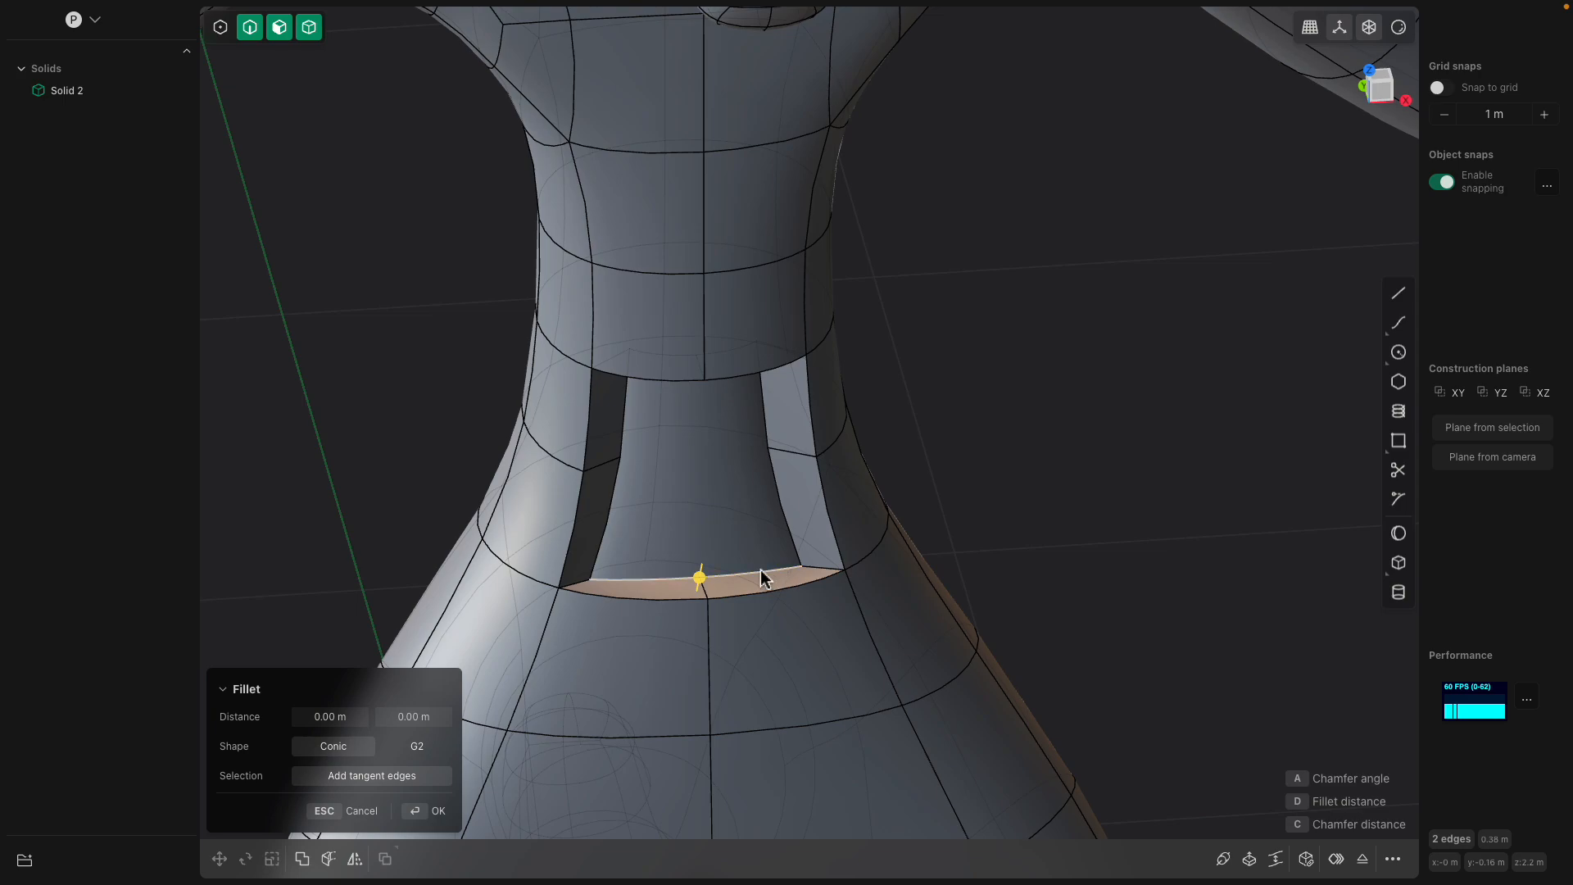
left_click_drag(704, 582, 726, 595)
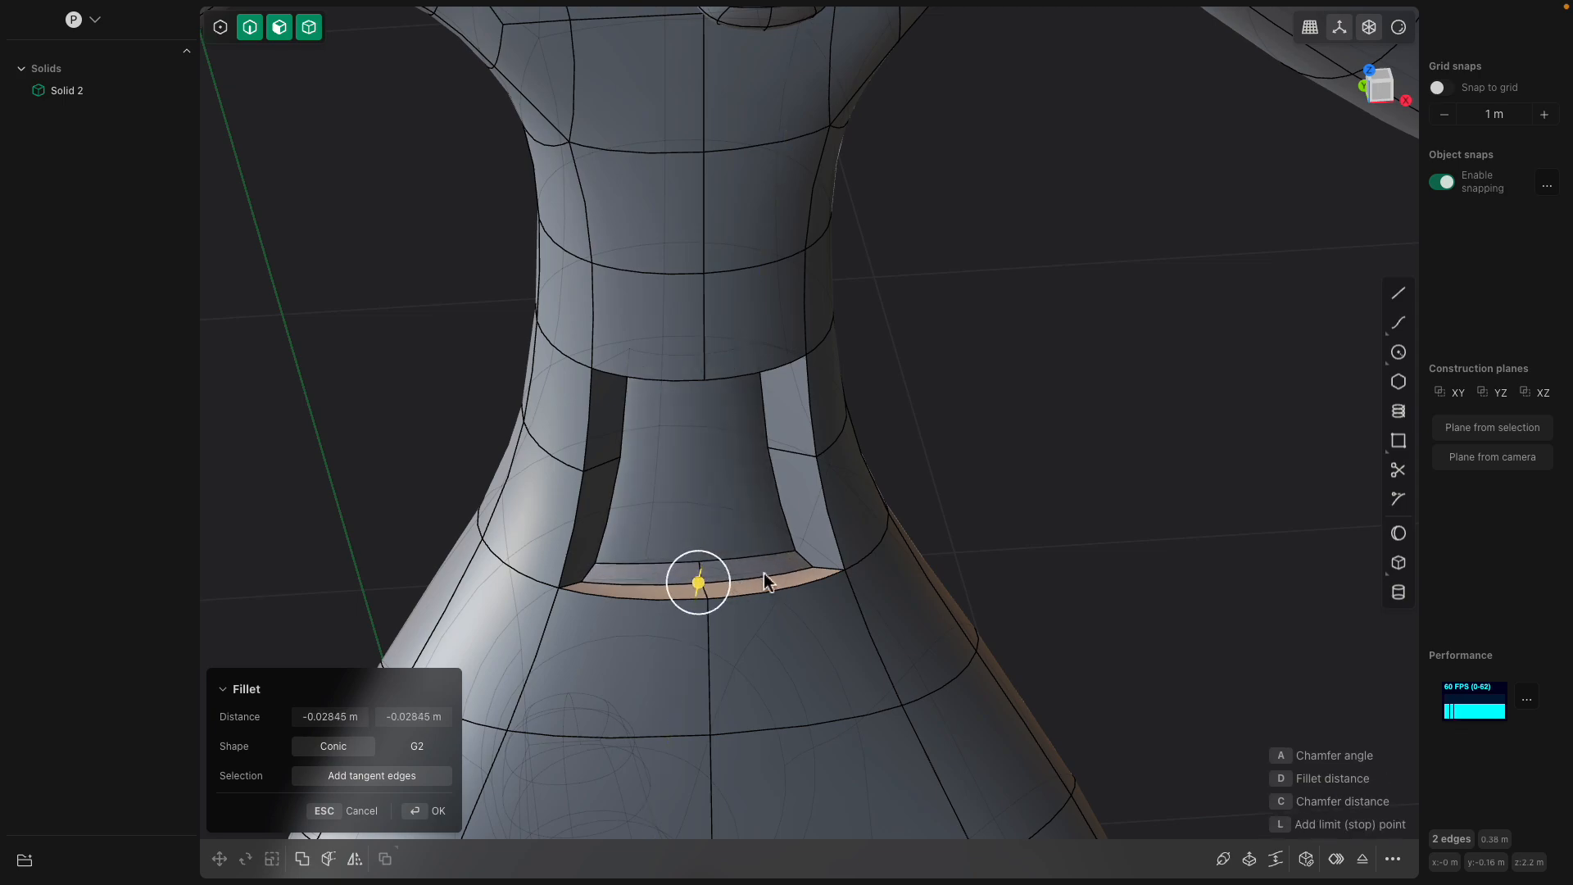
left_click(755, 584)
- Fillet the waist recess's two lower corner edges by about 0.061 m and round its upper corner edges
left_click_drag(584, 586, 631, 598)
middle_click_drag(632, 598, 788, 227)
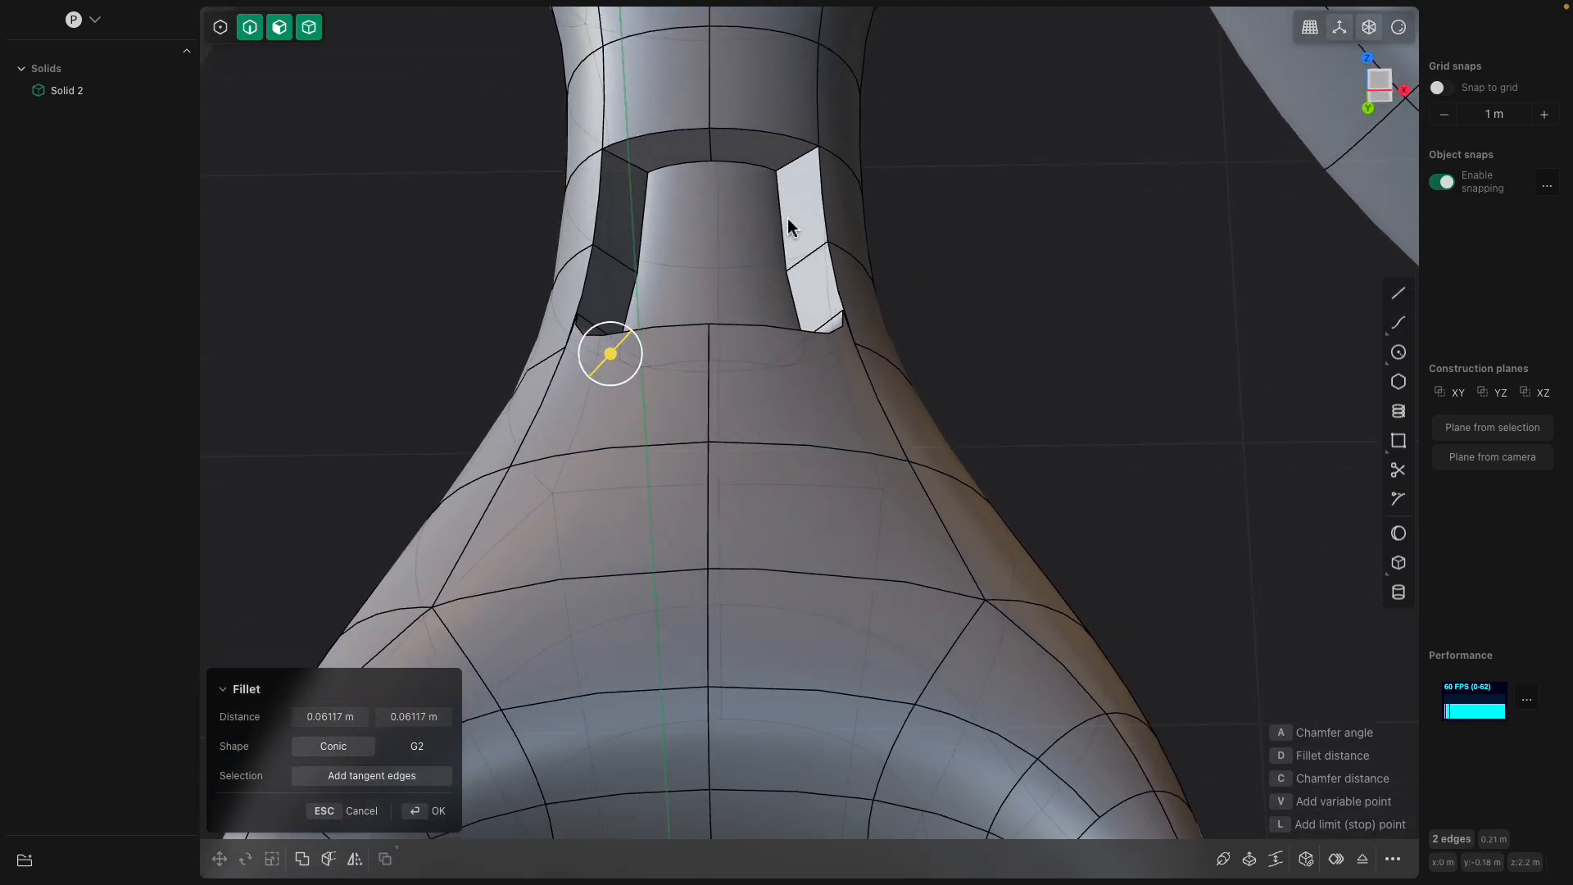
left_click(799, 160)
left_click_drag(623, 161, 646, 176)
middle_click_drag(642, 169, 707, 269)
key("Return")
left_click(706, 313)
key("b")
key("Escape")
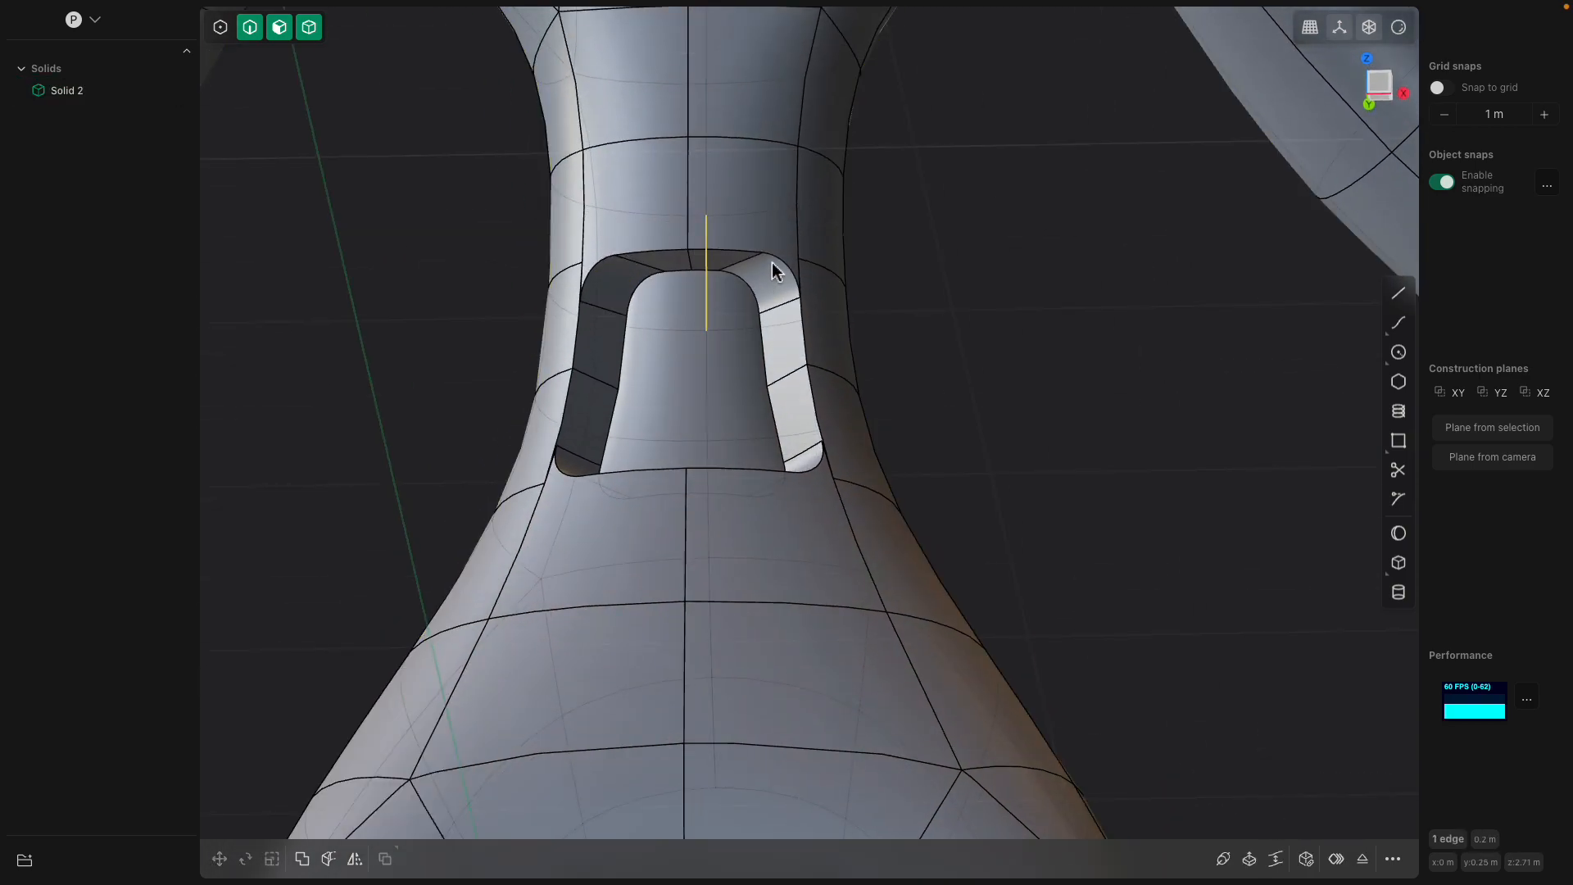
- Fillet the waist recess's upper and lower outer rim edges by about 0.015 m
double_click(777, 257)
key("b")
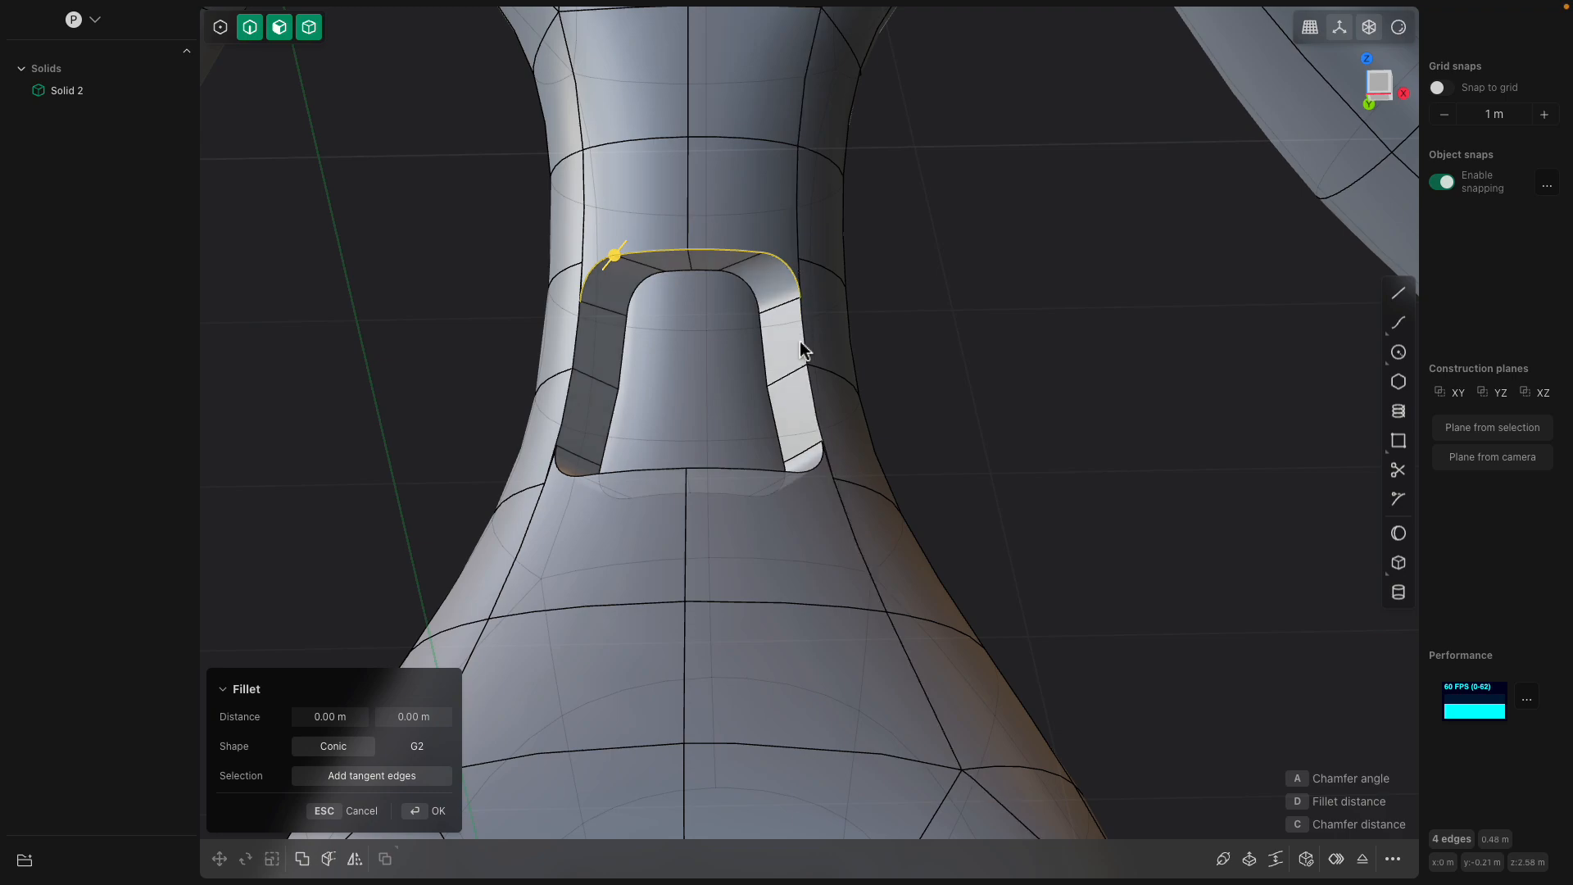
middle_click_drag(799, 340, 759, 358)
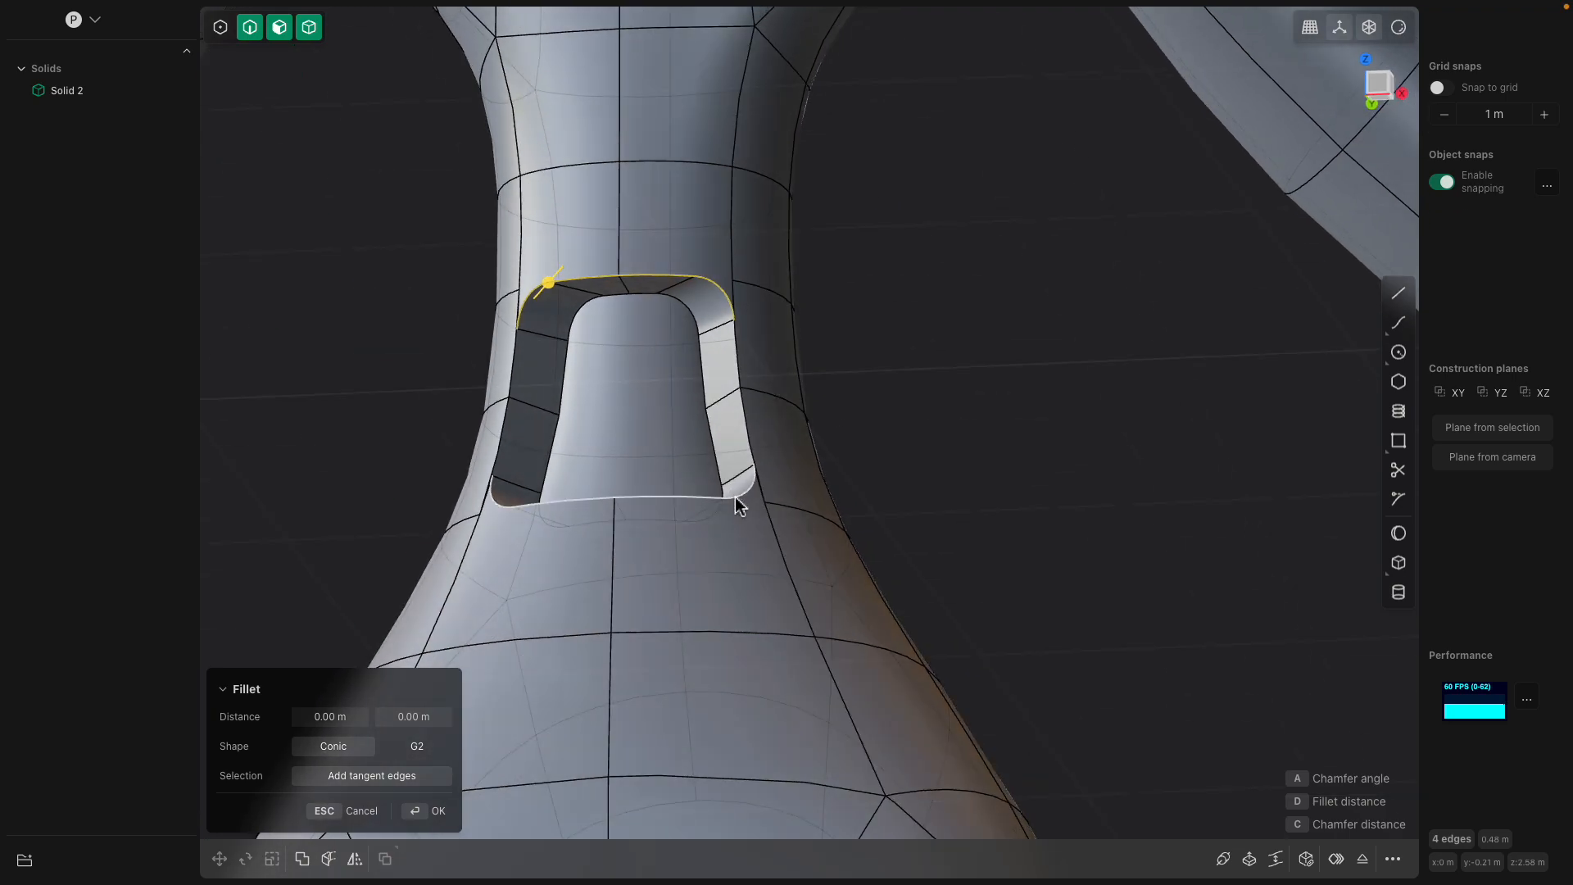
middle_click_drag(734, 498, 723, 518)
double_click(666, 596)
left_click_drag(729, 596, 731, 588)
scroll(711, 551, "down", 10)
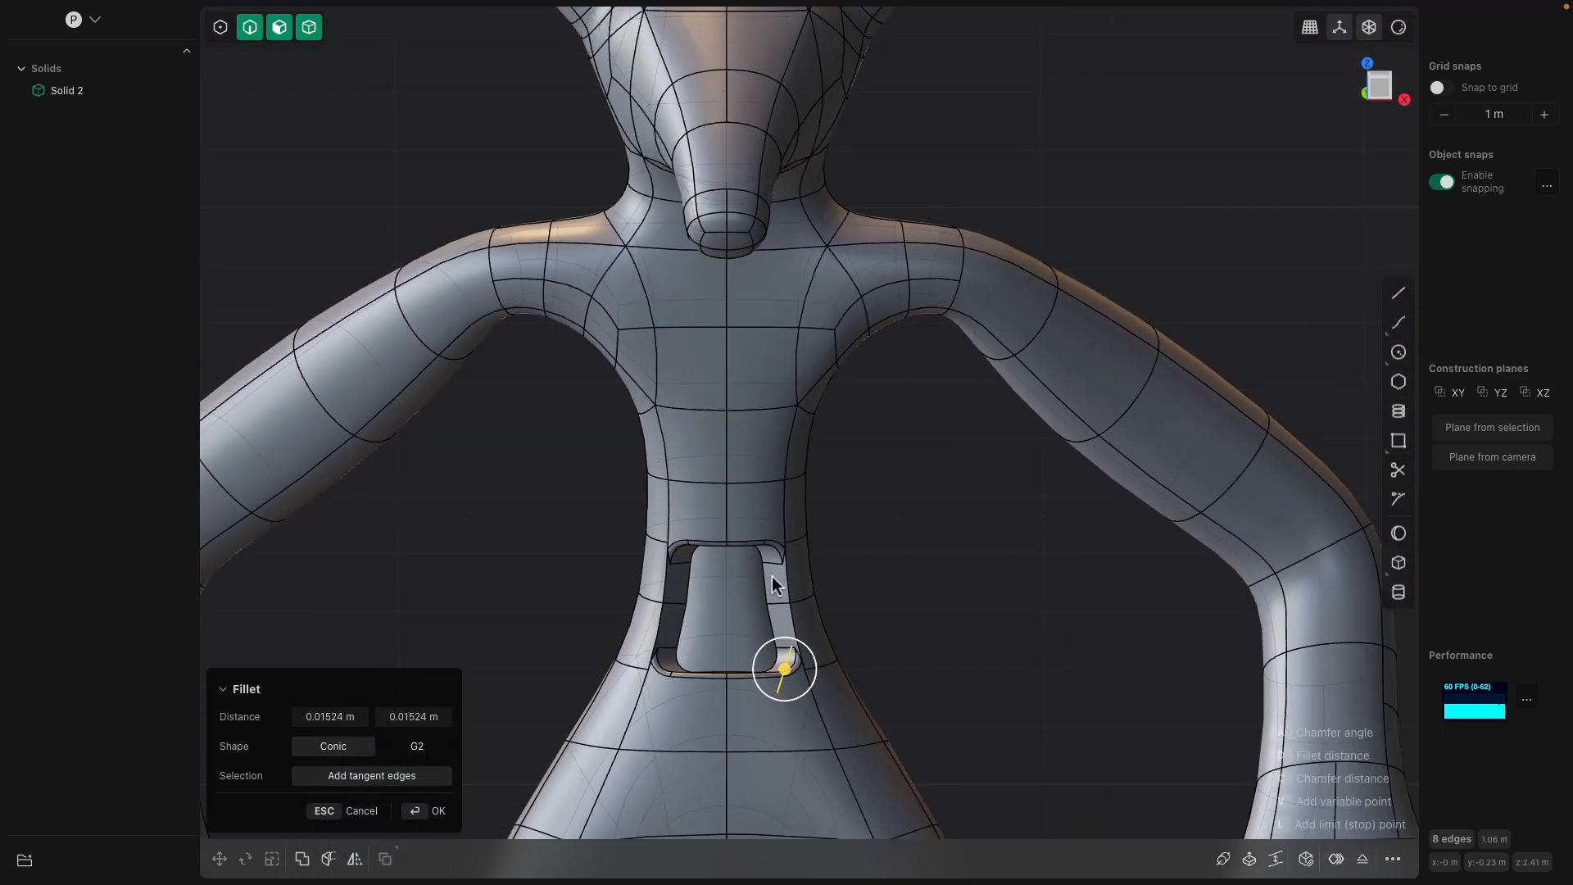
key("Return")
middle_click_drag(737, 314, 719, 505)
left_click(732, 481)
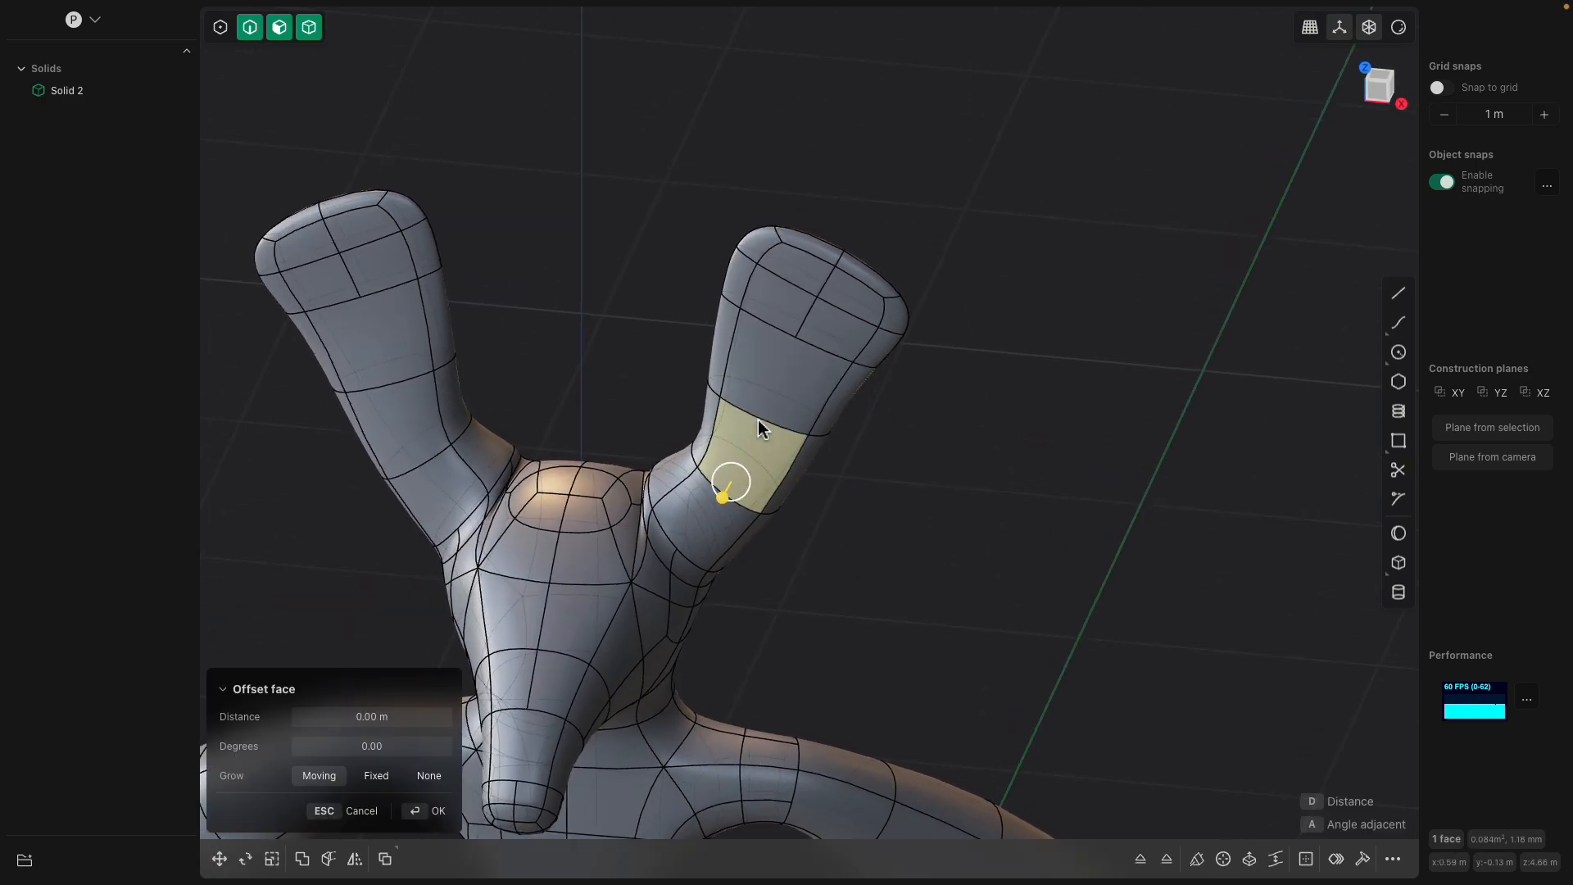
left_click(761, 387, "shift")
left_click(772, 306, "shift")
left_click(841, 322, "shift")
scroll(810, 374, "up", 2)
left_click(813, 381, "shift")
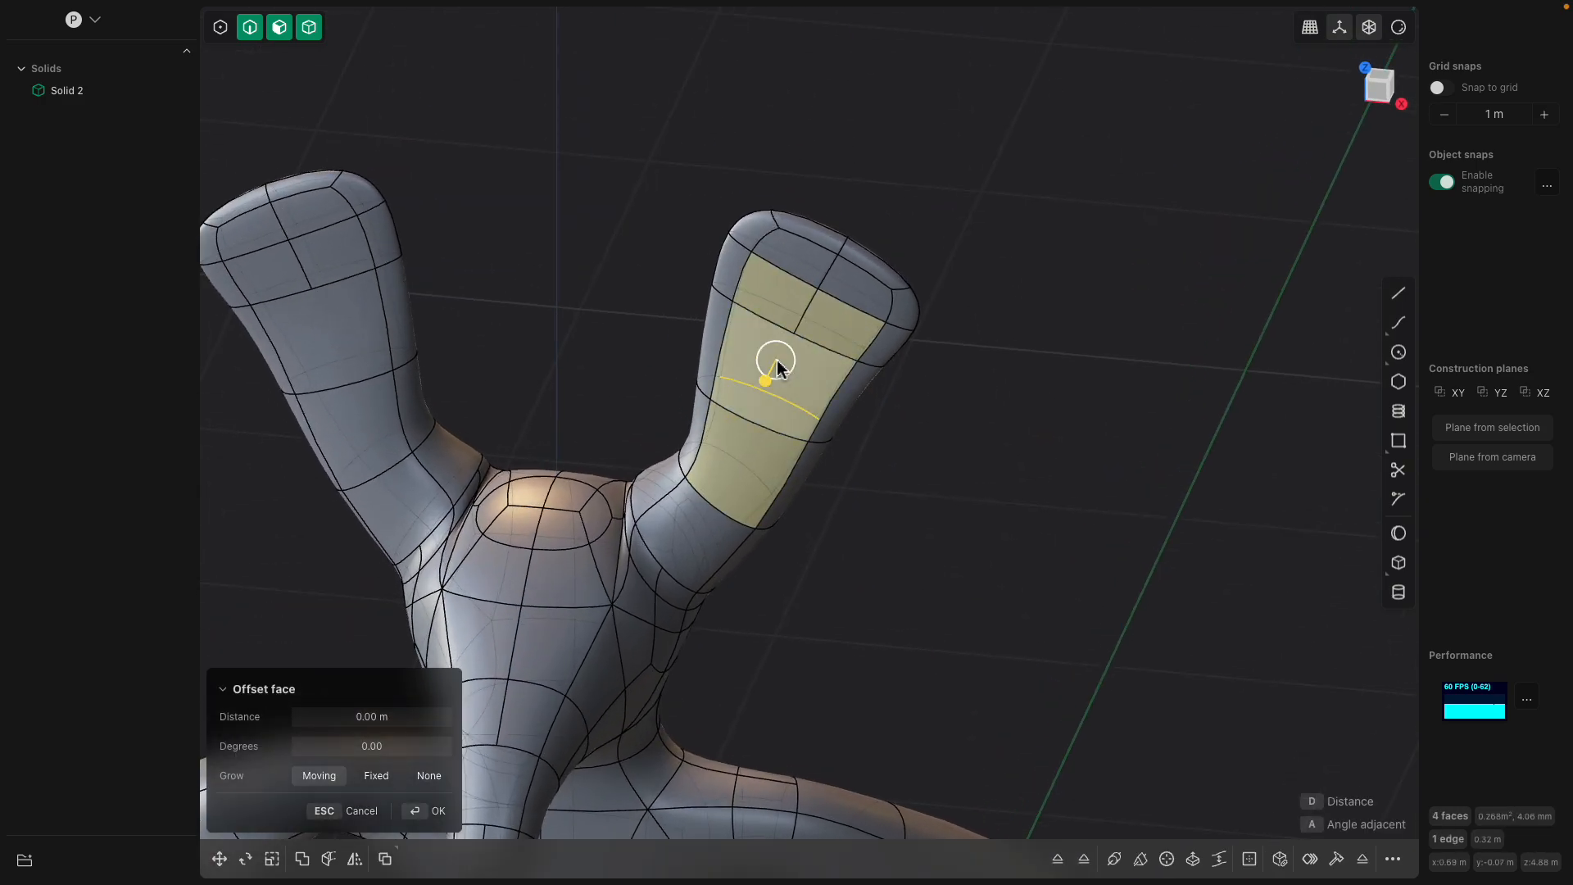
left_click(1368, 29)
left_click(1046, 380)
middle_click_drag(1046, 380, 967, 426)
- Try to offset the ear's front faces, including those at its tip, inward by about 0.075 m
left_click(855, 408)
left_click(852, 410)
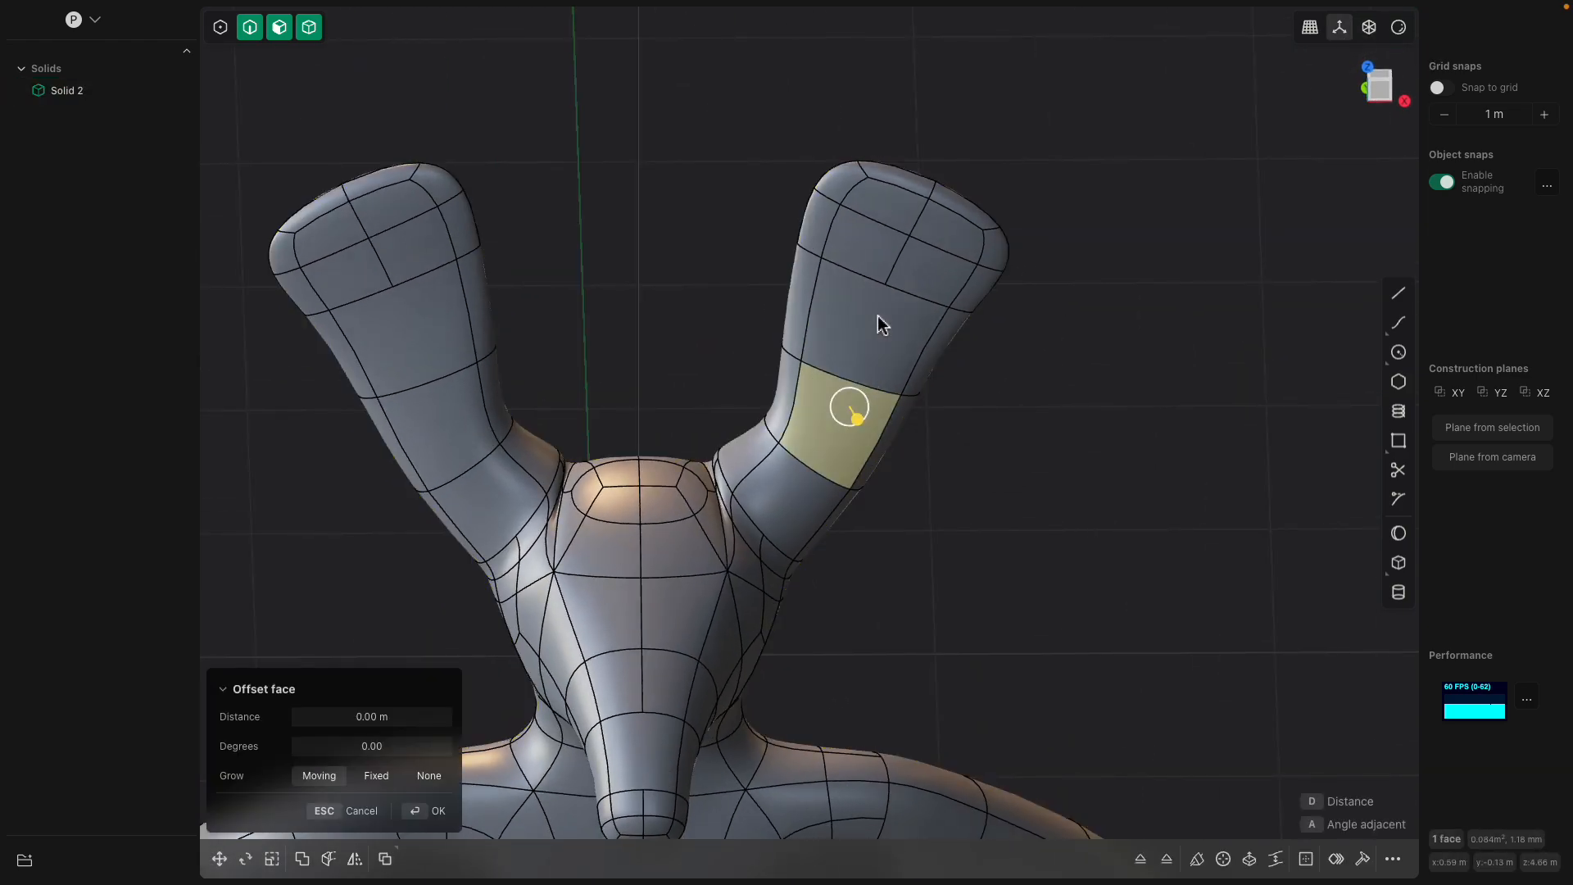
left_click(857, 238, "shift")
left_click(897, 220, "shift")
left_click(947, 226, "shift")
left_click_drag(964, 248, 946, 240)
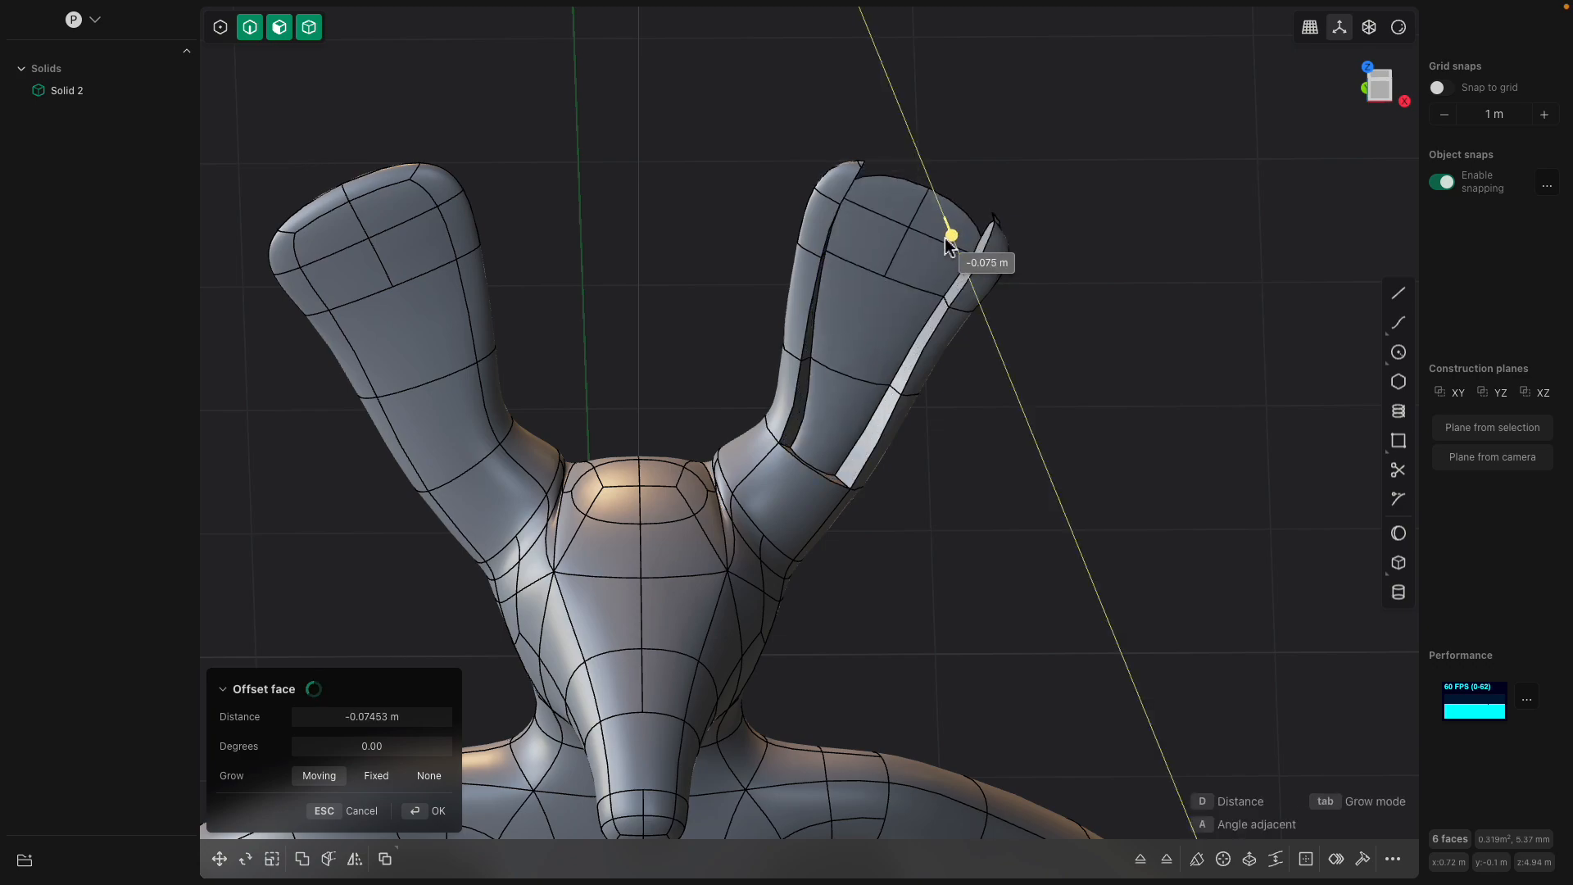
key("Escape")
- Offset the ear's two middle front faces inward to form a recess
left_click(865, 268)
left_click(935, 275, "shift")
left_click(871, 337, "shift")
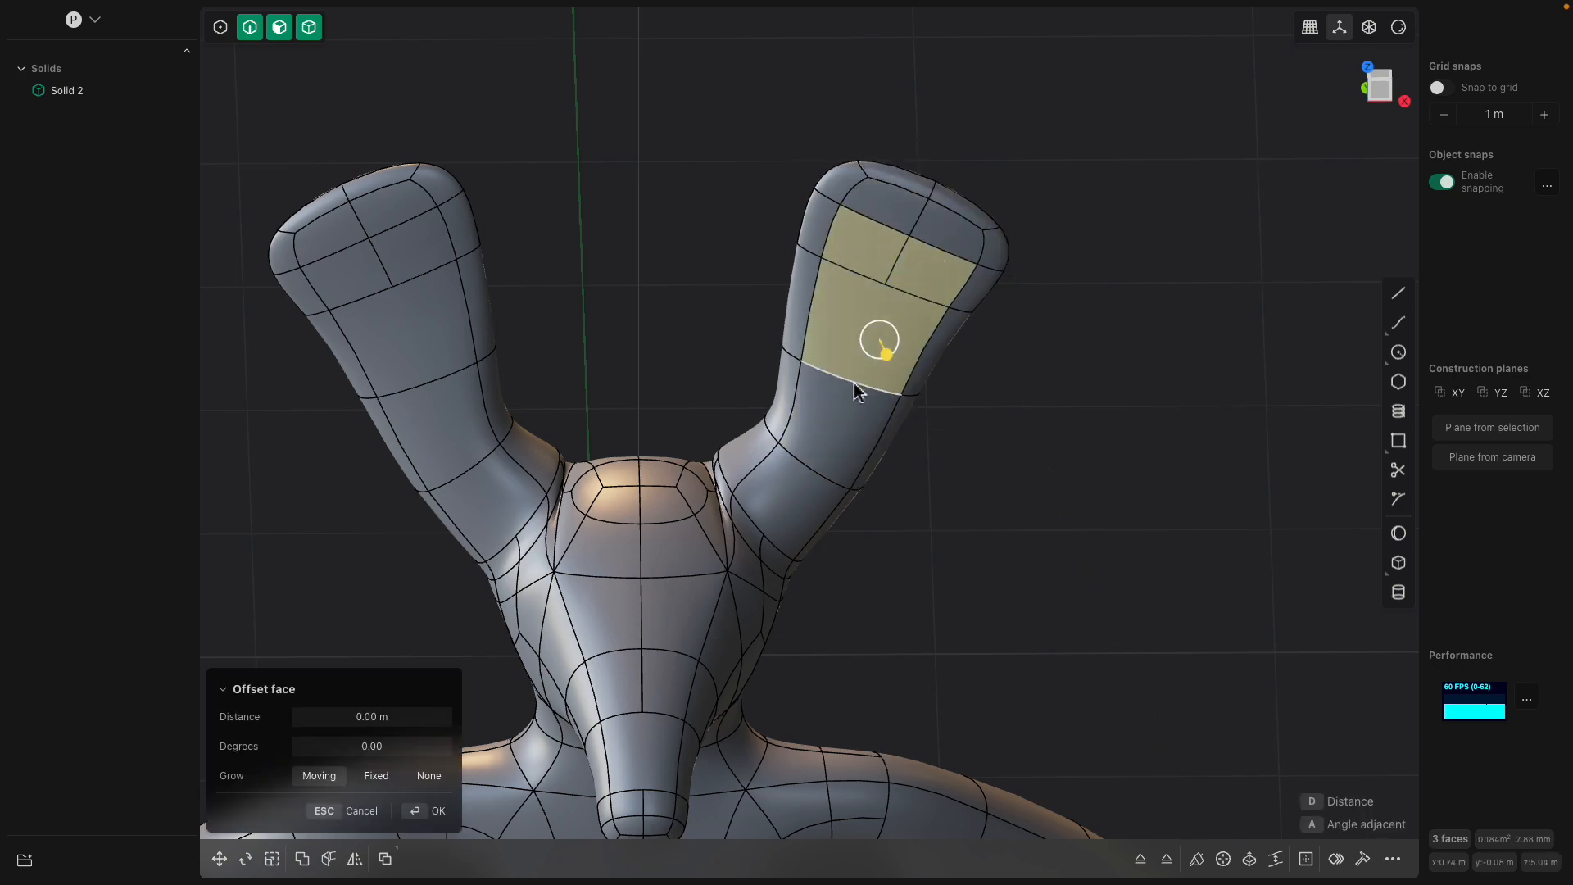
left_click(849, 407)
left_click(852, 340, "shift")
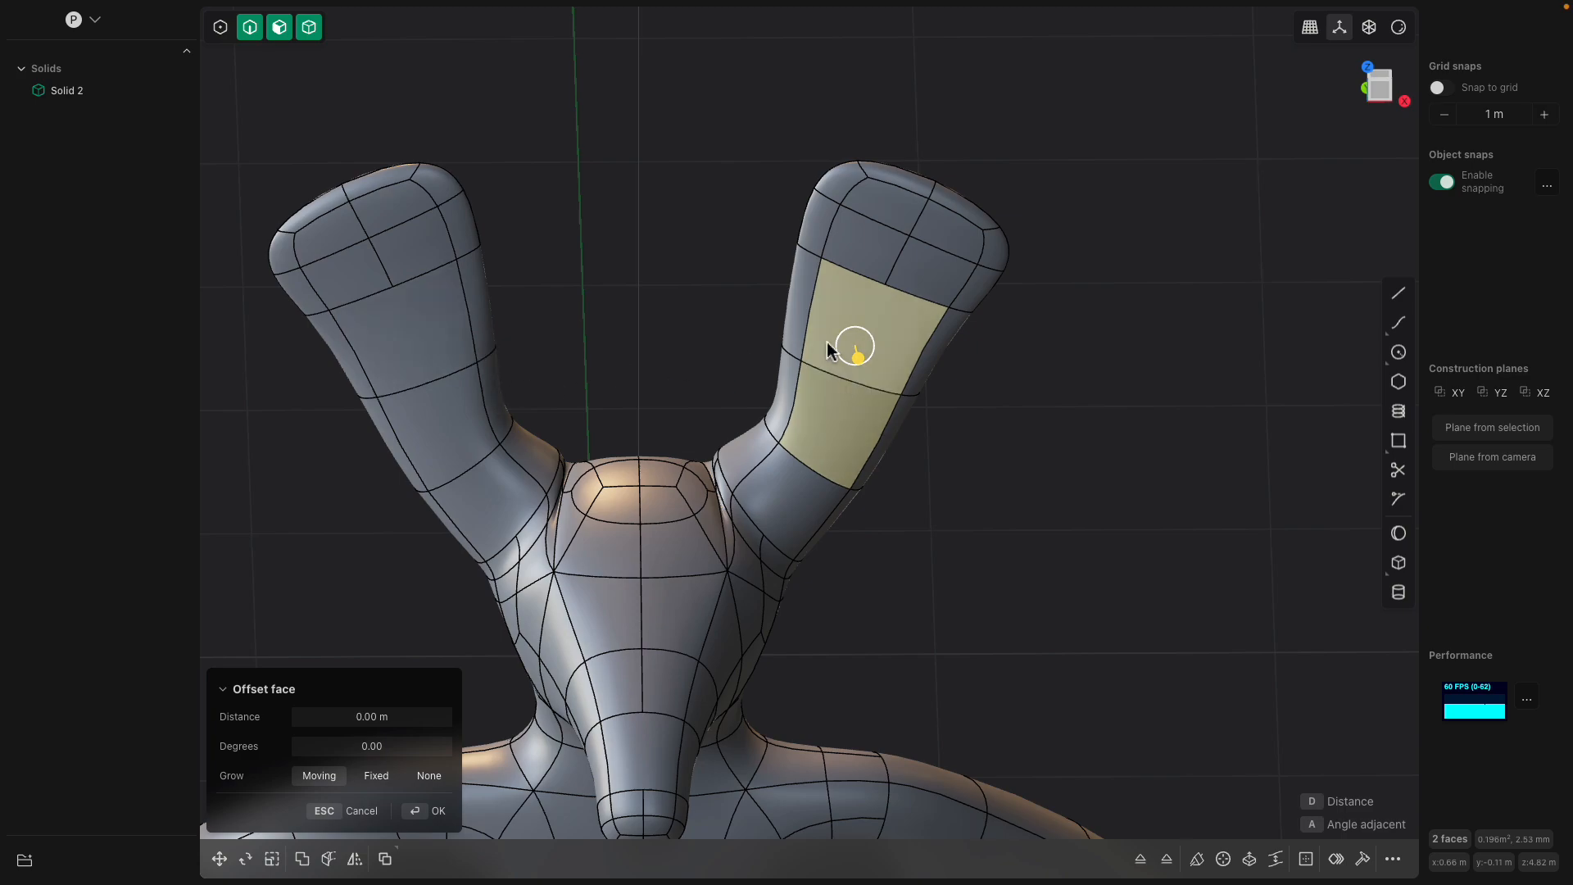
middle_click_drag(823, 348, 884, 361)
left_click_drag(891, 361, 883, 375)
middle_click_drag(869, 287, 724, 544)
scroll(734, 481, "up", 6)
key("Return")
- Offset the ear recess's upper wall faces toward the ear tip to lengthen the recess
scroll(828, 399, "up", 3)
left_click(848, 383)
scroll(831, 403, "up", 1)
left_click(778, 369)
mouse_move(773, 354)
left_mouse_down()
mouse_move(765, 367)
mouse_move(786, 337)
left_mouse_up()
middle_click_drag(797, 320, 740, 366)
scroll(636, 219, "up", 2)
middle_click_drag(635, 218, 631, 341, "shift")
key("Return")
- Fillet the two upper corner edges of the ear recess with a large radius
left_click(617, 321)
key("f")
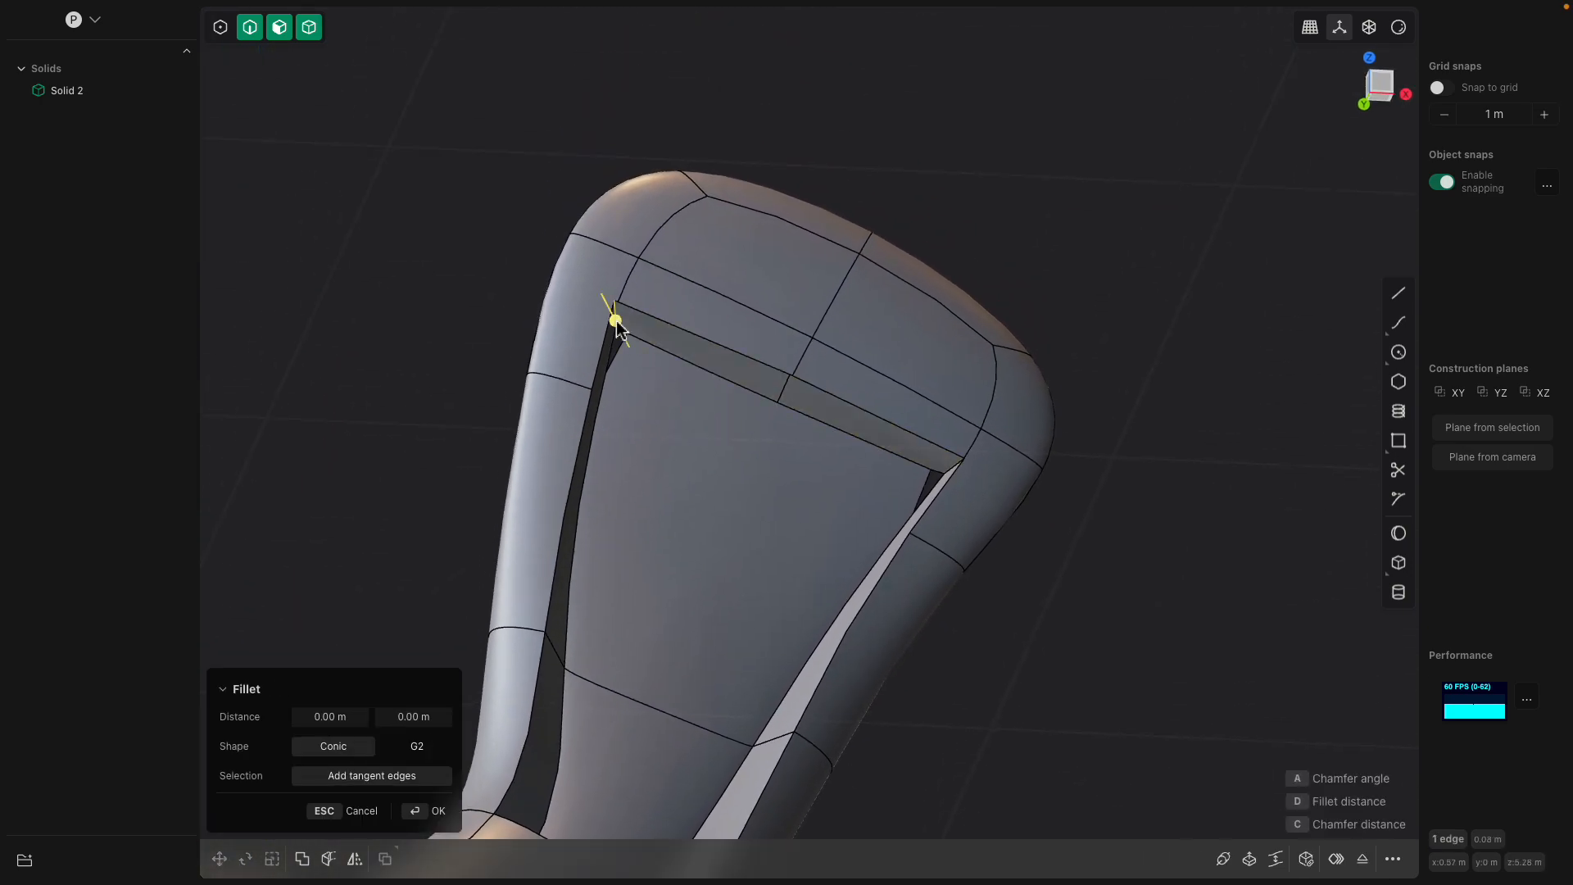
middle_click_drag(1006, 457, 1054, 502)
left_click(1054, 504)
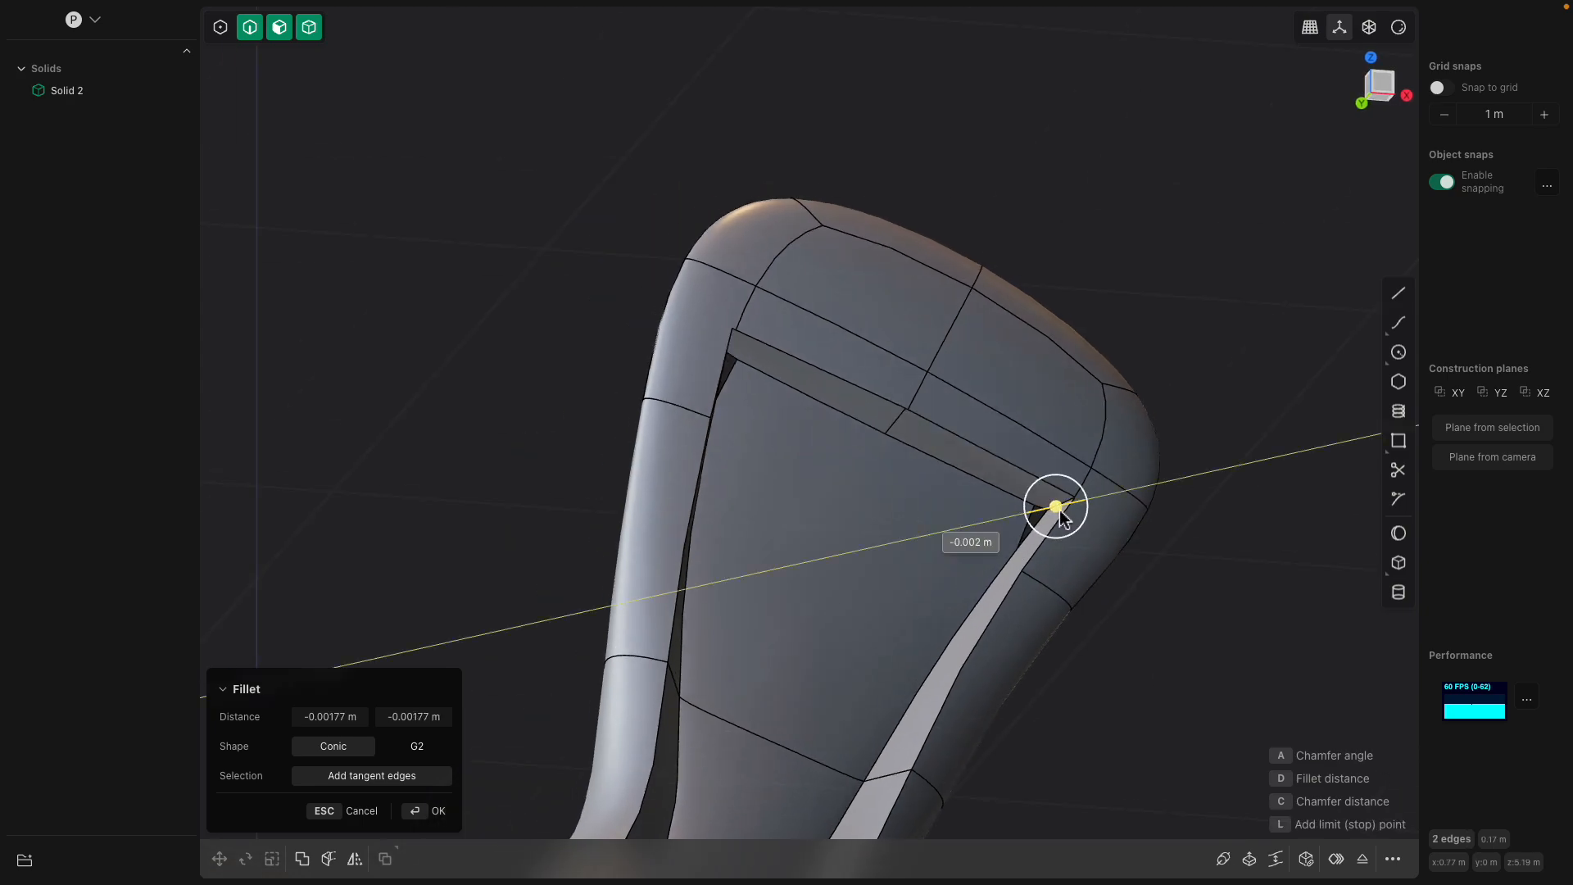
left_click_drag(1088, 536, 975, 553)
key("Return")
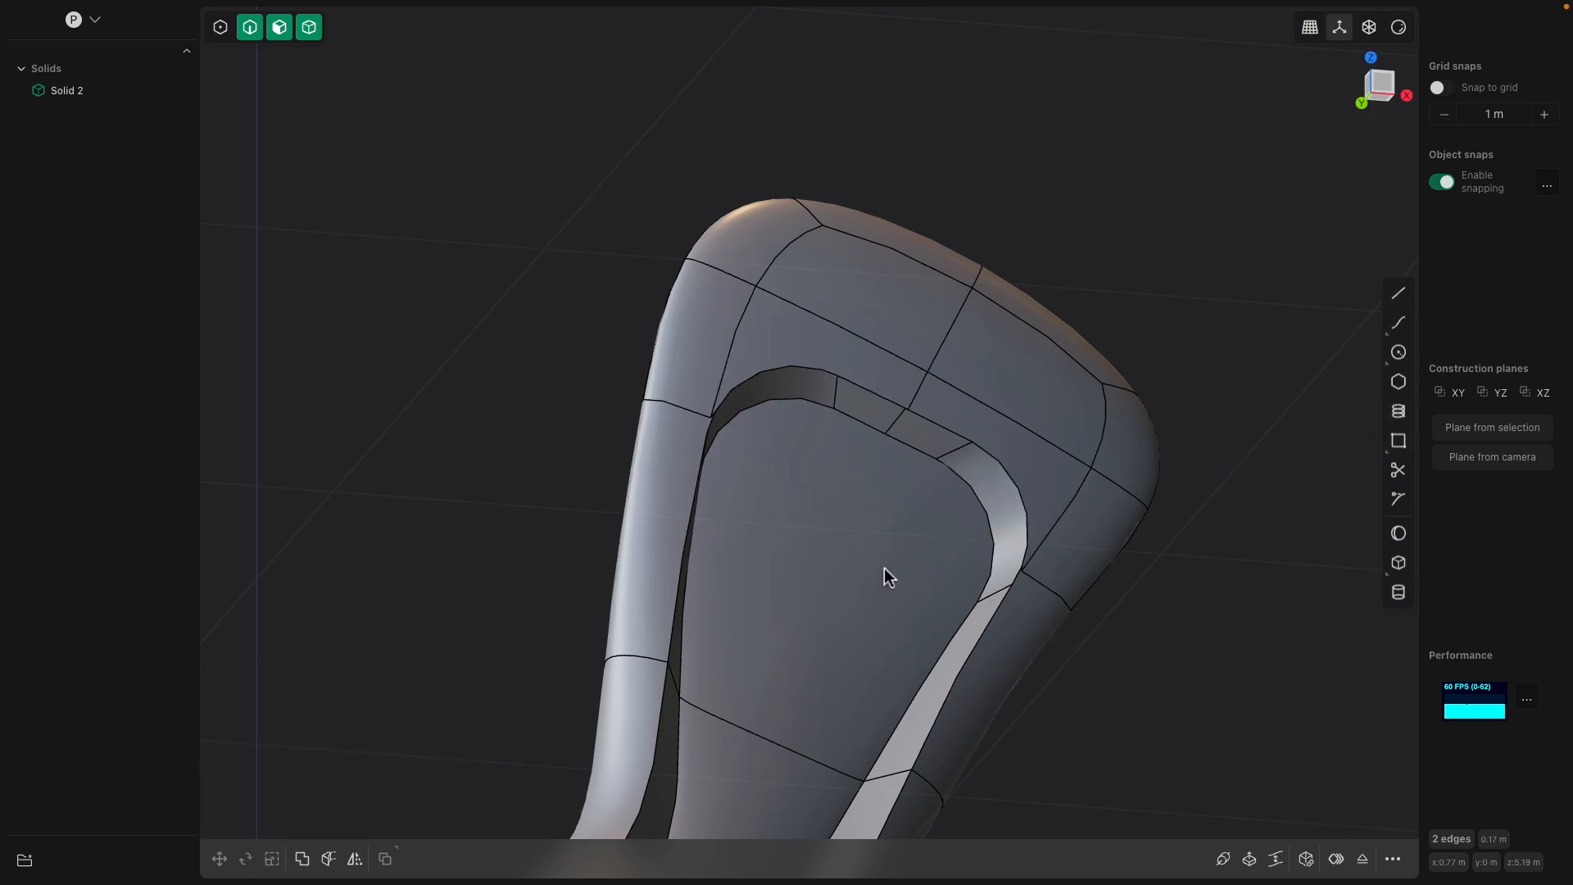
scroll(883, 569, "down", 4)
left_click(866, 573)
scroll(868, 606, "down", 3)
middle_click_drag(868, 628, 903, 491, "shift")
scroll(903, 493, "down", 5)
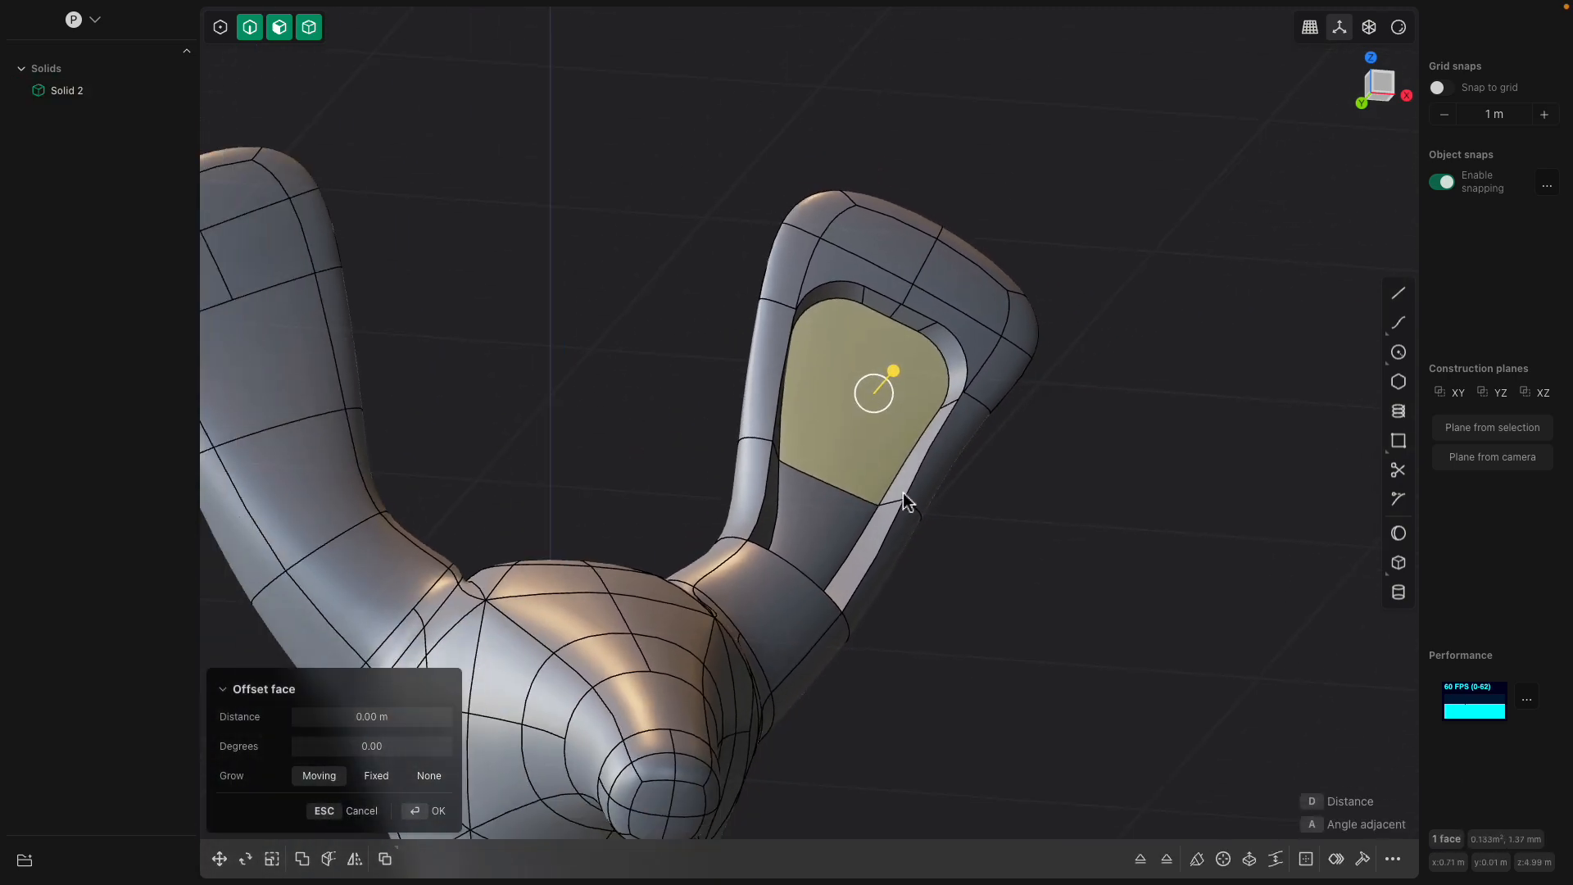
left_click(977, 549)
scroll(976, 549, "down", 3)
middle_click_drag(828, 530, 567, 539)
left_click(568, 538)
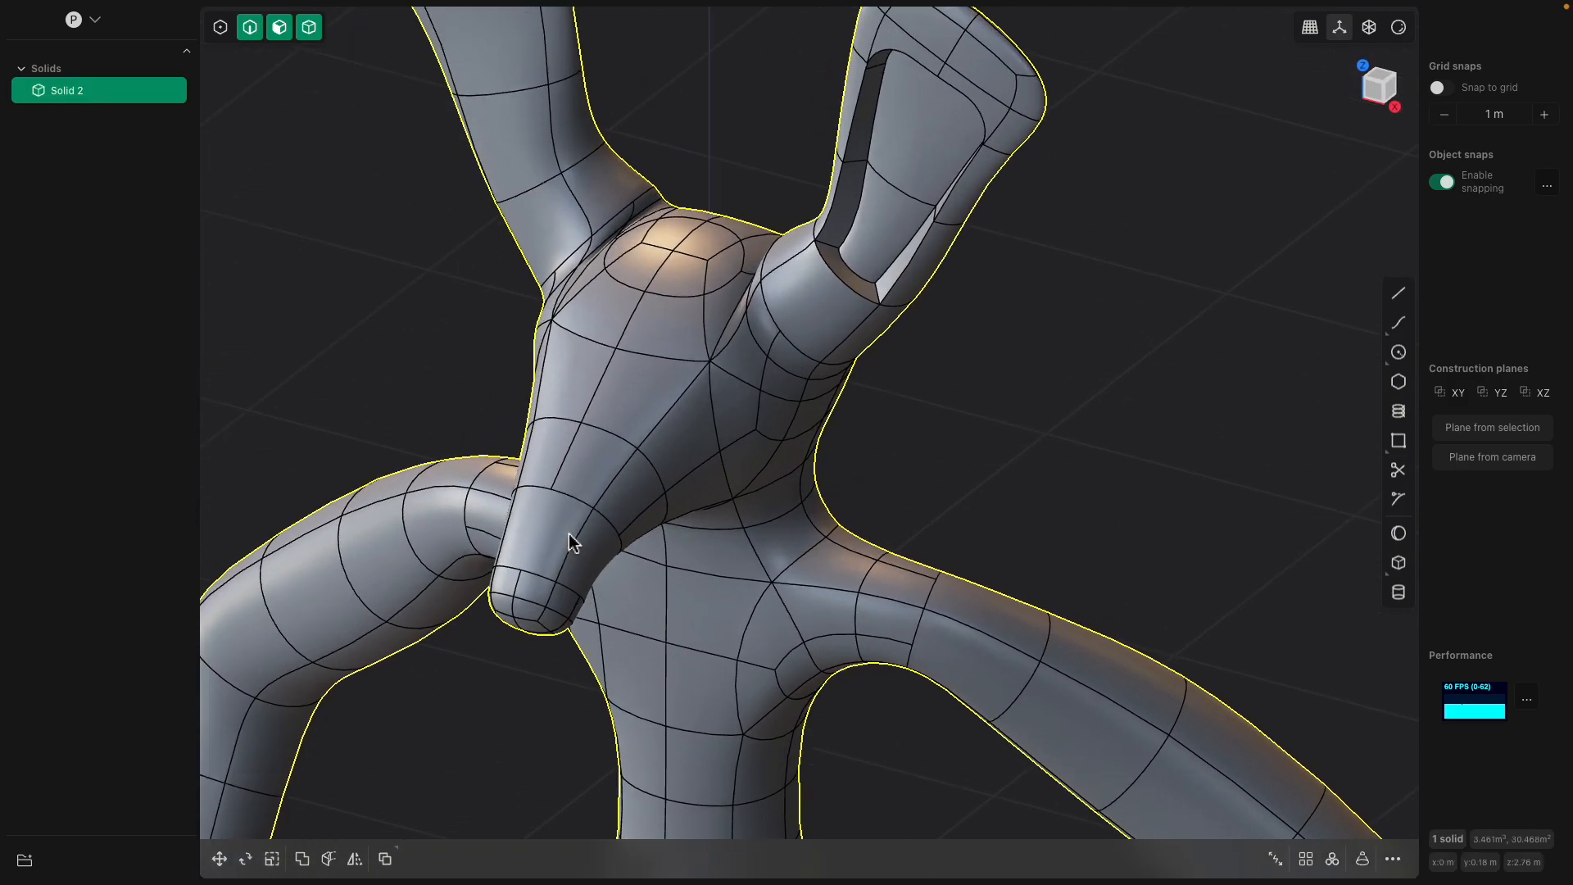
- Offset the ring of eight faces around the middle of the snout inward by about 0.045 m to form a groove
scroll(569, 533, "up", 3)
left_click(634, 505)
key("f")
left_click(678, 439)
middle_click_drag(694, 445, 428, 373)
double_click(760, 457)
left_click(760, 435)
left_click(722, 423, "shift")
left_click(1143, 315, "shift")
left_click(1147, 310, "shift")
left_click(319, 283, "shift")
left_click(342, 324, "shift")
left_click(340, 307, "shift")
left_click_drag(426, 367, 428, 366)
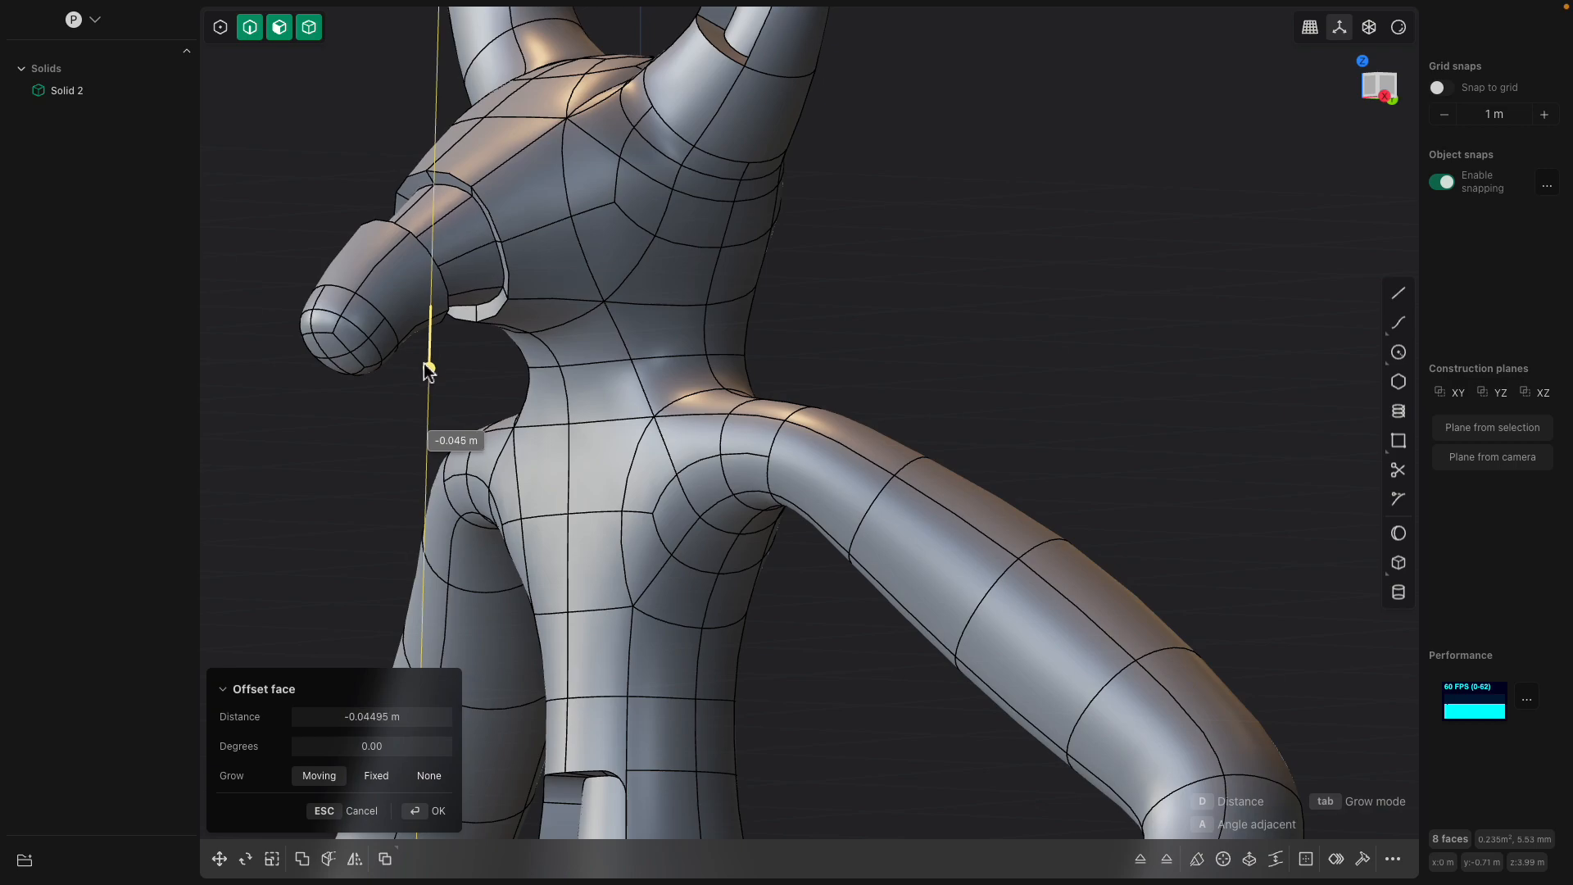
middle_click_drag(450, 357, 572, 337)
key("Return")
- Chamfer the snout groove's two inner edge loops by about 0.01 m
middle_click_drag(521, 401, 680, 407)
key("ctrl+2")
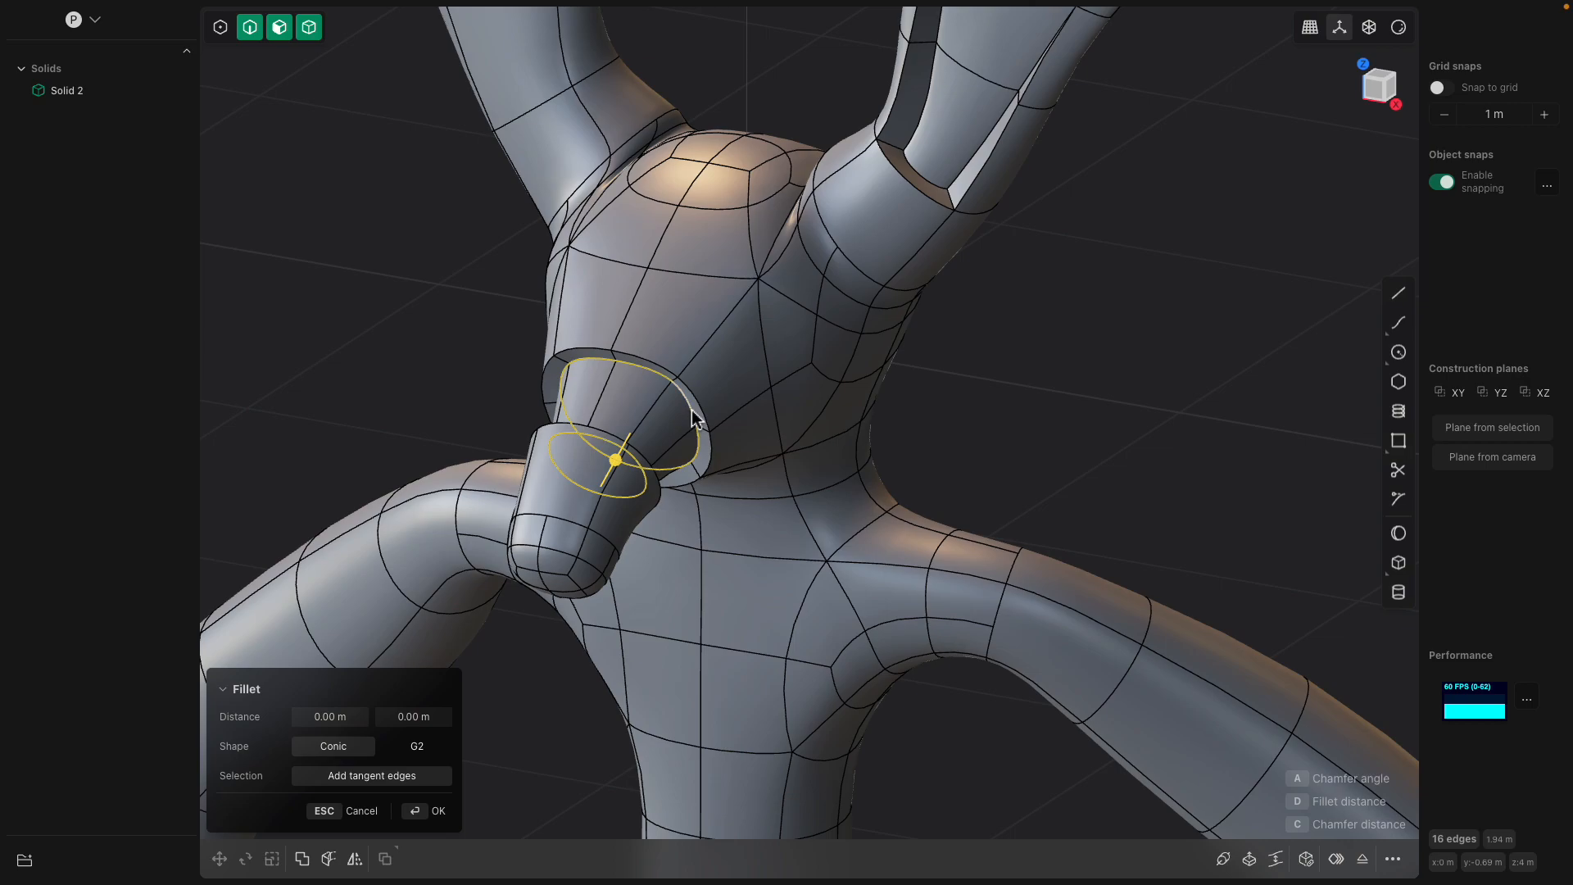
left_click_drag(622, 457, 621, 460)
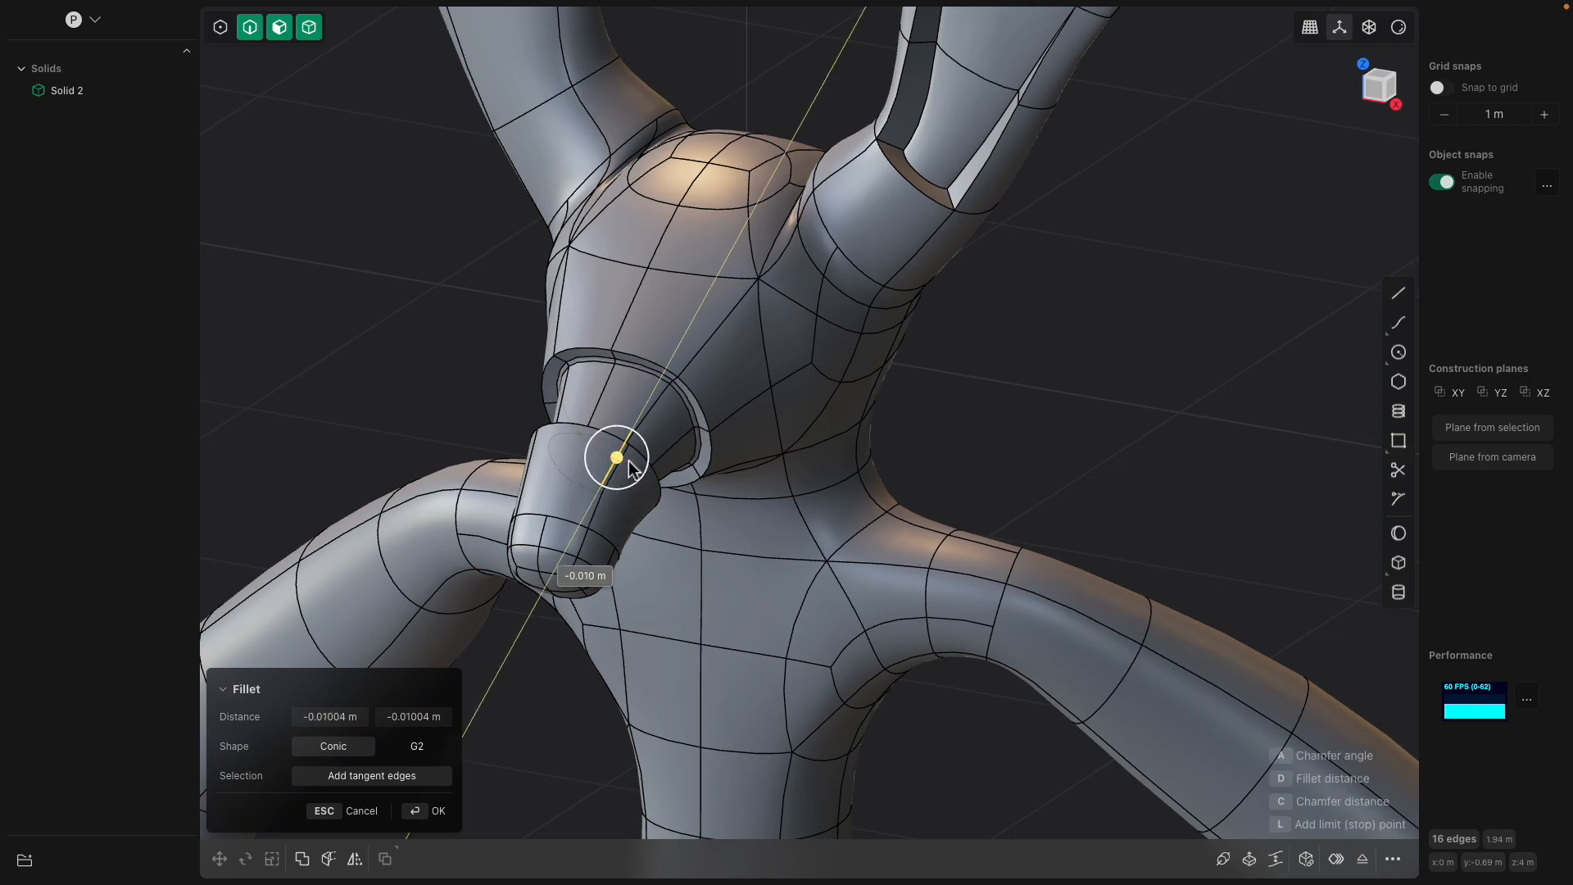
left_click_drag(632, 460, 632, 460)
key("Return")
- Fillet the snout groove's outer edge loop on the head side
left_click(692, 393)
key("b")
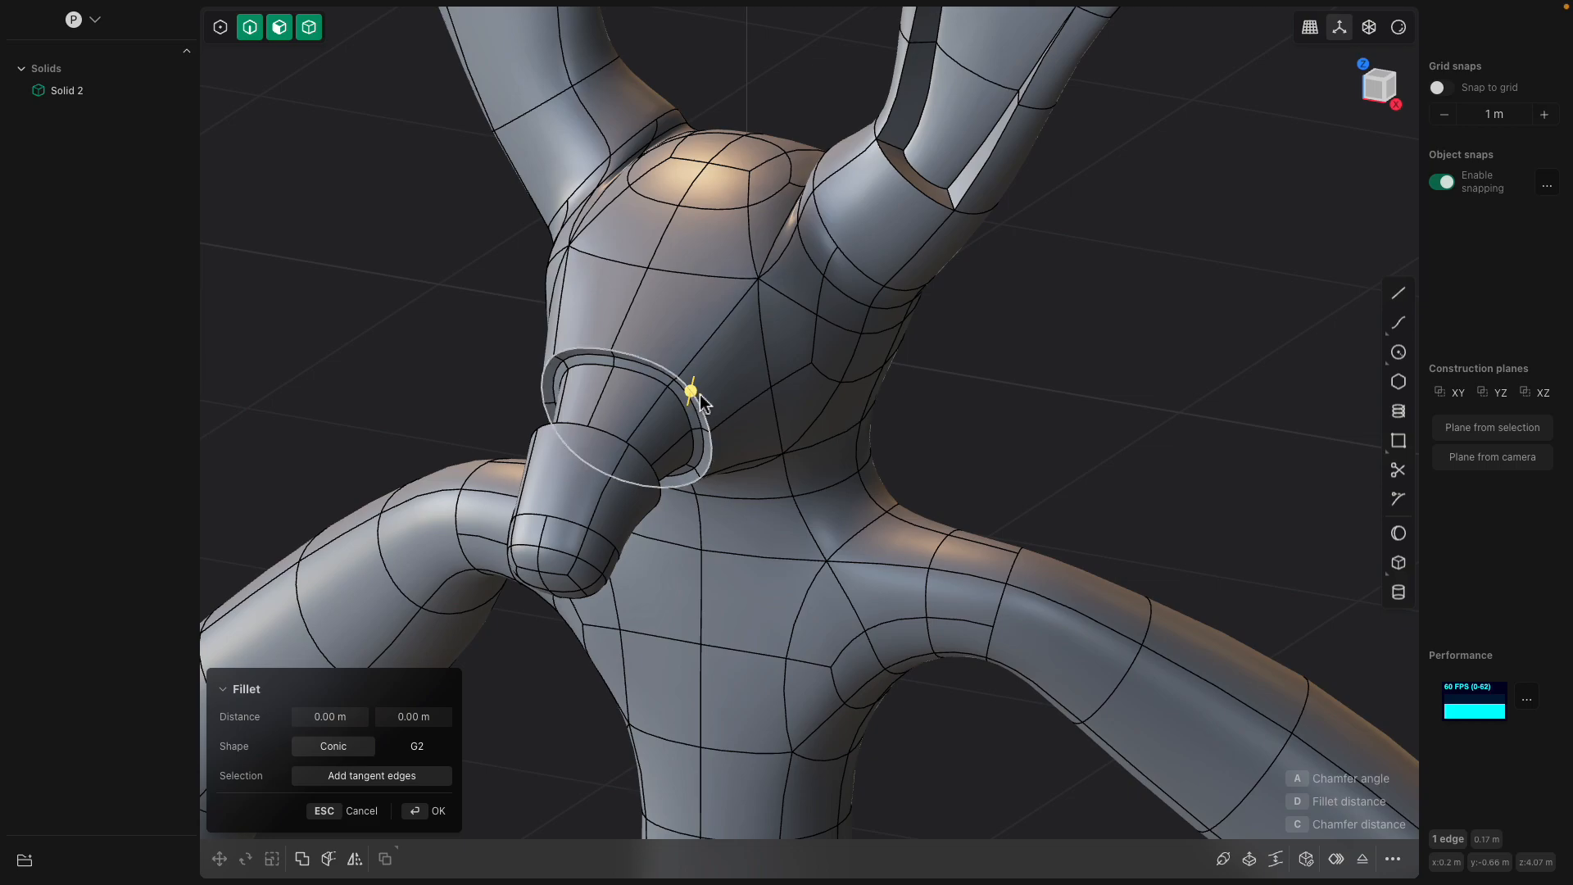
double_click(671, 373)
left_click_drag(611, 350, 607, 348)
key("Return")
- Try to fillet the snout groove's outer edge loop on the tip side by about 0.037 m
left_click(616, 439)
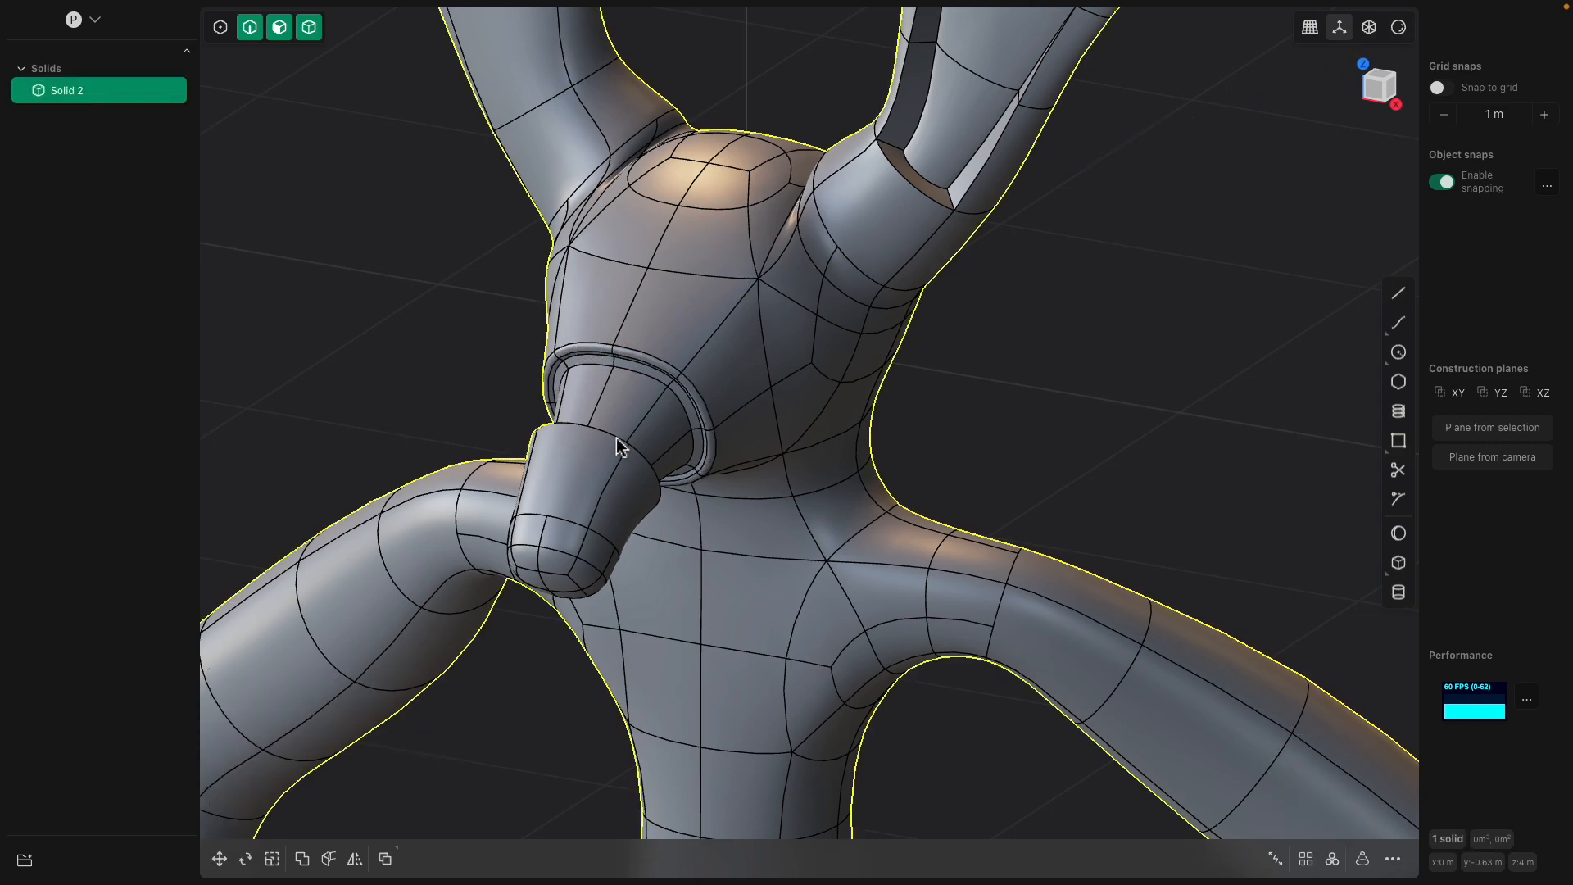
left_click(617, 439)
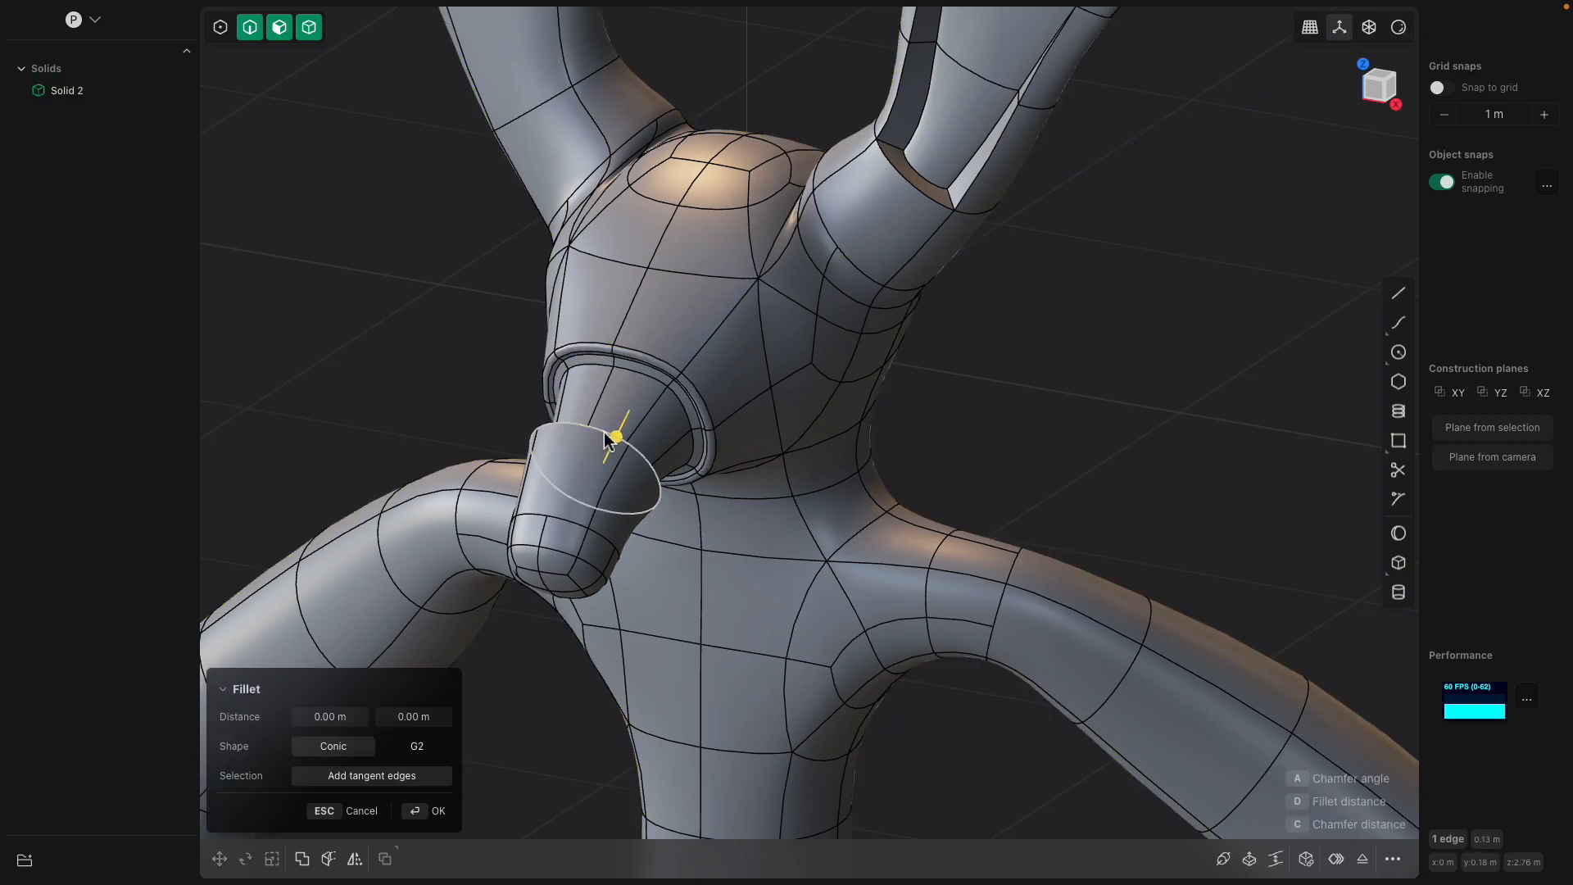
left_click_drag(581, 425, 593, 407)
scroll(918, 537, "down", 5)
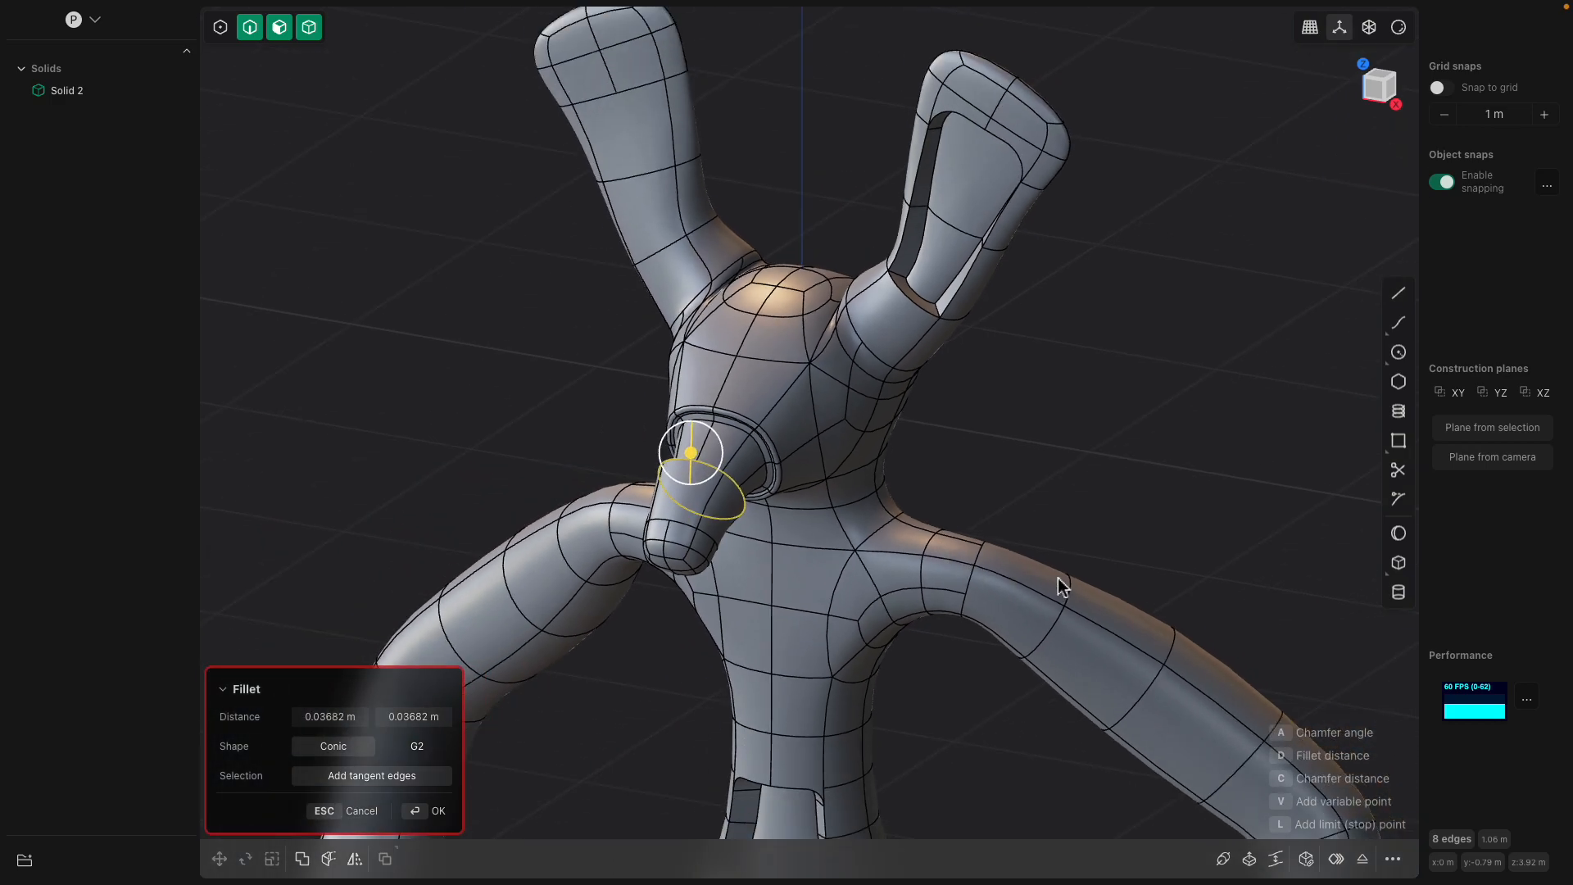
middle_click_drag(1058, 578, 922, 409, "shift")
key("Escape")
- Offset the two rings of upper-arm faces, eight in total, outward to form a sleeve
middle_click_drag(963, 483, 911, 448)
left_click(949, 462)
scroll(974, 420, "up", 3)
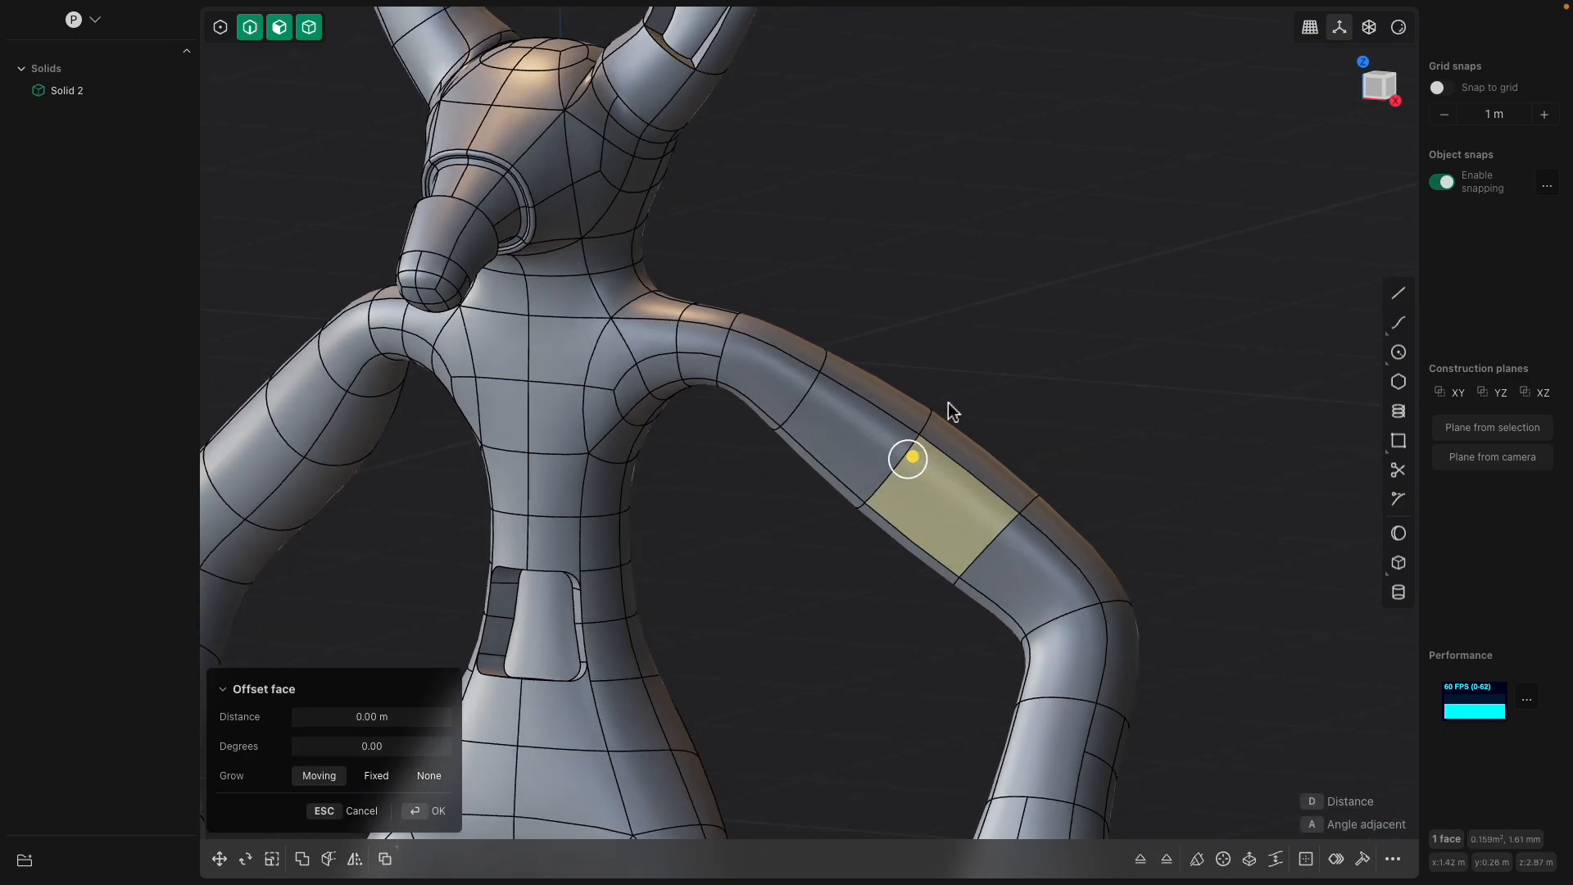
double_click(924, 423)
middle_click_drag(954, 466, 870, 453)
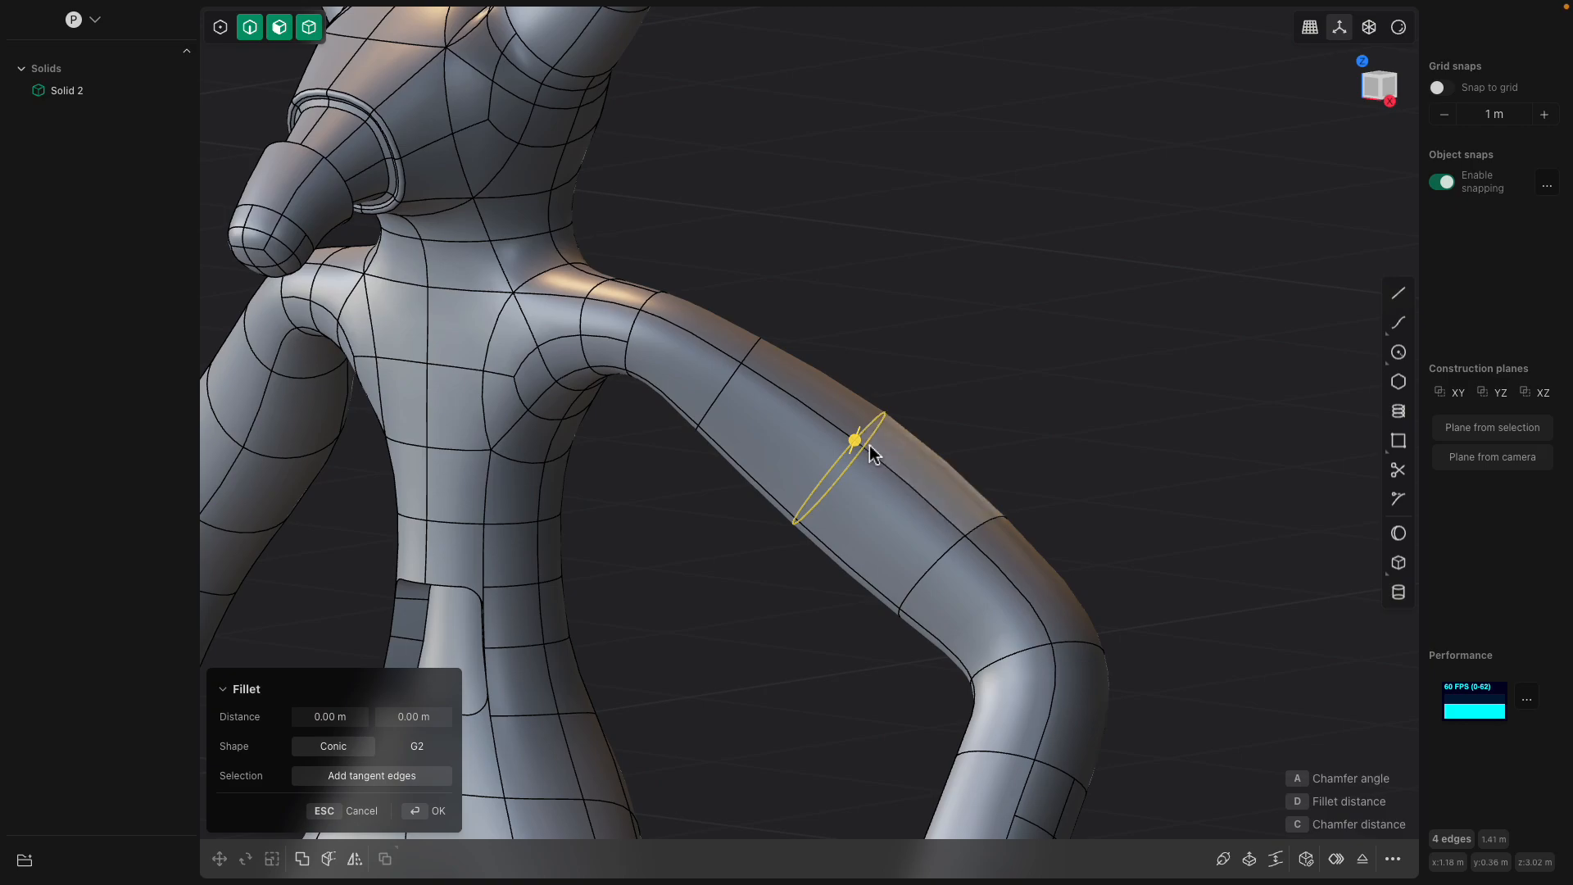
double_click(866, 518)
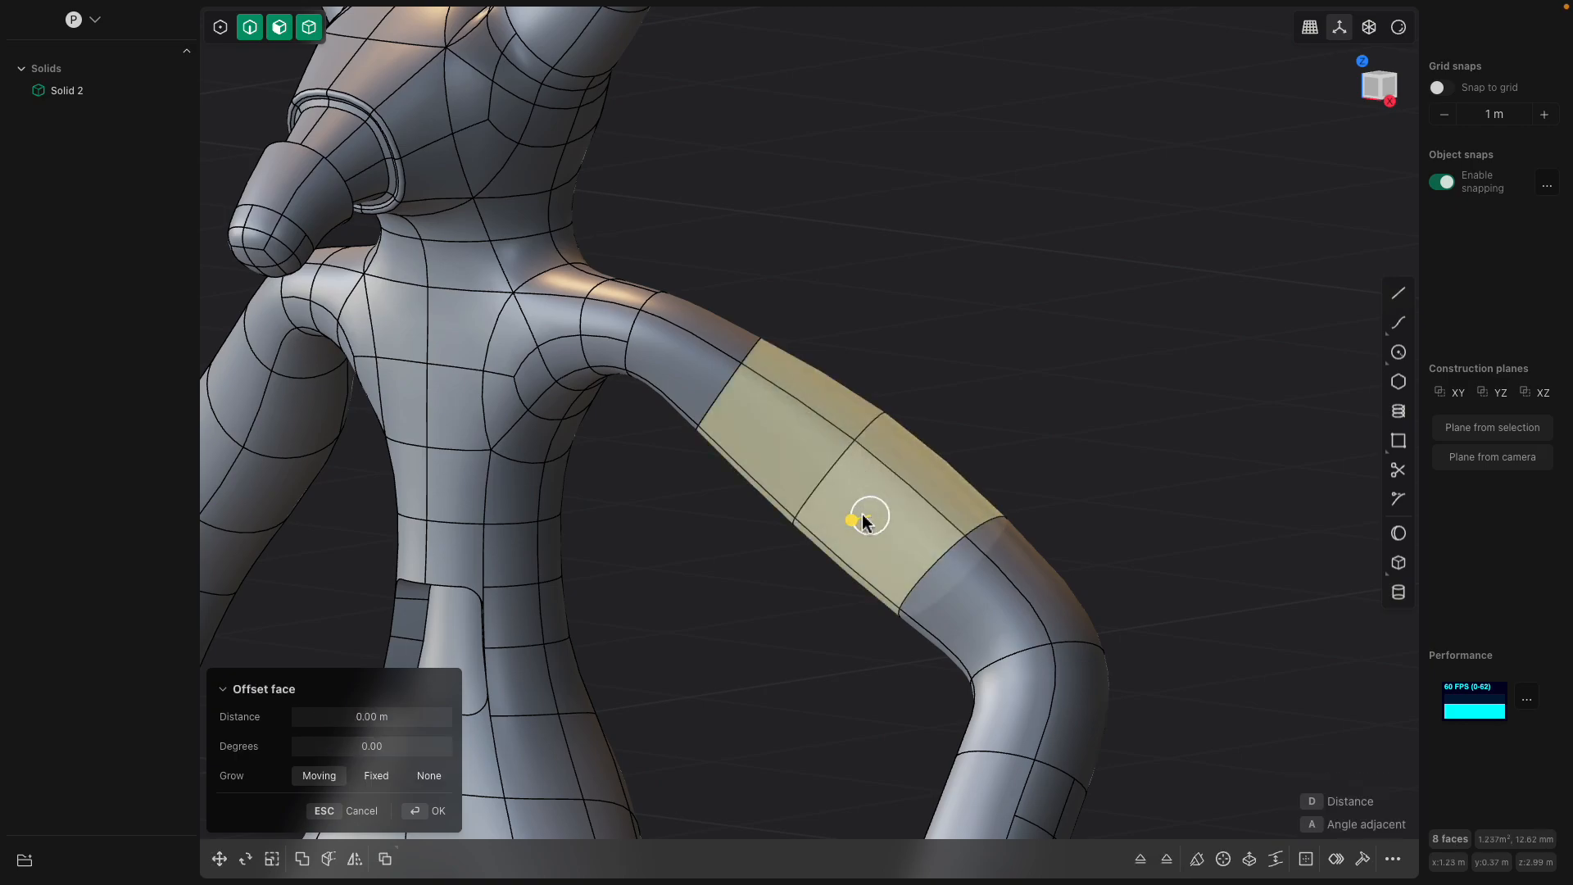
left_click_drag(858, 520, 845, 514)
middle_click_drag(844, 518, 934, 377)
key("Return")
- Fillet the edge loops at both ends of the upper-arm sleeve
key("ctrl+2")
left_click_drag(841, 559, 861, 563)
middle_click_drag(861, 563, 910, 411)
key("Return")
- Limit selection to faces and offset the whole upper-arm sleeve outward, including its end walls and rounded edges
scroll(887, 534, "down", 1)
left_click(965, 247)
scroll(965, 247, "down", 3)
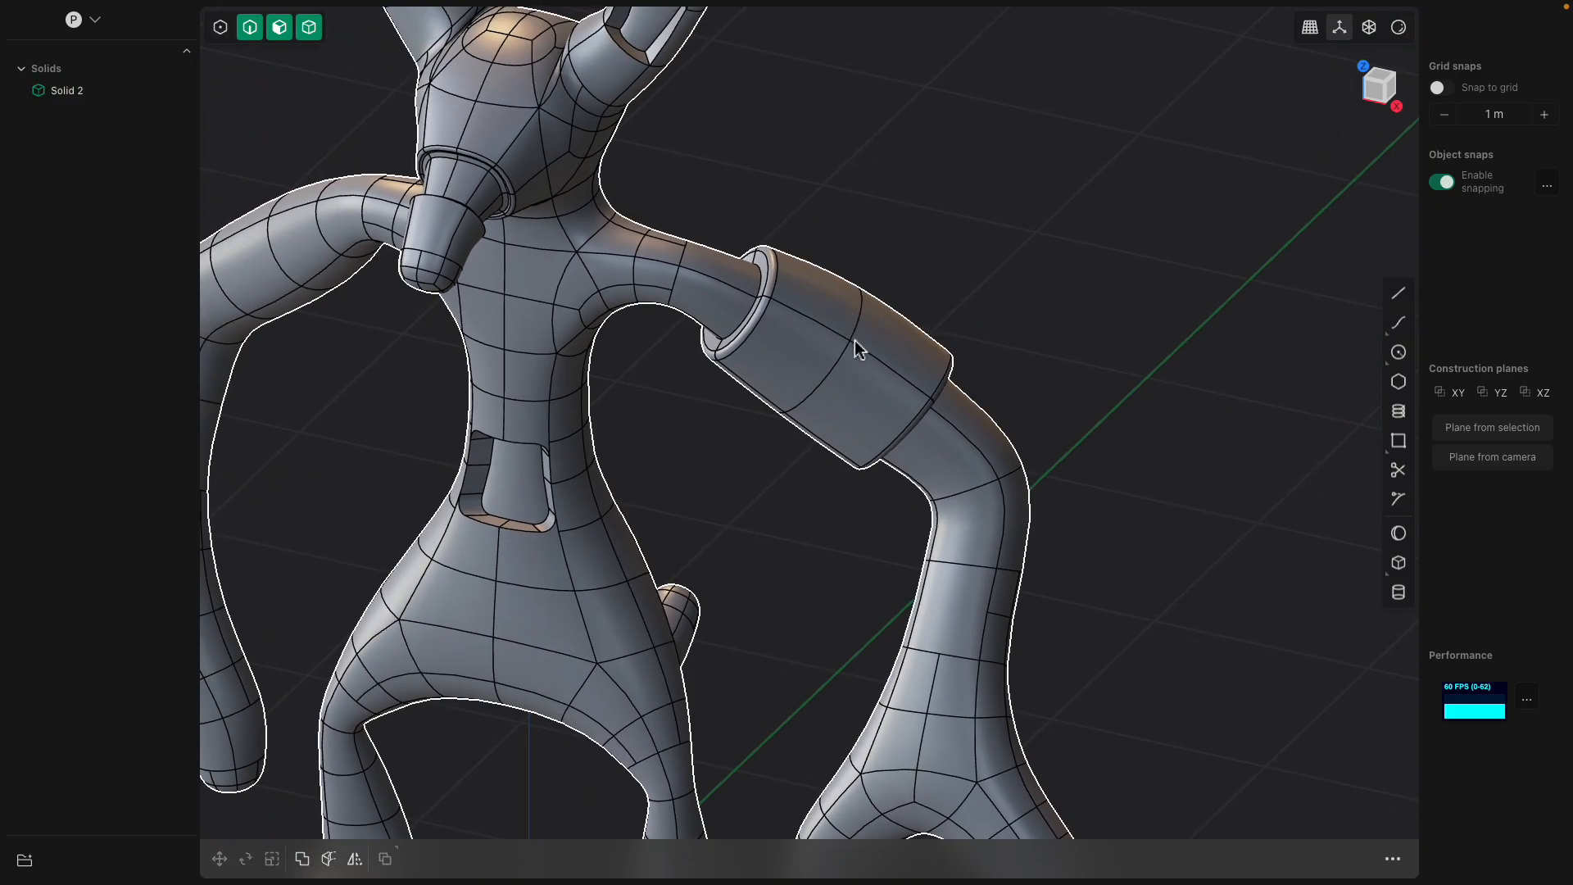
left_click(862, 329)
middle_click_drag(879, 305, 888, 354, "shift")
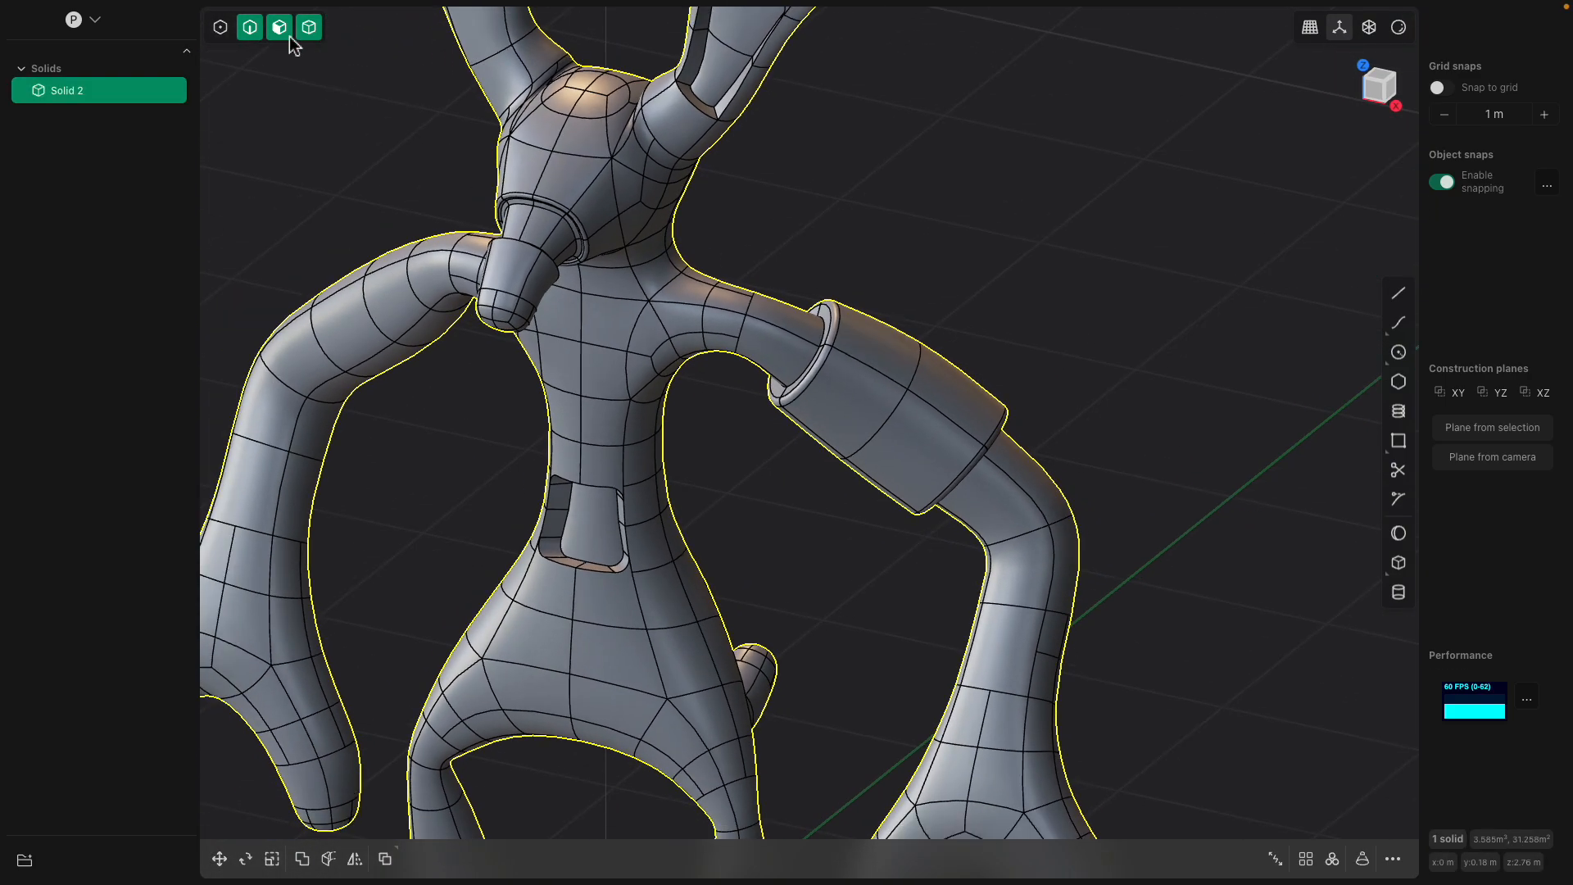
middle_click_drag(895, 295, 863, 326)
double_click(913, 358)
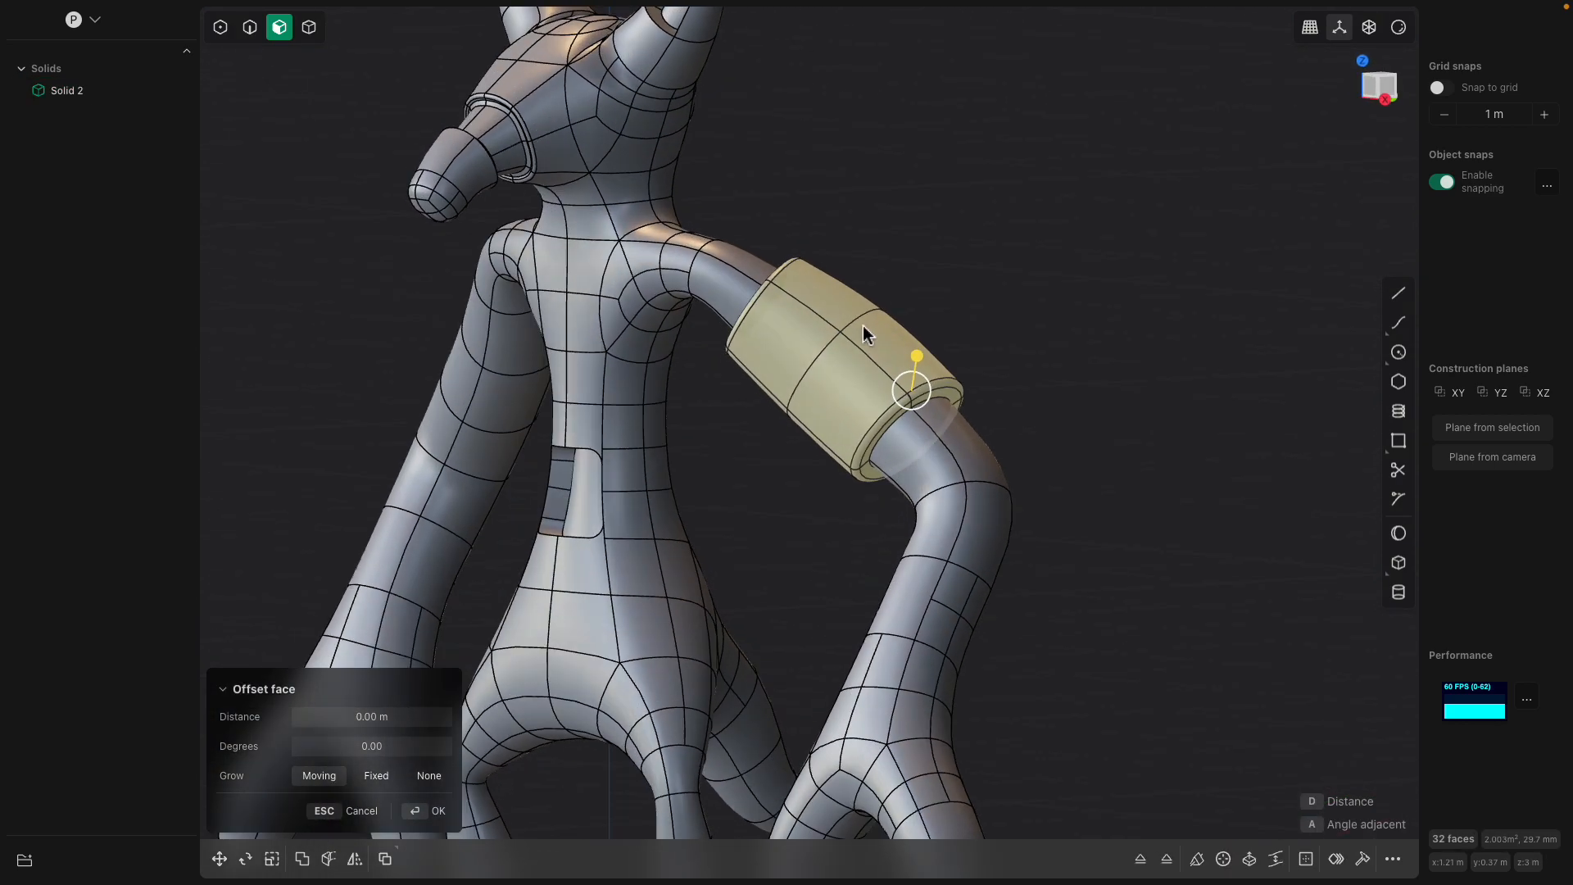
left_click_drag(919, 358, 934, 356)
middle_click_drag(934, 355, 724, 481)
key("Return")
scroll(625, 465, "up", 2)
left_click(626, 461)
scroll(627, 460, "up", 2)
double_click(659, 469)
scroll(889, 577, "down", 3)
middle_click_drag(888, 577, 754, 358, "shift")
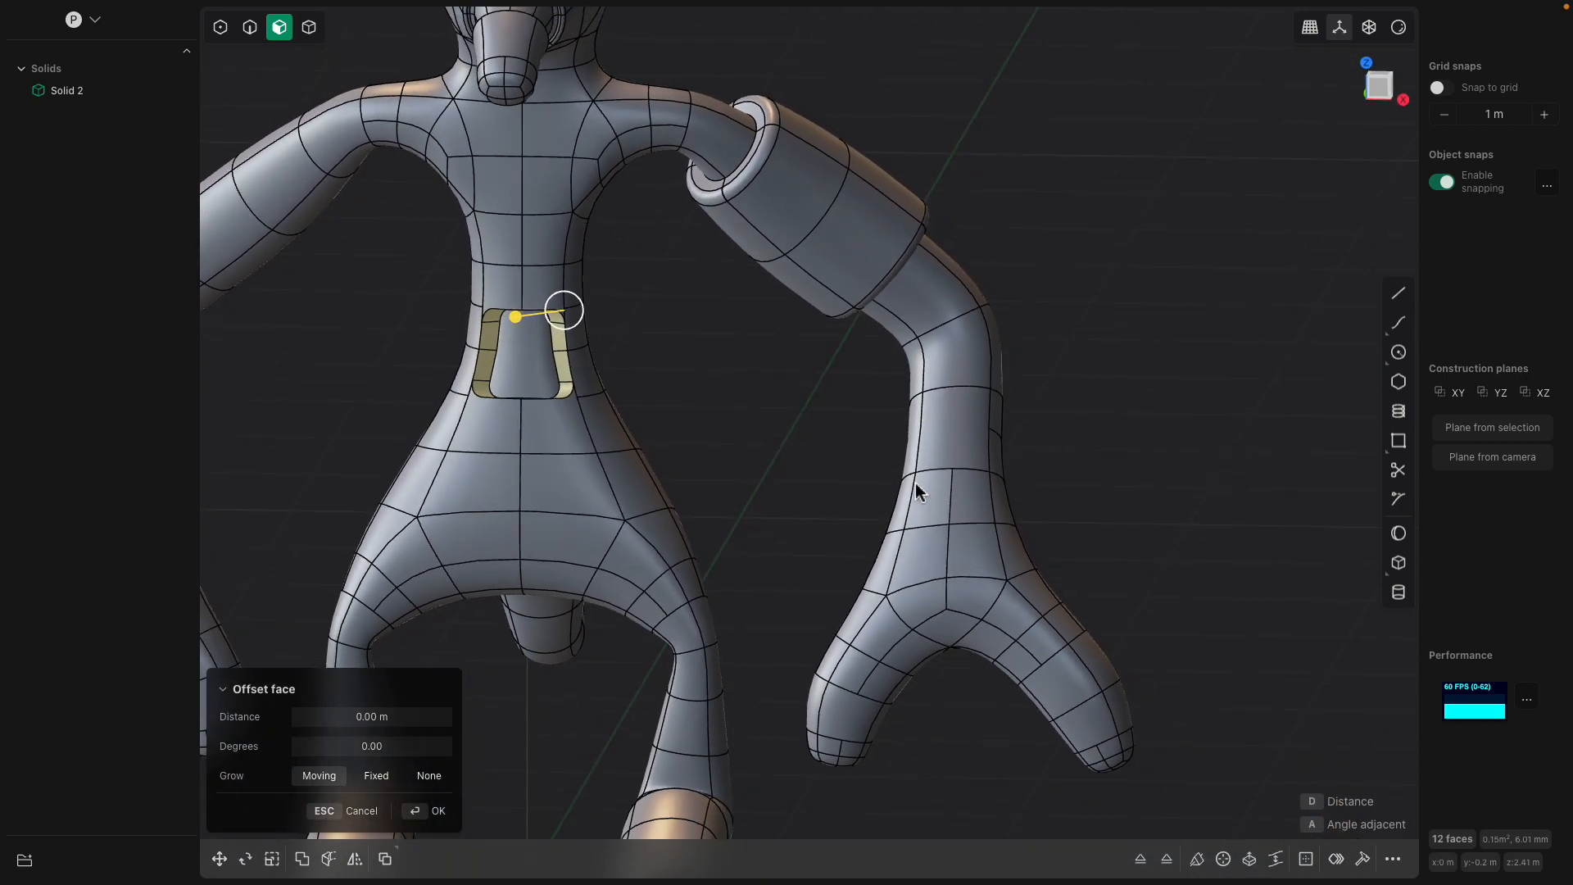
middle_click_drag(767, 570, 1029, 440, "shift")
scroll(1028, 441, "down", 2)
middle_click_drag(980, 544, 956, 462, "shift")
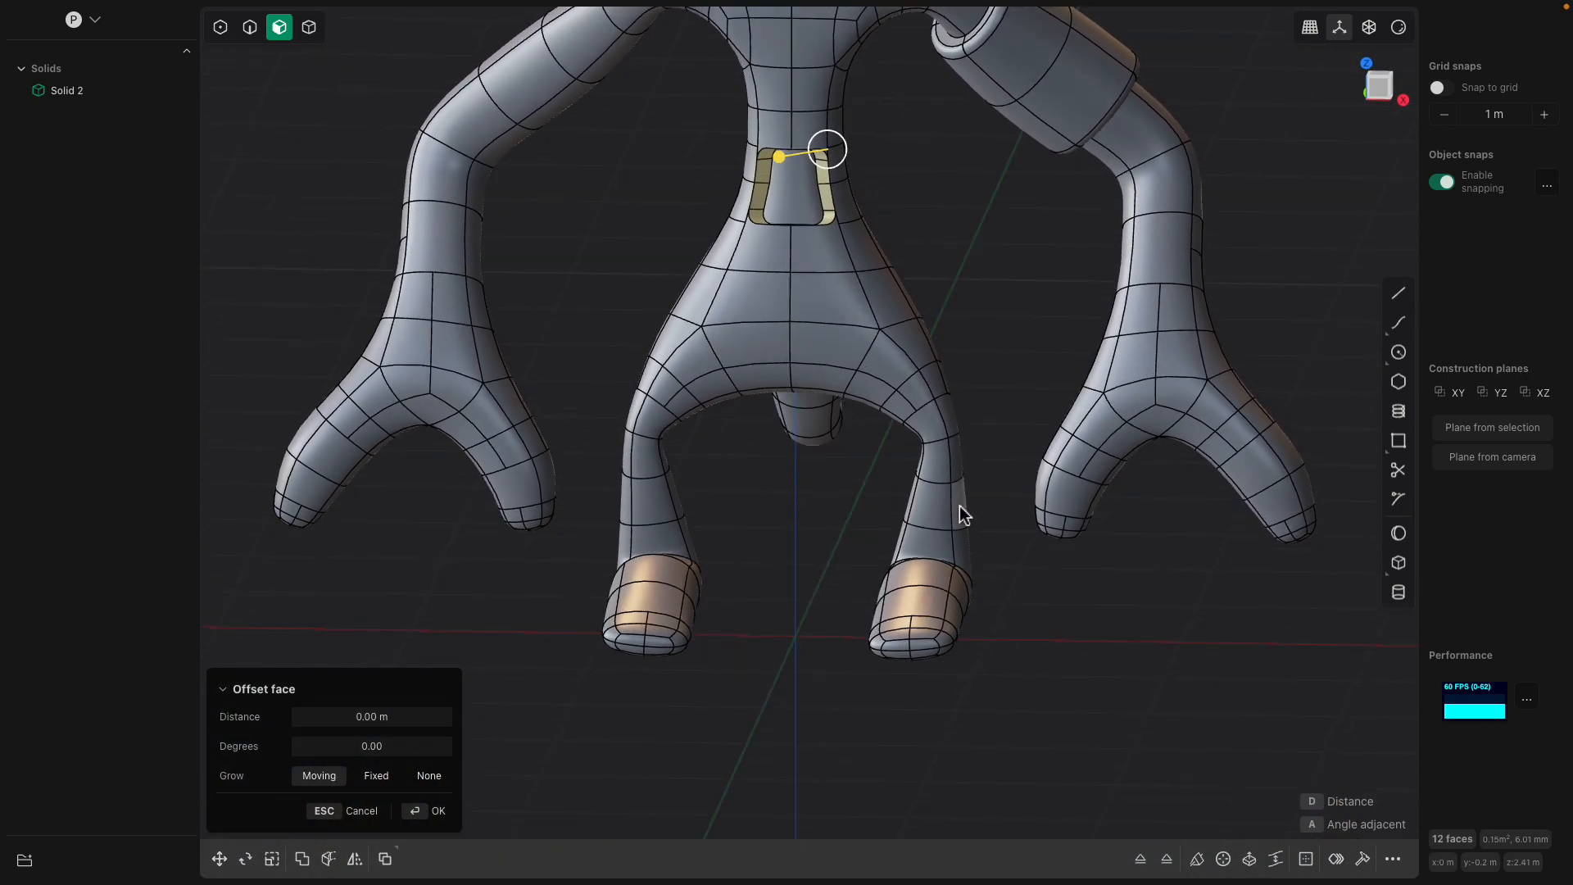
key("Escape")
- Re-enable edge and solid selection alongside face selection for working on the opposite arm
scroll(970, 352, "up", 2)
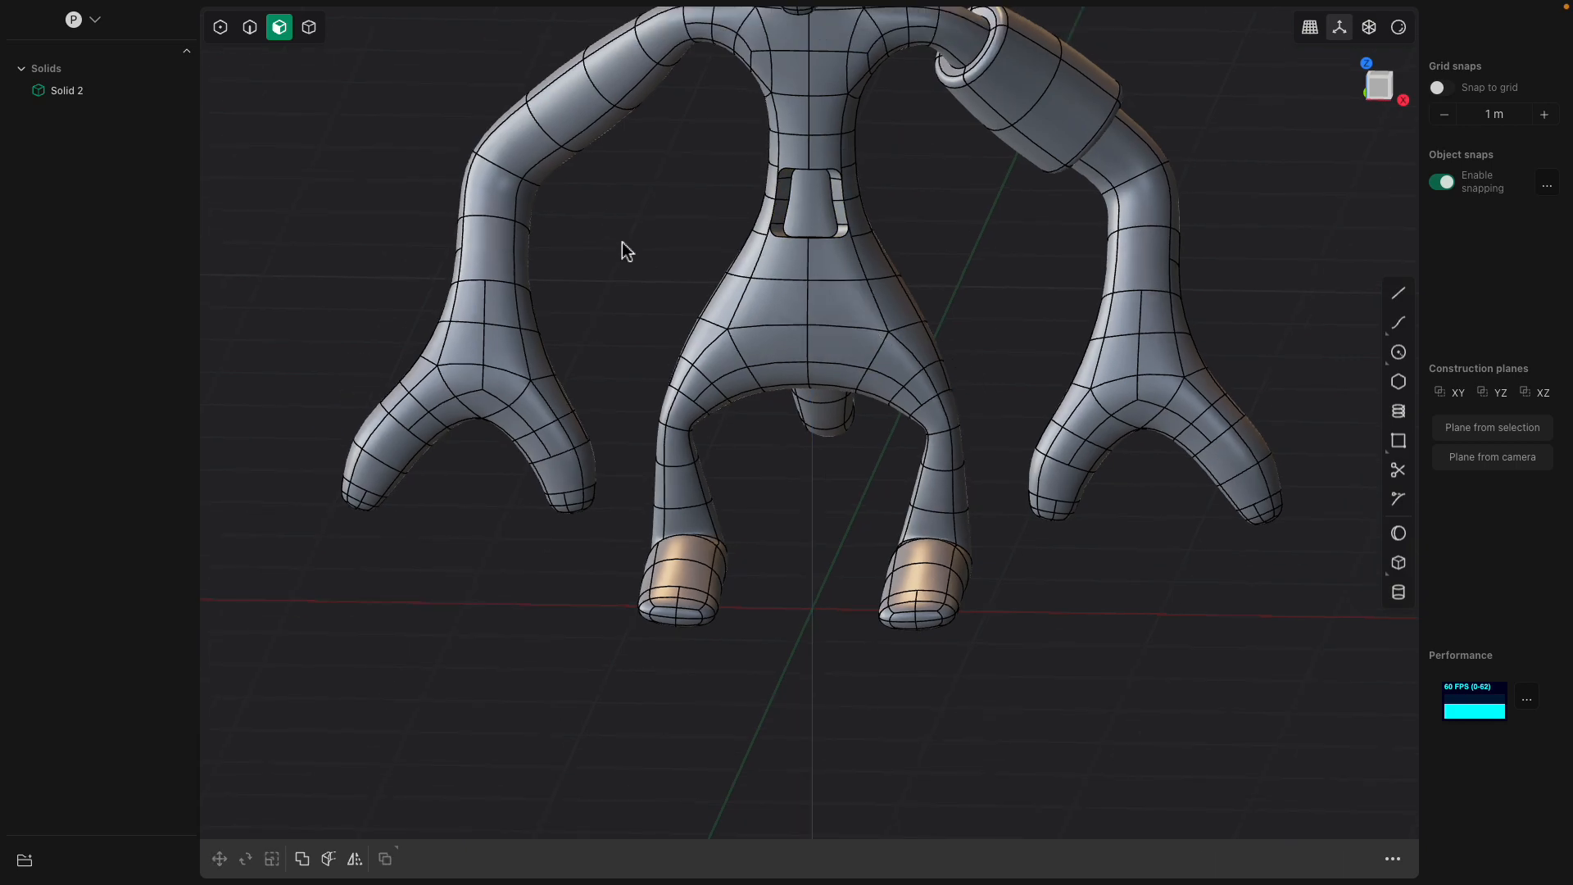
scroll(610, 233, "up", 2)
left_click(577, 213)
middle_click_drag(577, 212, 664, 240)
left_click(570, 232)
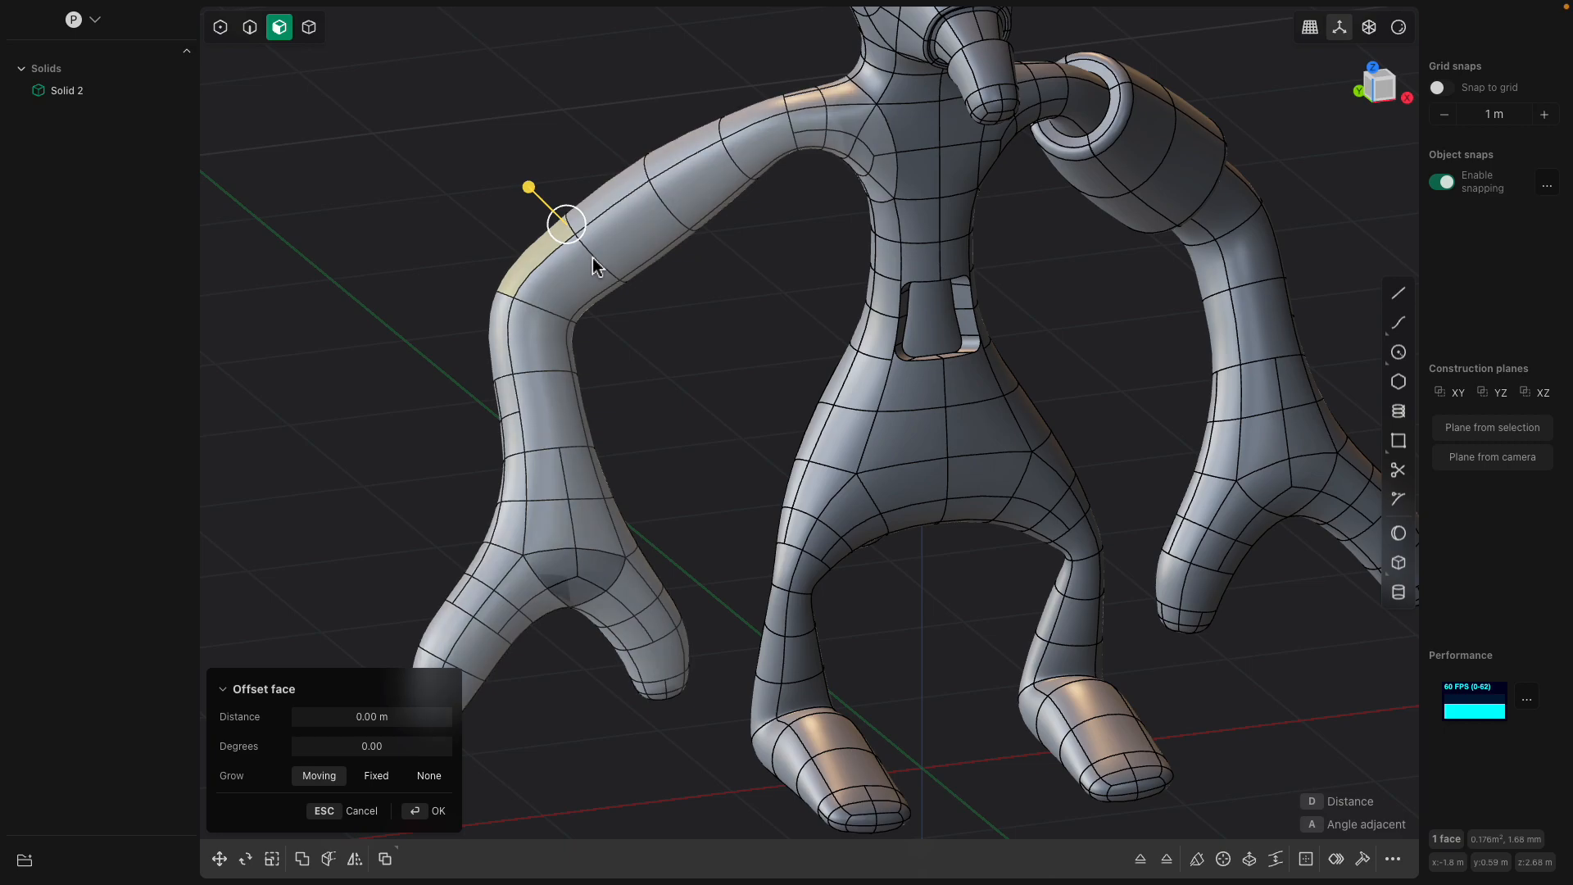
left_click(254, 30, "shift")
left_click(309, 33, "shift")
middle_click_drag(529, 236, 495, 211)
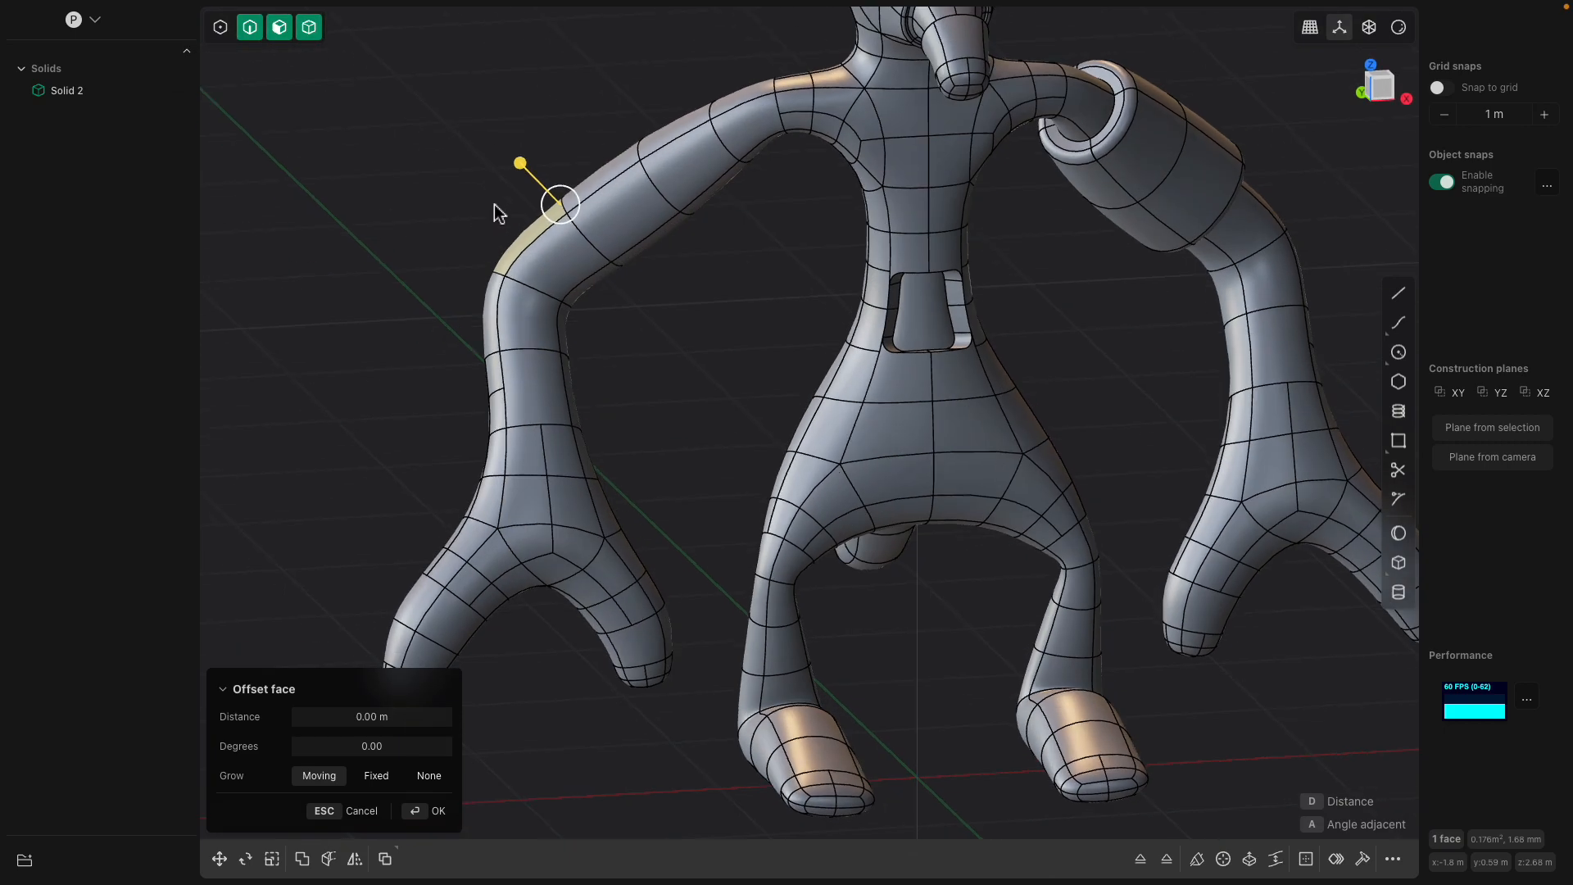
key("Escape")
- Cut a groove around the opposite arm just above the elbow by piping its edge loop with a section size of about 0.095 m
left_click(602, 259)
middle_click_drag(602, 259, 571, 329)
double_click(555, 302)
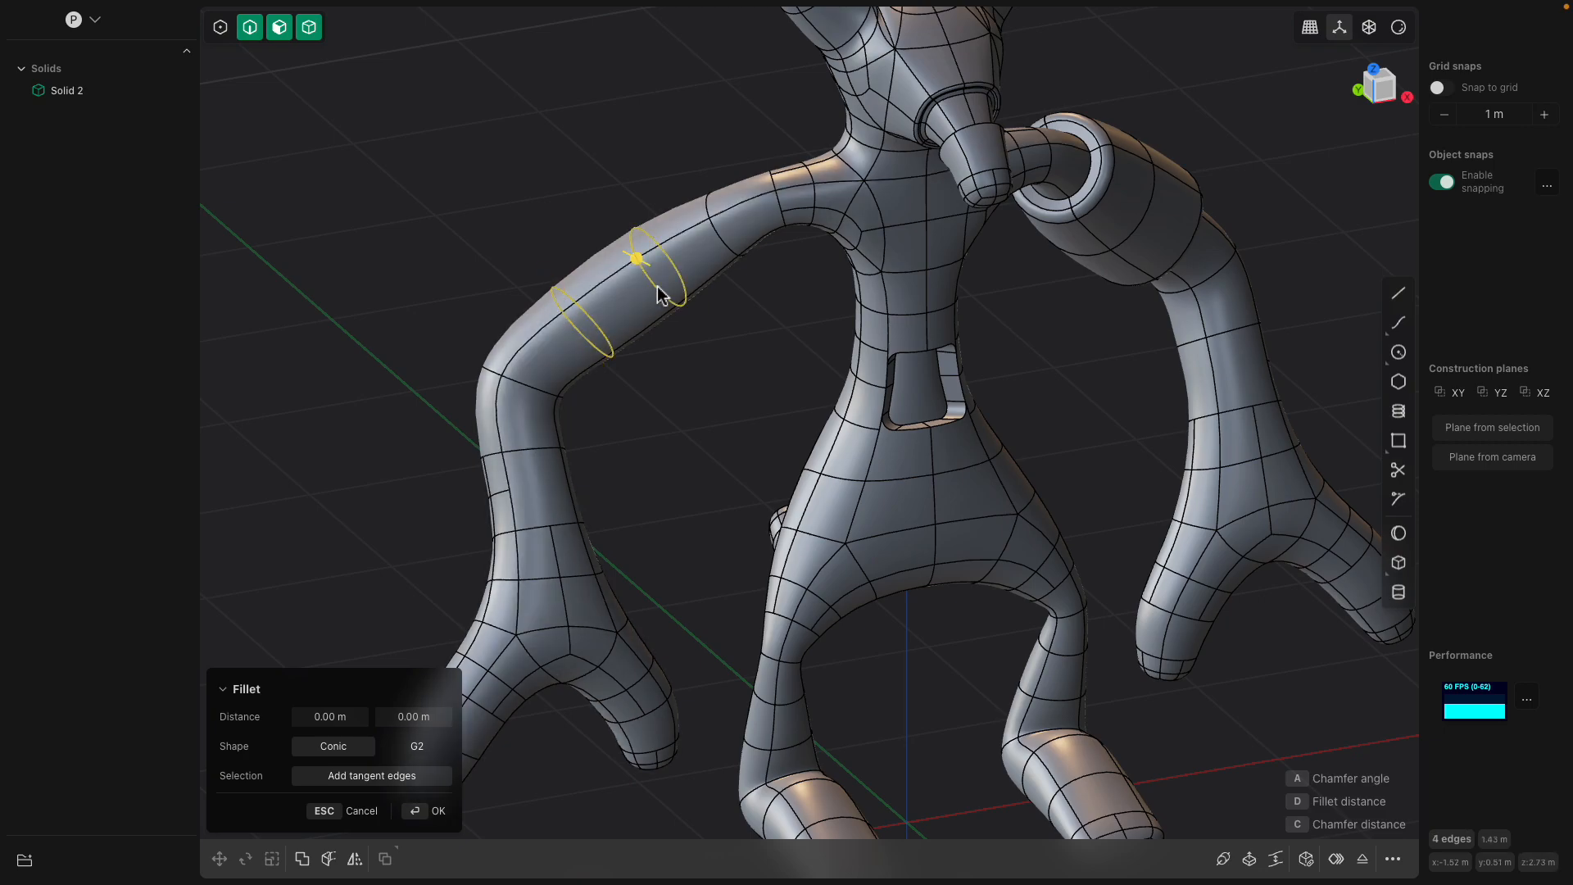
middle_click_drag(660, 295, 571, 357)
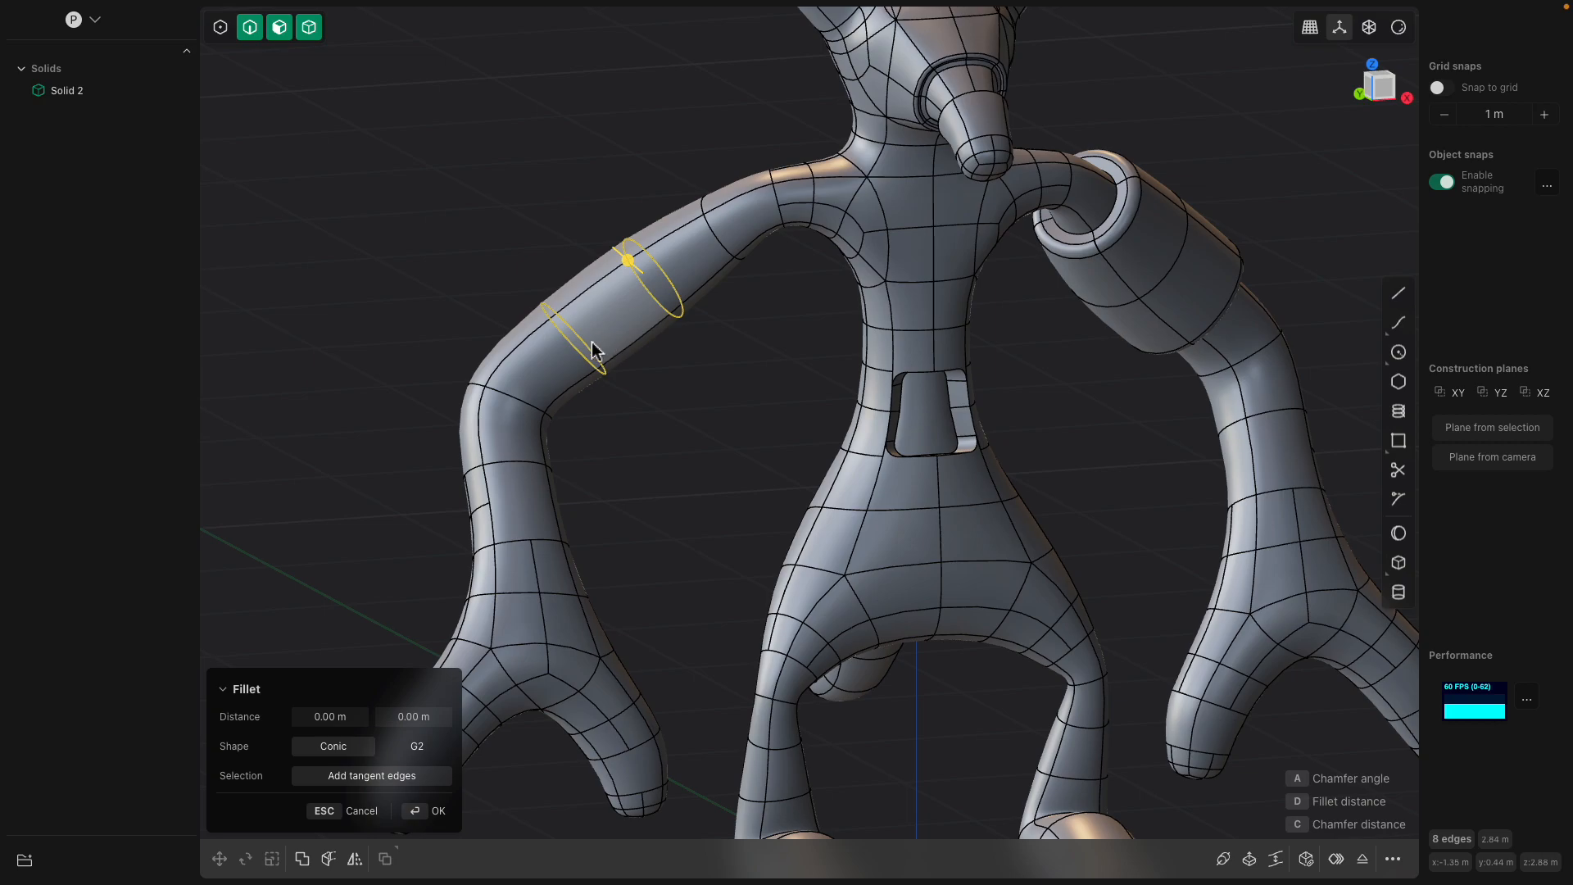
double_click(568, 348)
double_click(574, 343)
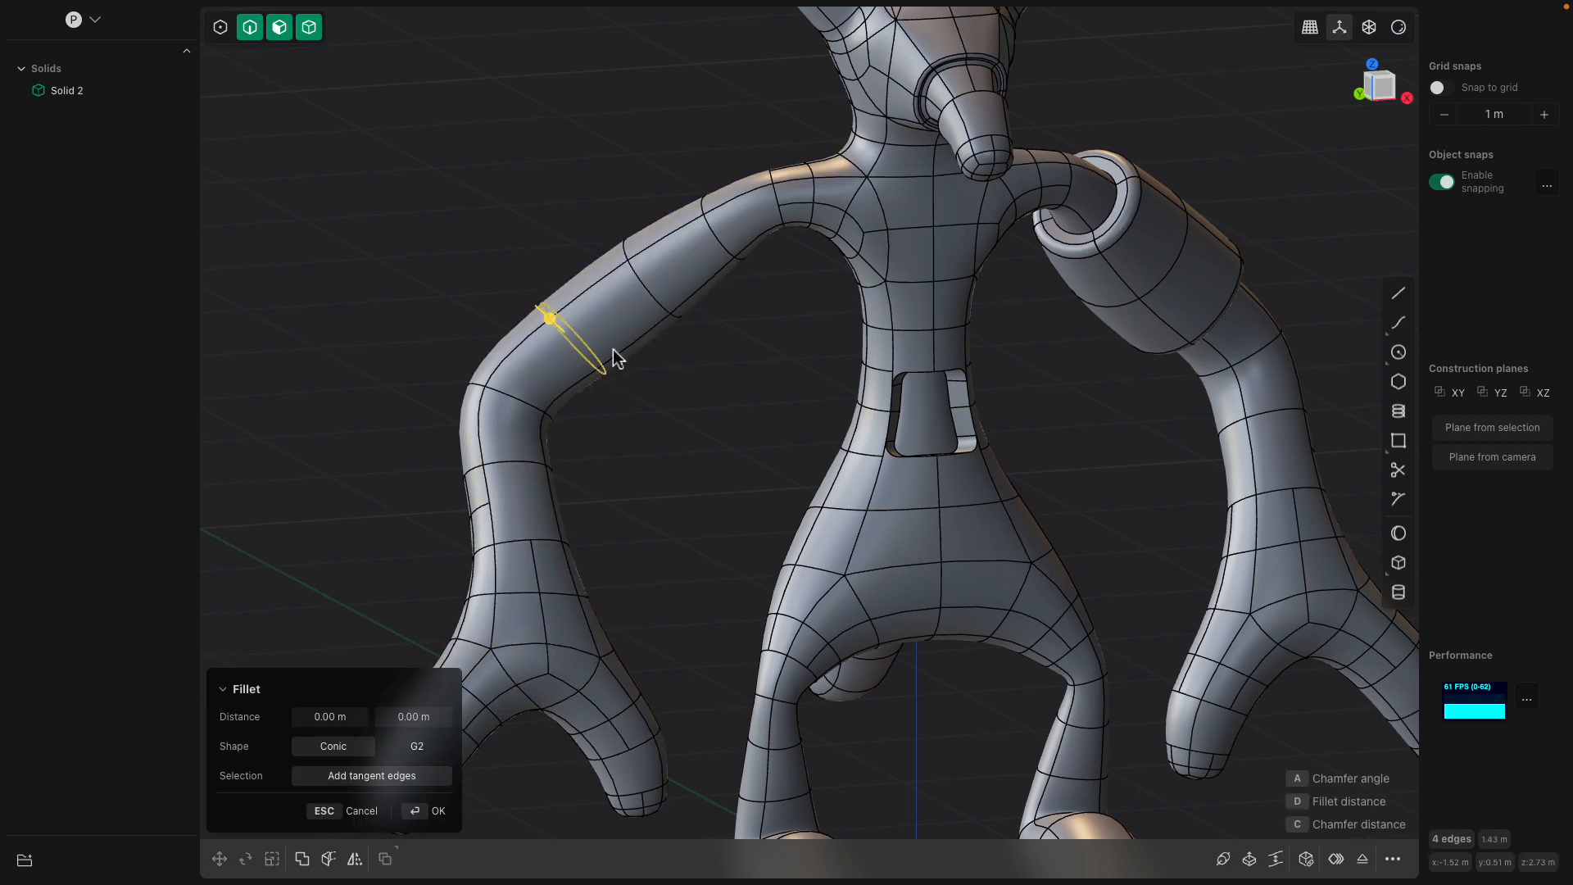
left_click(1222, 860)
scroll(606, 379, "up", 3)
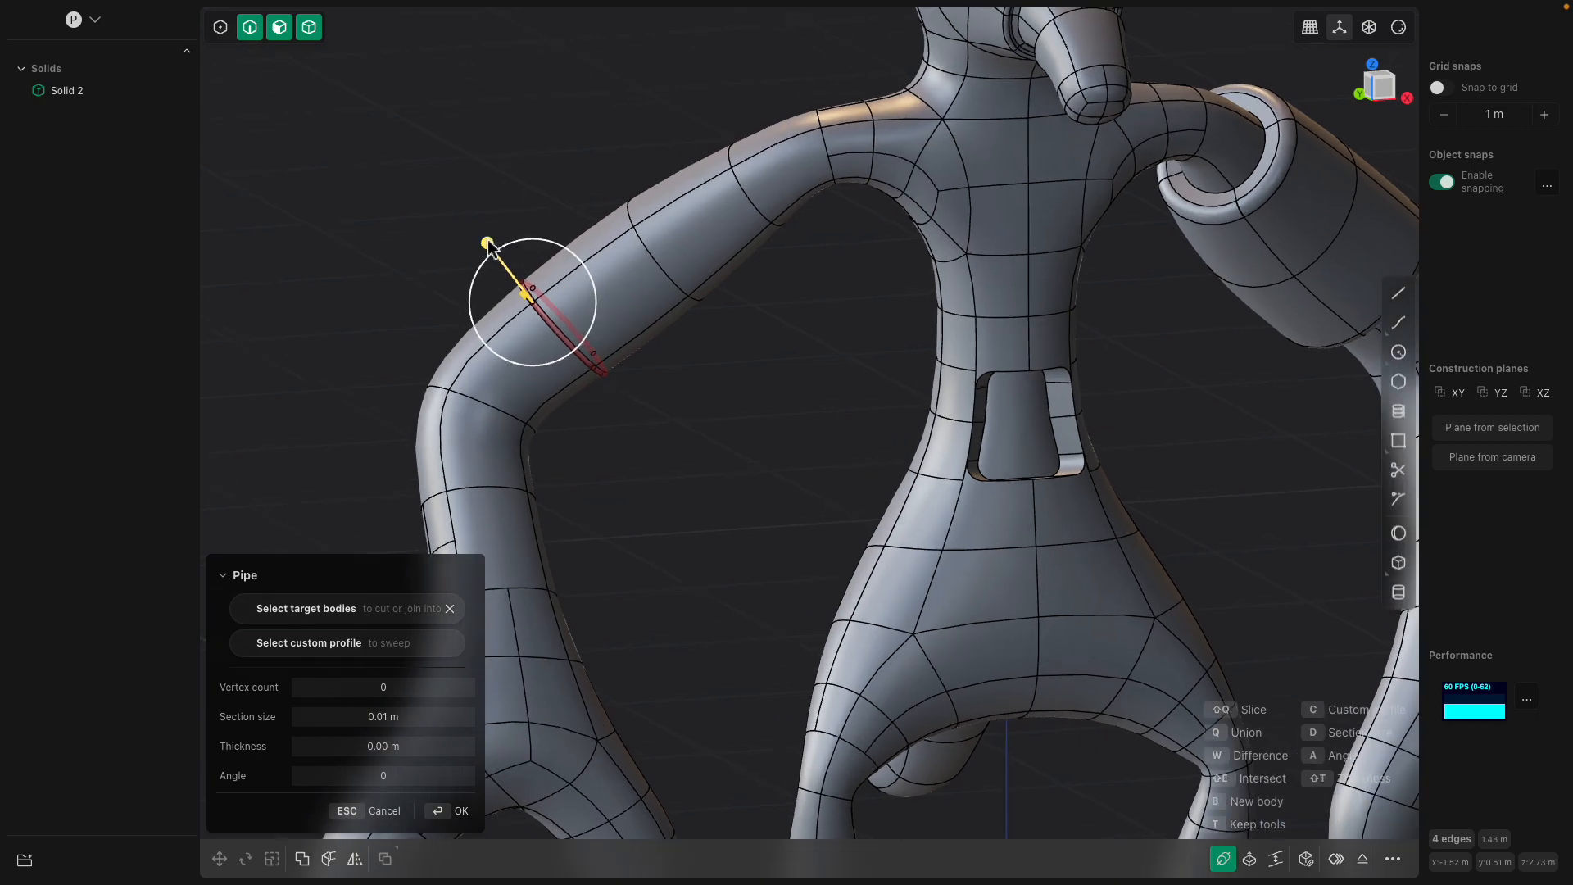
left_click_drag(296, 109, 402, 164)
scroll(401, 164, "up", 3)
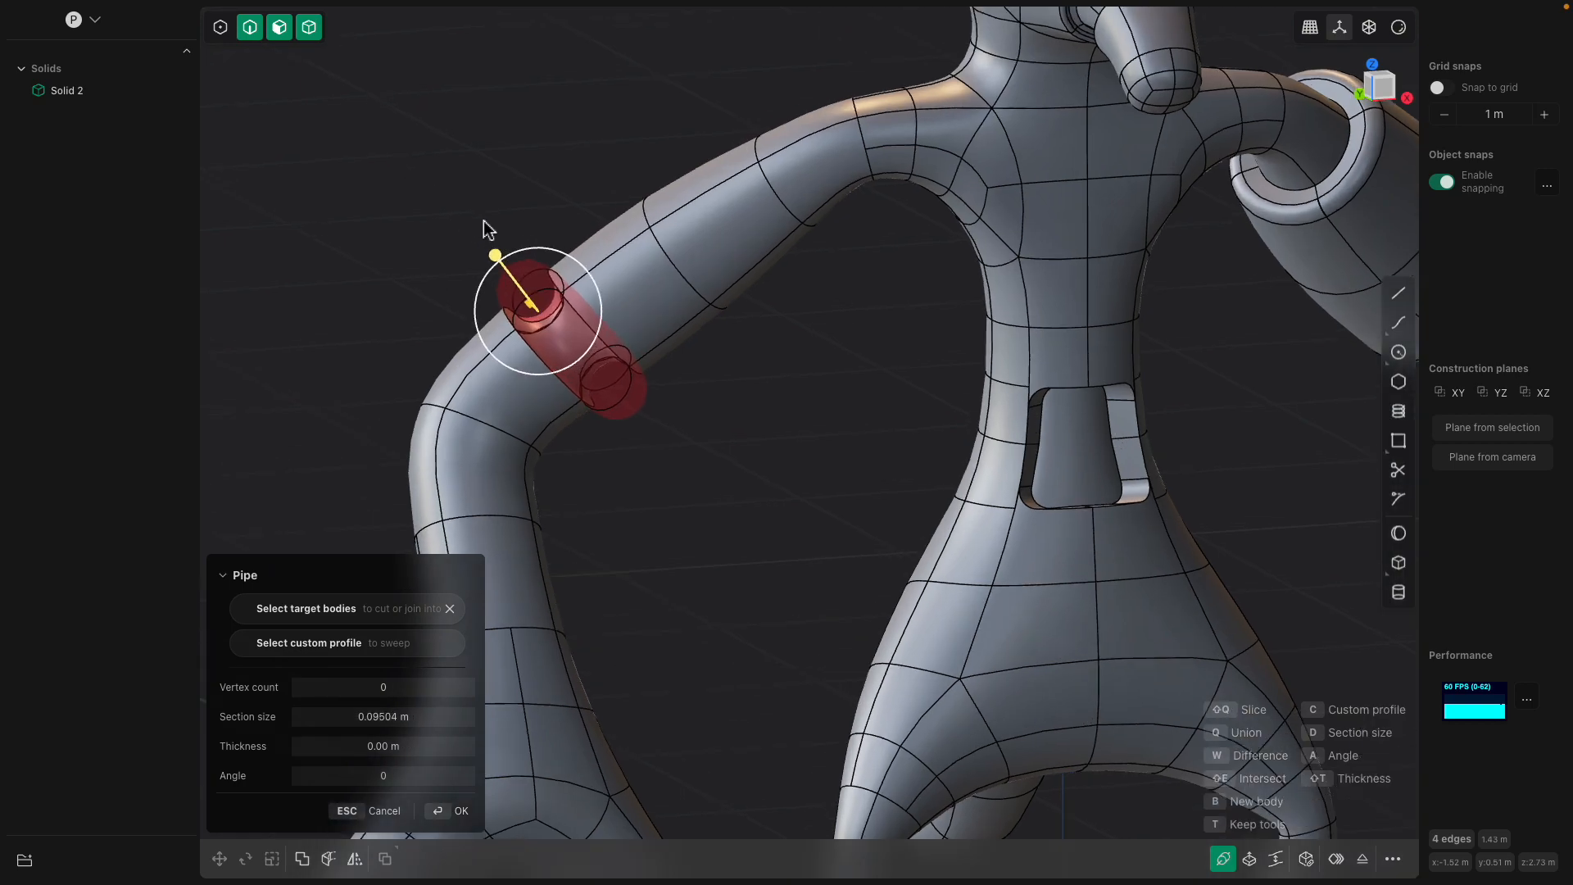
key("Return")
- Fillet the edge loops on both sides of the new groove above the elbow
middle_click_drag(691, 414, 529, 422)
left_click(704, 336, "alt")
key("b")
left_click(476, 408, "alt")
left_click(476, 407, "alt")
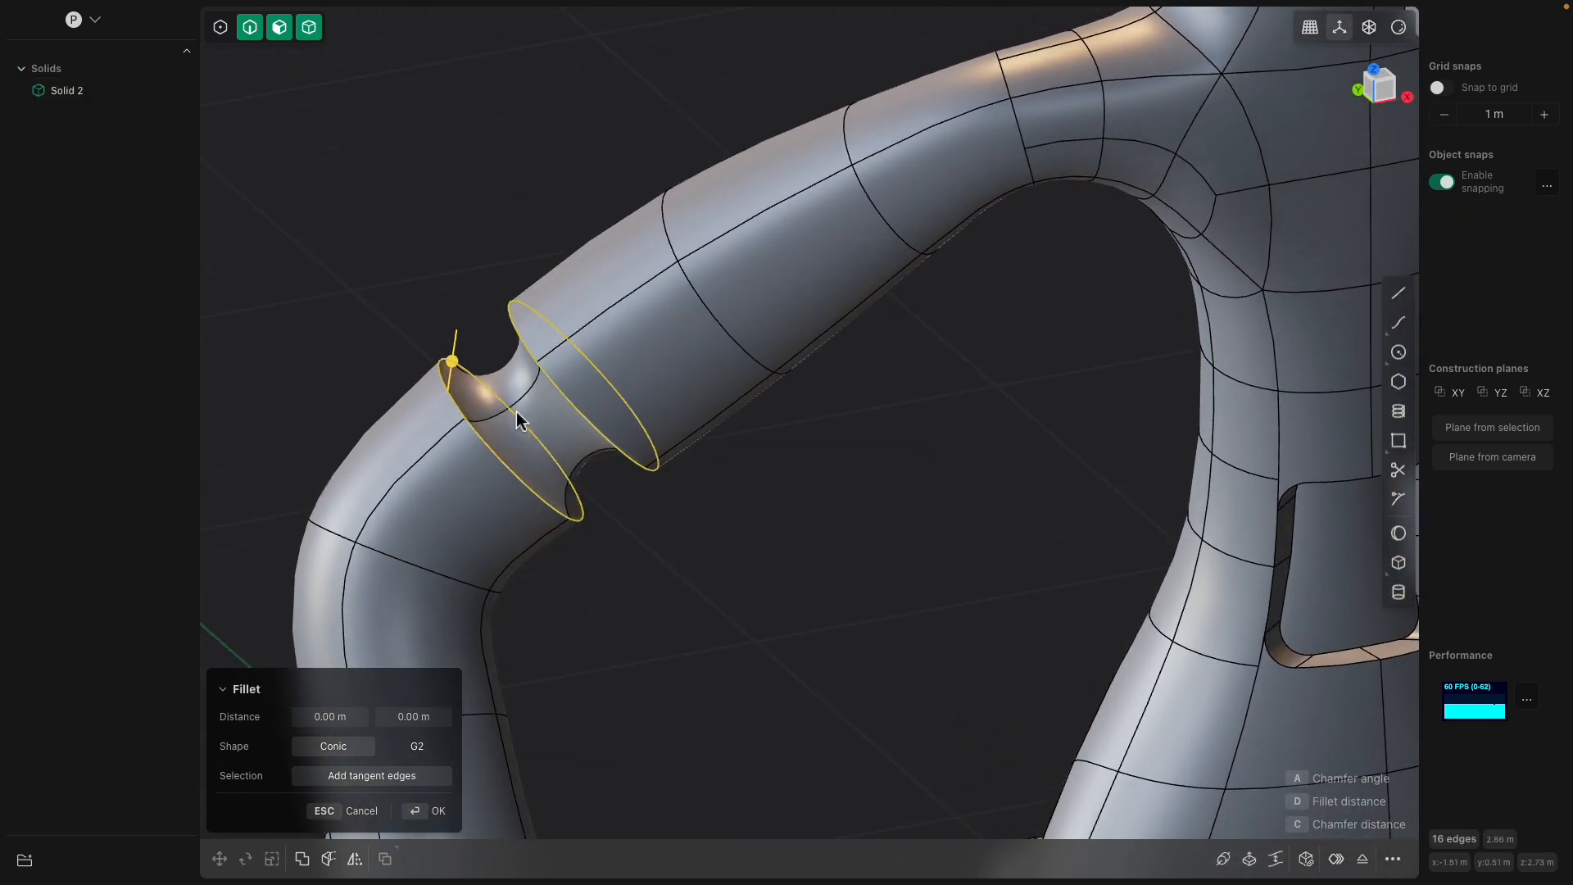
left_click_drag(449, 359, 454, 344)
right_click(431, 266)
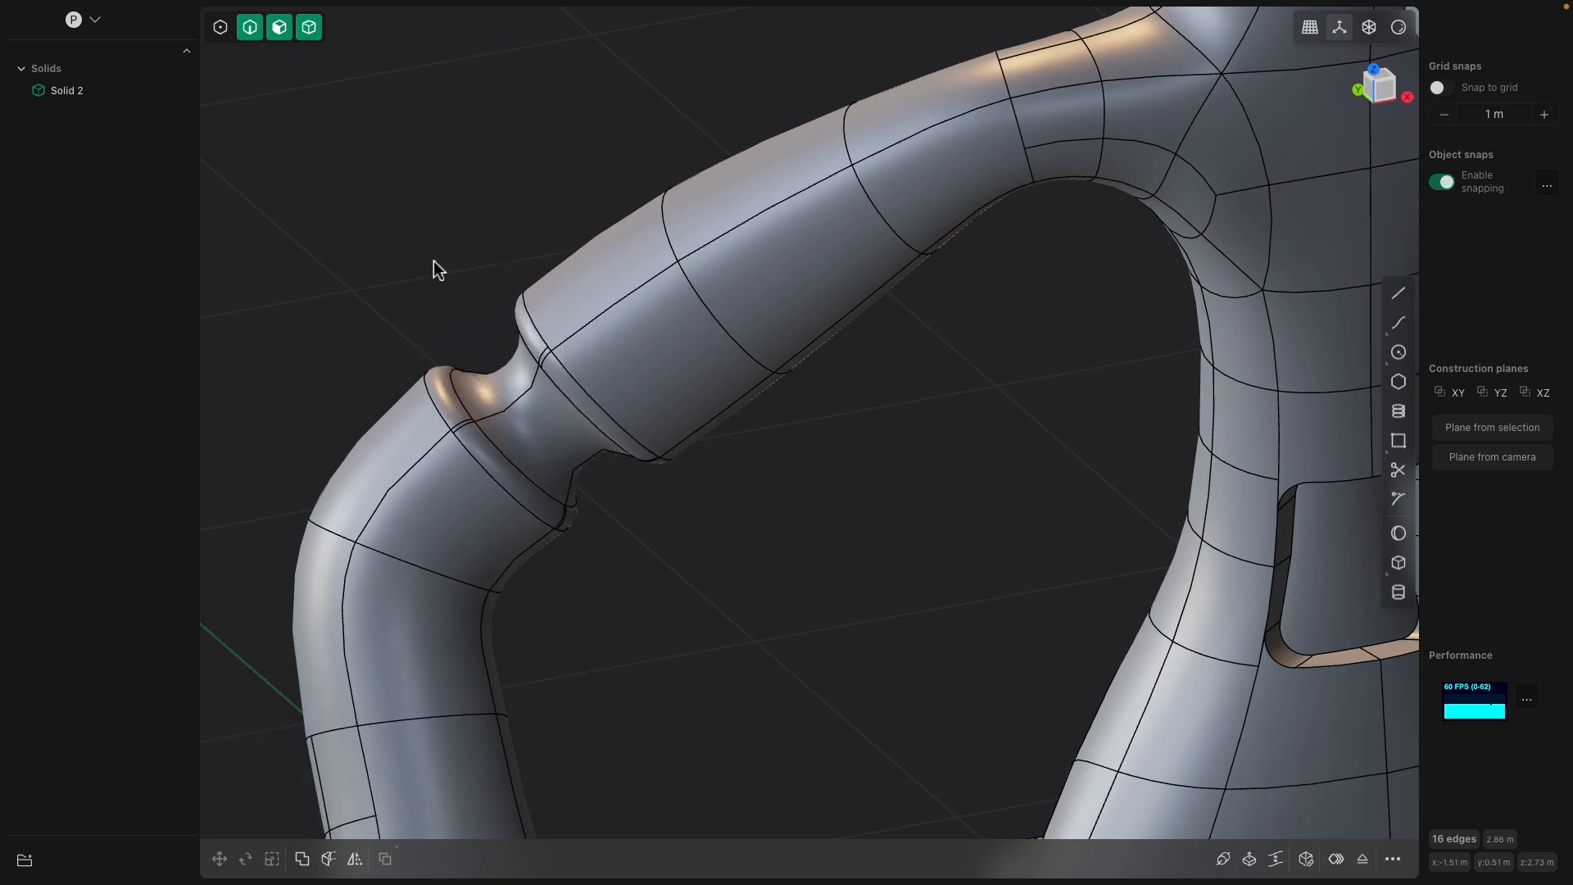
- Offset the face rings adjoining the edge loop near the tail's tip outward to form a sleeve
scroll(699, 345, "down", 3)
left_click(700, 345)
left_click(699, 346)
scroll(701, 348, "down", 5)
middle_click_drag(885, 414, 872, 486, "shift")
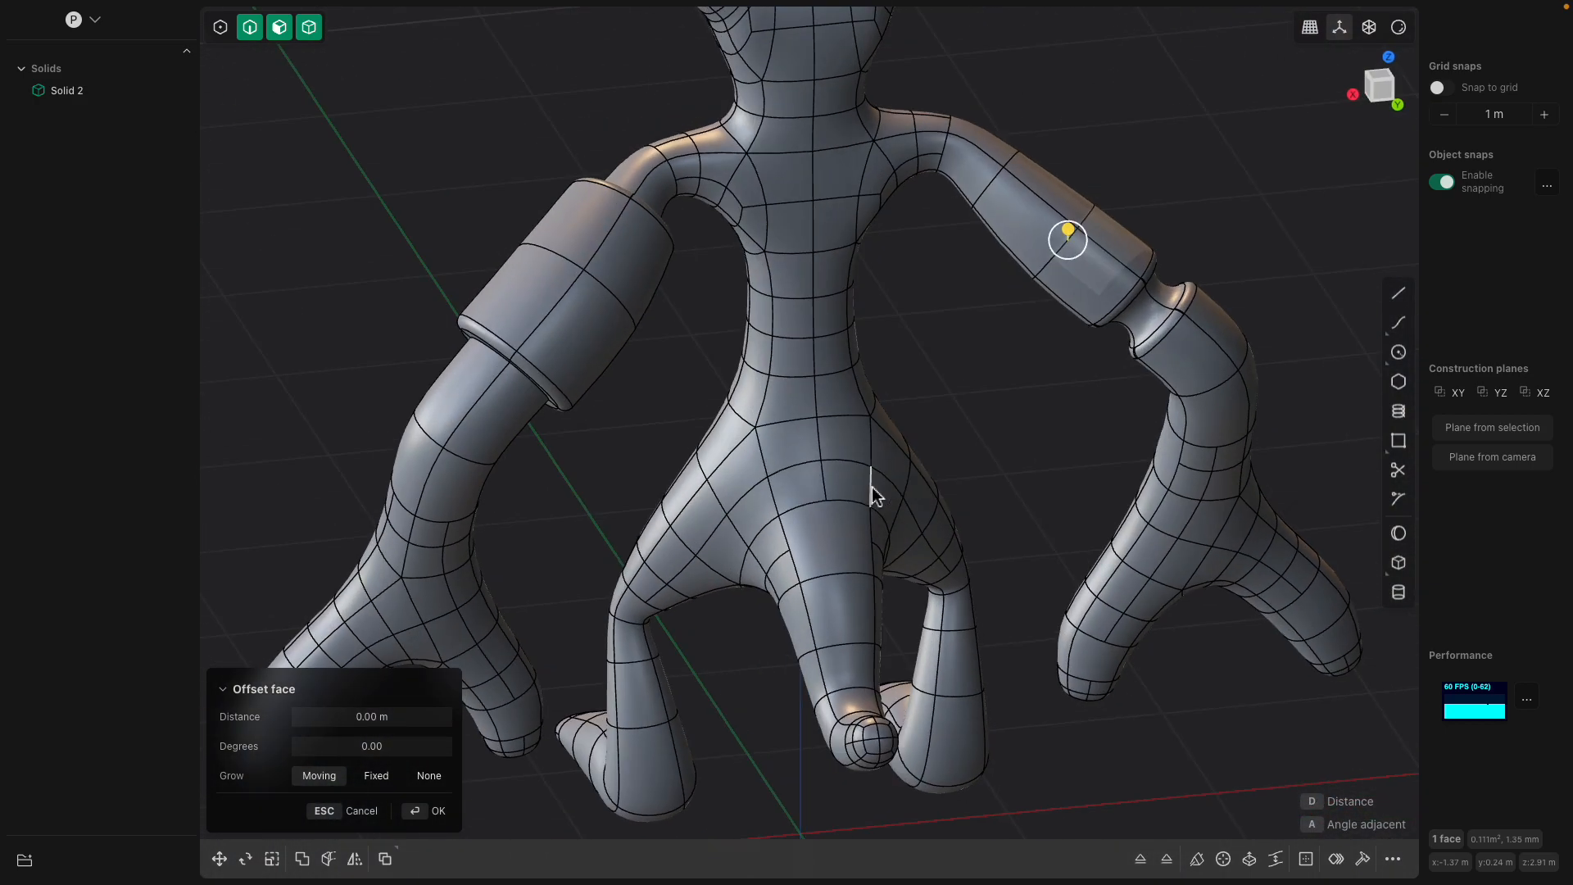
middle_click_drag(864, 631, 838, 607)
scroll(853, 625, "up", 2)
left_click(813, 639)
left_click(848, 650)
left_click(824, 650, "alt")
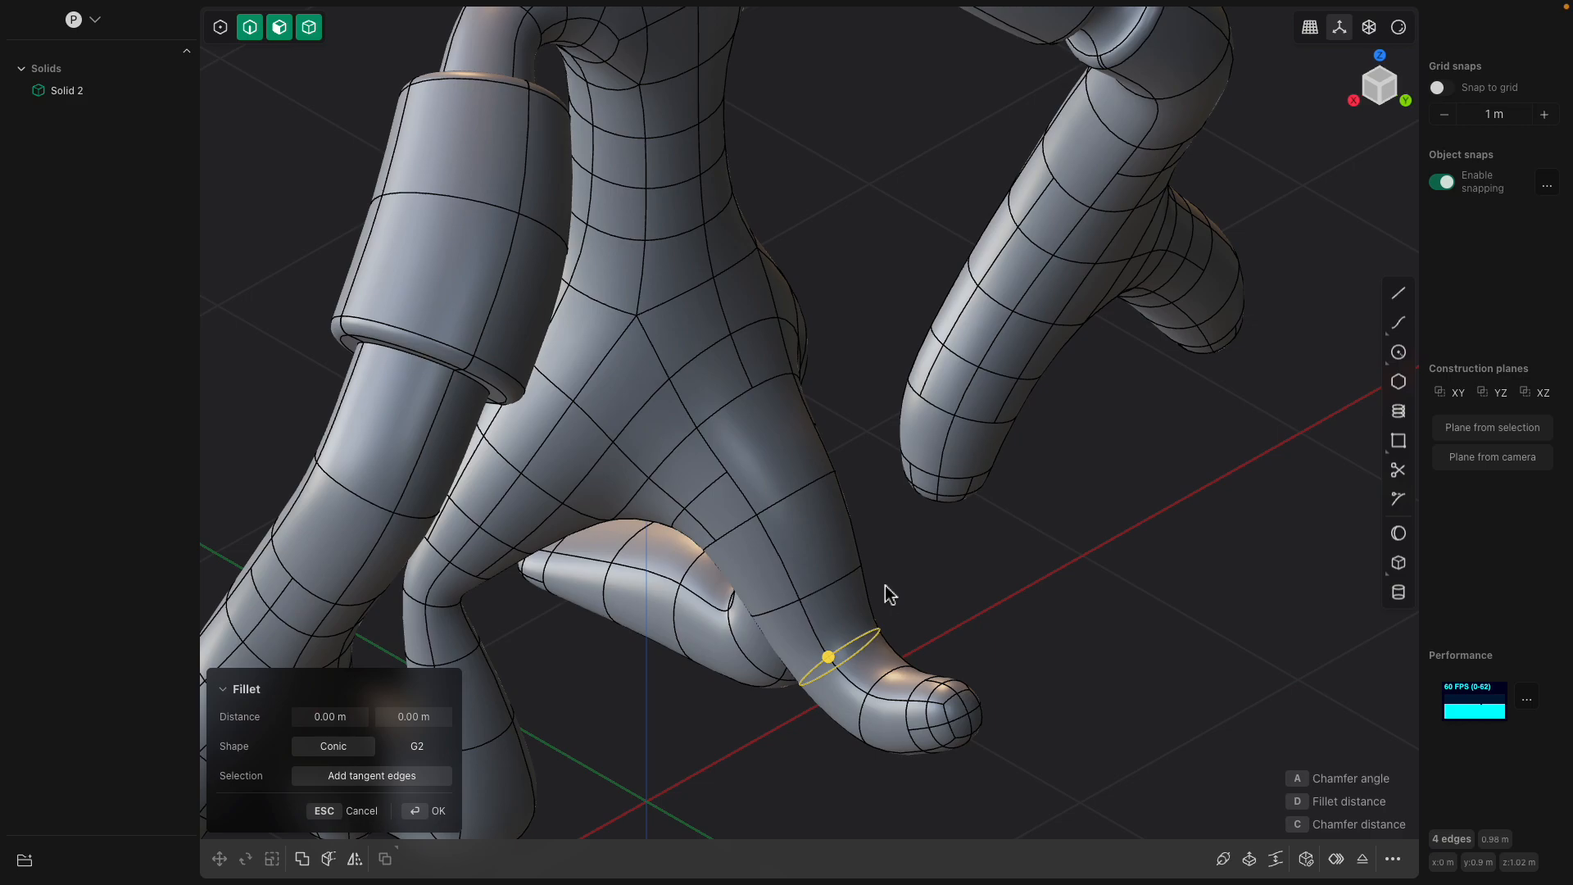
key("ctrl+3")
left_click_drag(784, 722, 792, 723)
- Offset the sixteen faces around both lower legs outward by about 0.042 m to form sleeves
middle_click_drag(950, 593, 808, 537)
left_click(931, 583)
double_click(940, 569)
middle_click_drag(771, 591, 855, 593)
key("ctrl+3")
middle_click_drag(685, 596, 664, 605)
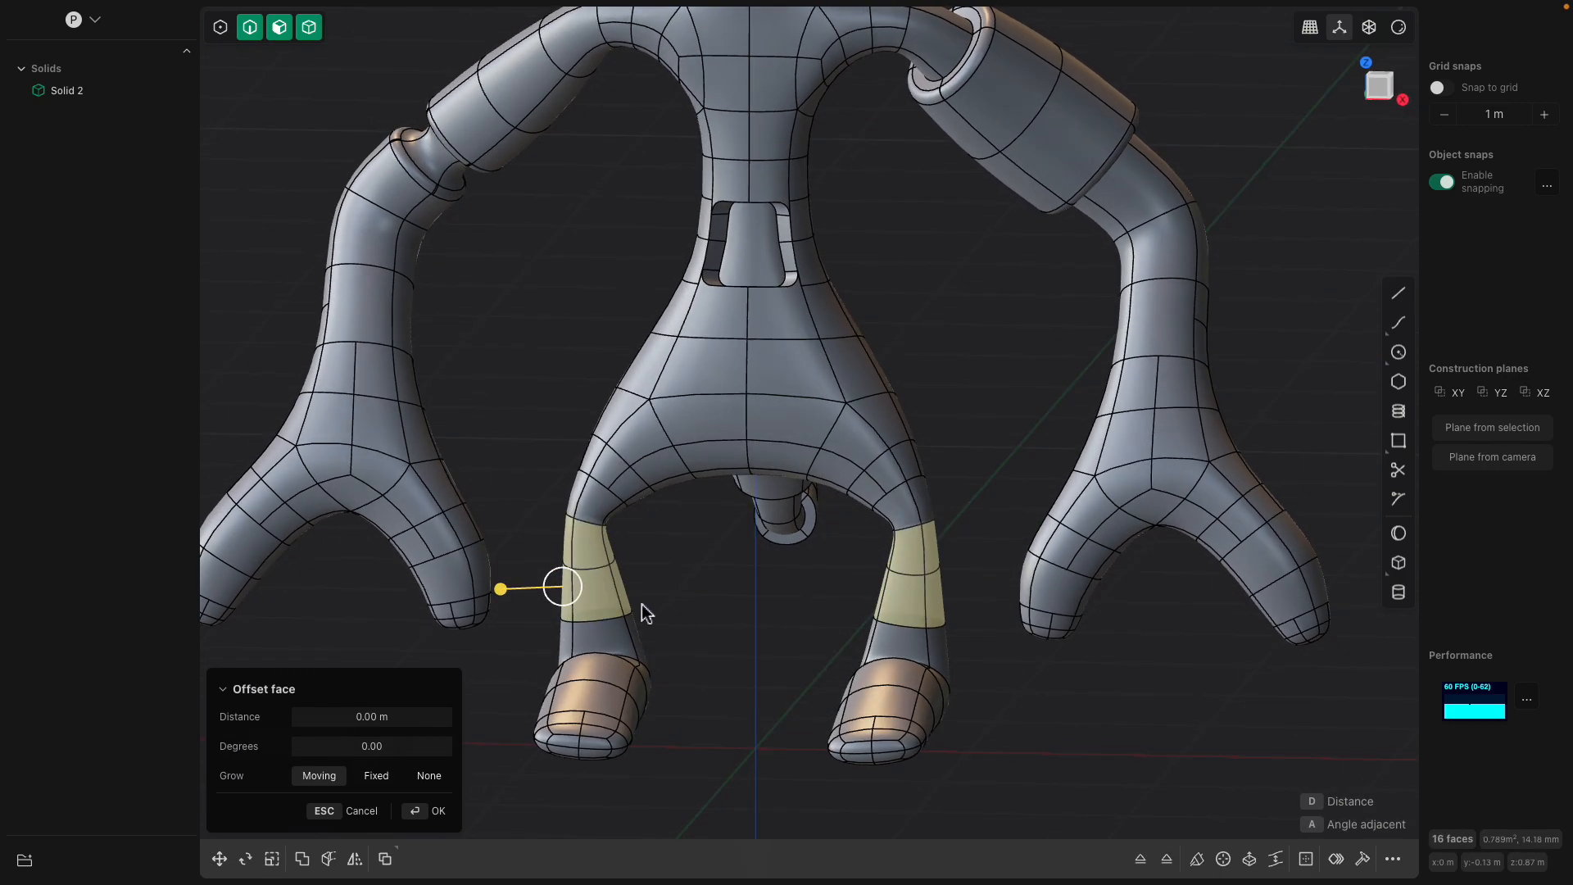
left_click_drag(511, 591, 498, 593)
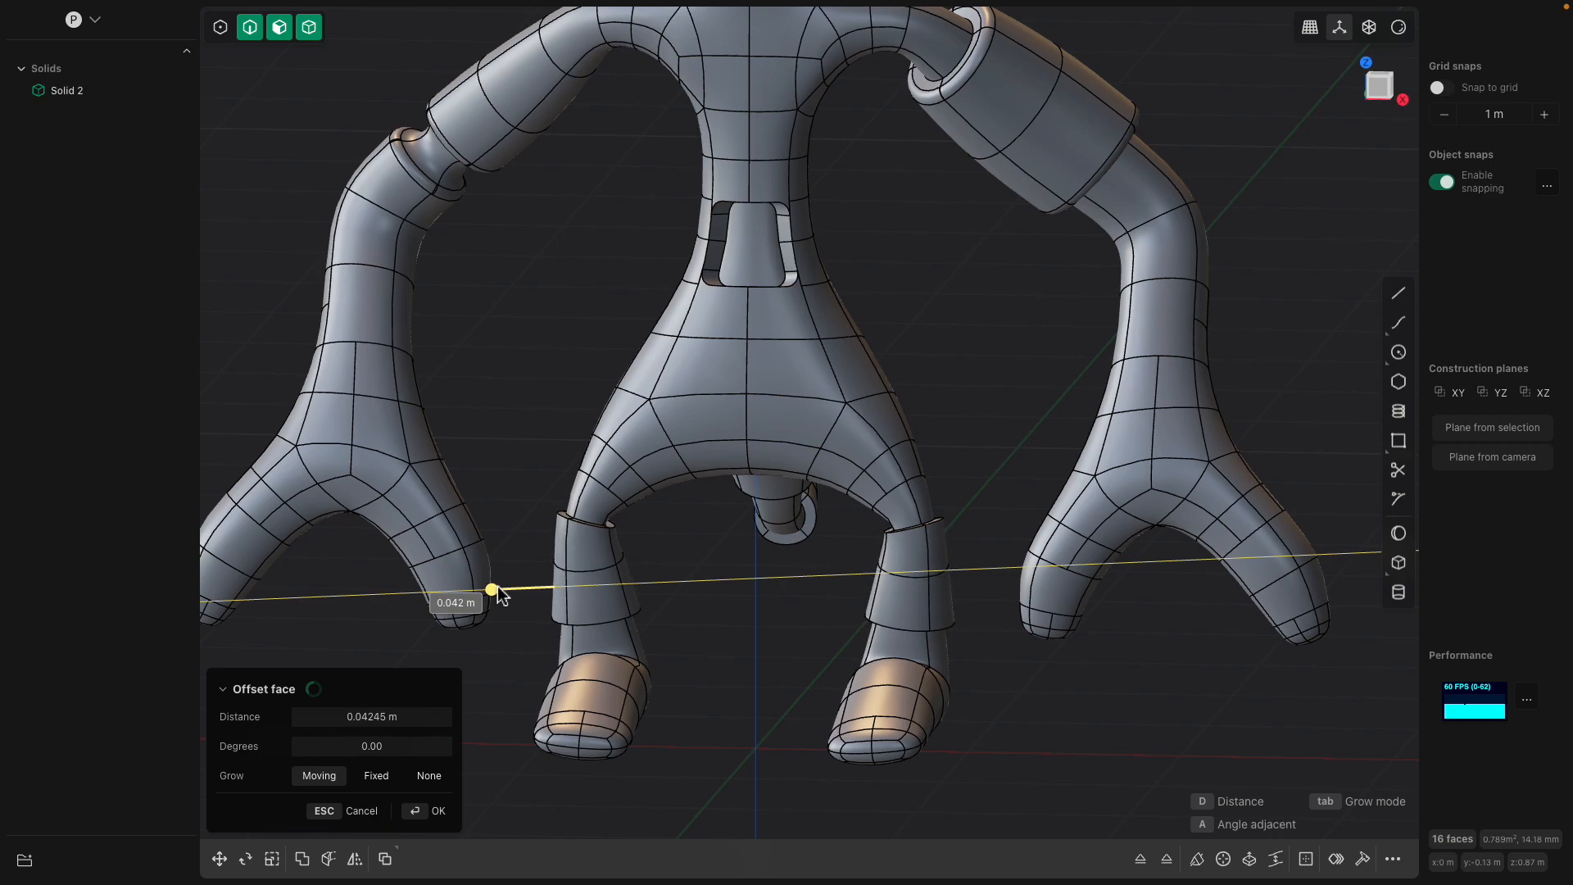
middle_click_drag(689, 532, 595, 649)
key("Return")
- Fillet the end edges of both lower-leg sleeves
scroll(760, 601, "up", 3)
key("ctrl+2")
left_click_drag(521, 654, 515, 658)
right_click(754, 413)
- Try to offset the ten faces on the front and underside of the pelvis
left_click(753, 411)
middle_click_drag(749, 473, 753, 435, "shift")
left_click(699, 485)
left_click(757, 435, "shift")
left_click(773, 499, "shift")
middle_click_drag(773, 501, 775, 447)
left_click(699, 508, "shift")
left_click(758, 511, "shift")
mouse_move(757, 516)
middle_mouse_down()
mouse_move(726, 498)
mouse_move(784, 521)
middle_mouse_up()
left_click(757, 513, "shift")
left_click(706, 517, "shift")
middle_click_drag(734, 456, 836, 482)
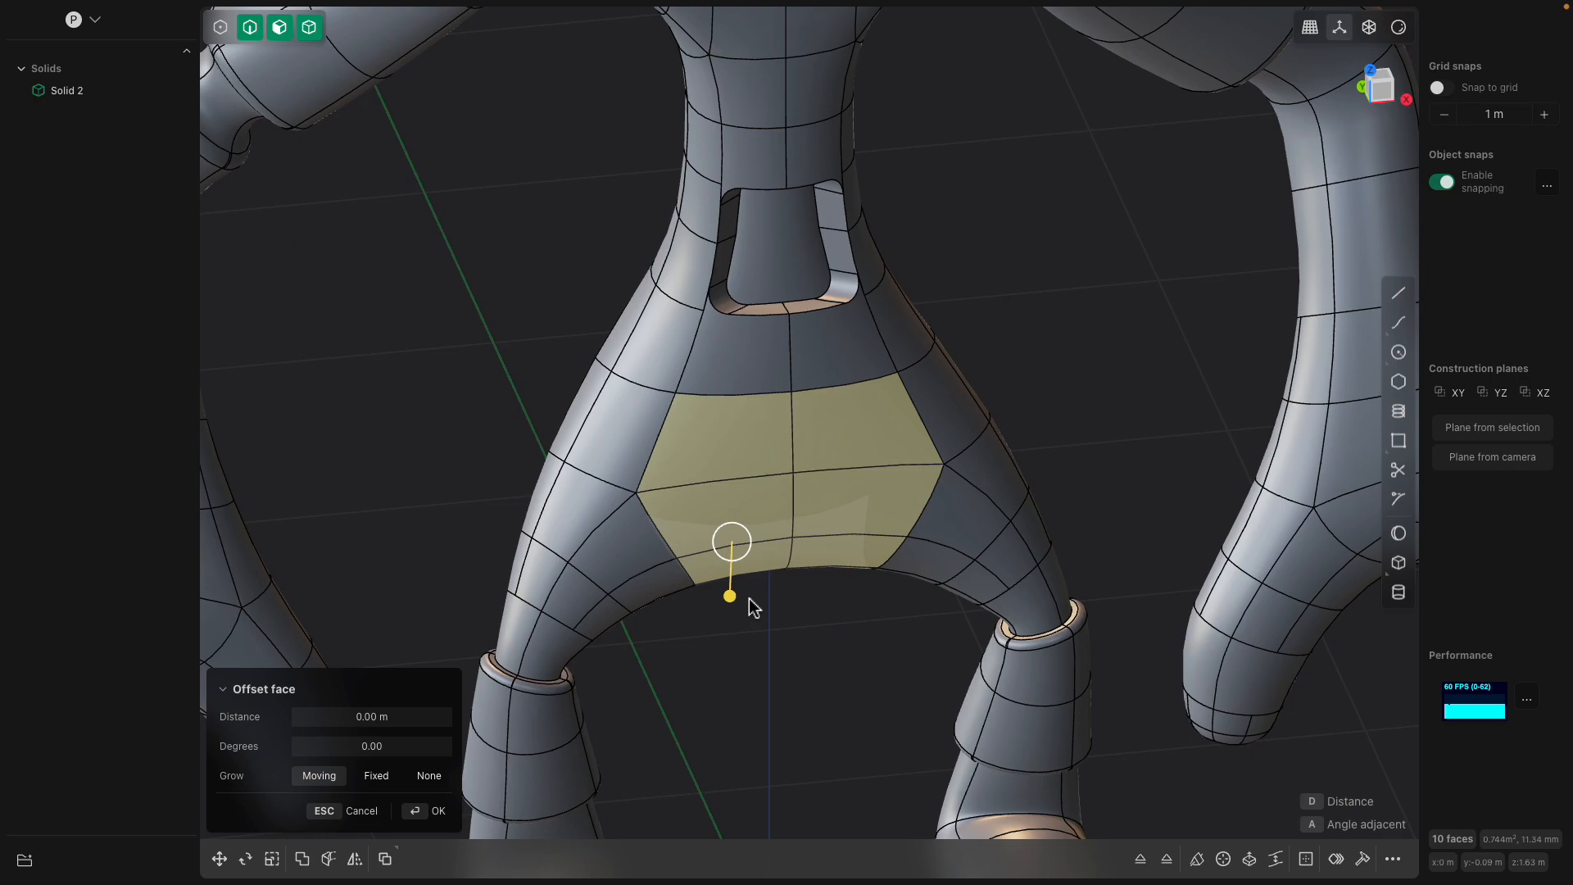
left_click_drag(731, 594, 740, 613)
middle_click_drag(741, 612, 779, 449)
key("Escape")
key("e")
key("Escape")
- Try duplicating eight faces on the front and underside of the pelvis as a separate sheet
left_click(773, 469)
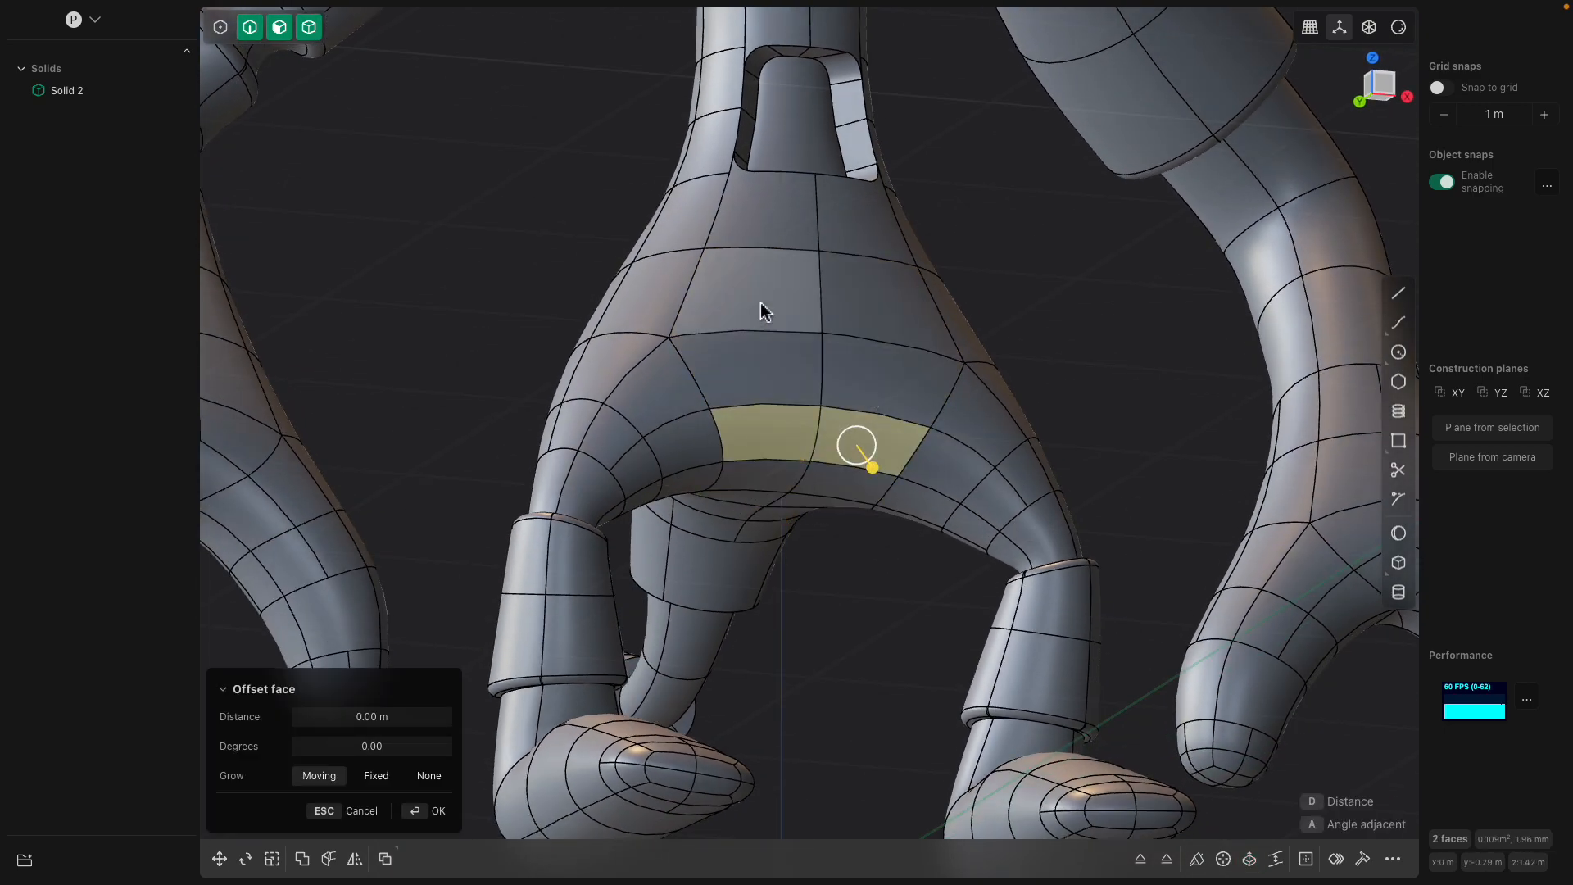
left_click(856, 304, "shift")
left_click(846, 366, "shift")
left_click(781, 367, "shift")
middle_click_drag(783, 365, 829, 467)
left_click(758, 464, "shift")
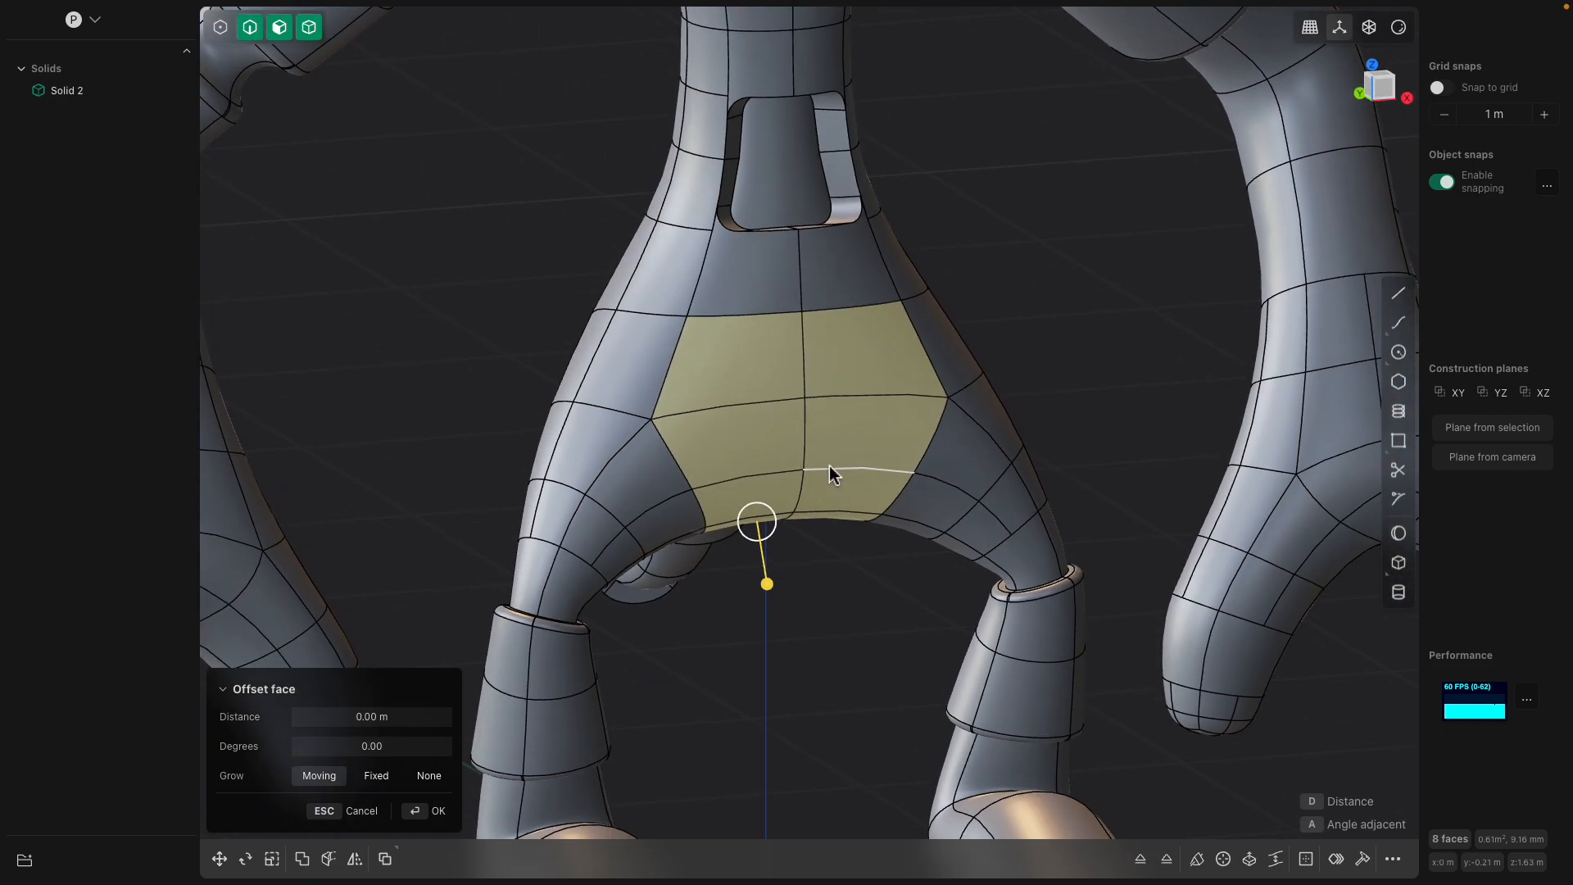
key("shift+d")
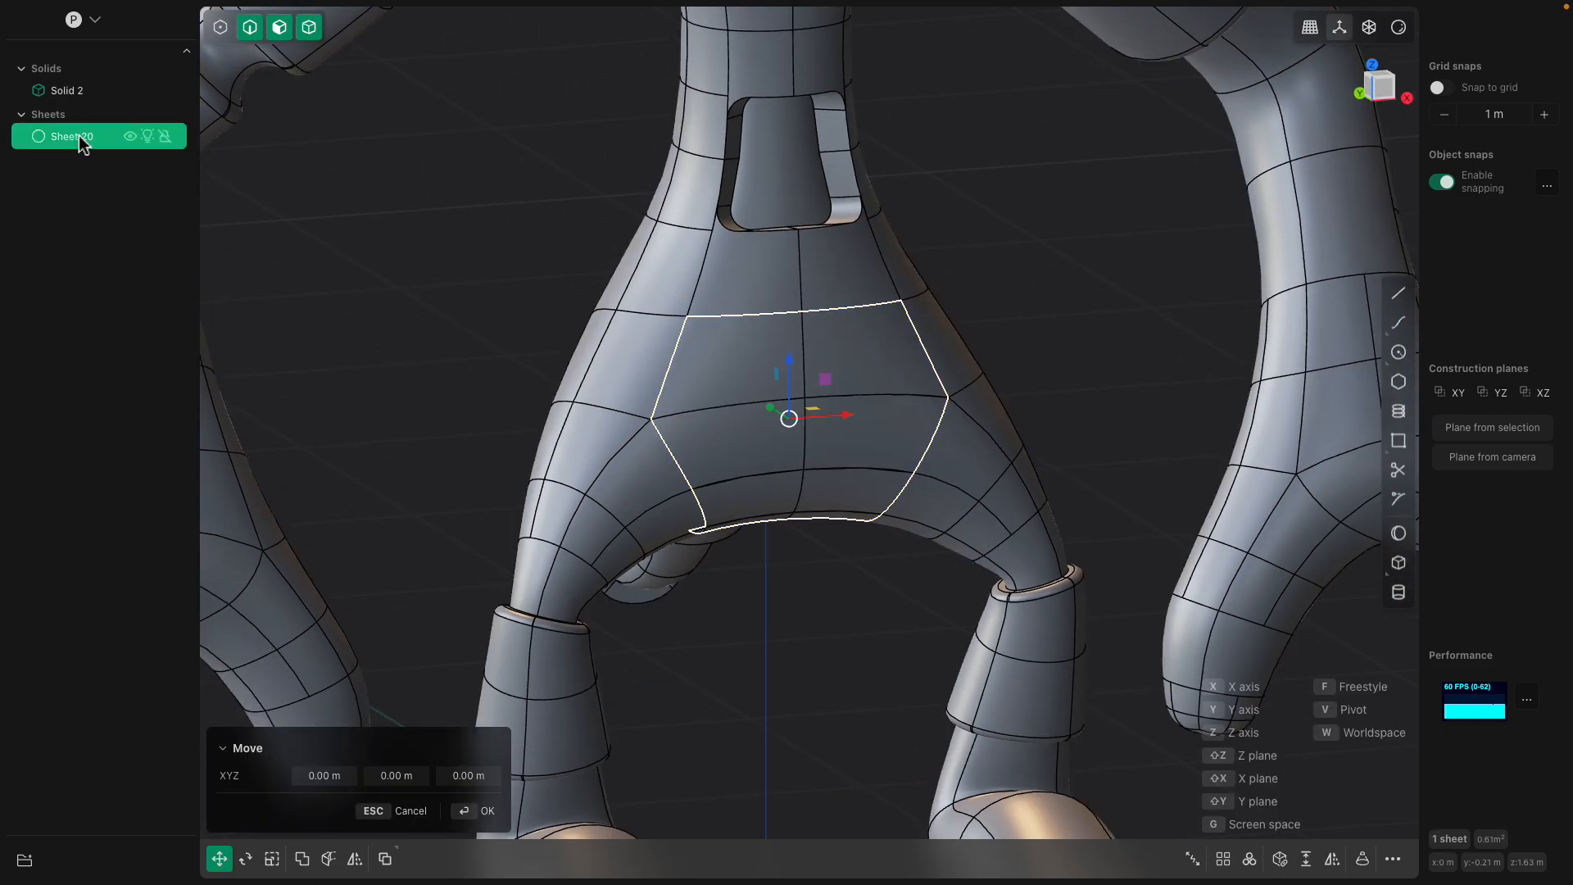
middle_click_drag(834, 490, 872, 514)
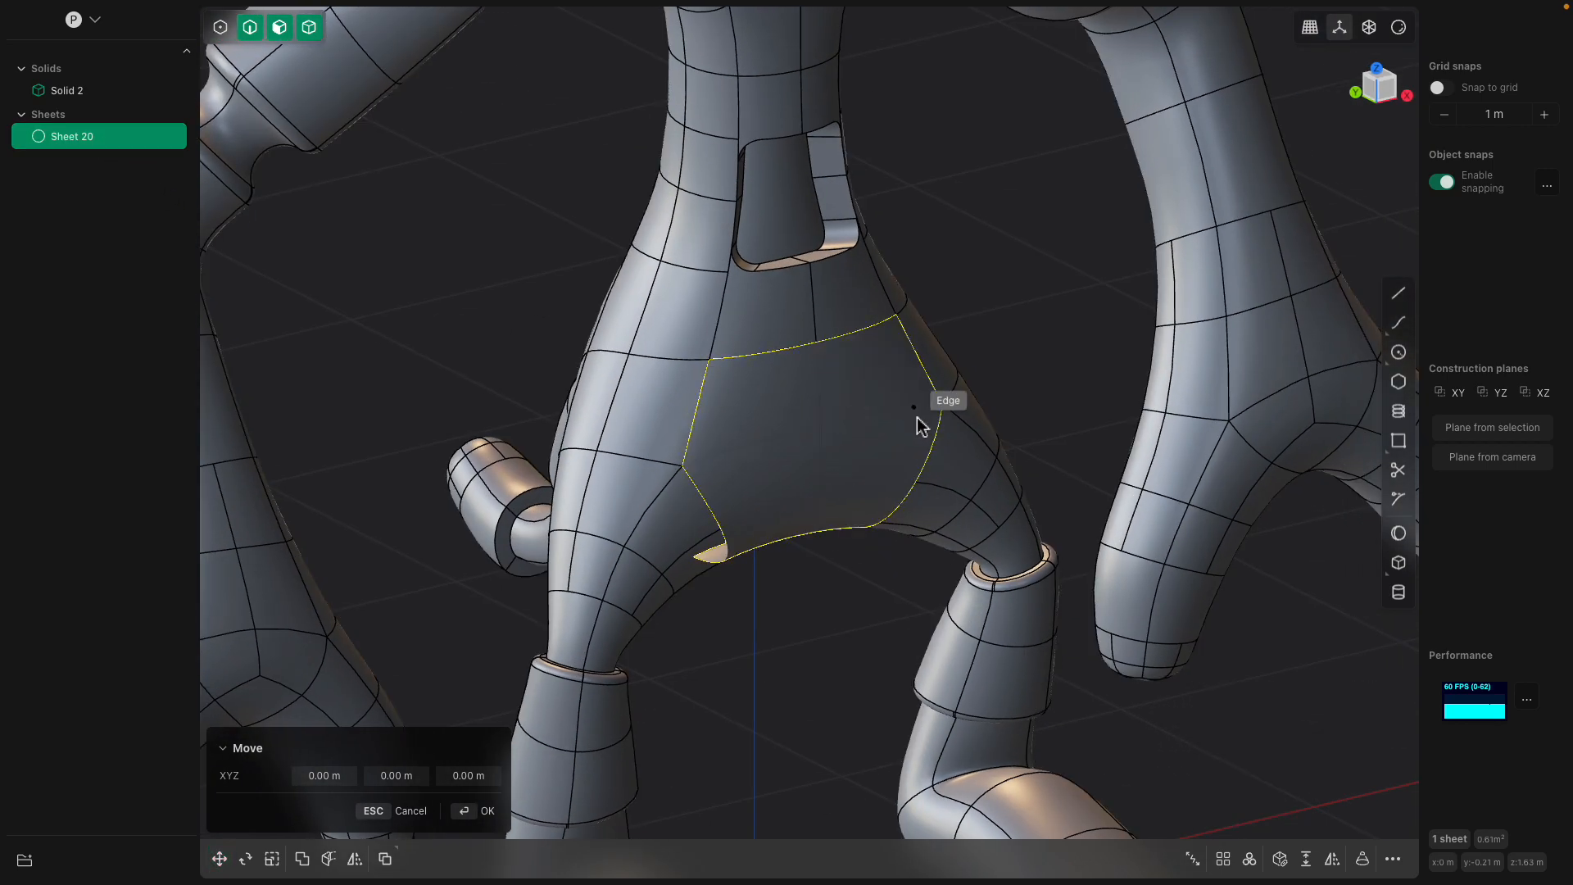
key("ctrl+z")
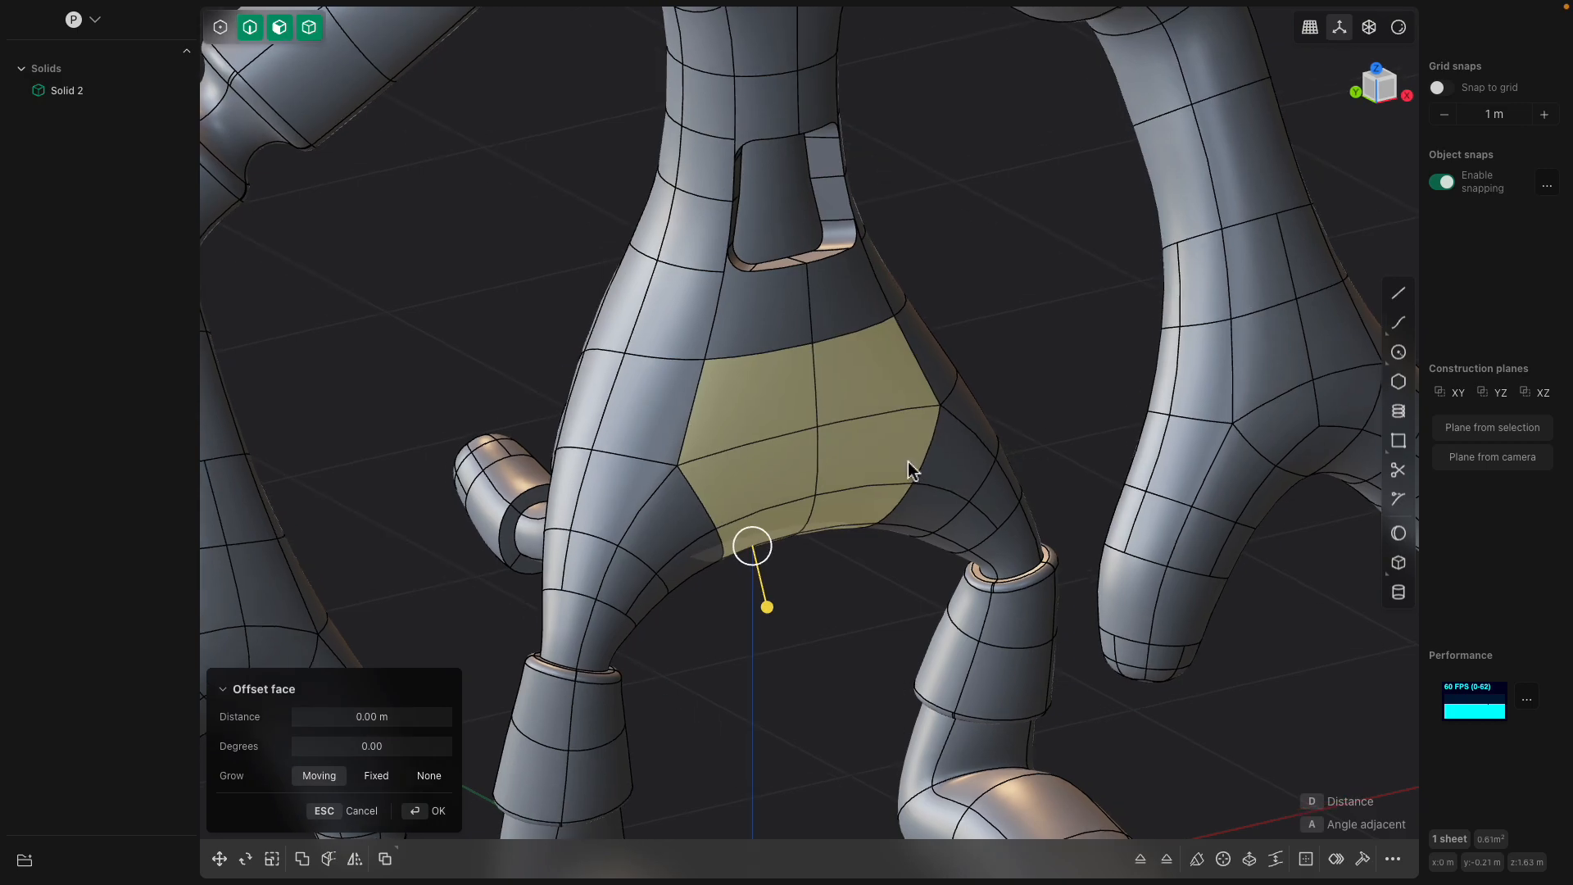
key("f")
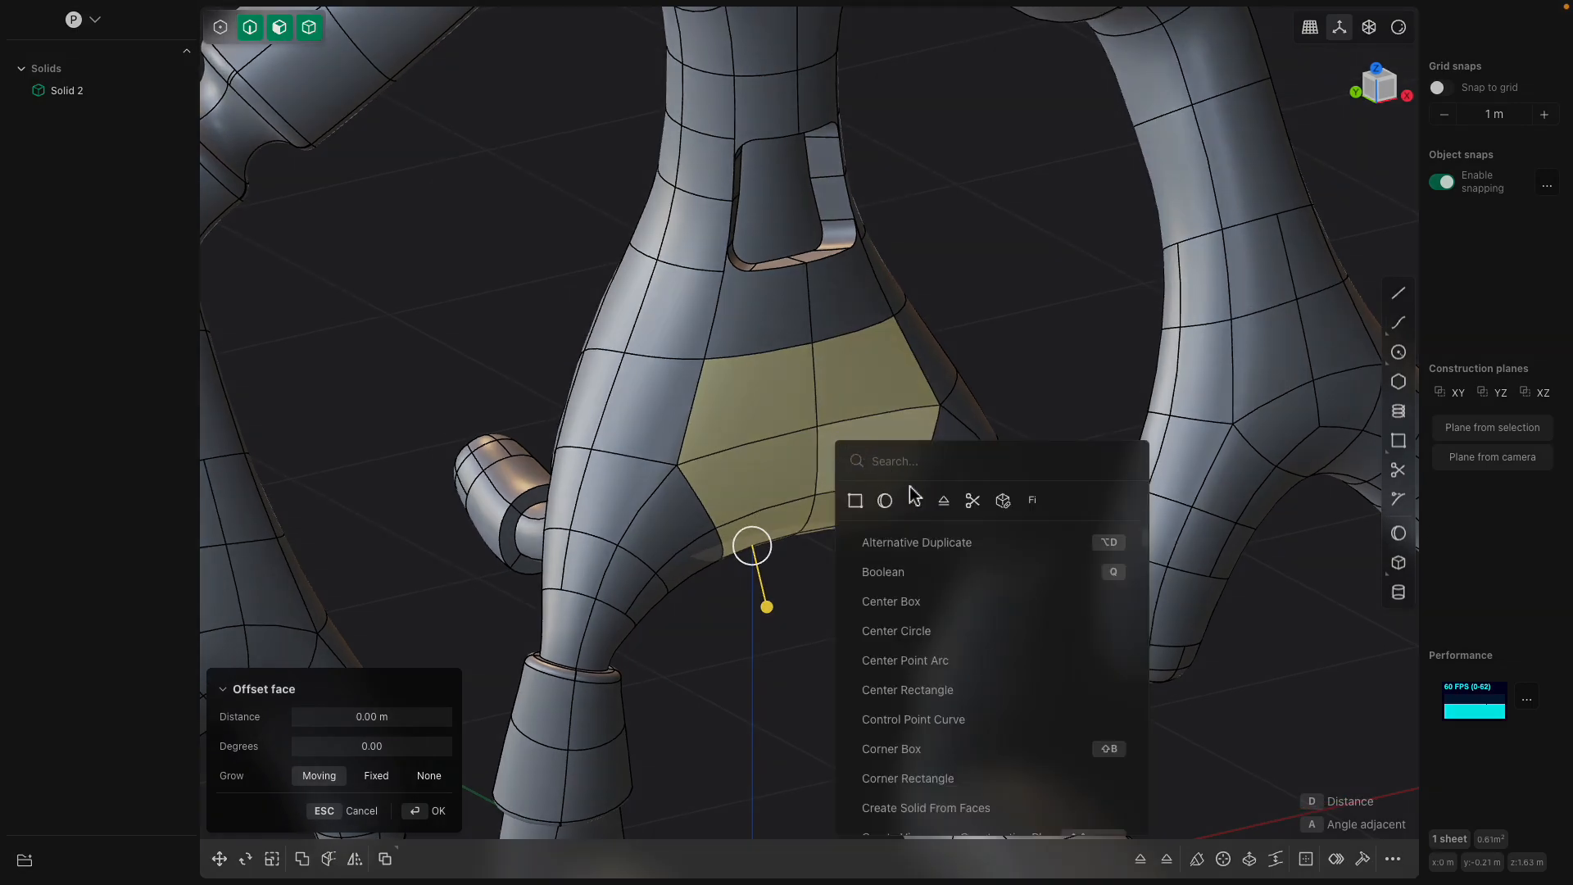
left_click(917, 495)
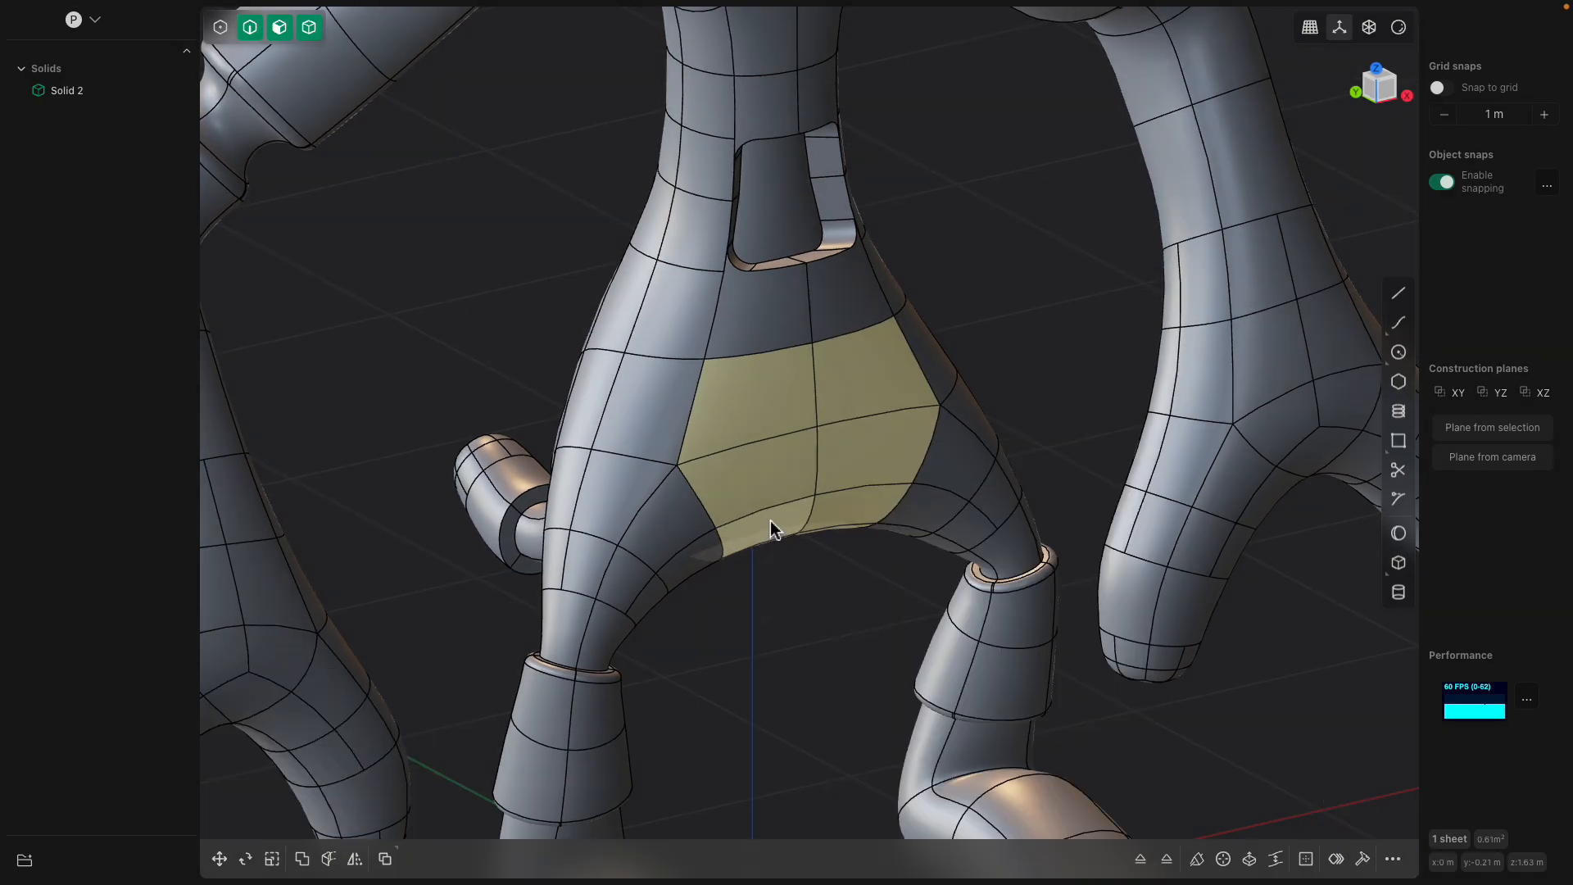
left_click(978, 307)
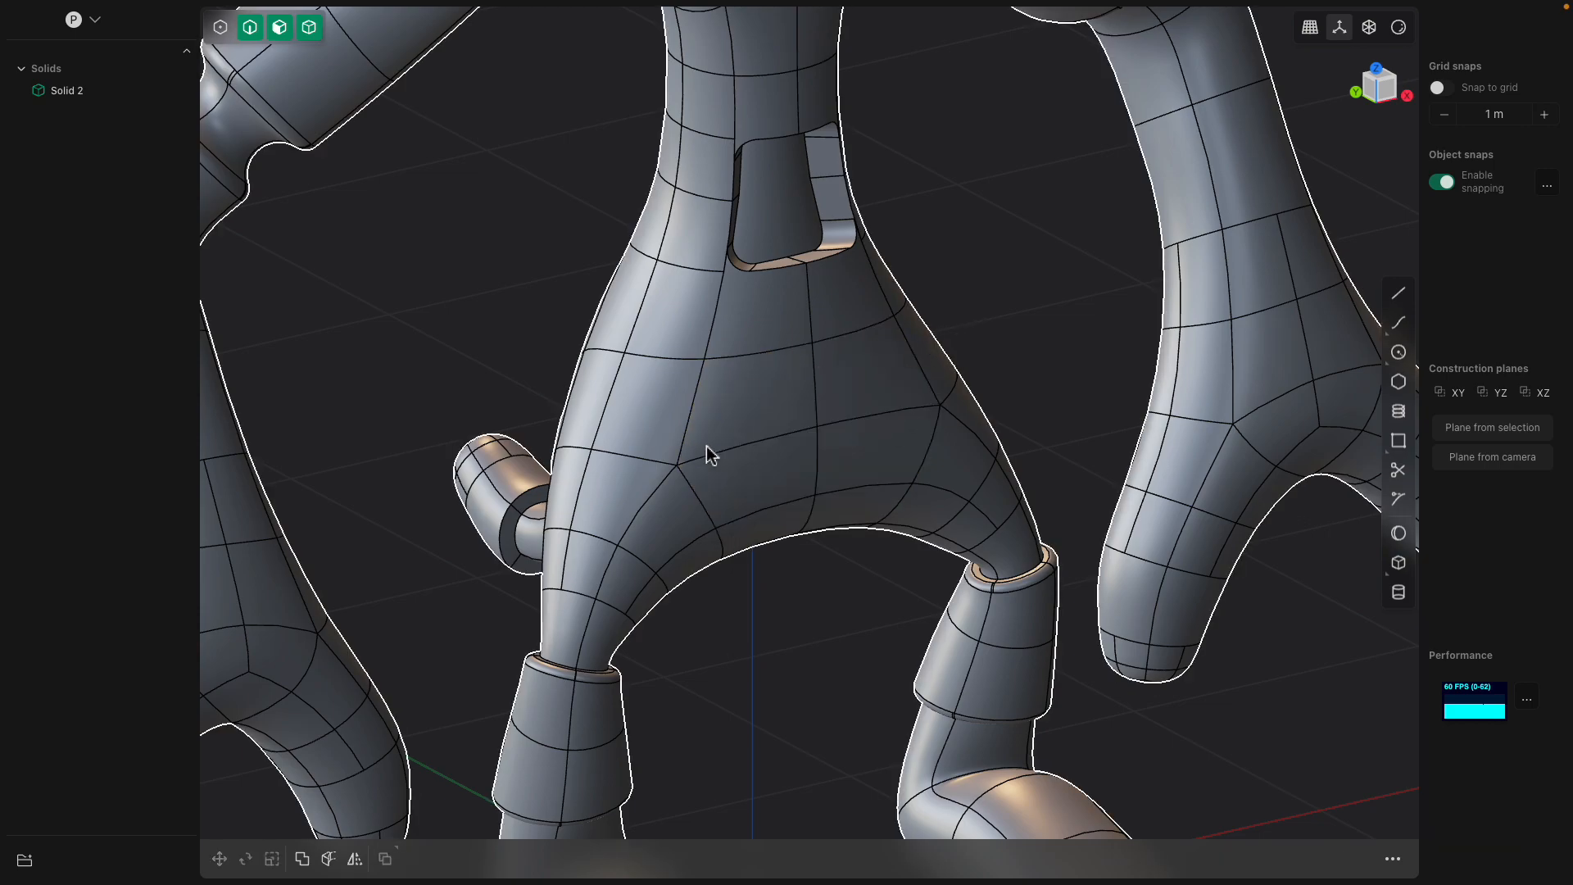
key("ctrl+z")
key("ctrl+z")
key("ctrl+z")
key("ctrl+z")
key("ctrl+z")
key("ctrl+z")
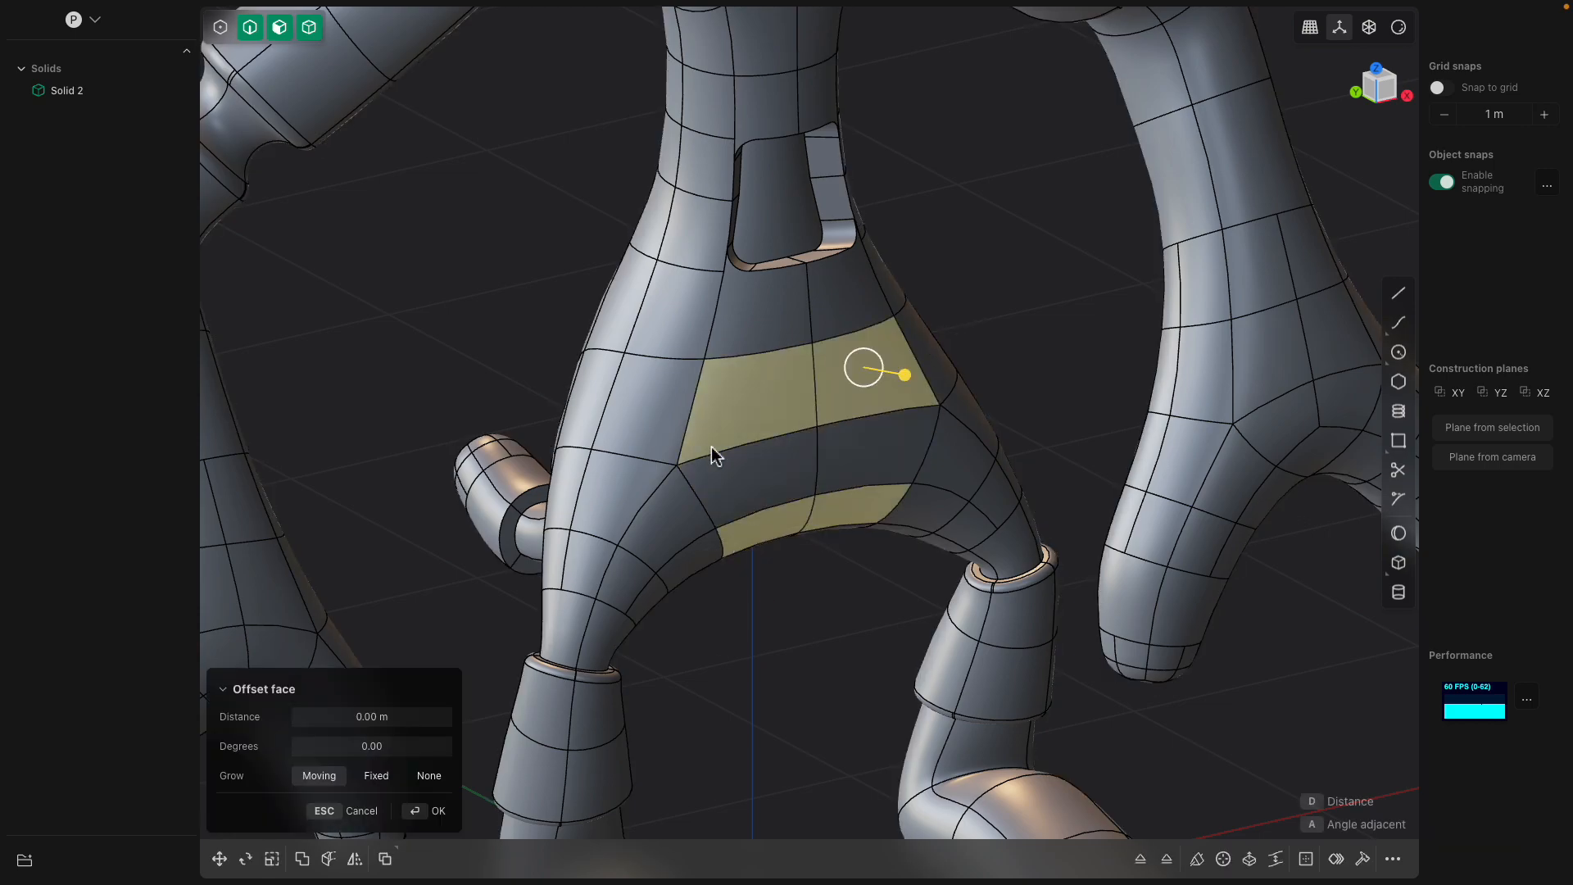
- Reselect the front and underside faces of the pelvis and duplicate them as a separate sheet
left_click(726, 376)
middle_click_drag(723, 460, 791, 479)
left_click(876, 397, "shift")
left_click(869, 449, "shift")
left_click(743, 452, "shift")
left_click(821, 477, "shift")
left_click(729, 444, "shift")
left_click(788, 455, "shift")
key("shift+d")
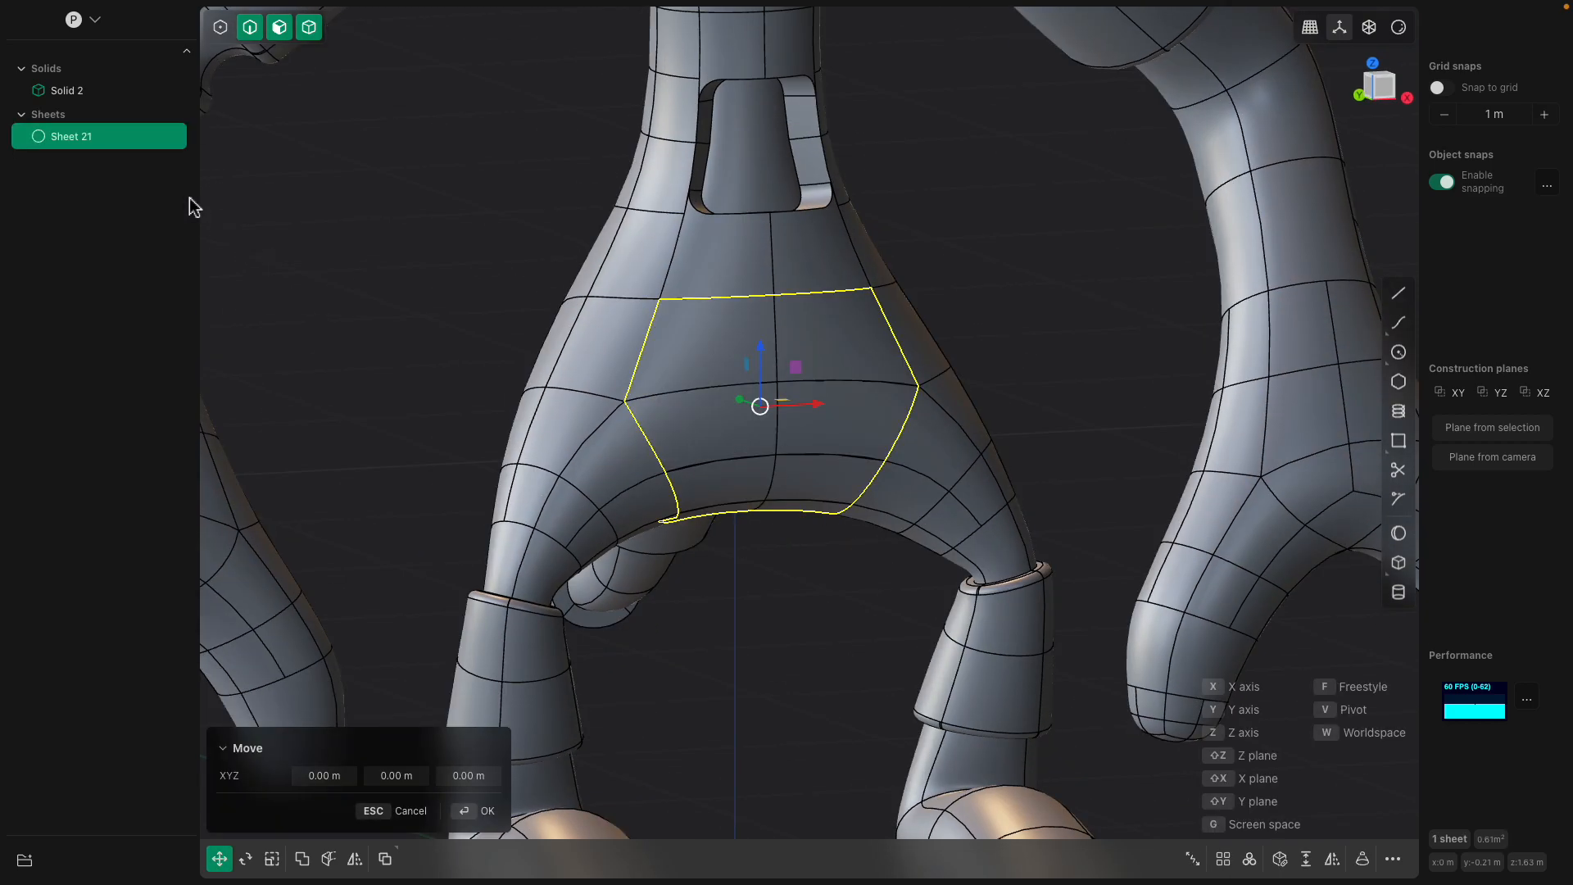
left_click(91, 145)
- Thicken the duplicated pelvis sheet by about 0.125 m on one side into a solid panel
middle_click_drag(780, 565, 783, 572)
key("f")
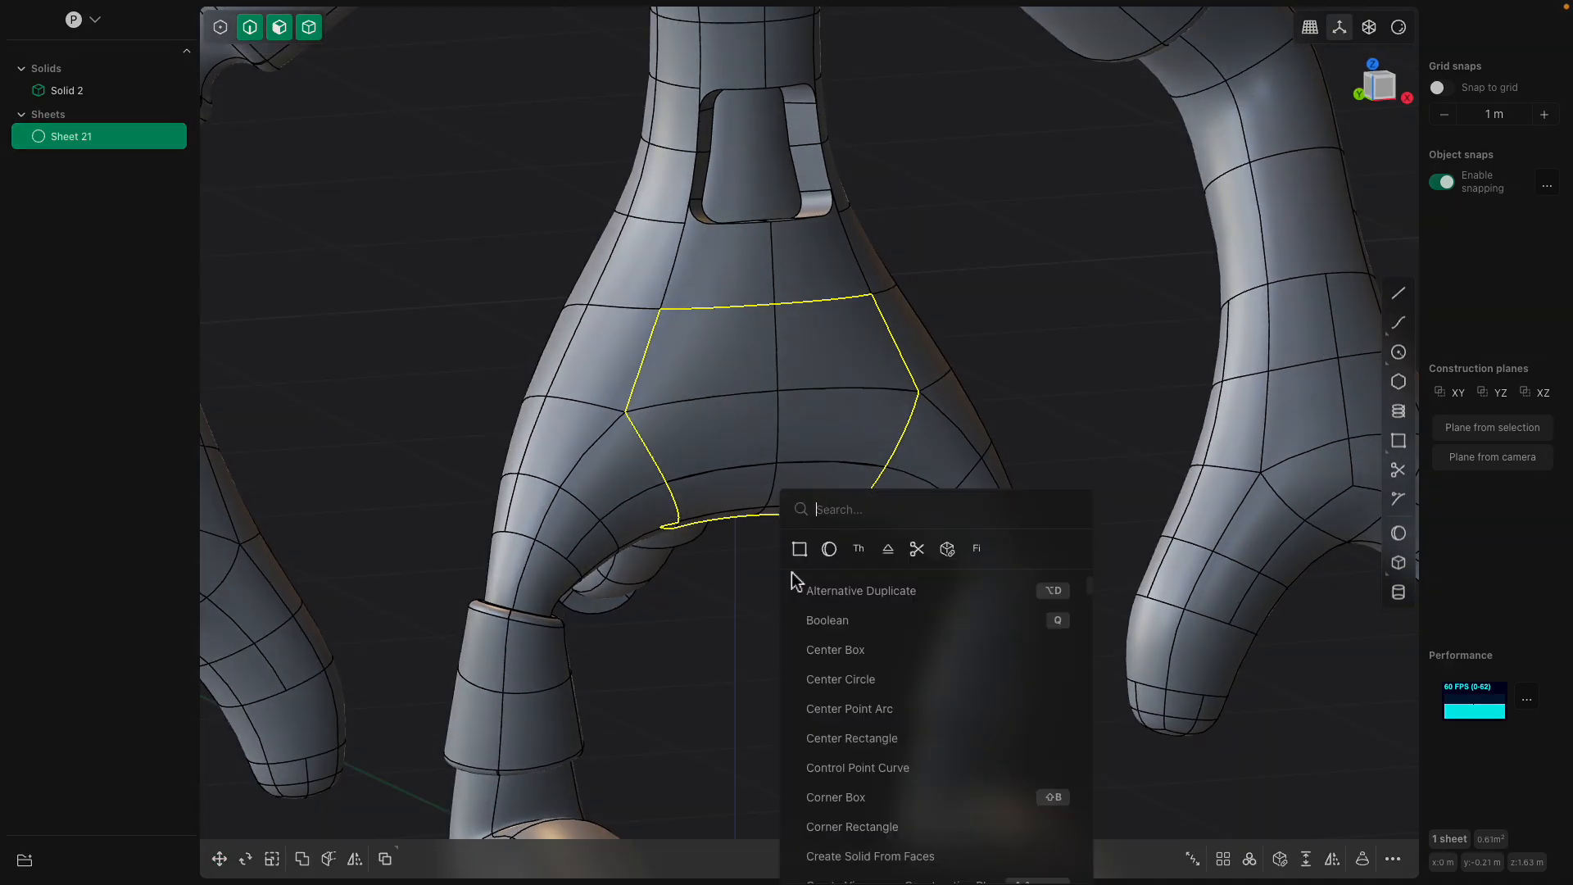
left_click(861, 555)
left_click_drag(818, 525, 846, 551)
middle_click_drag(847, 551, 772, 551)
left_click_drag(773, 551, 780, 570)
middle_click_drag(451, 429, 496, 422)
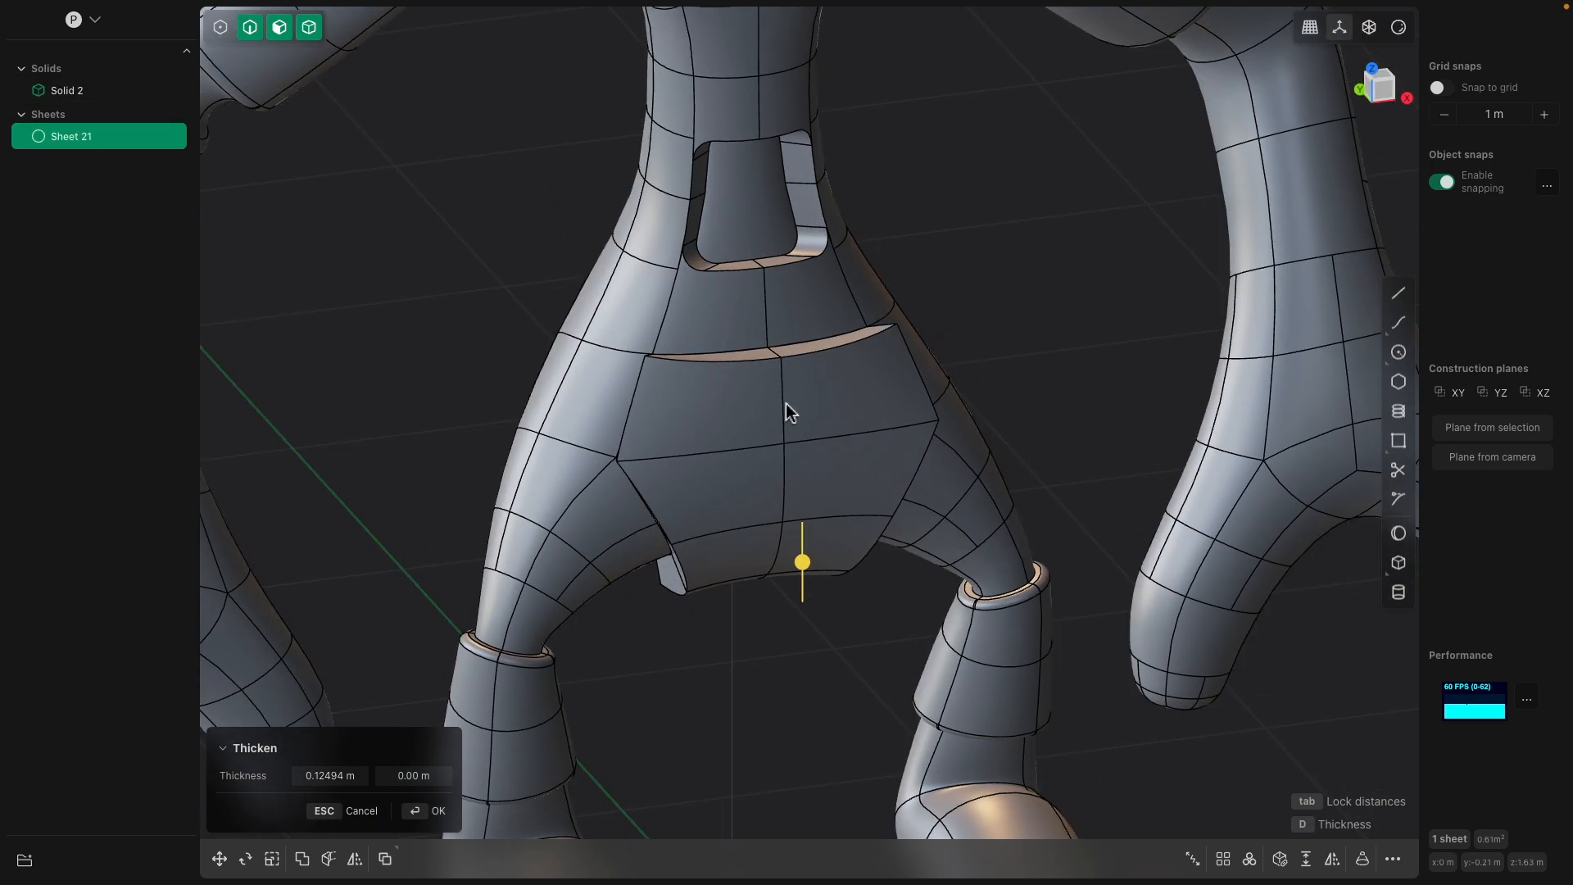
middle_click_drag(926, 327, 997, 302)
key("Return")
- Try to fillet the whole outer boundary of the thickened pelvis panel
middle_click_drag(1005, 367, 951, 352)
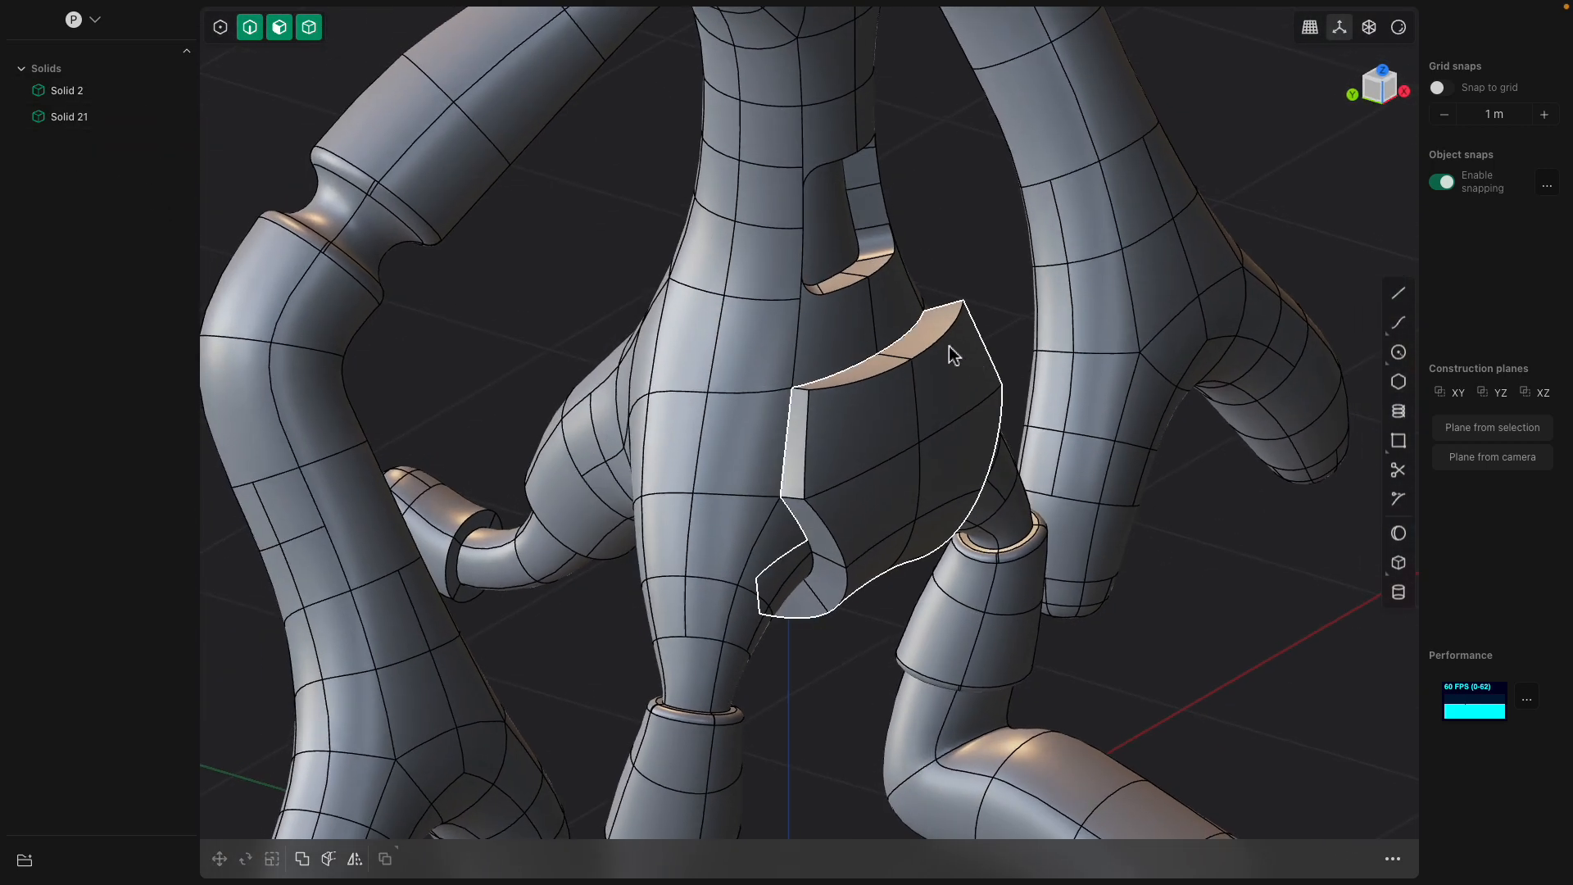
left_click(944, 348)
left_click(942, 362)
left_click(887, 400, "shift")
left_click(883, 478, "shift")
left_click(940, 471, "shift")
middle_click_drag(939, 468, 832, 483)
key("ctrl+2")
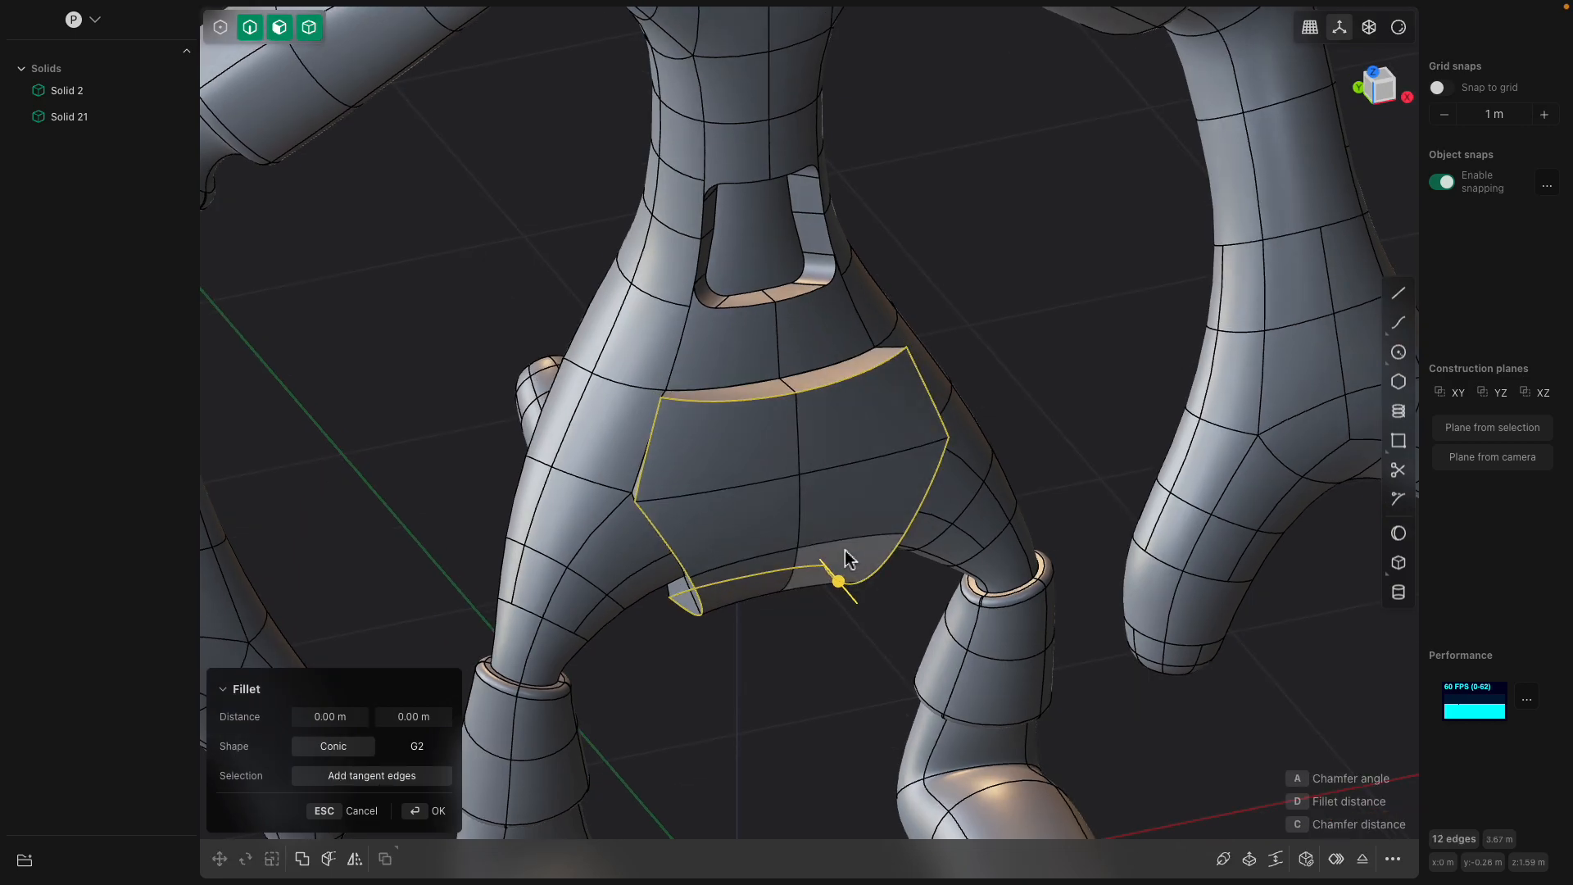
left_click_drag(842, 577, 894, 583)
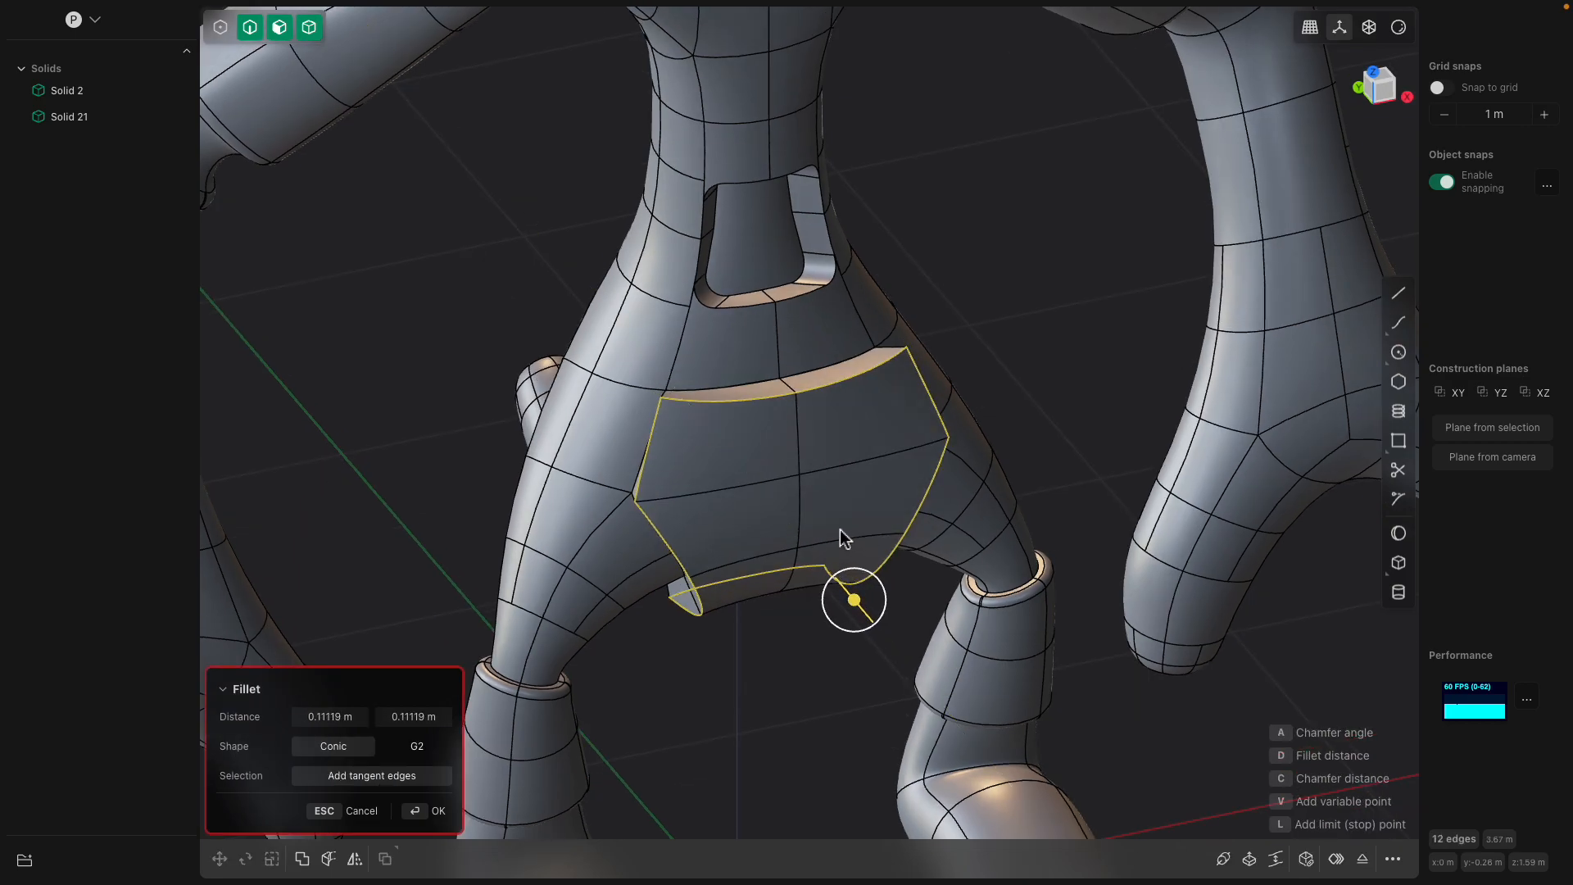
middle_click_drag(844, 531, 773, 524)
left_click_drag(803, 591, 798, 545)
middle_click_drag(800, 541, 815, 569)
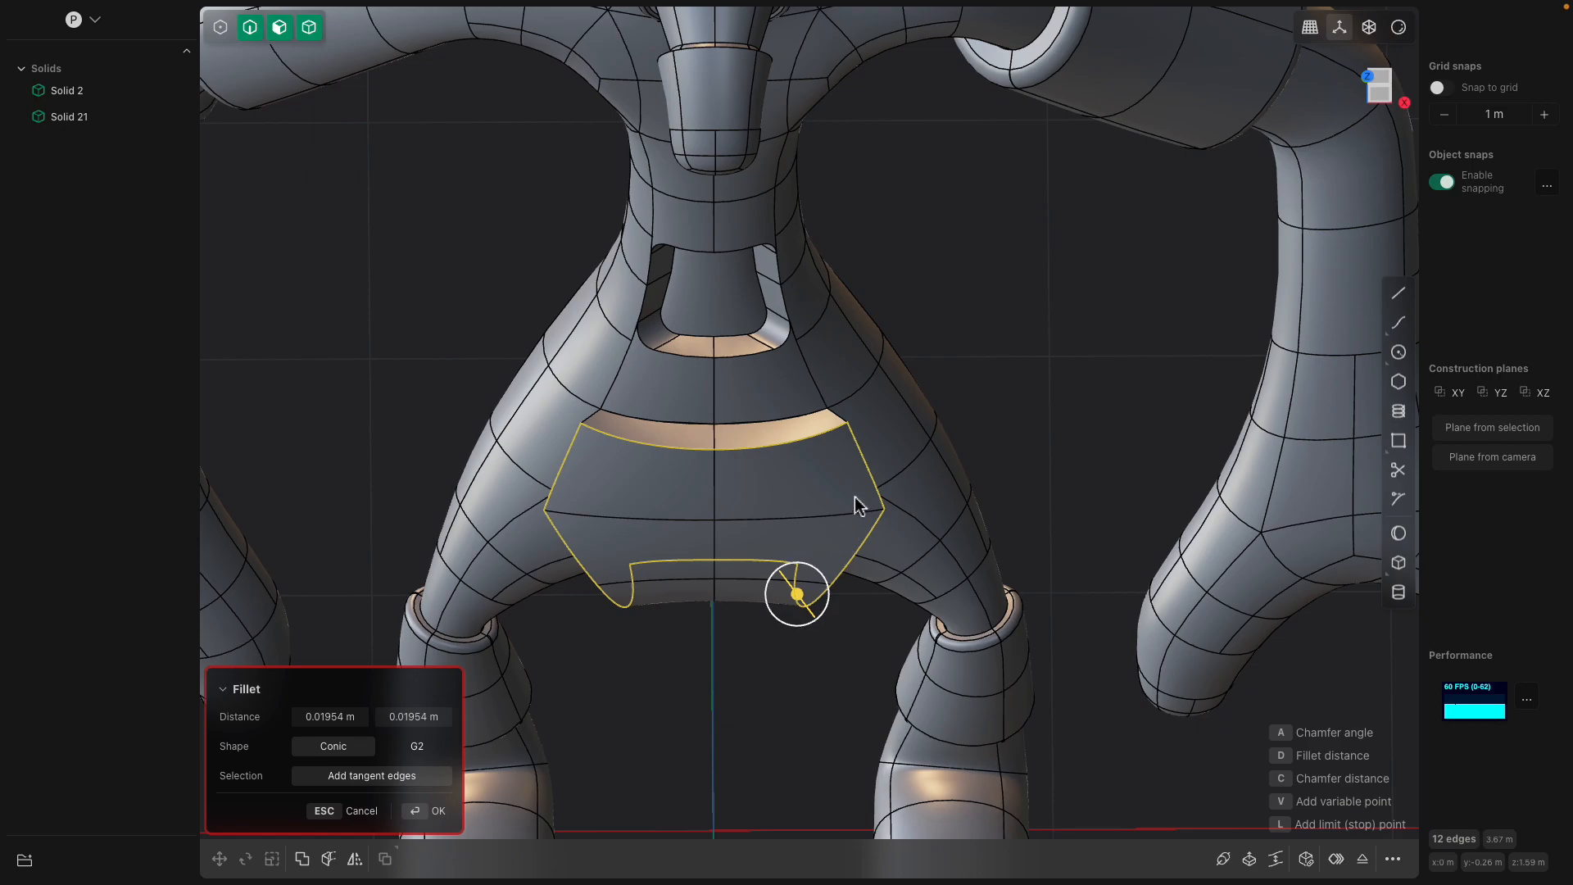
key("Escape")
- Try to fillet only the two upper side edges of the separate pelvis panel
left_click(955, 380)
left_click(849, 433)
middle_click_drag(788, 422, 826, 426)
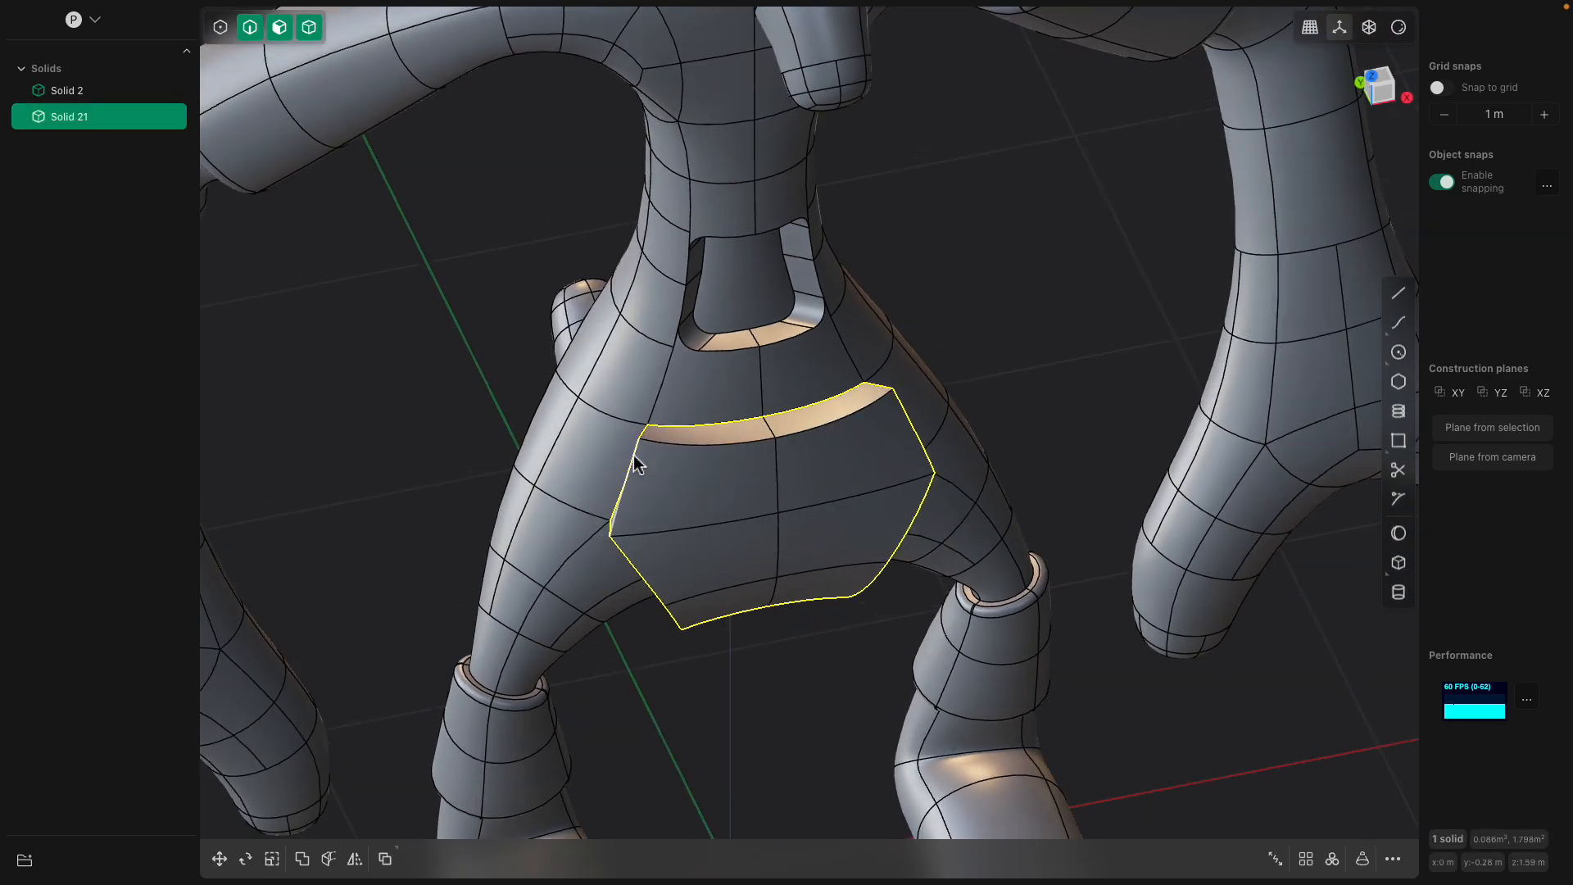
left_click(636, 458)
key("b")
middle_click_drag(641, 458, 740, 444)
middle_click_drag(942, 434, 823, 426)
left_click_drag(884, 404, 917, 390)
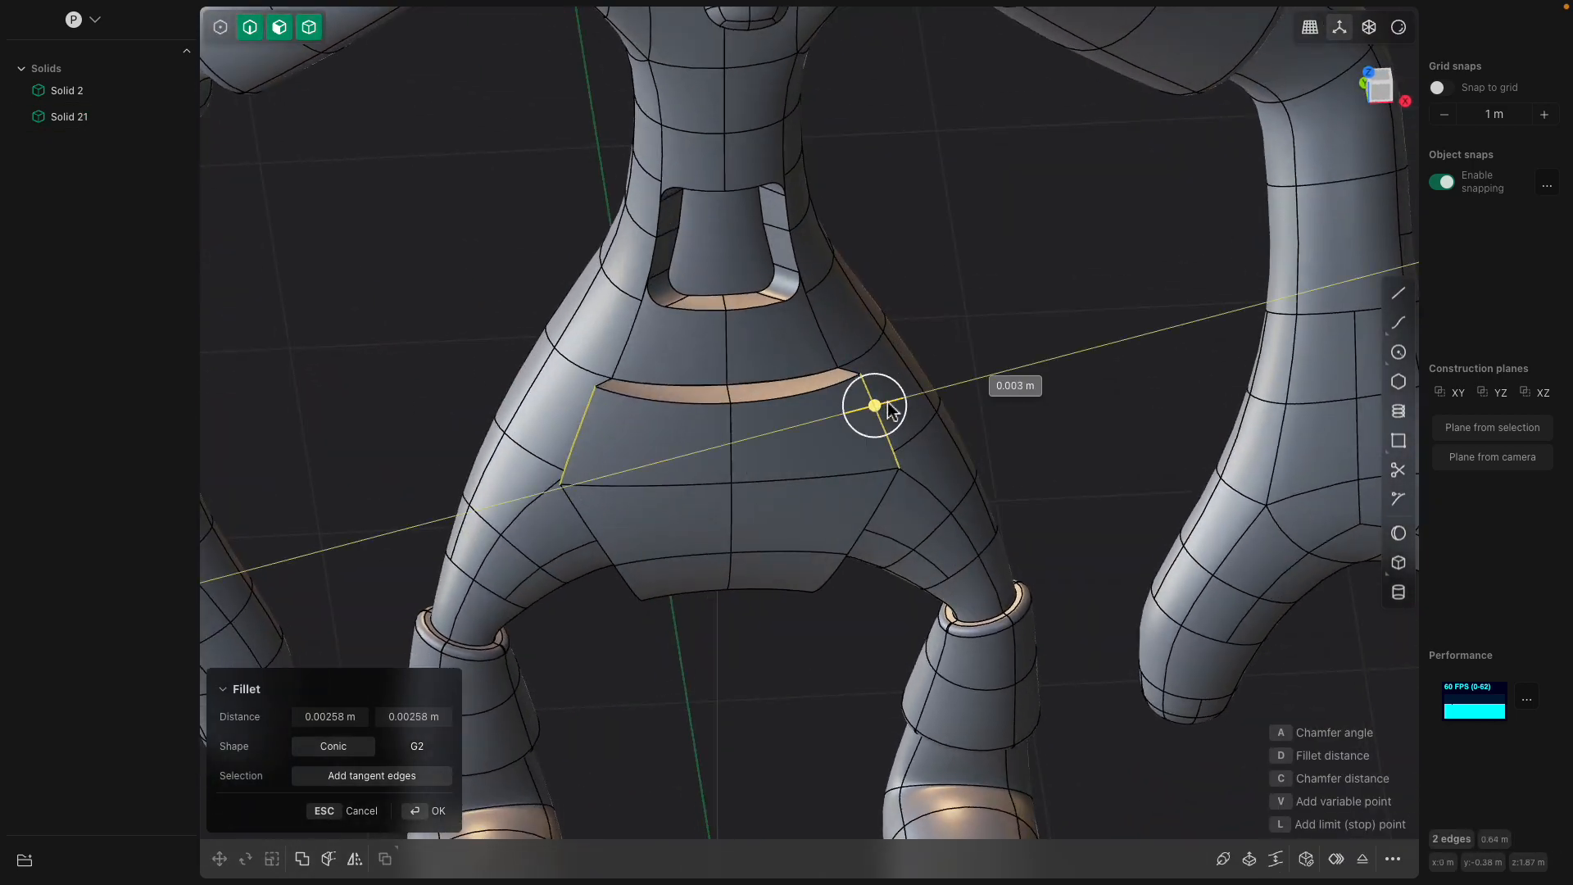
middle_click_drag(895, 462, 966, 415)
key("Escape")
- Unite the thickened pelvis panel with the creature's body using a Boolean union
left_click(806, 432)
left_click(849, 429)
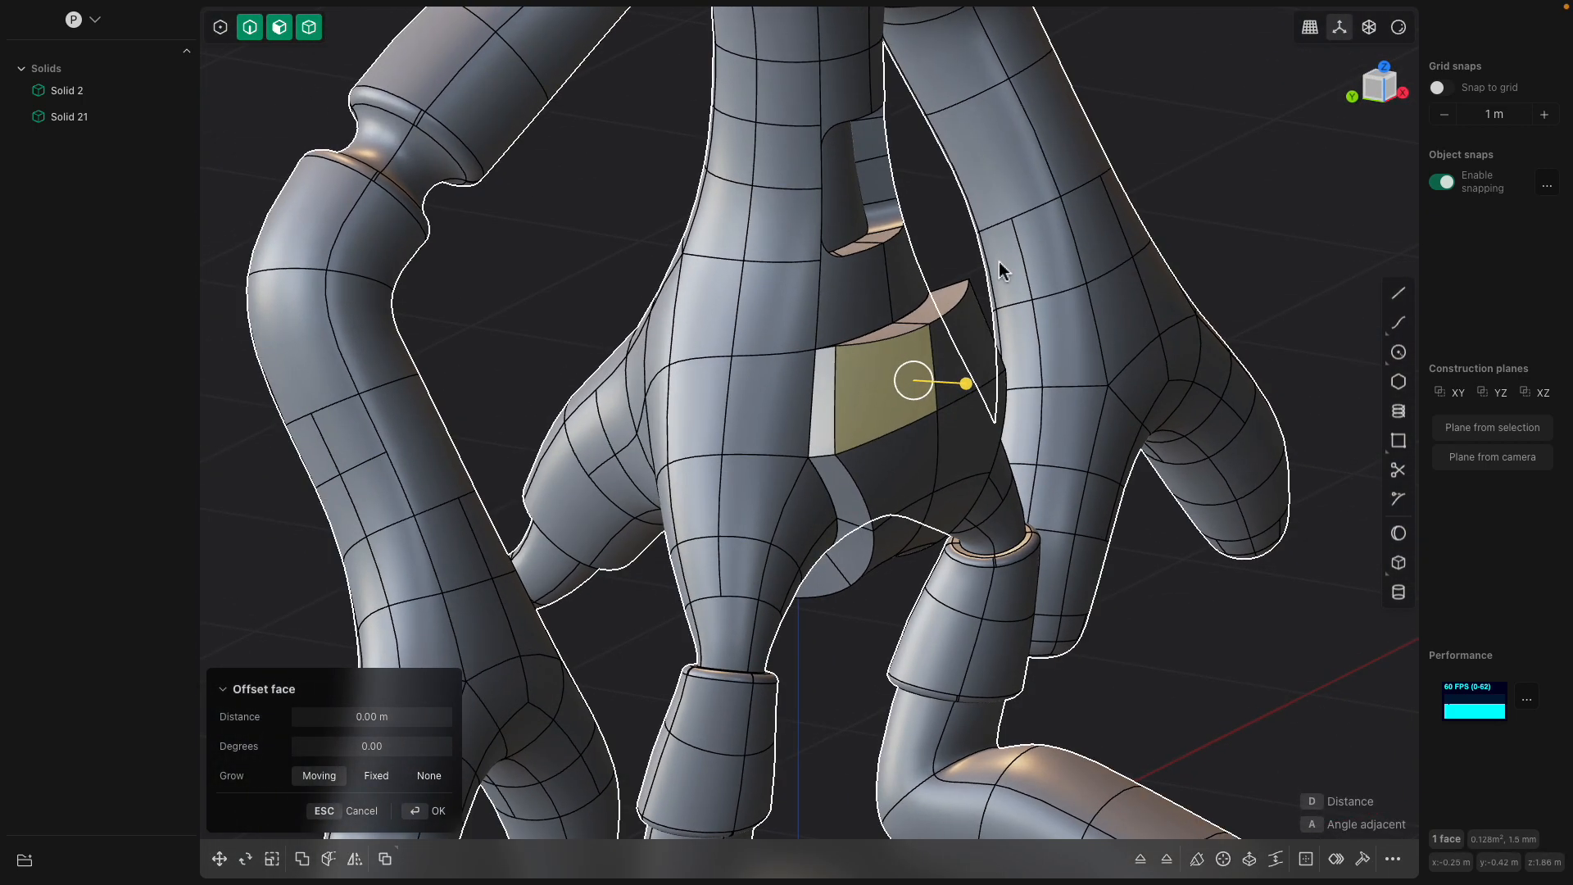
key("Escape")
middle_click_drag(969, 256, 916, 270)
scroll(909, 287, "down", 3)
left_click(874, 370)
middle_click_drag(874, 371, 719, 355)
left_click(705, 321, "shift")
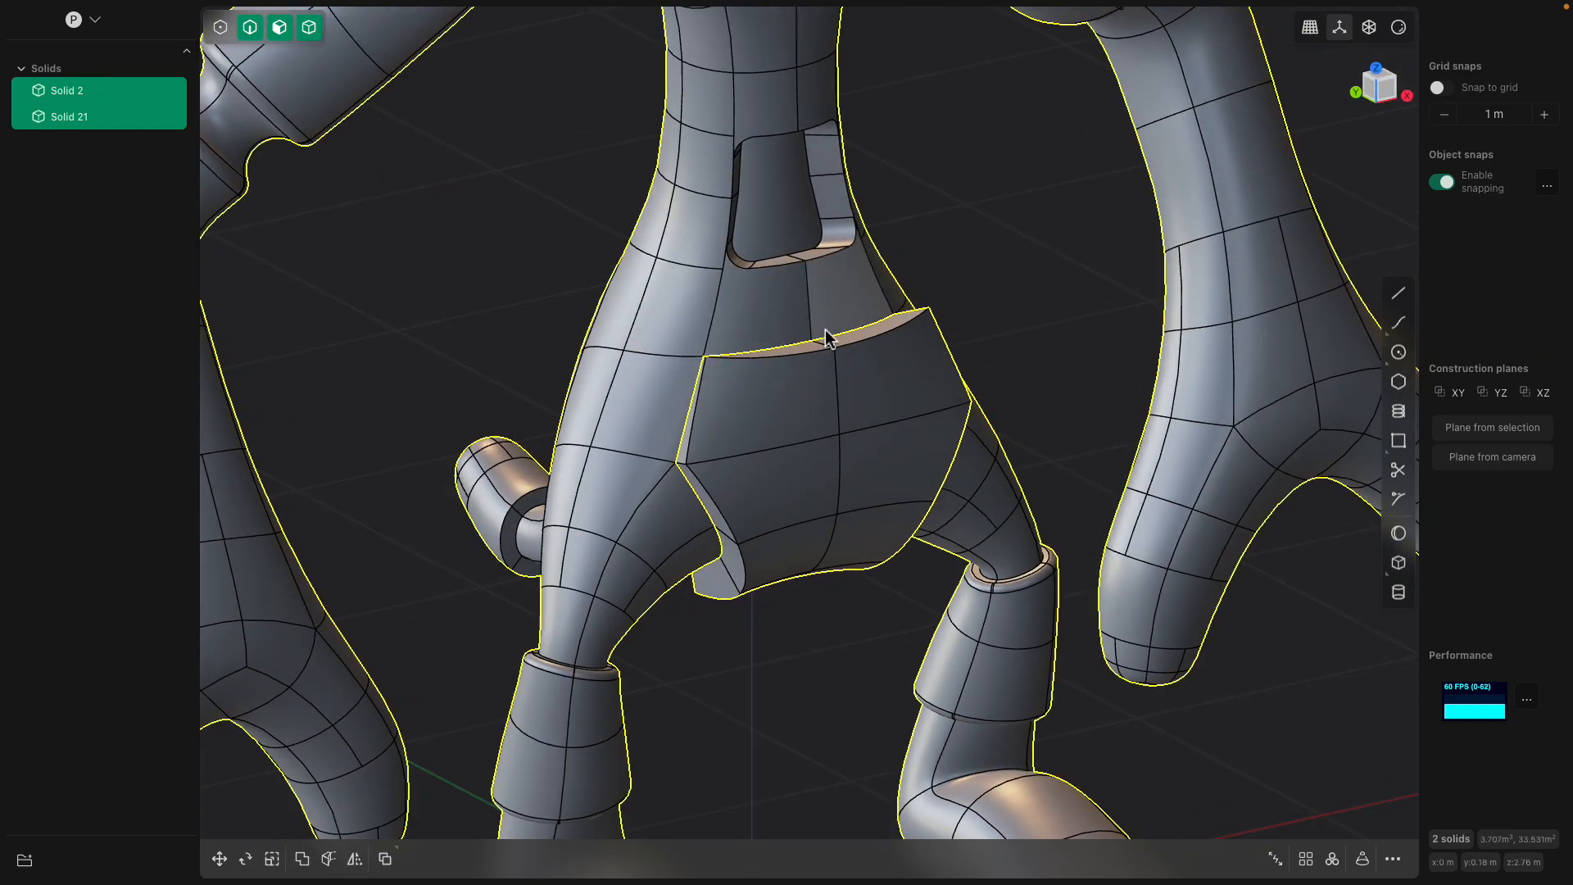
key("q")
right_click(926, 275)
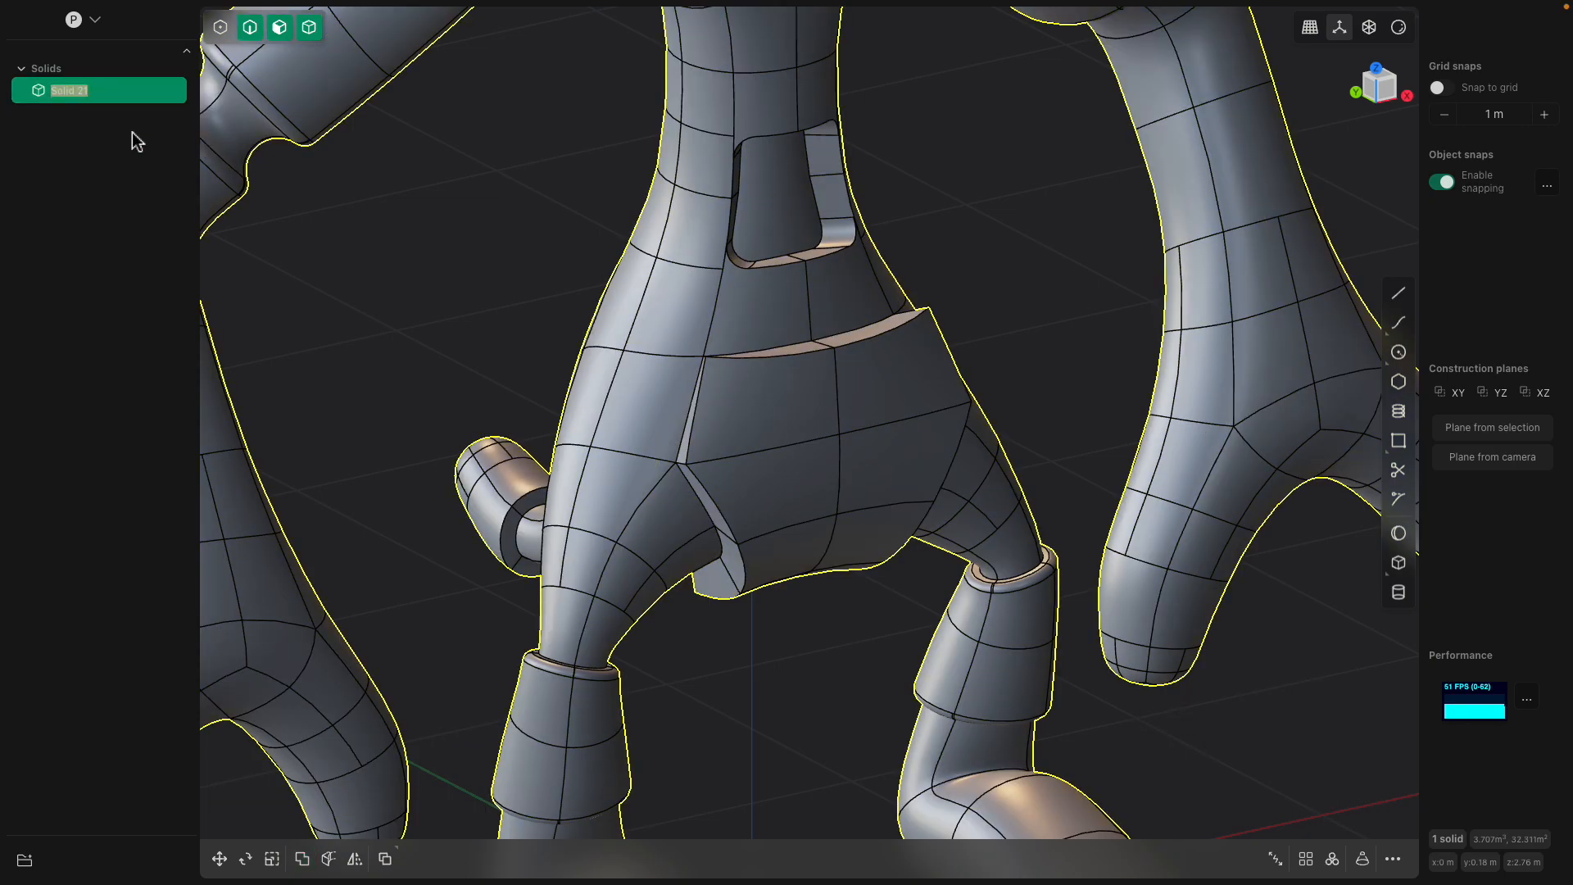
- Try to fillet the upper and upper side edges of the united pelvis panel by about 0.025 m
scroll(761, 382, "down", 2)
middle_click_drag(756, 323, 667, 464)
left_click(713, 303)
scroll(767, 348, "down", 2)
left_click(784, 422)
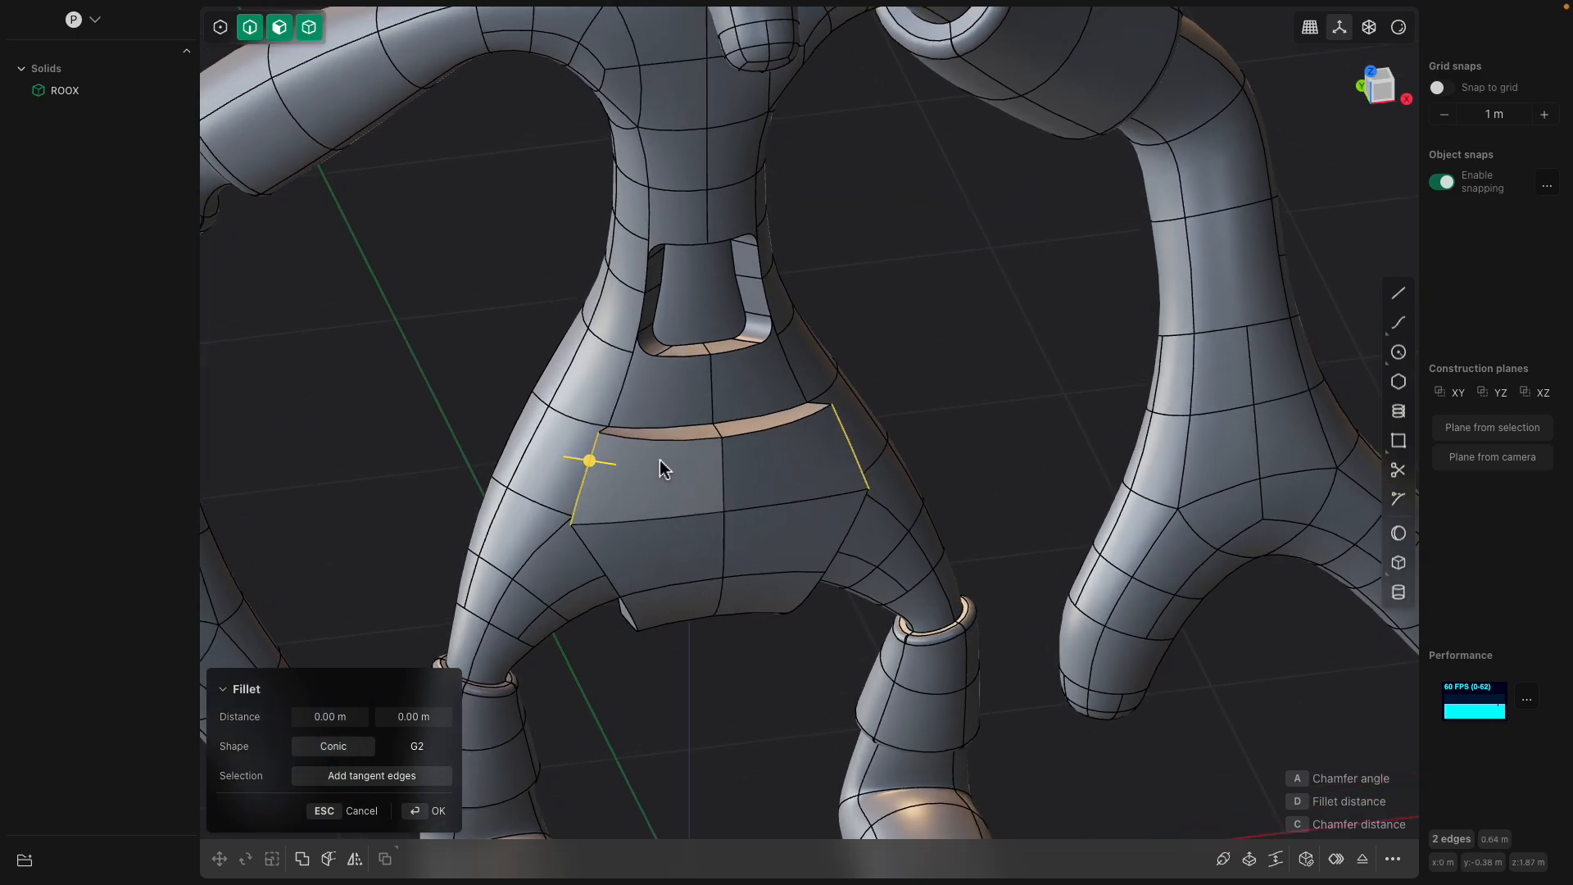
left_click_drag(751, 443, 764, 446)
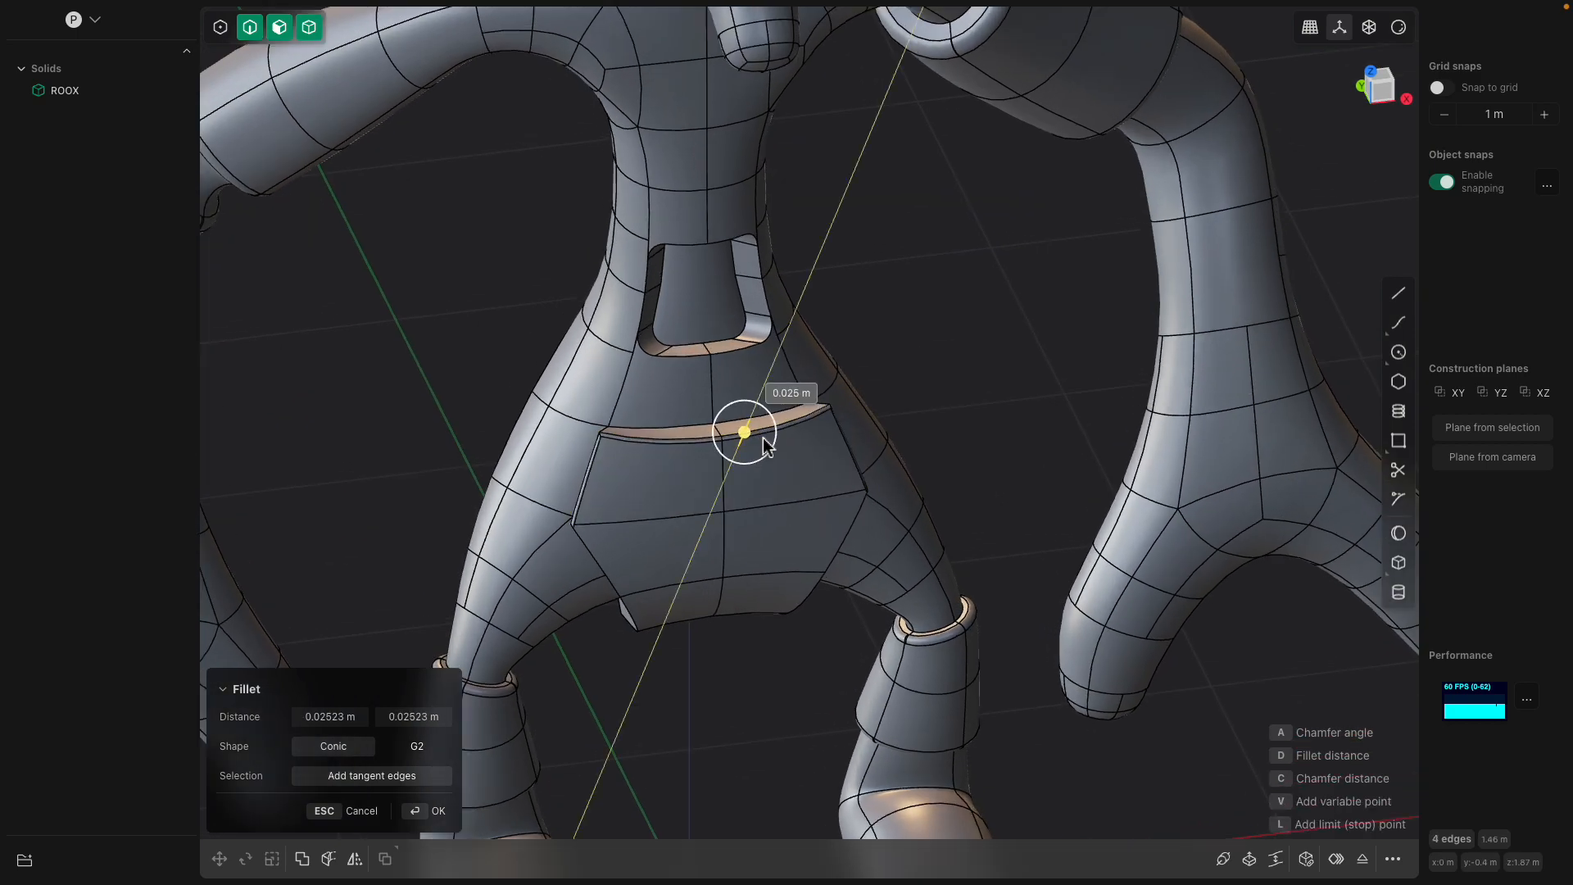
key("Escape")
- Try to fillet the edge loop along the lower part of the pelvis panel where it meets the body
middle_click_drag(770, 464, 720, 490)
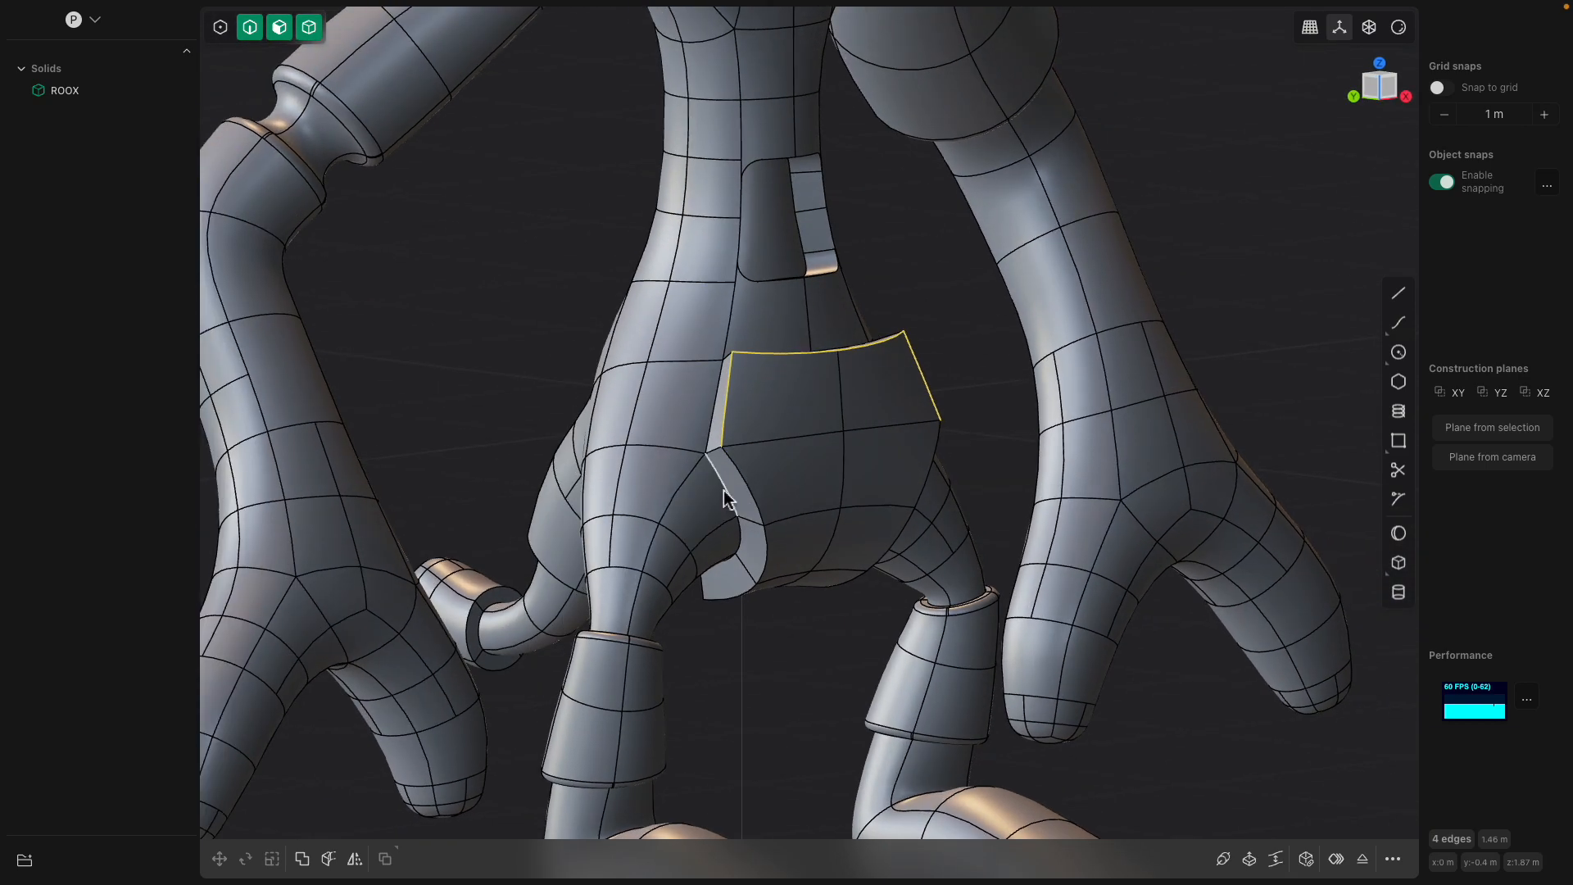
double_click(723, 490)
middle_click_drag(723, 490, 862, 556)
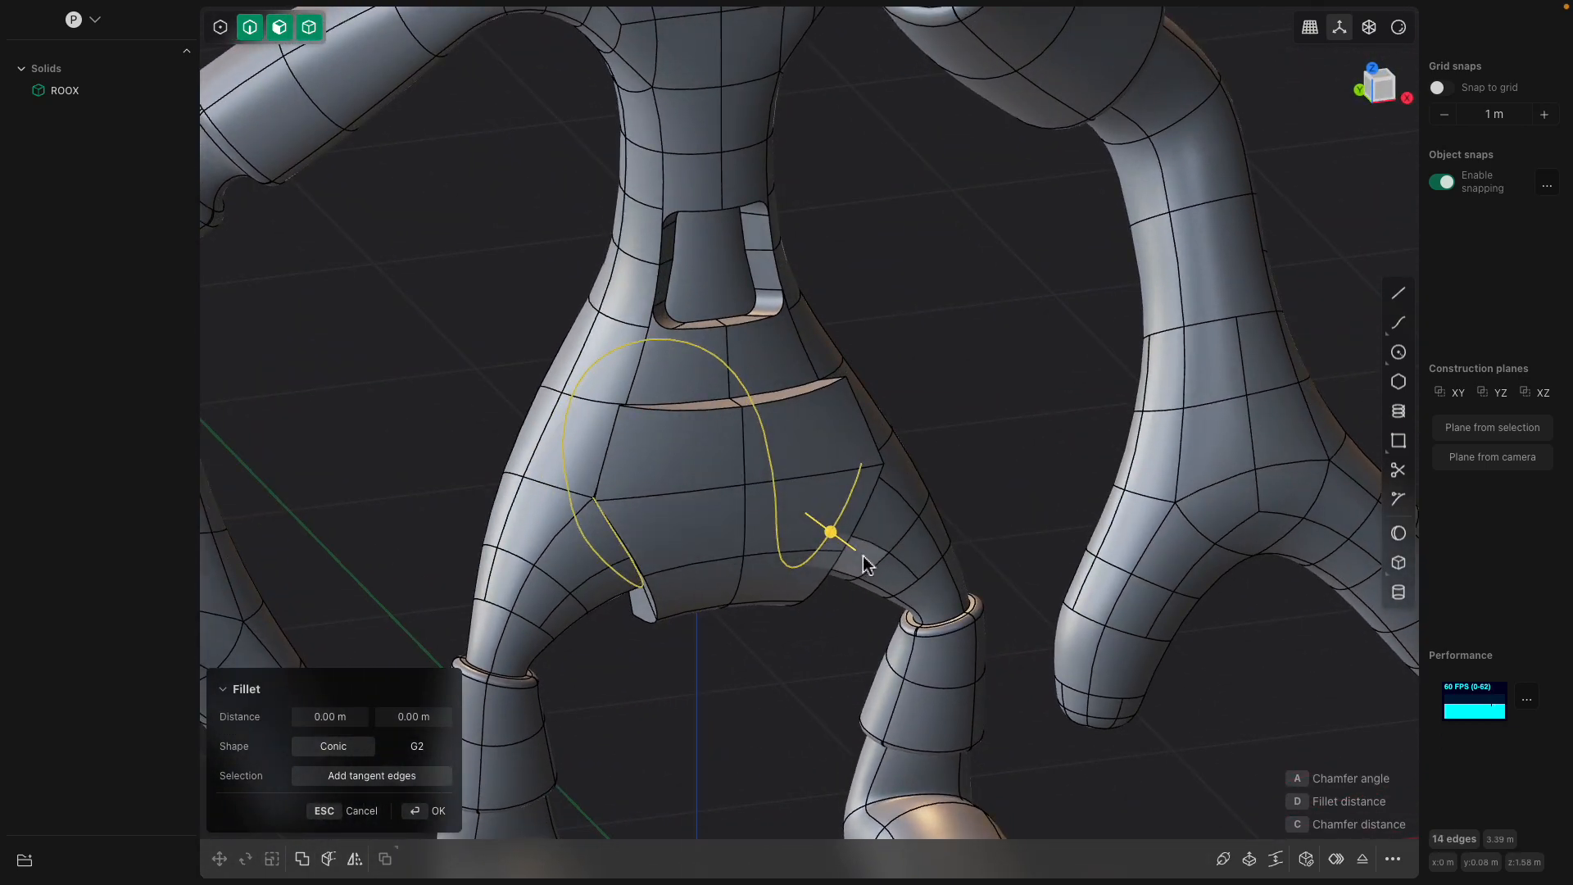
left_click_drag(833, 532, 856, 549)
middle_click_drag(856, 549, 774, 457)
key("Escape")
- Try to fillet a single edge at the side of the pelvis panel
scroll(659, 456, "up", 3)
left_click(629, 456)
key("b")
middle_click_drag(663, 447, 706, 463)
mouse_move(704, 461)
left_mouse_down()
mouse_move(720, 470)
mouse_move(747, 418)
mouse_move(698, 416)
mouse_move(645, 451)
mouse_move(694, 461)
left_mouse_up()
key("Escape")
left_click(708, 419)
key("Escape")
middle_click_drag(692, 456, 740, 539)
left_click(644, 501)
scroll(688, 526, "down", 5)
middle_click_drag(656, 586, 671, 481)
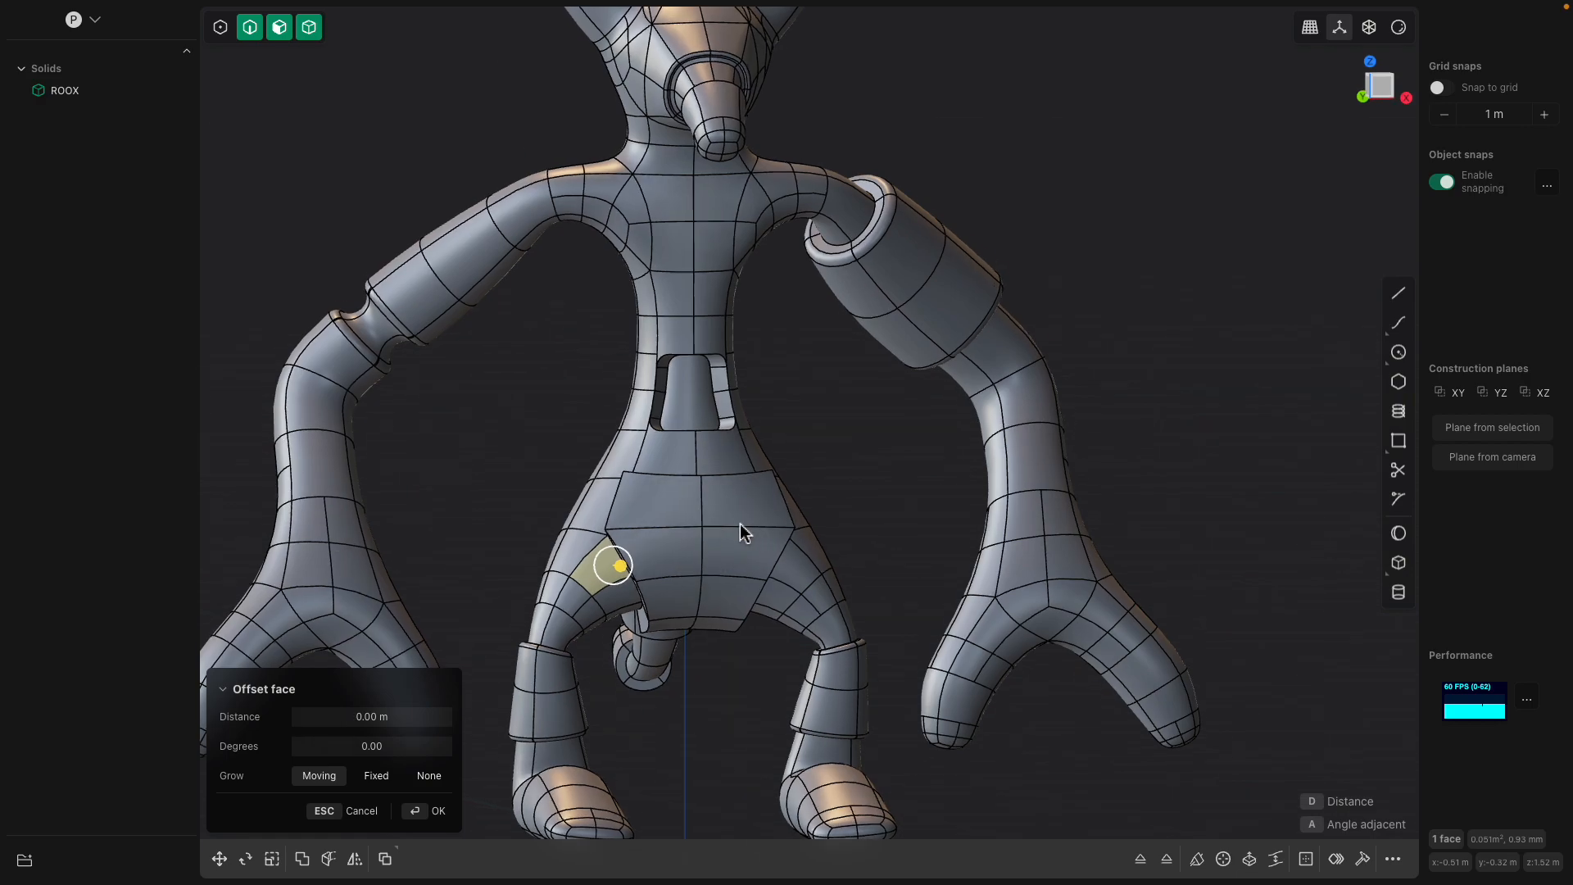
middle_click_drag(744, 526, 670, 492)
scroll(580, 525, "down", 2)
middle_click_drag(572, 538, 622, 573)
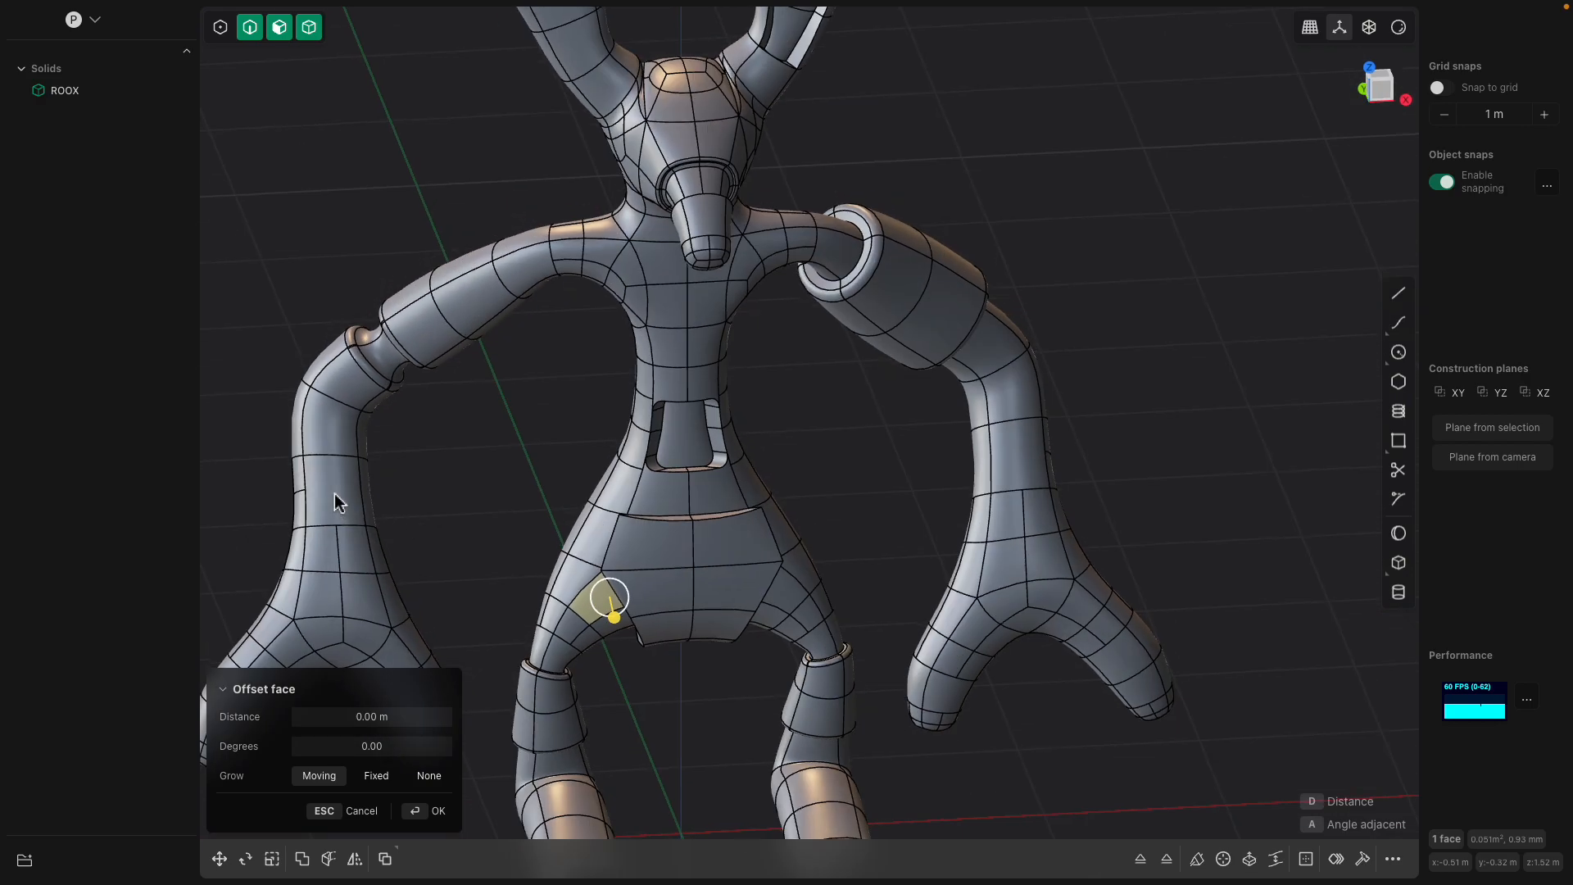
- Offset the ring of four faces just below the grooved elbow inward by about 0.083 m to recess the forearm
left_click(341, 498)
middle_click_drag(365, 493, 492, 446, "shift")
scroll(459, 434, "up", 2)
left_click(447, 386)
scroll(447, 388, "up", 2)
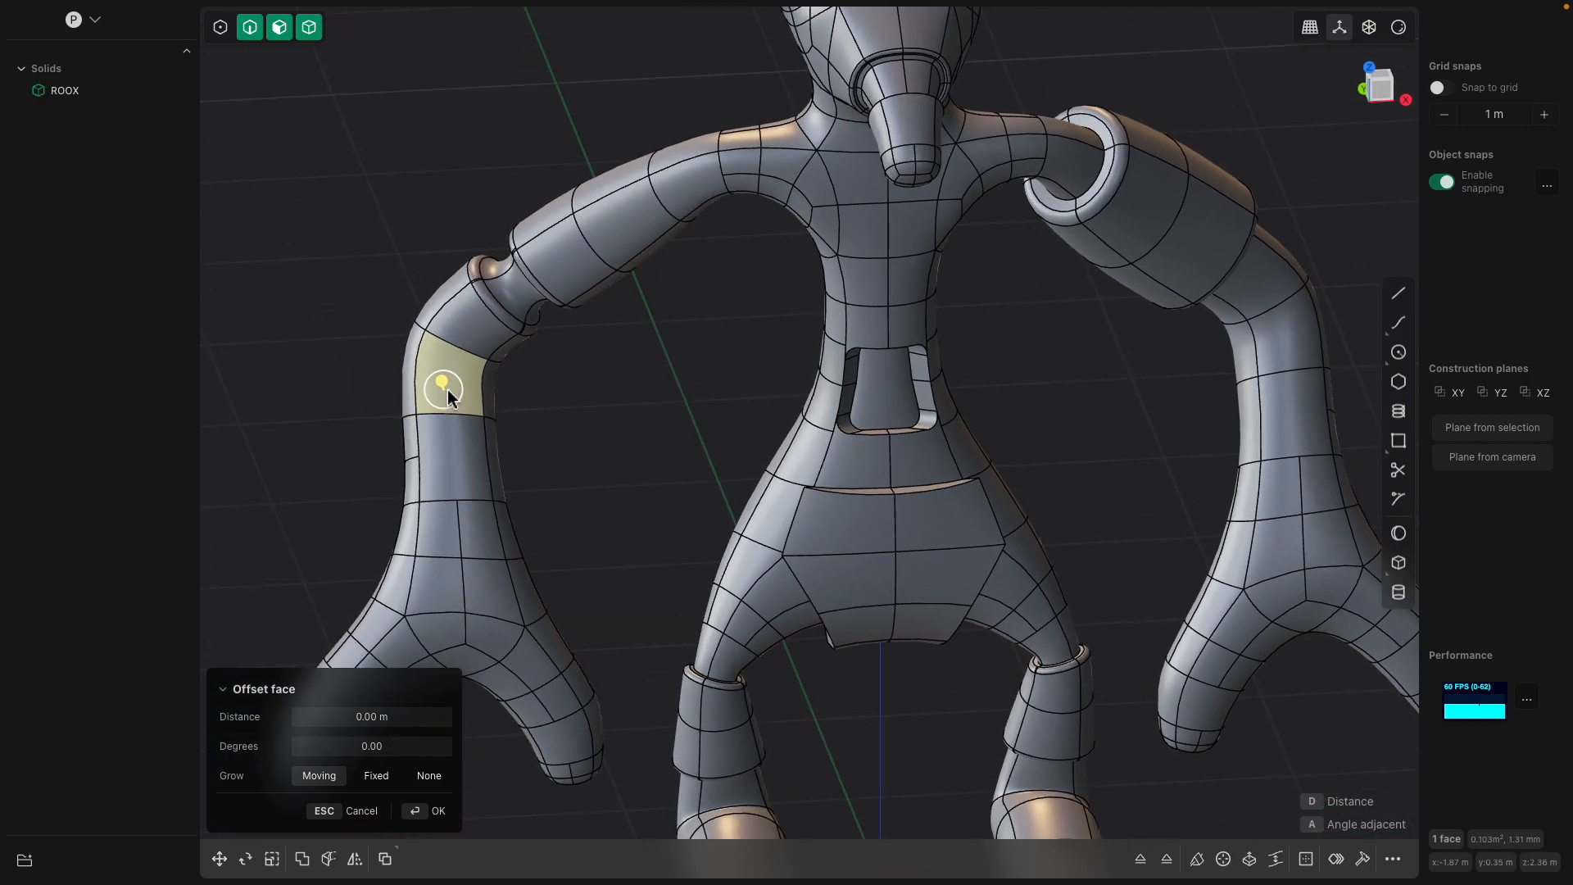
middle_click_drag(409, 364, 524, 391)
left_click(464, 434, "shift")
middle_click_drag(466, 434, 1336, 379)
left_click(1152, 376, "shift")
left_click(1084, 385, "shift")
middle_click_drag(541, 377, 811, 361)
left_click_drag(588, 351, 557, 344)
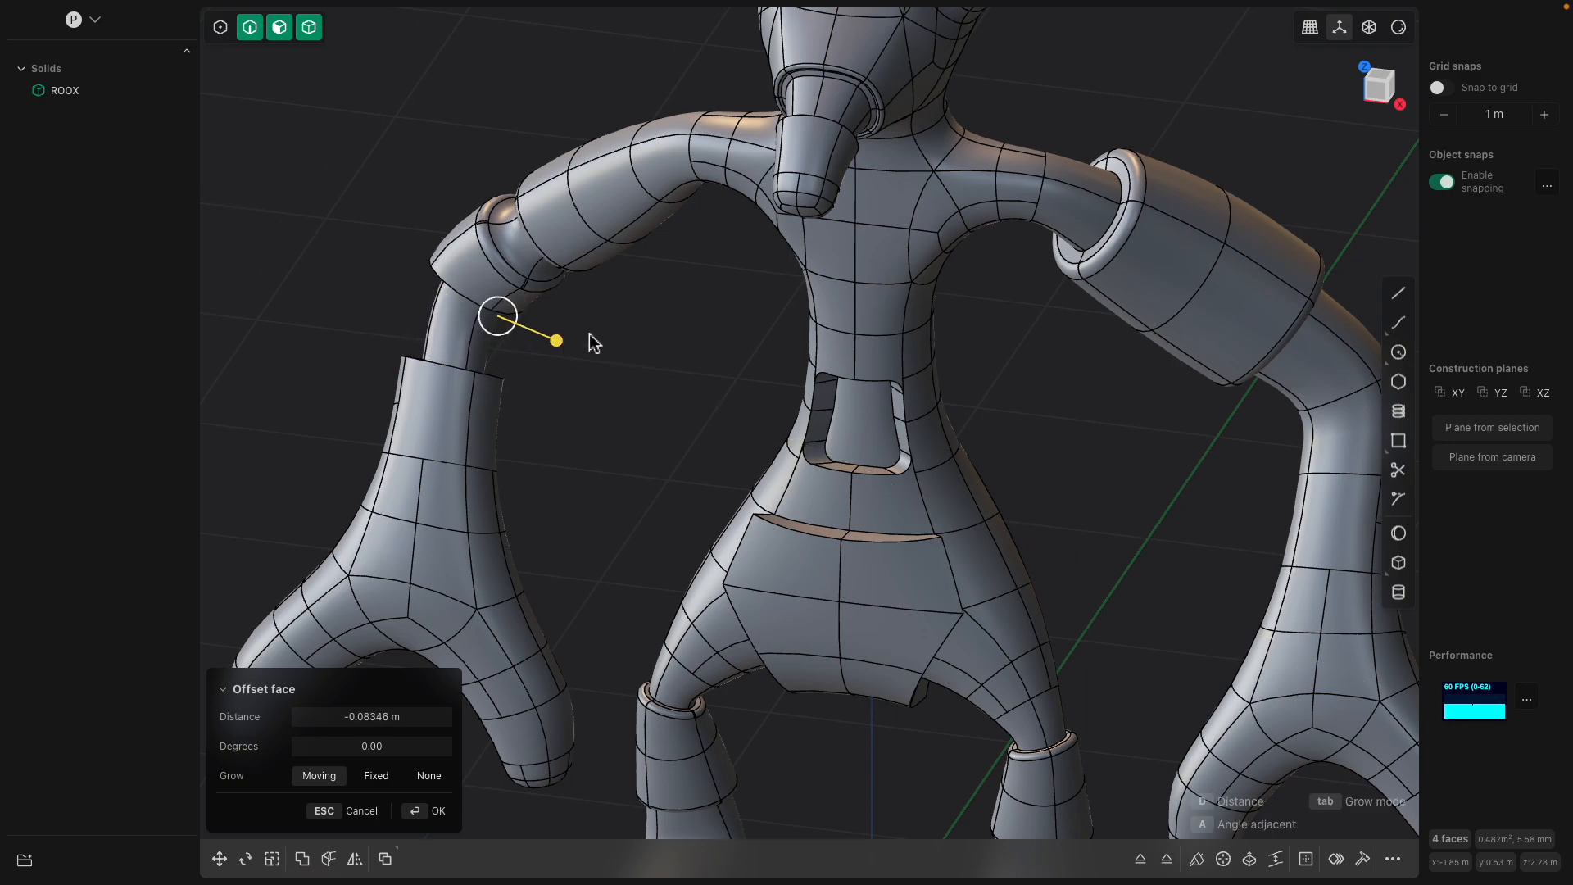
- Offset the four forearm faces between the elbow cuff and the glove on the character's right arm inward by about 0.083 m
middle_click_drag(585, 341, 563, 344)
left_click_drag(544, 350, 542, 351)
middle_click_drag(542, 351, 475, 415)
right_click(486, 376)
- Fillet the upper rim edge loop of the character's right glove
double_click(485, 374)
left_click_drag(474, 415, 482, 406)
middle_click_drag(482, 407, 544, 303)
right_click(479, 341)
- Round the edge loops of the elbow cuff on the character's right arm
left_click(498, 317)
left_click(497, 316)
double_click(544, 301)
left_click_drag(511, 313, 532, 307)
middle_click_drag(608, 306, 547, 399)
key("Return")
scroll(532, 445, "down", 2)
scroll(532, 445, "down", 2)
scroll(404, 327, "down", 2)
left_click(399, 346)
left_click(422, 470)
left_click_drag(533, 377, 528, 381)
key("Return")
- Offset the outline of the upper front face of the right glove inward by about 0.047 m to form a panel
scroll(528, 381, "up", 2)
middle_click_drag(528, 381, 546, 351, "shift")
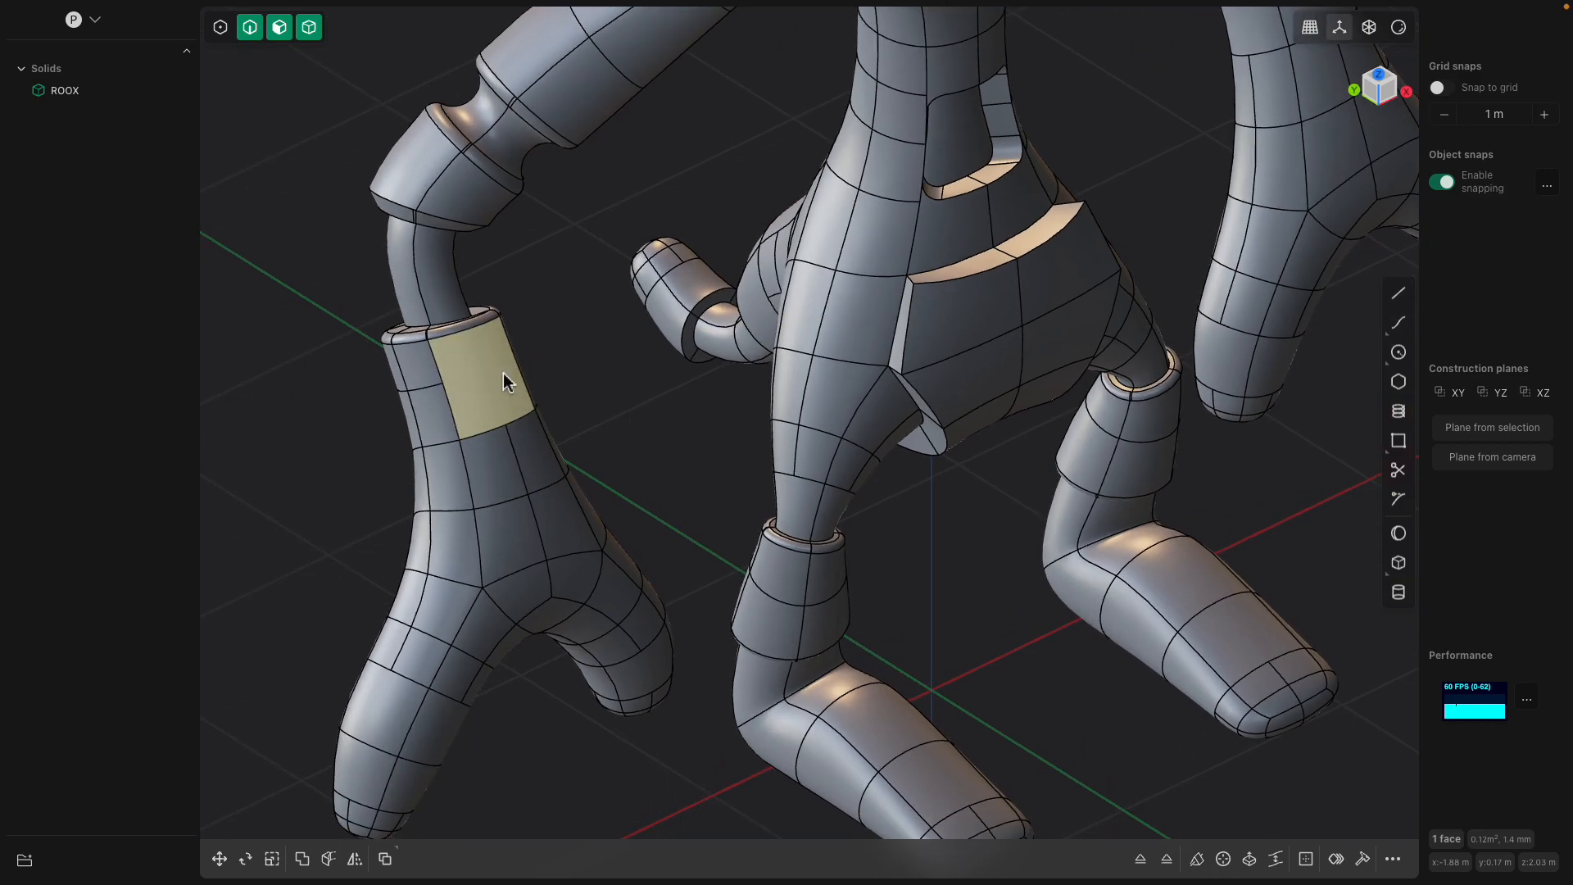
scroll(513, 385, "up", 1)
key("o")
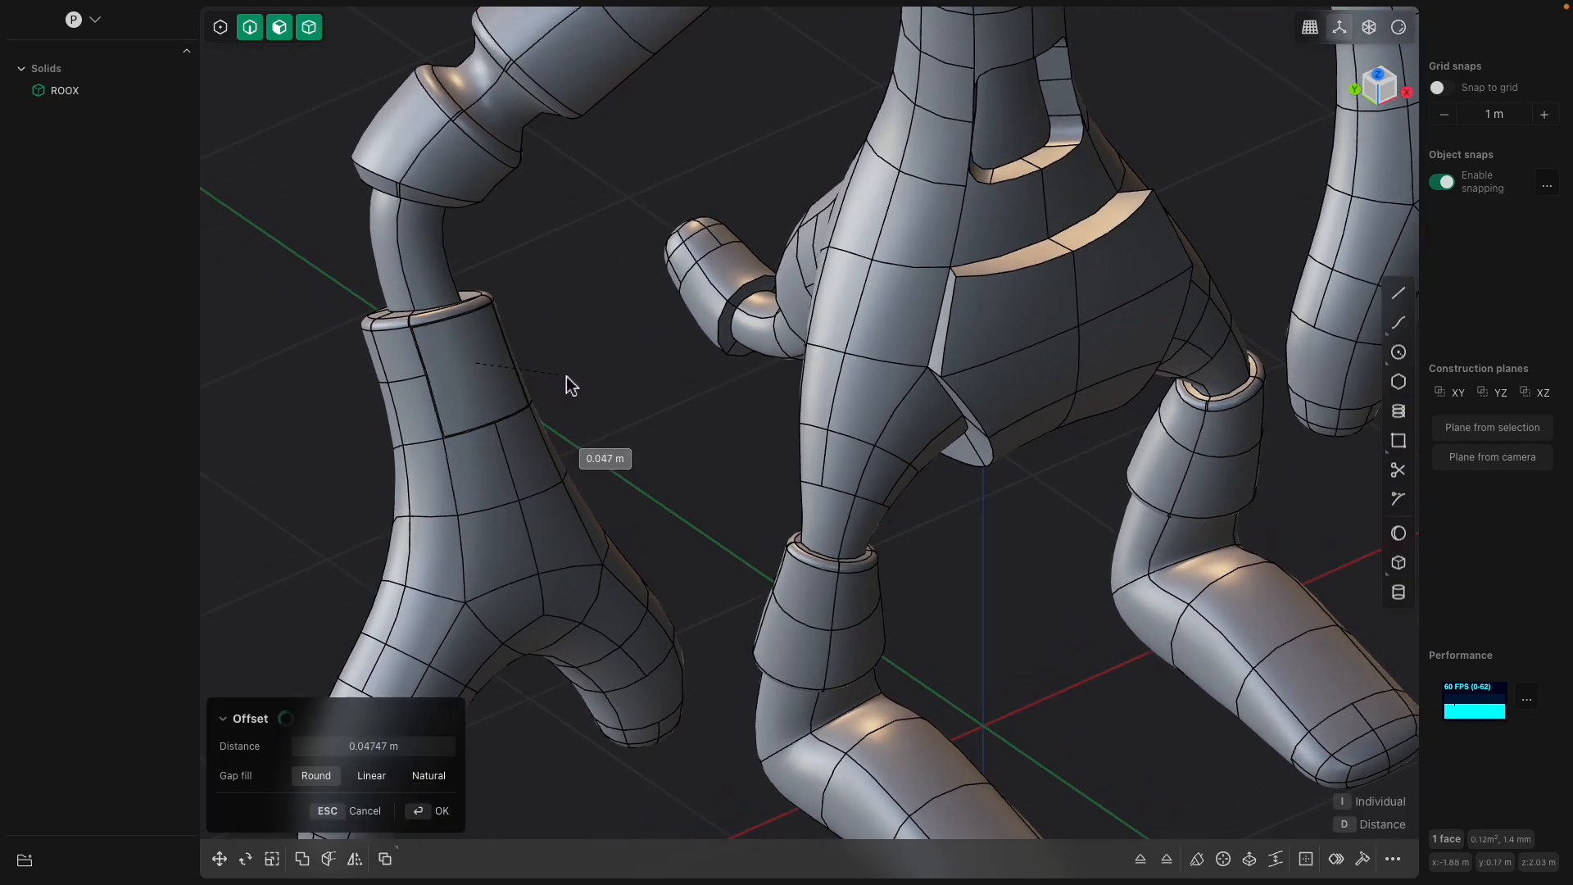
left_click(567, 375)
key("Return")
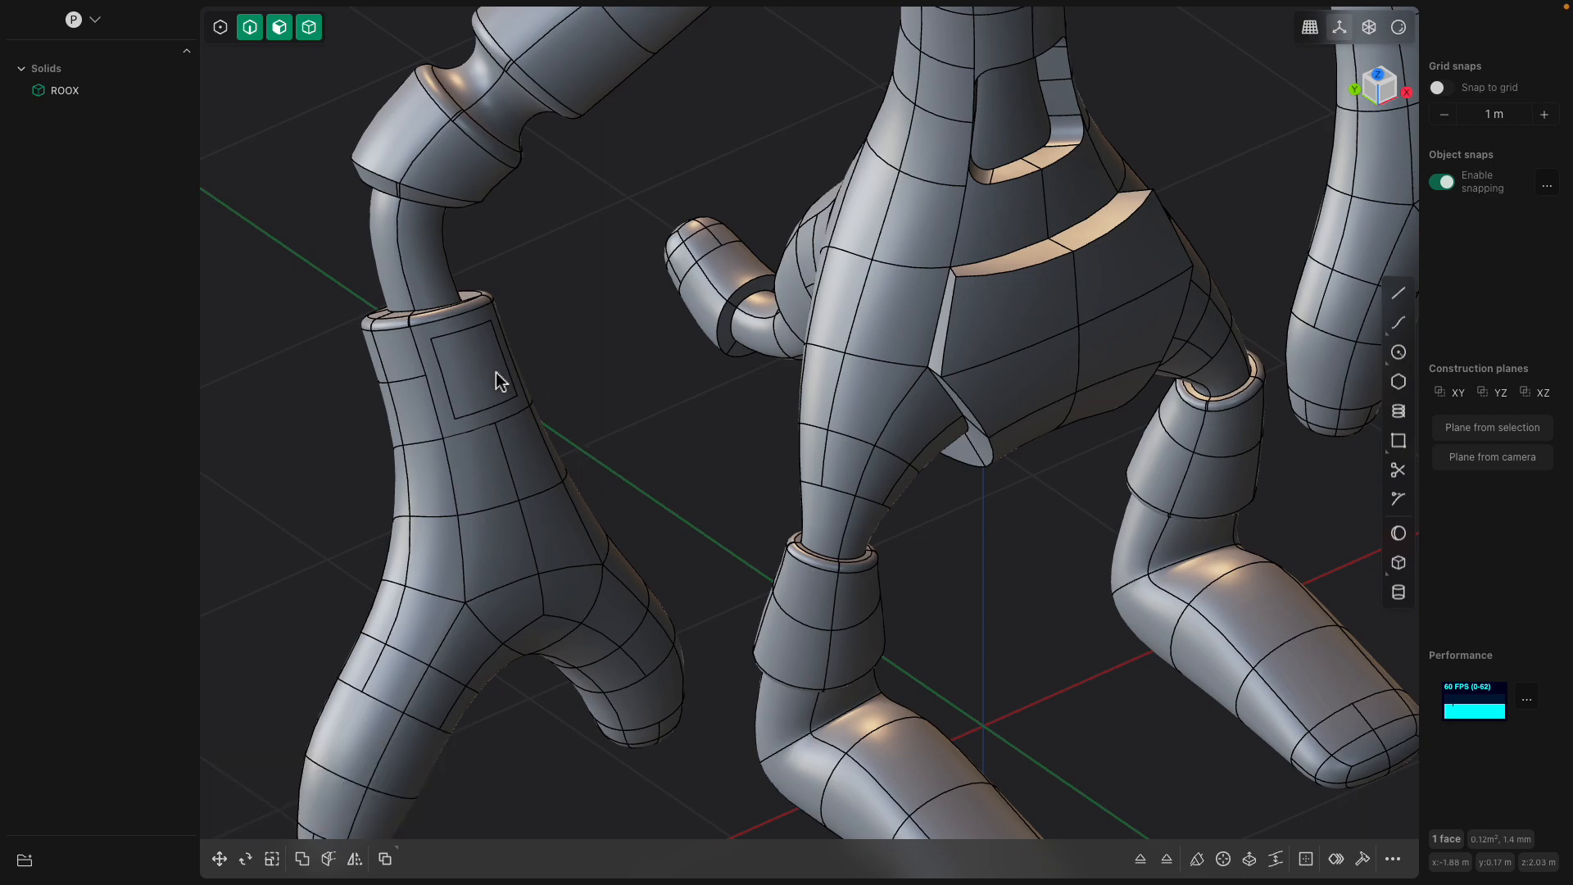
- Push the inner panel face inward to make a recess in the right glove
left_click(497, 381)
scroll(497, 377, "up", 3)
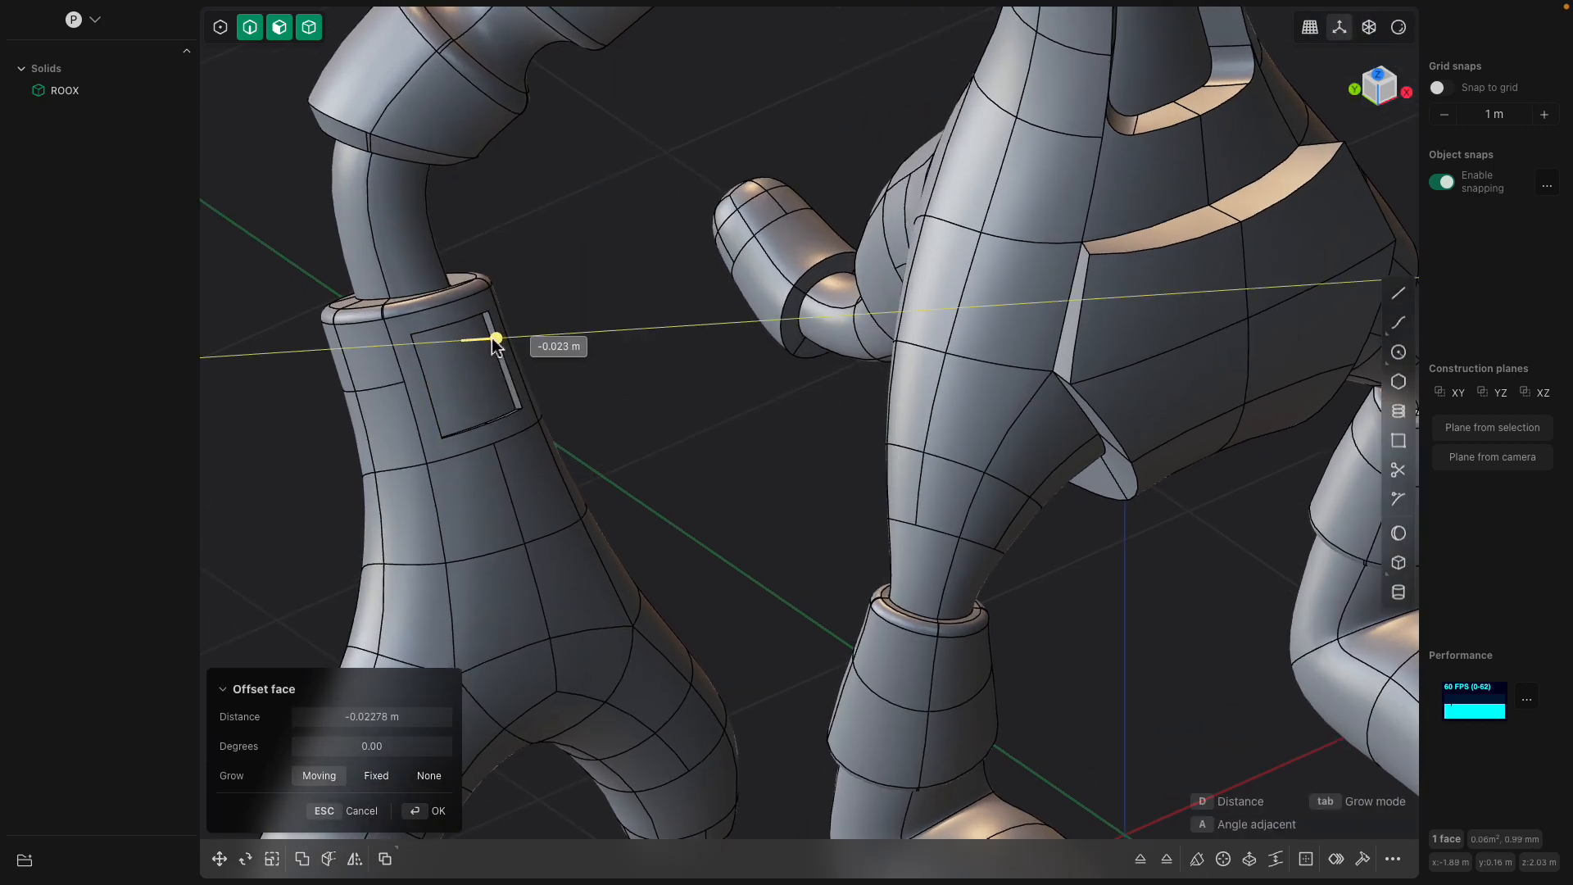
left_click_drag(481, 339, 483, 340)
middle_click_drag(492, 346, 580, 410)
key("Return")
- Bevel the corner edges of the rectangular recess in the right glove
scroll(580, 410, "up", 2)
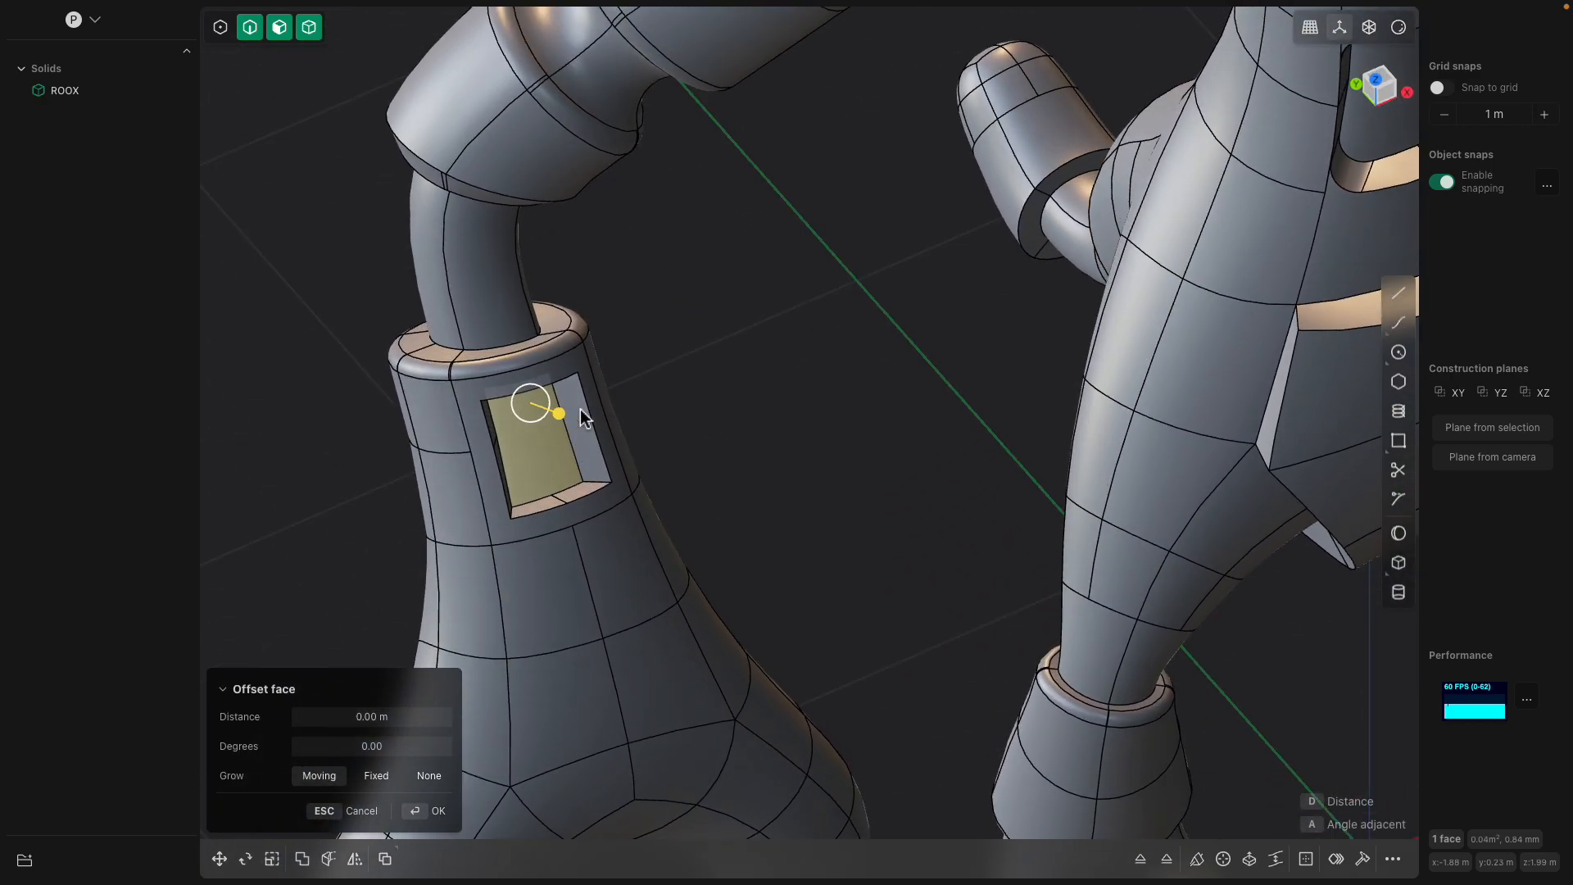
left_click(592, 483)
middle_click_drag(534, 482, 493, 237)
left_click(415, 446)
scroll(495, 356, "up", 2)
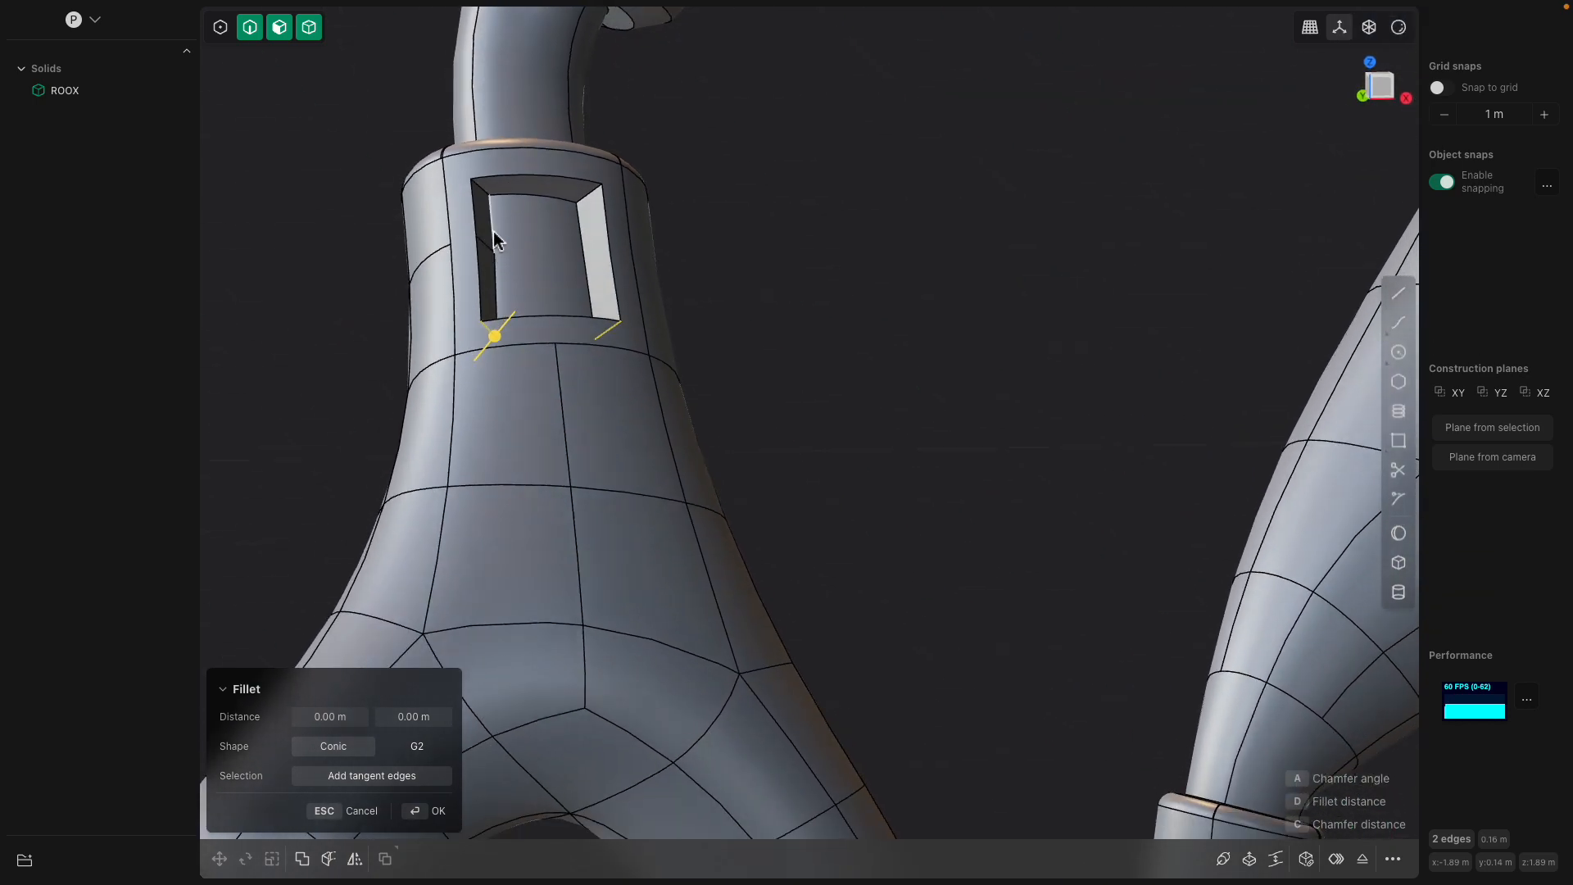
middle_click_drag(587, 199, 593, 246)
left_click_drag(593, 246, 642, 297)
key("Return")
- Try to offset the frame face around the glove's recess inward by about 0.066 m
left_click(629, 279)
left_click(629, 283)
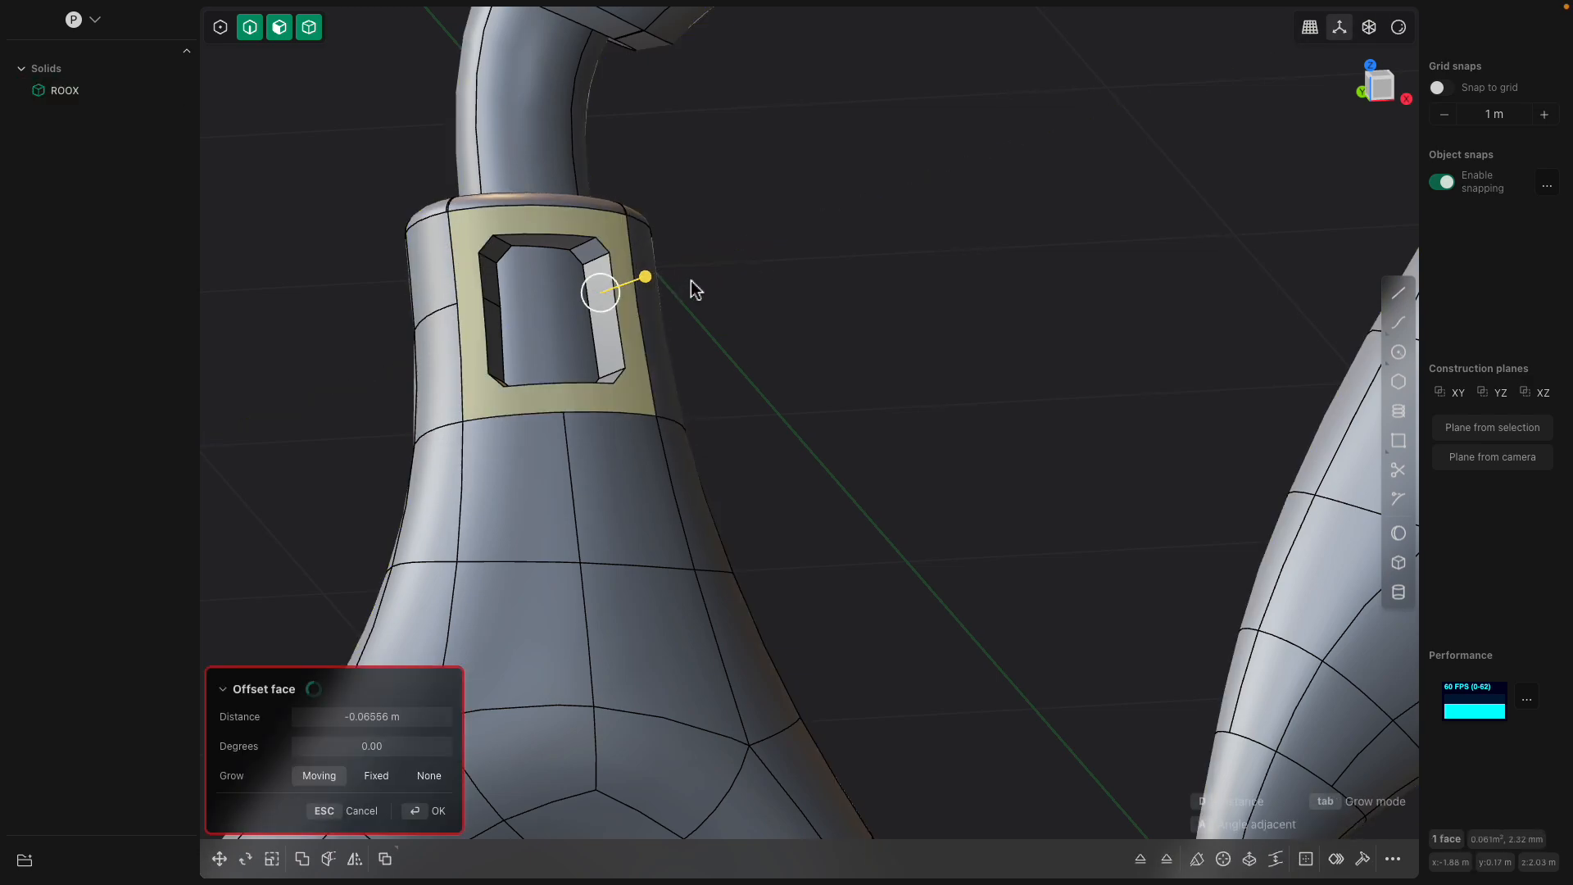
middle_click_drag(692, 287, 720, 293, "shift")
scroll(785, 422, "down", 3)
middle_click_drag(785, 426, 763, 488)
scroll(891, 444, "down", 3)
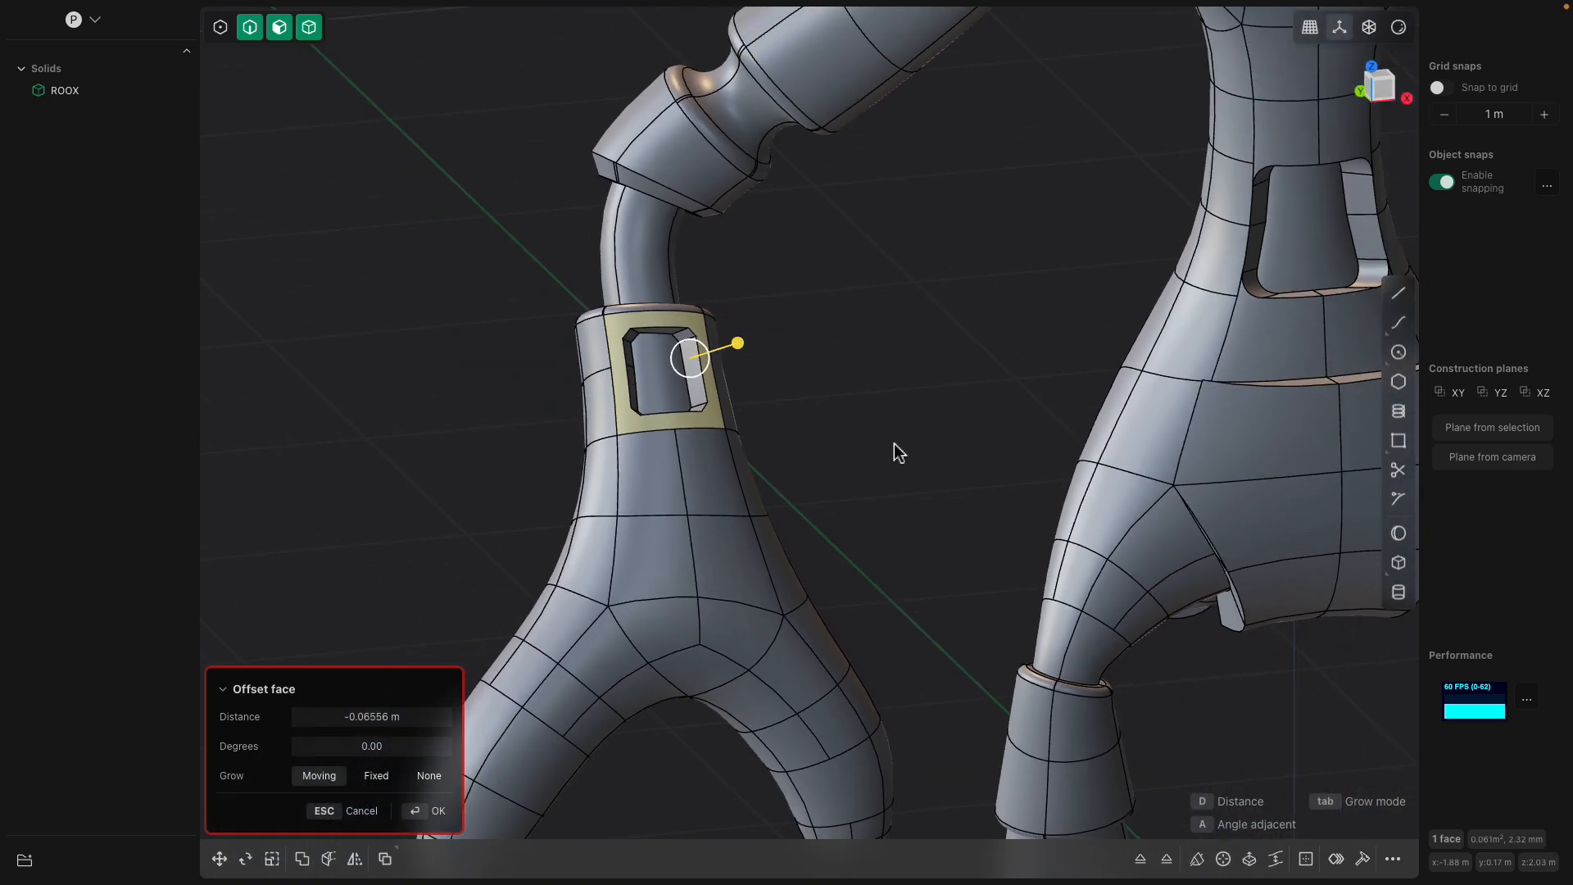
key("Escape")
- Try to offset the four front chest faces inward by about 0.078 m
scroll(892, 442, "down", 4)
middle_click_drag(842, 394, 913, 349, "shift")
left_click(803, 399)
double_click(741, 322)
left_click(729, 267, "shift")
left_click(780, 268, "shift")
left_click(773, 340, "shift")
left_click_drag(887, 344, 871, 343)
middle_click_drag(870, 343, 850, 351)
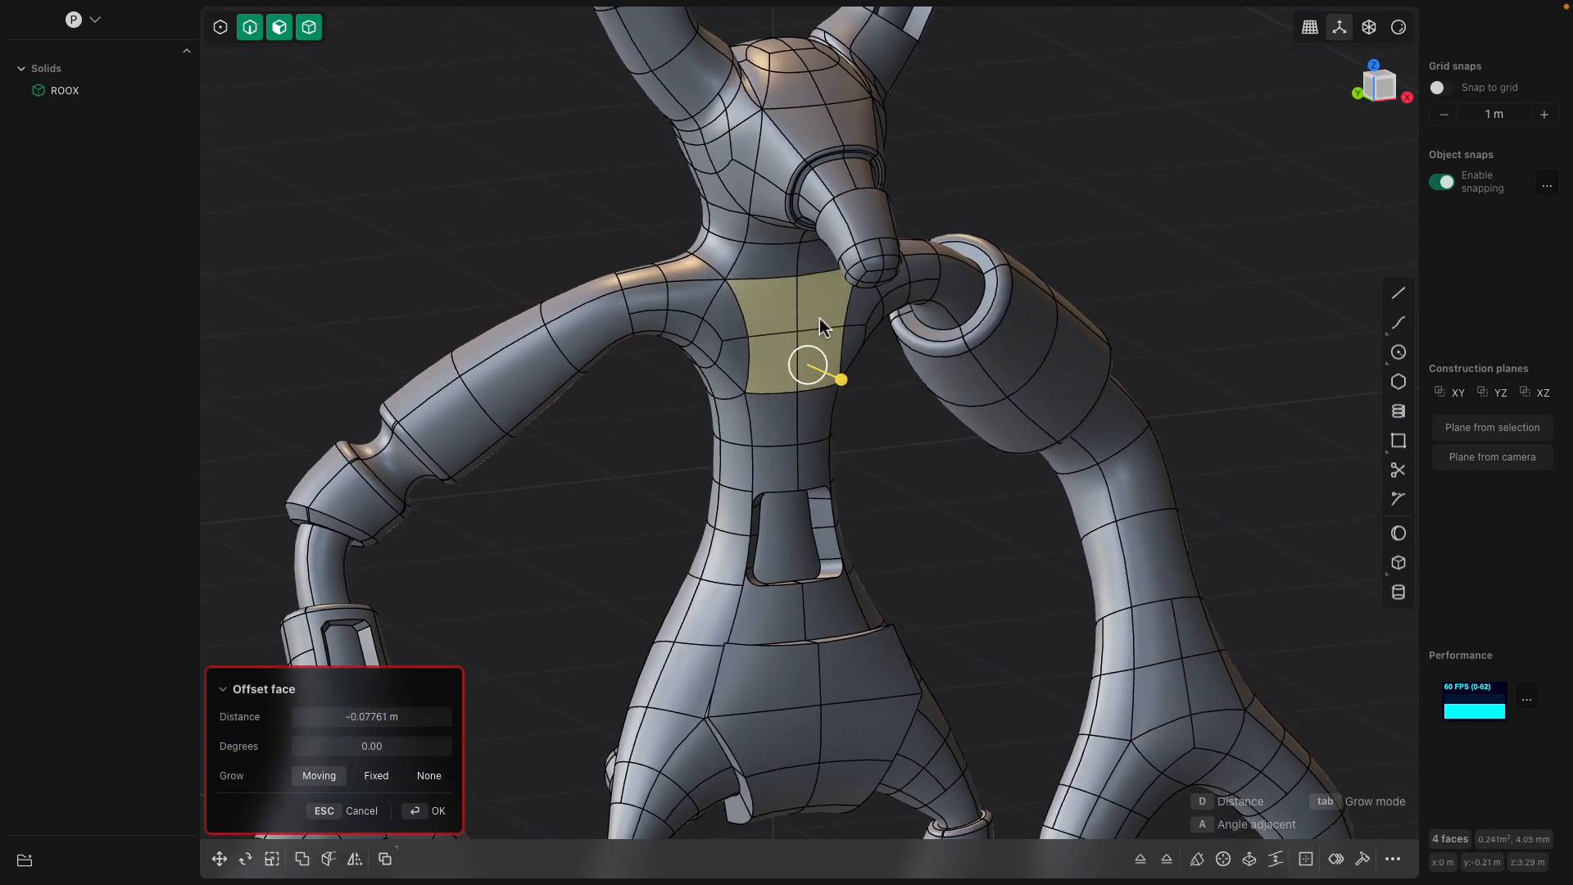
key("Escape")
- Extrude the eye facet on the character's right side of the head outward by about 0.032 m
middle_click_drag(753, 233, 706, 377, "shift")
scroll(706, 377, "up", 3)
left_click(695, 275)
middle_click_drag(695, 275, 623, 321)
scroll(591, 327, "up", 4)
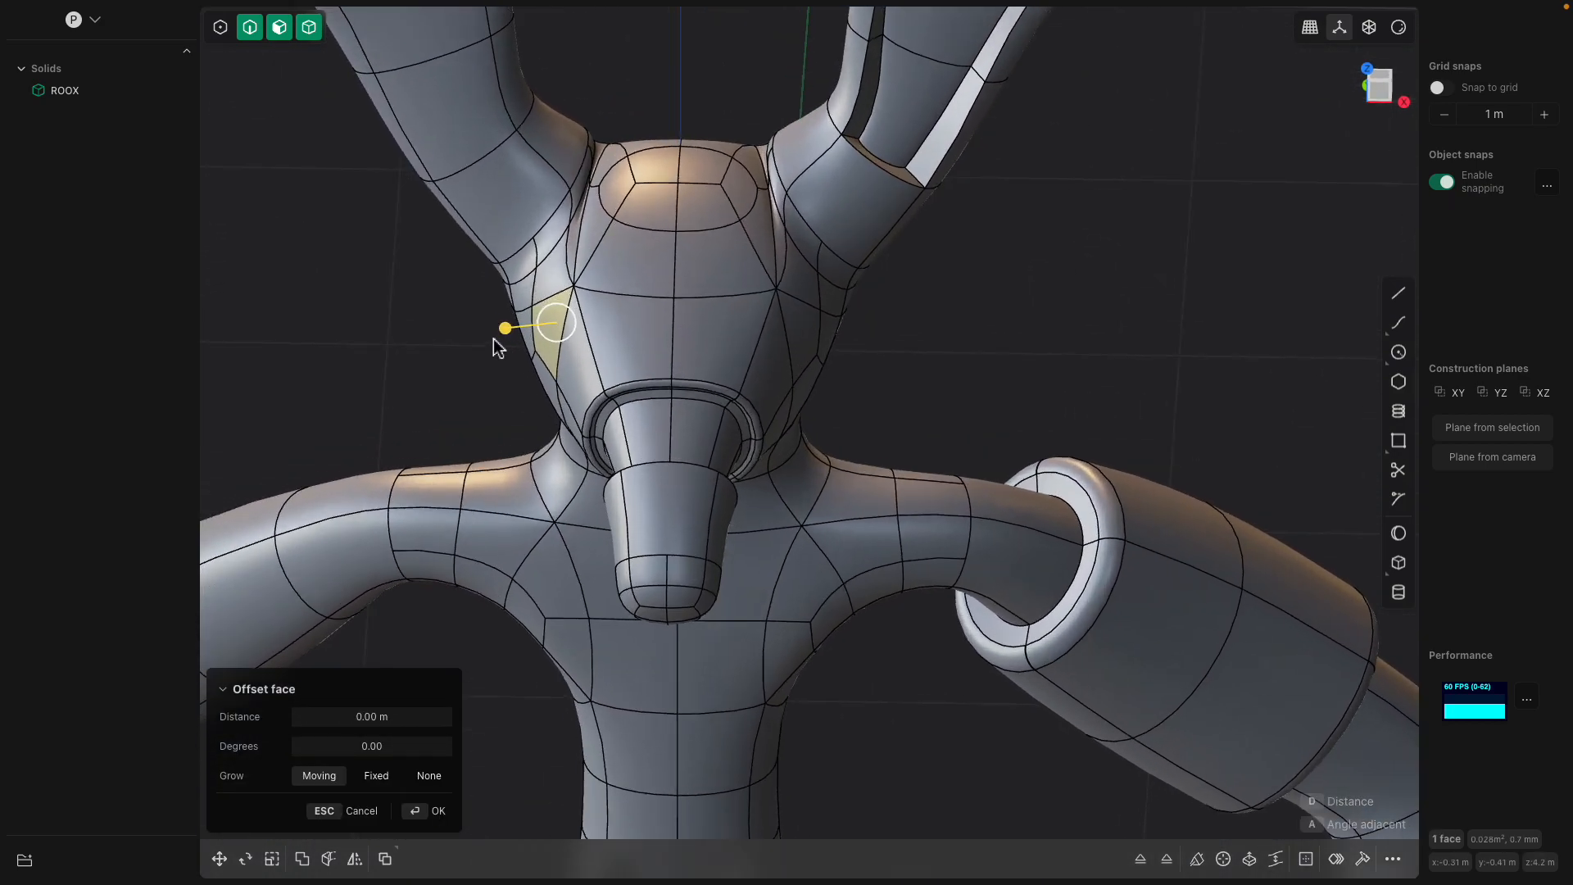
key("e")
left_click_drag(480, 344, 475, 344)
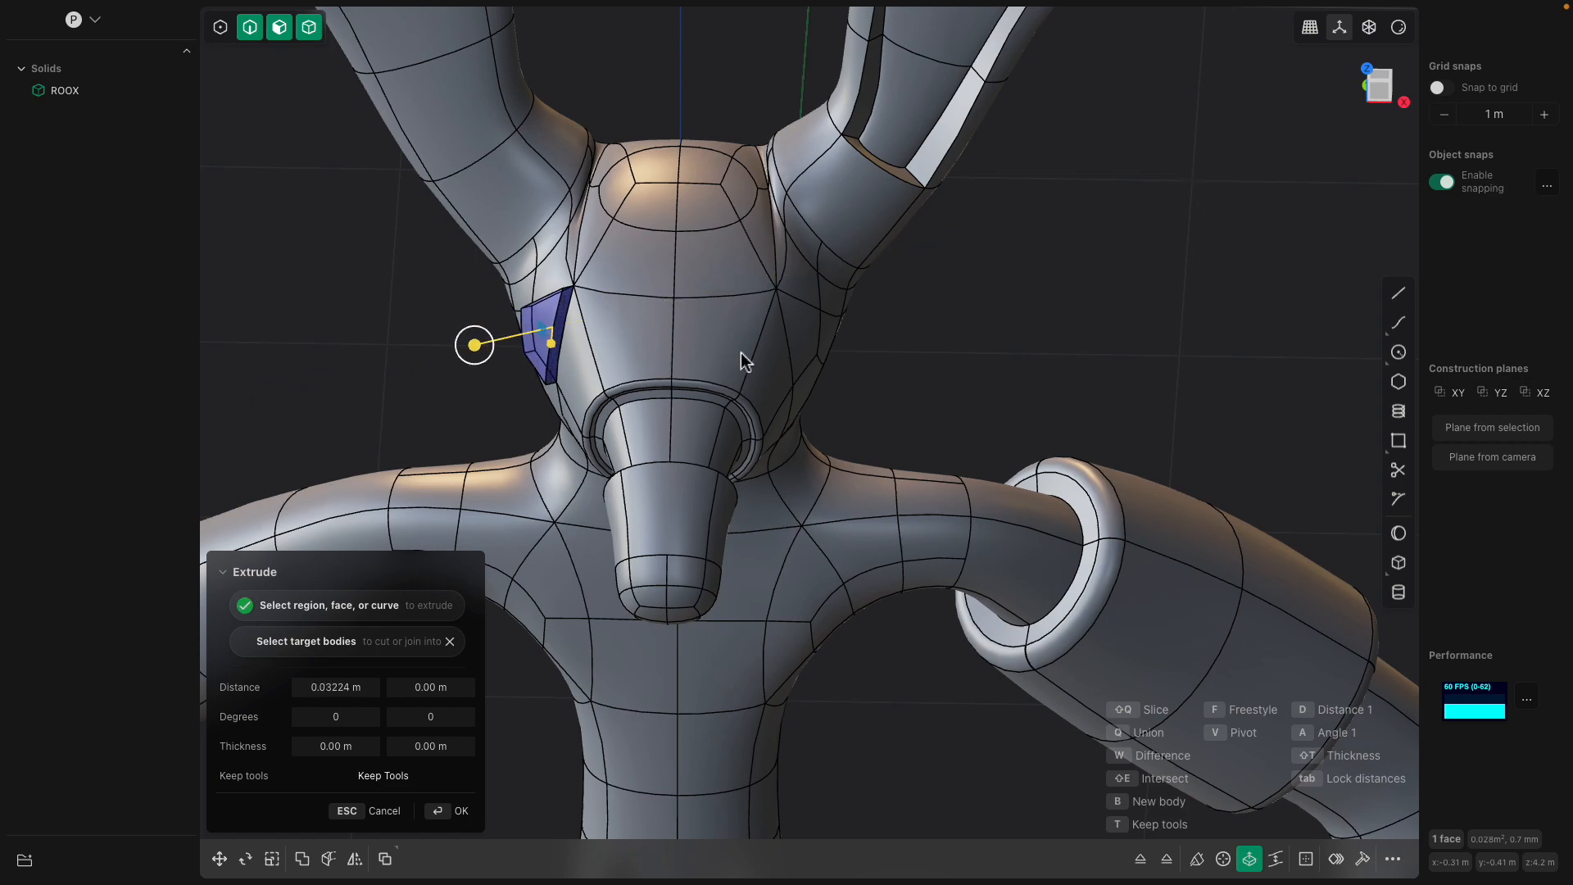
key("Return")
- Extrude the matching eye facet on the character's left side of the head outward by about 0.038 m
left_click(806, 336)
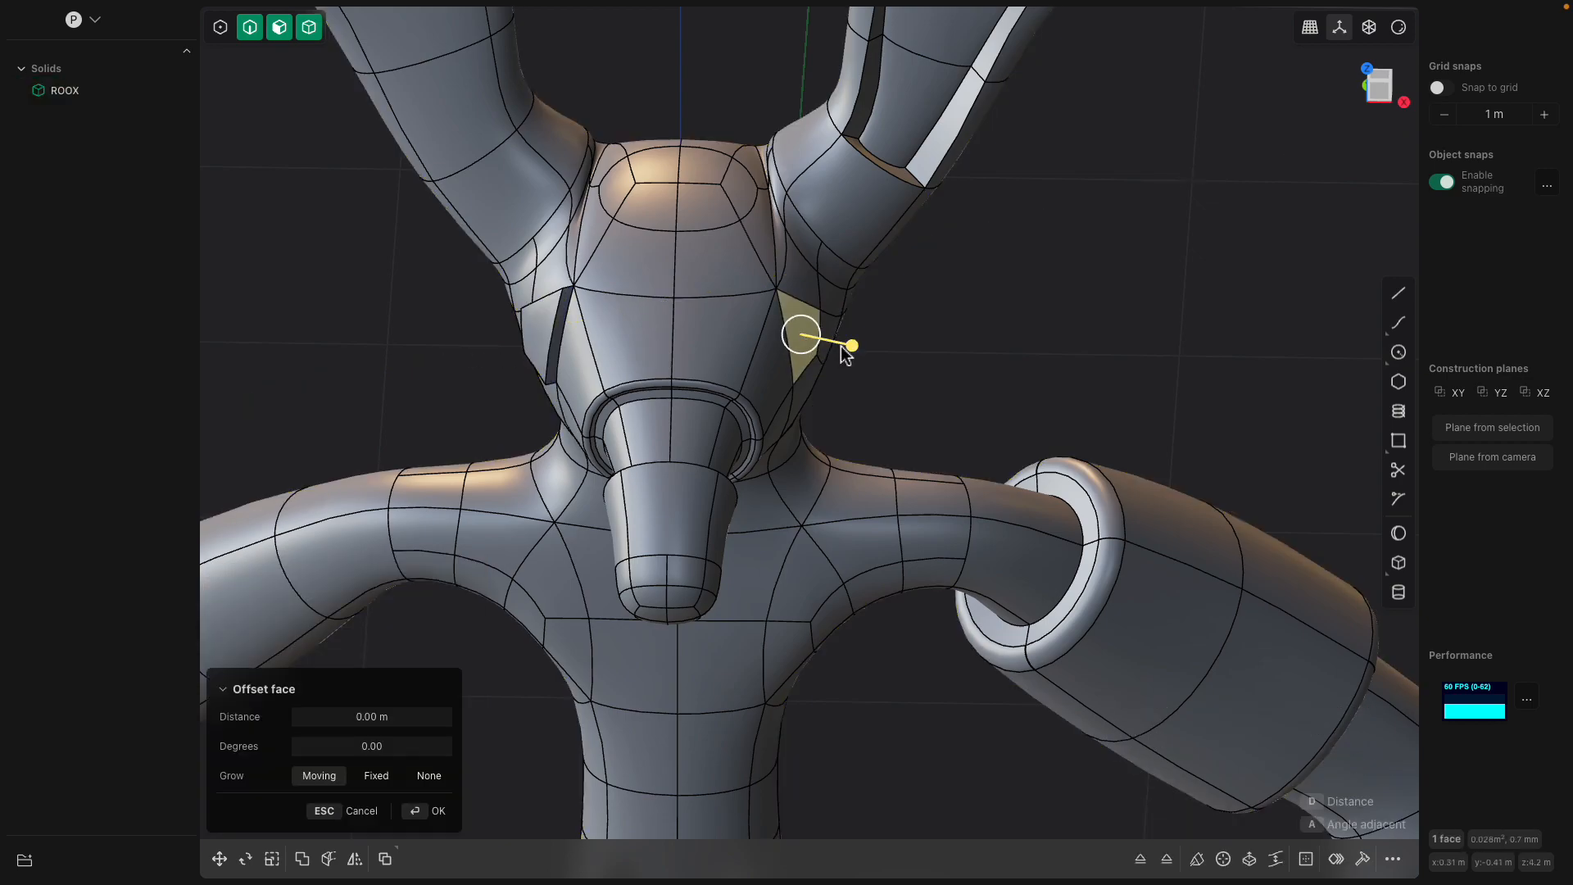
key("e")
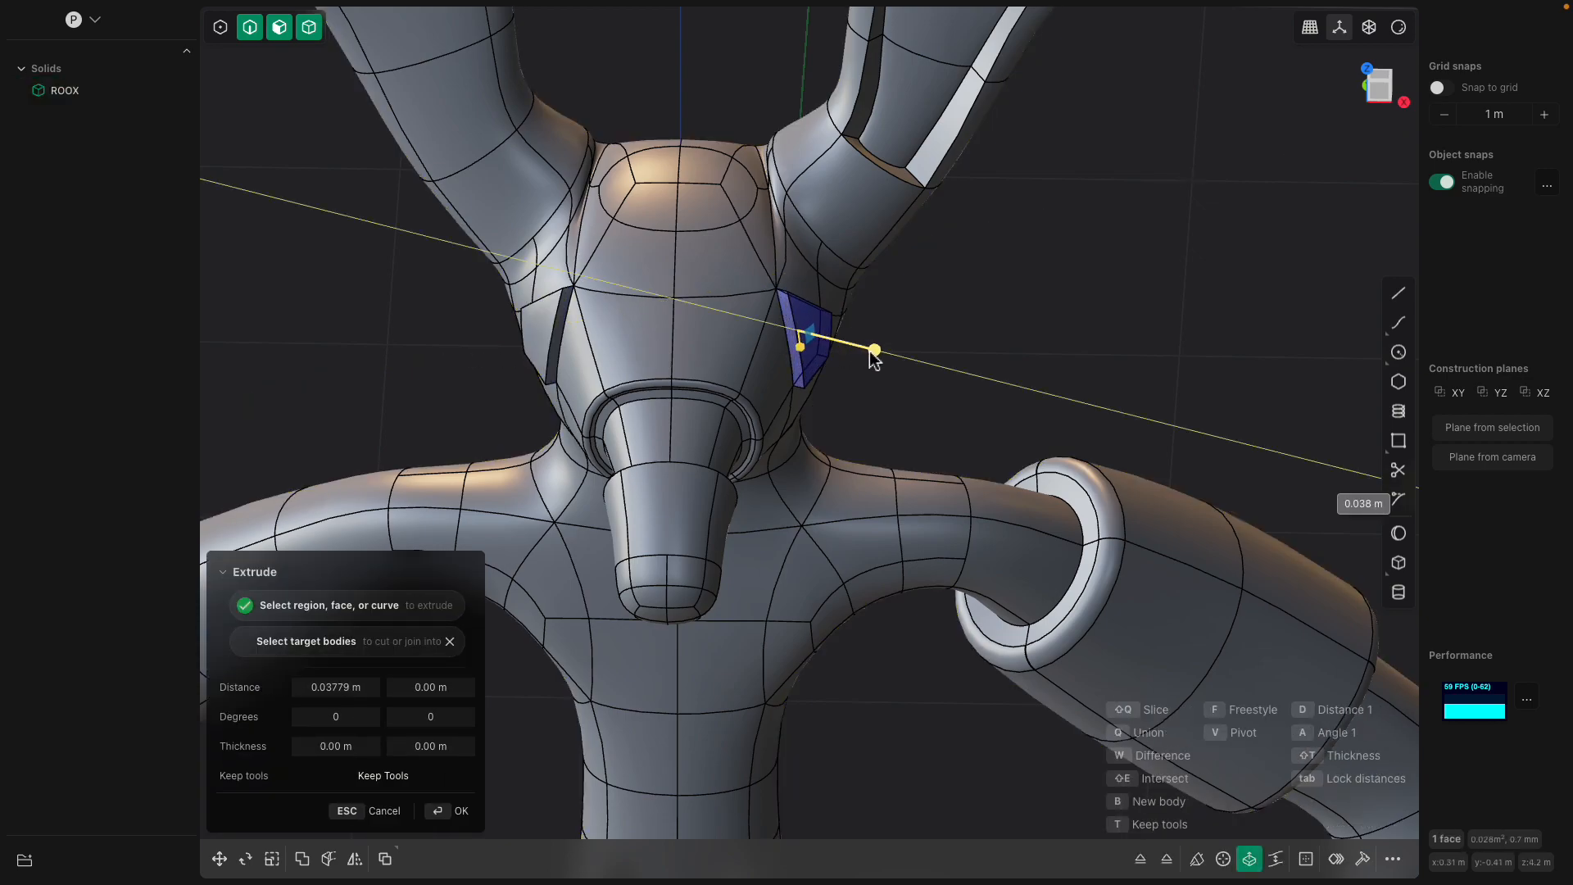
left_click_drag(870, 351, 872, 351)
key("Return")
- Fillet the outer edges of both extruded eye plates by about 0.018 m
middle_click_drag(871, 291, 782, 326)
scroll(781, 326, "up", 3)
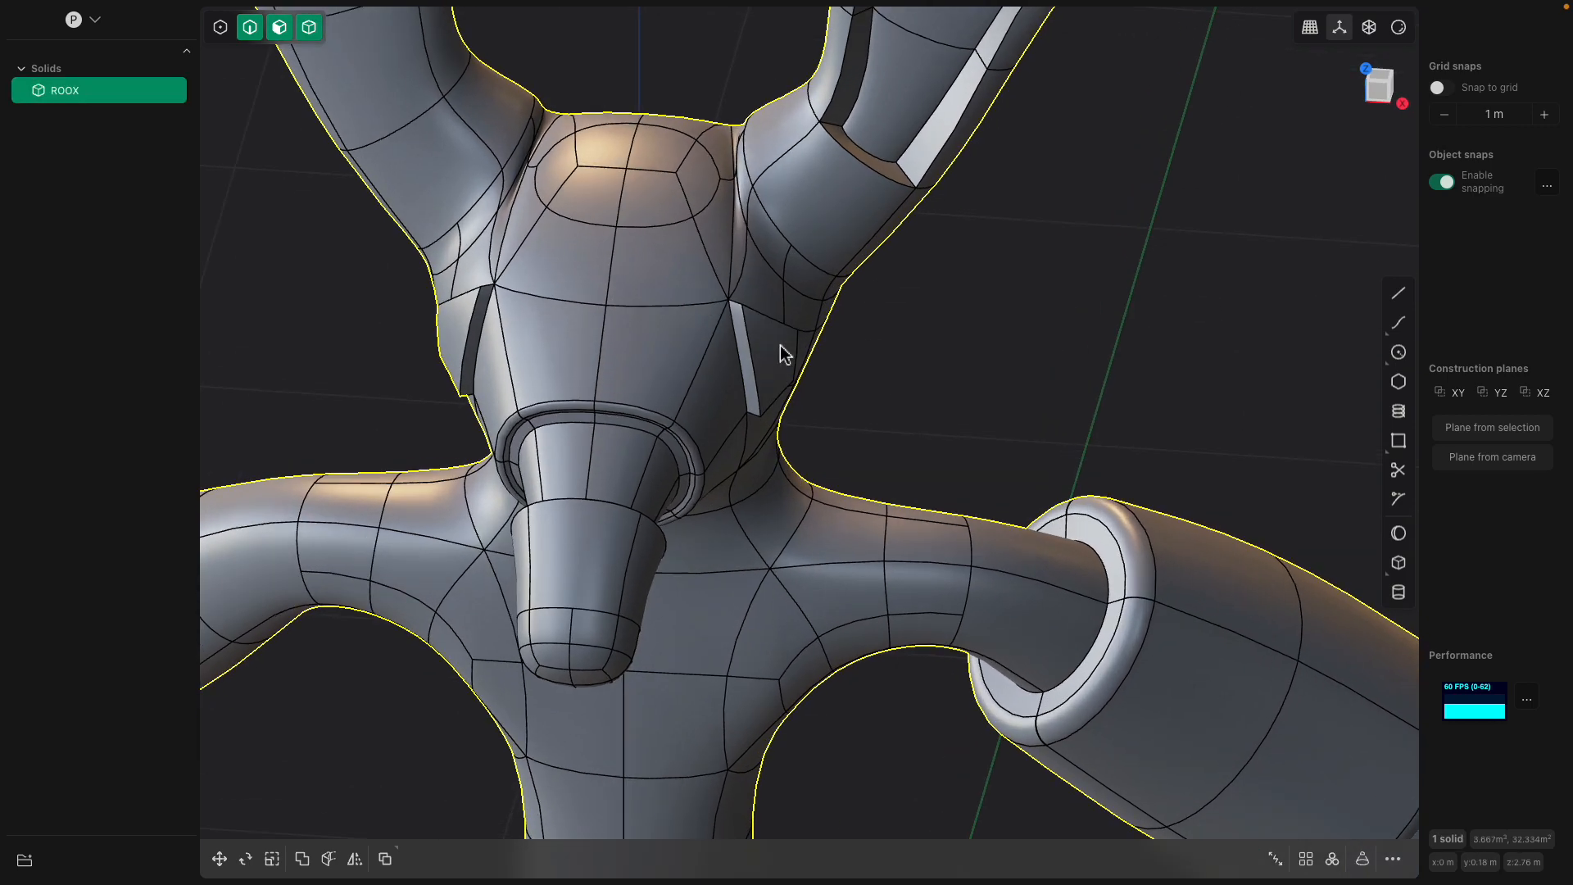
left_click(784, 354)
scroll(755, 376, "up", 4)
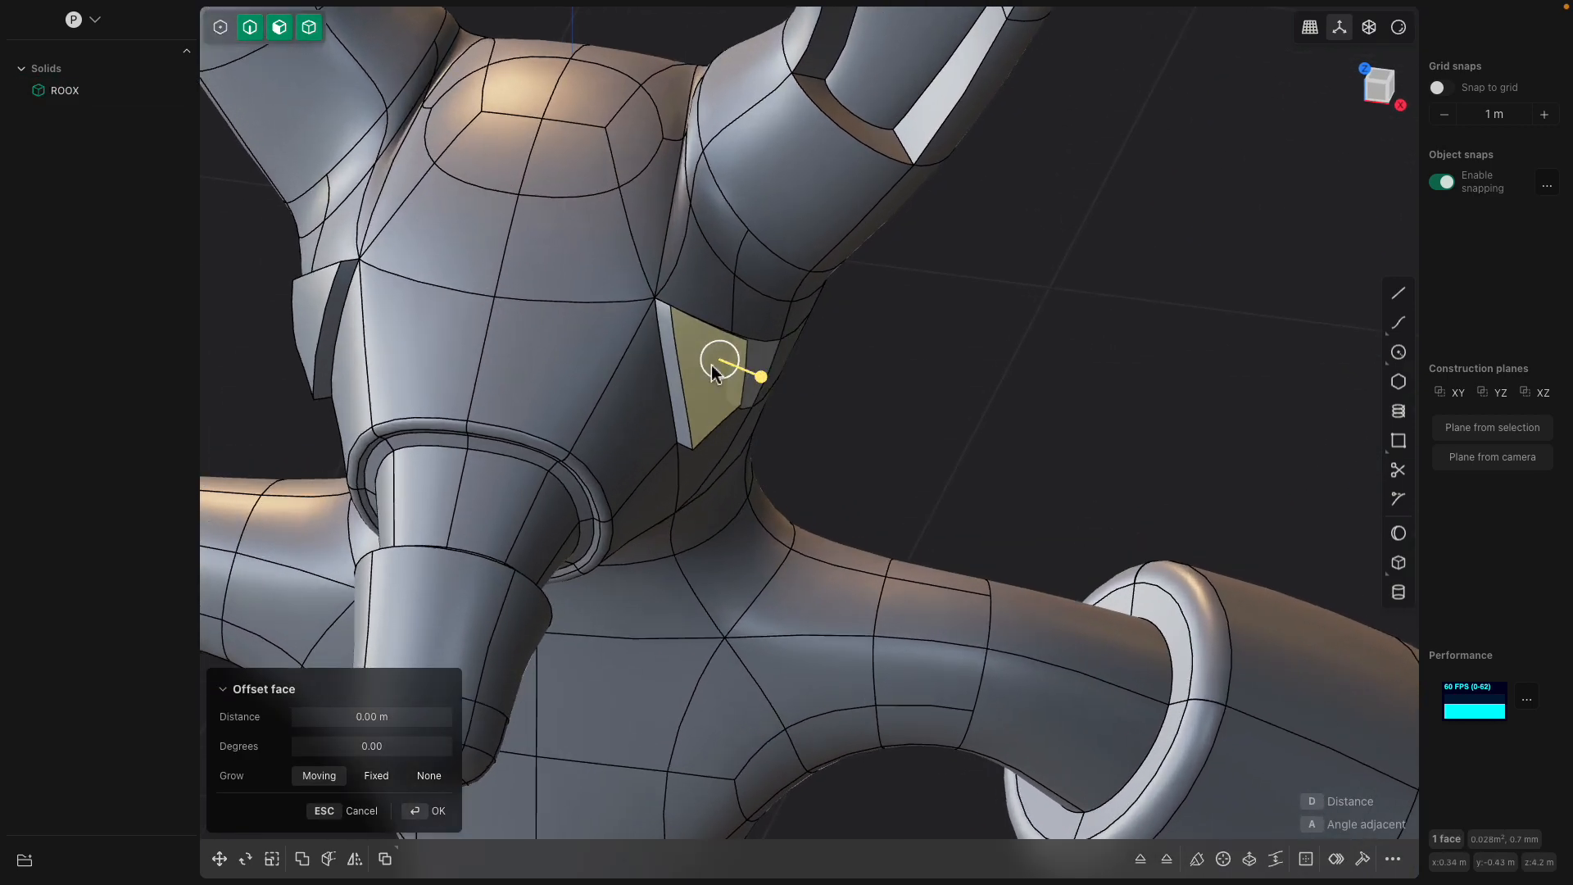
left_click(312, 309, "shift")
key("ctrl+2")
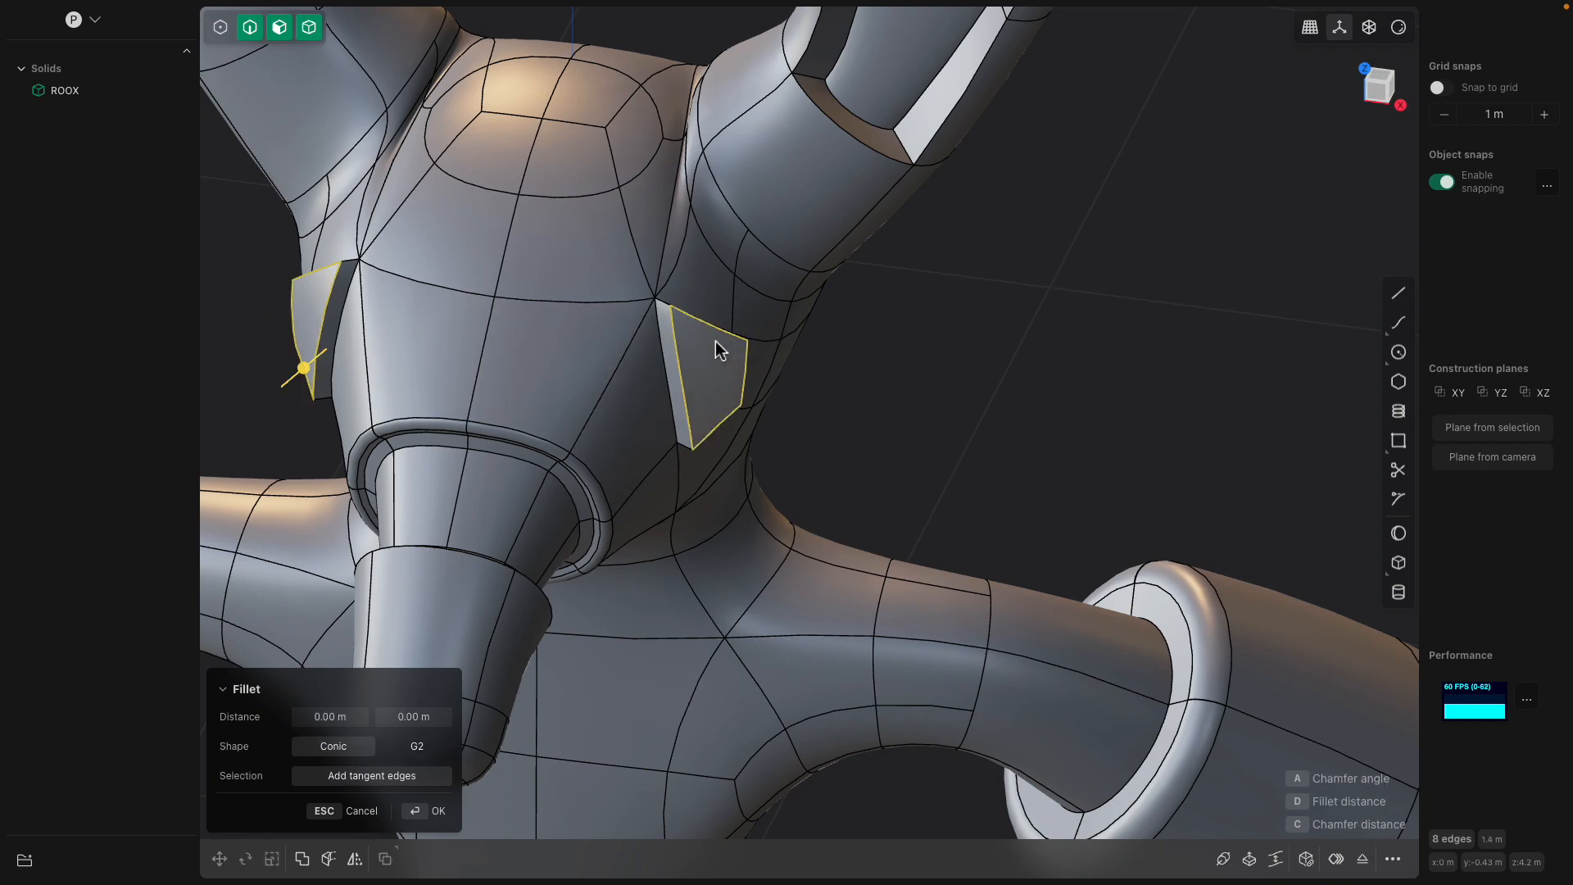
middle_click_drag(300, 364, 365, 386)
left_click_drag(366, 397, 353, 399)
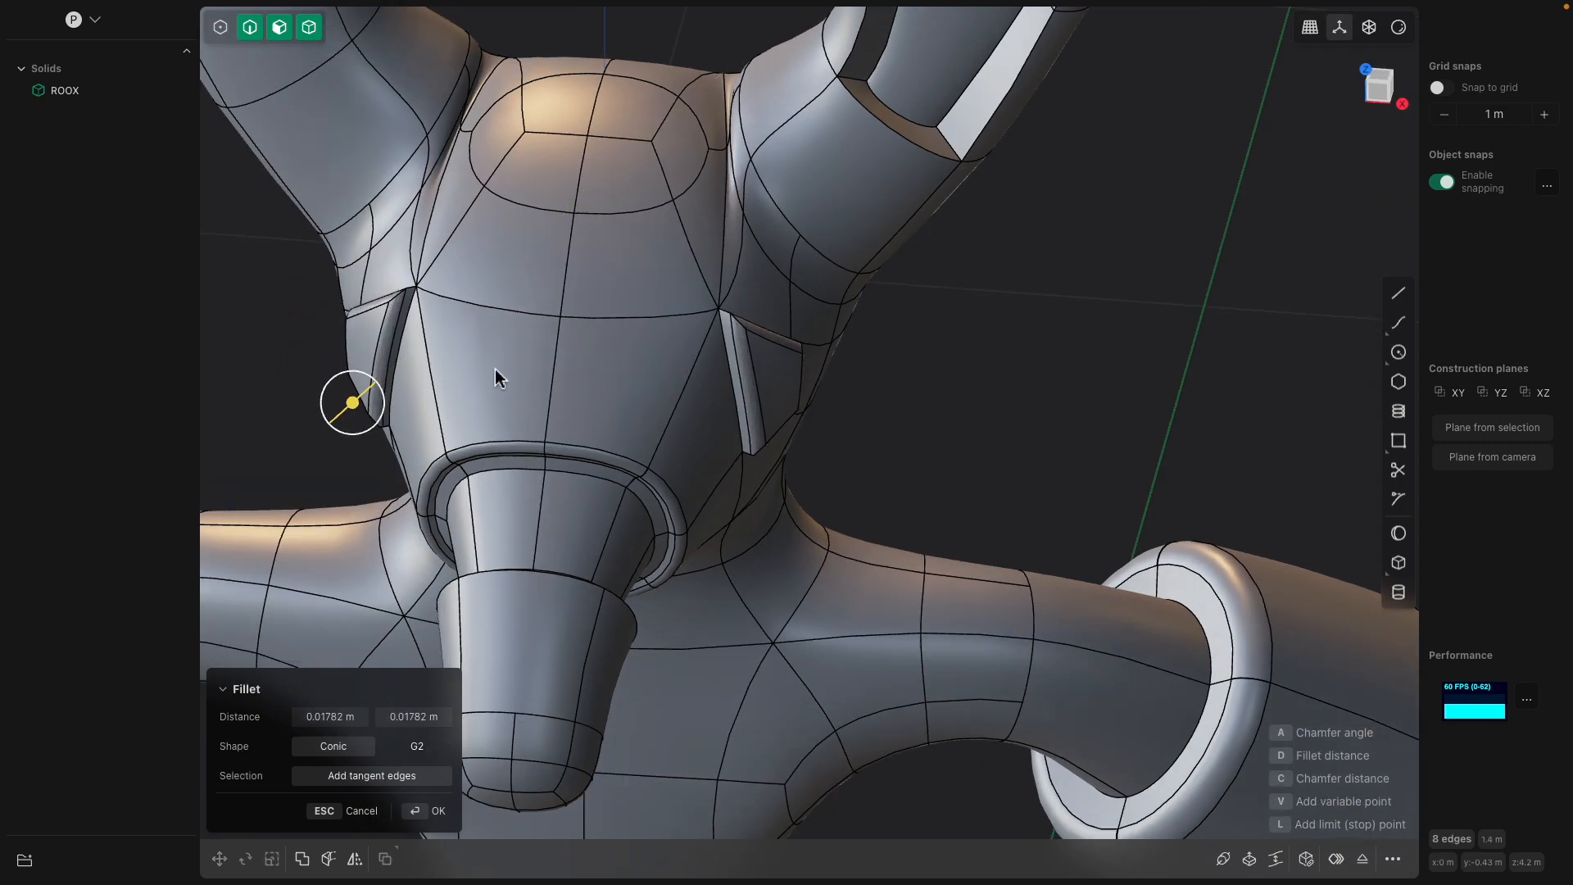
key("Return")
- Offset the outline of the outer face of the character's left eye plate inward
left_click(788, 367)
left_click(776, 377)
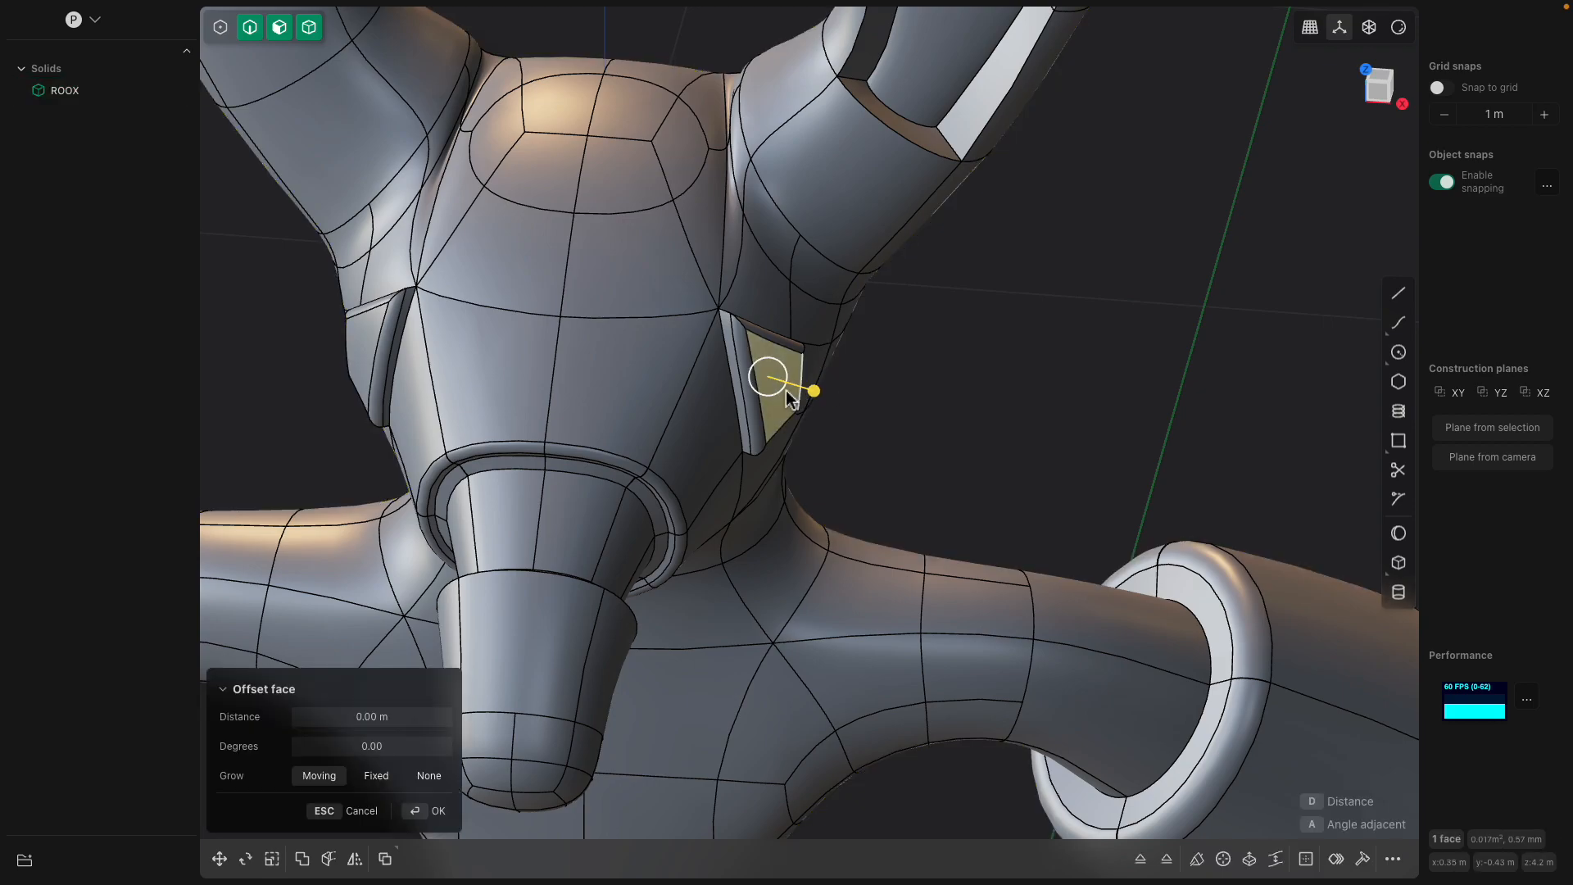
middle_click_drag(793, 399, 825, 388)
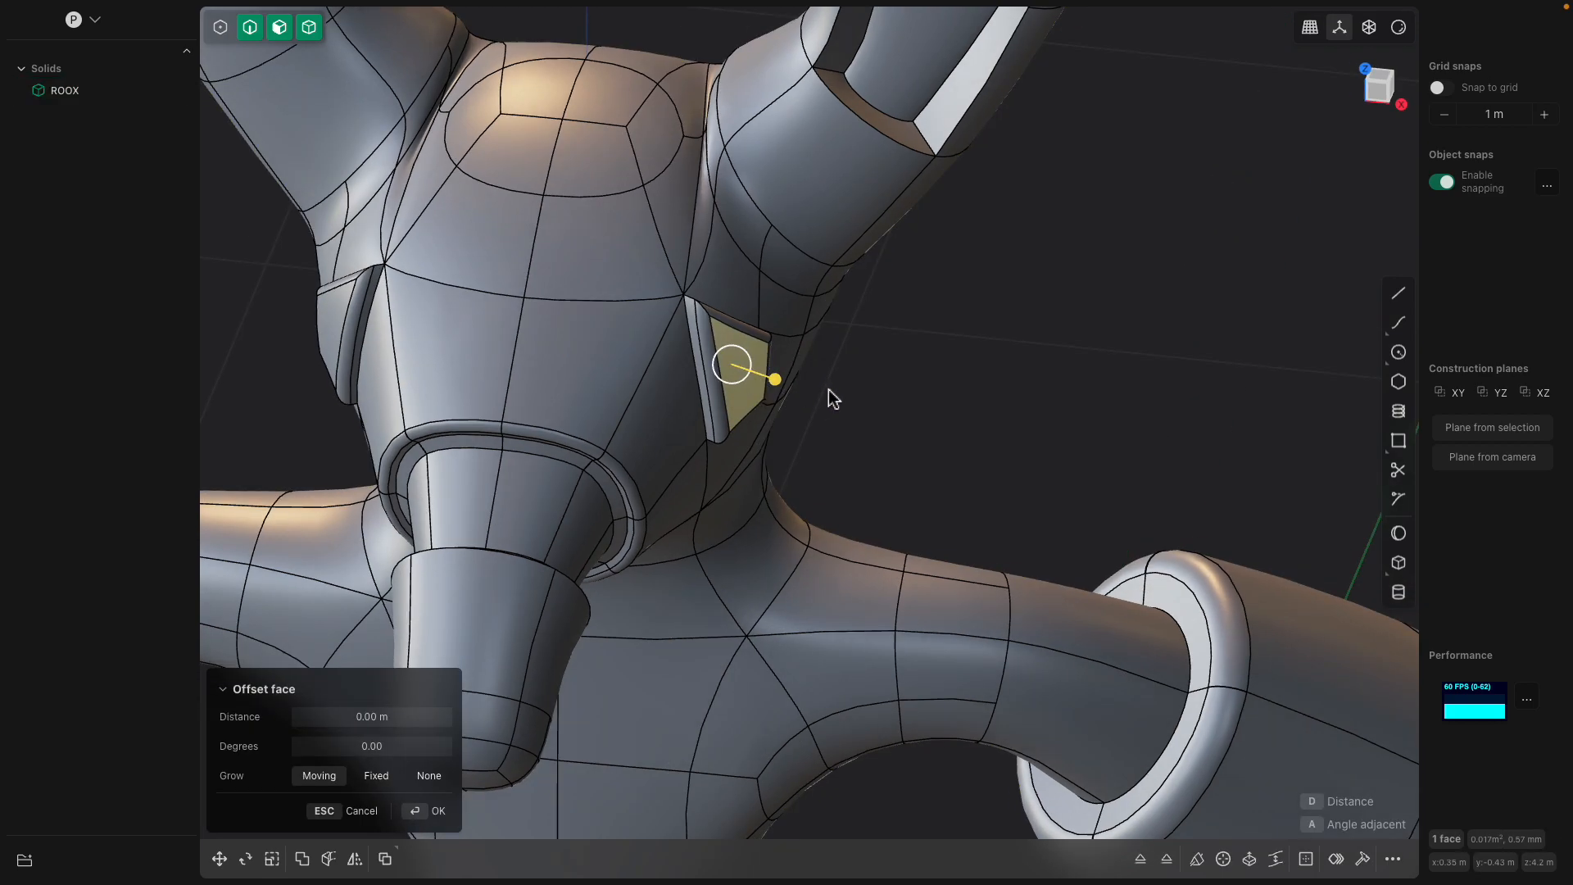
key("o")
key("Escape")
scroll(775, 394, "up", 2)
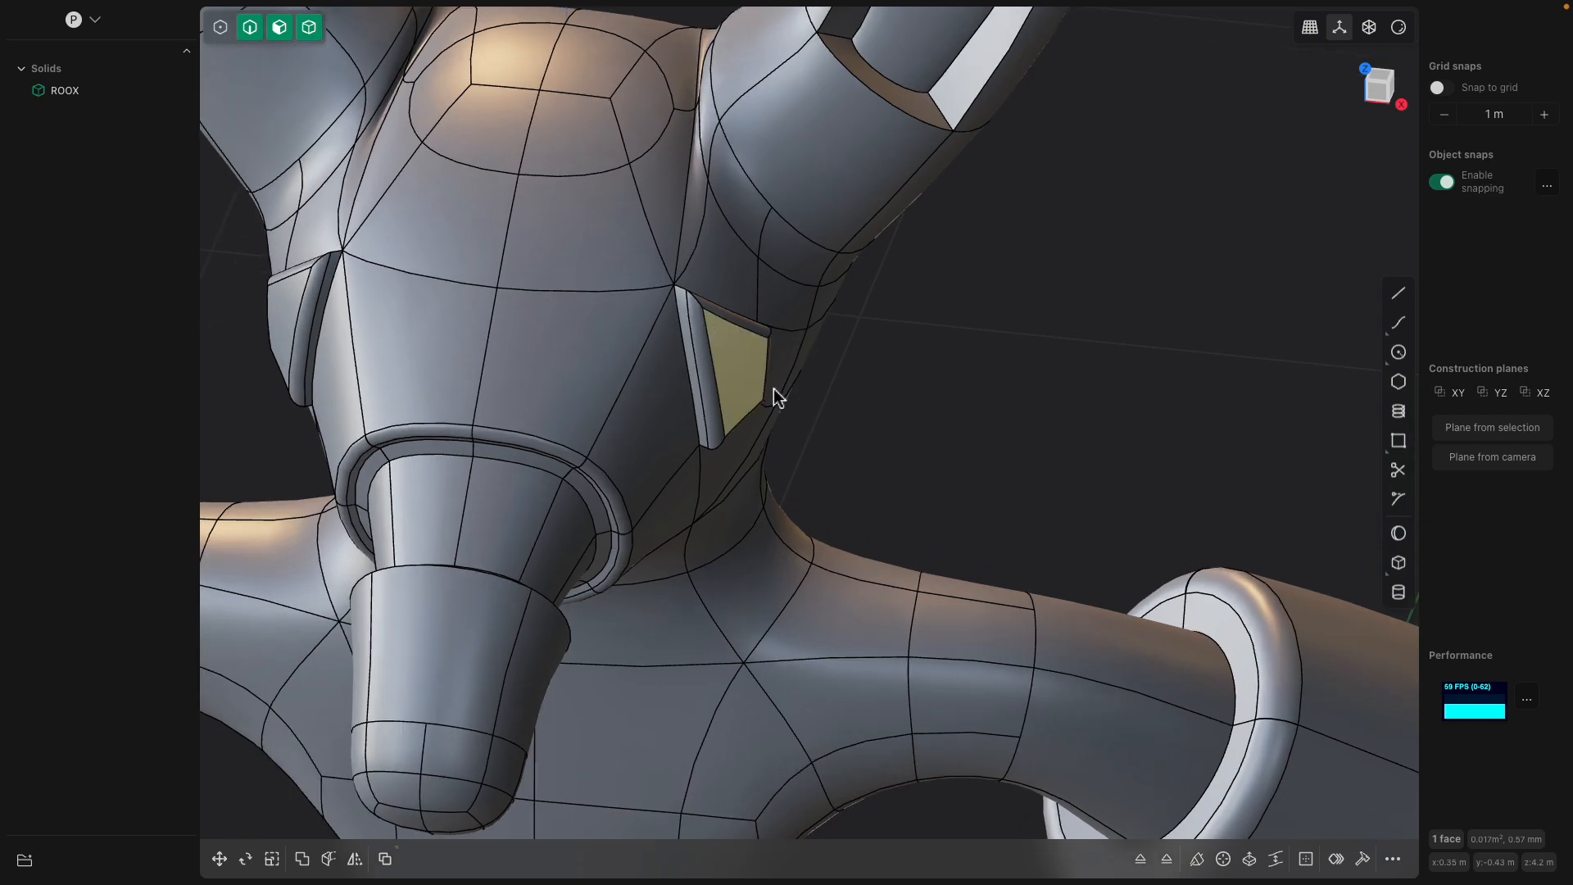
key("o")
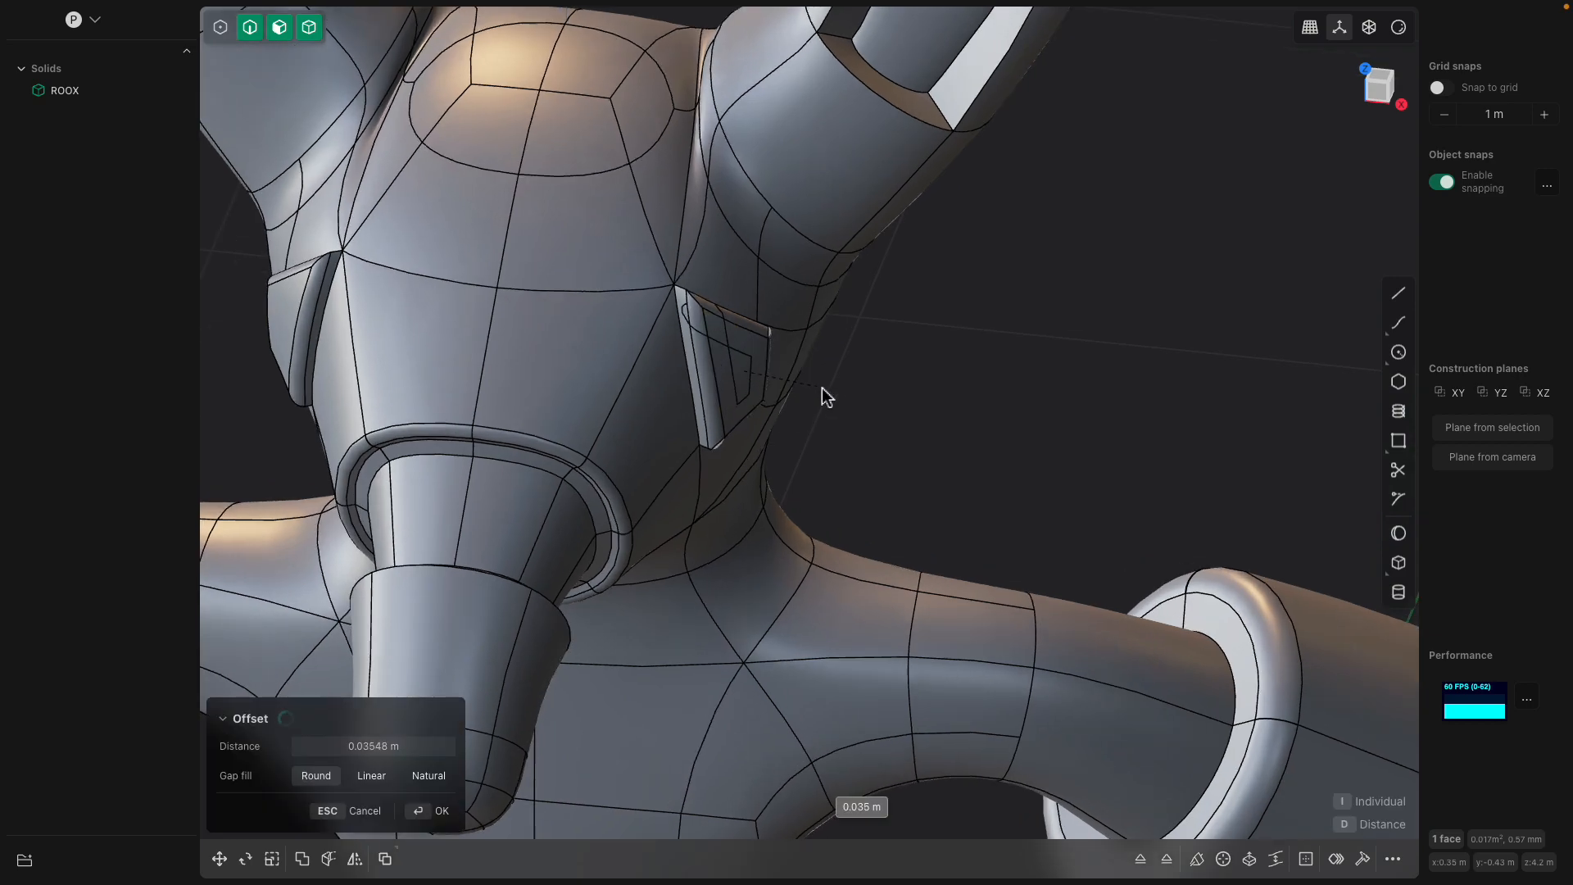
right_click(809, 382)
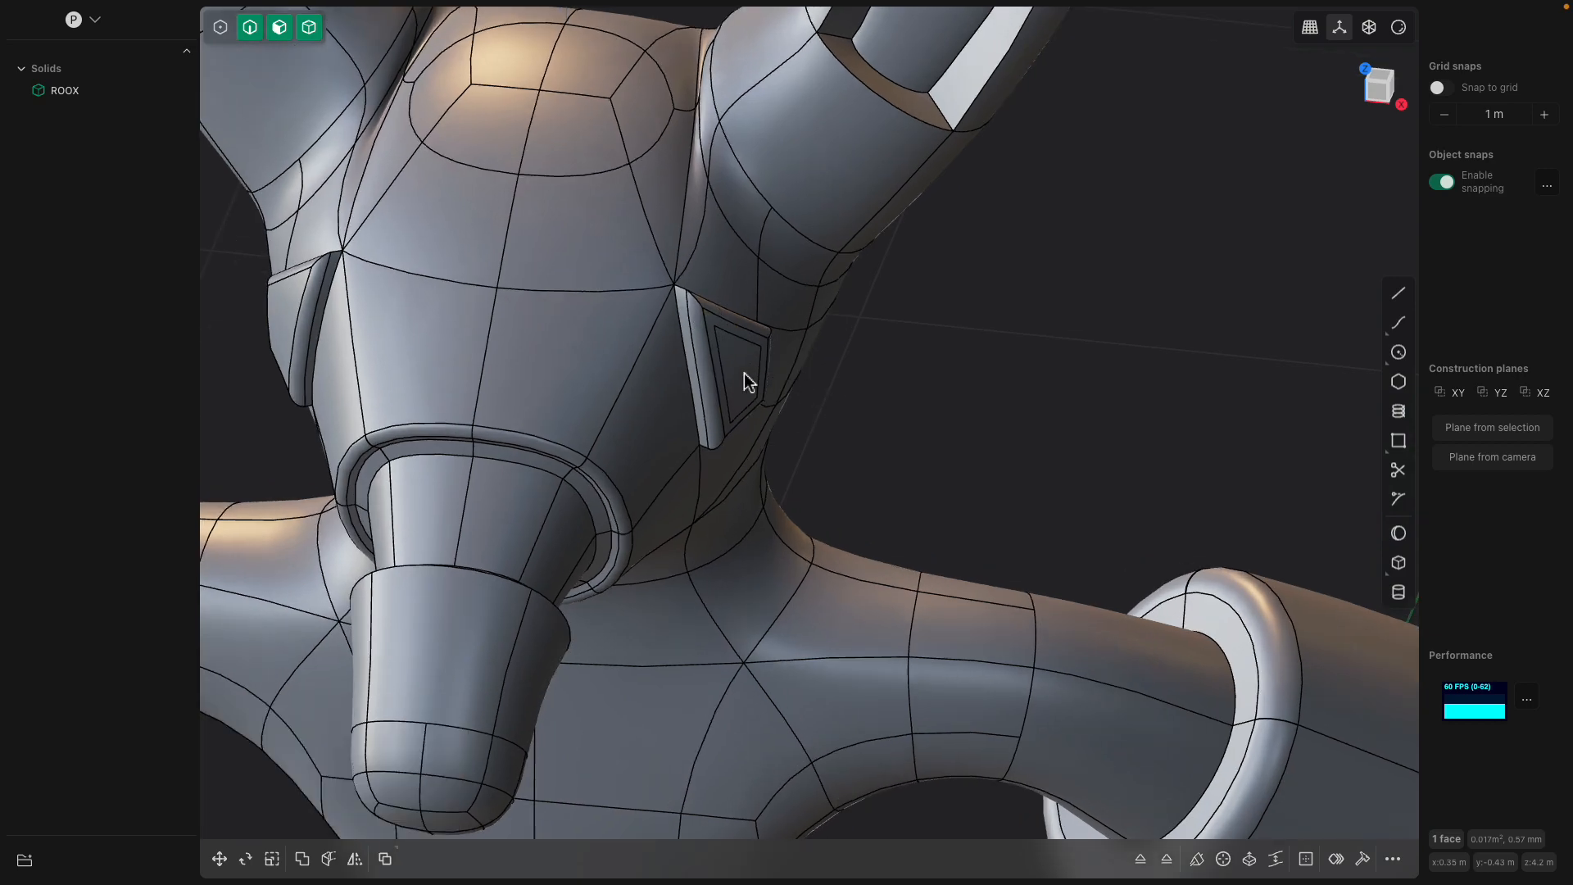
- Push the inner face of the left eye plate inward to form a recess
left_click(744, 372)
left_click_drag(781, 386, 773, 392)
right_click(853, 397)
- Inset the outline of the right eye plate's outer face by about 0.024 m and recess the inner face
middle_click_drag(866, 396, 790, 375)
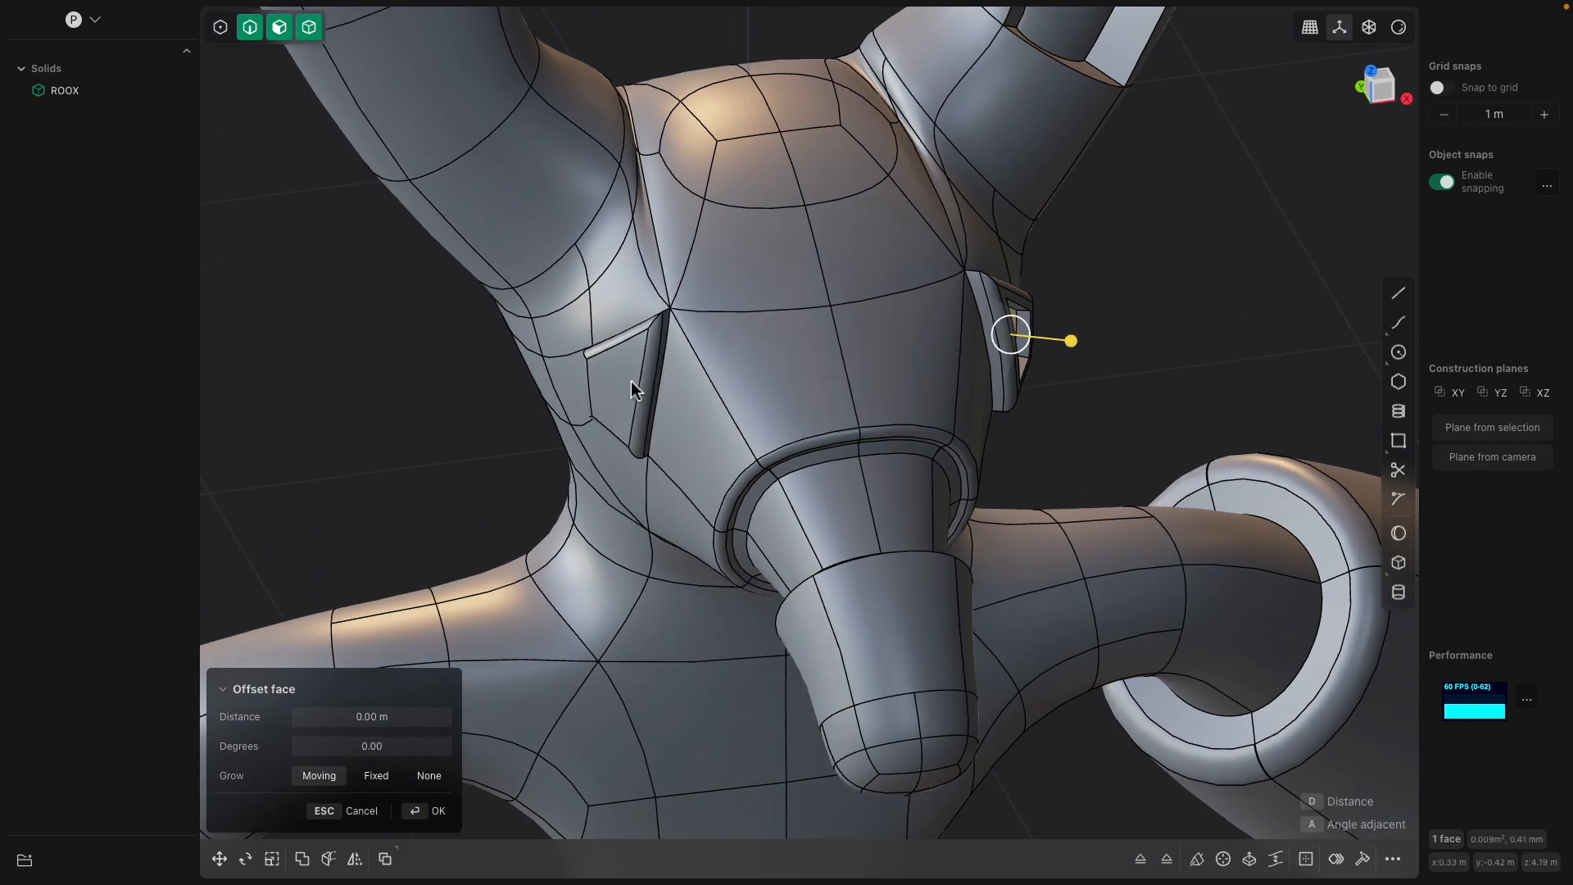
key("o")
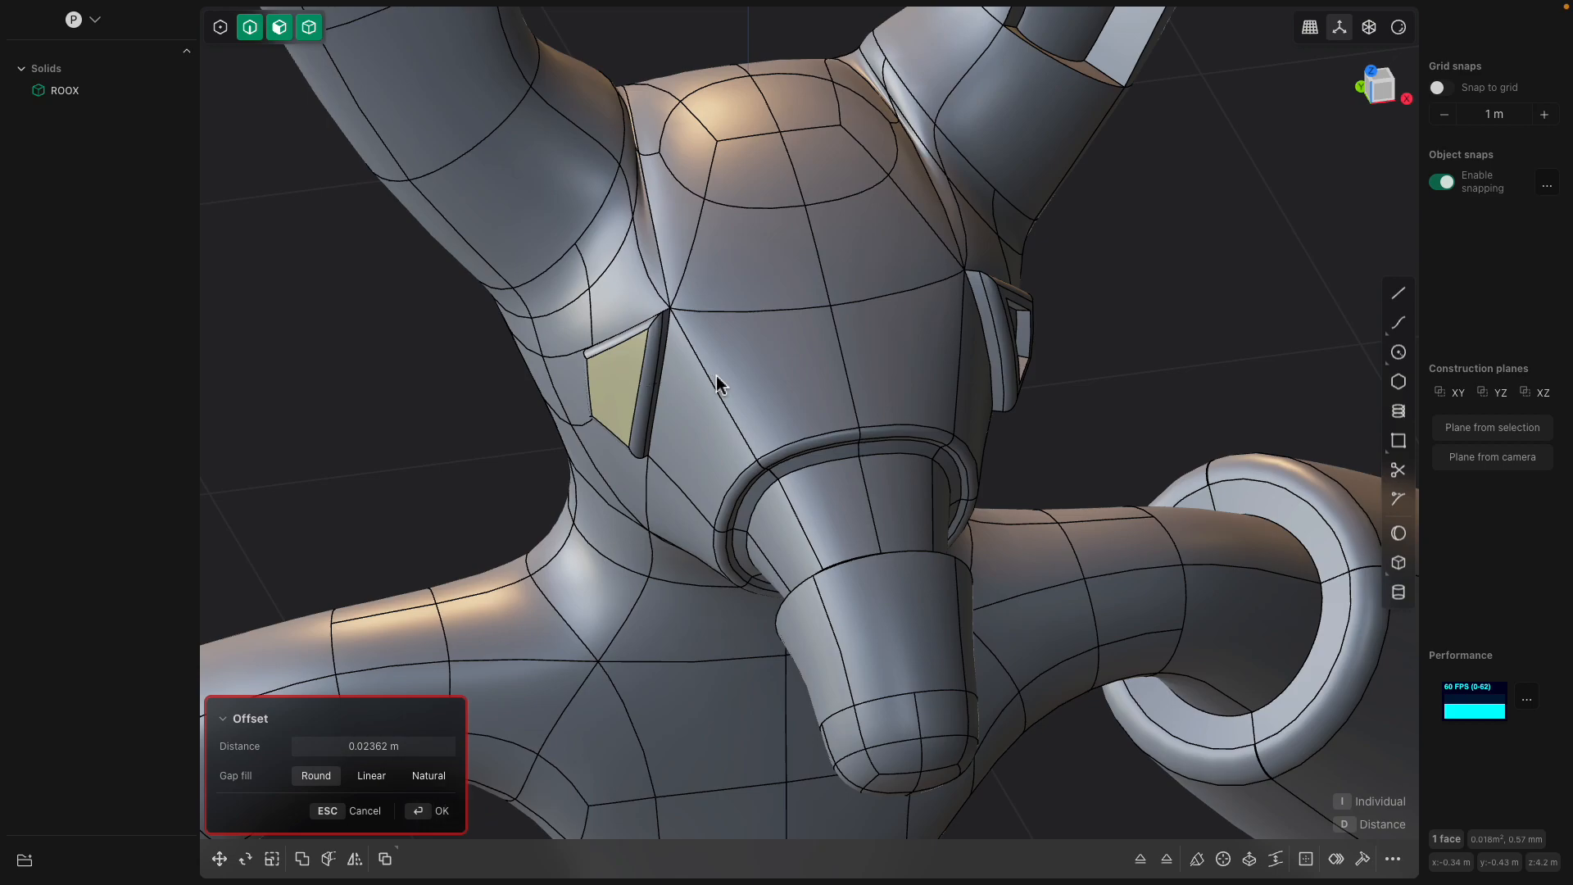
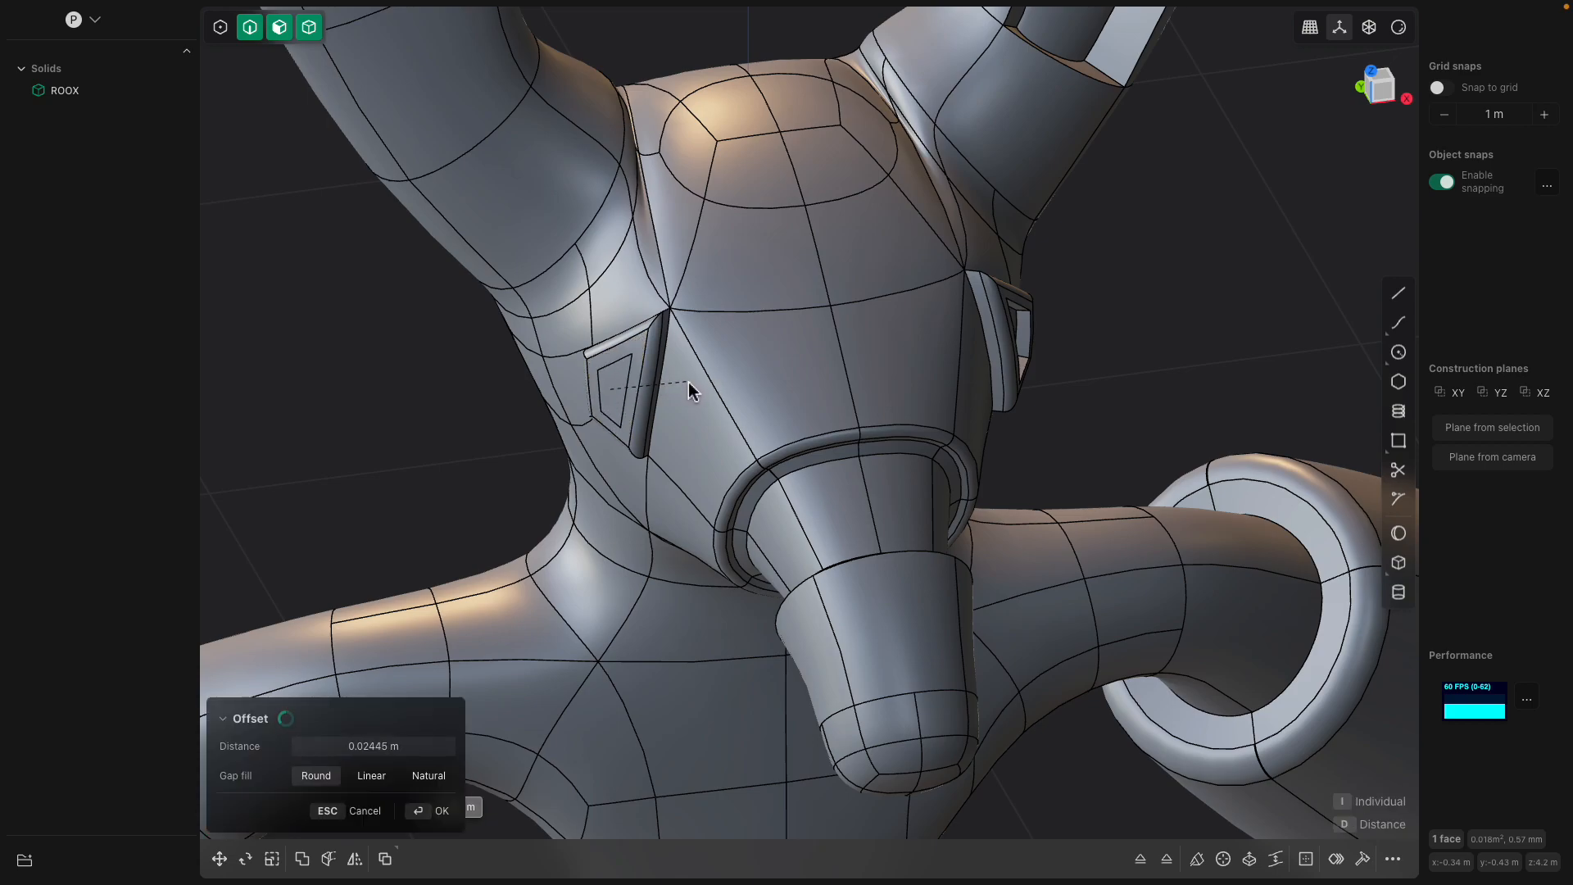
left_click(621, 382)
key("o")
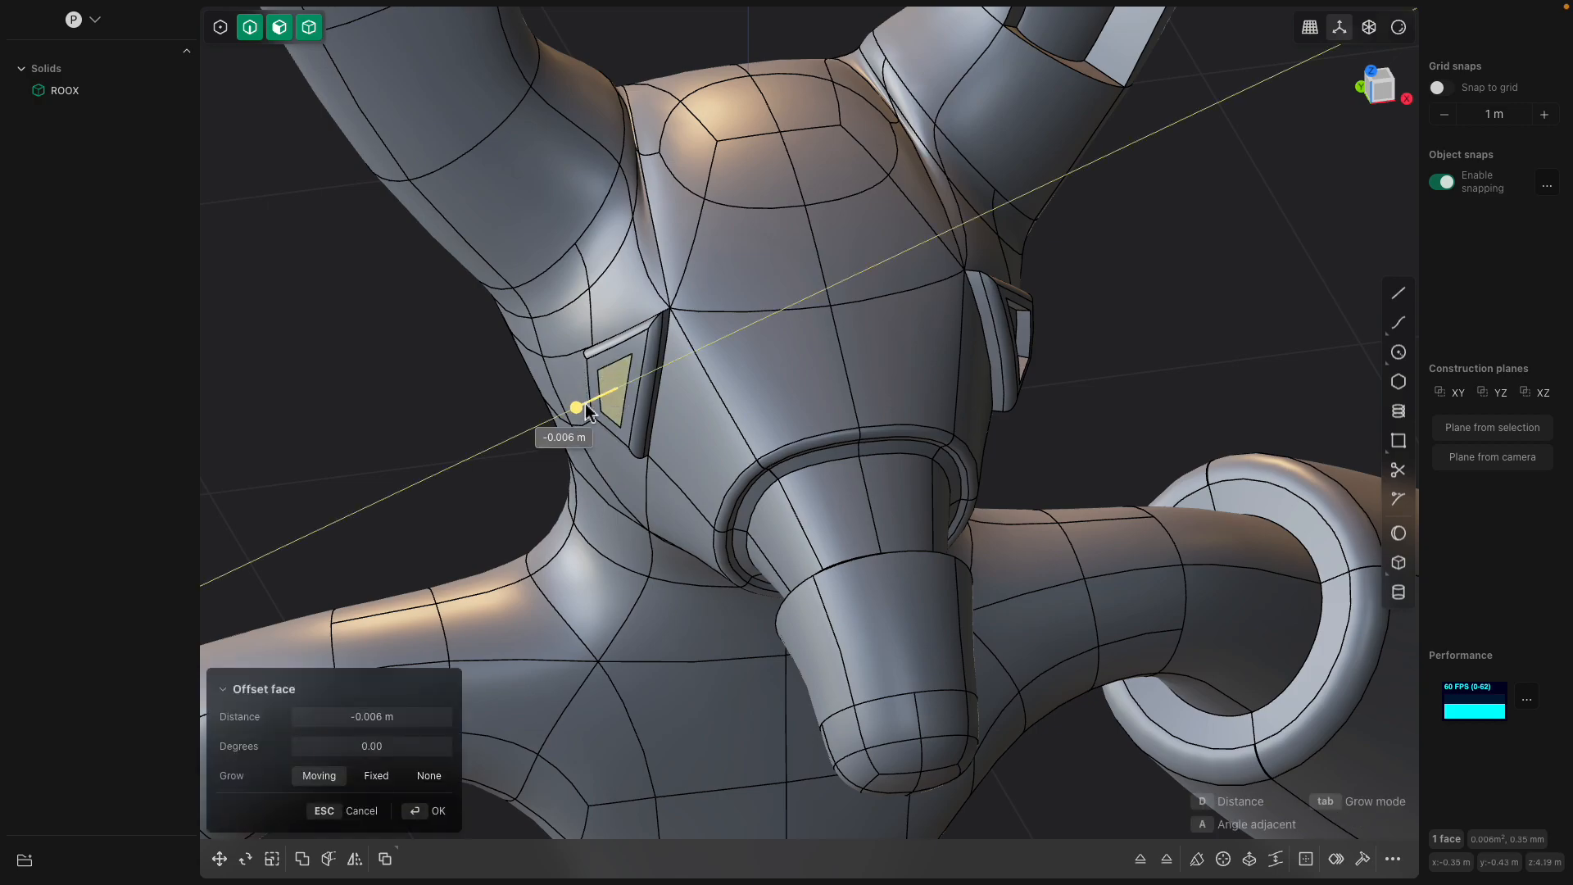
left_click_drag(593, 403, 595, 403)
key("Return")
scroll(763, 341, "down", 5)
left_click(612, 218)
scroll(614, 222, "down", 3)
middle_click_drag(626, 251, 557, 362, "shift")
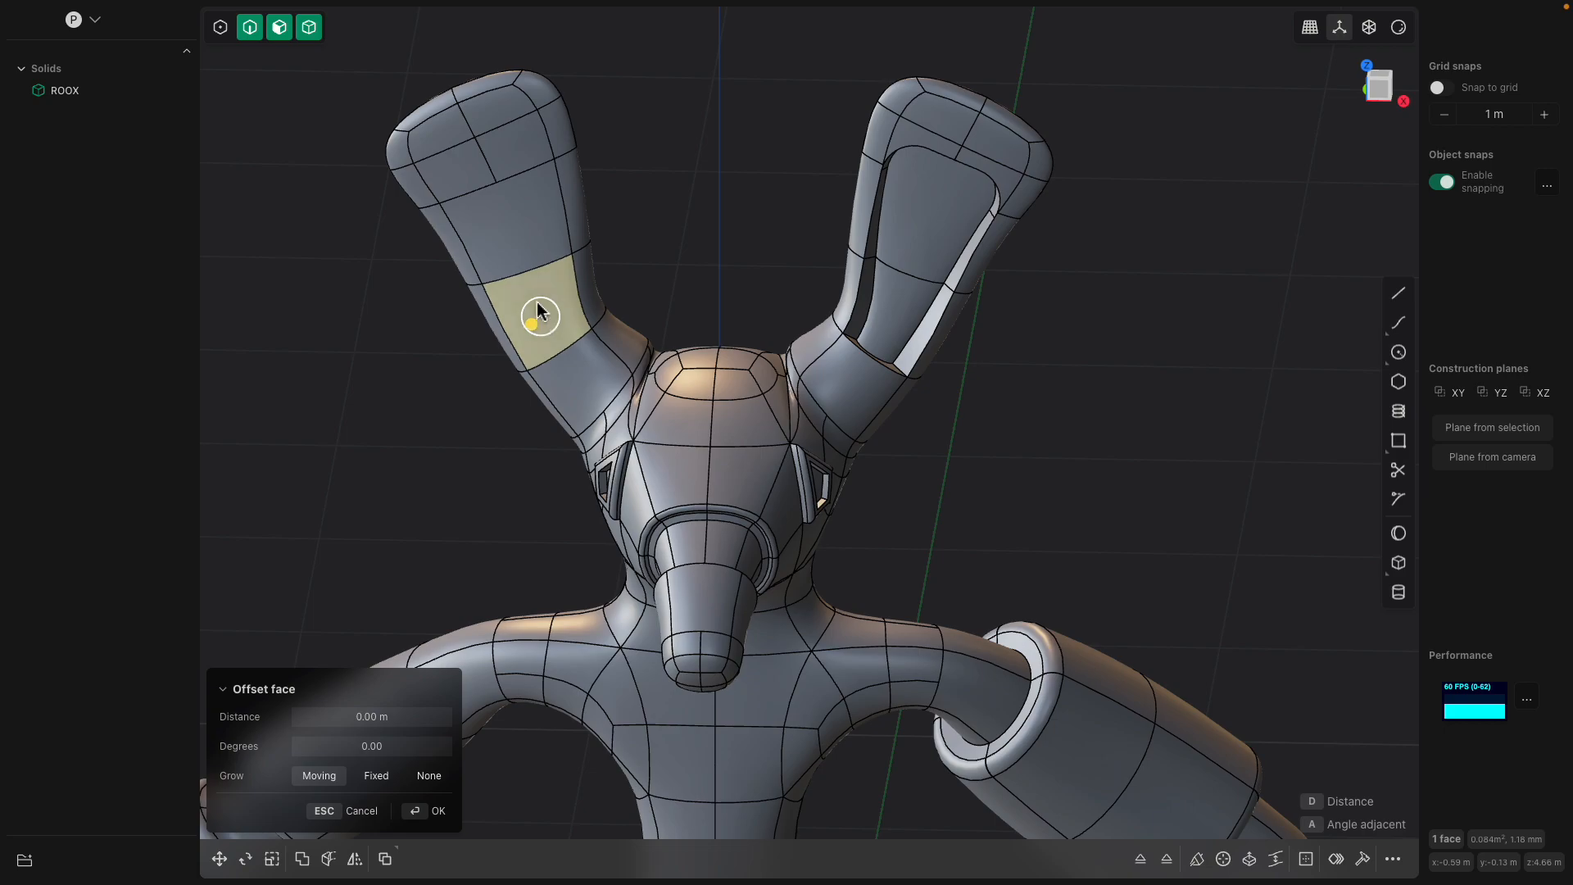
middle_click_drag(524, 238, 601, 242)
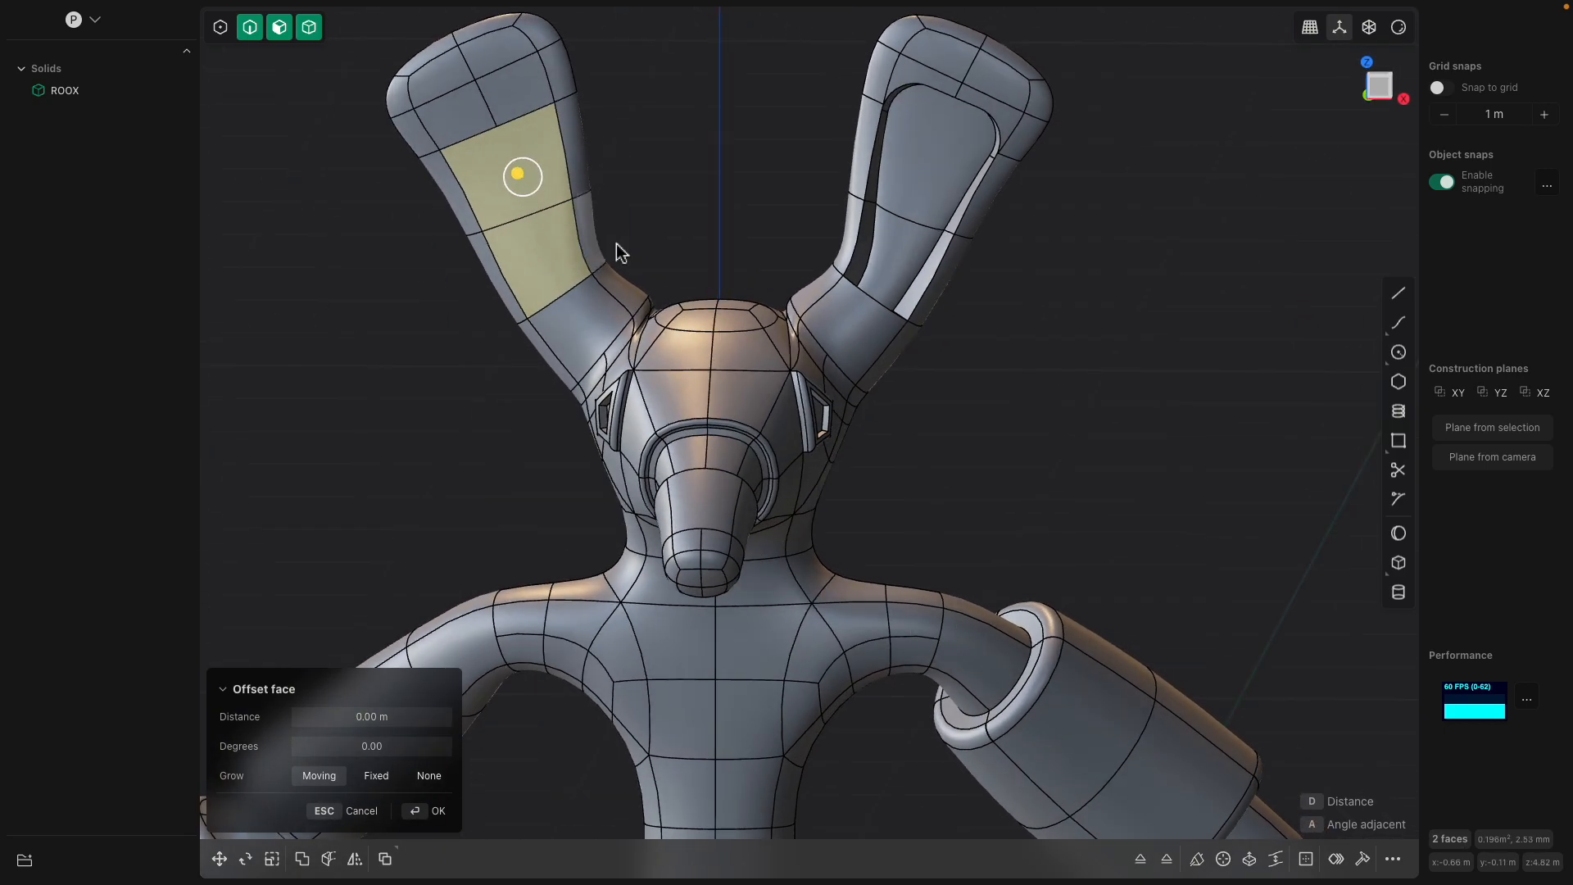
left_click(740, 198)
scroll(787, 262, "down", 4)
middle_click_drag(954, 532, 919, 436, "shift")
left_click(931, 460)
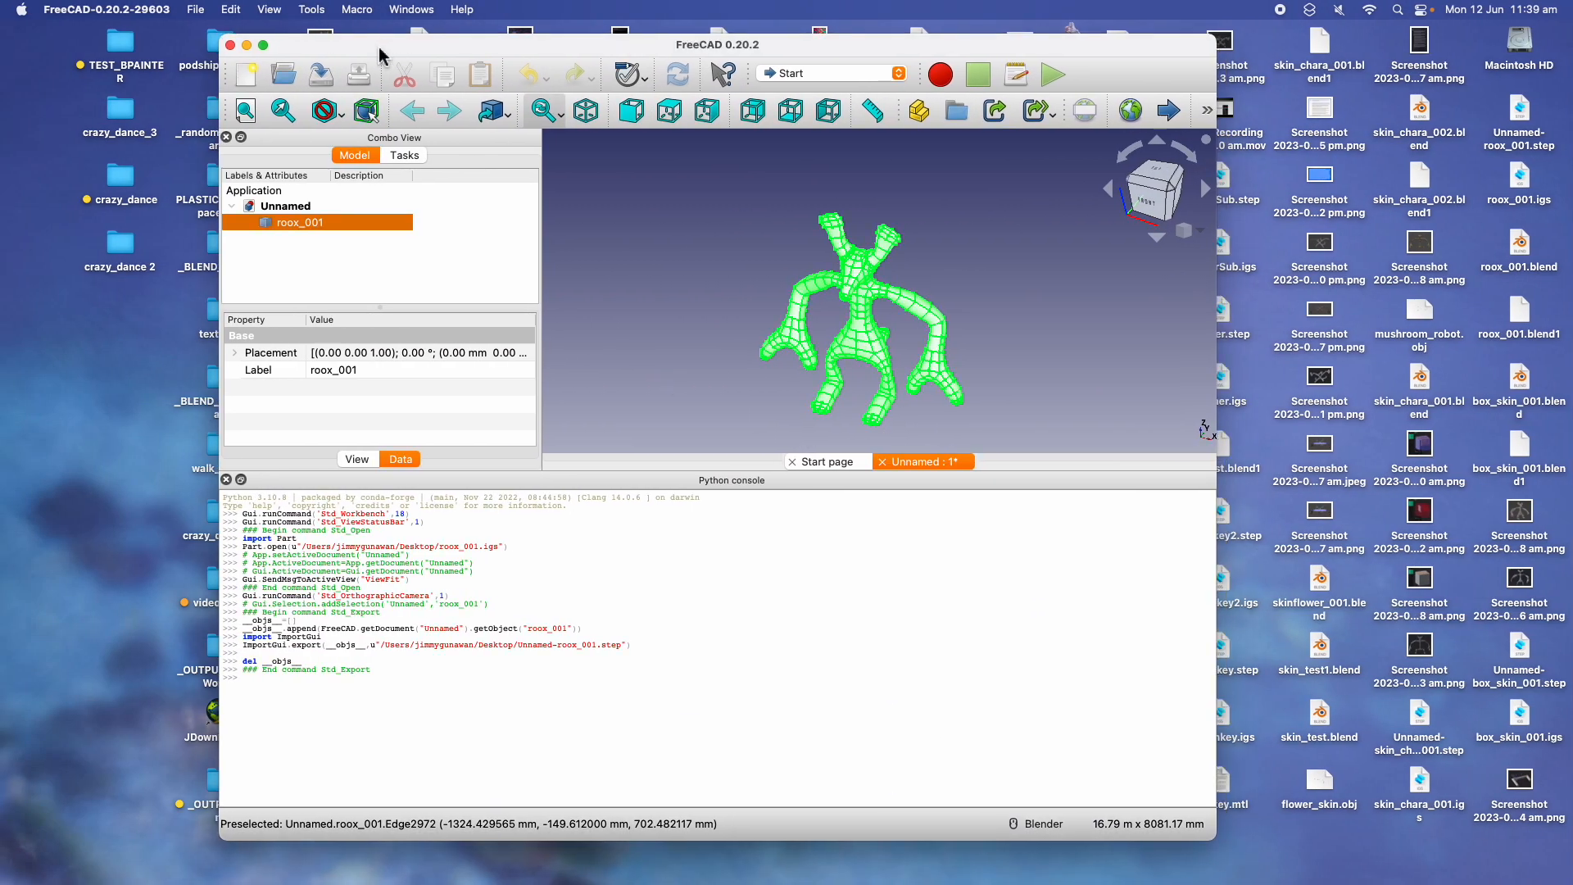
- Switch to FreeCAD and quit it without saving the unnamed document
key("super+q")
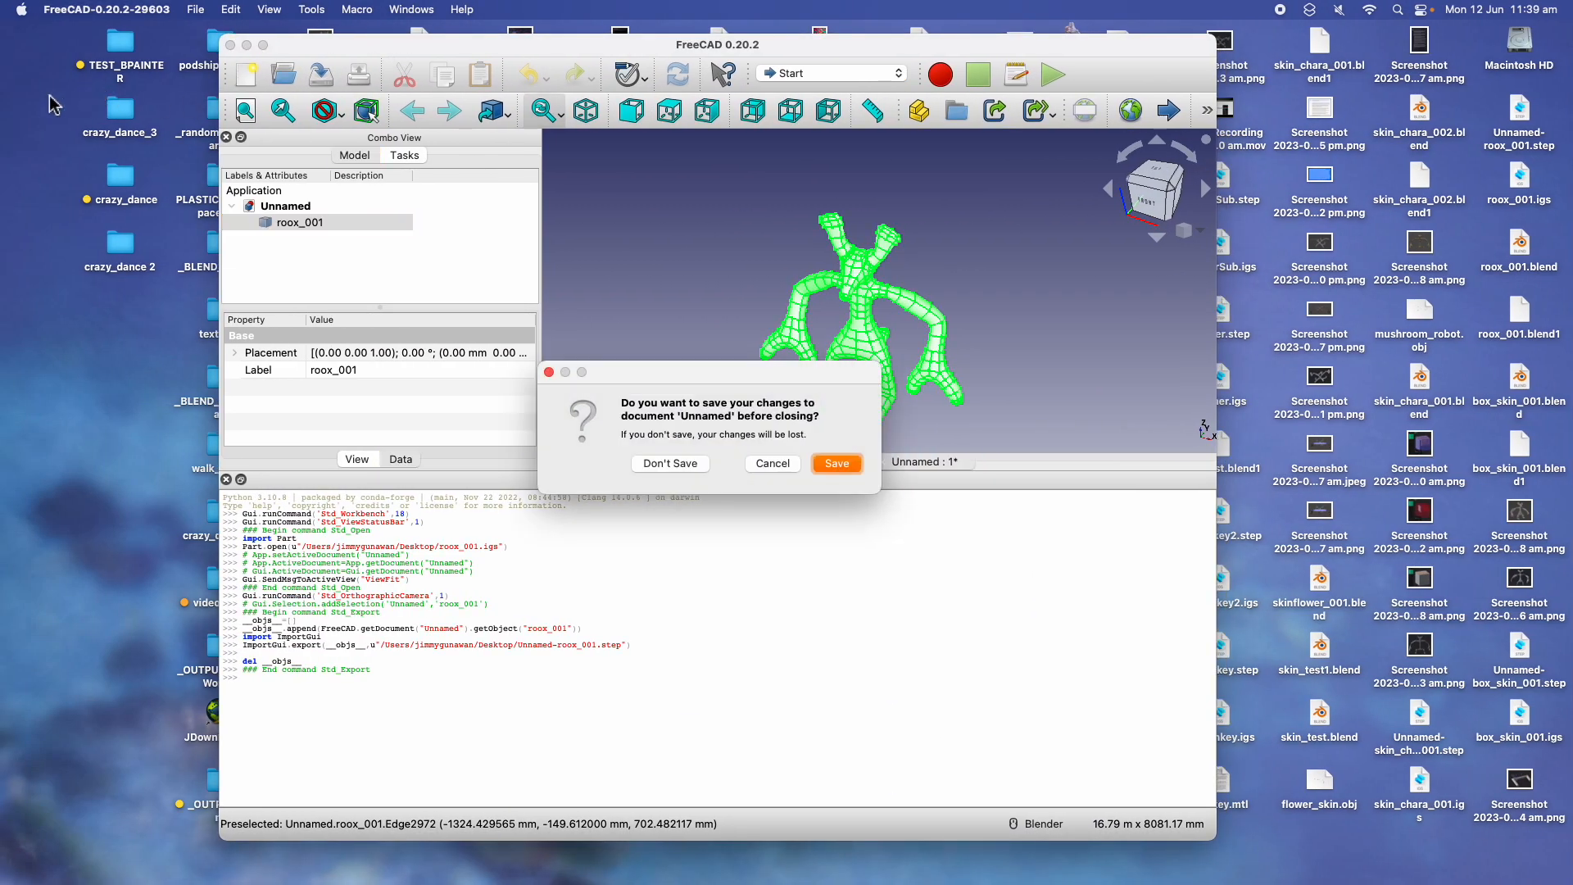
left_click(690, 466)
- Try to return to Plasticity, then force it to quit
mouse_move(929, 868)
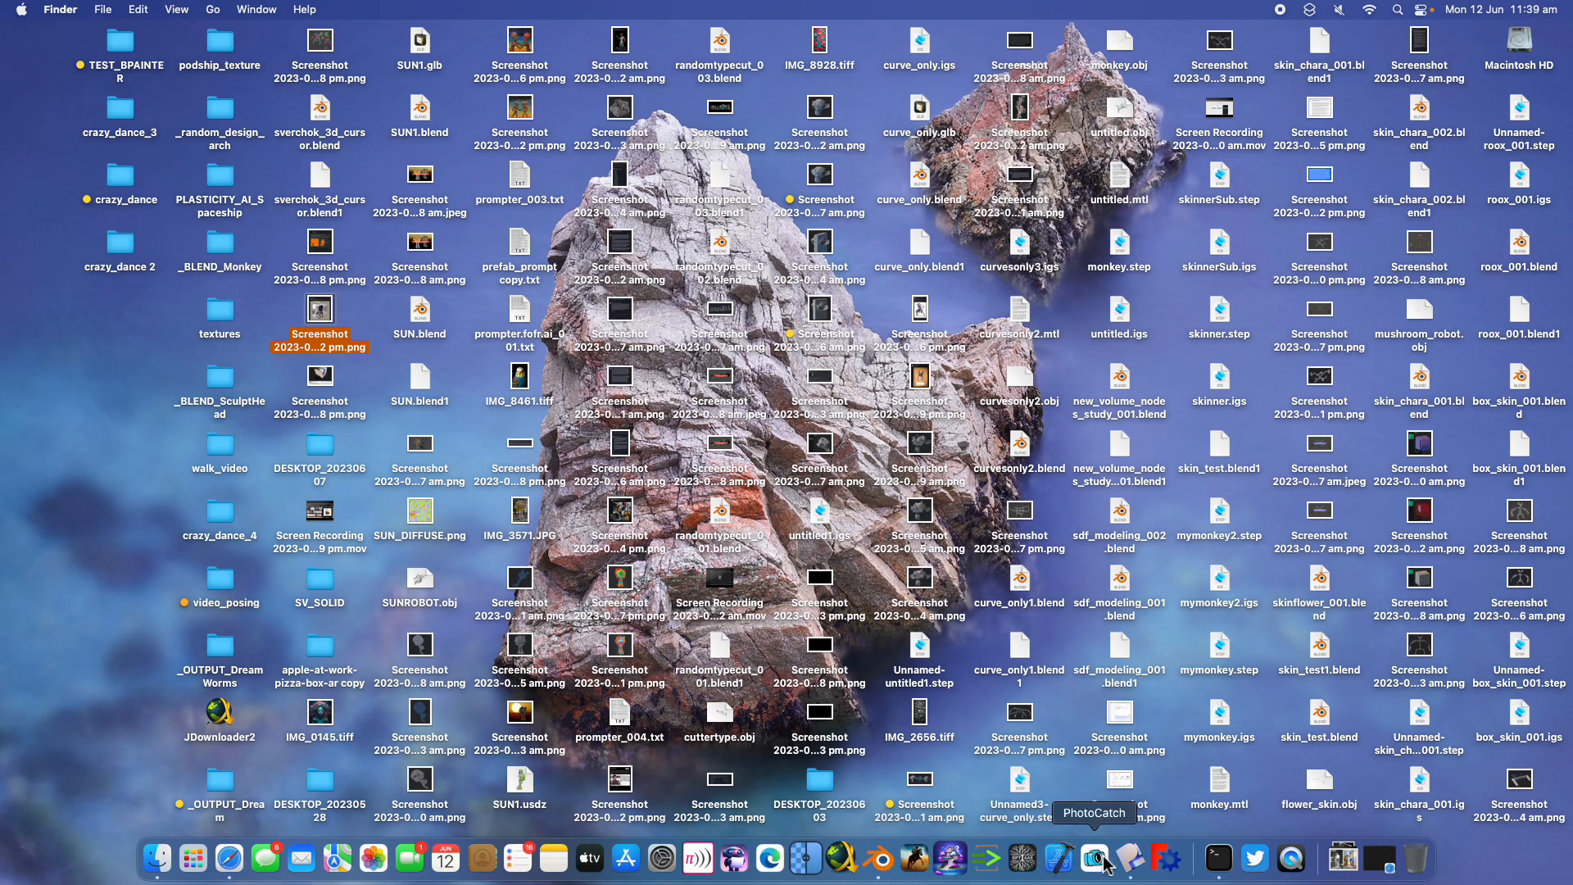
left_click(1132, 858)
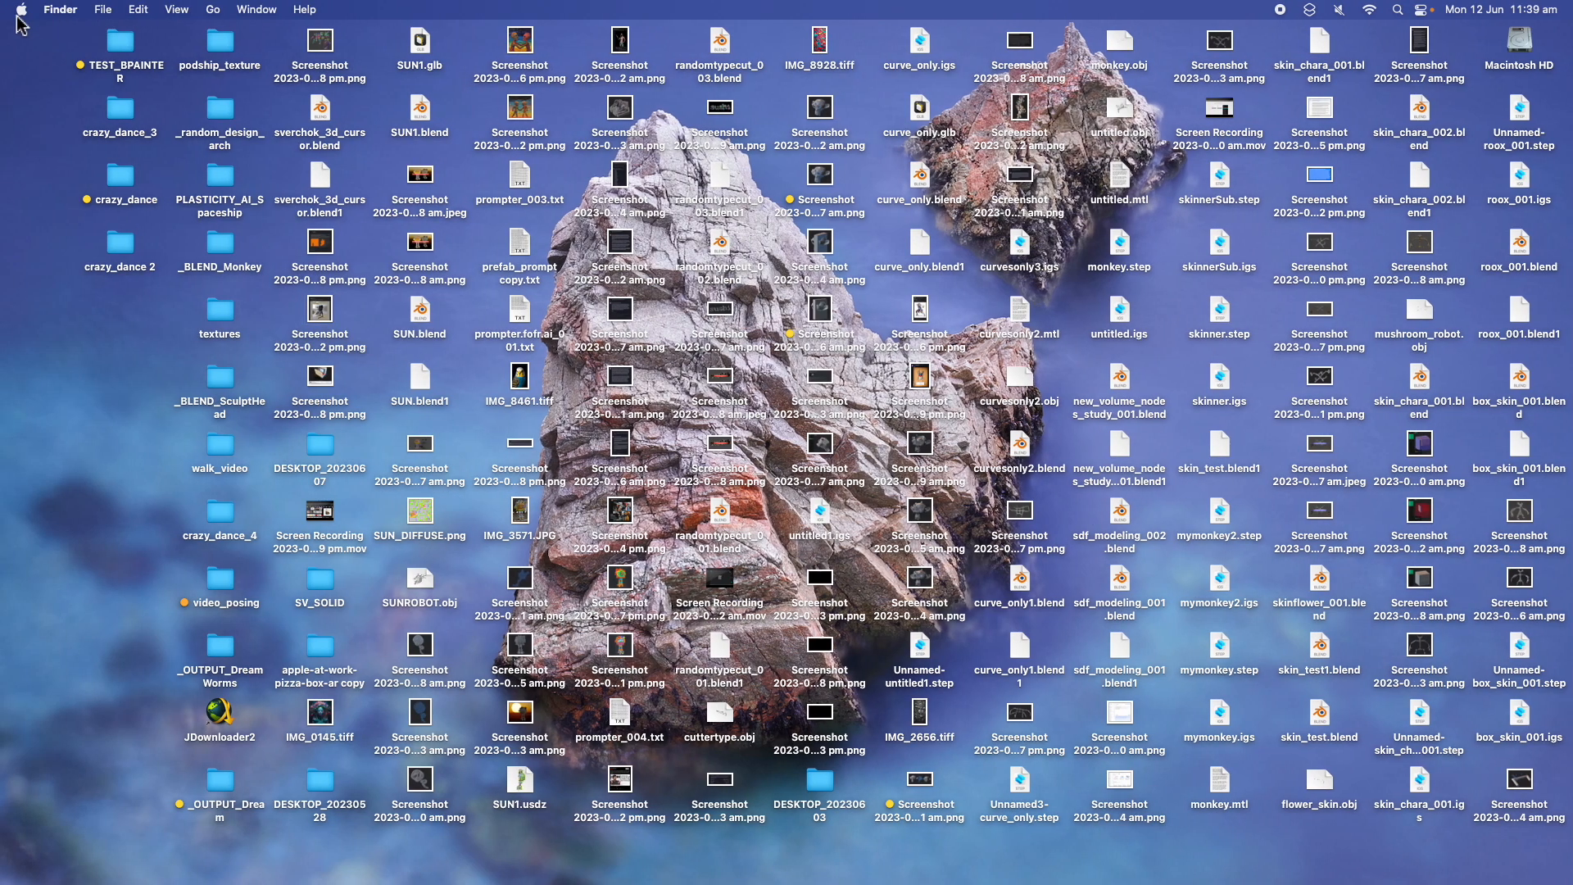
left_click(20, 11)
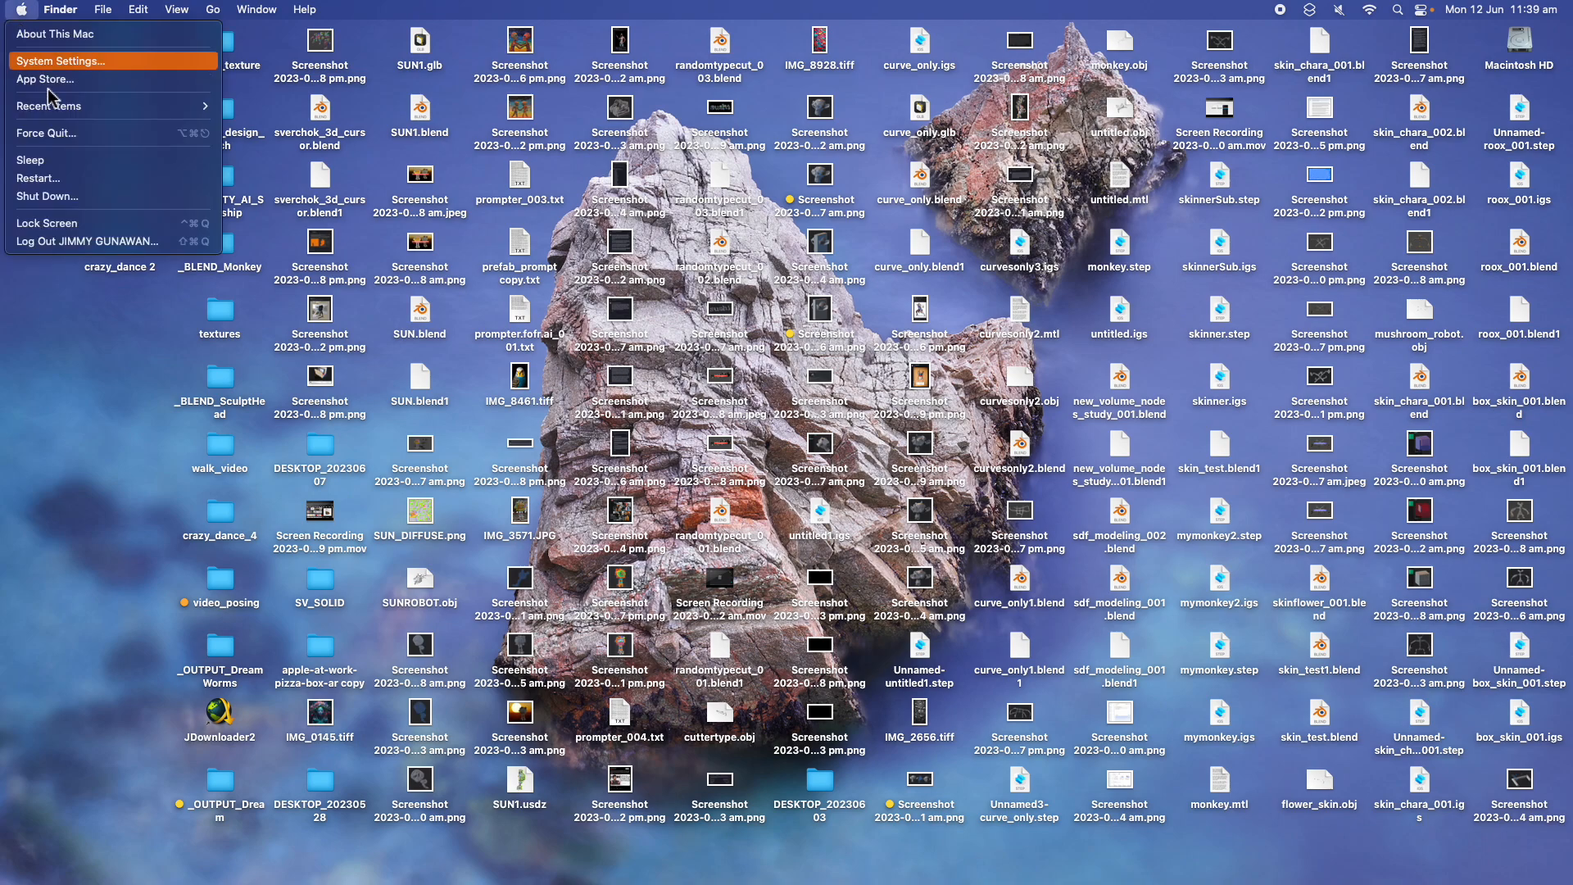
left_click(69, 136)
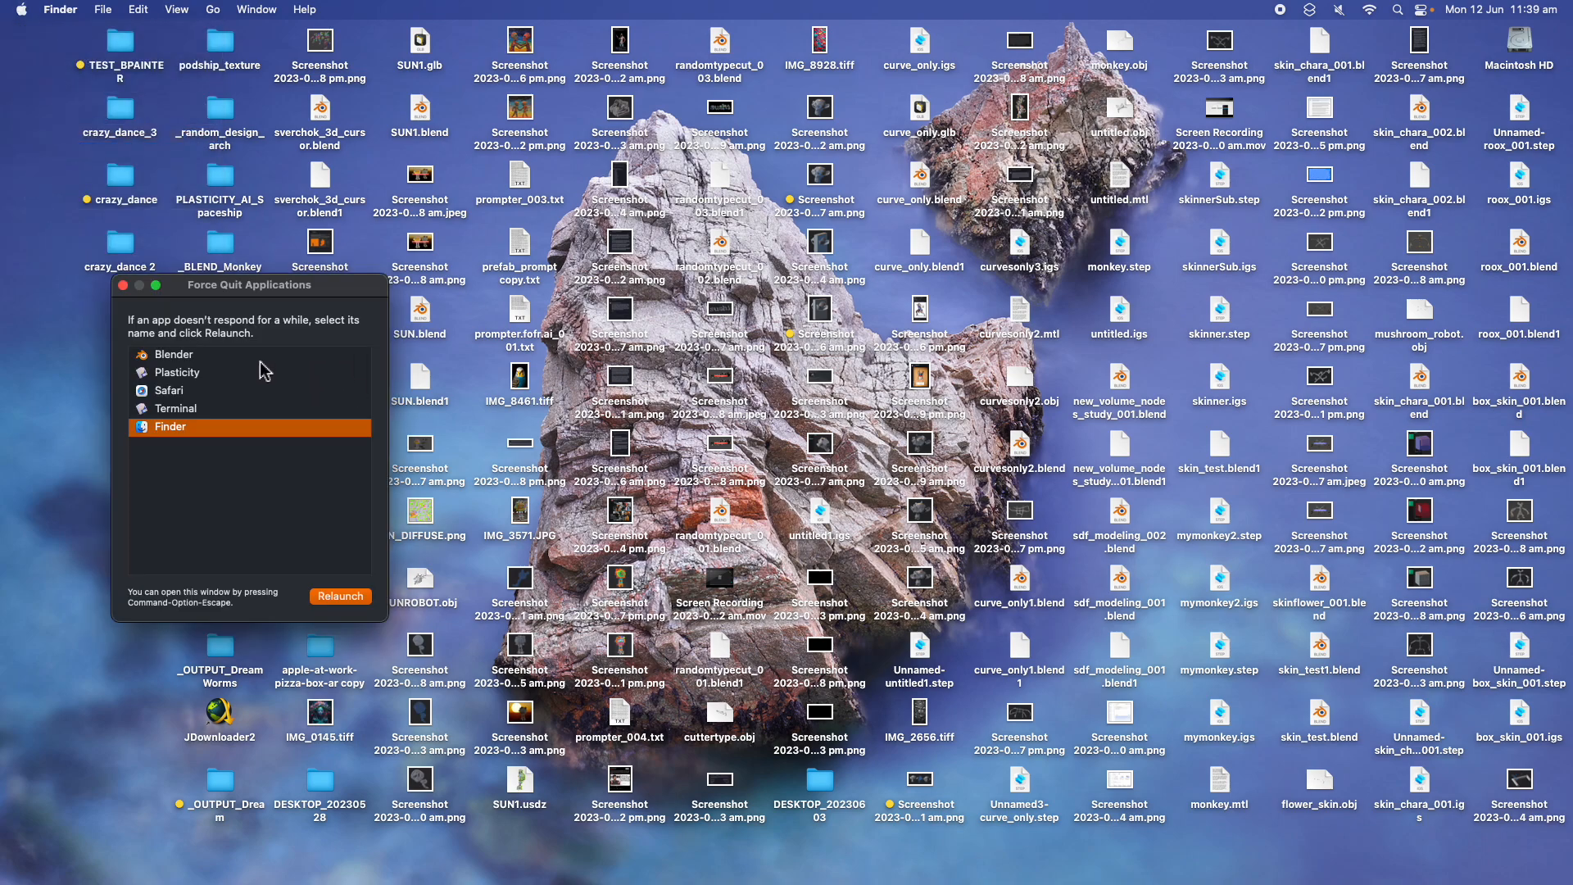
left_click(264, 374)
left_click(348, 590)
left_click(361, 467)
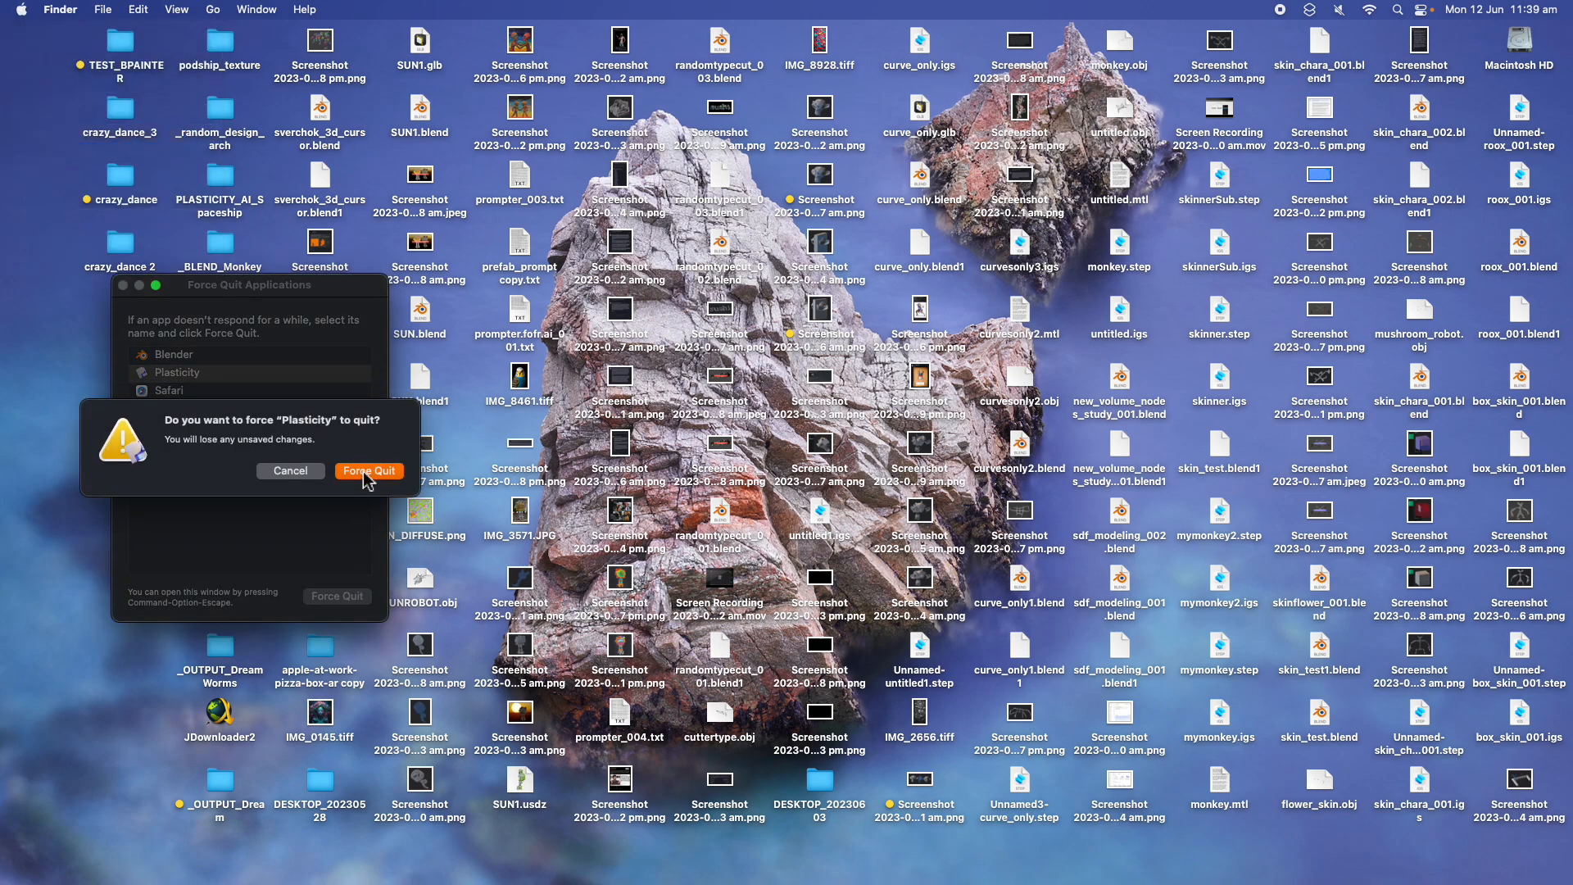
- Close out the force quit by relaunching Plasticity with the ROOX character
mouse_move(986, 878)
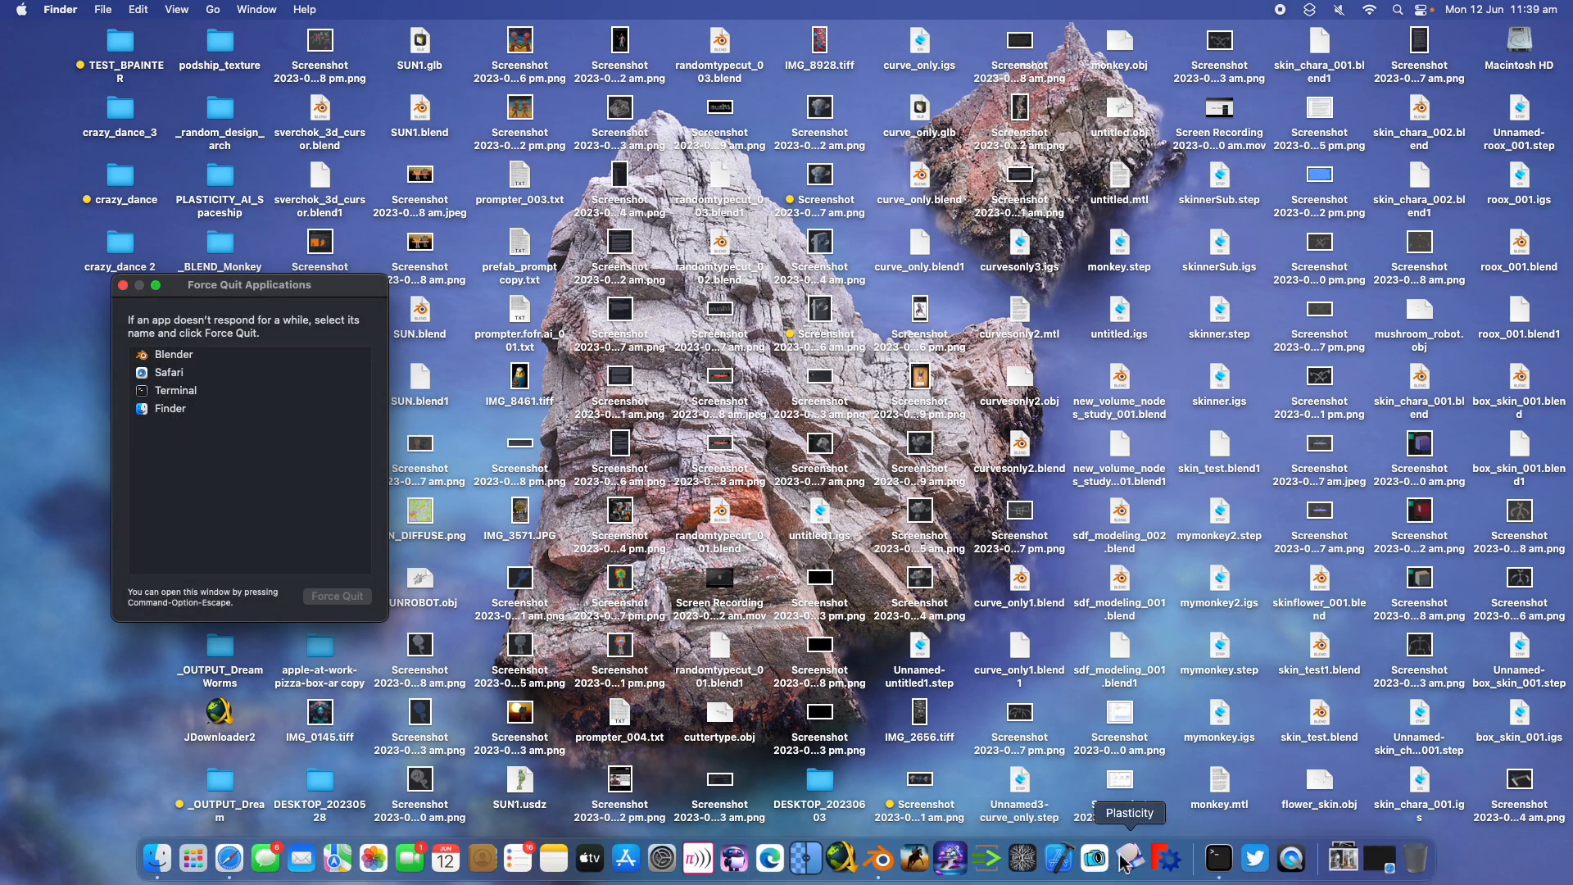
left_click(1130, 857)
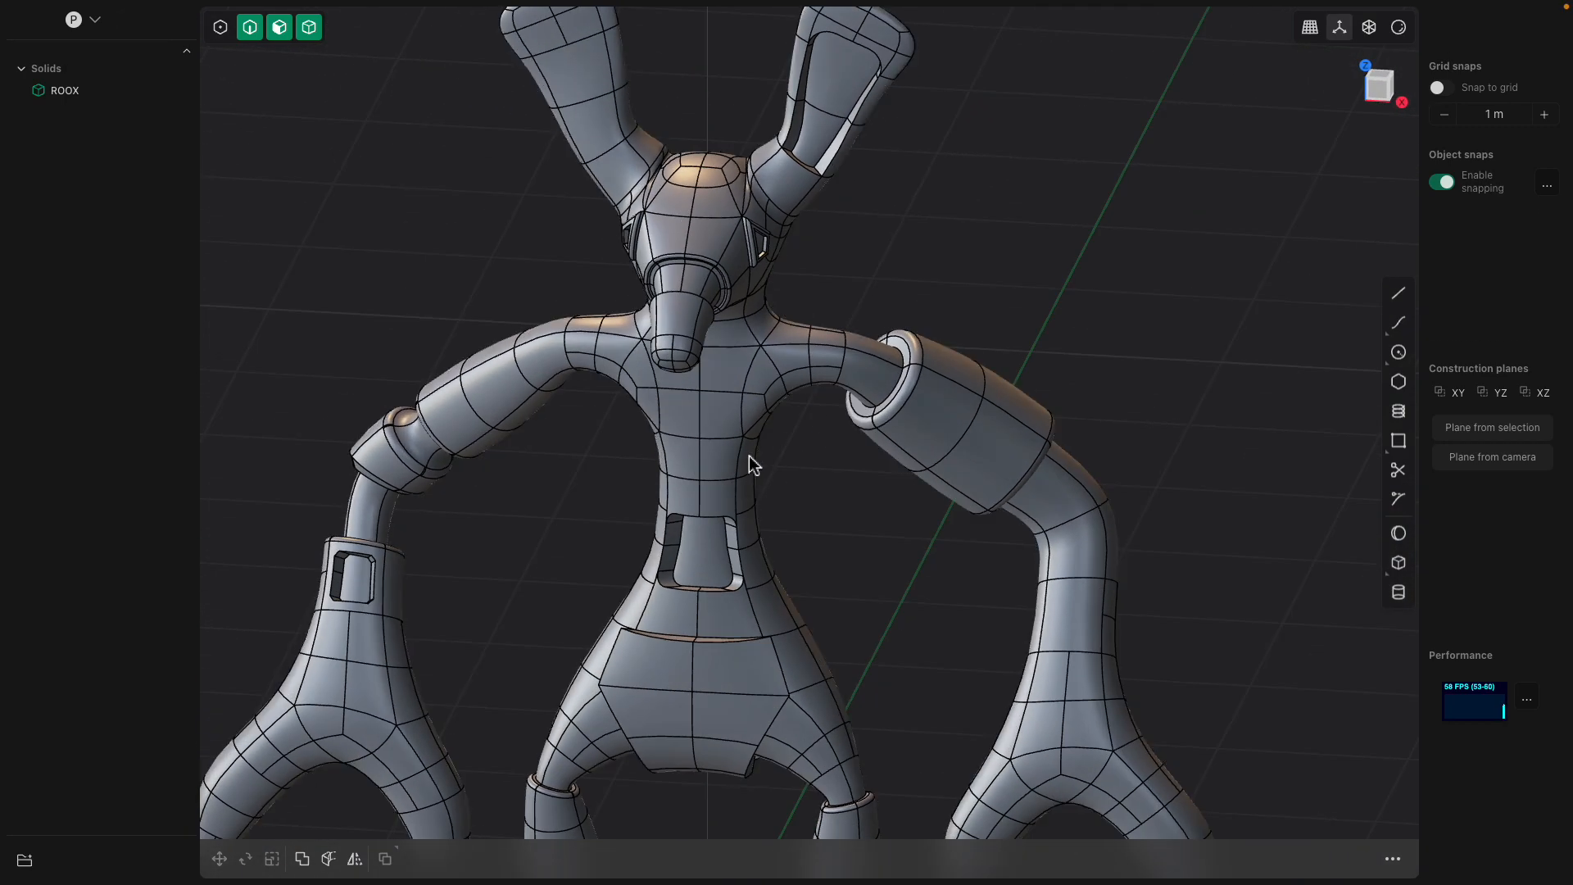
left_click(753, 449)
middle_click_drag(765, 435, 787, 428)
left_click(743, 450)
scroll(849, 508, "down", 1)
middle_click_drag(842, 471, 819, 380, "shift")
- Offset the ring of faces above the inner fingertip inward to form a thin stem, on the hand of the large-cuffed arm
left_click(939, 372)
middle_click_drag(939, 372, 880, 418)
middle_click_drag(1022, 514, 1044, 571)
middle_click_drag(1044, 572, 943, 445, "shift")
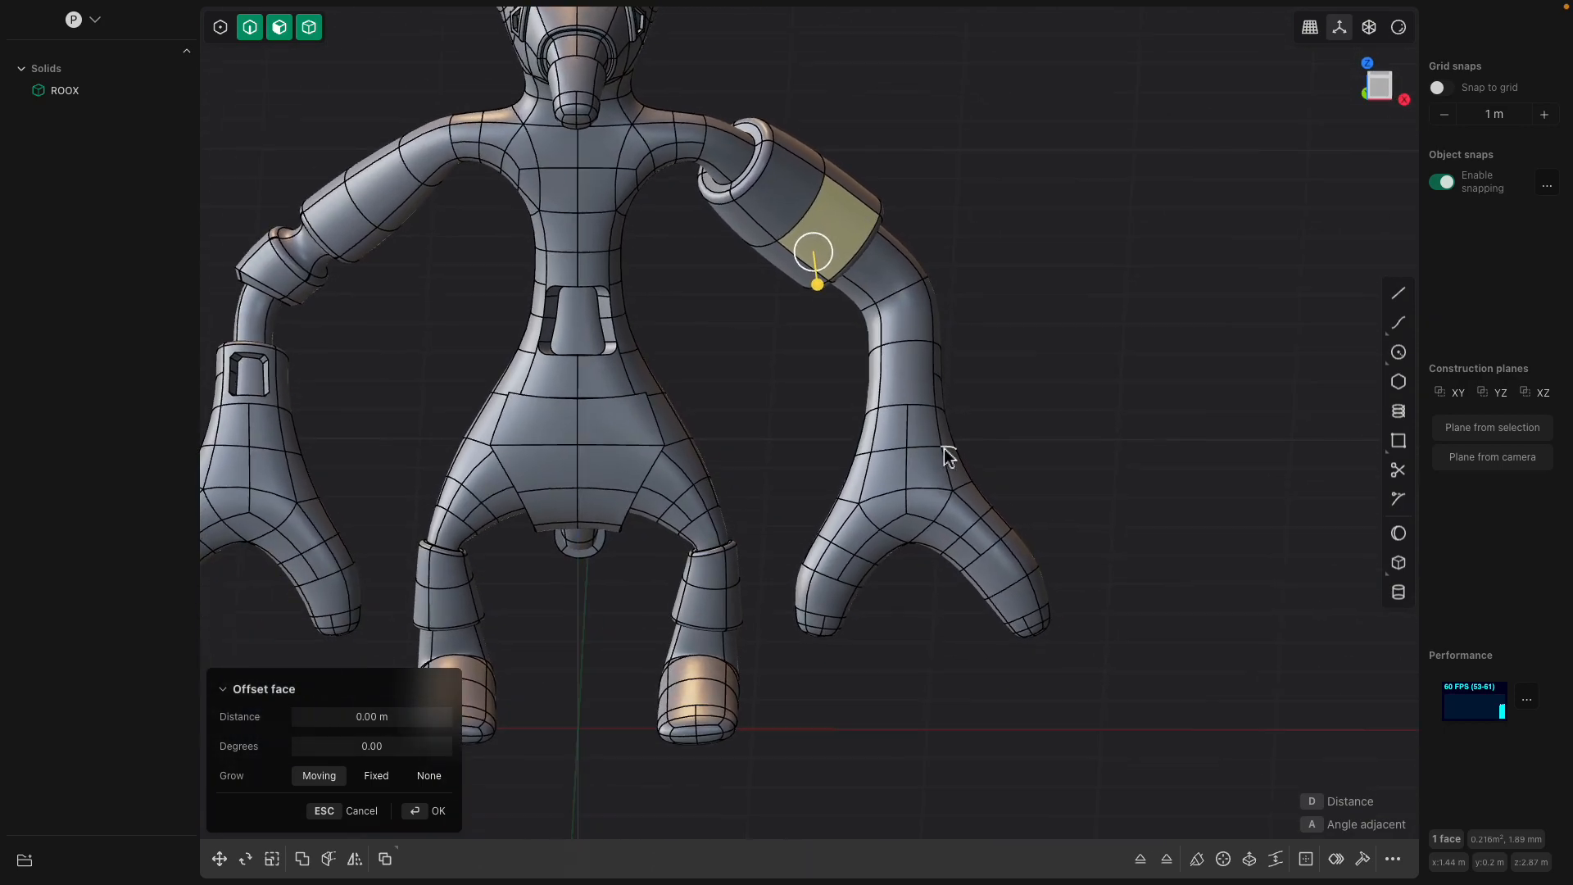
scroll(926, 503, "up", 3)
left_click(807, 615)
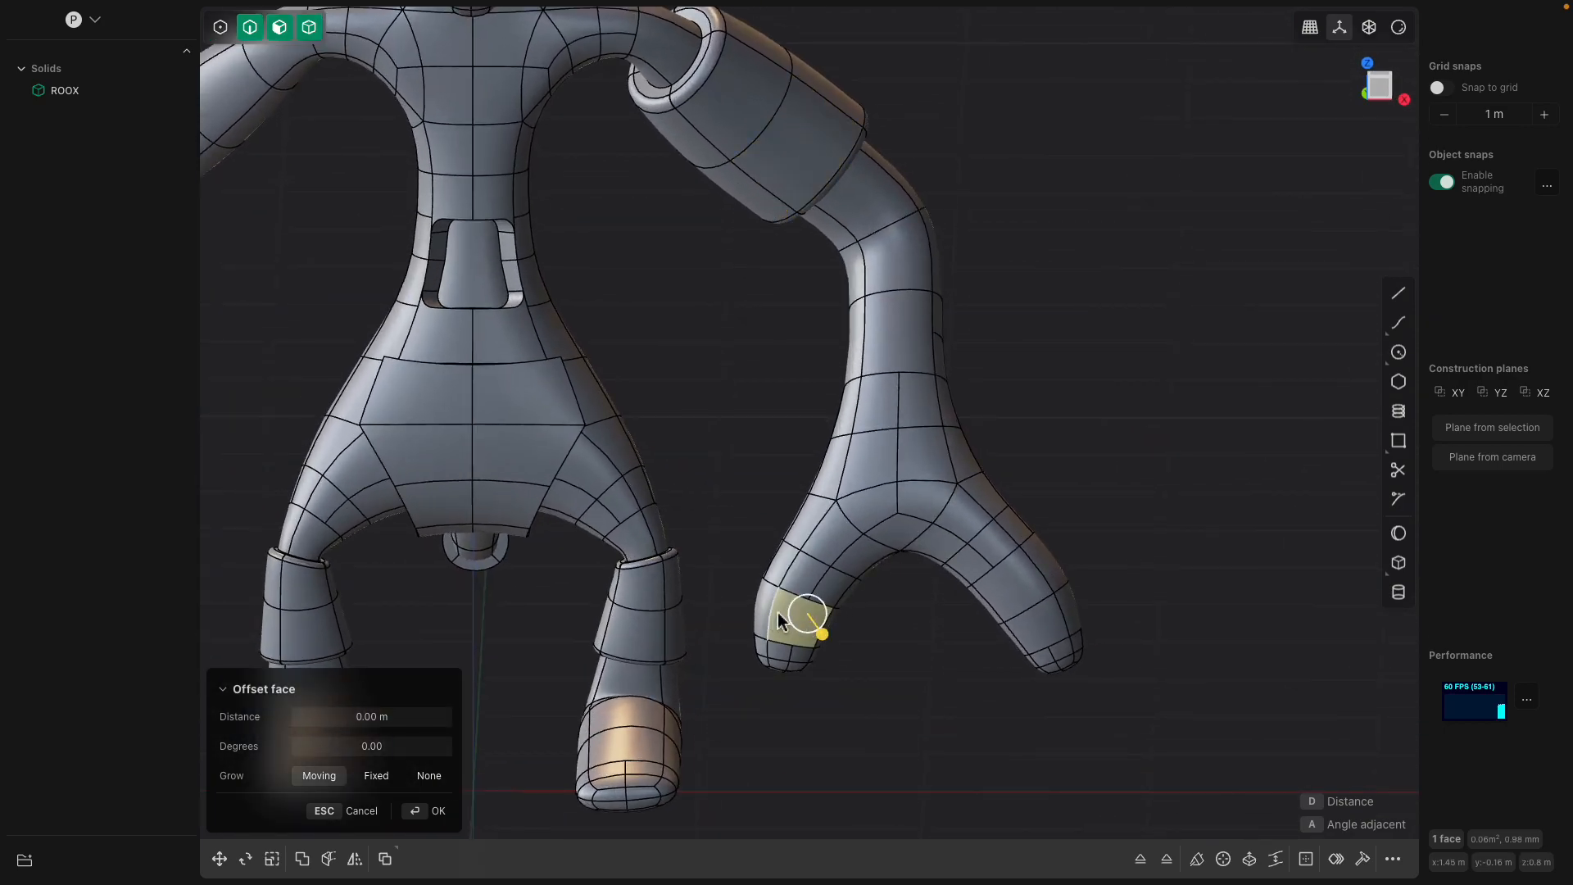
scroll(773, 612, "up", 1)
left_click(1052, 599)
scroll(1005, 595, "up", 2)
left_click(756, 616)
middle_click_drag(755, 617, 735, 606)
left_click(735, 606, "shift")
middle_click_drag(634, 594, 1014, 604)
left_click(880, 625, "shift")
middle_click_drag(880, 625, 874, 656)
left_click(794, 620, "shift")
left_click_drag(852, 649, 830, 636)
middle_click_drag(865, 627, 873, 657)
- Offset the ring of faces above the same hand's outer fingertip inward to form a thin stem
left_click(982, 598)
left_click(1072, 557, "shift")
middle_click_drag(1035, 567, 548, 593)
left_click(636, 590, "shift")
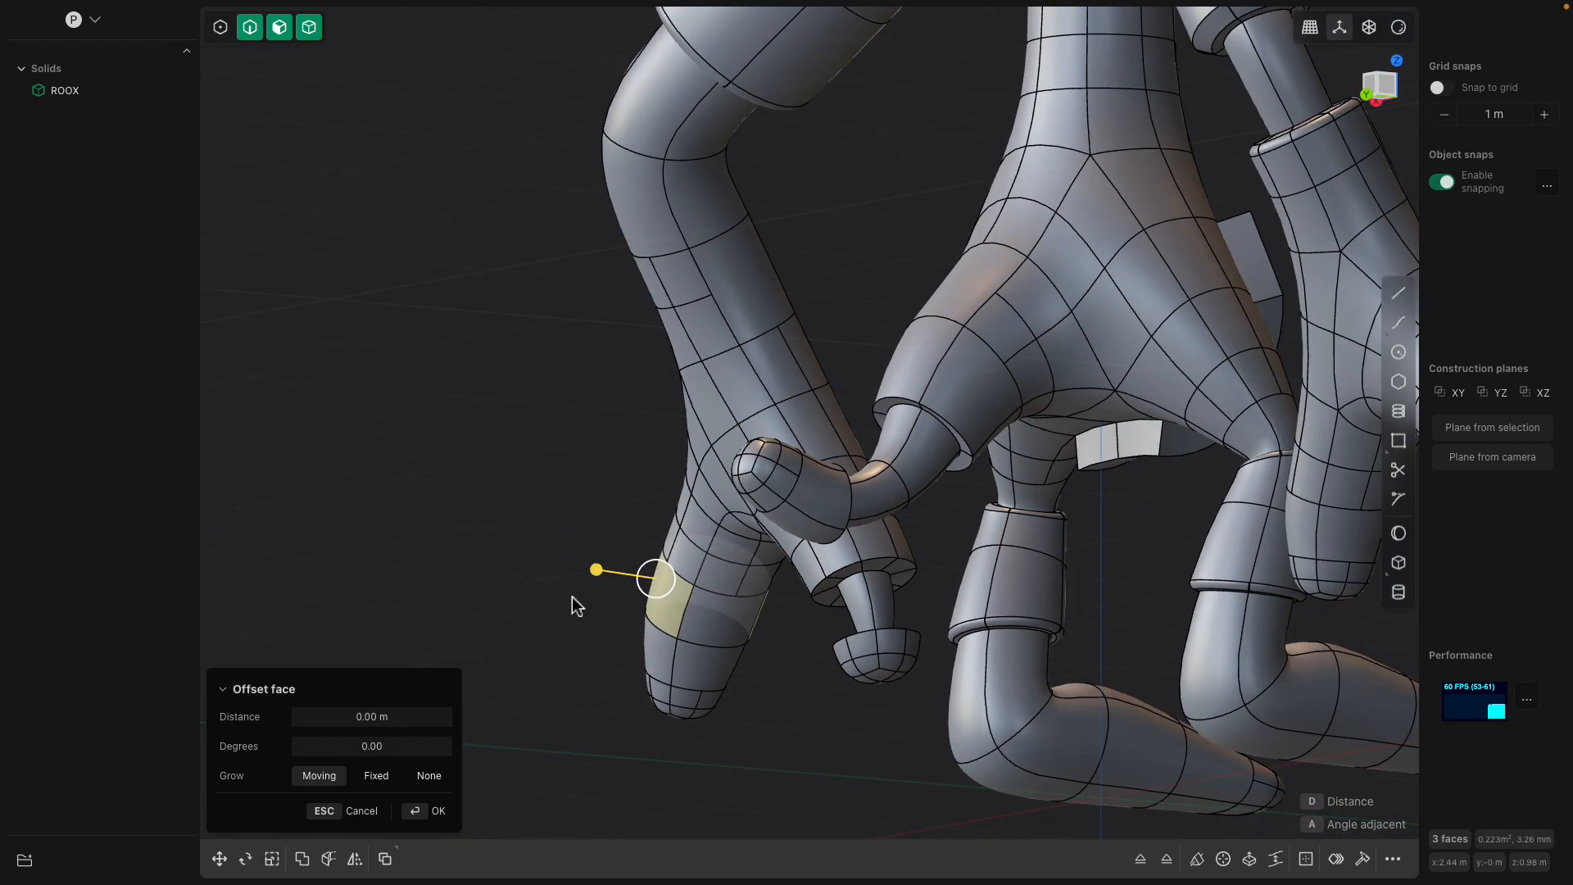
left_click(711, 618, "shift")
middle_click_drag(709, 617, 1000, 648)
left_click_drag(957, 635, 974, 628)
key("Return")
- Chamfer the upper rim of the outer fingertip
middle_click_drag(1008, 638, 1085, 637)
left_click(1084, 636)
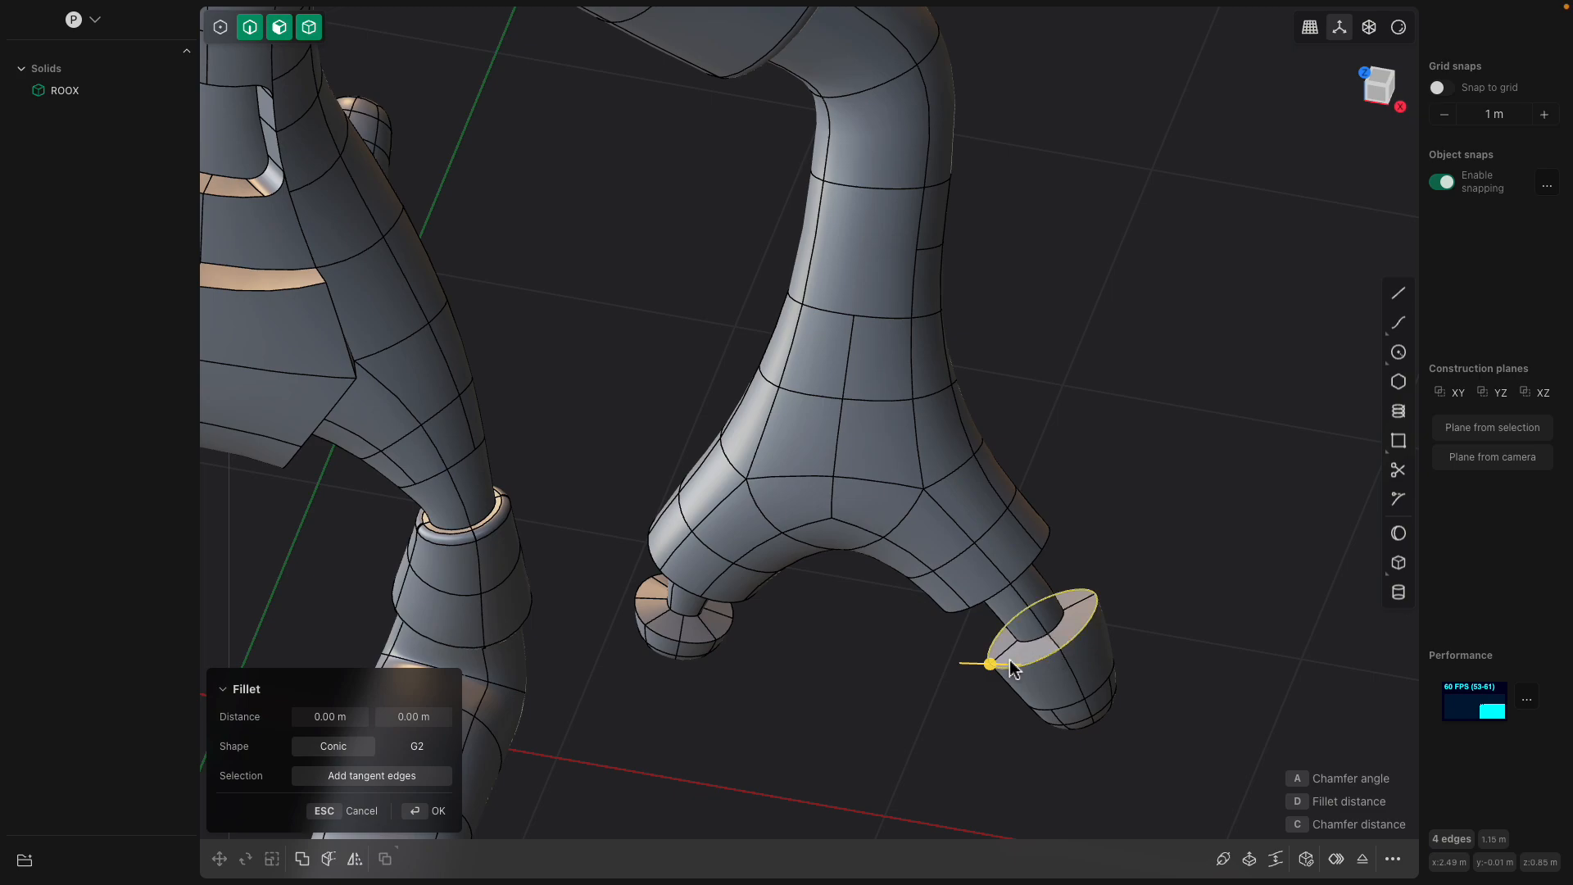
left_click_drag(1011, 661, 993, 673)
middle_click_drag(737, 642, 699, 663)
key("Return")
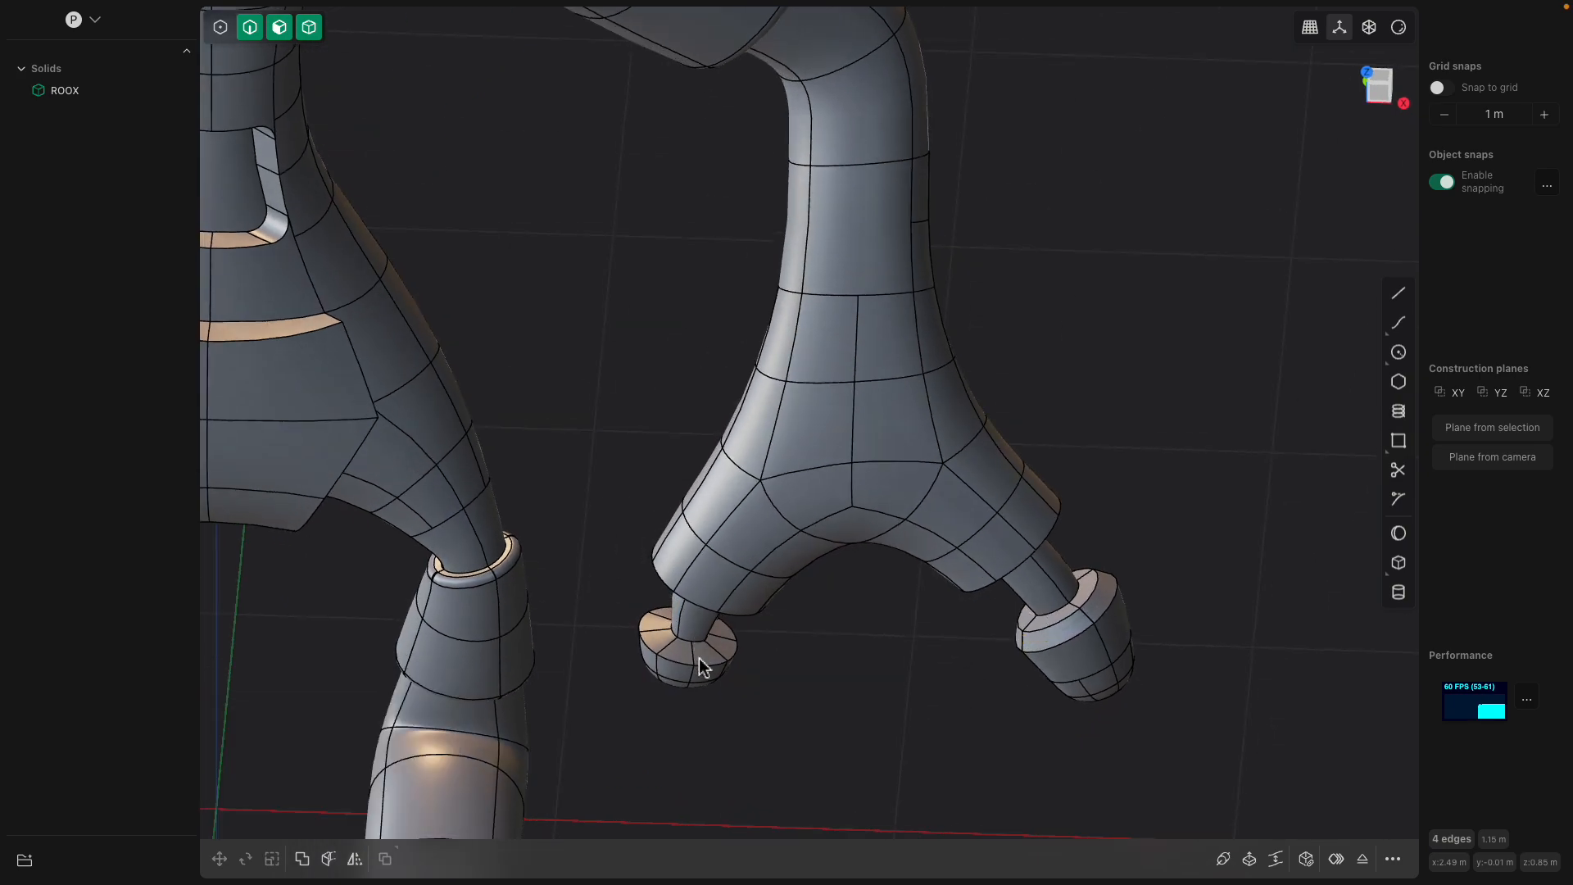
- Chamfer the upper rim of the inner fingertip
double_click(709, 666)
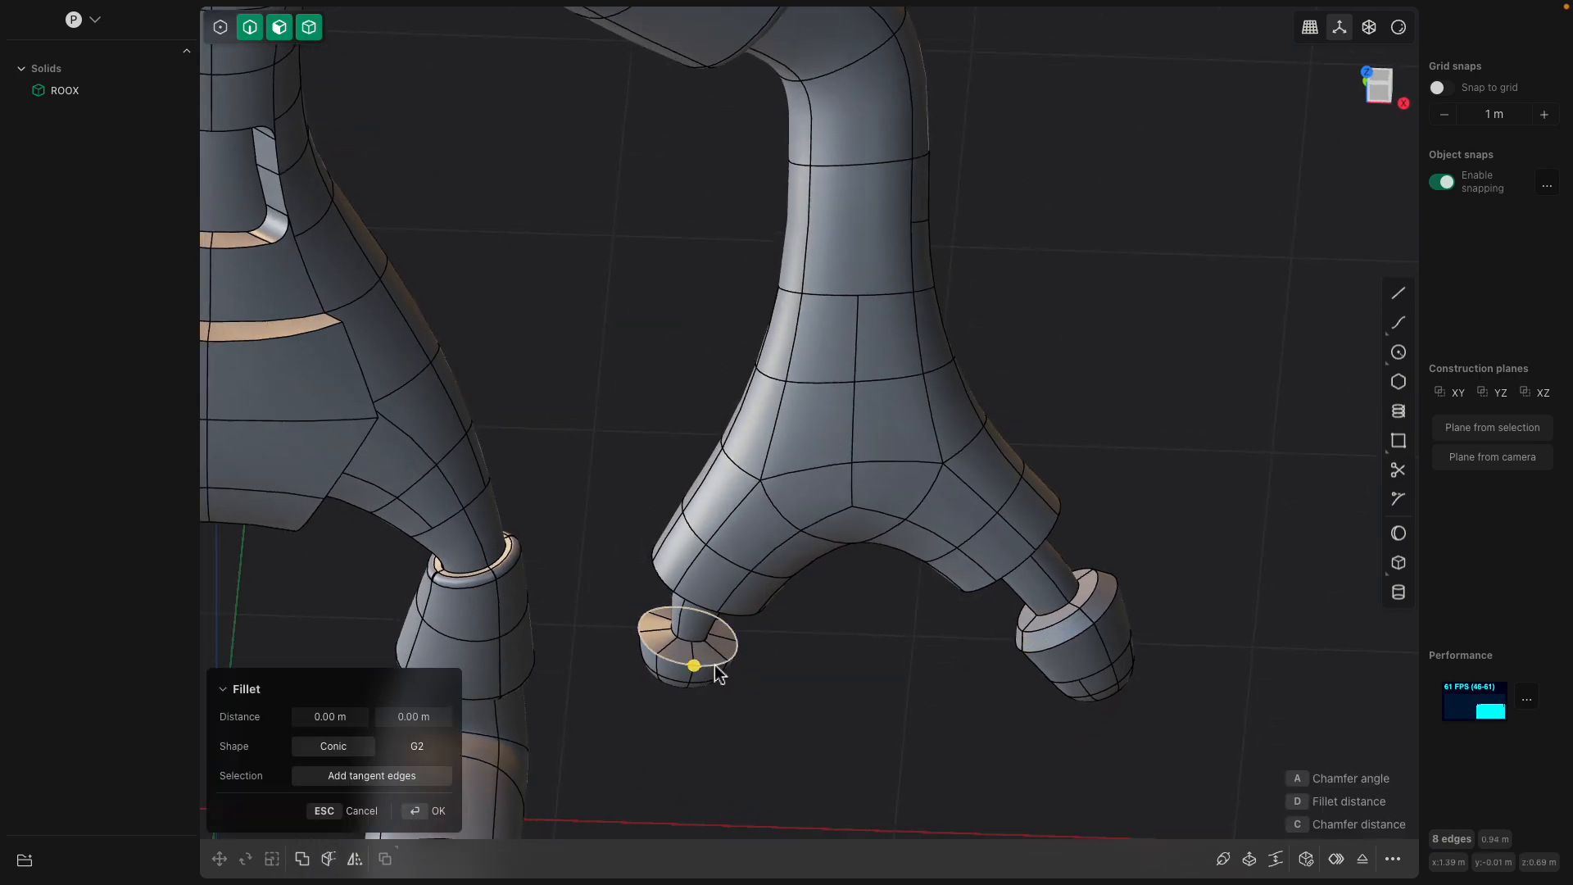
left_click_drag(693, 665, 706, 661)
scroll(710, 668, "up", 3)
middle_click_drag(706, 660, 828, 582)
key("Return")
left_click(765, 613)
key("f")
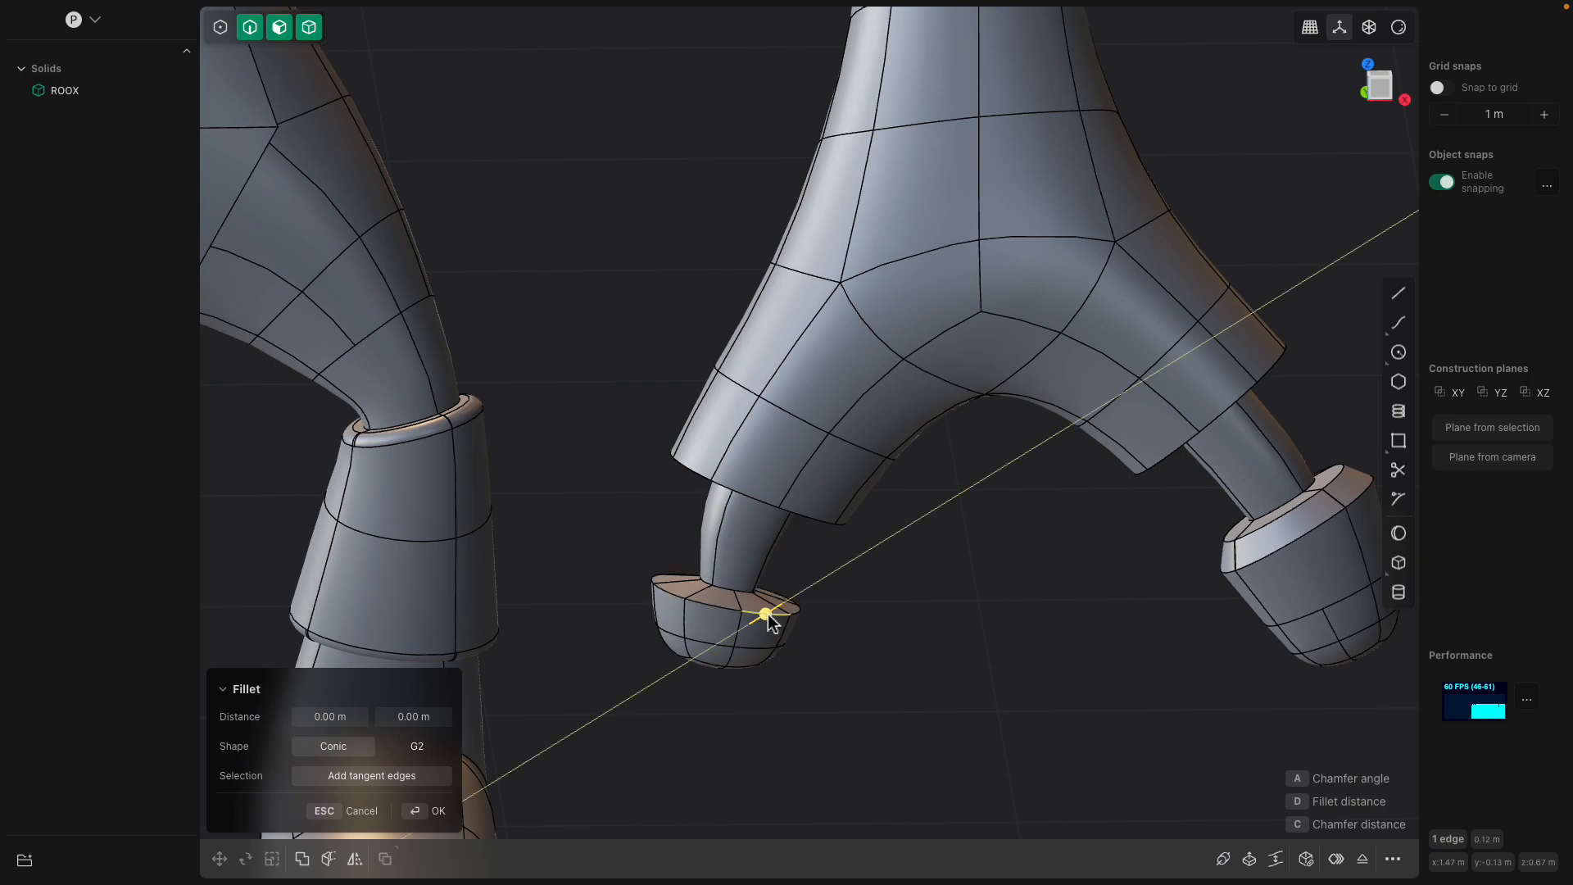
left_click_drag(693, 608, 690, 599)
key("Return")
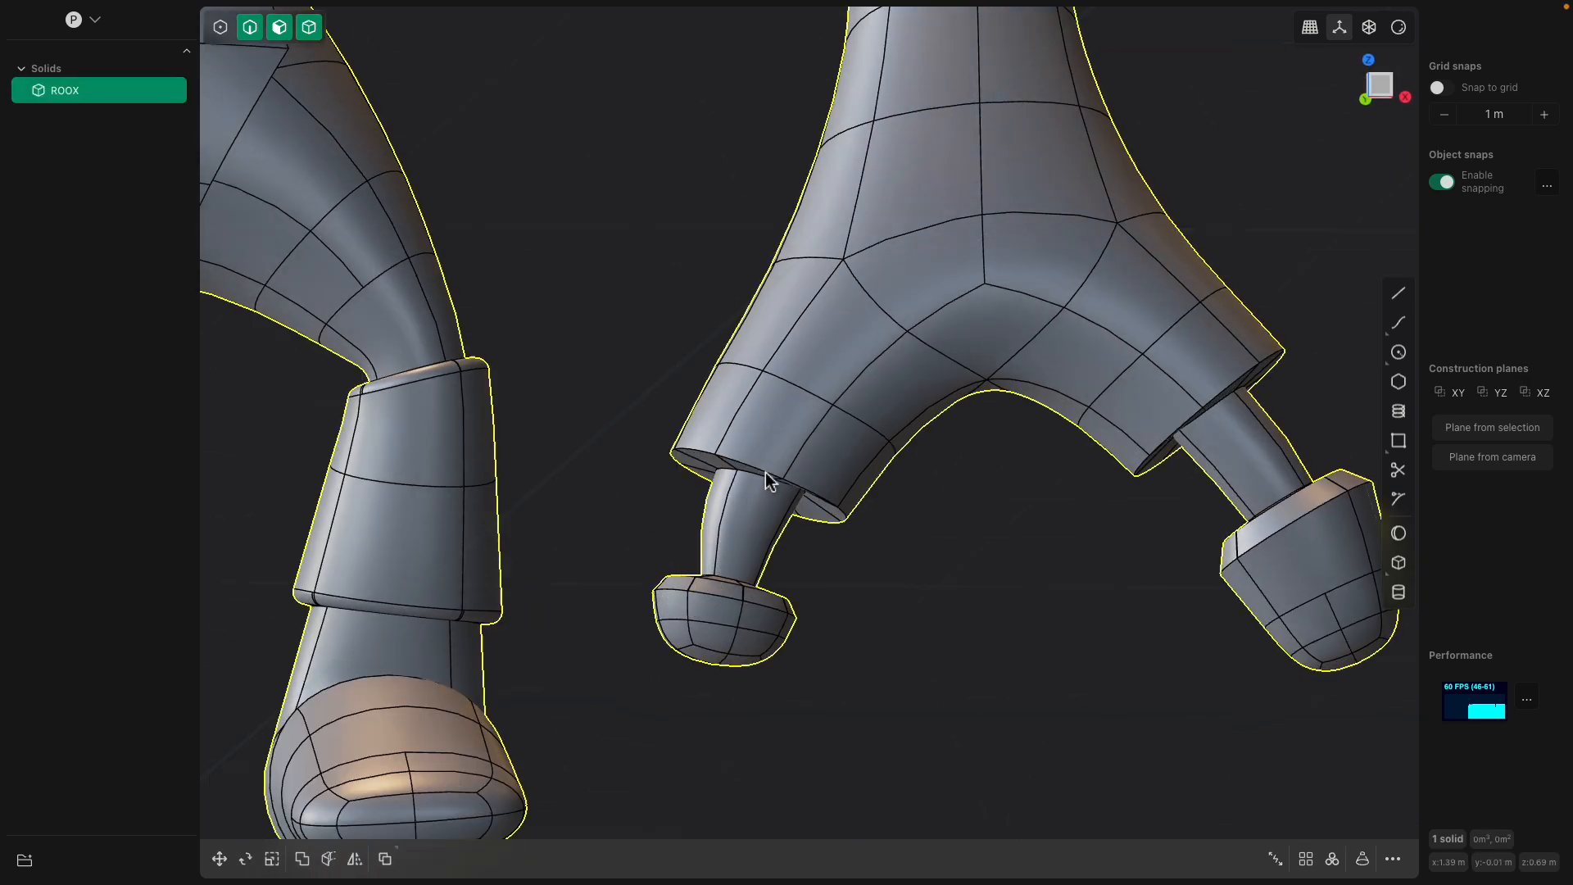
- Chamfer the palm's two open rims above the finger stems by about 0.038 m
left_click(765, 472)
key("f")
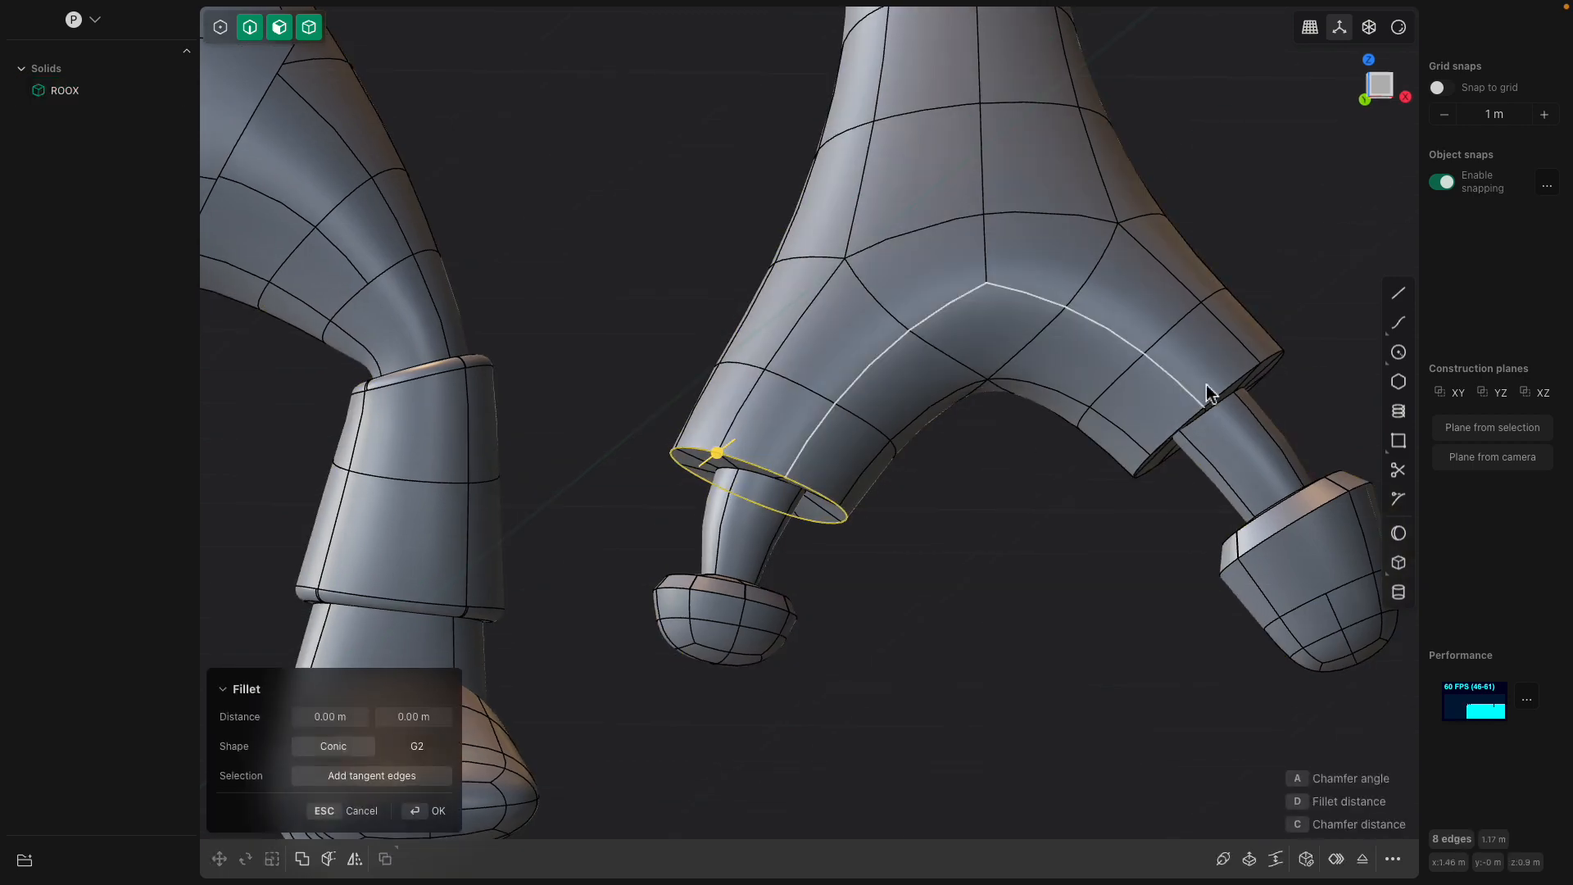
left_click_drag(1218, 410, 1221, 413)
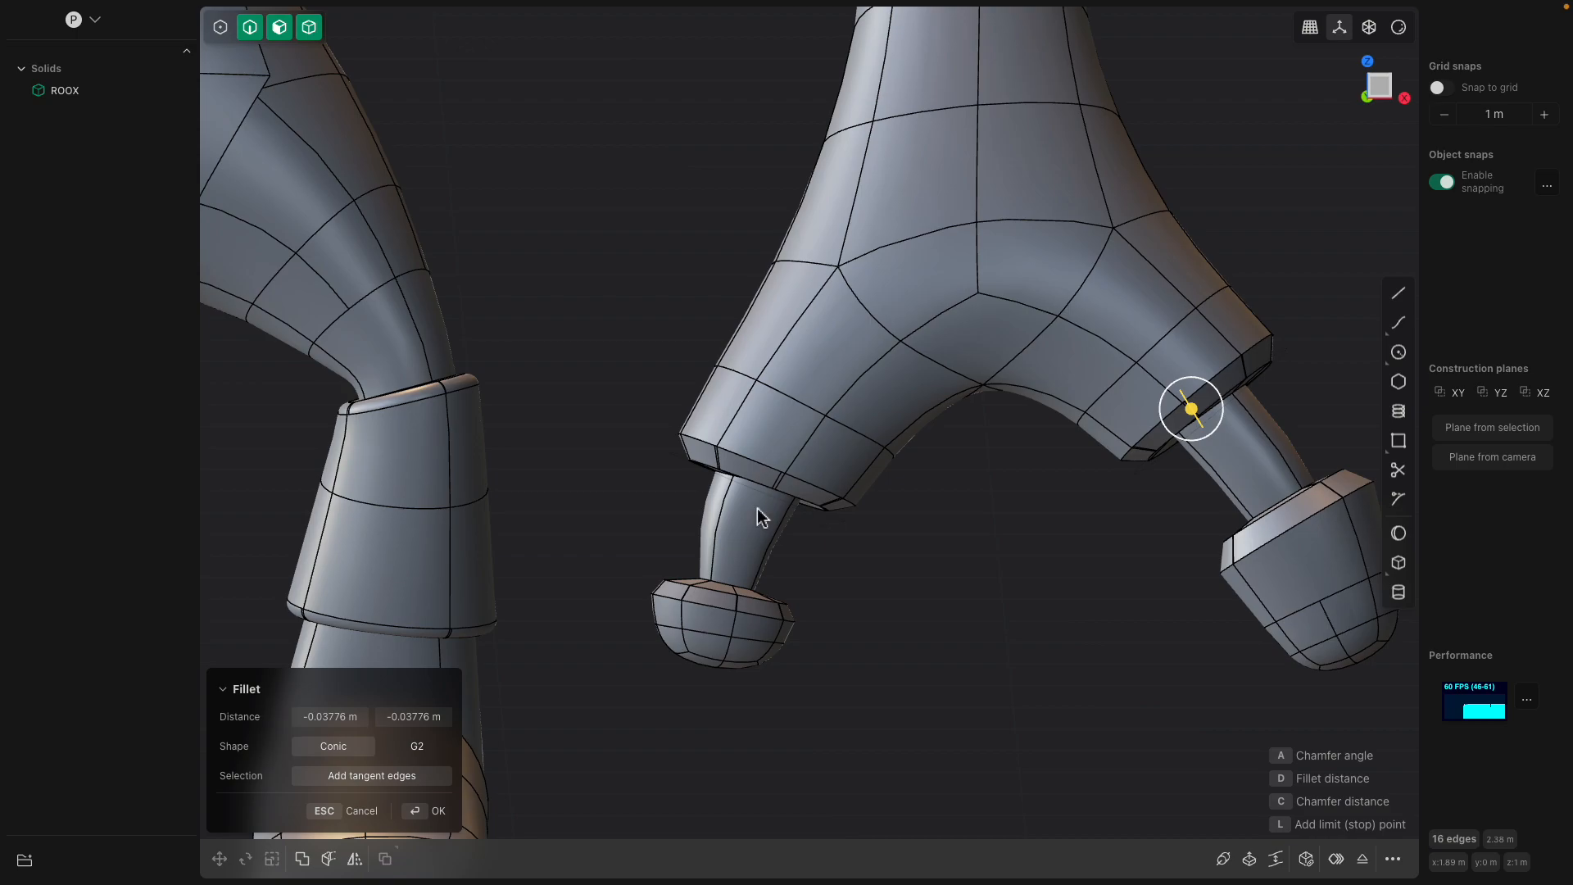
key("Return")
left_click(736, 544)
middle_click_drag(737, 545, 1063, 573)
middle_click_drag(942, 549, 1098, 481)
left_click(885, 380)
left_click(888, 352)
middle_click_drag(889, 339, 740, 313)
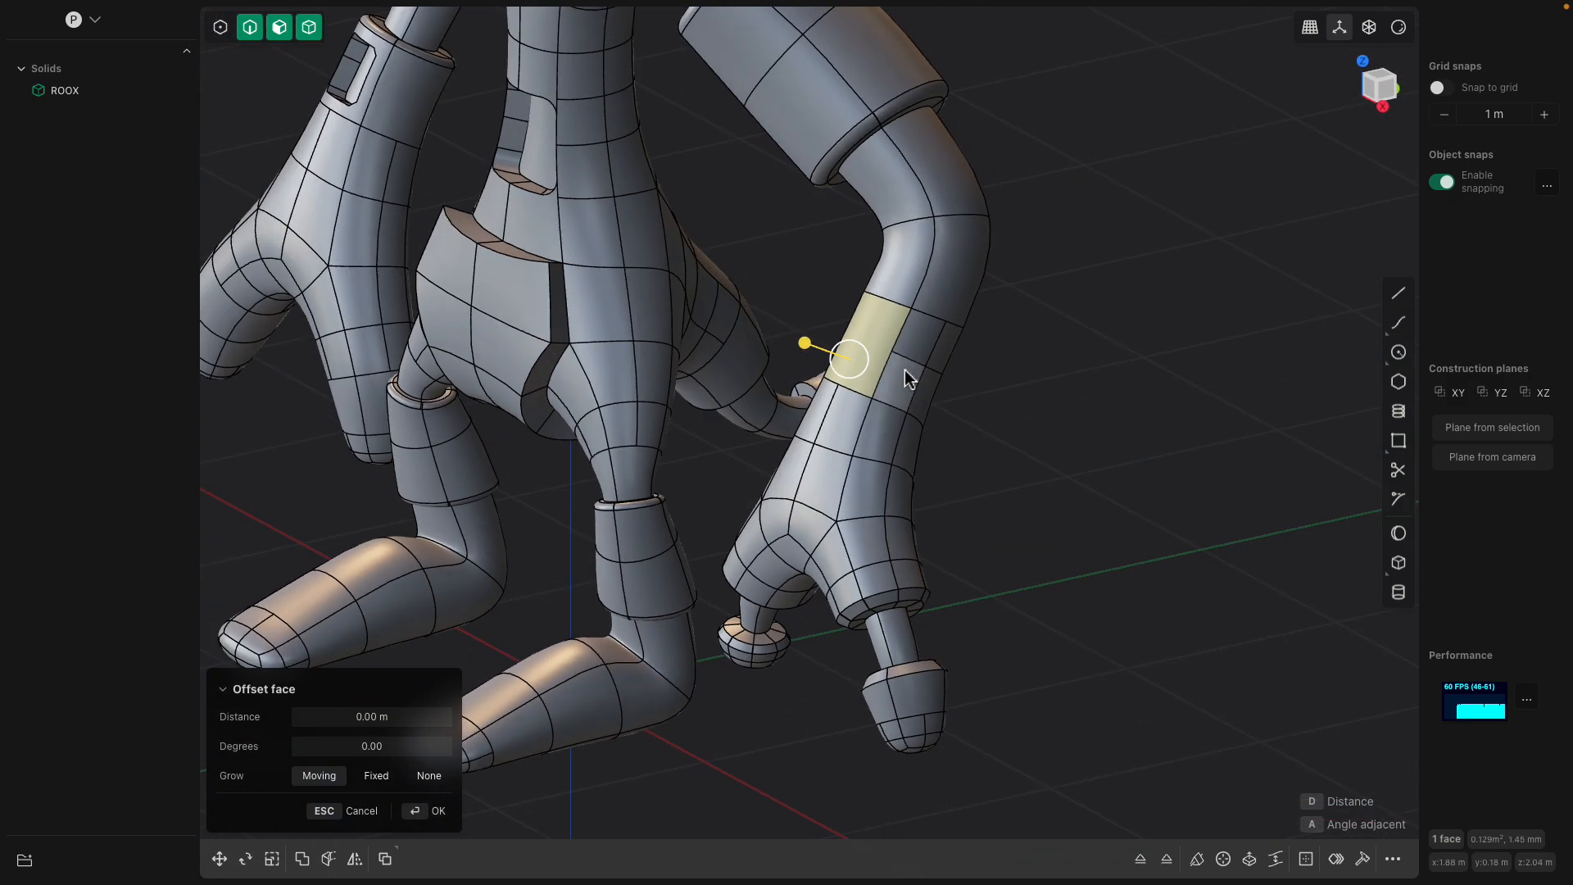
middle_click_drag(904, 368, 788, 345)
left_click(832, 376, "shift")
left_click(862, 345, "shift")
middle_click_drag(889, 382, 1132, 390)
left_click(781, 351, "shift")
left_click(810, 352, "shift")
left_click(755, 382, "shift")
middle_click_drag(758, 334, 829, 331)
left_click_drag(786, 326, 814, 343)
key("Escape")
- Offset the ring of faces just below the elbow of the large-cuffed arm inward to form a narrow joint
middle_click_drag(880, 287, 852, 280)
left_click(894, 267)
middle_click_drag(950, 265, 792, 308)
left_click(869, 303)
left_click(793, 308)
middle_click_drag(932, 310, 793, 273)
mouse_move(793, 274)
left_mouse_down()
mouse_move(776, 256)
mouse_move(788, 254)
left_mouse_up()
right_click(978, 307)
scroll(981, 361, "down", 3)
key("Escape")
middle_click_drag(1013, 313, 1032, 348)
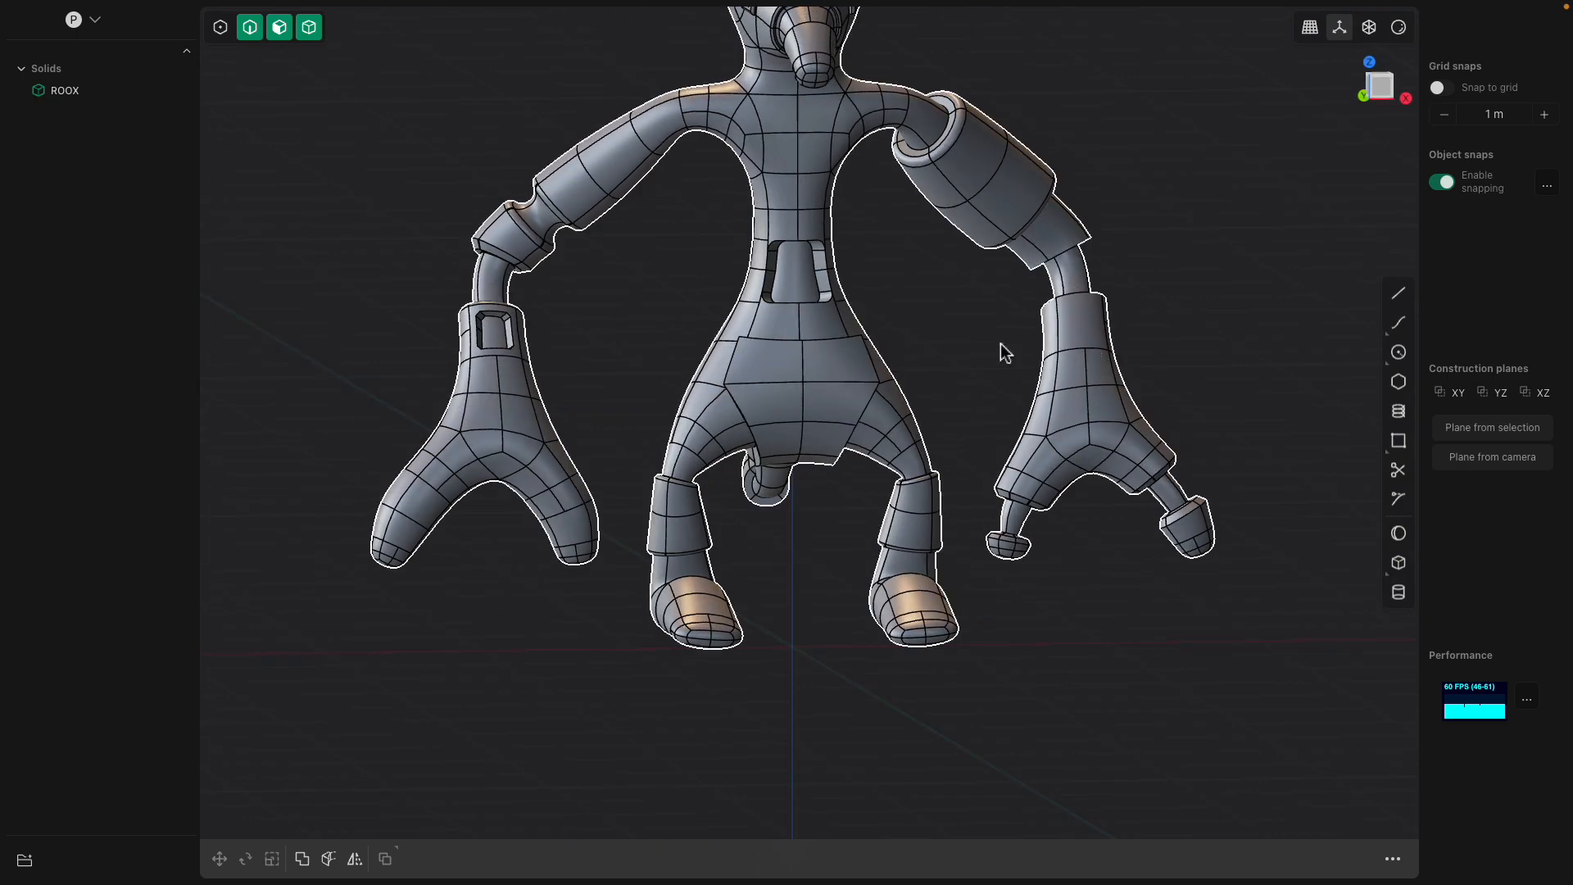
- Chamfer the lower rim of the arm section above the narrowed elbow joint by about 0.05 m
scroll(1005, 370, "up", 2)
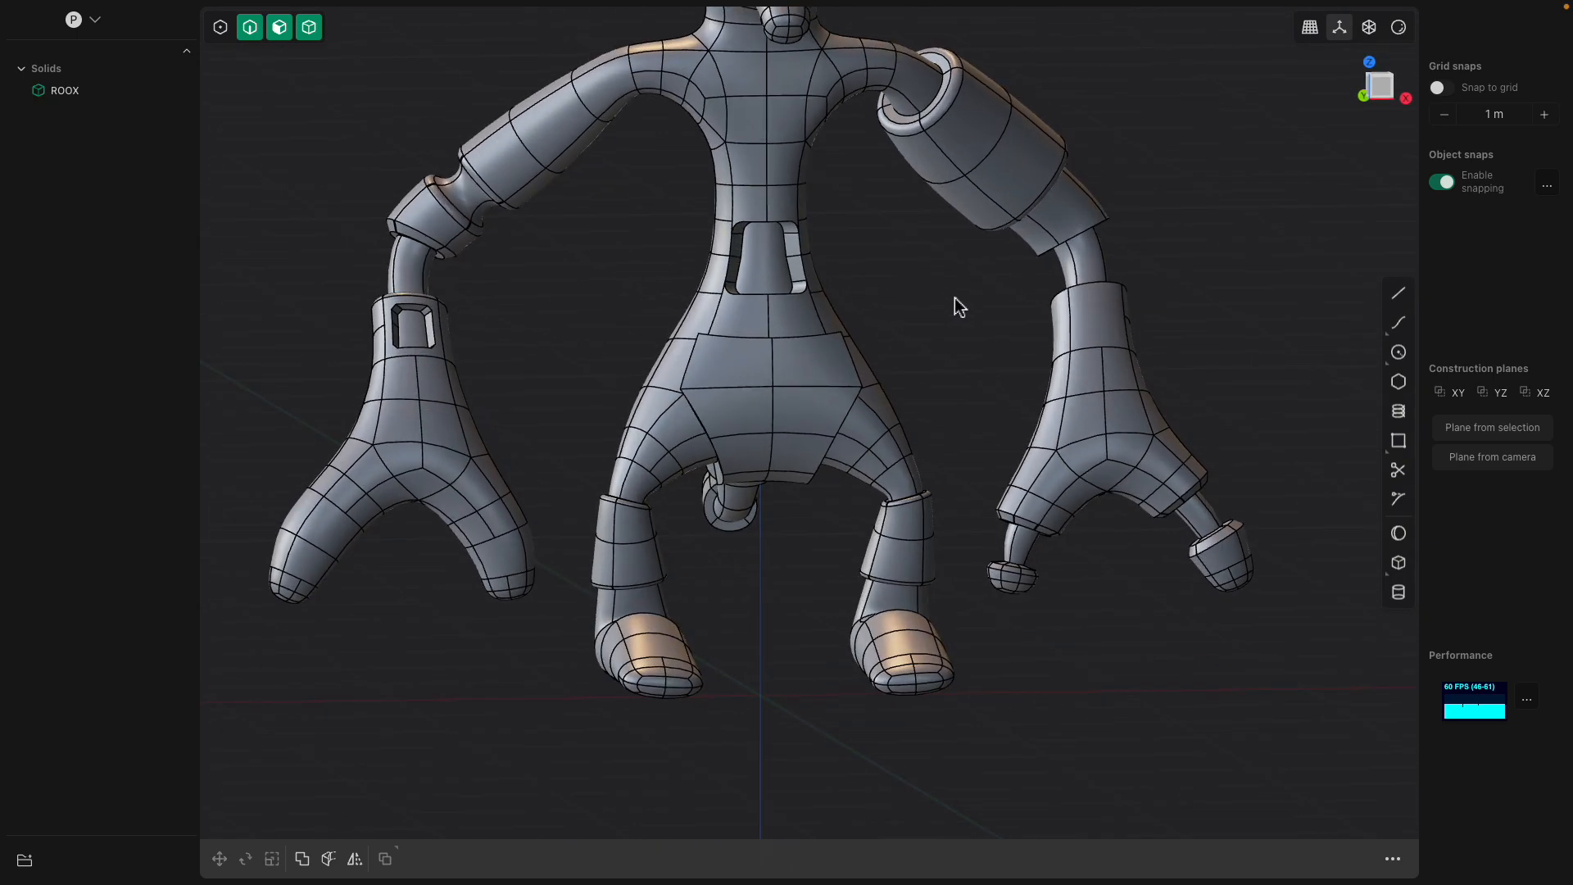
scroll(953, 297, "up", 1)
middle_click_drag(1124, 332, 1100, 358)
left_click(1122, 410)
left_click(1097, 332)
key("f")
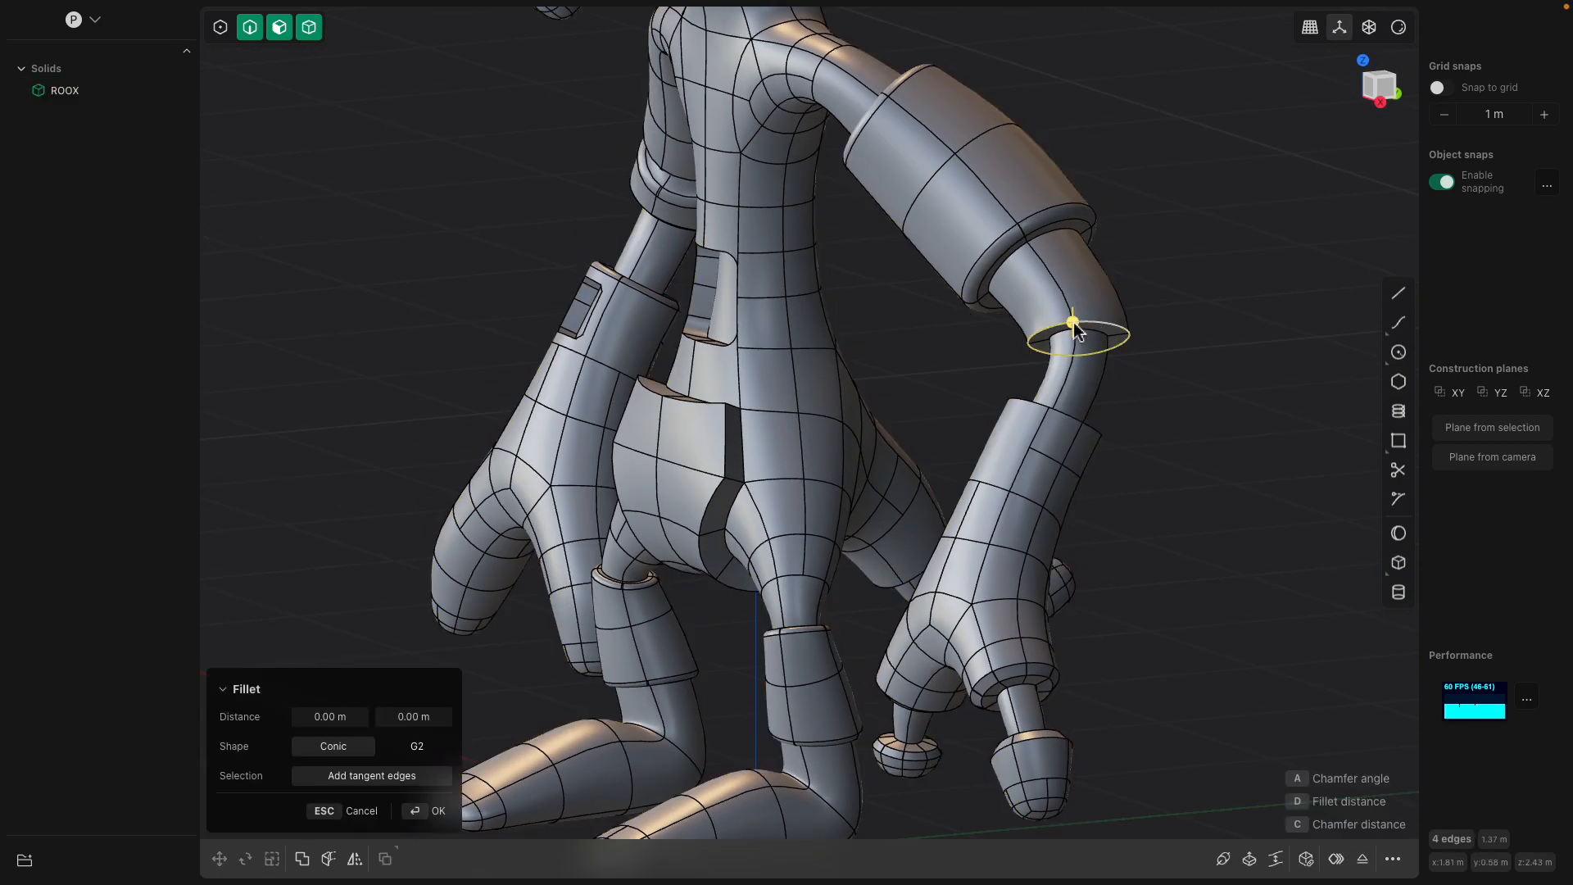
left_click_drag(1081, 330, 1080, 324)
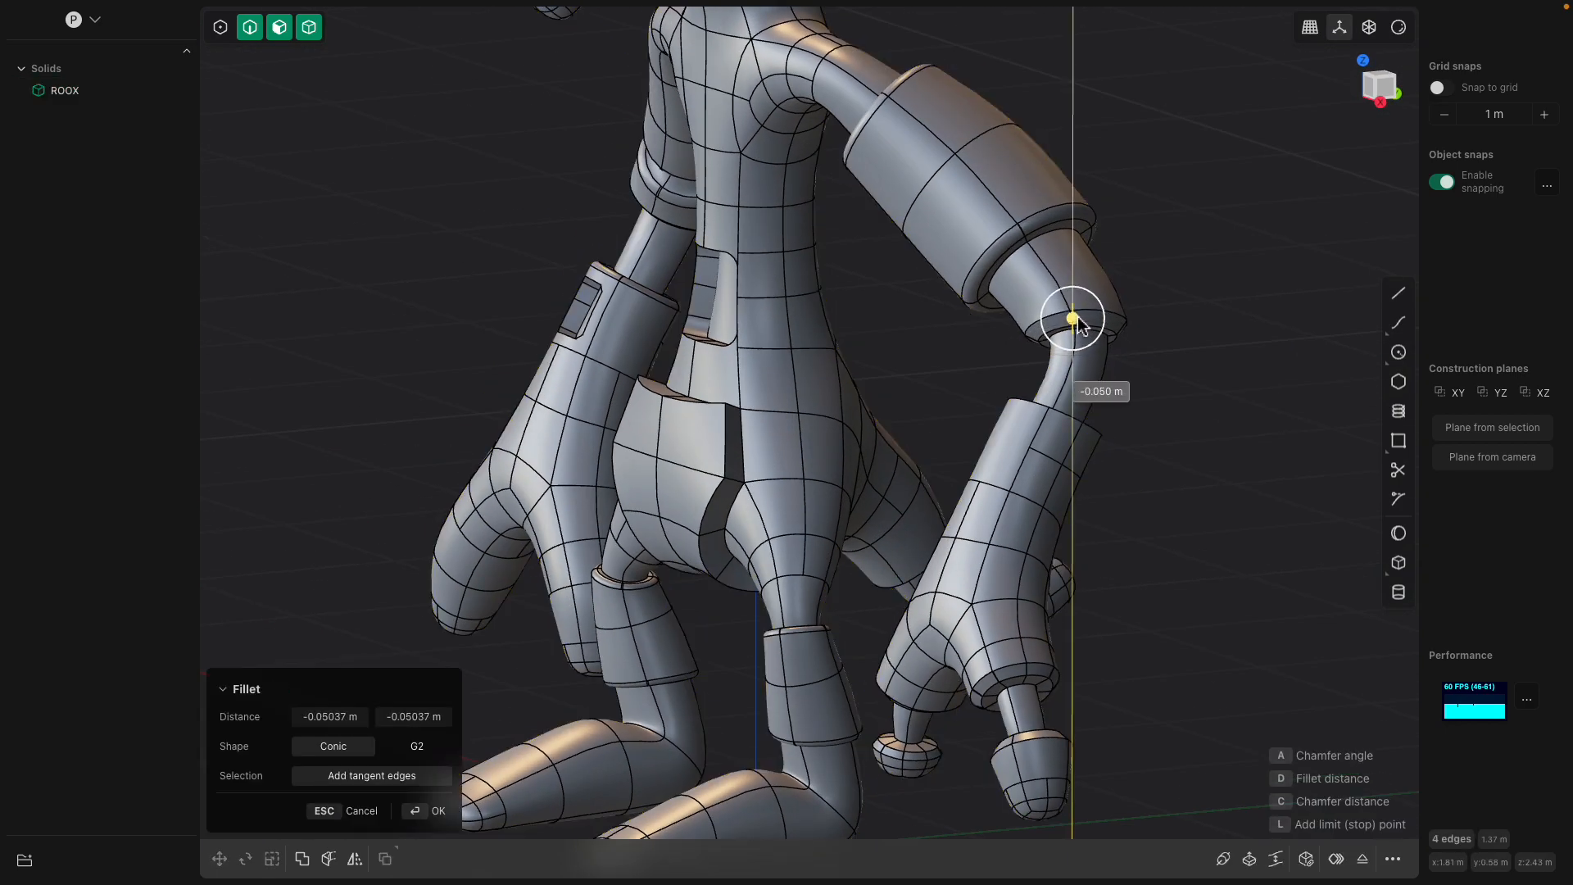
middle_click_drag(1077, 318, 1020, 494)
key("Return")
- Chamfer the upper rim of the forearm below the narrowed elbow joint by about 0.019 m
double_click(993, 541)
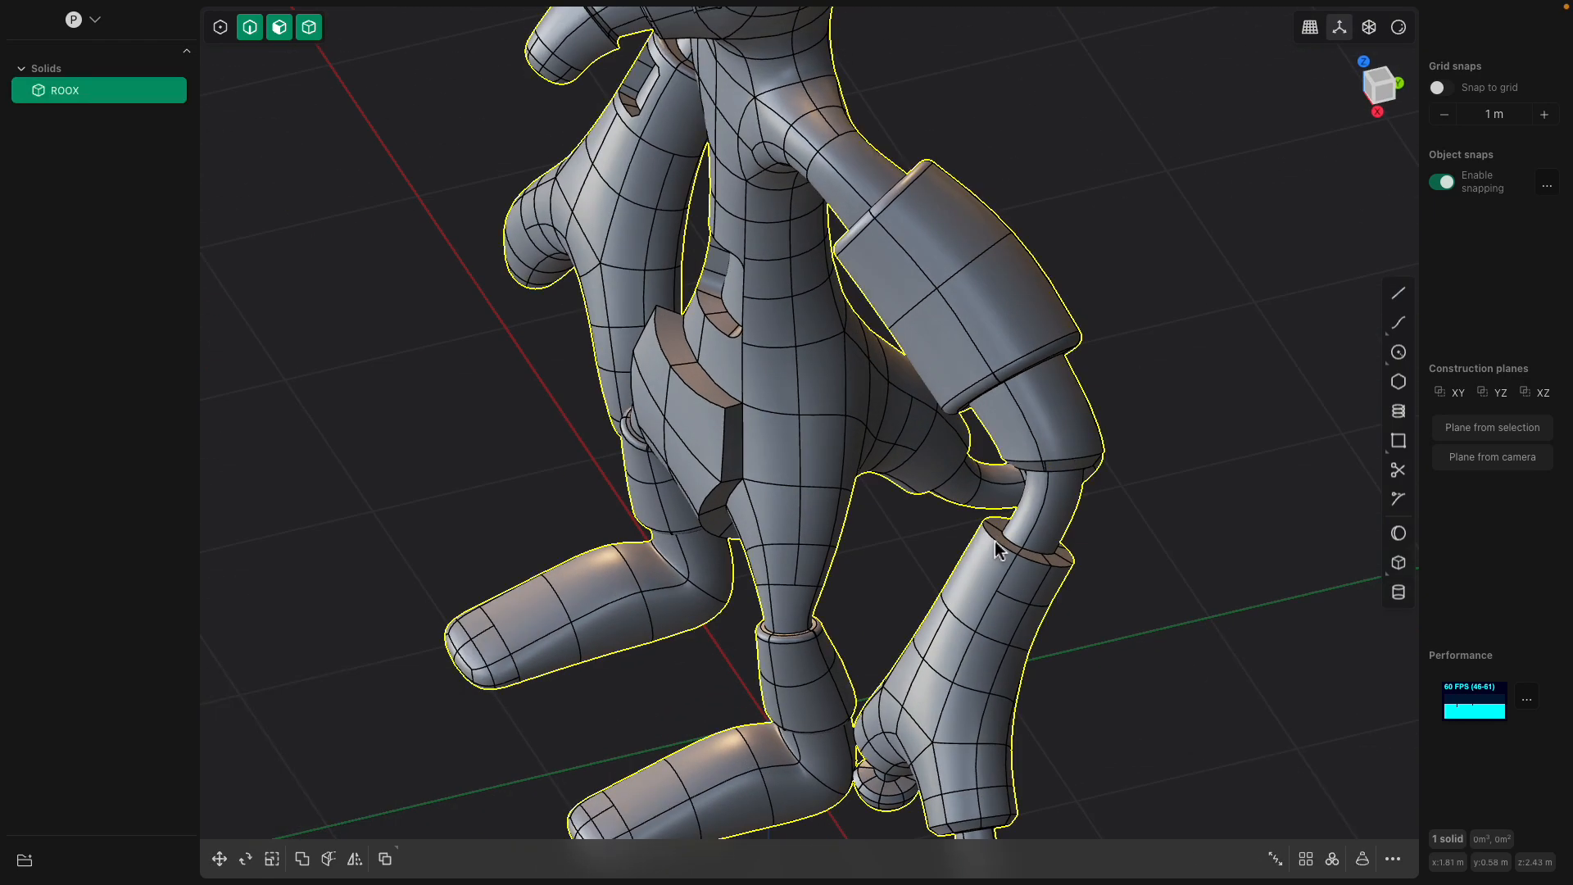
key("b")
left_click_drag(987, 524, 991, 527)
middle_click_drag(992, 527, 963, 505)
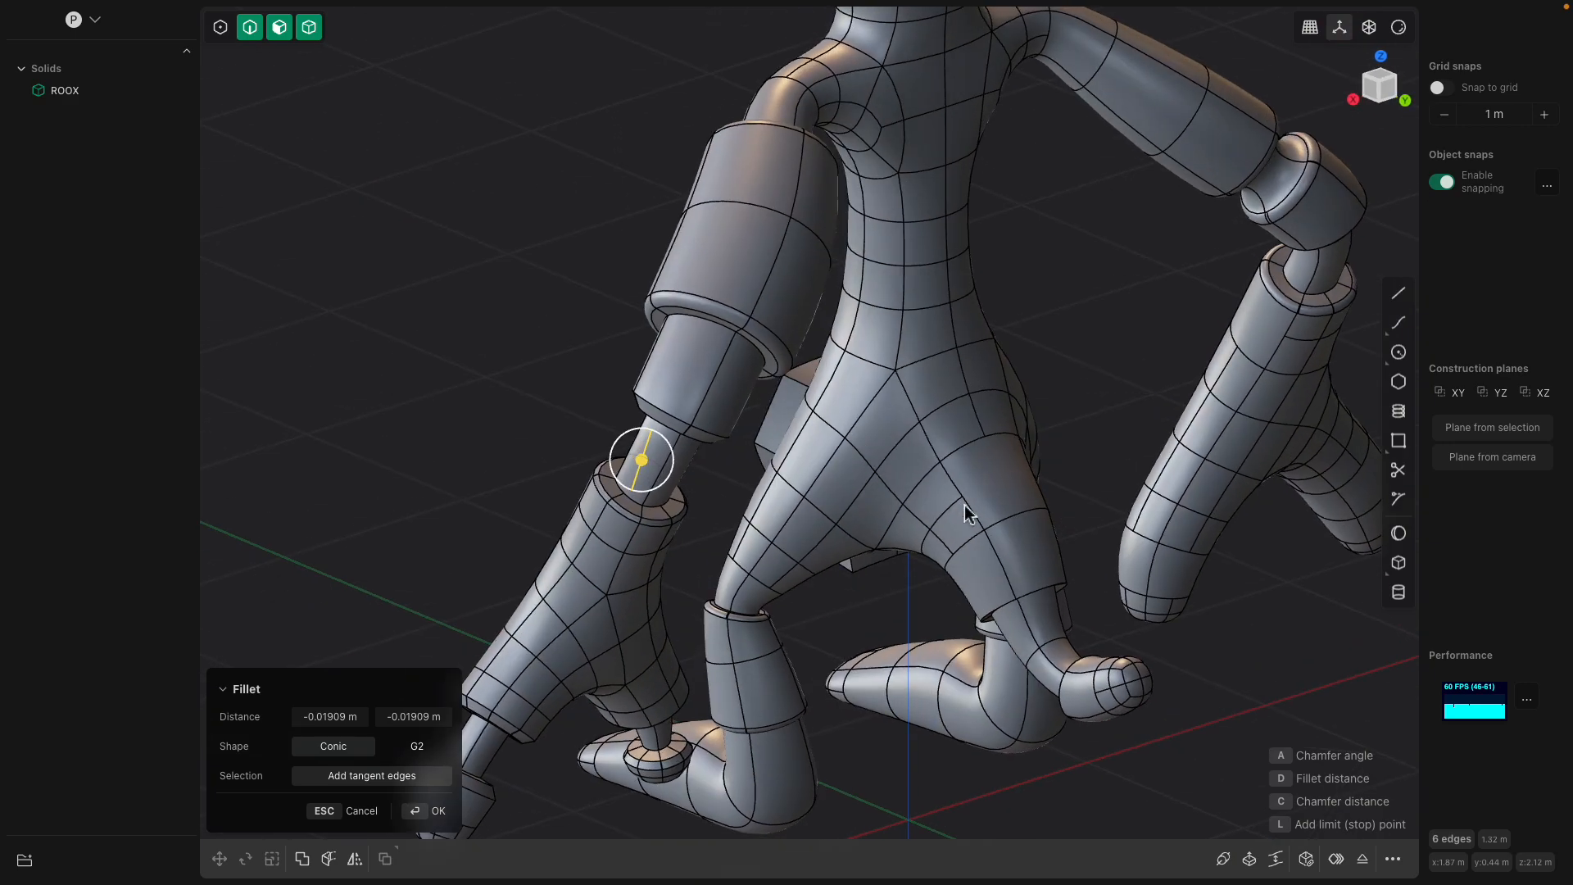
middle_click_drag(982, 448, 945, 319)
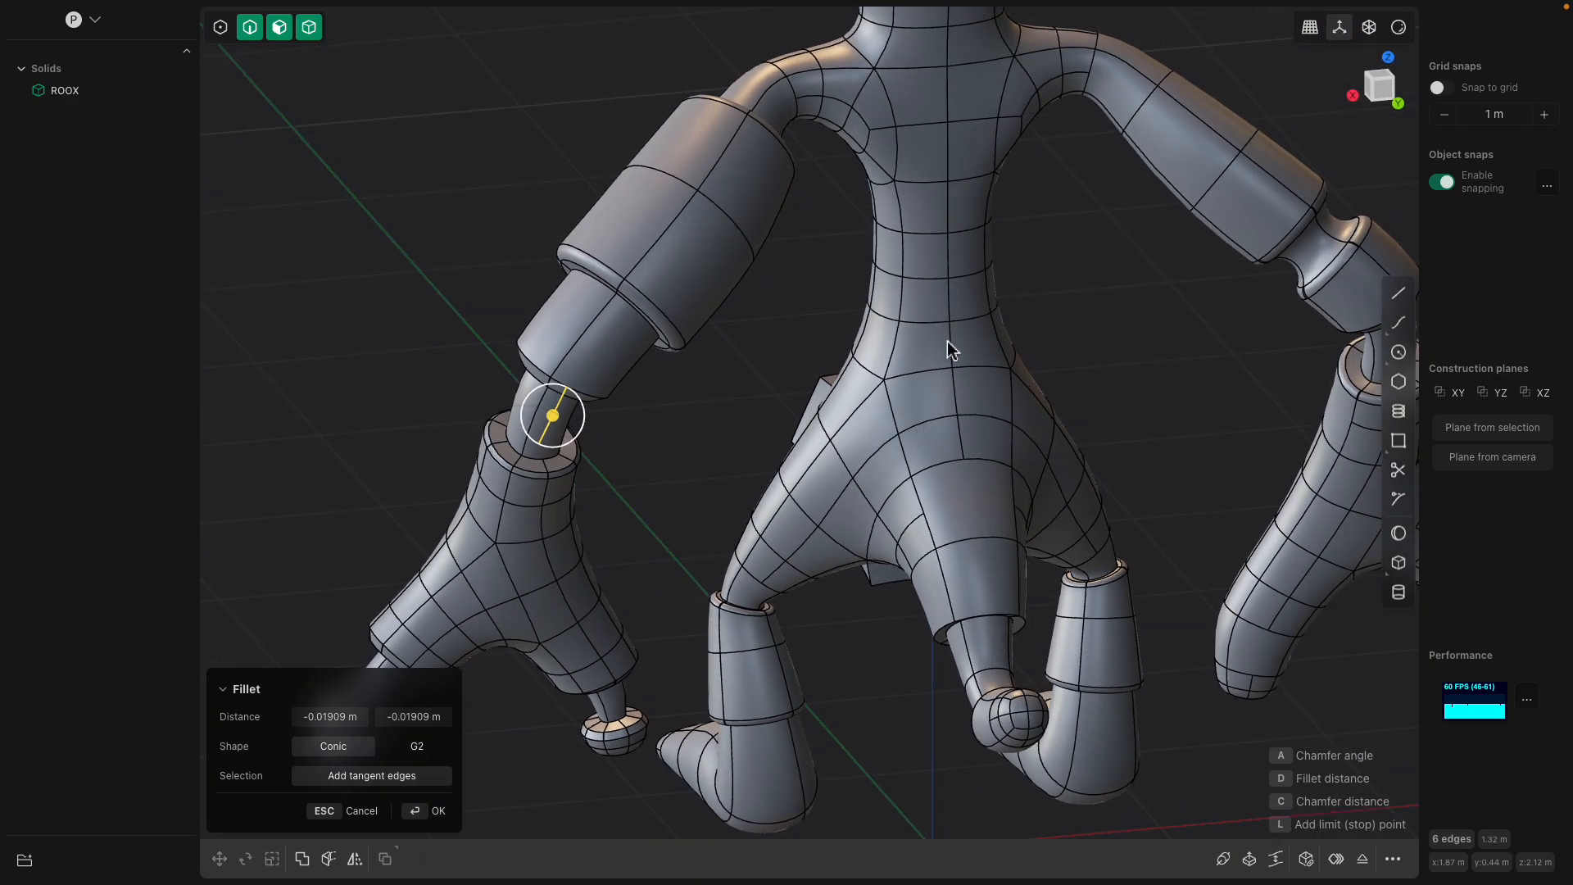
key("Return")
- Offset the face on top of the tail's base outward to form a raised plate
left_click(972, 494)
middle_click_drag(973, 495, 1015, 475)
left_click_drag(1019, 434, 1025, 426)
middle_click_drag(1029, 434, 1096, 442)
key("Return")
- Bevel the two side edges of the raised plate on the tail's base
left_click(1023, 467)
scroll(1040, 465, "up", 5)
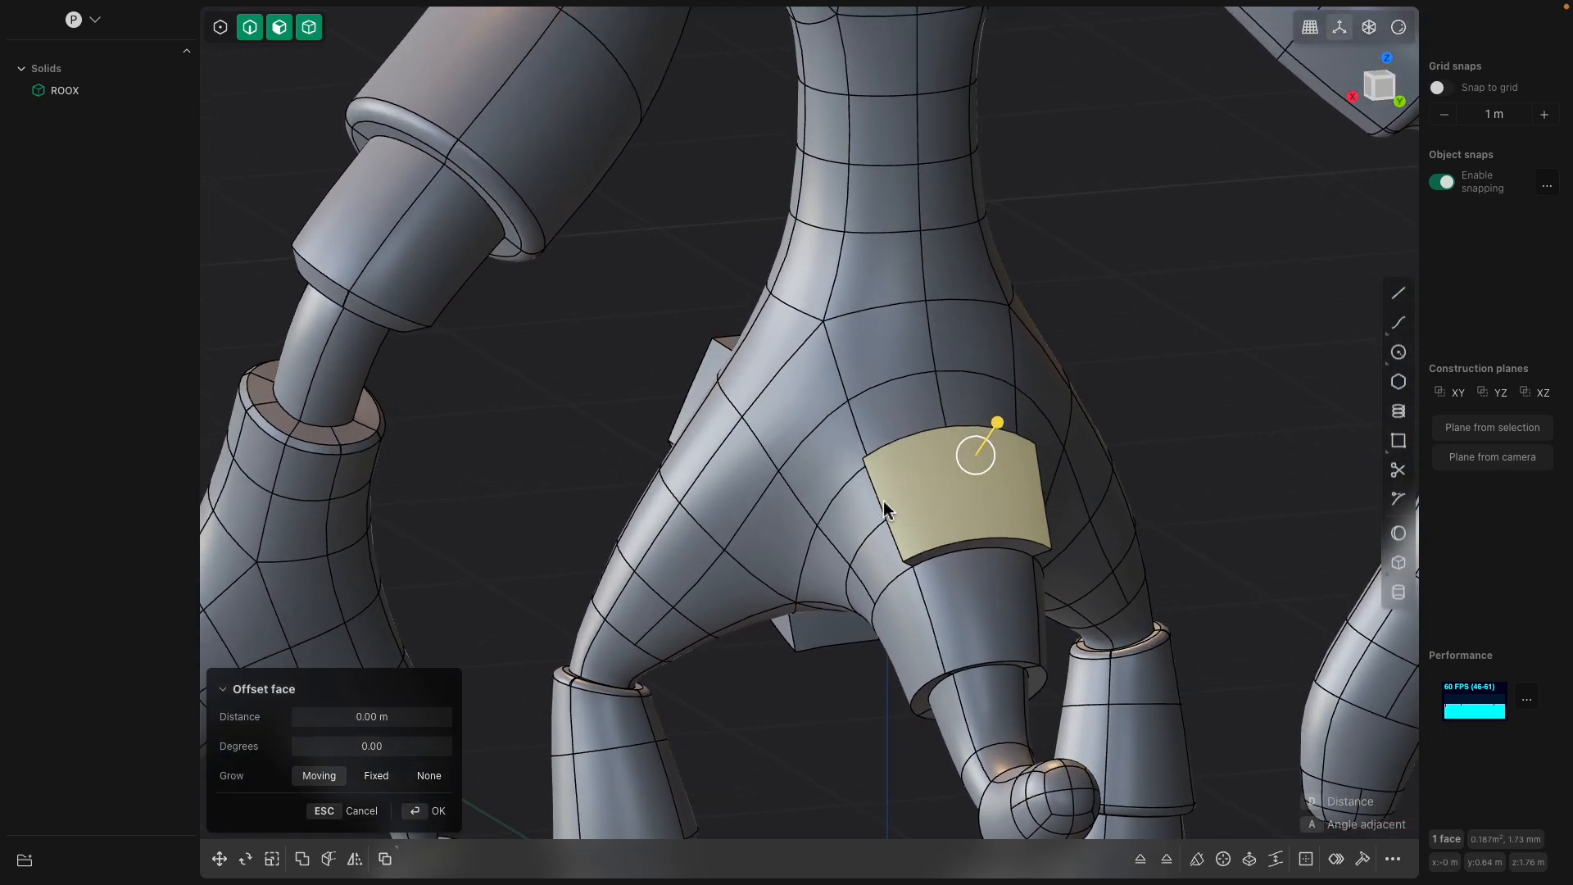
left_click(884, 507)
key("f")
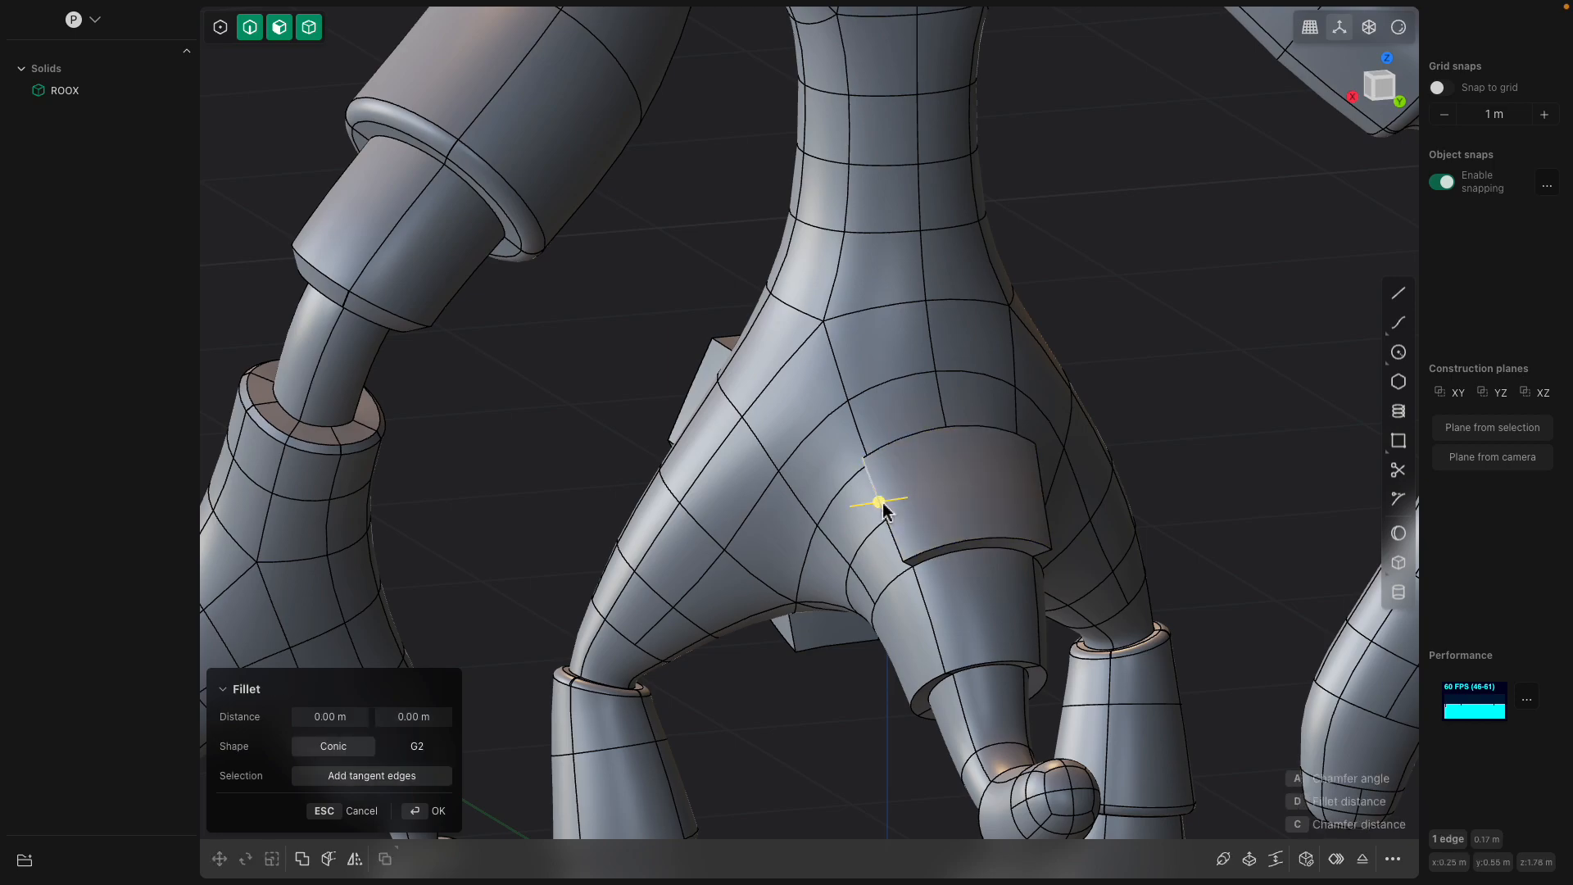
key("Escape")
mouse_move(967, 500)
middle_mouse_down()
mouse_move(917, 504)
mouse_move(955, 491)
middle_mouse_up()
left_click(970, 506, "shift")
key("f")
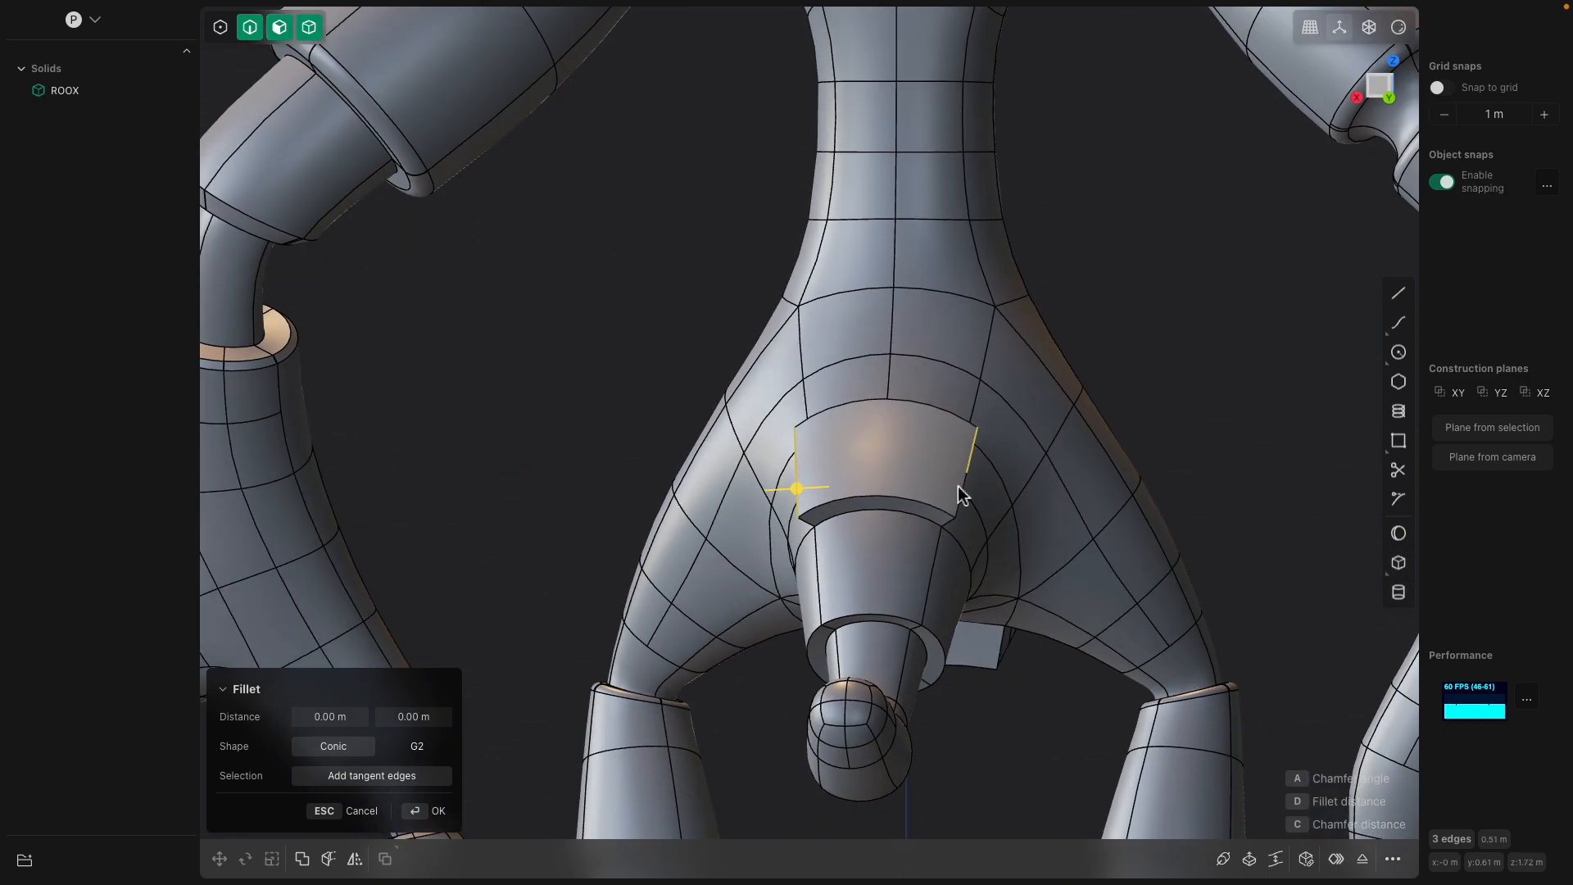
left_click_drag(966, 487, 981, 491)
mouse_move(947, 477)
middle_mouse_down()
mouse_move(1032, 501)
mouse_move(961, 526)
mouse_move(961, 484)
middle_mouse_up()
key("Return")
- Offset the lower end face of the raised tail plate outward by about 0.14 m
left_click(967, 508)
left_click(975, 509)
key("f")
scroll(973, 509, "up", 2)
left_click_drag(984, 559, 997, 604)
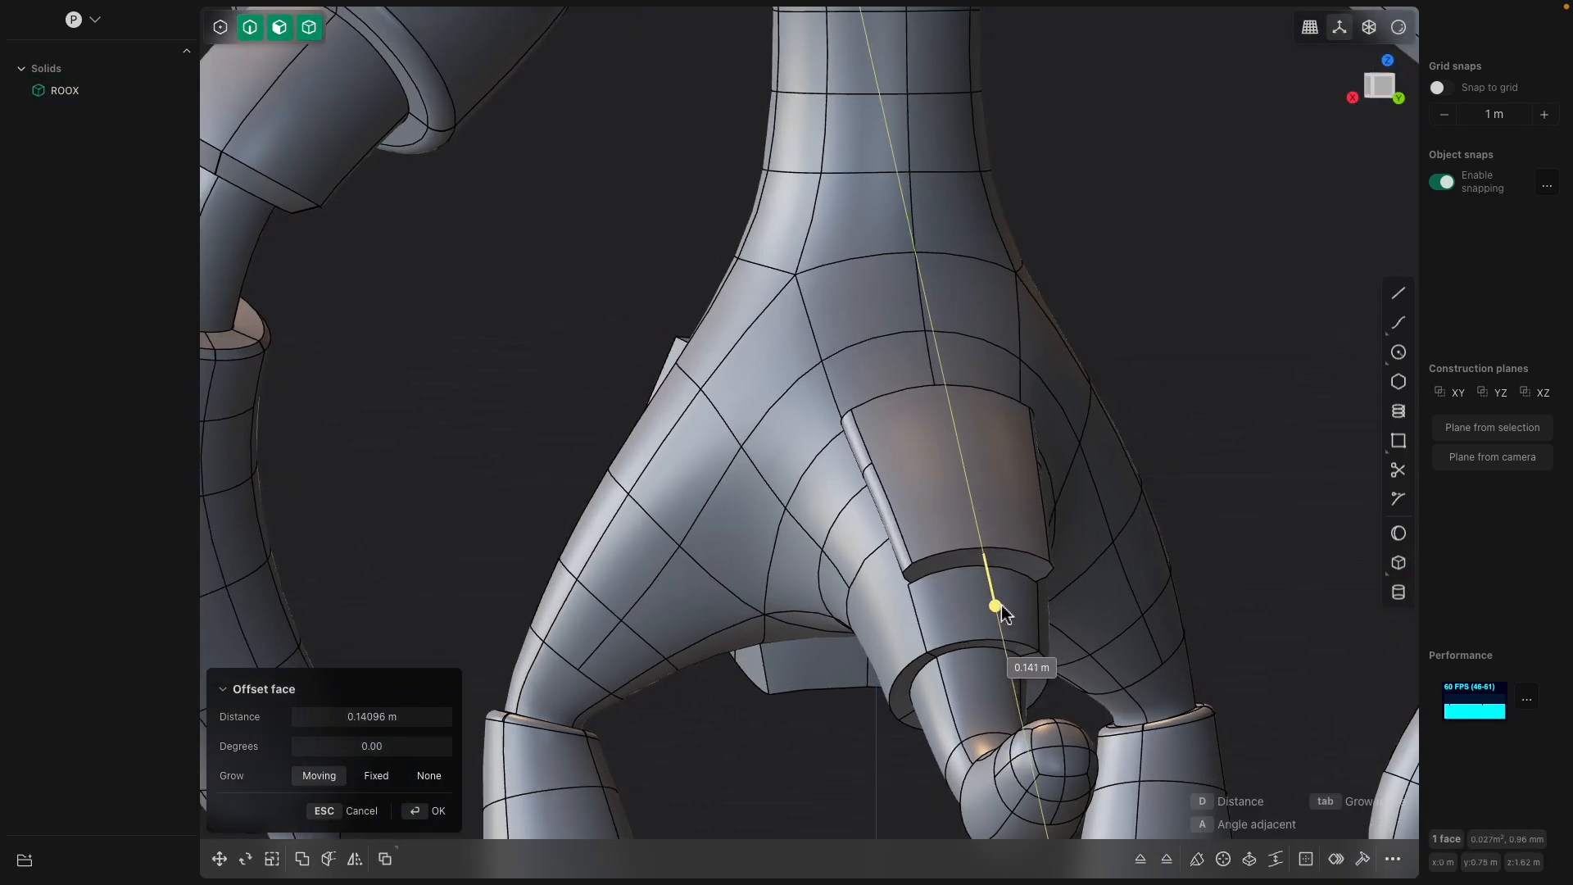
middle_click_drag(996, 604, 1005, 580)
scroll(963, 542, "up", 2)
key("Return")
- Bevel the edge at the lower end of the raised tail plate
middle_click_drag(956, 479, 966, 368)
left_click(1036, 555)
left_click(1003, 555)
left_click(1003, 549)
left_click_drag(1005, 549, 1006, 544)
key("Return")
- Try to offset the outline of the inner panel in the front waist recess
middle_click_drag(1006, 547, 803, 289)
left_click(804, 287)
scroll(819, 287, "up", 5)
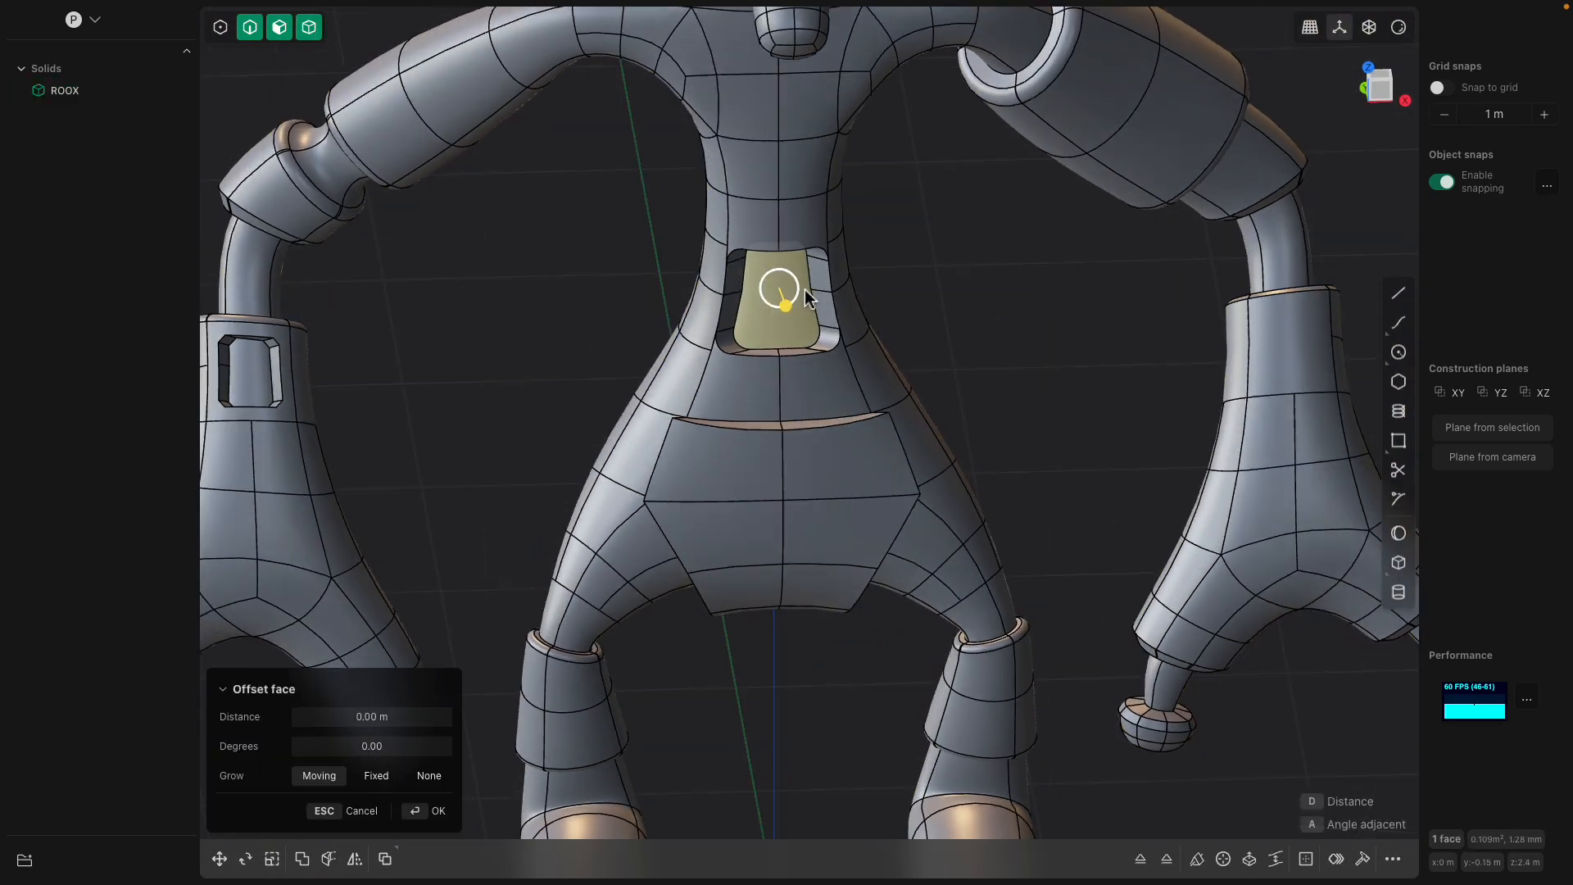
key("o")
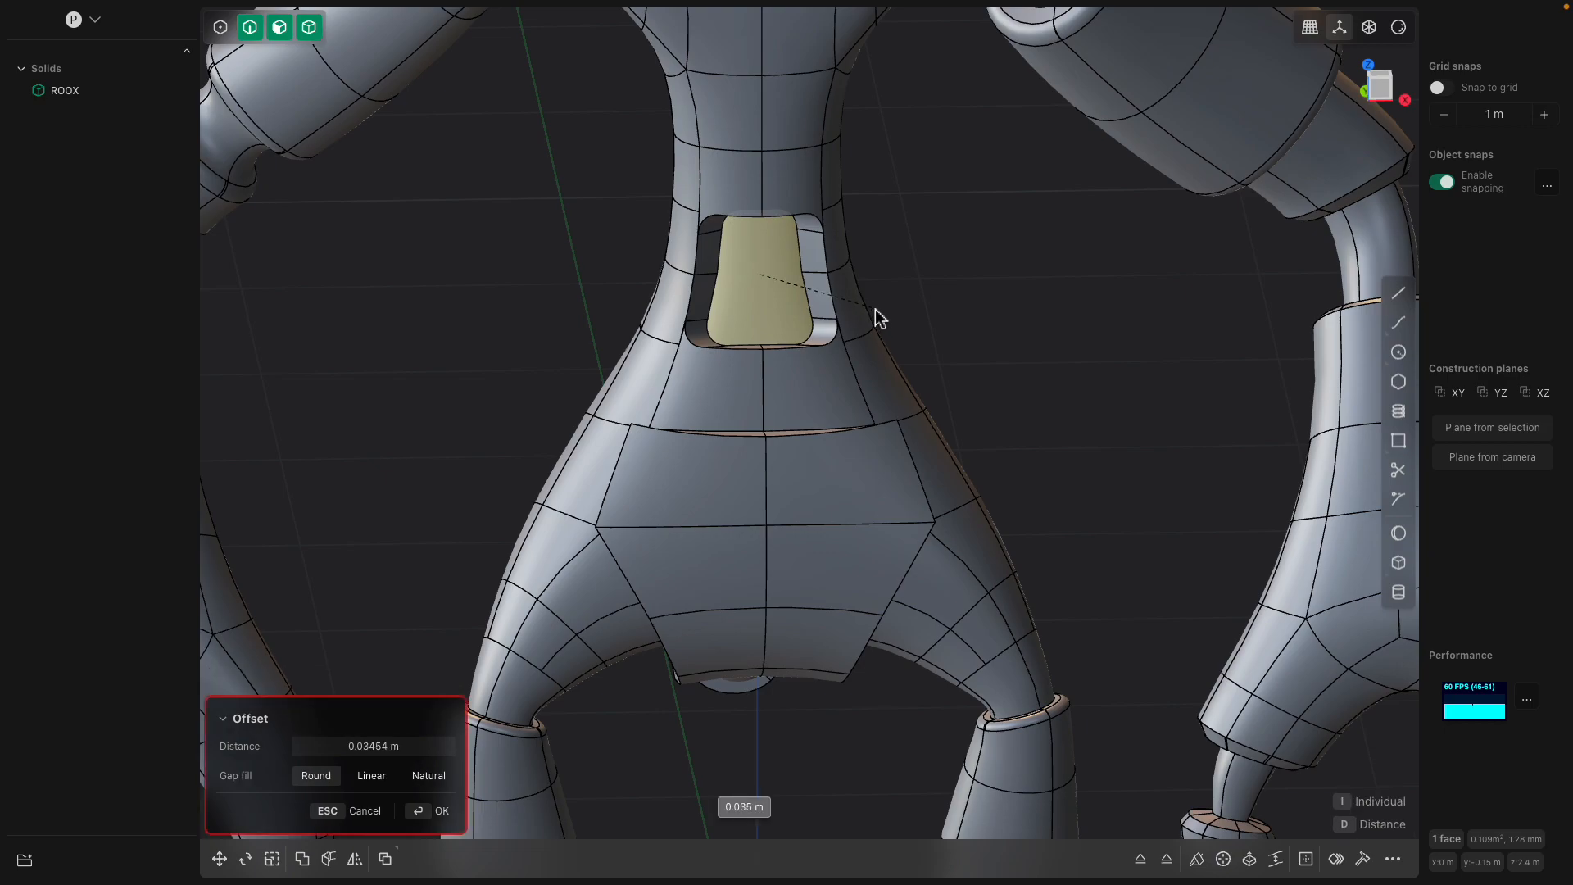
key("Escape")
- Delete the inner panel face of the front waist recess and patch the open edge loop with a new face
middle_click_drag(803, 268, 837, 375, "shift")
scroll(804, 393, "up", 2)
left_click(800, 386)
key("Escape")
key("Delete")
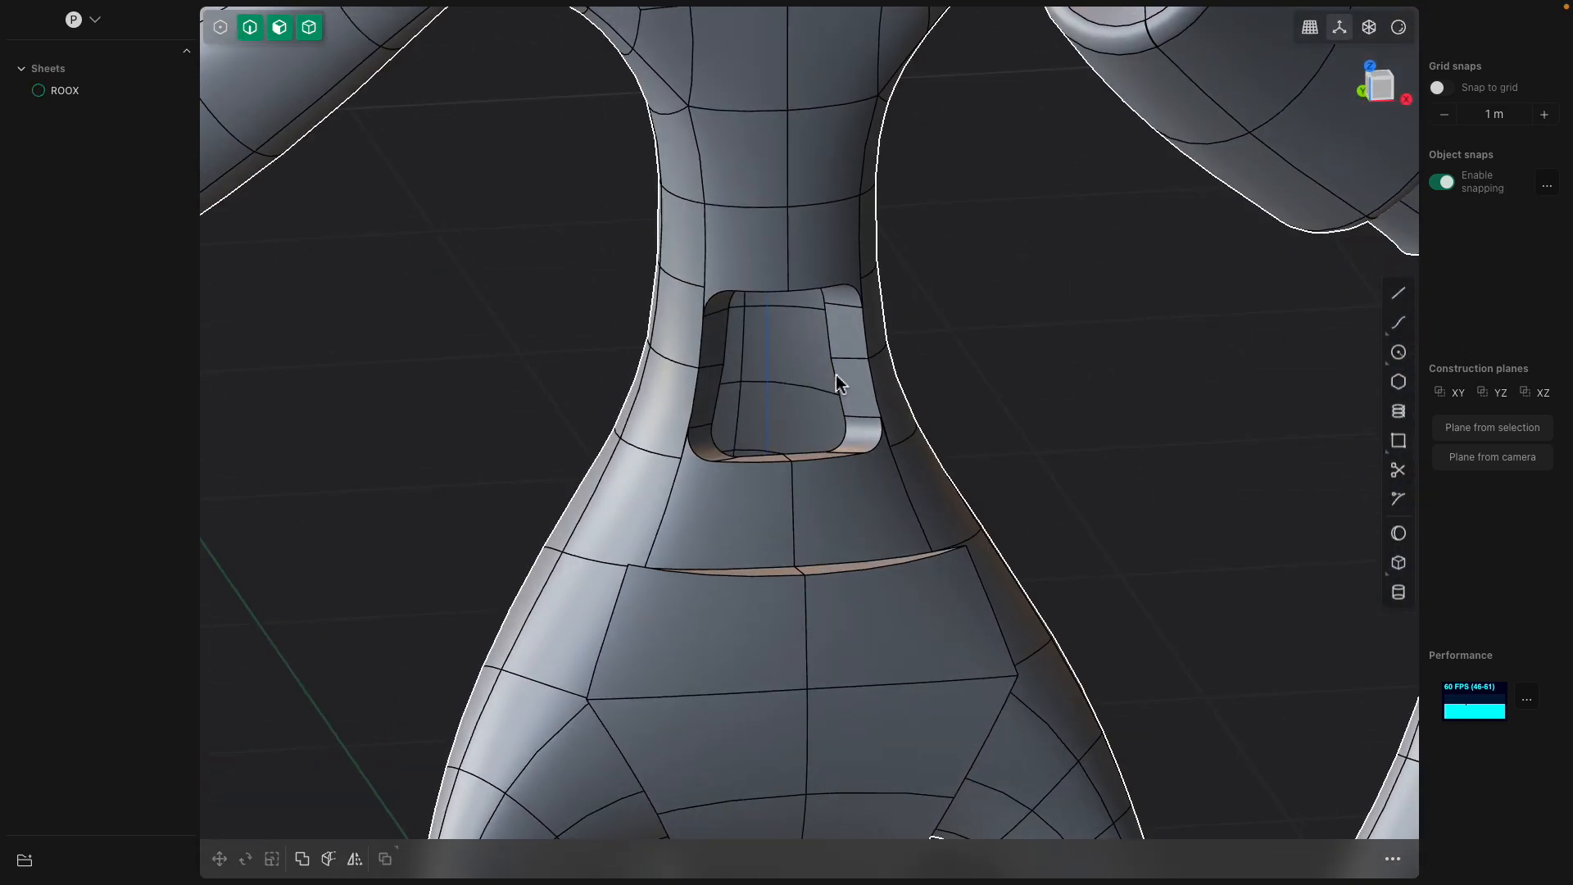
left_click(837, 375, "alt")
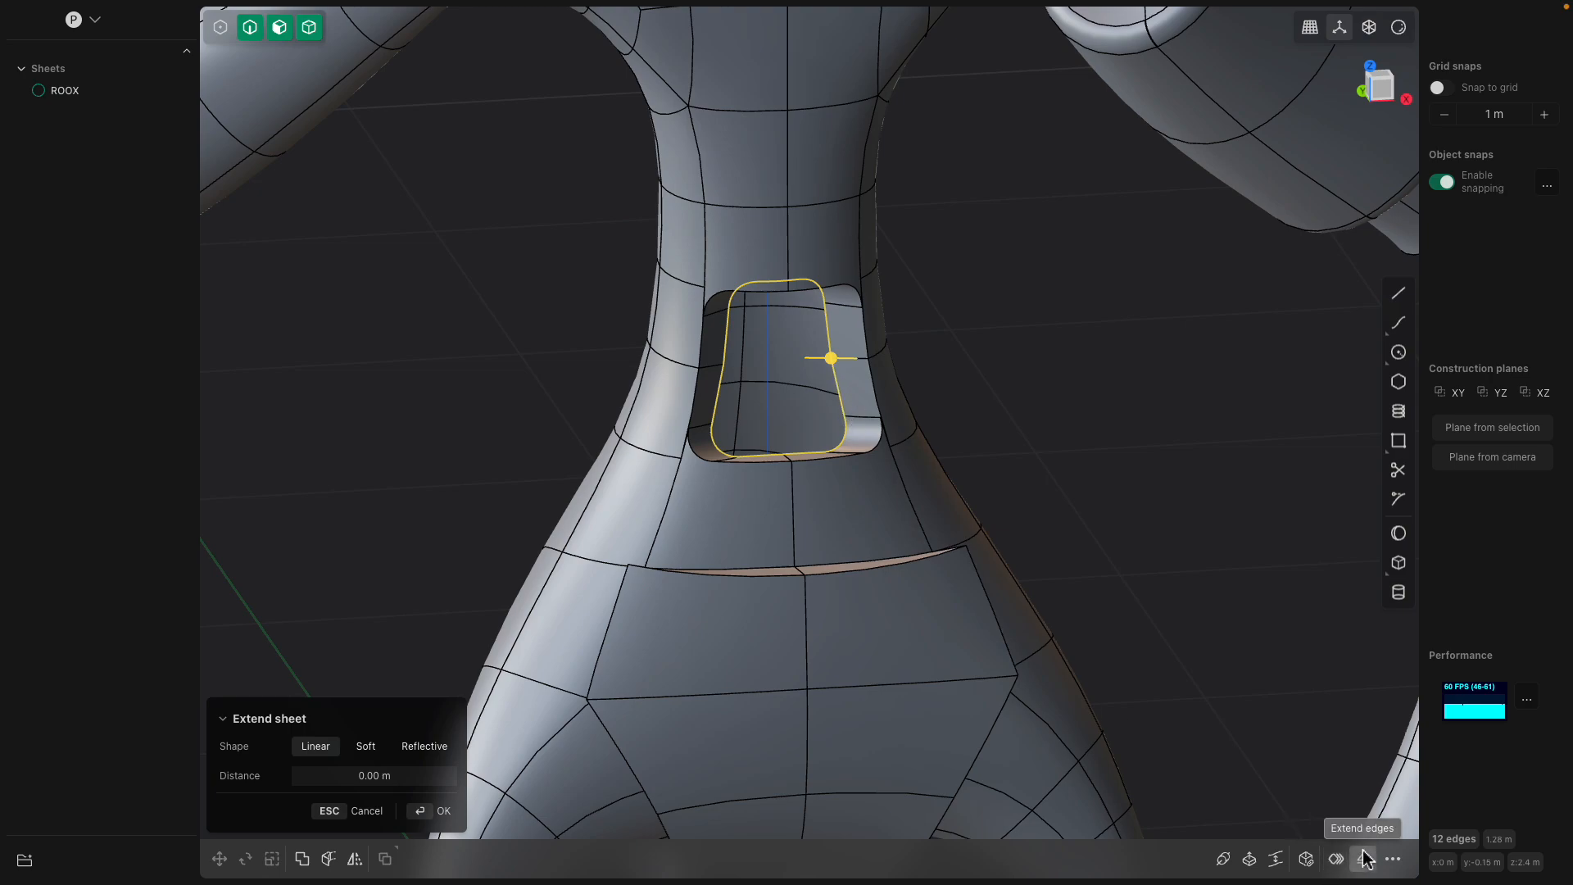
left_click(1305, 859)
middle_click_drag(967, 593, 988, 608)
key("Return")
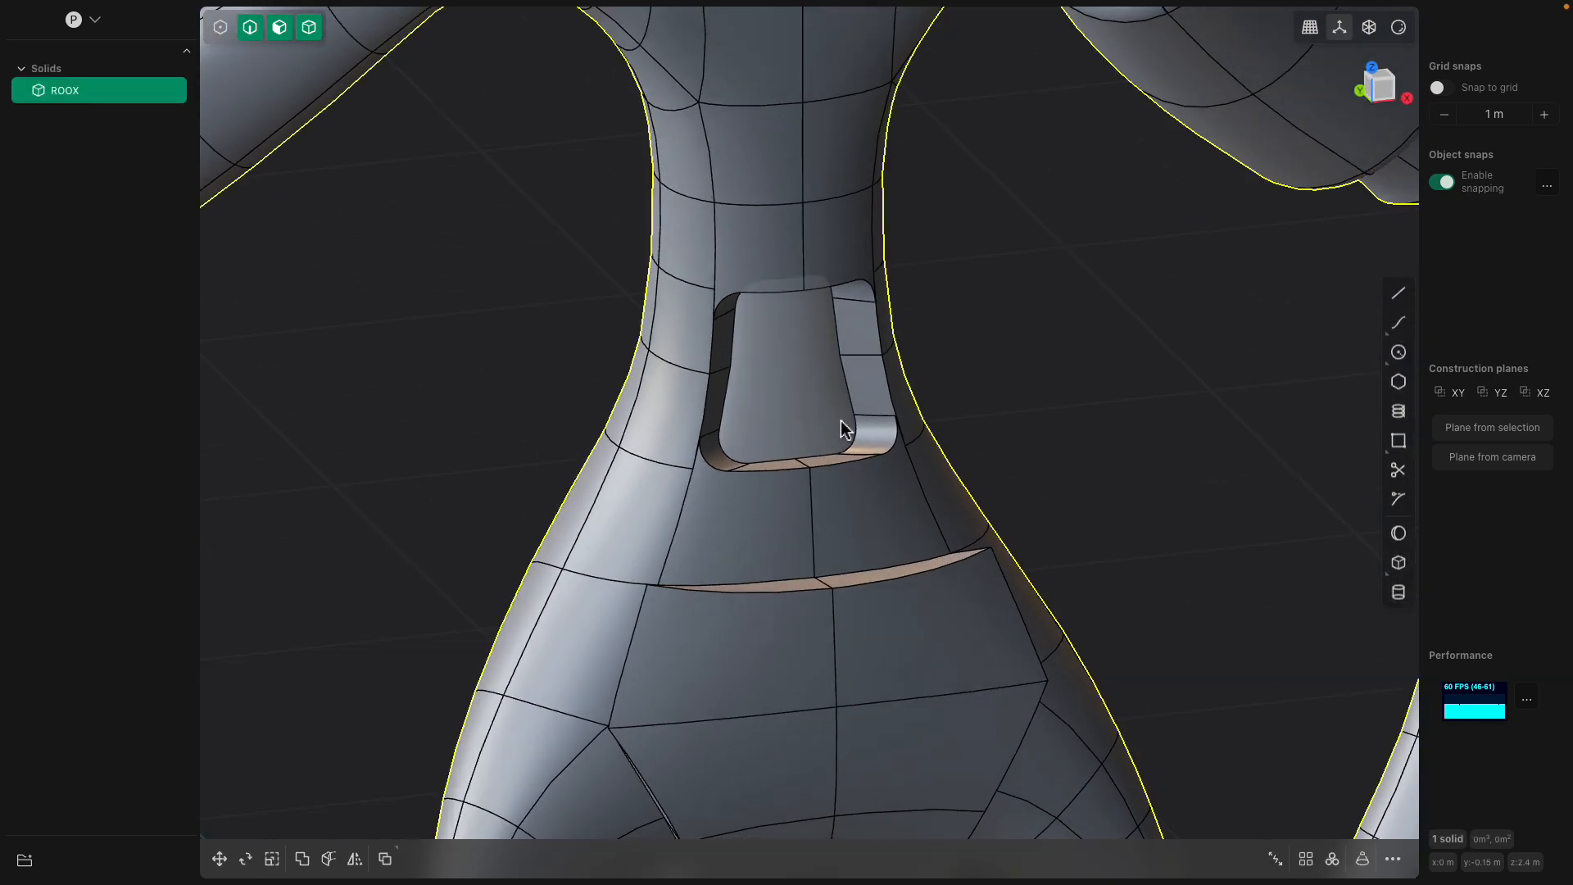
- Try to offset the outline of the patched panel in the waist recess
left_click(842, 425)
key("o")
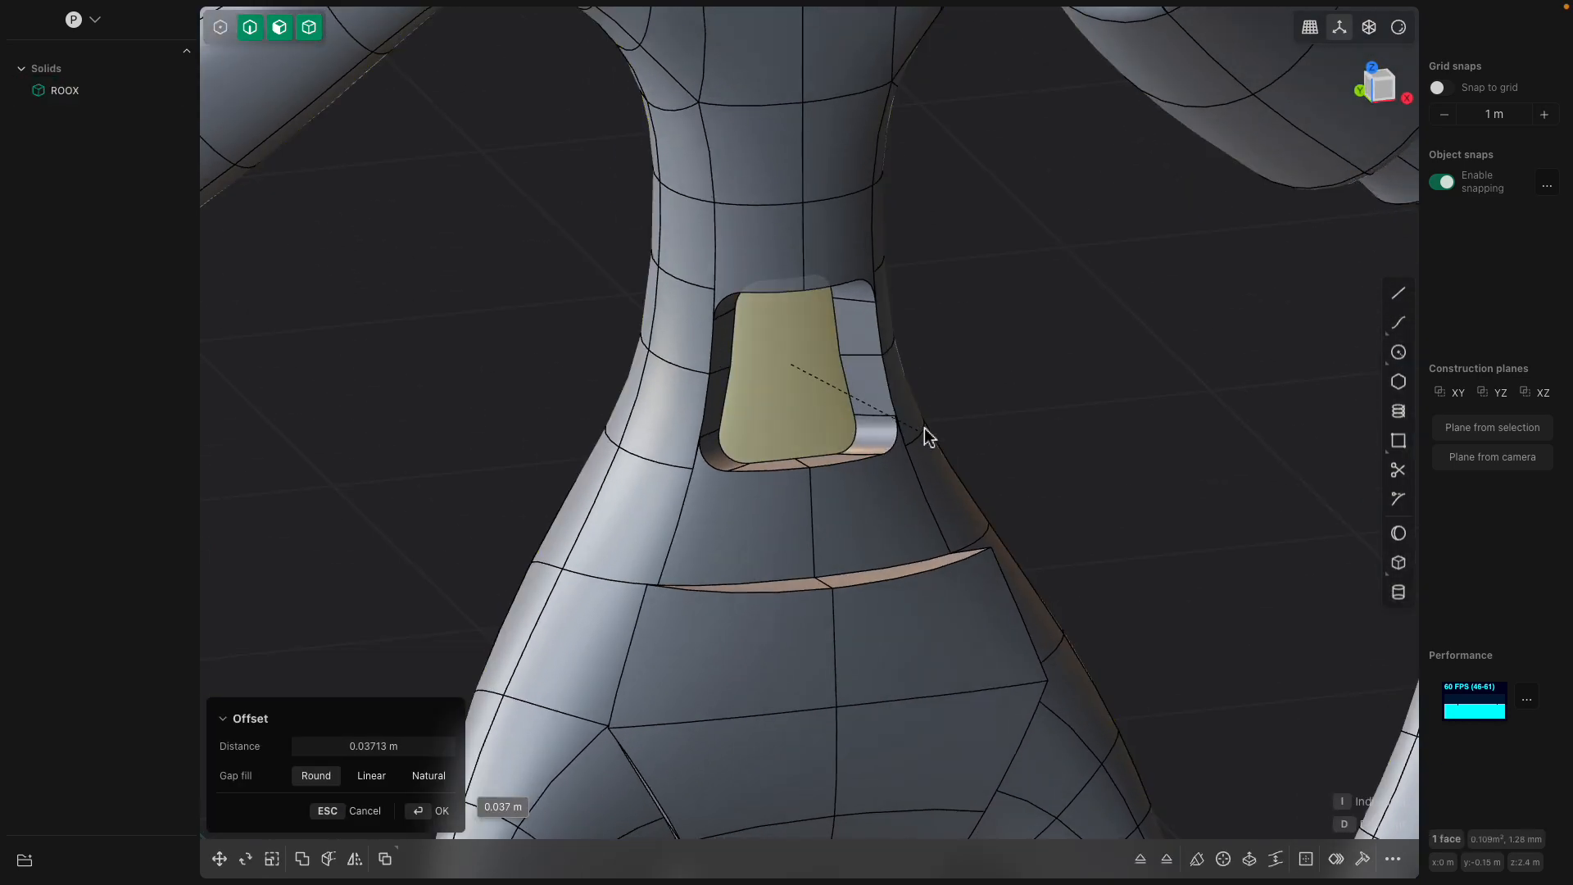
key("Escape")
- Offset the patched waist panel outward by about 0.014 m and fillet its outline by about 0.048 m
middle_click_drag(799, 379, 847, 381)
left_click(847, 382)
mouse_move(886, 391)
left_mouse_down()
mouse_move(867, 393)
mouse_move(893, 398)
left_mouse_up()
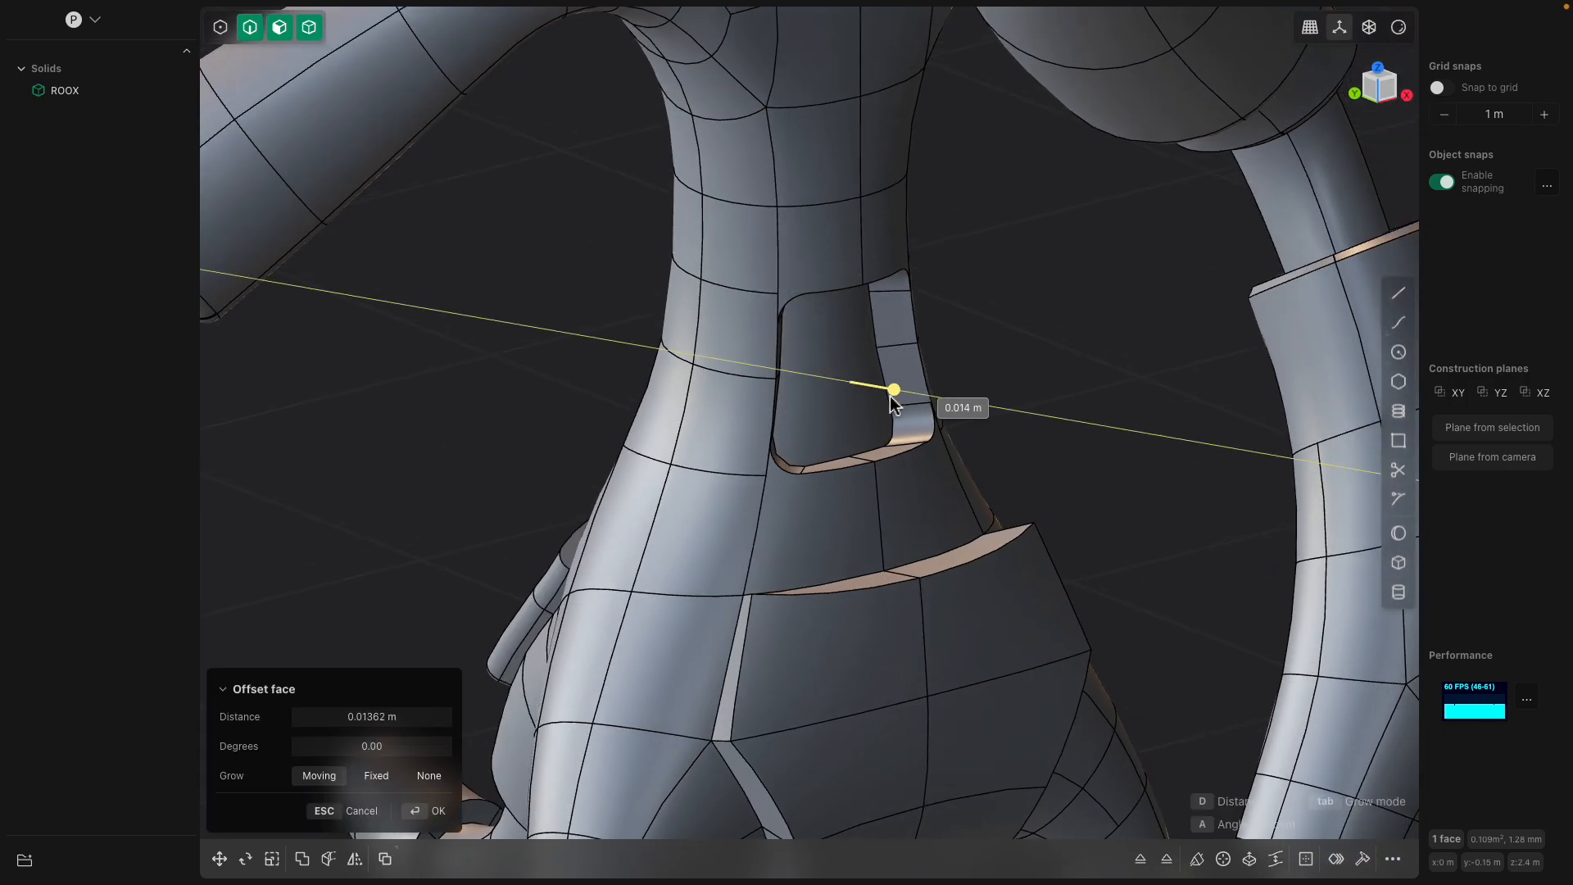
middle_click_drag(893, 402, 779, 298)
key("Return")
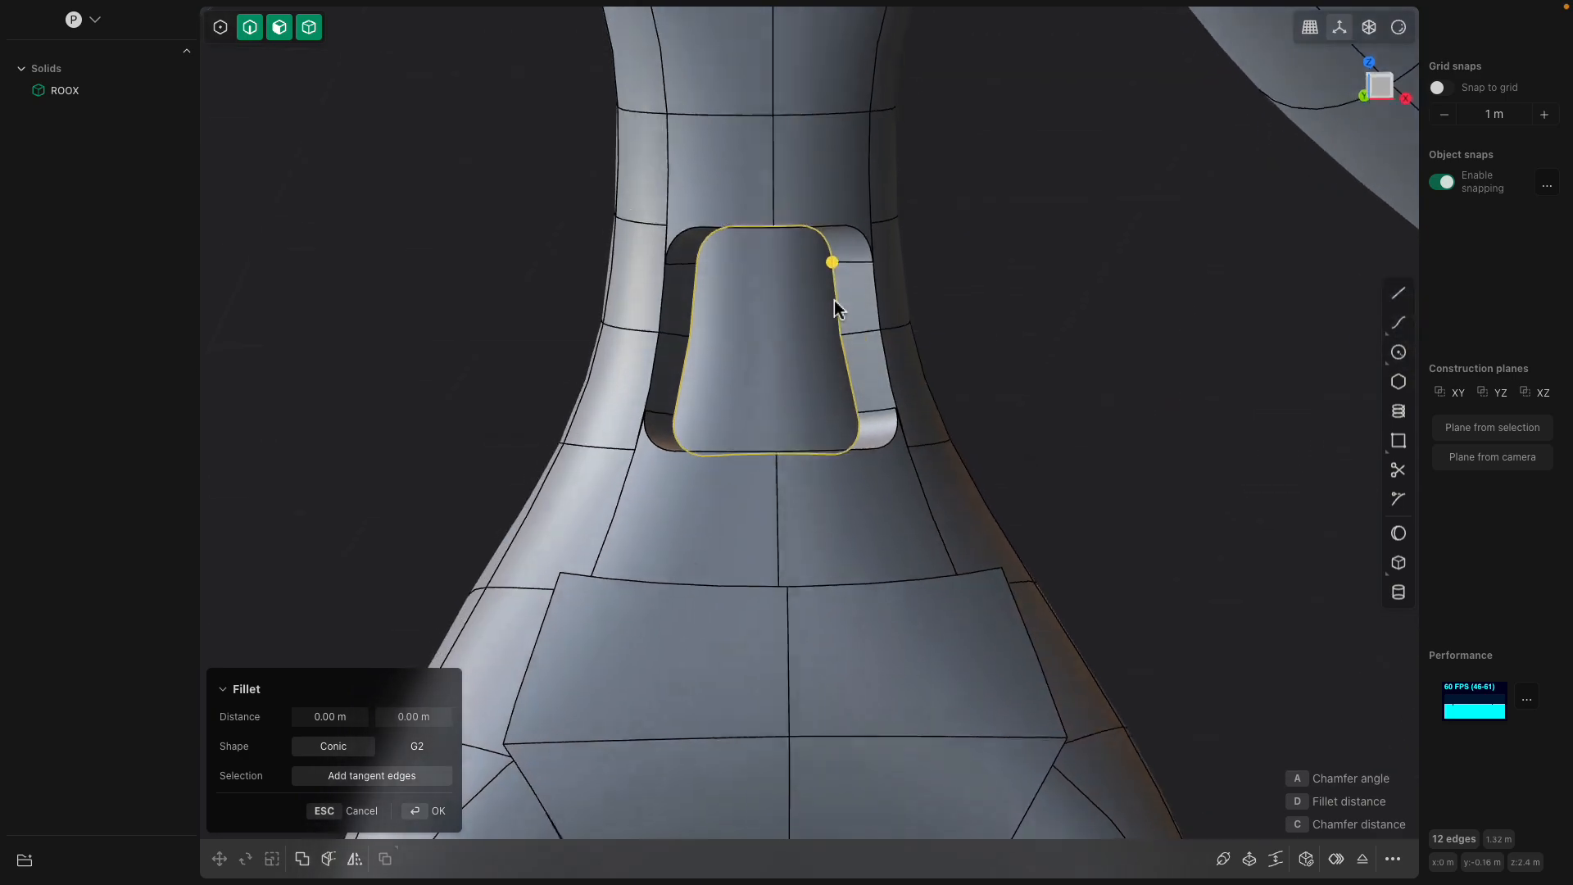
left_click_drag(832, 260, 841, 269)
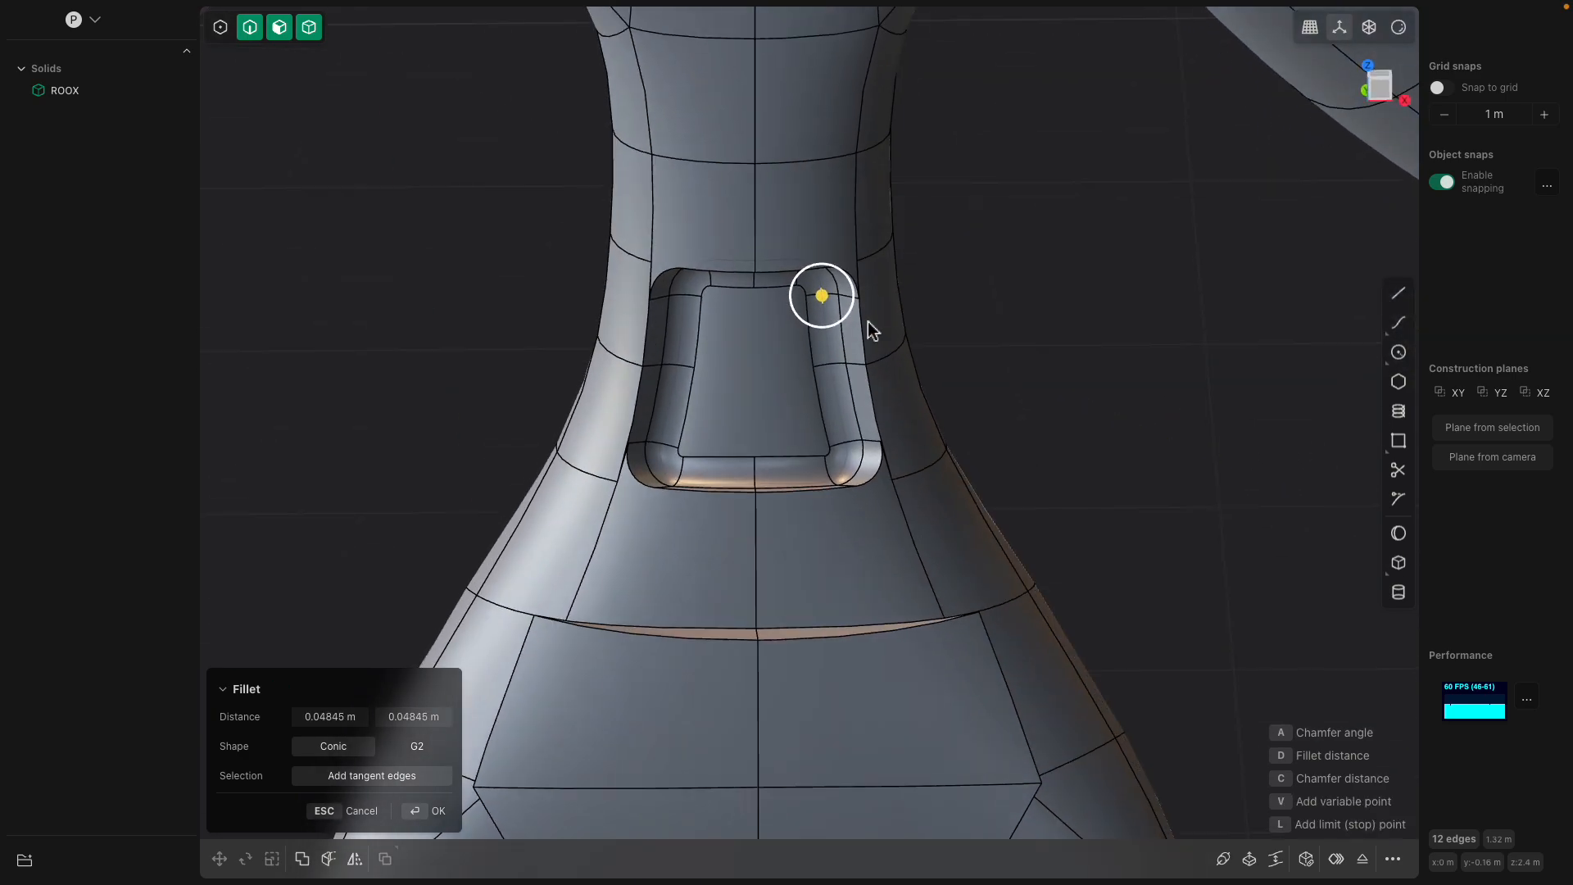
key("Return")
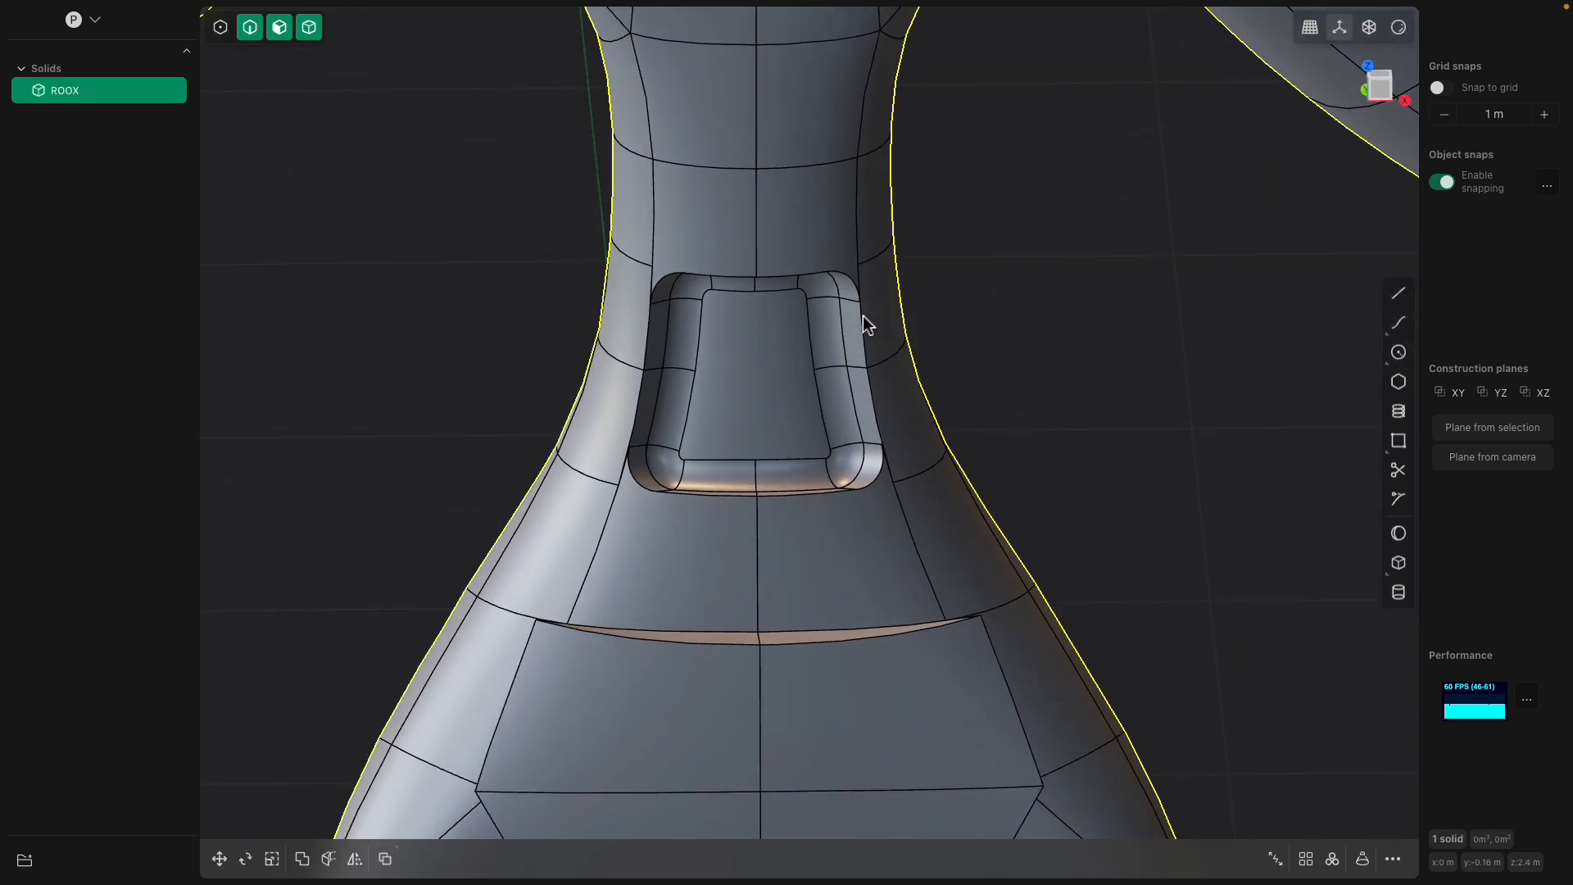
- Try to fillet the outer rim edges of the front waist recess
left_click(863, 316)
key("f")
double_click(816, 274)
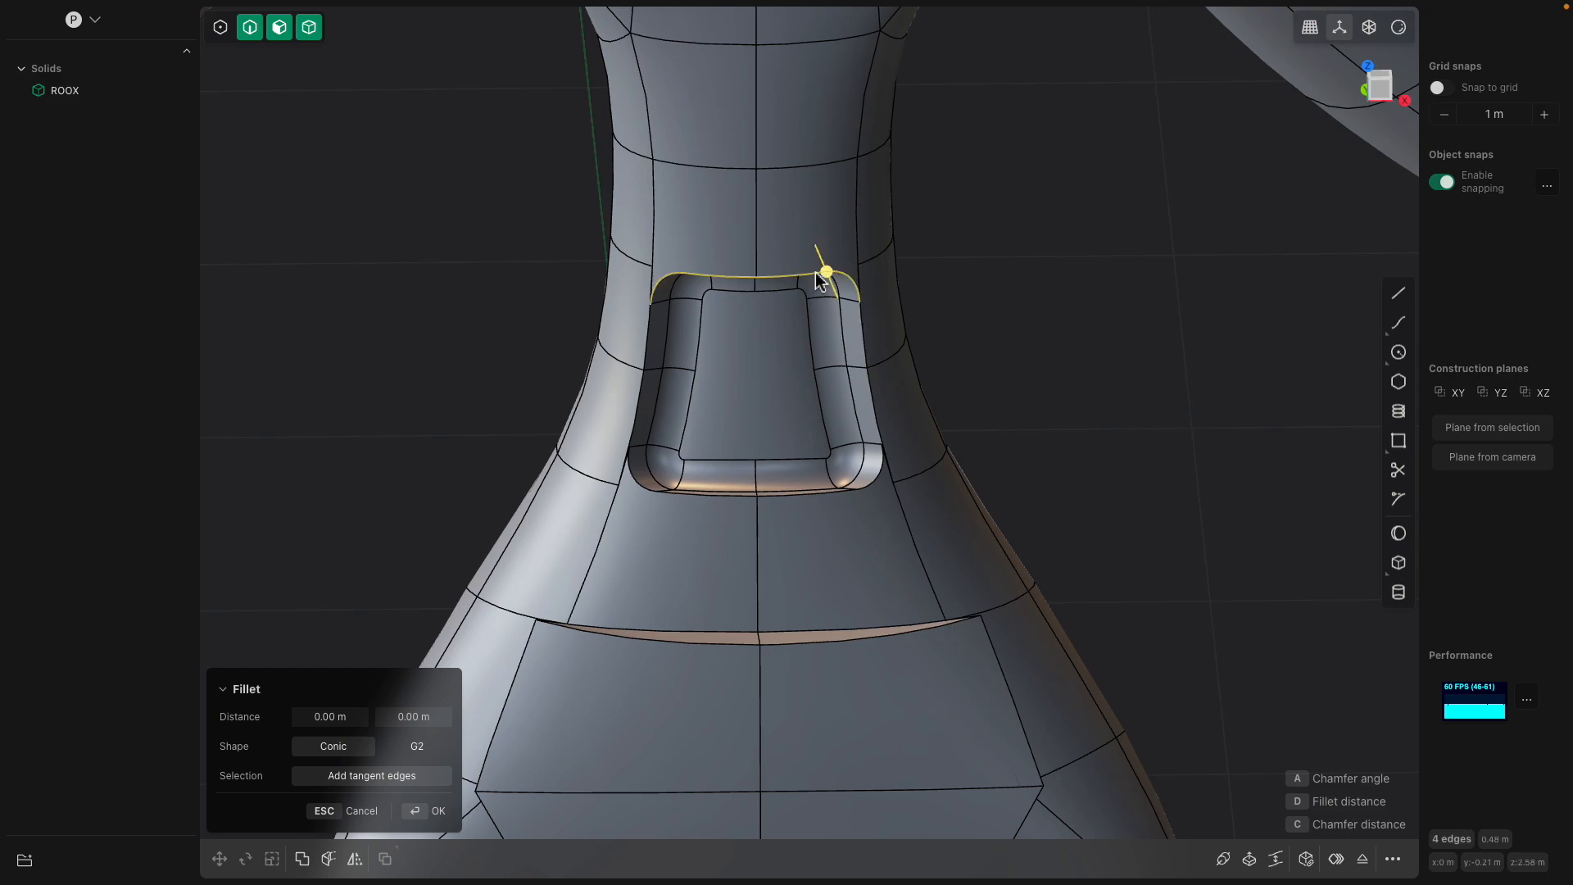
middle_click_drag(816, 273, 797, 278)
left_click(837, 347)
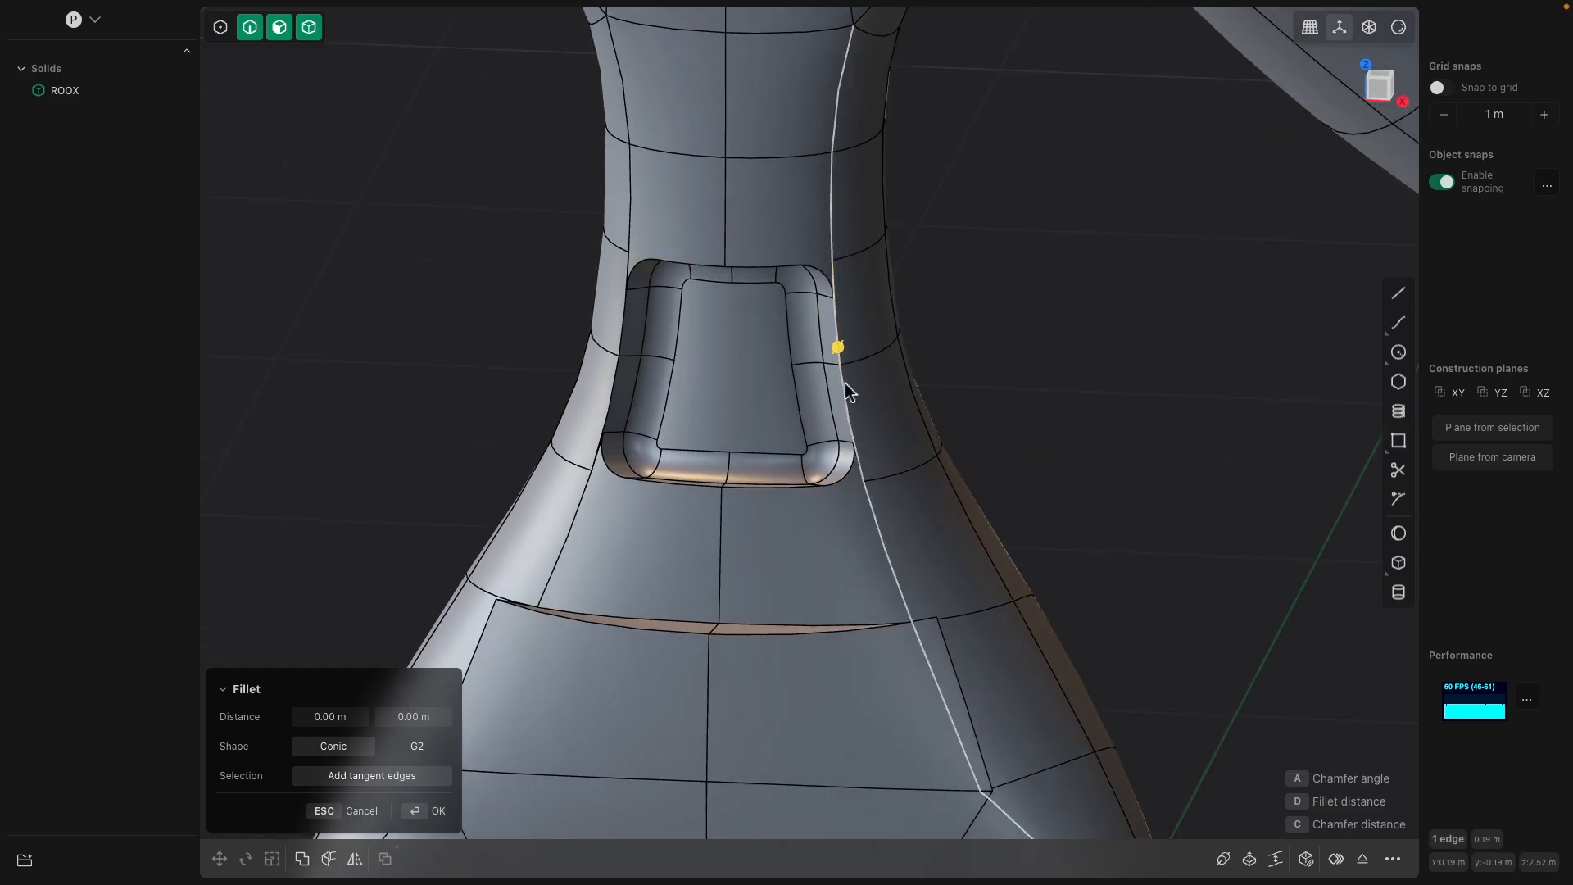
double_click(845, 385)
- Offset the front pelvis faces outward into a raised plate below the waist line
scroll(783, 411, "down", 3)
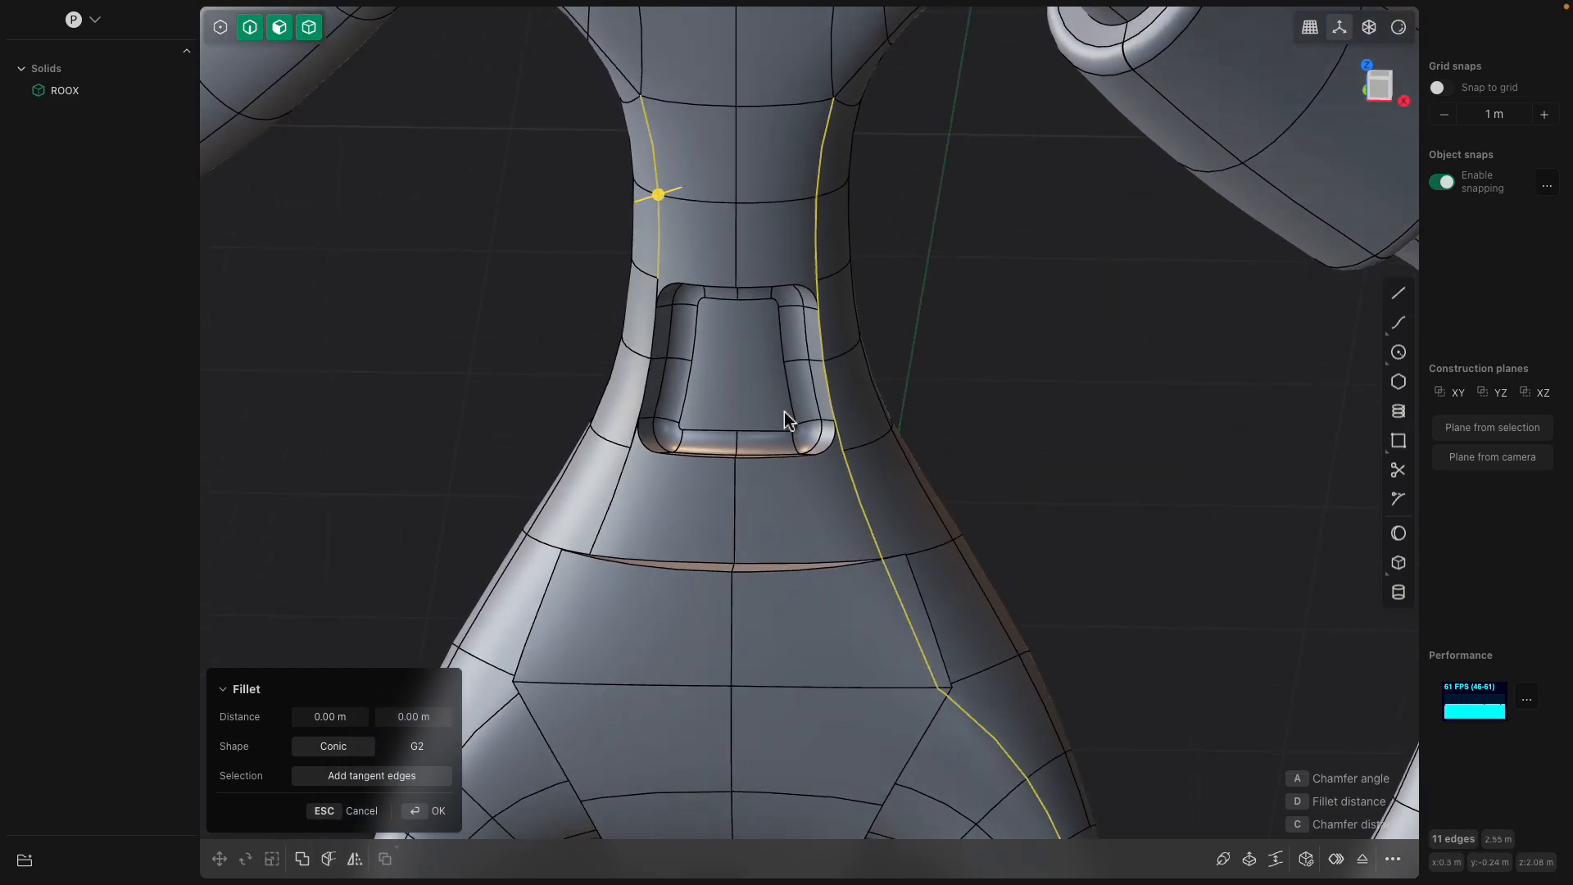
left_click(772, 516)
scroll(776, 579, "down", 2)
left_click(778, 576)
middle_click_drag(787, 578, 785, 598)
left_click(739, 585)
left_click_drag(774, 598, 793, 610)
middle_click_drag(798, 620, 748, 702)
key("Return")
- Fillet the lower side edges of the raised pelvis plate by about 0.005 m
left_click(777, 580)
left_click(795, 632)
left_click(774, 668)
left_click_drag(765, 702, 767, 709)
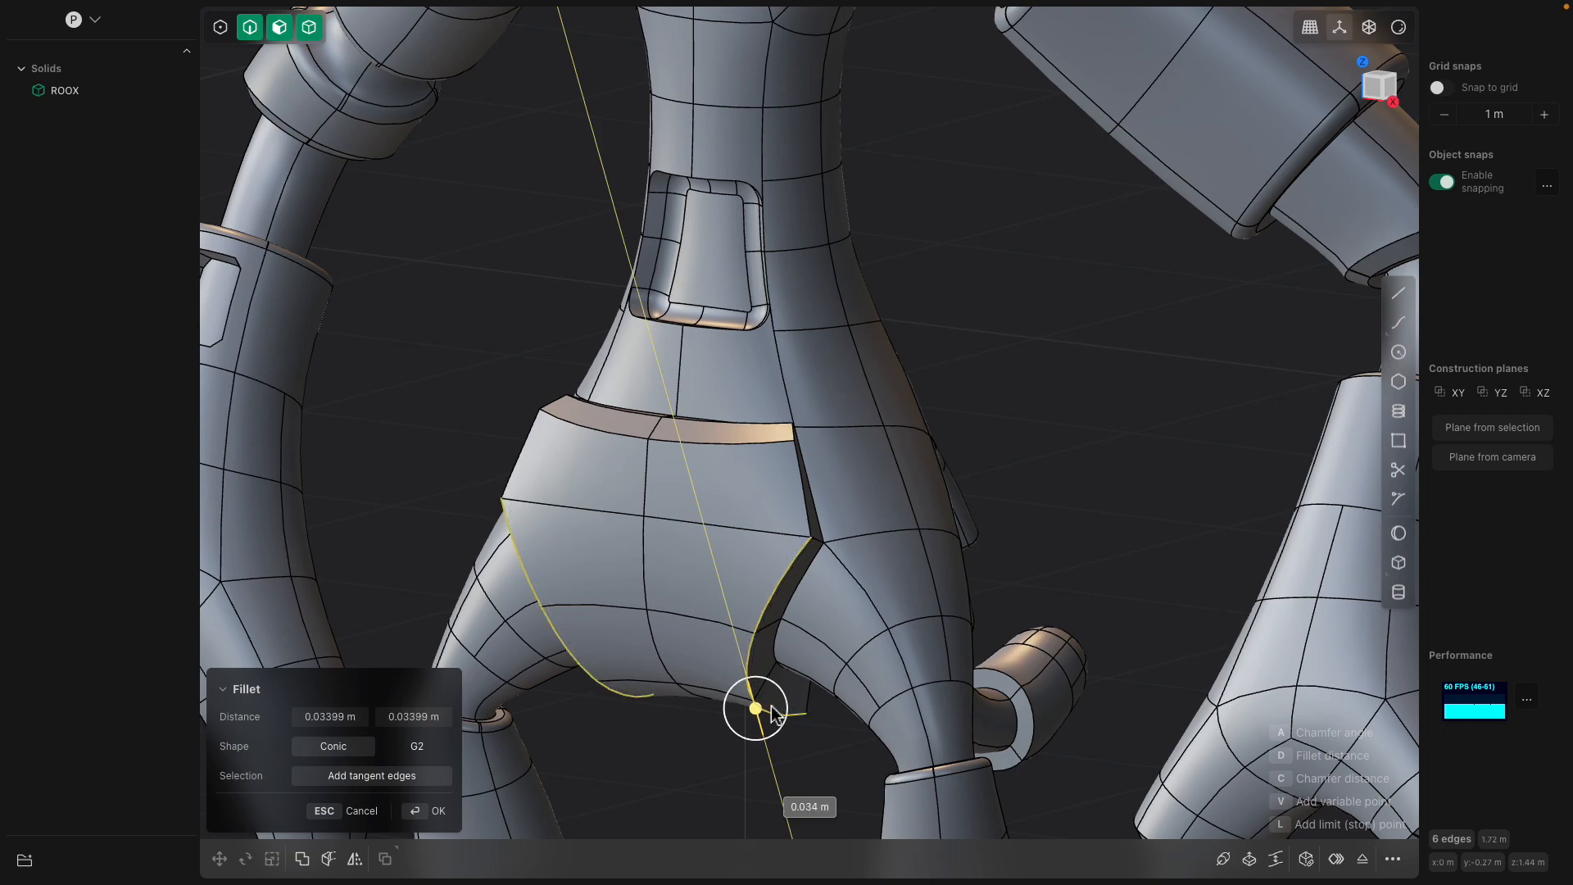
left_click_drag(771, 701, 769, 694)
scroll(770, 704, "down", 5)
middle_click_drag(901, 369, 852, 355)
scroll(816, 209, "up", 2)
scroll(816, 210, "down", 5)
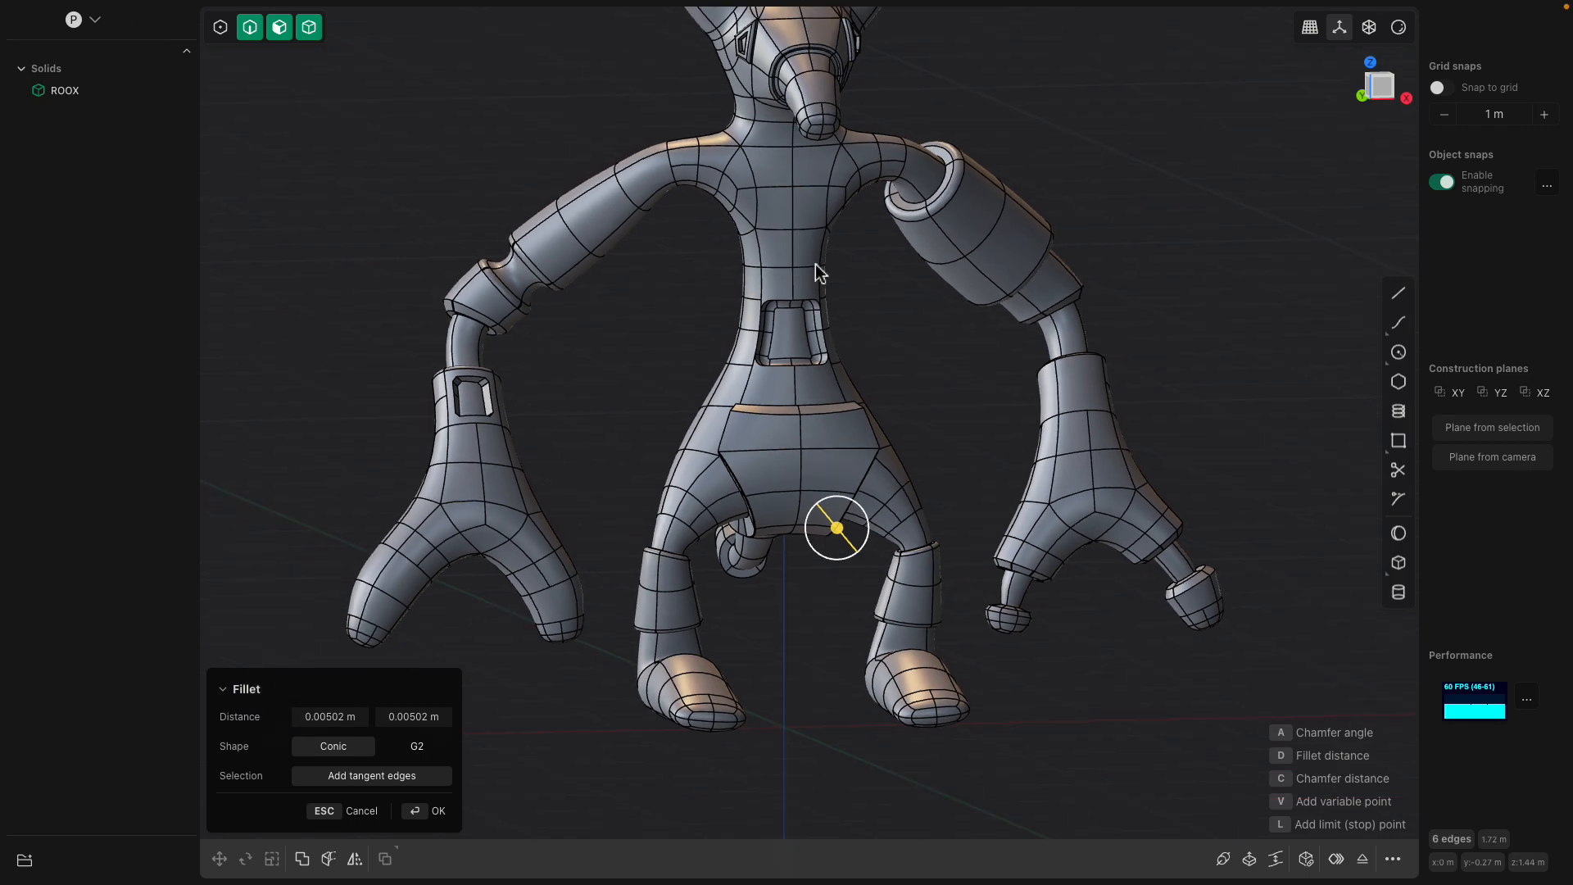
scroll(713, 238, "up", 3)
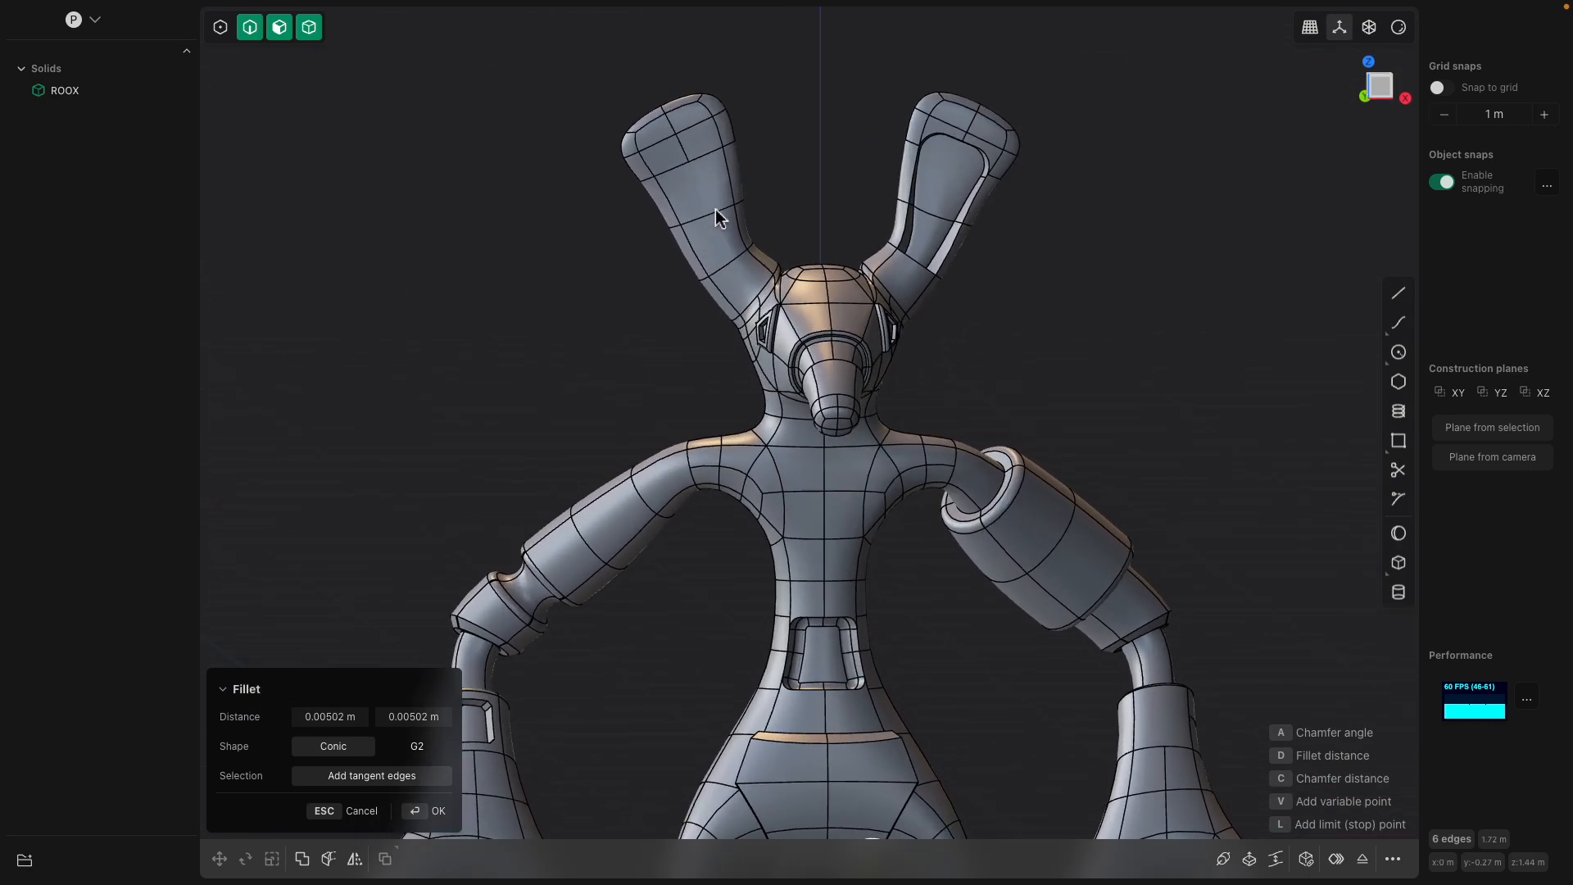
key("Return")
- Offset the two front faces of the plain ear inward by about 0.083 m
left_click(710, 202)
left_click(709, 198, "shift")
middle_click_drag(709, 198, 765, 243)
key("o")
left_click_drag(746, 220, 739, 226)
scroll(676, 303, "up", 6)
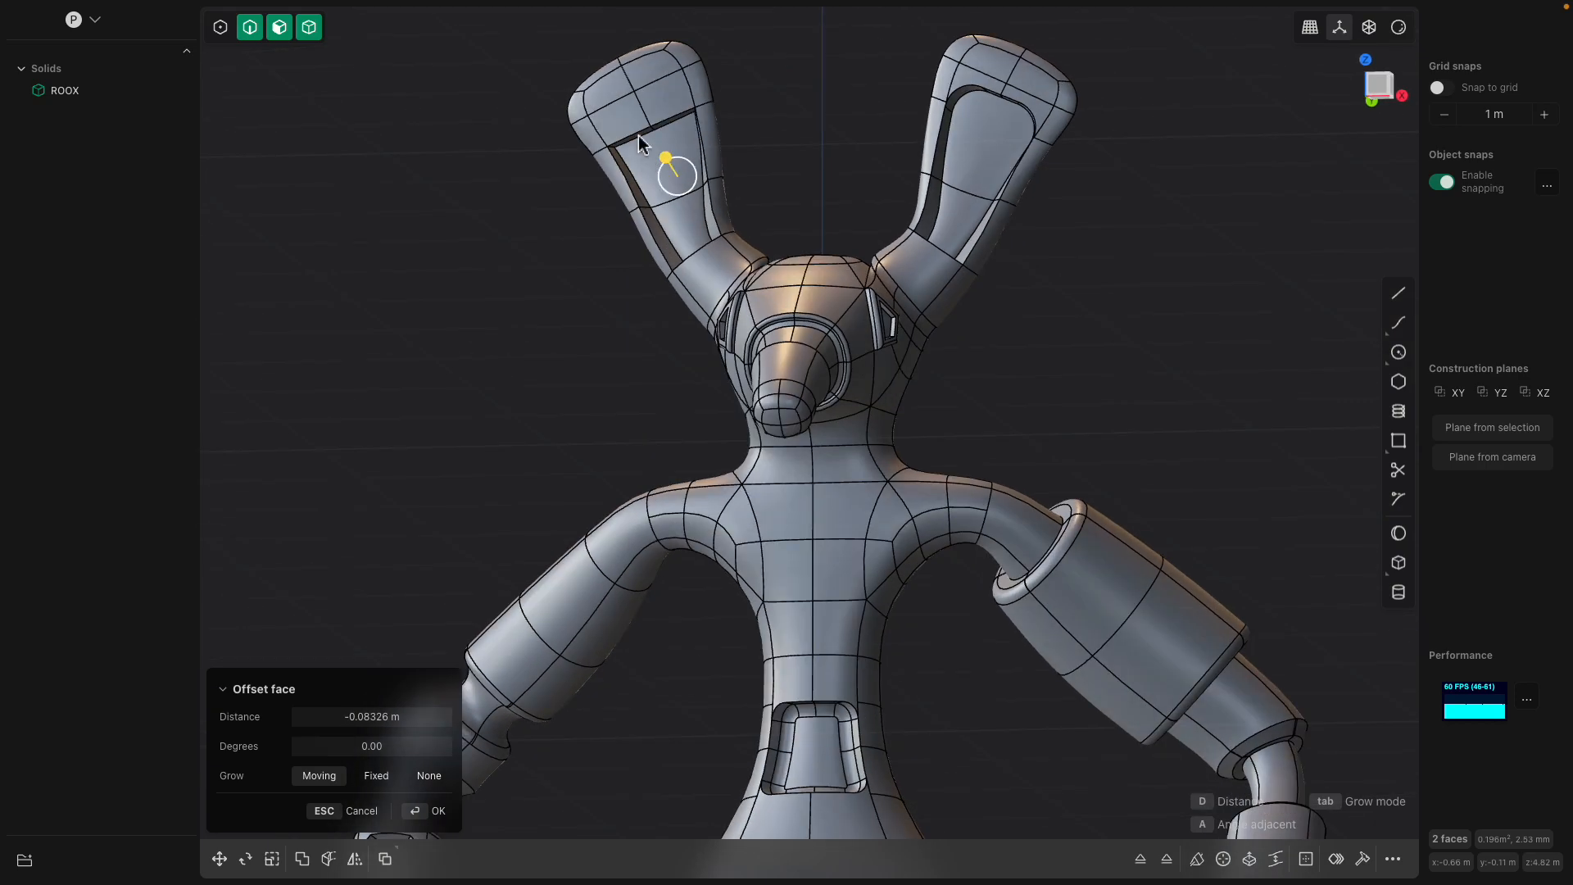
key("Return")
- Offset two adjacent faces at the new ear recess
middle_click_drag(680, 293, 718, 295)
left_click(726, 292)
left_click(681, 317, "shift")
left_click_drag(705, 358, 698, 320)
middle_click_drag(698, 320, 636, 291)
key("Return")
- Fillet the two upper corner edges of the new ear recess
left_click(627, 293)
key("f")
left_click_drag(628, 292, 647, 303)
middle_click_drag(648, 304, 818, 228)
key("Escape")
left_click(818, 228, "shift")
key("f")
left_click_drag(817, 227, 844, 253)
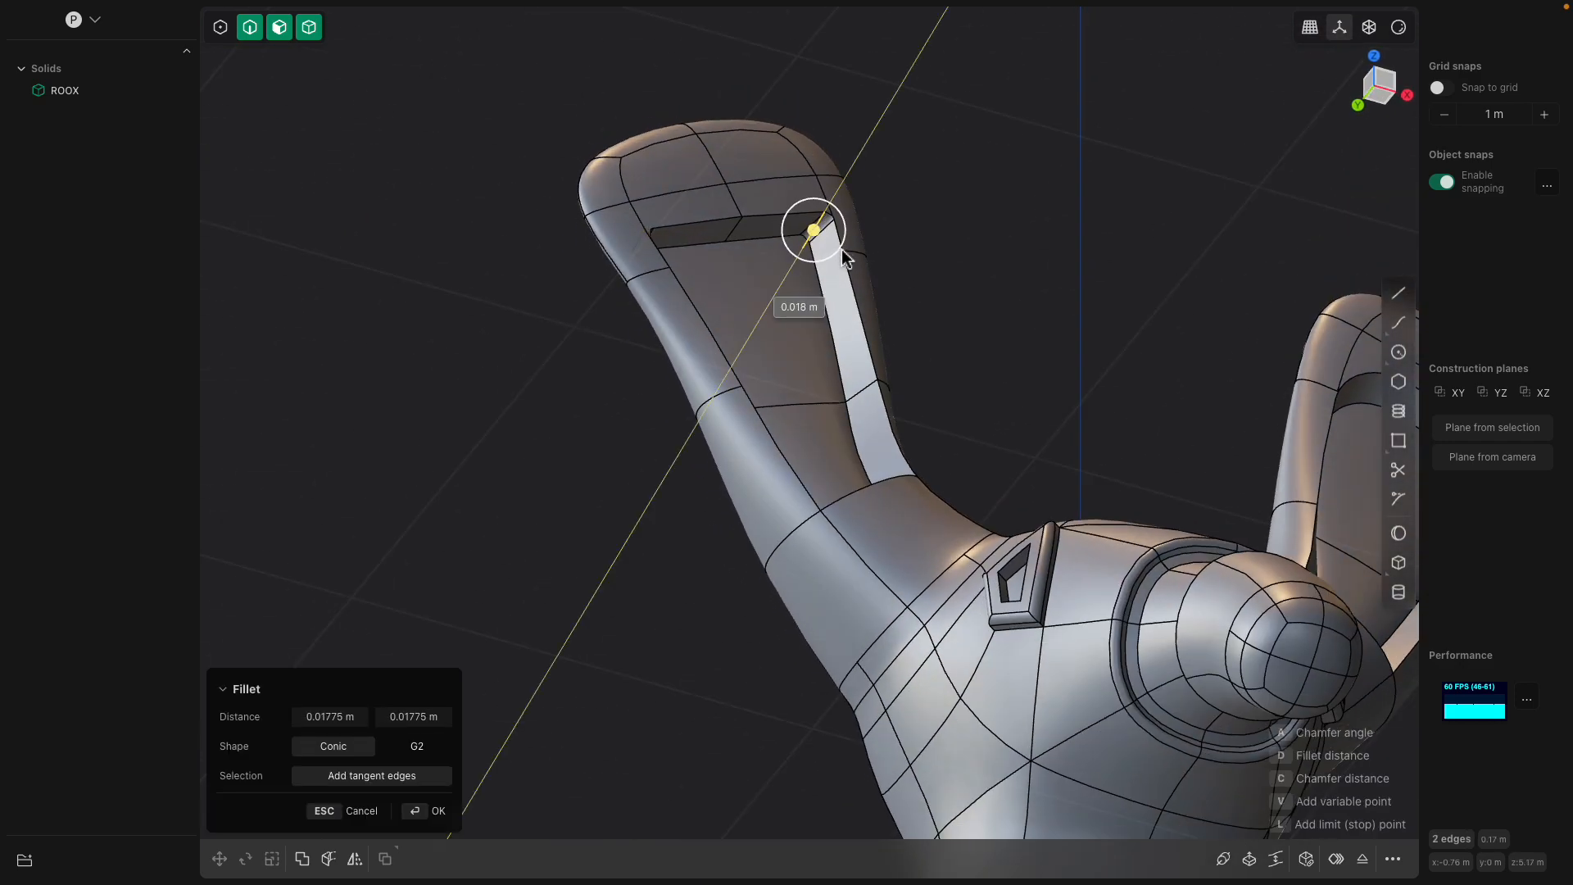
middle_click_drag(821, 257, 740, 223)
key("Return")
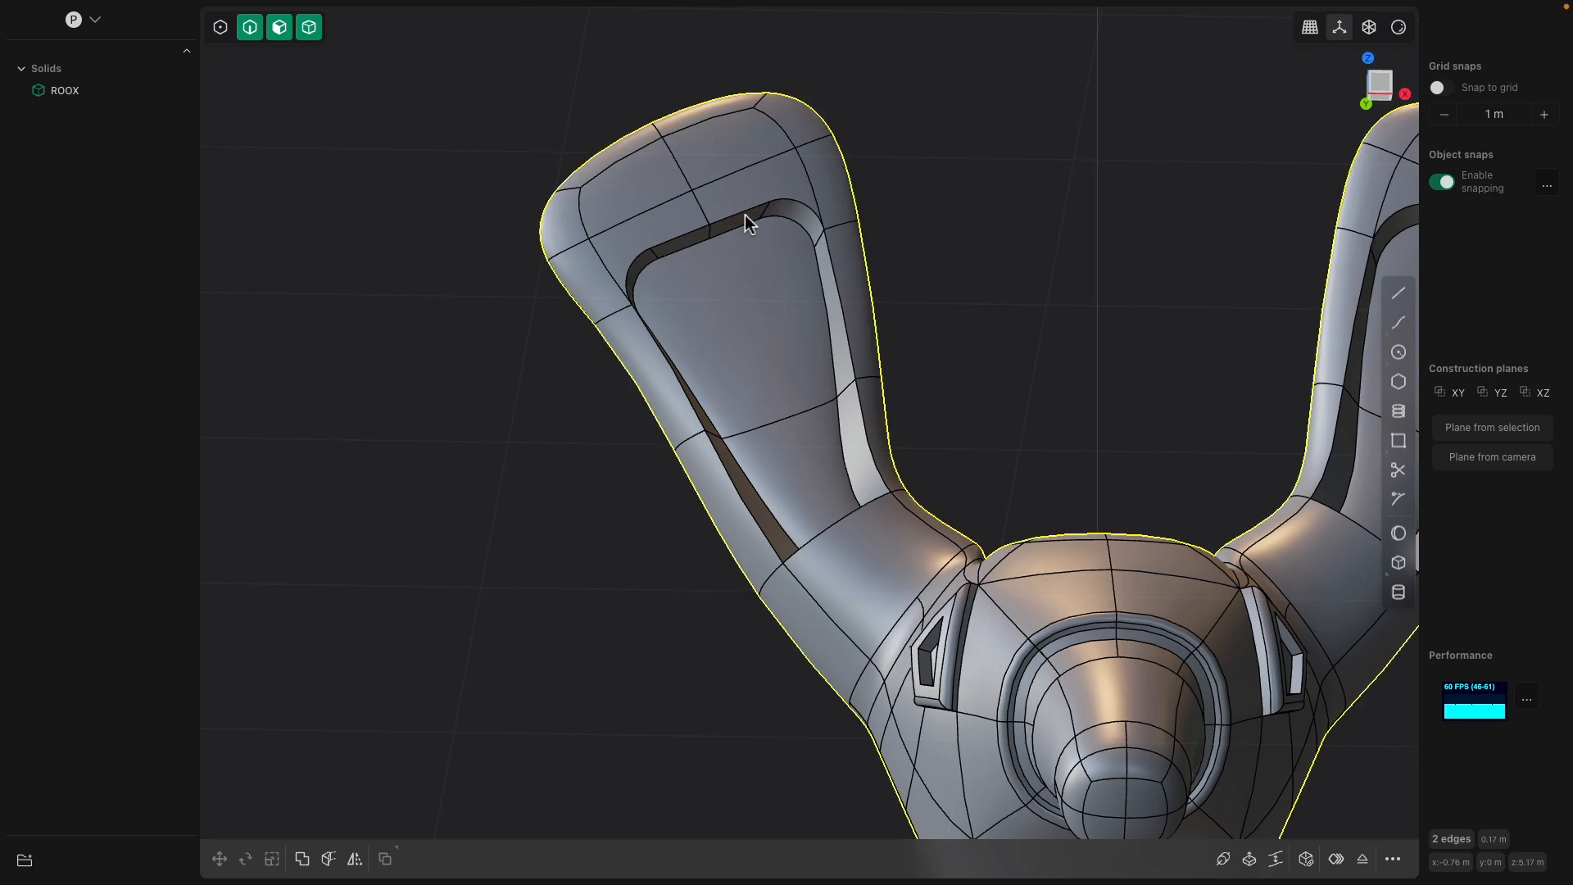
double_click(745, 214)
key("b")
middle_click_drag(860, 415, 863, 450)
left_click_drag(964, 574, 976, 498)
scroll(976, 498, "down", 2)
middle_click_drag(976, 498, 973, 526)
key("Escape")
- Offset the front face at the base of the newly recessed ear inward by about 0.041 m
left_click(927, 597)
key("o")
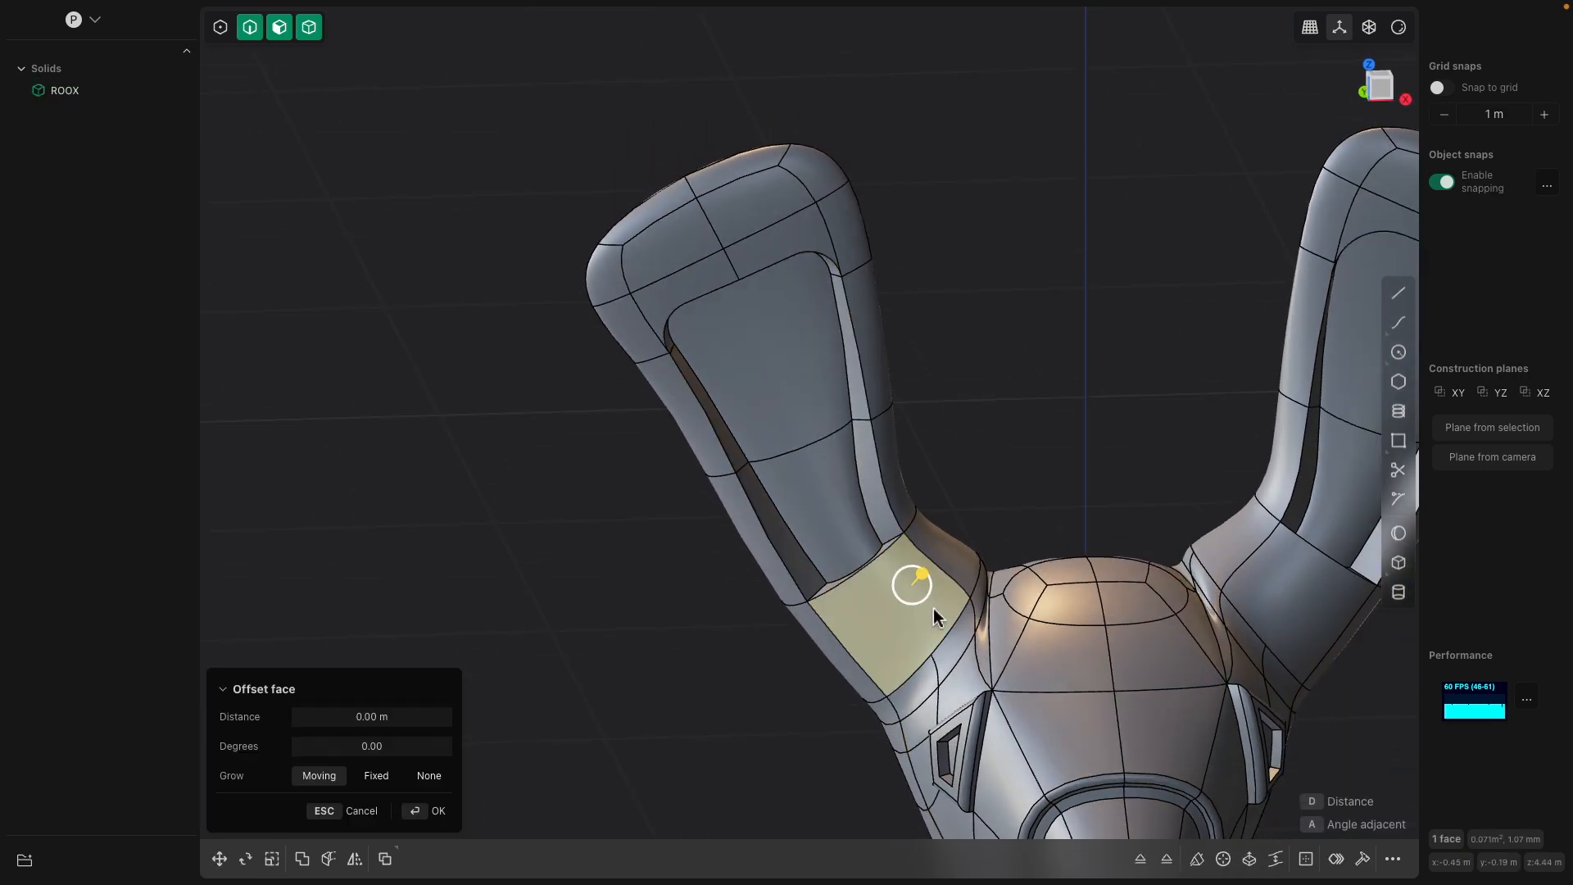
middle_click_drag(930, 614, 975, 651)
left_click_drag(846, 532, 832, 530)
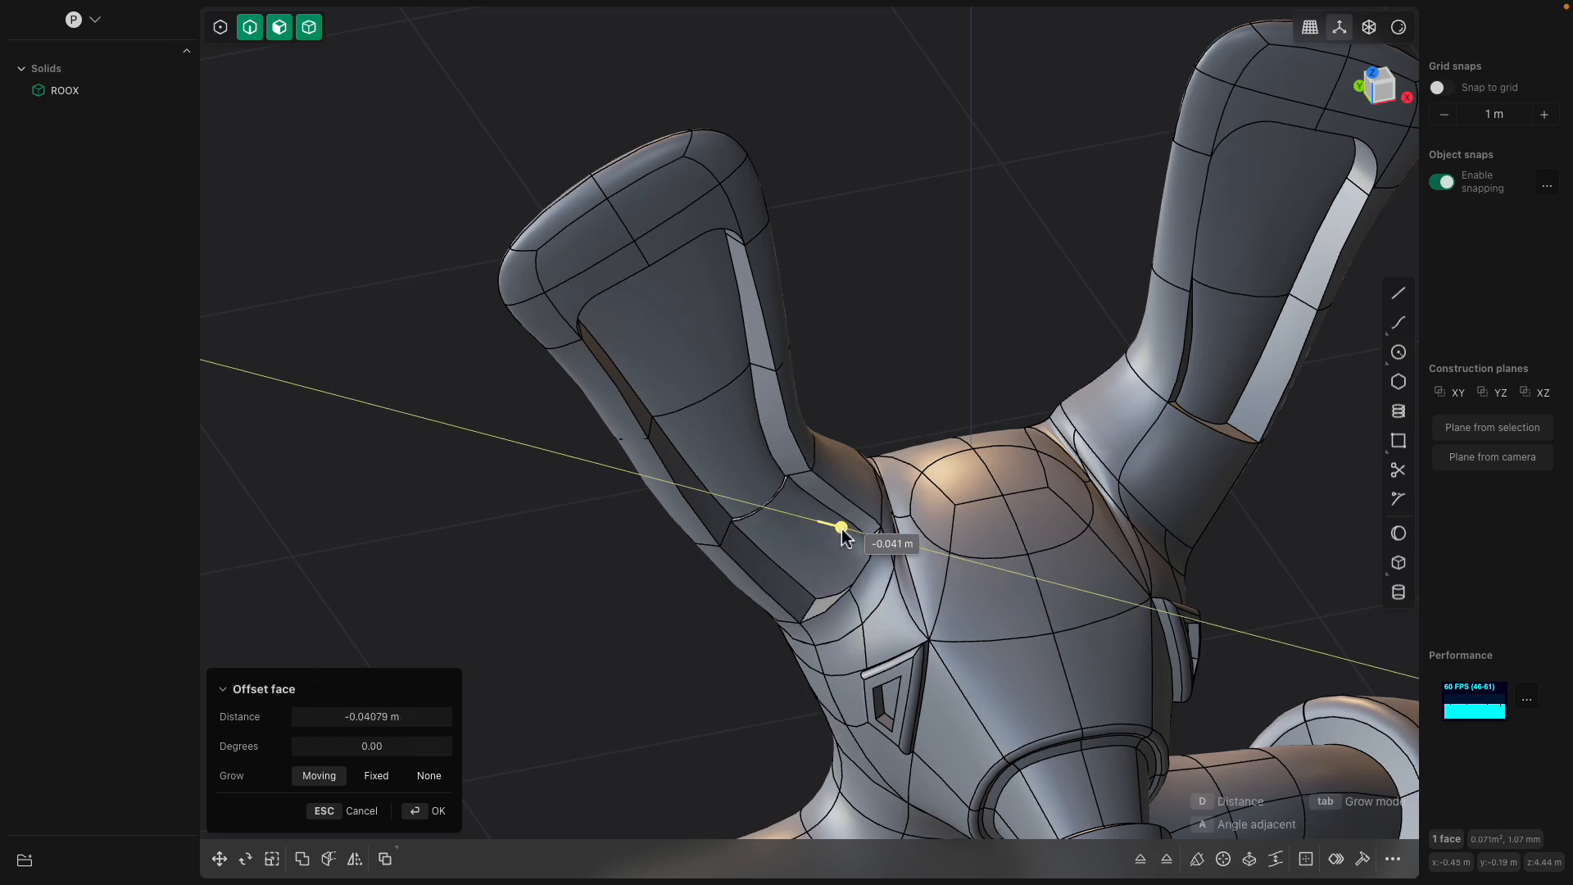
middle_click_drag(978, 495, 926, 513)
key("Return")
- Offset the matching front face at the base of the other ear inward
left_click(1204, 561)
key("o")
left_click_drag(1221, 577, 1223, 587)
middle_click_drag(1293, 585, 1087, 519)
key("Return")
- Try to raise the six faces on top of the head by offsetting and extruding them
scroll(1026, 503, "up", 1)
left_click(971, 498)
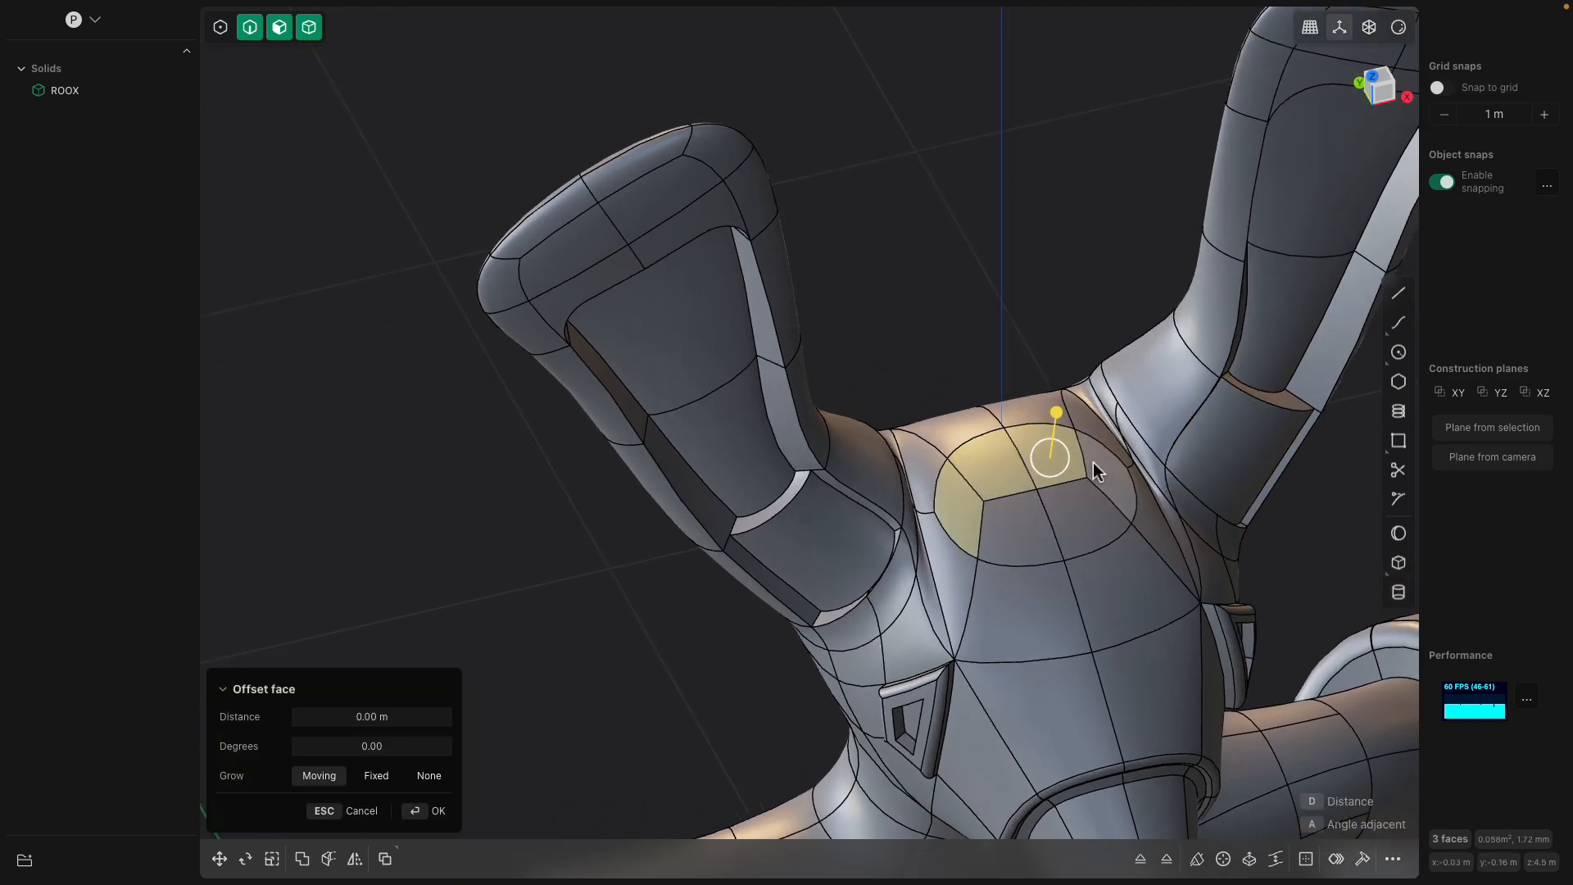
middle_click_drag(1029, 532, 1051, 446)
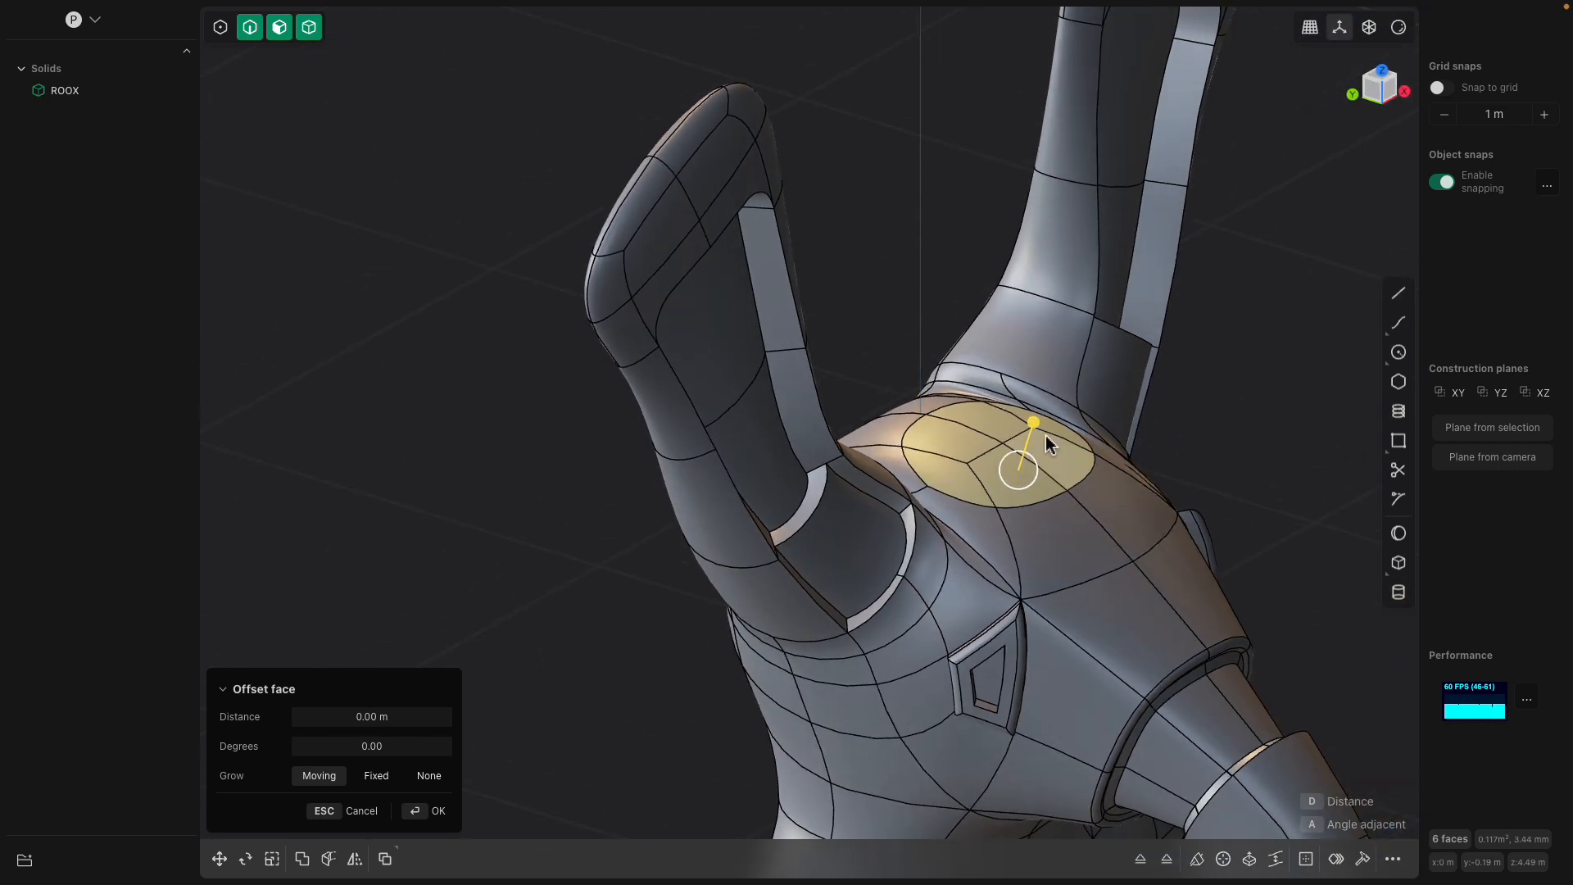
left_click_drag(1037, 427, 1035, 433)
middle_click_drag(1035, 433, 981, 492)
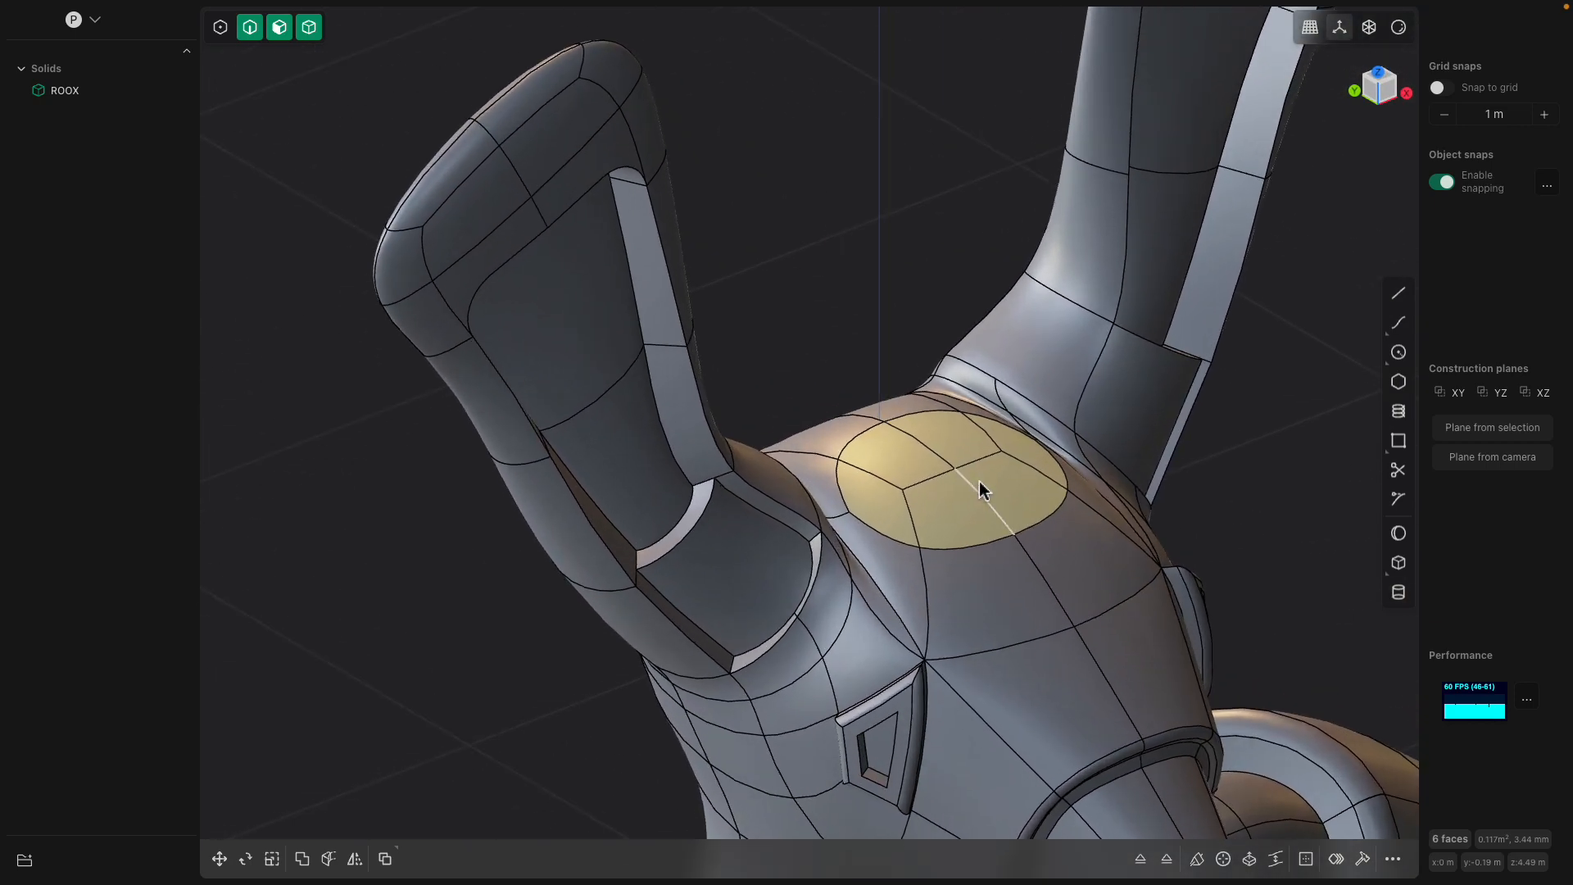
key("e")
left_click_drag(943, 469, 944, 444)
middle_click_drag(944, 445, 937, 403)
left_click_drag(928, 420, 928, 417)
right_click(1088, 431)
- Try to fillet the edge loop of the raised crown by about 0.043 m
middle_click_drag(1085, 431, 1039, 564)
left_click(1009, 536)
double_click(1055, 545)
left_click_drag(989, 564, 998, 566)
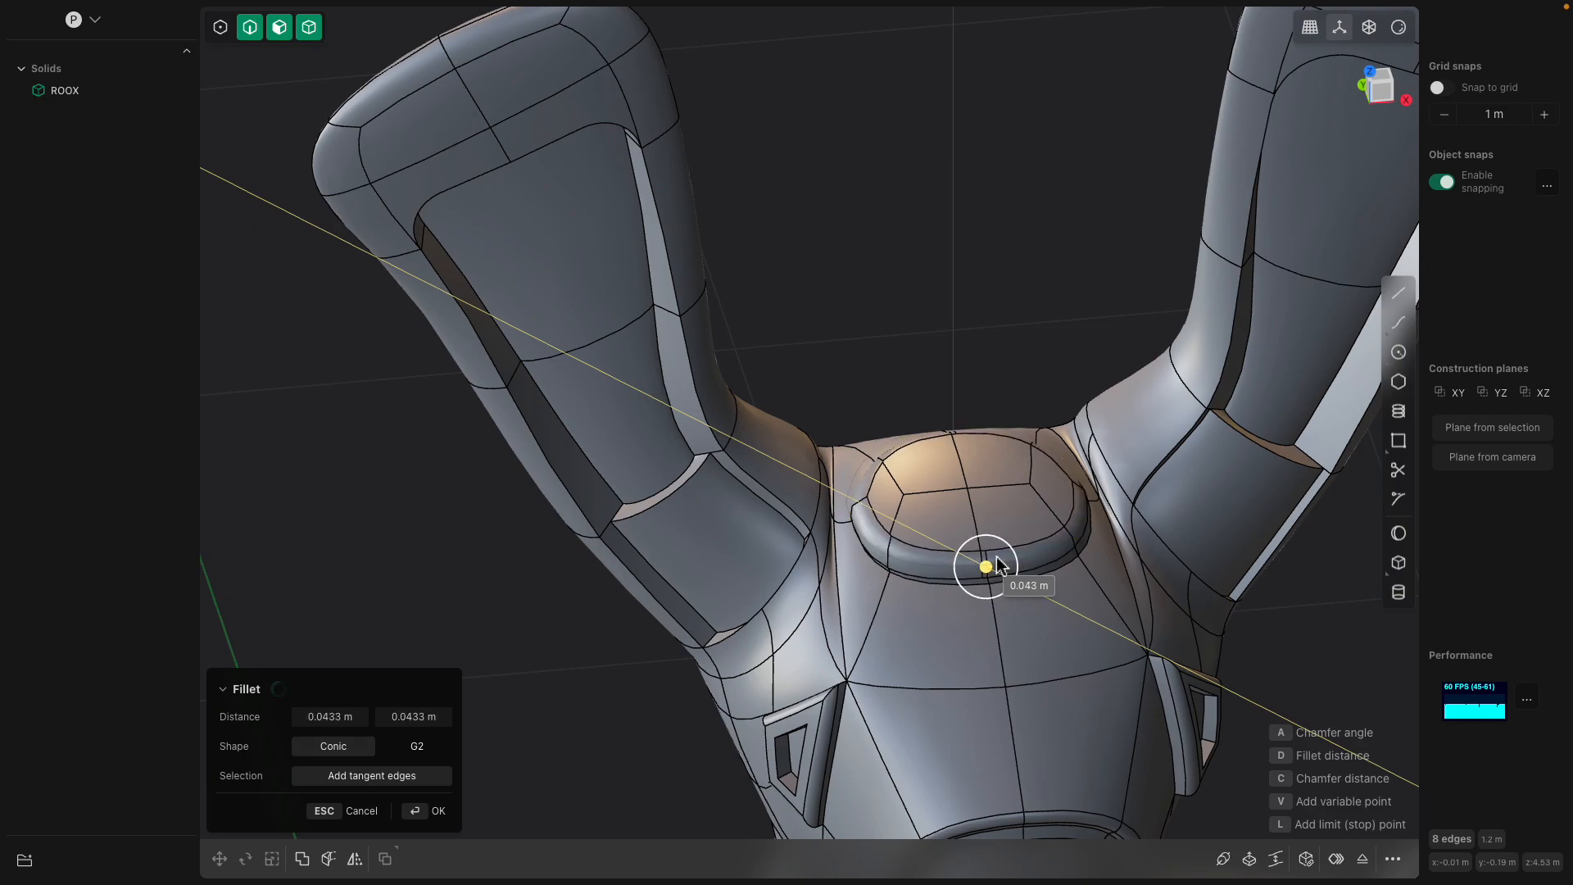
right_click(960, 355)
middle_click_drag(971, 524, 980, 479)
left_click(985, 490)
- Undo the crown fillet and the raising of the crown faces
middle_click_drag(1019, 555, 811, 304)
key("ctrl+z")
key("ctrl+z")
key("ctrl+z")
key("ctrl+z")
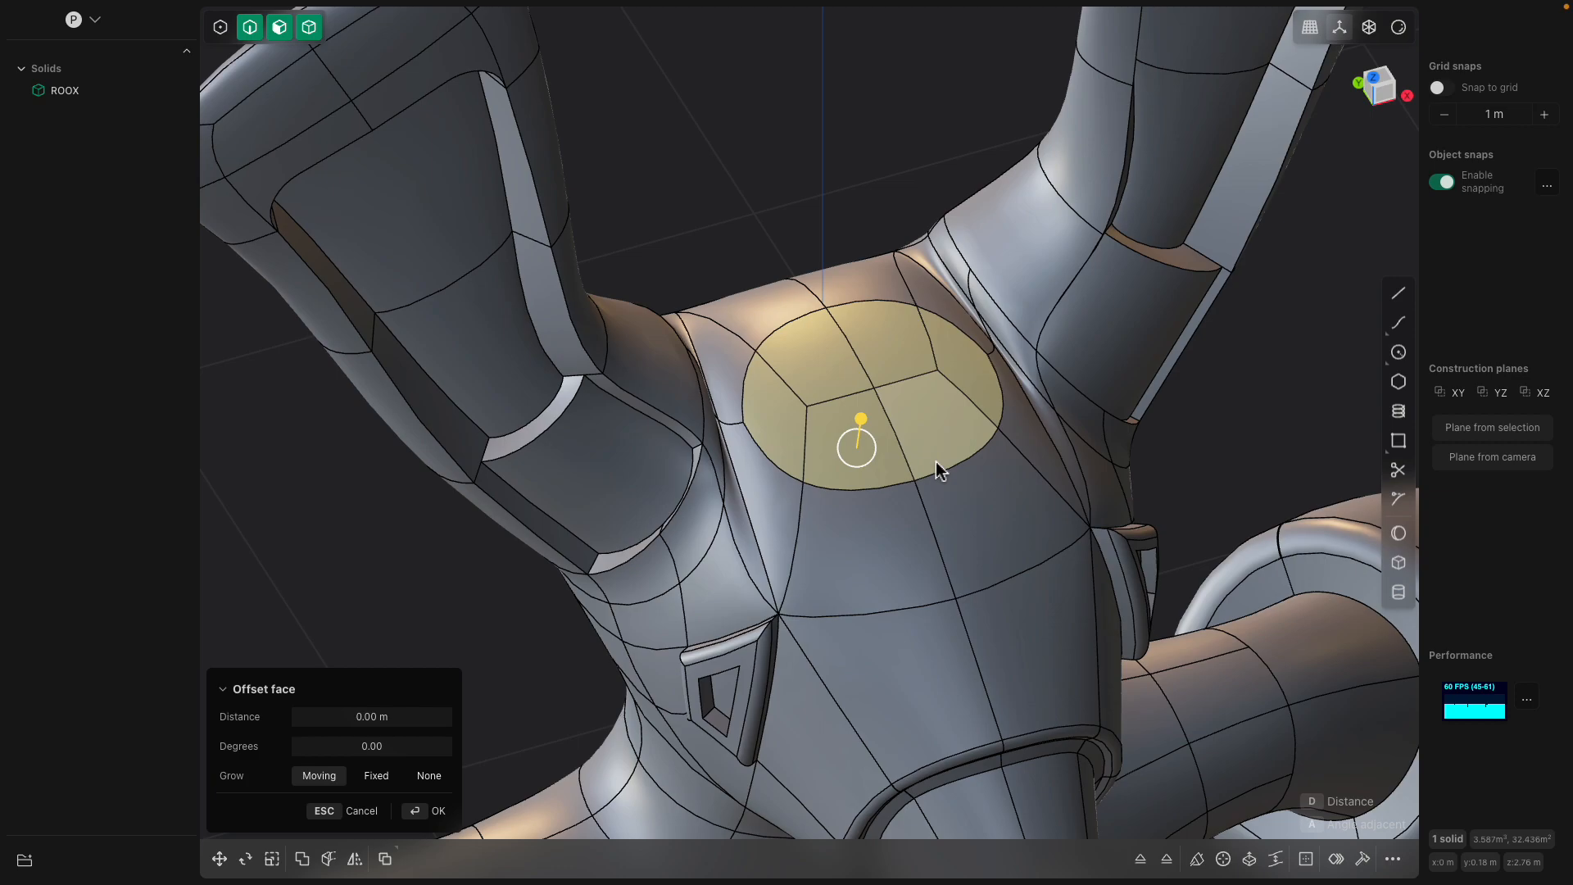
- Delete the six faces on top of the head and patch the open edge loop with a new nonsmooth face
key("Escape")
key("Delete")
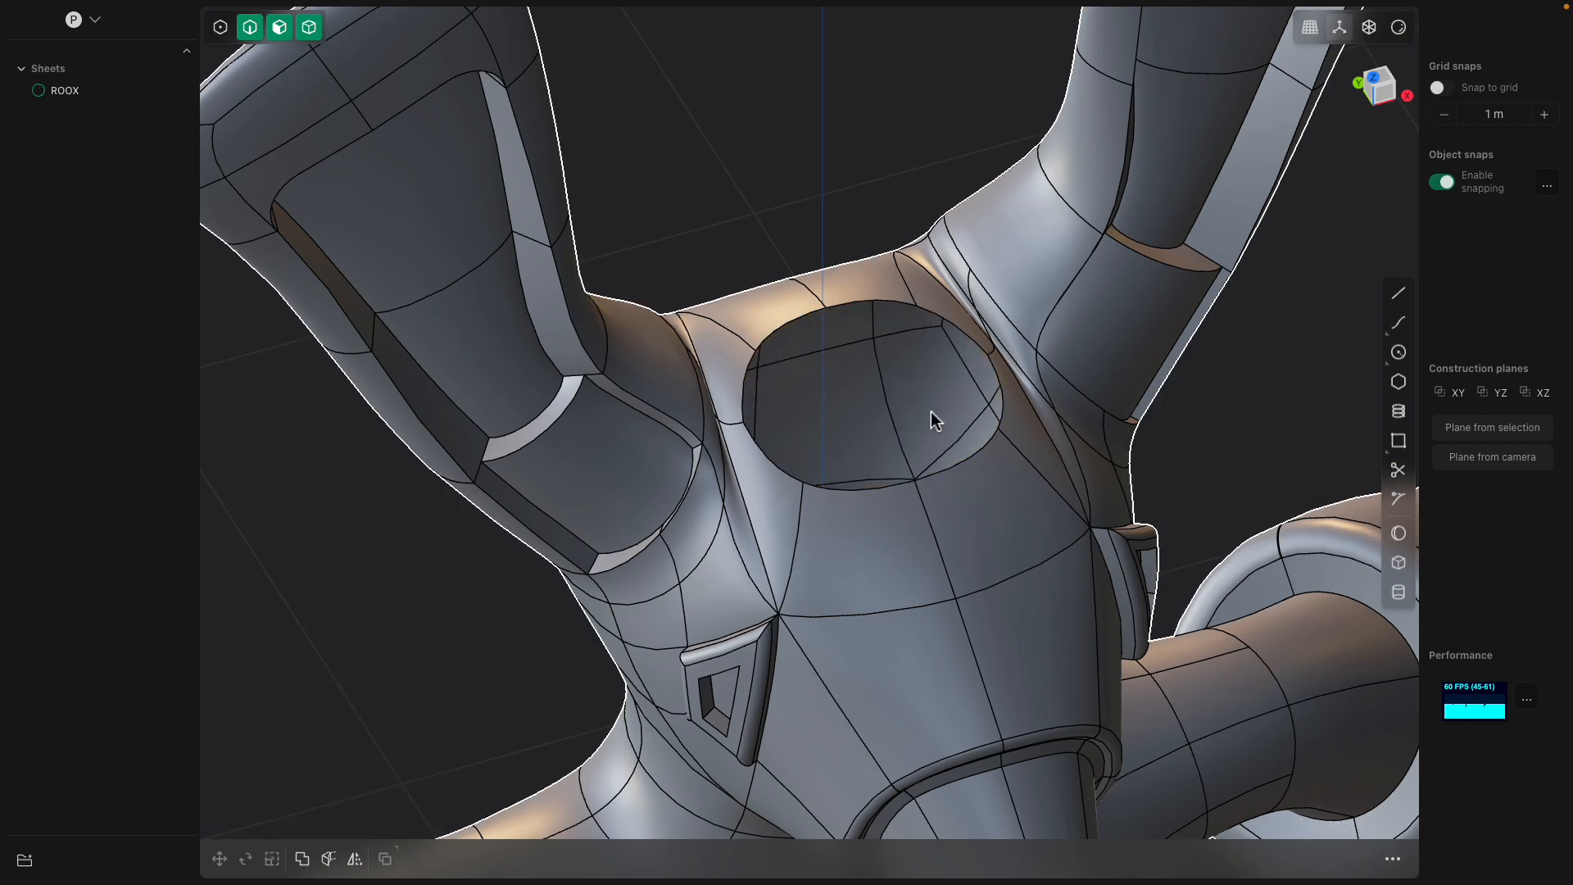
middle_click_drag(930, 411, 982, 455)
left_click(967, 459)
double_click(970, 462)
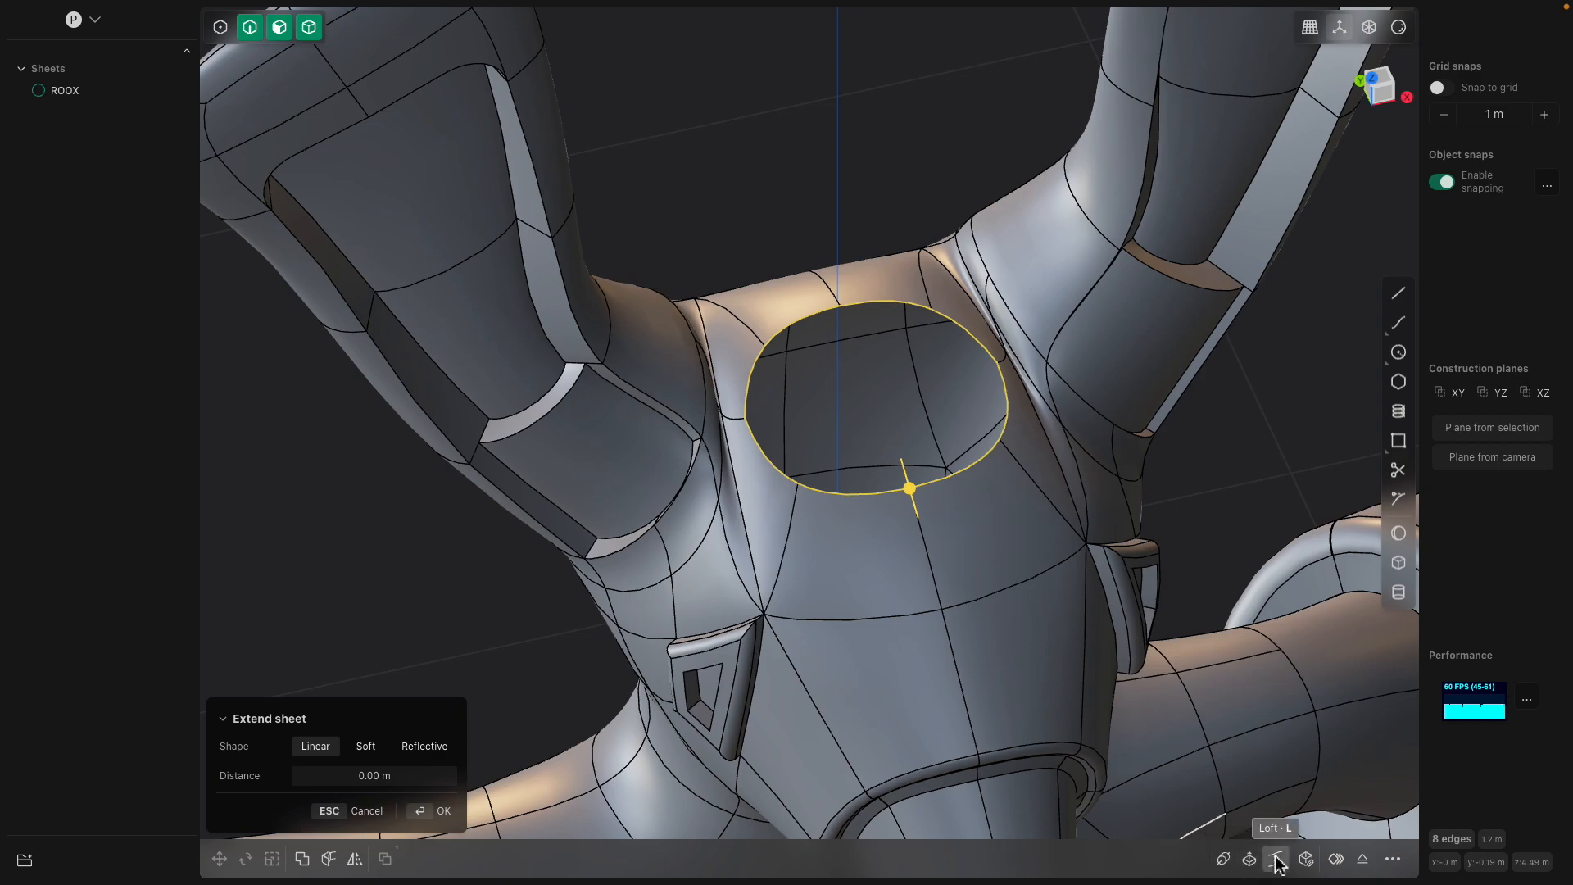
left_click(1305, 858)
middle_click_drag(867, 474, 919, 462)
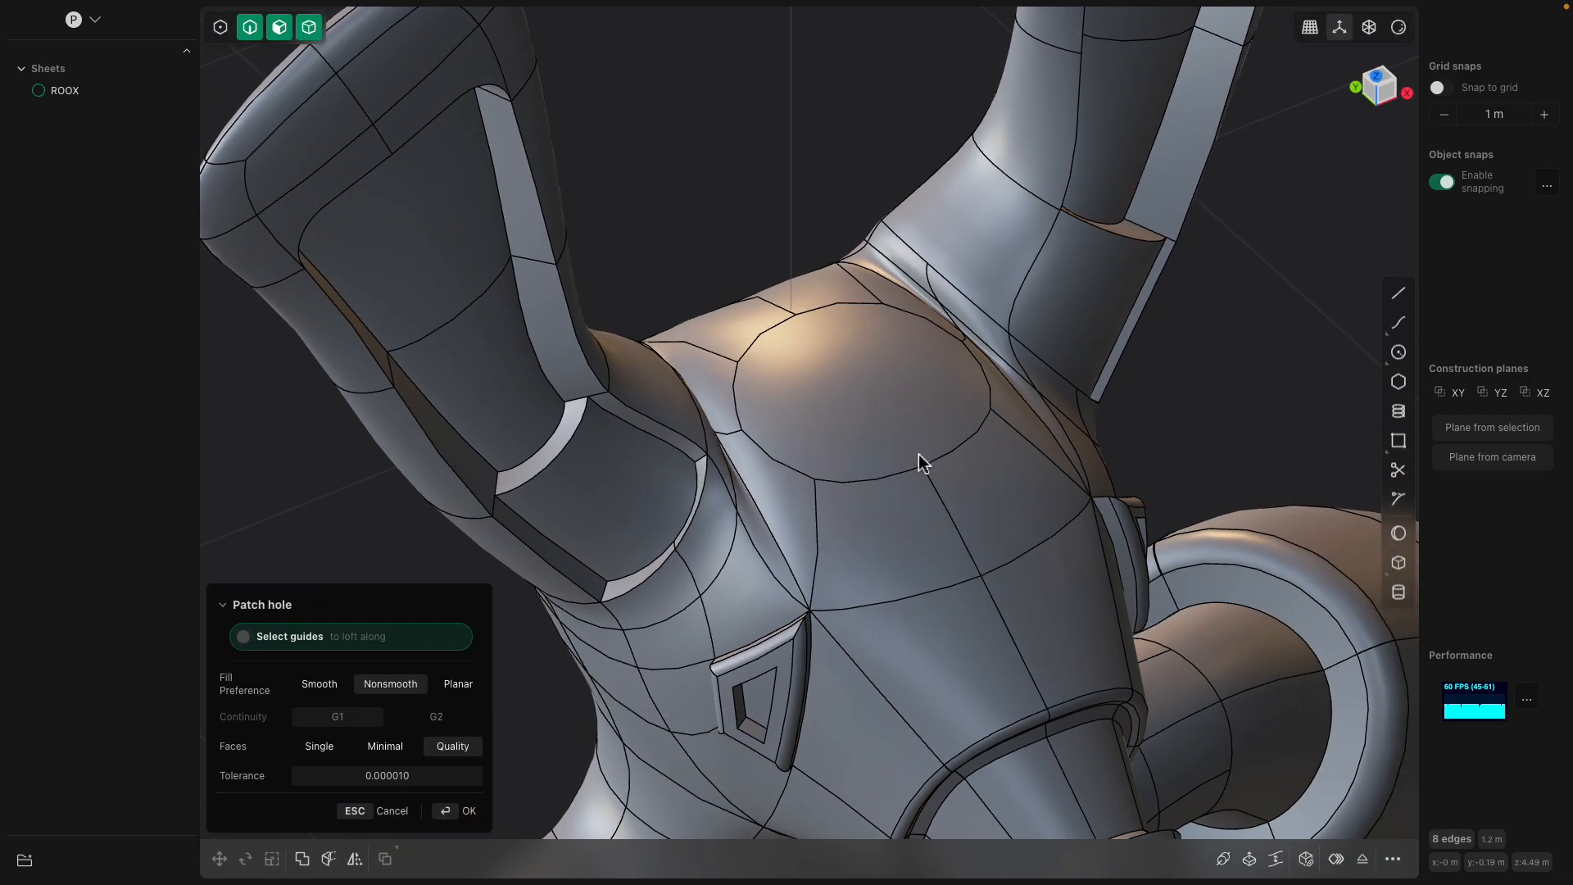
key("Return")
- Offset the outline of the patched crown face inward by about 0.026 m and raise the inner face into a cap
left_click(938, 419)
key("o")
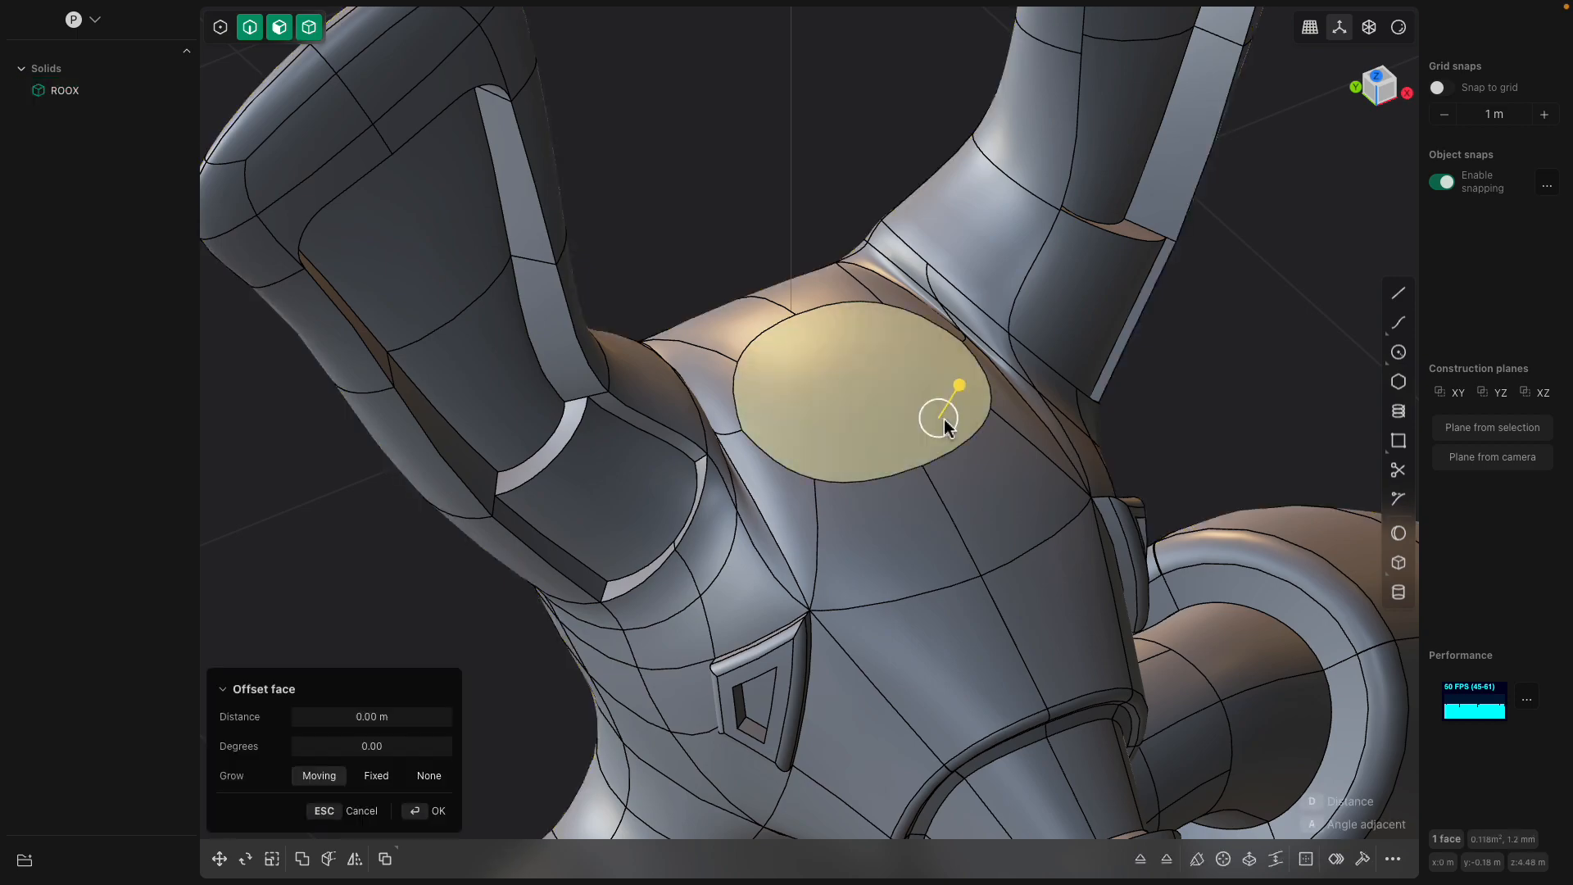
key("o")
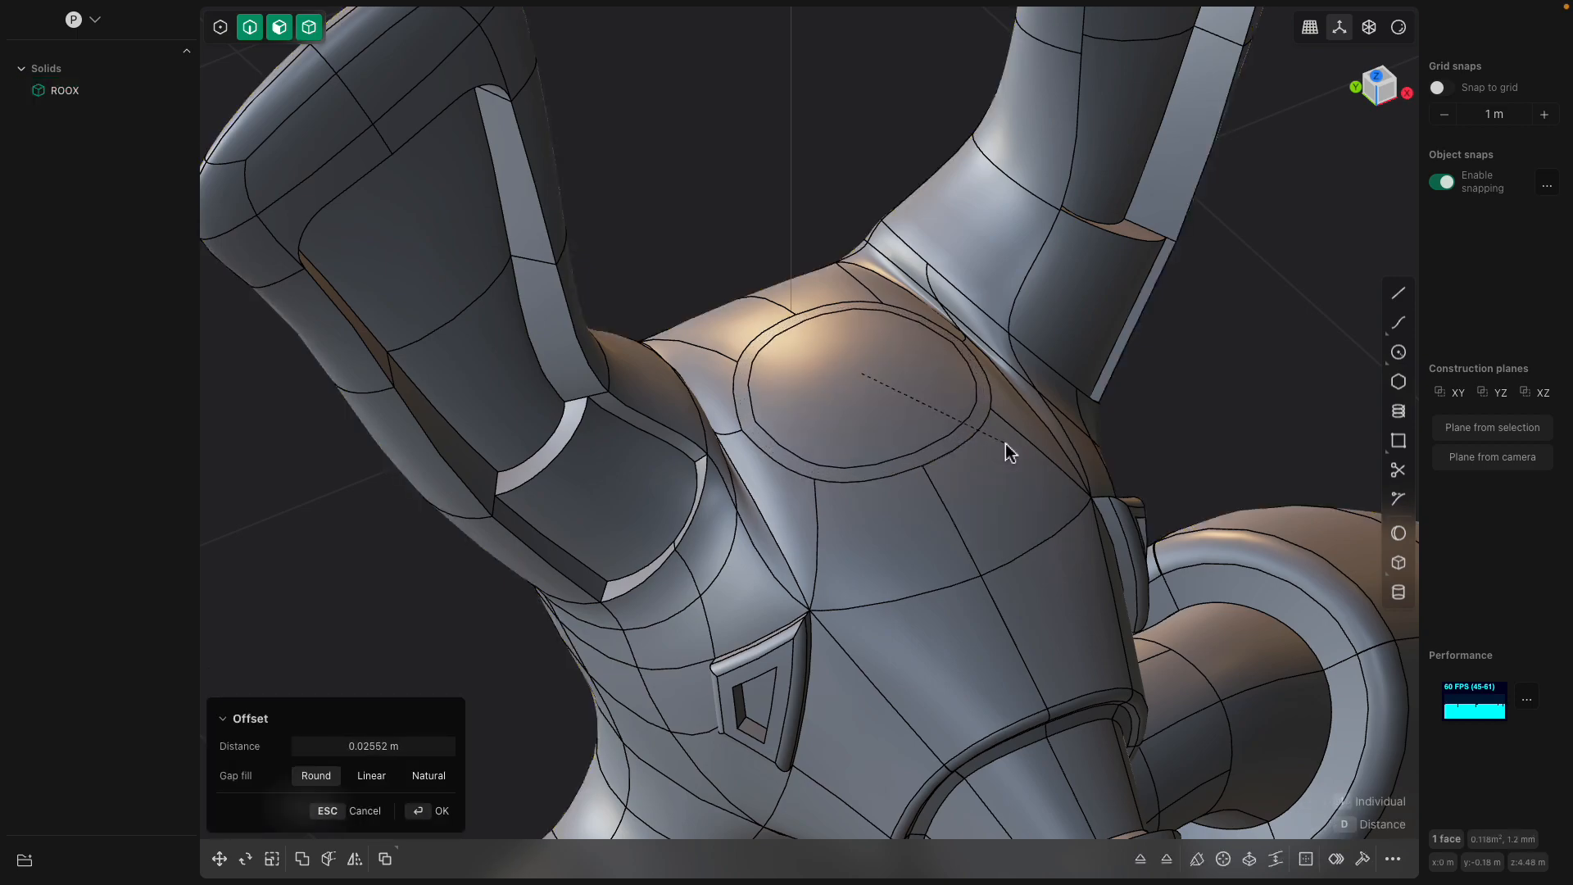
key("Return")
left_click(907, 392)
middle_click_drag(909, 395, 854, 381)
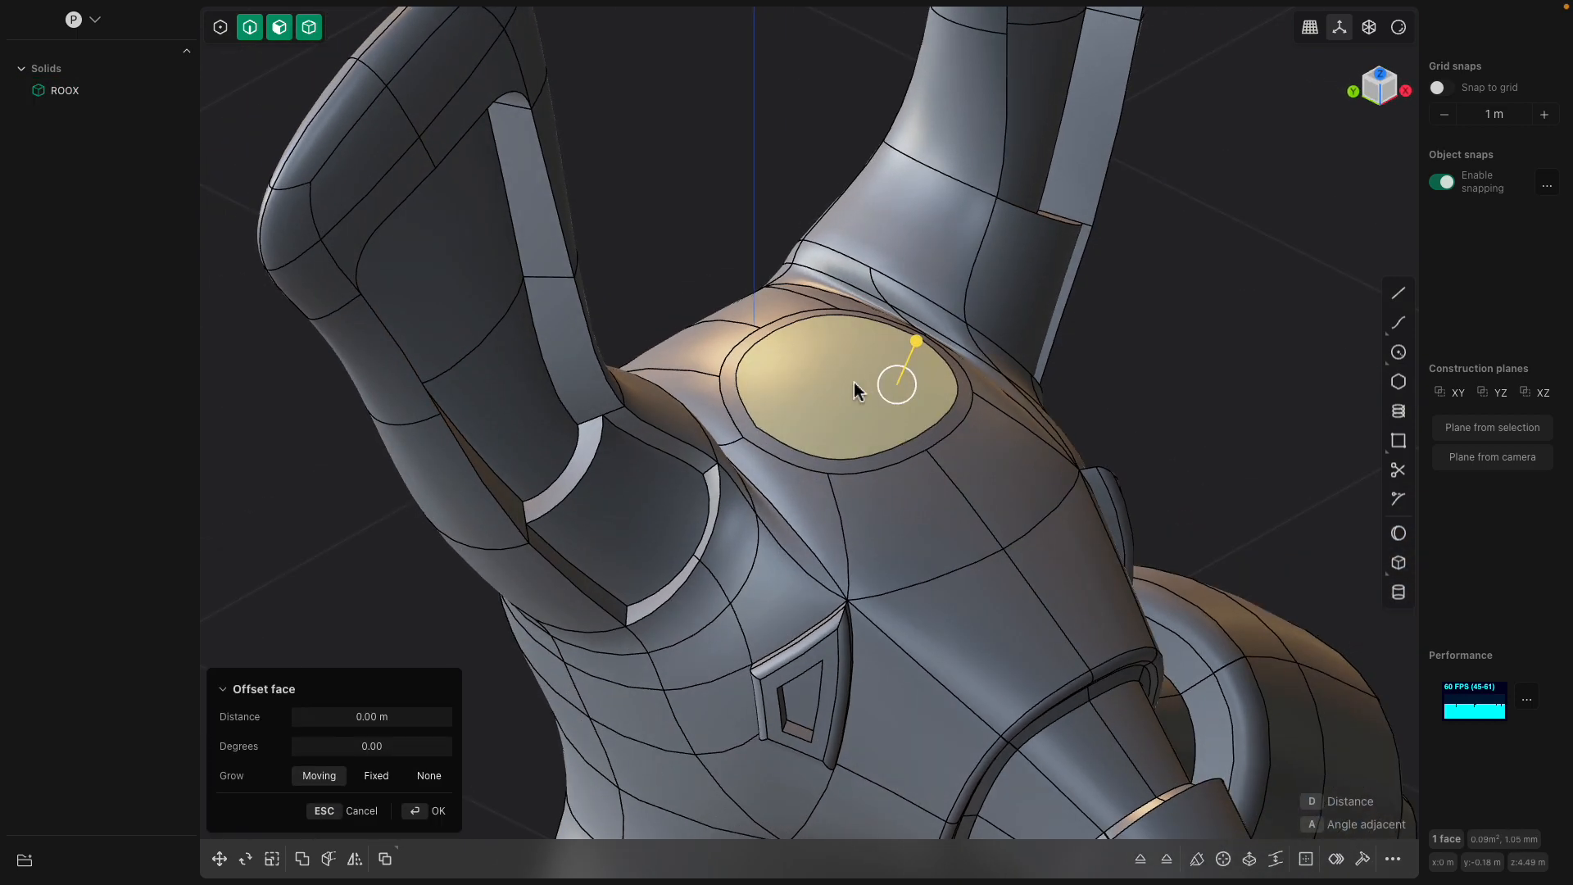
left_click_drag(915, 340, 924, 325)
key("Return")
- Chamfer the top edge loop of the crown cap by about 0.008 m
left_click(837, 361)
middle_click_drag(839, 363, 873, 349)
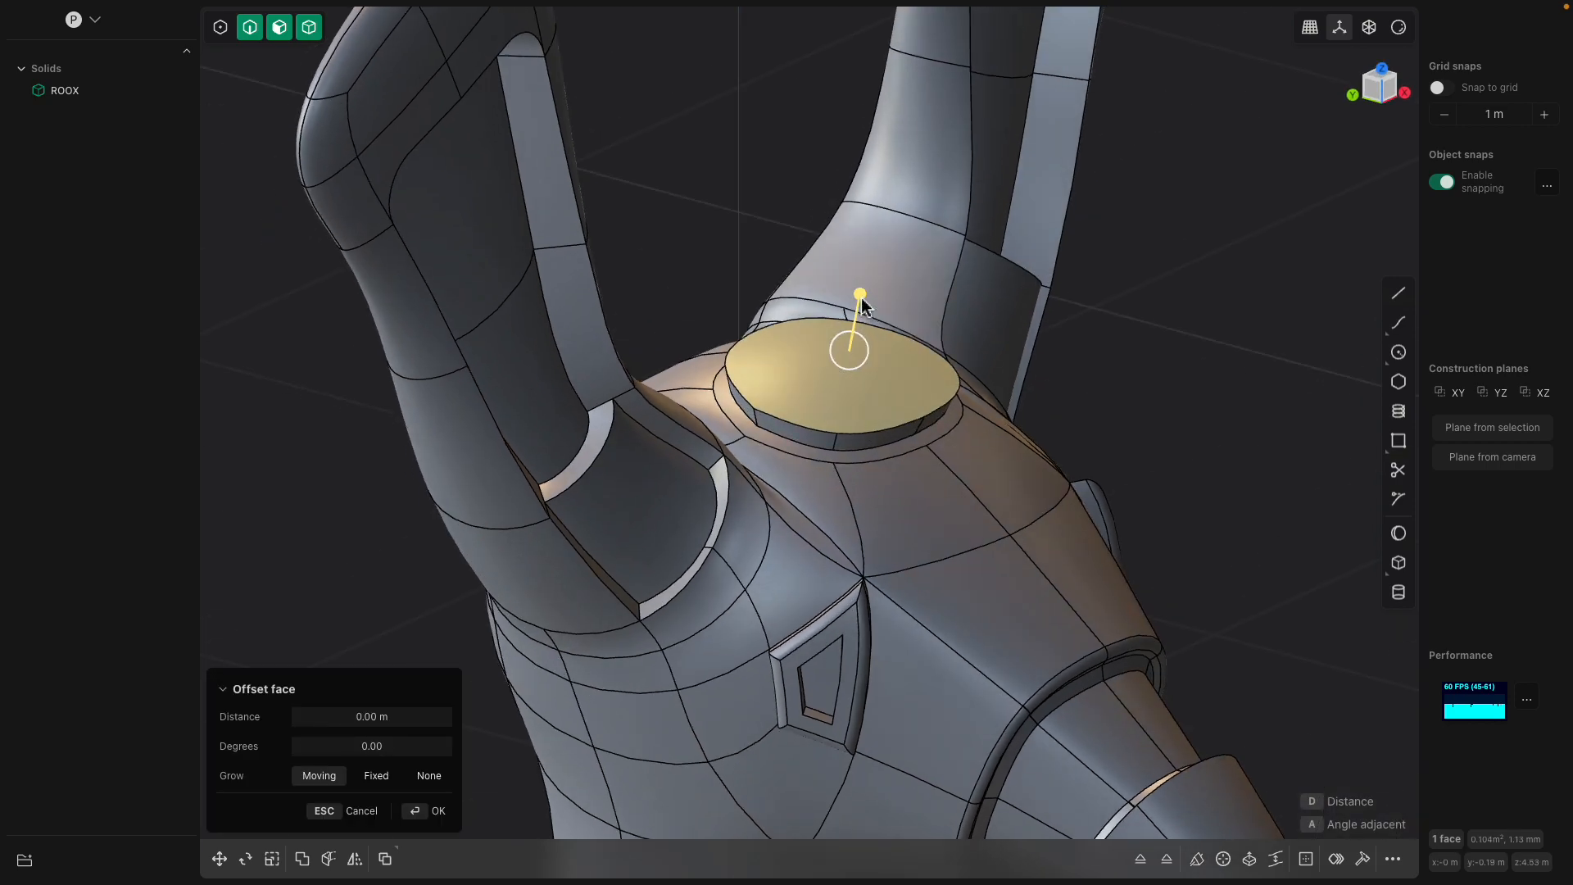
key("f")
left_click_drag(731, 370, 735, 395)
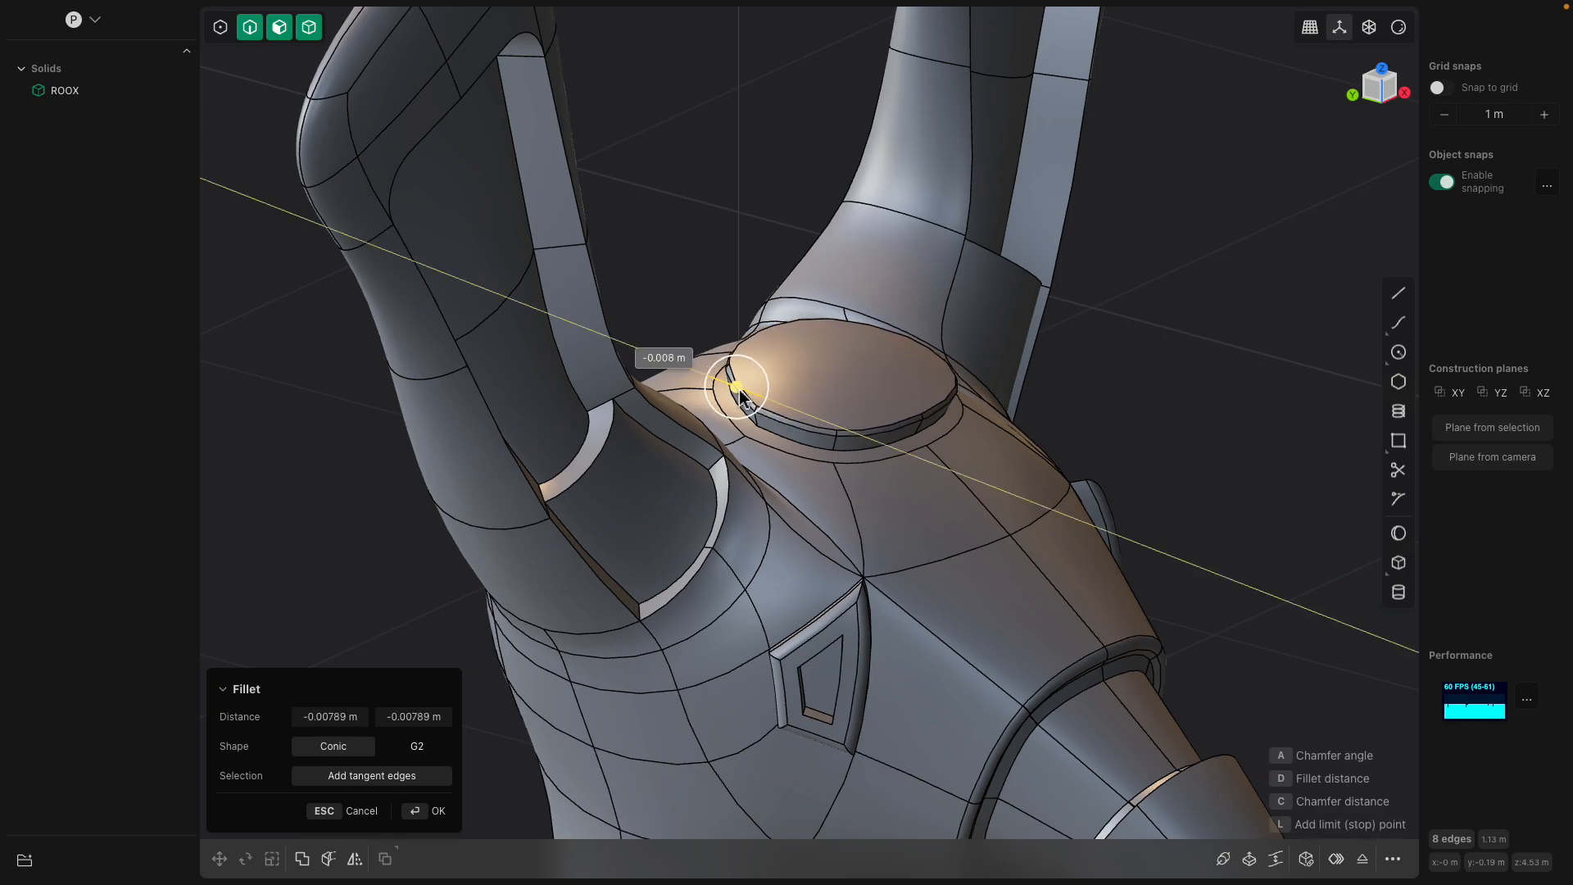
middle_click_drag(772, 390, 878, 386)
key("Return")
- Offset the cap's top outline inward by about 0.027 m and sink the inner face by about 0.023 m
left_click(910, 388)
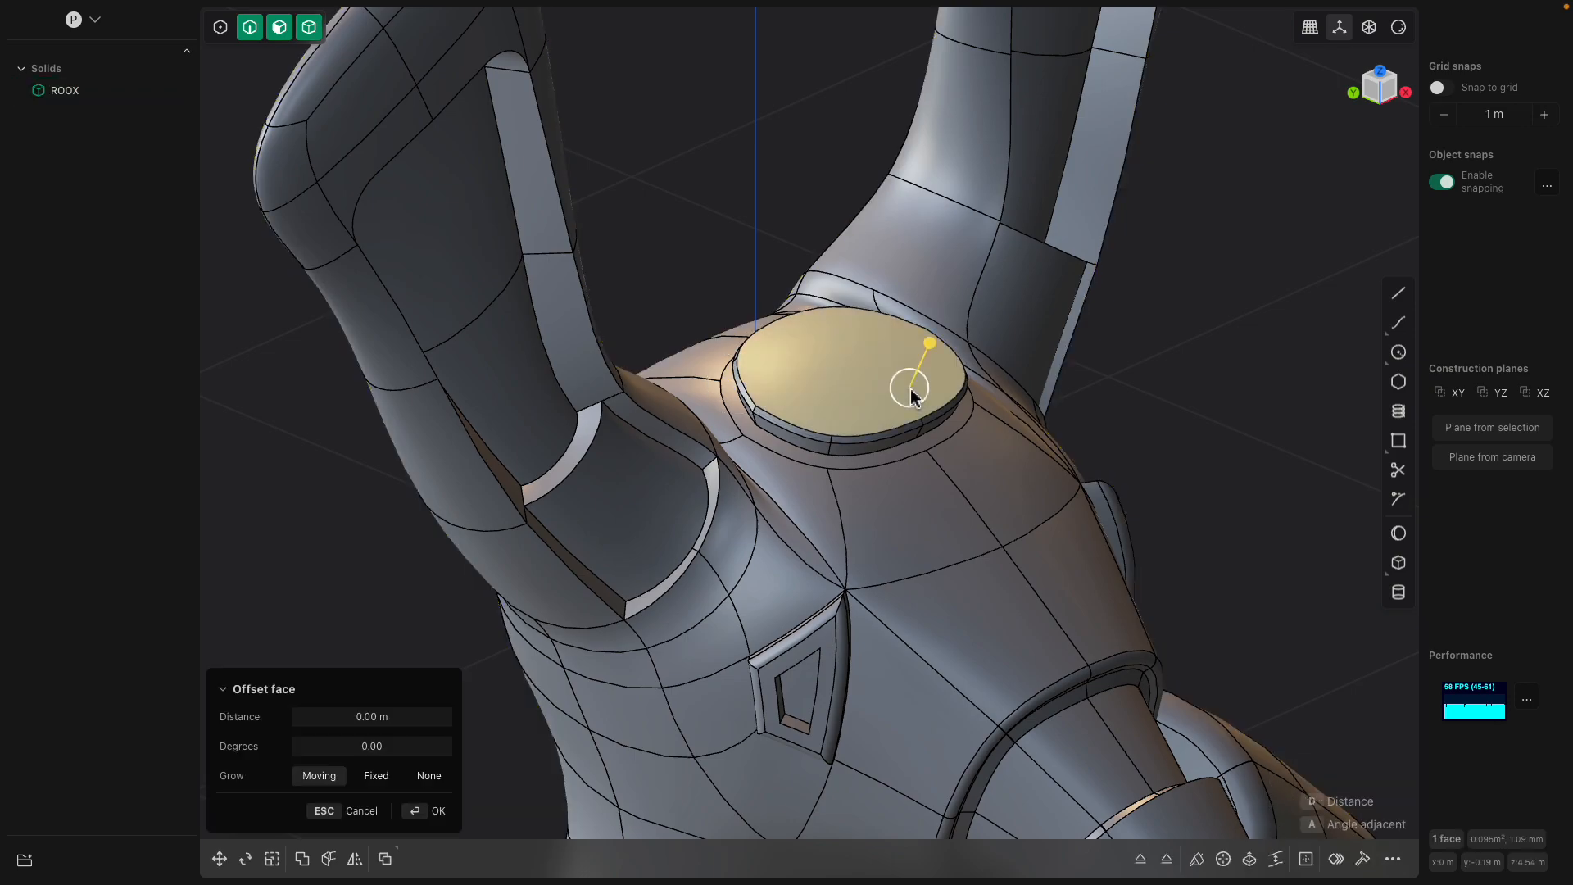
key("o")
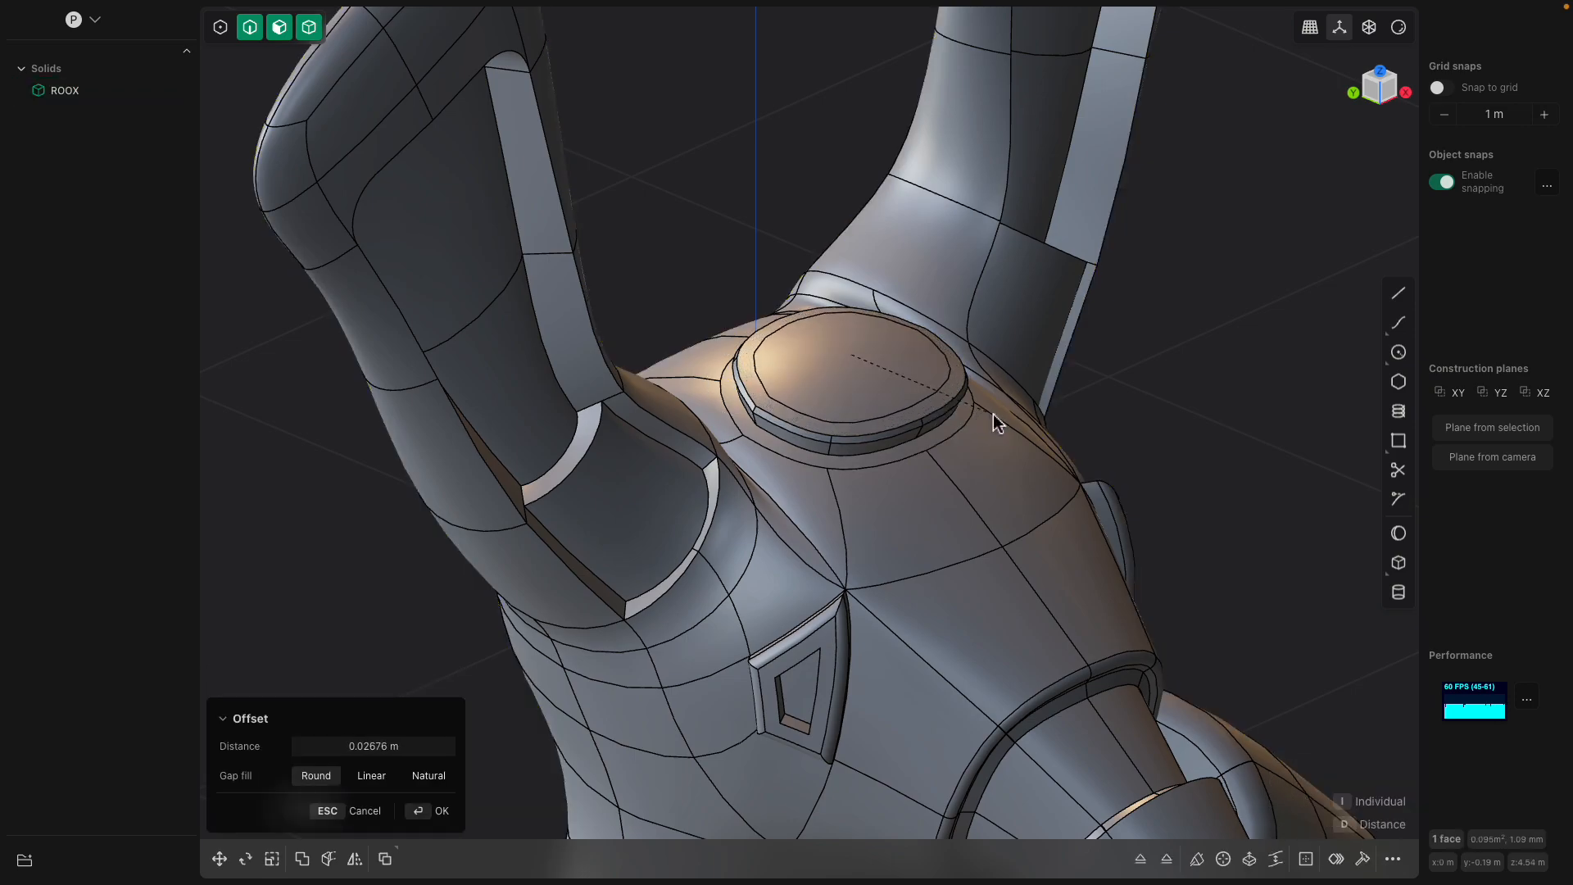
key("Escape")
left_click(882, 372)
left_click_drag(888, 327, 884, 340)
middle_click_drag(883, 334, 950, 430)
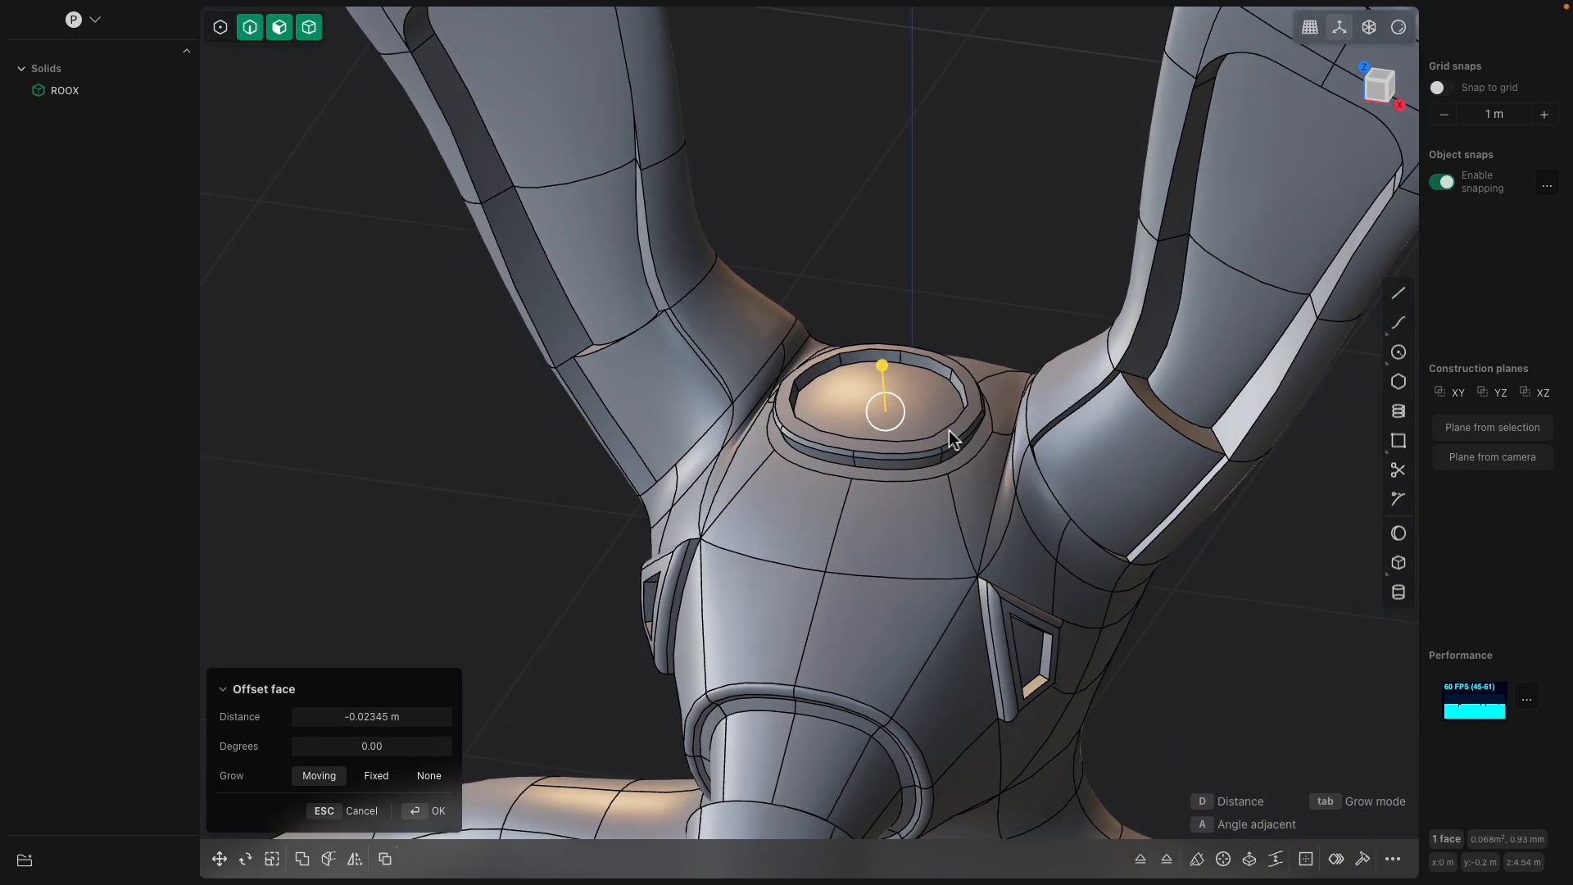
key("Return")
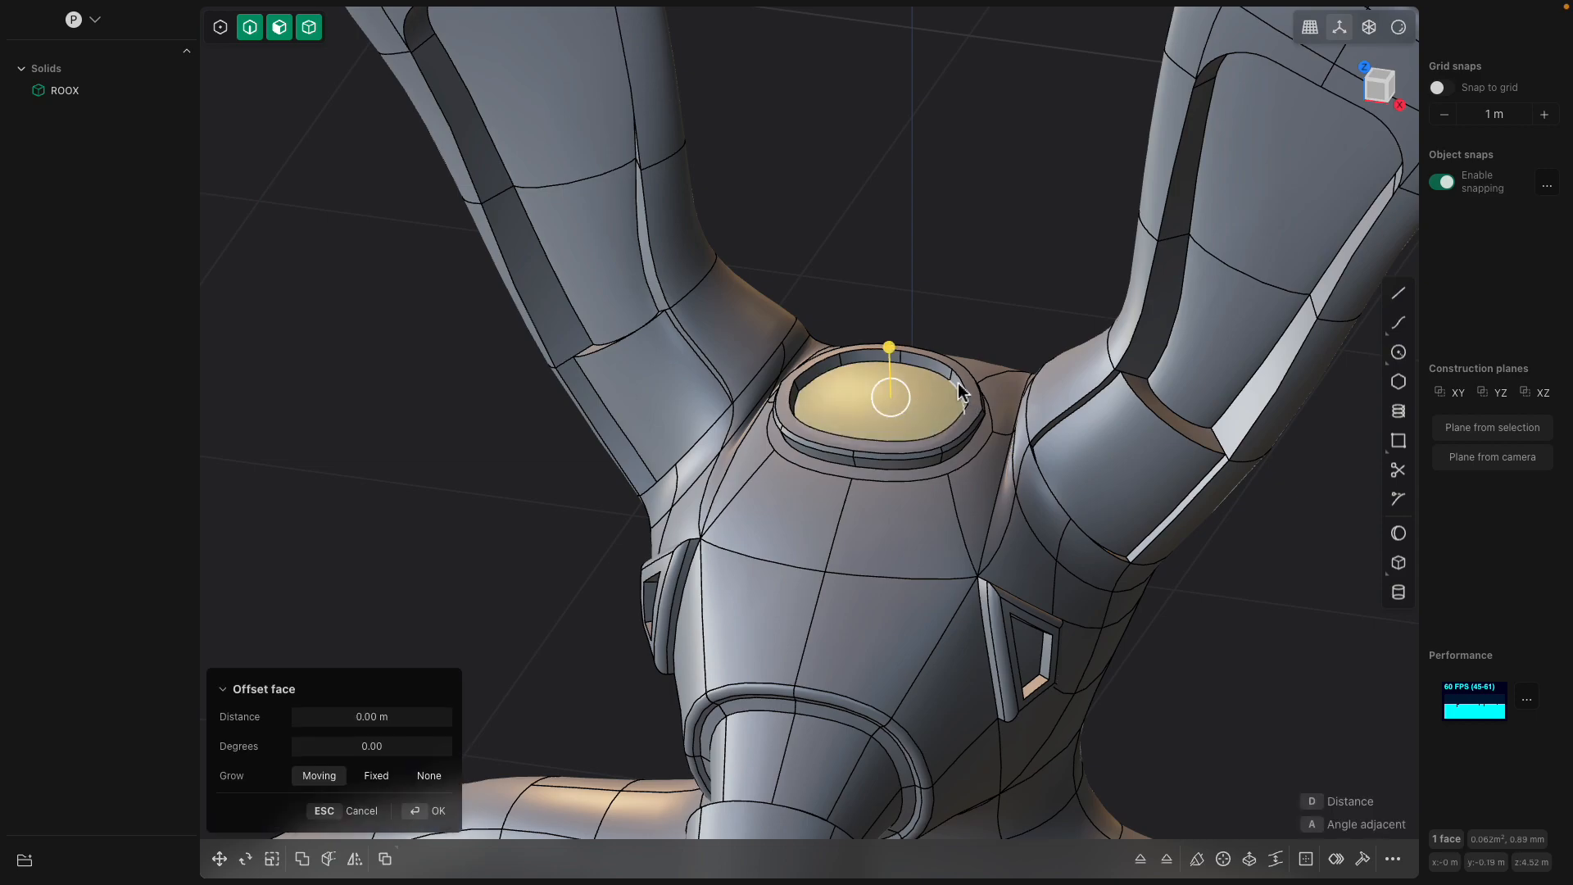
- Fillet the upper inner edge of the crown cap's recess
left_click(961, 380)
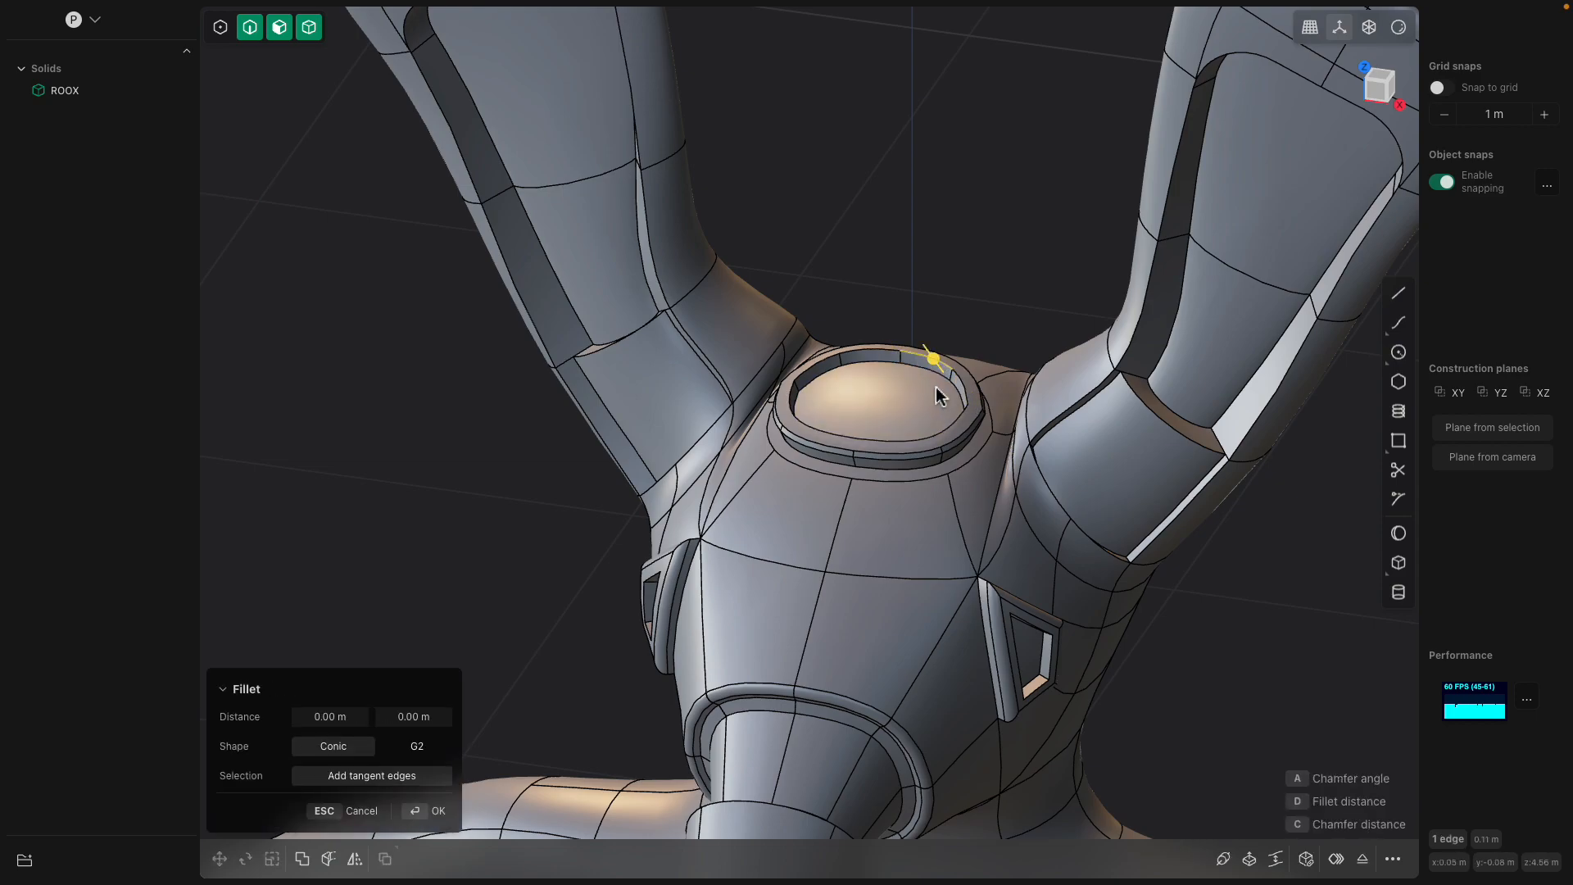
middle_click_drag(940, 378, 964, 422)
left_click_drag(960, 413, 955, 407)
key("Return")
- Offset two adjacent front faces of the head
scroll(901, 459, "down", 5)
middle_click_drag(912, 528, 889, 367, "shift")
left_click(872, 396)
left_click(829, 367, "shift")
left_click_drag(840, 316, 846, 293)
middle_click_drag(819, 471, 882, 441)
key("Return")
- Offset the two front neck faces beneath the head
middle_click_drag(870, 510, 754, 475)
left_click(764, 565)
left_click(816, 588, "shift")
middle_click_drag(815, 590, 860, 684)
left_click_drag(818, 584, 810, 575)
mouse_move(809, 575)
middle_mouse_down()
mouse_move(885, 560)
mouse_move(775, 565)
mouse_move(841, 604)
mouse_move(824, 589)
middle_mouse_up()
key("Return")
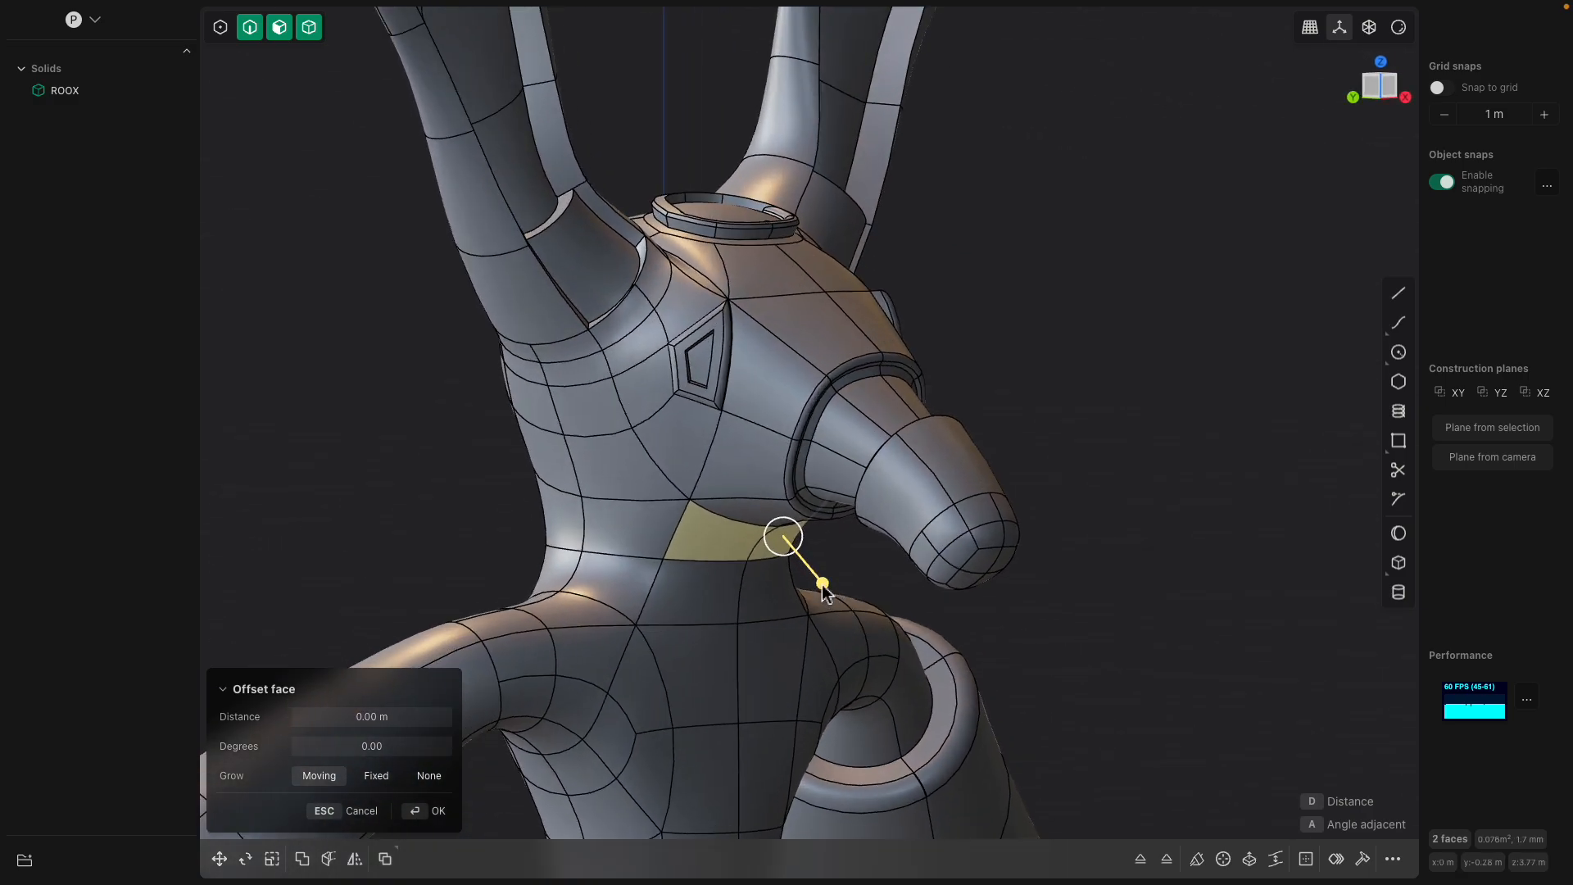
left_click_drag(824, 586, 822, 588)
middle_click_drag(817, 584, 664, 541)
key("Return")
- Try to offset three neighbouring faces around the neck
left_click(578, 597)
middle_click_drag(593, 580, 762, 566)
left_click(692, 575, "shift")
left_click(641, 568, "shift")
middle_click_drag(640, 568, 1043, 588)
left_click_drag(1040, 585, 1022, 573)
middle_click_drag(1022, 573, 1166, 534)
key("Escape")
- Review the overall shape and added details of the whole character from the front
left_click(966, 539)
left_click(935, 528)
middle_click_drag(906, 542, 818, 421)
scroll(1016, 550, "down", 5)
scroll(880, 373, "down", 4)
left_click(960, 371)
scroll(817, 421, "down", 4)
middle_click_drag(863, 478, 834, 475)
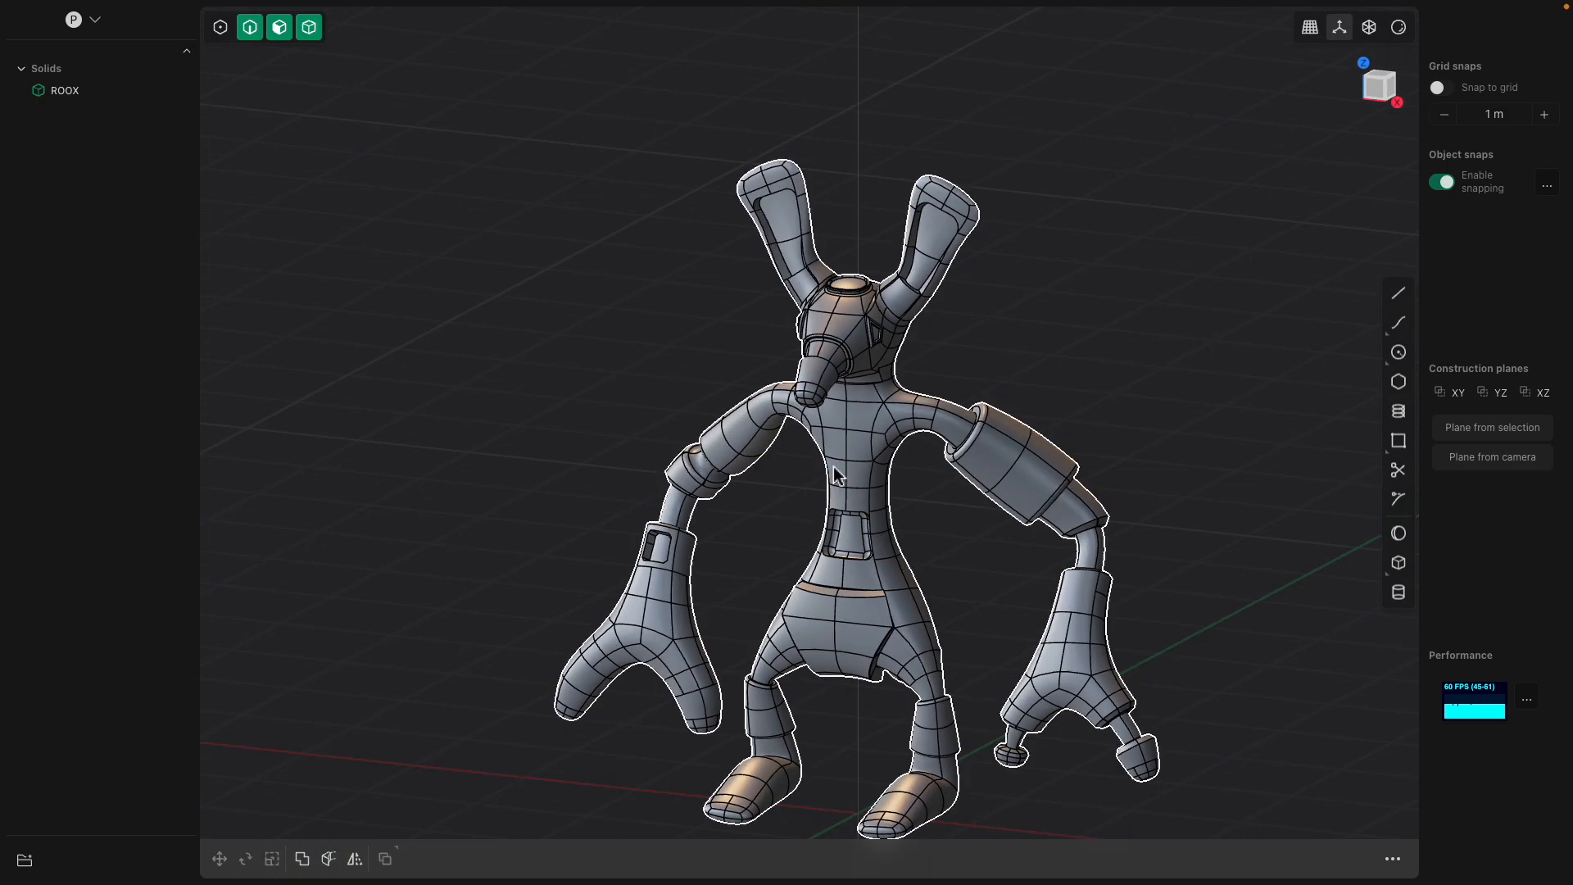
- Offset the four faces around the upper arm without the big cuff inward by about 0.046 m
double_click(833, 475)
middle_click_drag(1202, 402, 794, 463)
scroll(792, 463, "up", 4)
left_click(714, 421)
scroll(706, 438, "up", 2)
left_click(693, 448)
middle_click_drag(693, 448, 657, 465)
left_click(529, 397, "shift")
middle_click_drag(529, 397, 1015, 464)
left_click(1034, 494, "shift")
left_click_drag(765, 517, 748, 512)
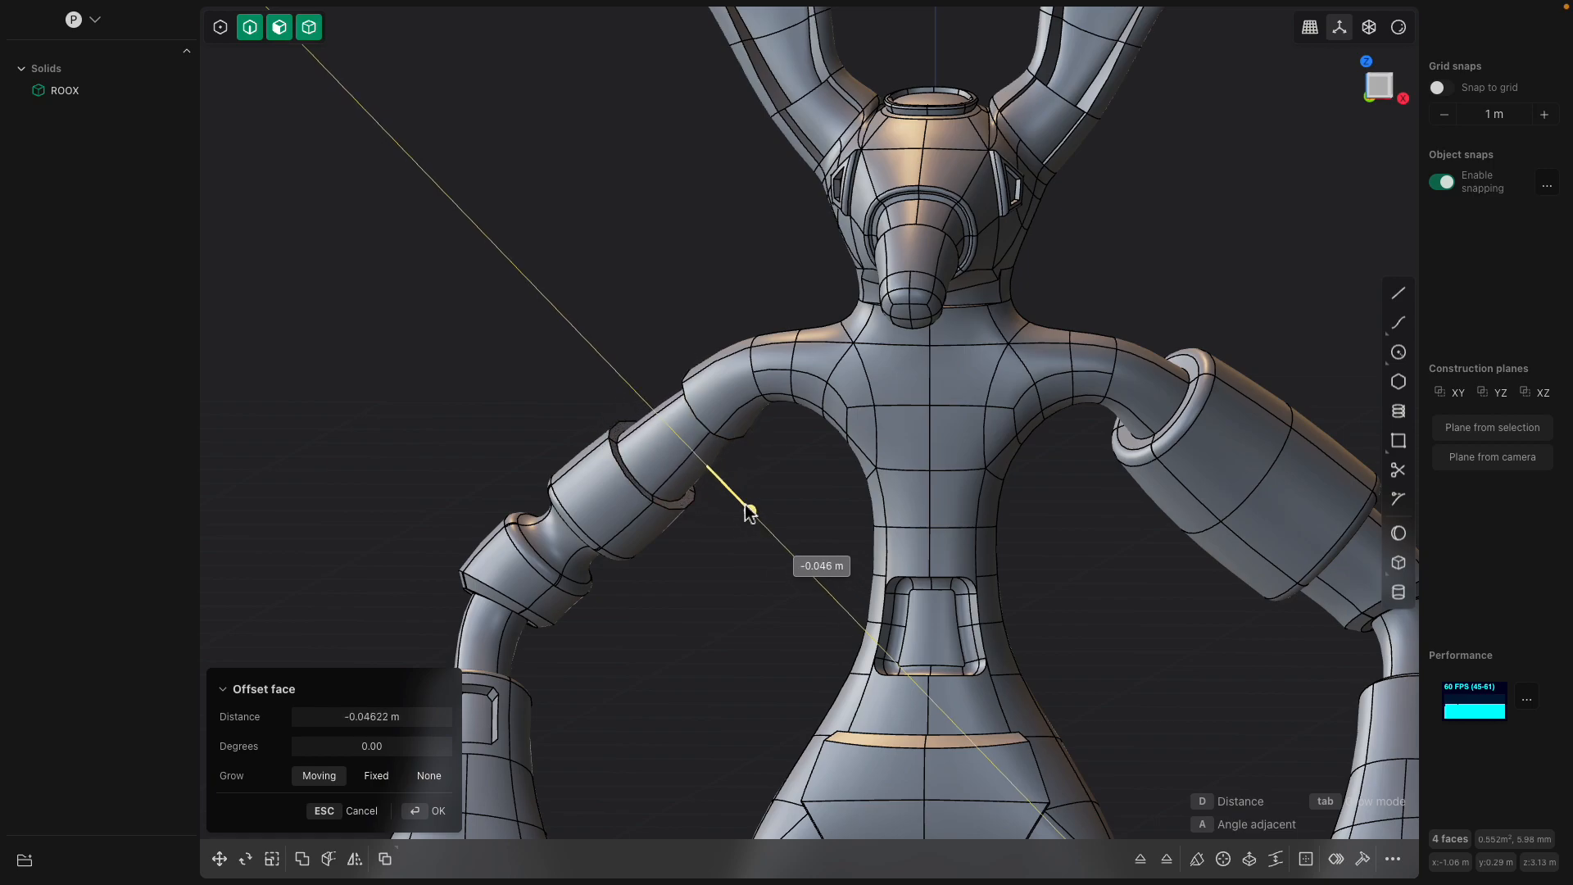
middle_click_drag(692, 373, 715, 382)
scroll(752, 391, "up", 3)
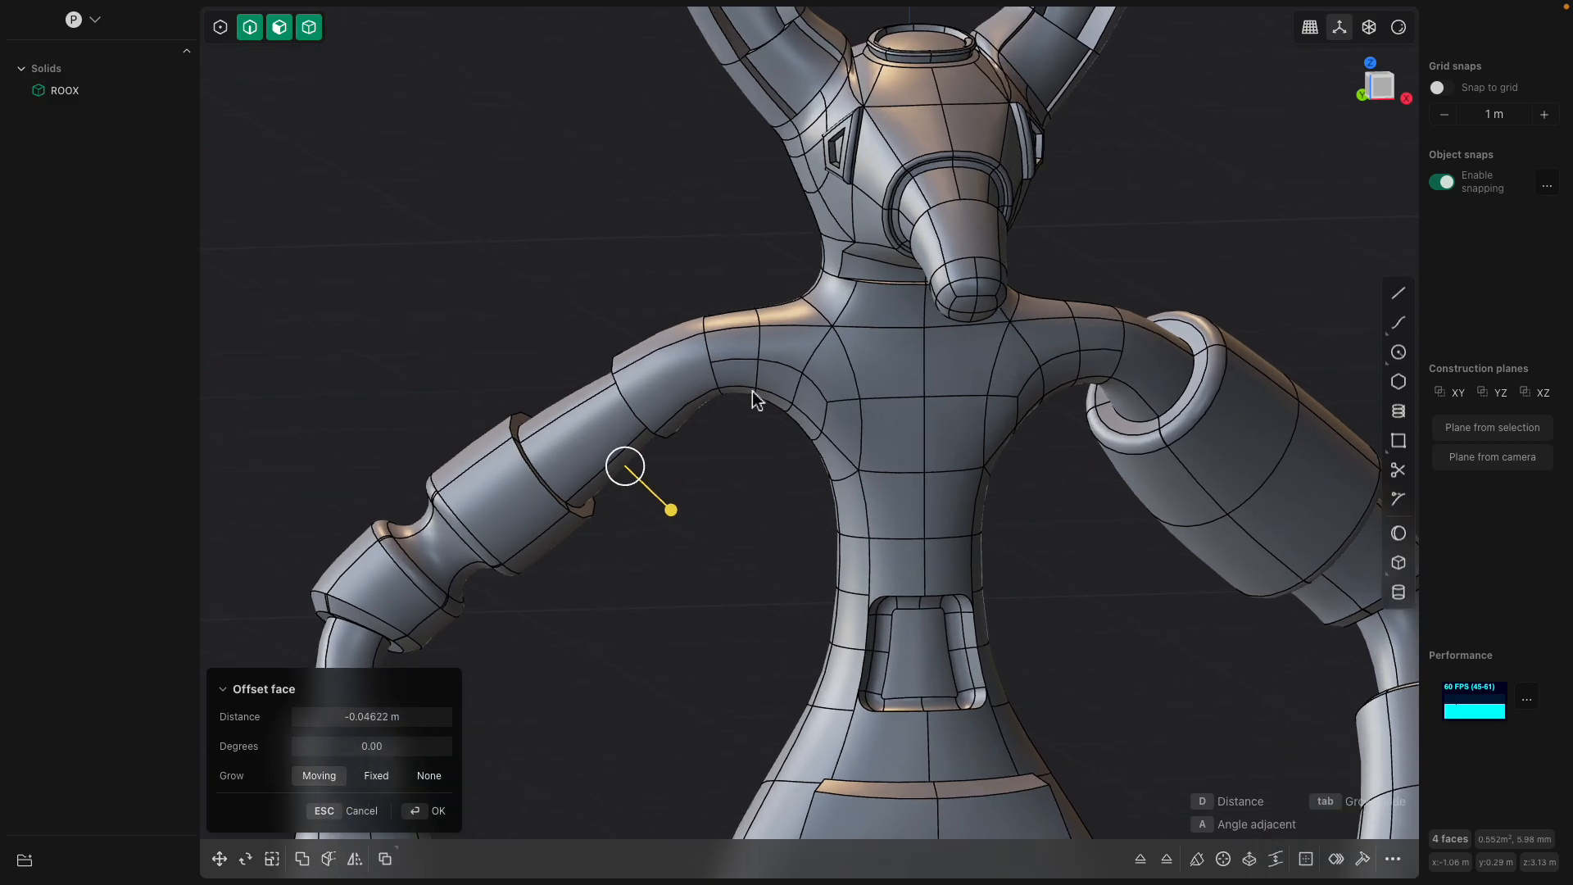
key("Return")
middle_click_drag(812, 406, 811, 380)
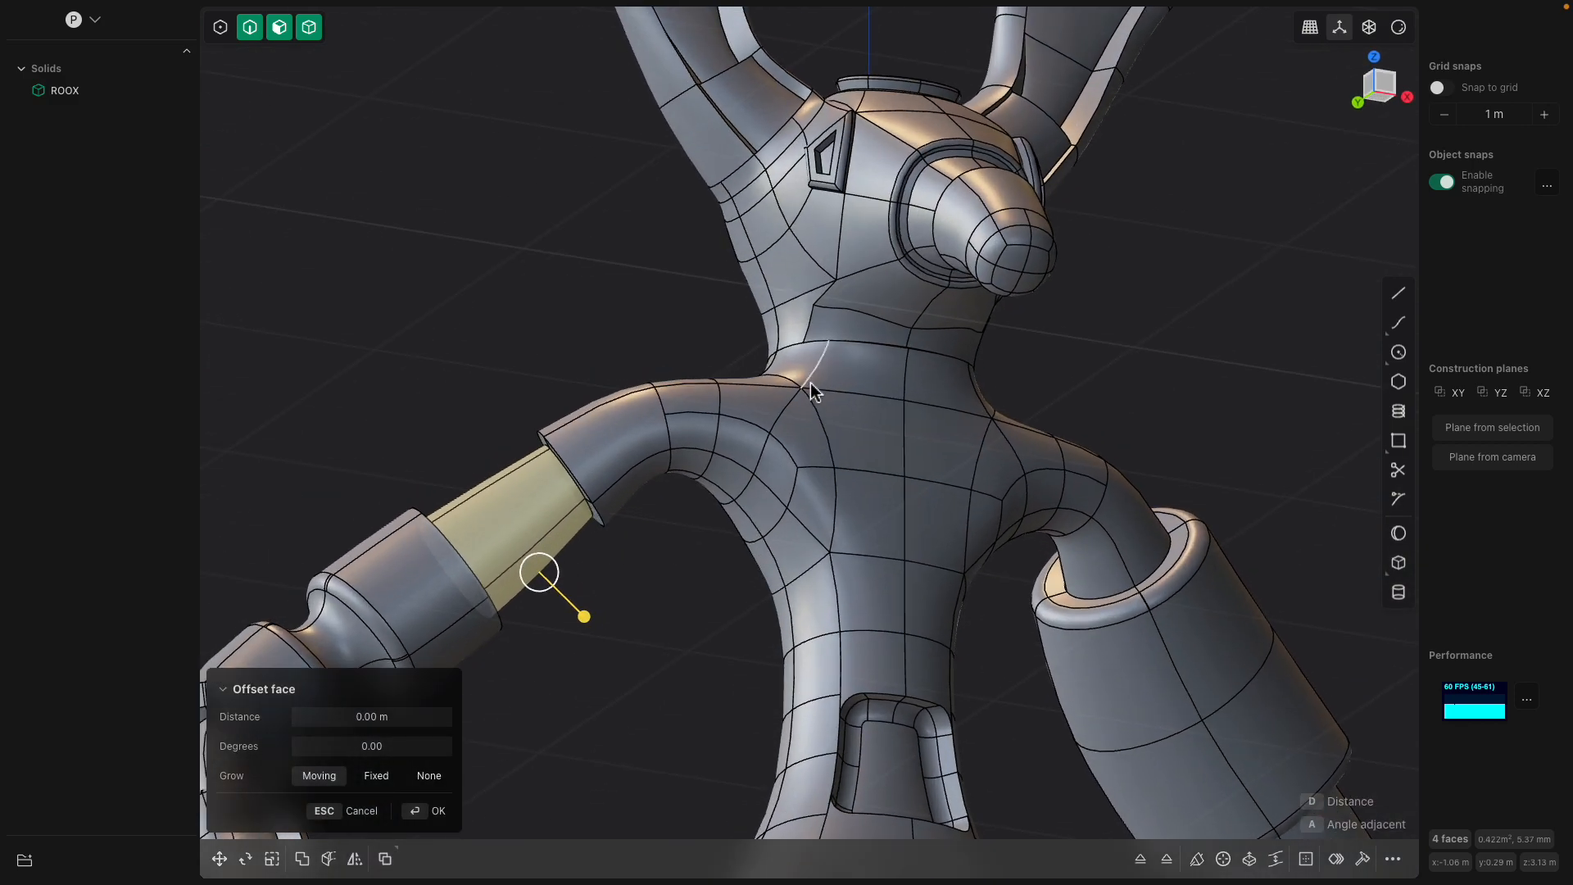
left_click(741, 490)
left_click(733, 516)
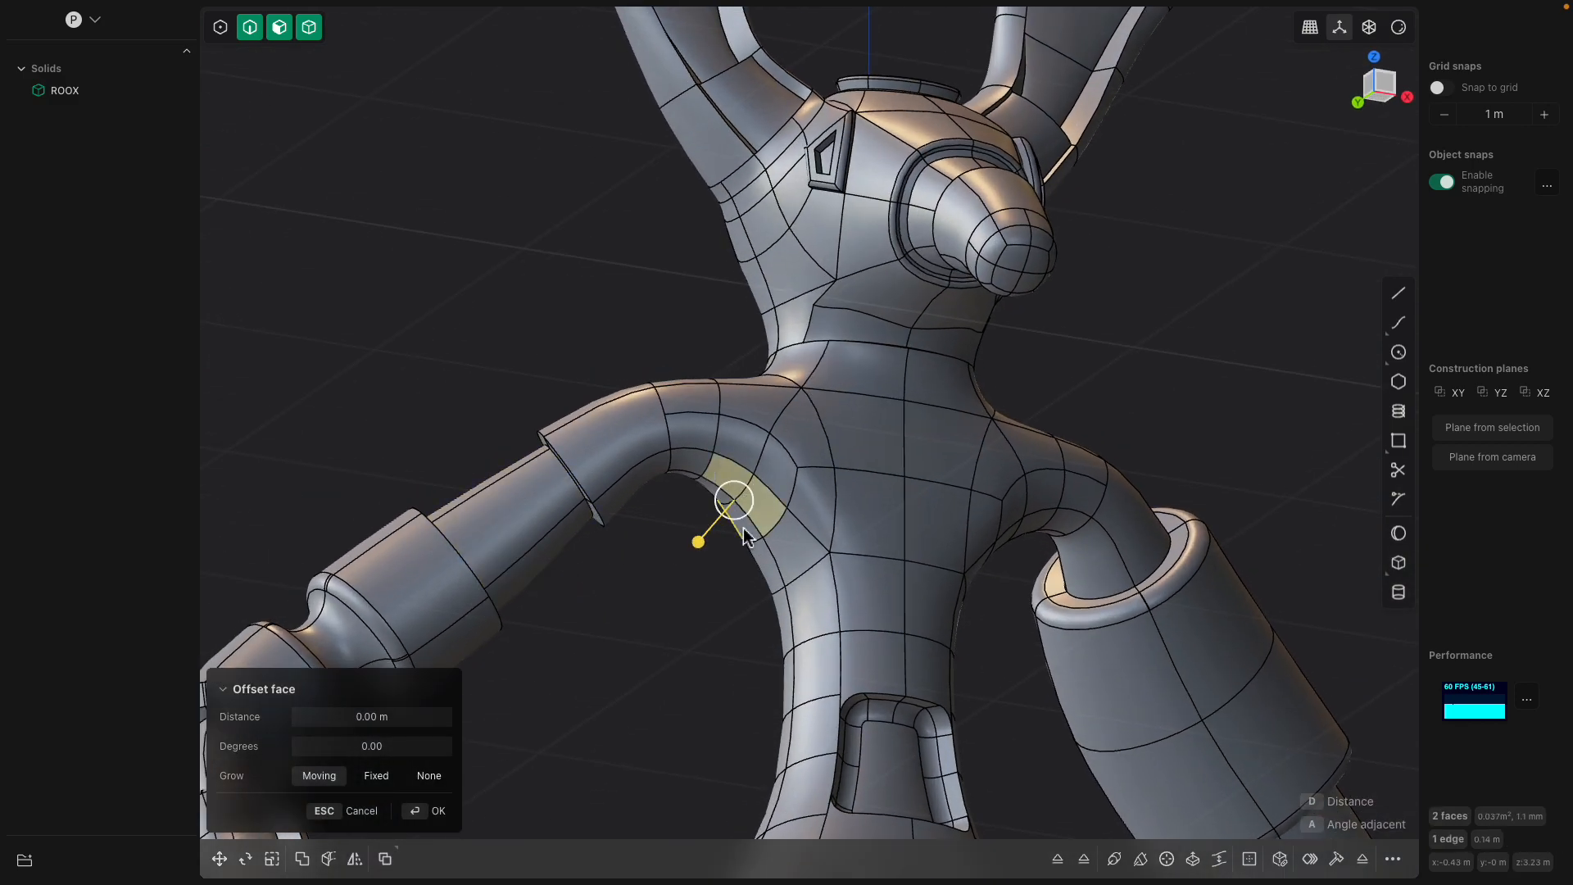
middle_click_drag(735, 517, 996, 529)
scroll(996, 527, "down", 2)
left_click(980, 470)
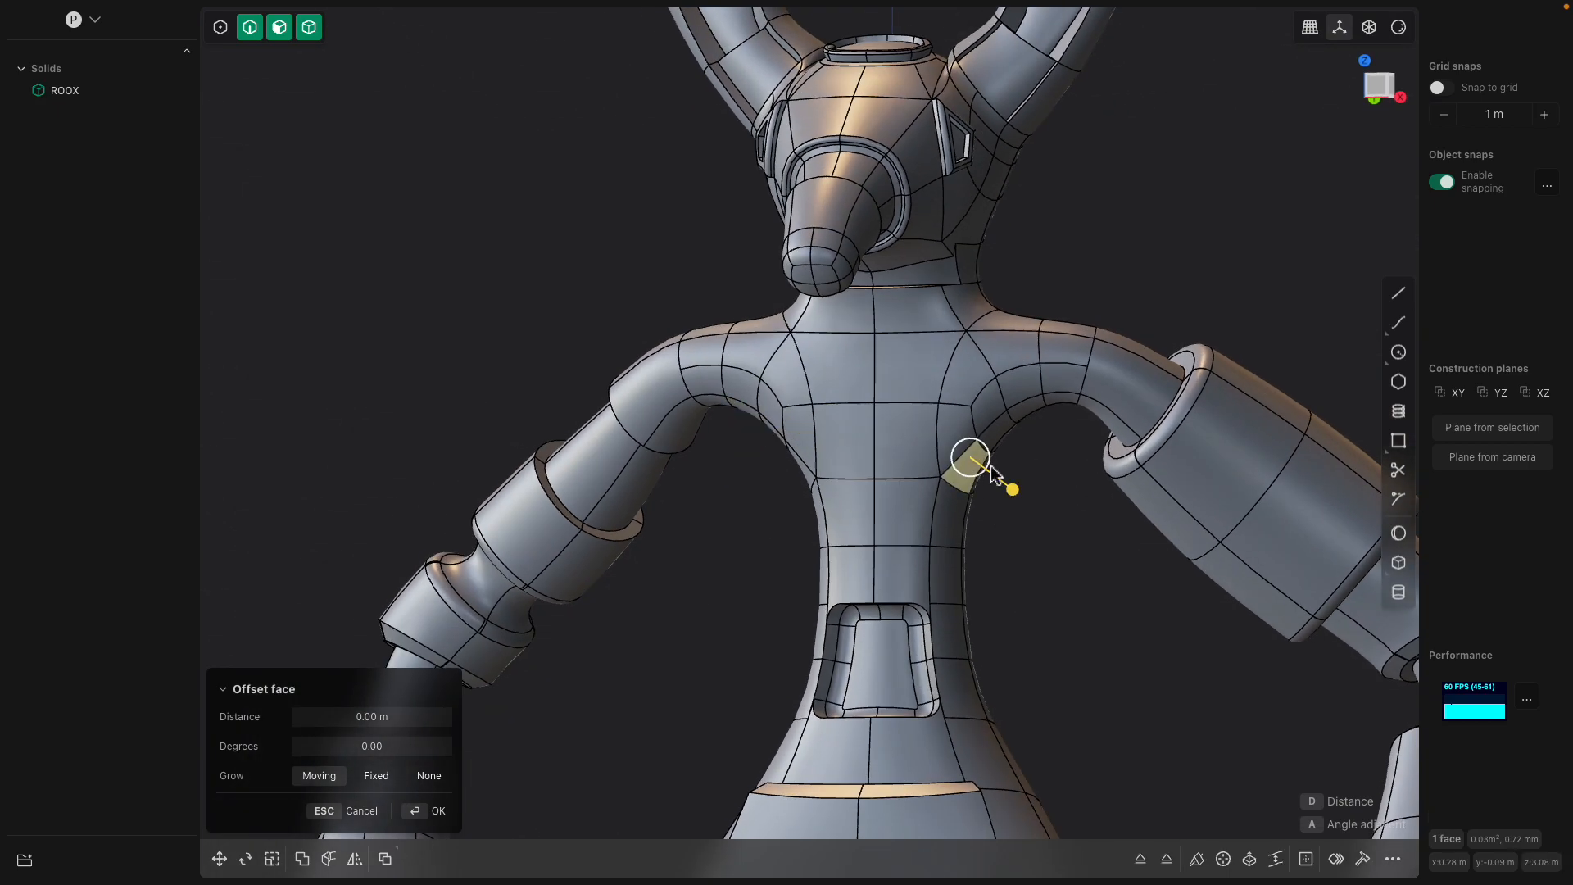
middle_click_drag(943, 422, 973, 423)
scroll(802, 423, "down", 1)
middle_click_drag(856, 553, 768, 565, "shift")
left_click(822, 411)
left_click(786, 449)
- Offset the two faces along the upper edge of the waist recess upward
left_click(760, 588)
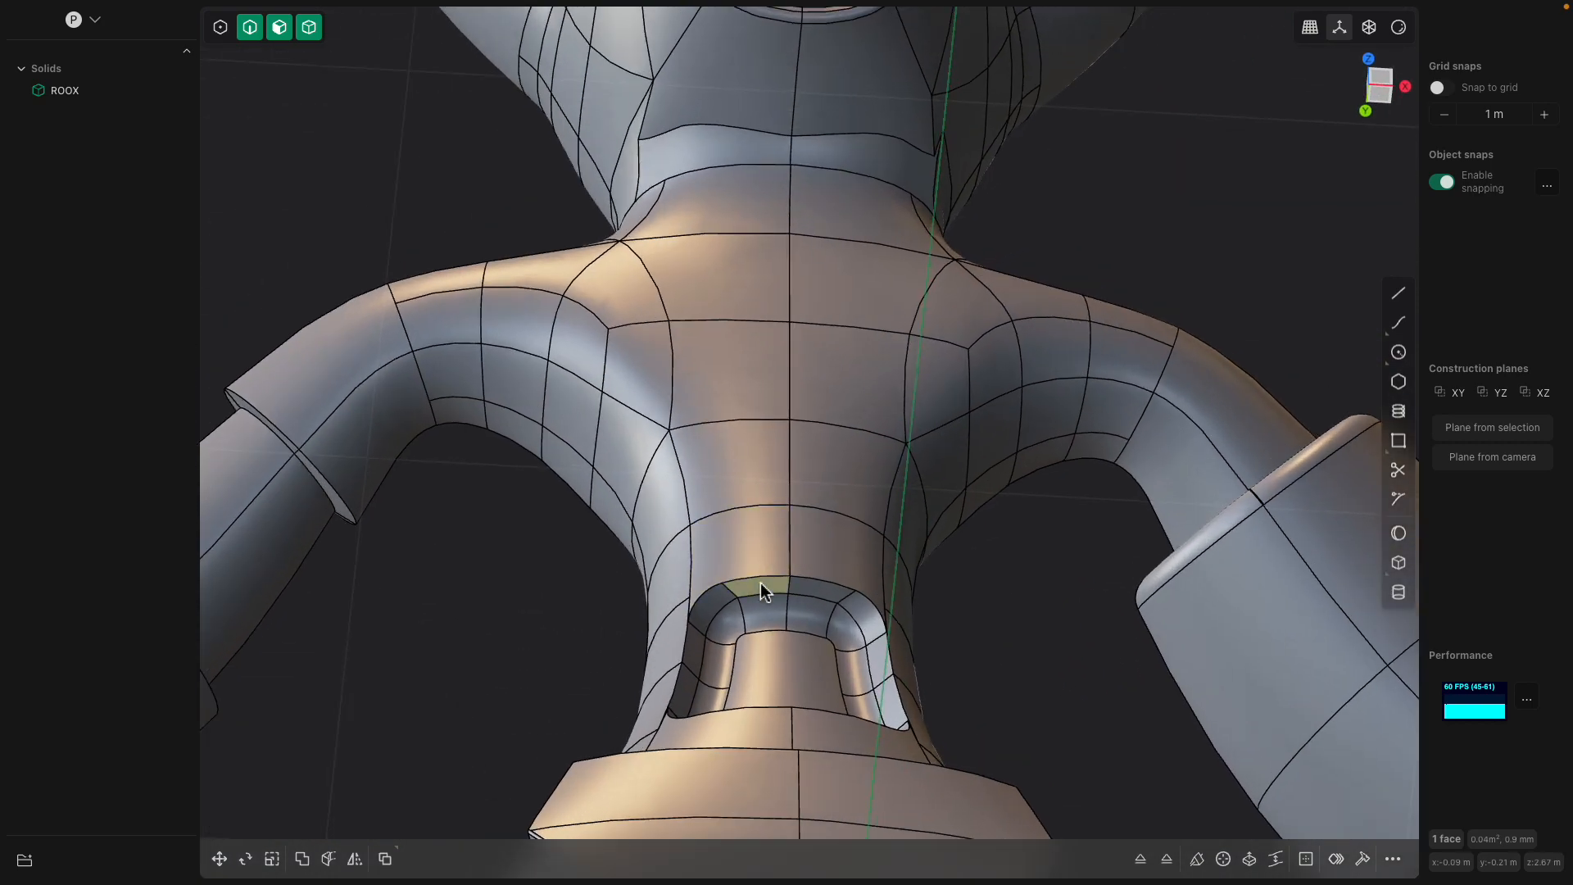
left_click(811, 587, "shift")
mouse_move(811, 587)
left_mouse_down()
mouse_move(812, 527)
mouse_move(813, 563)
left_mouse_up()
middle_click_drag(813, 563, 791, 635)
- Offset the central back face of the waist recess inward by about 0.097 m
left_click(767, 597)
left_click_drag(793, 607, 790, 603)
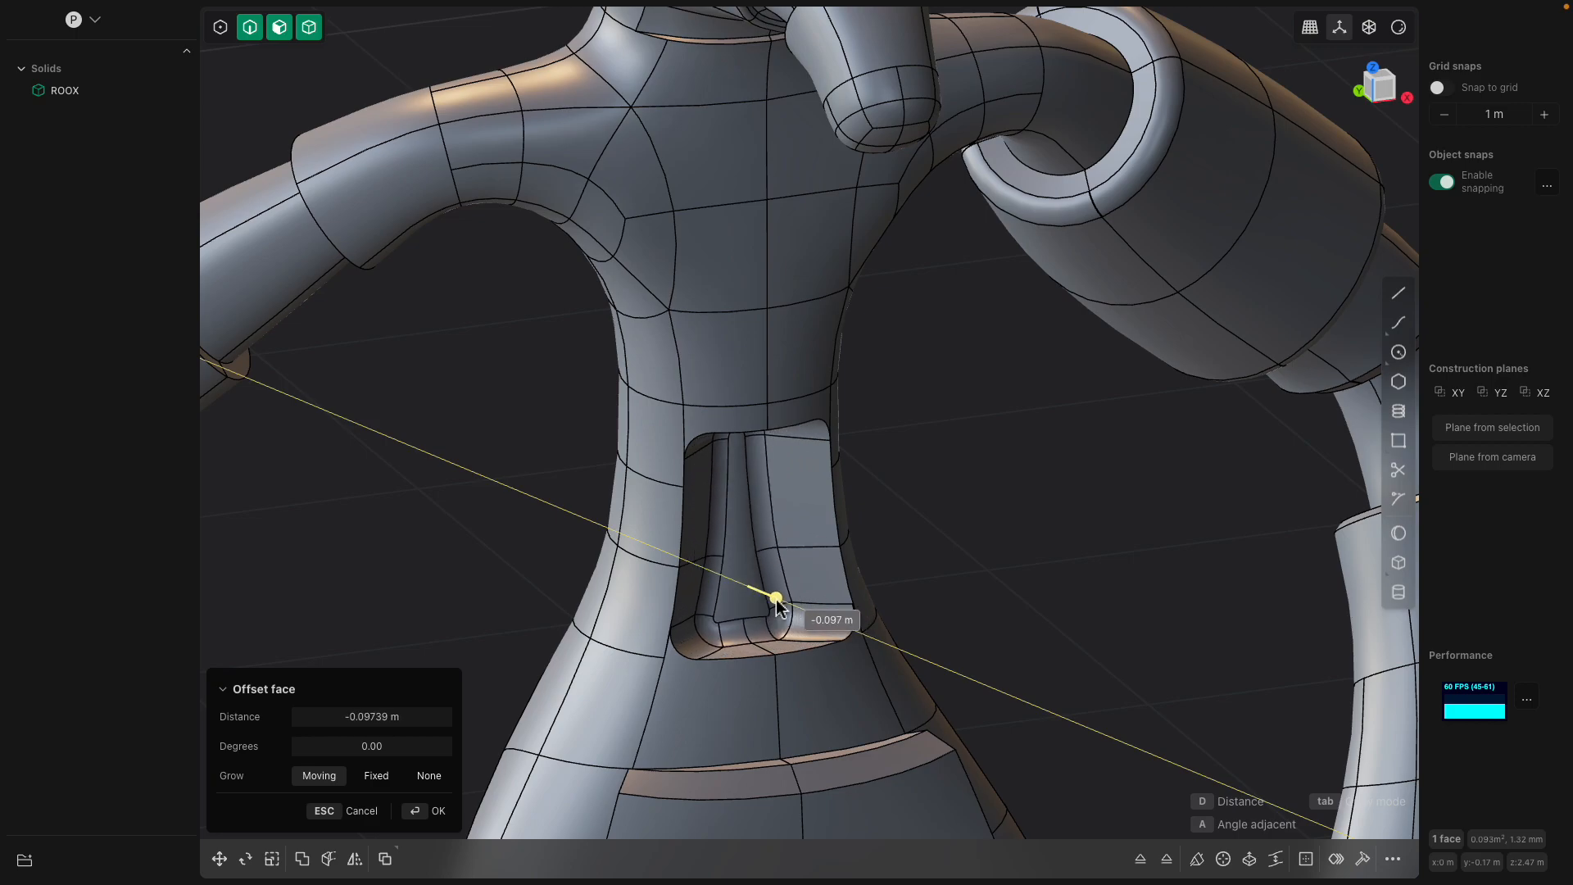
middle_click_drag(784, 603, 883, 494)
key("Return")
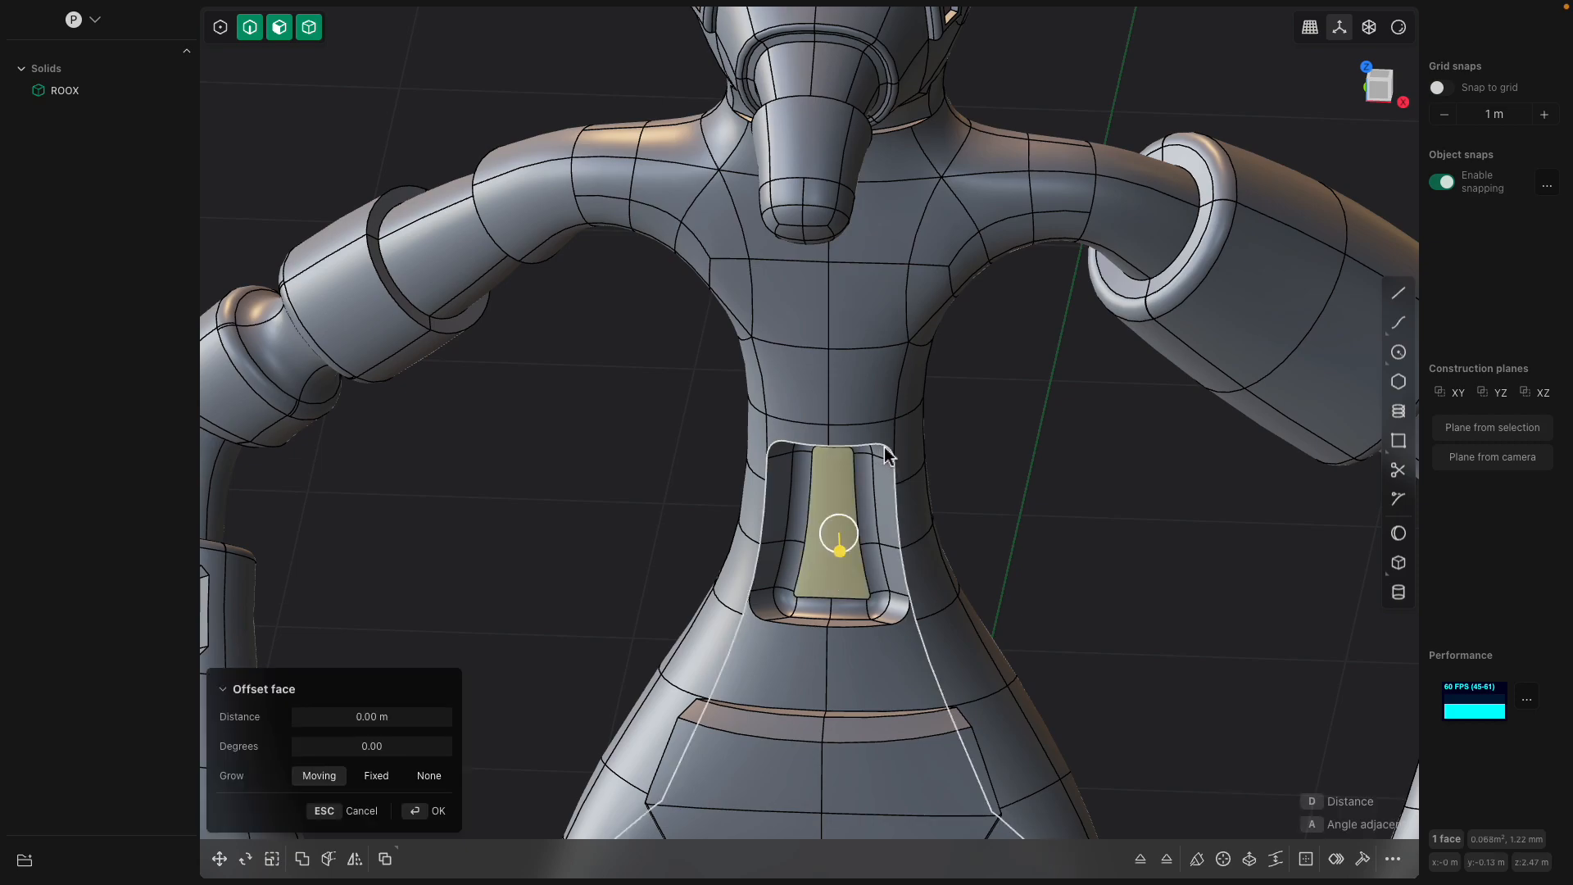
double_click(884, 449)
scroll(886, 452, "down", 3)
middle_click_drag(906, 591, 834, 516, "shift")
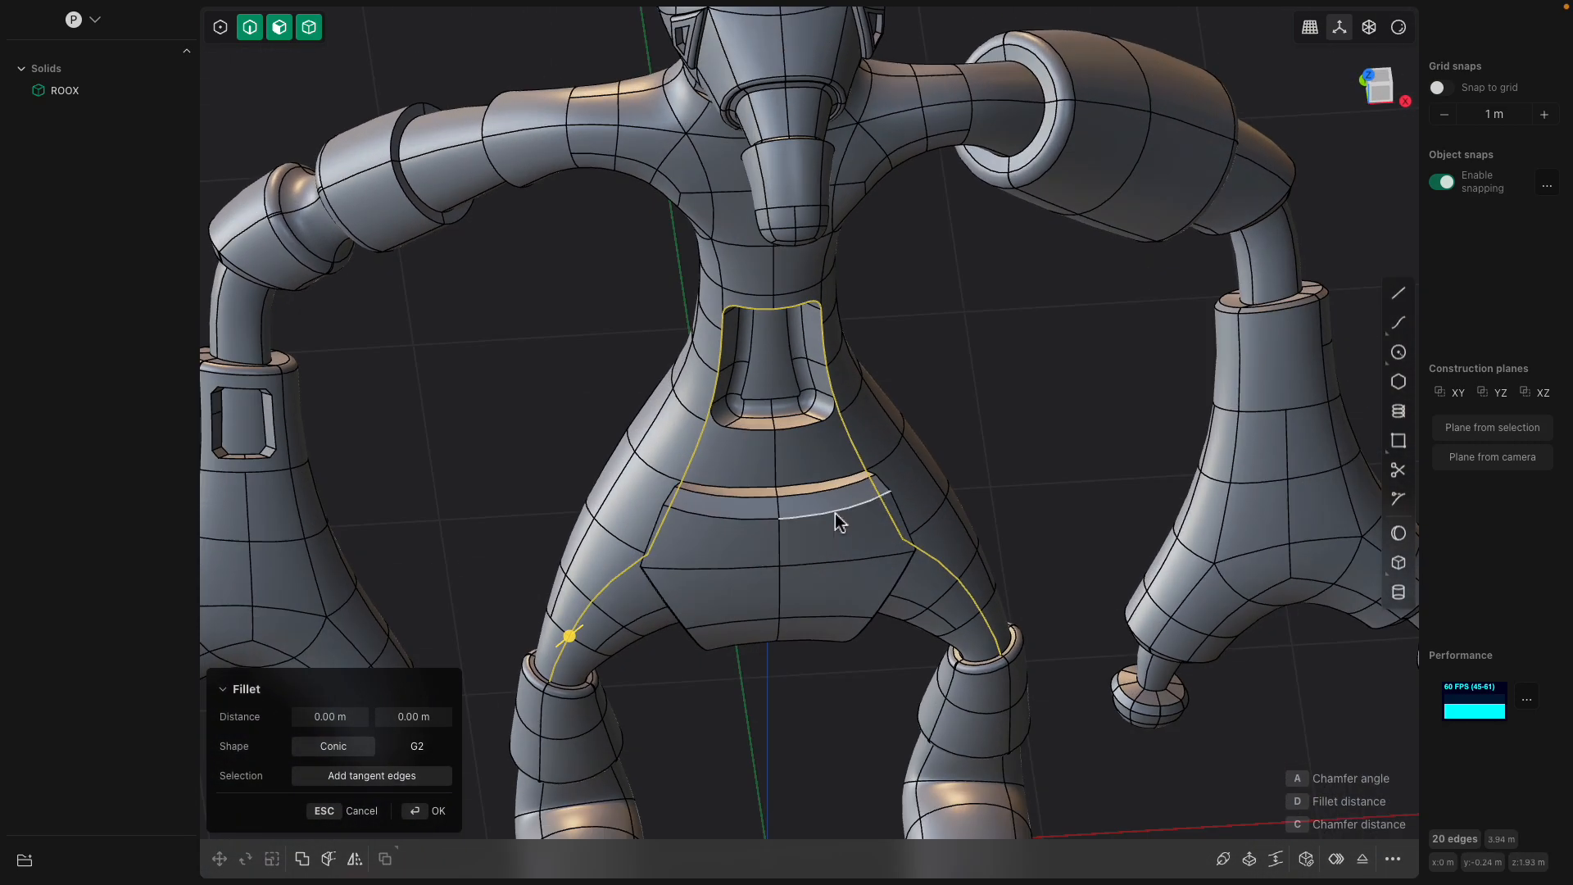
left_click(839, 529)
scroll(857, 596, "down", 8)
middle_click_drag(872, 652, 893, 611)
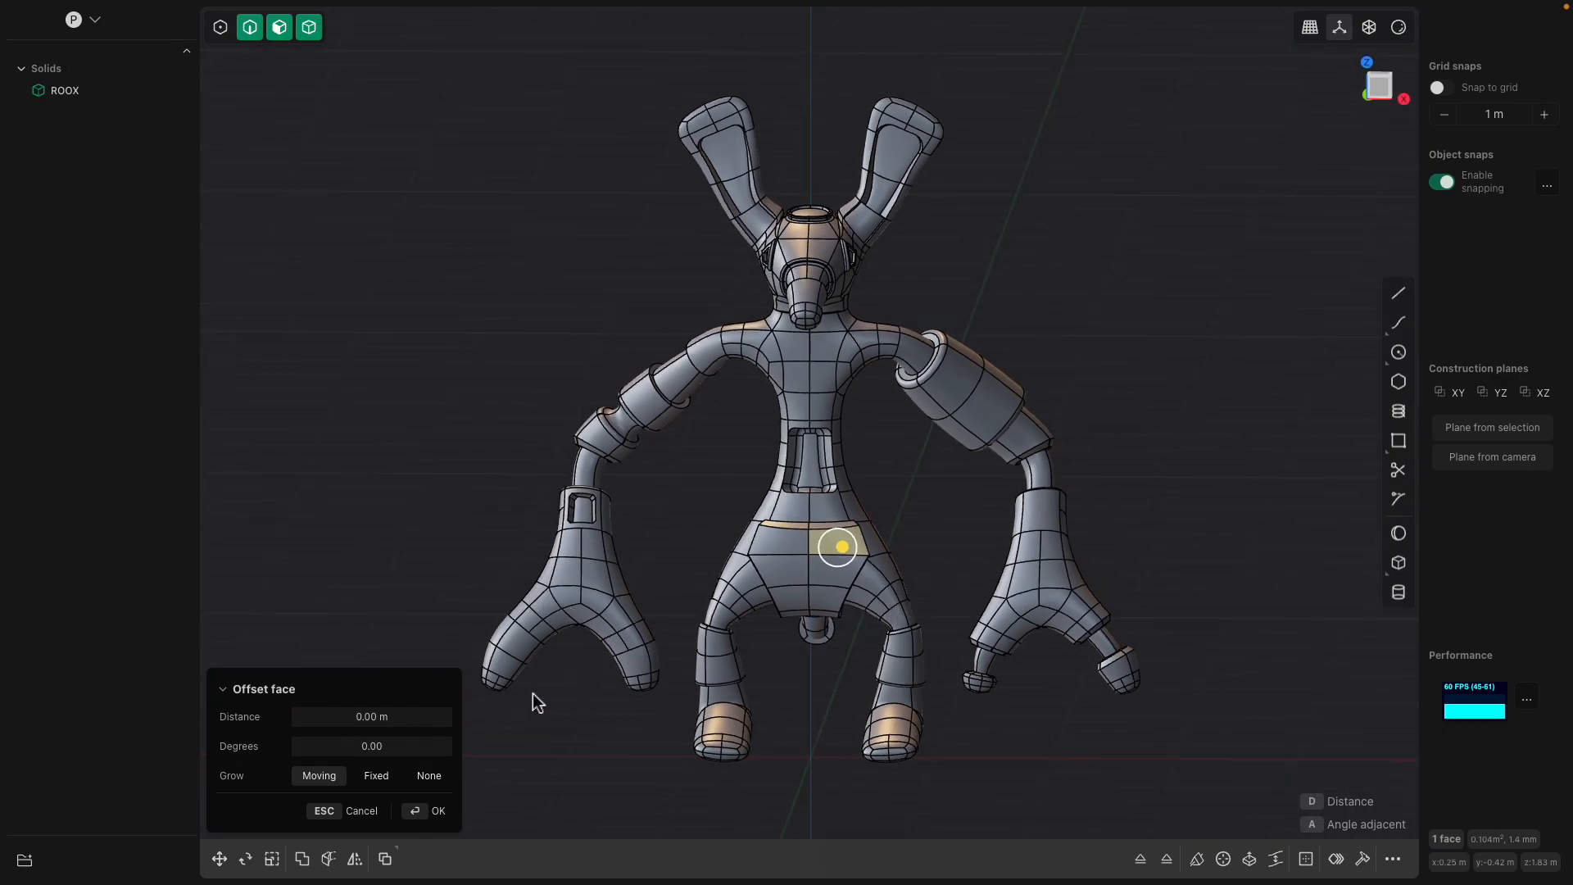
key("Escape")
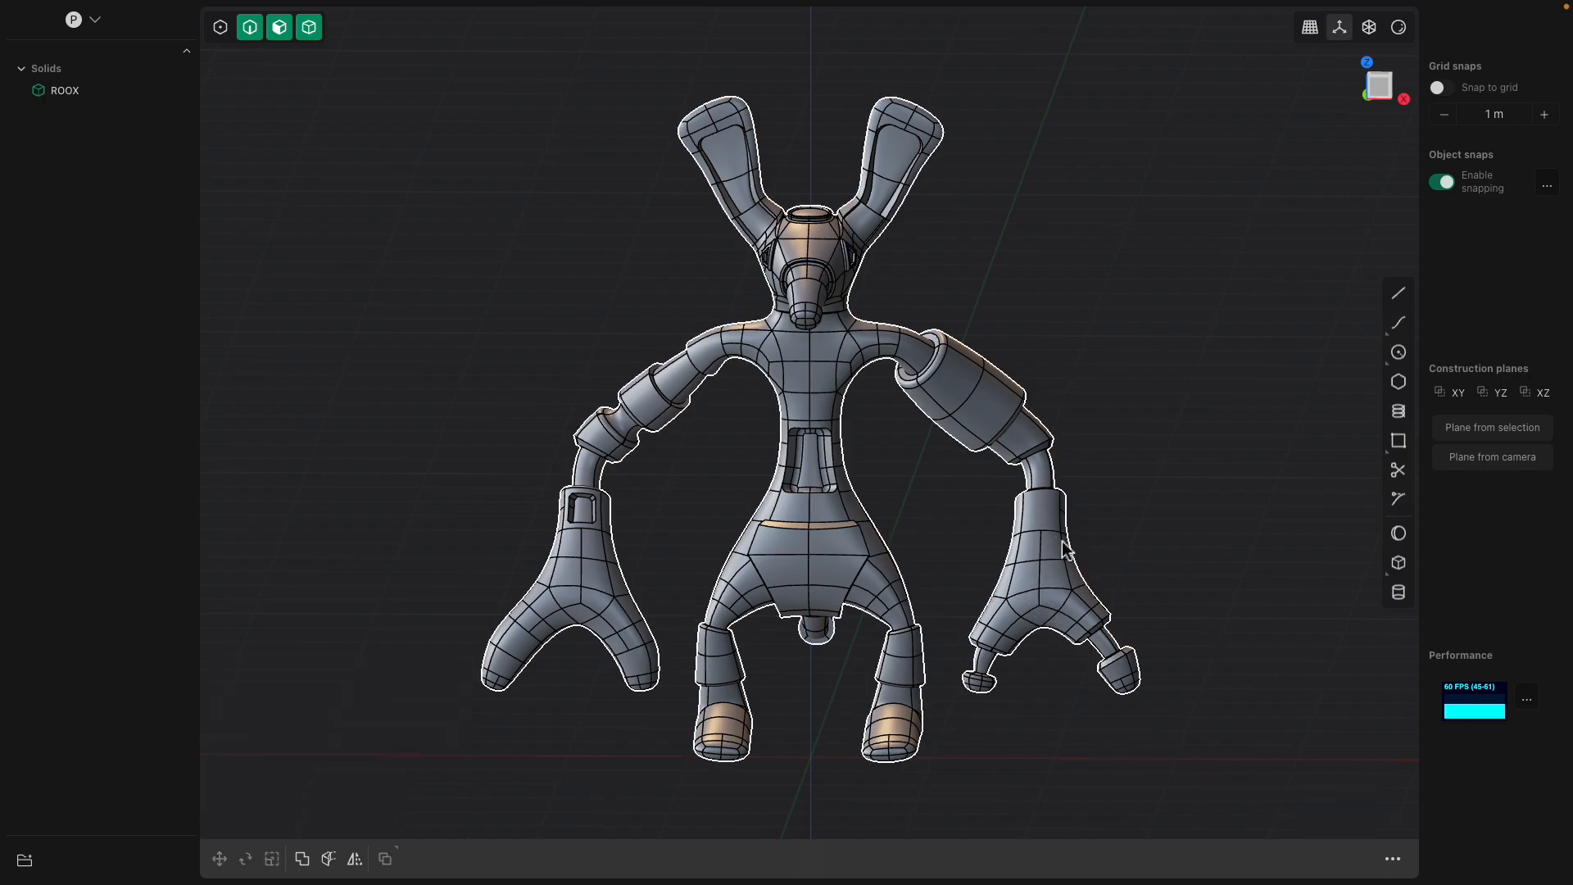
- Create a construction plane from the camera view and draw a closed polyline around the claw hand beneath the large arm cuff
middle_click_drag(1094, 493, 1068, 452, "shift")
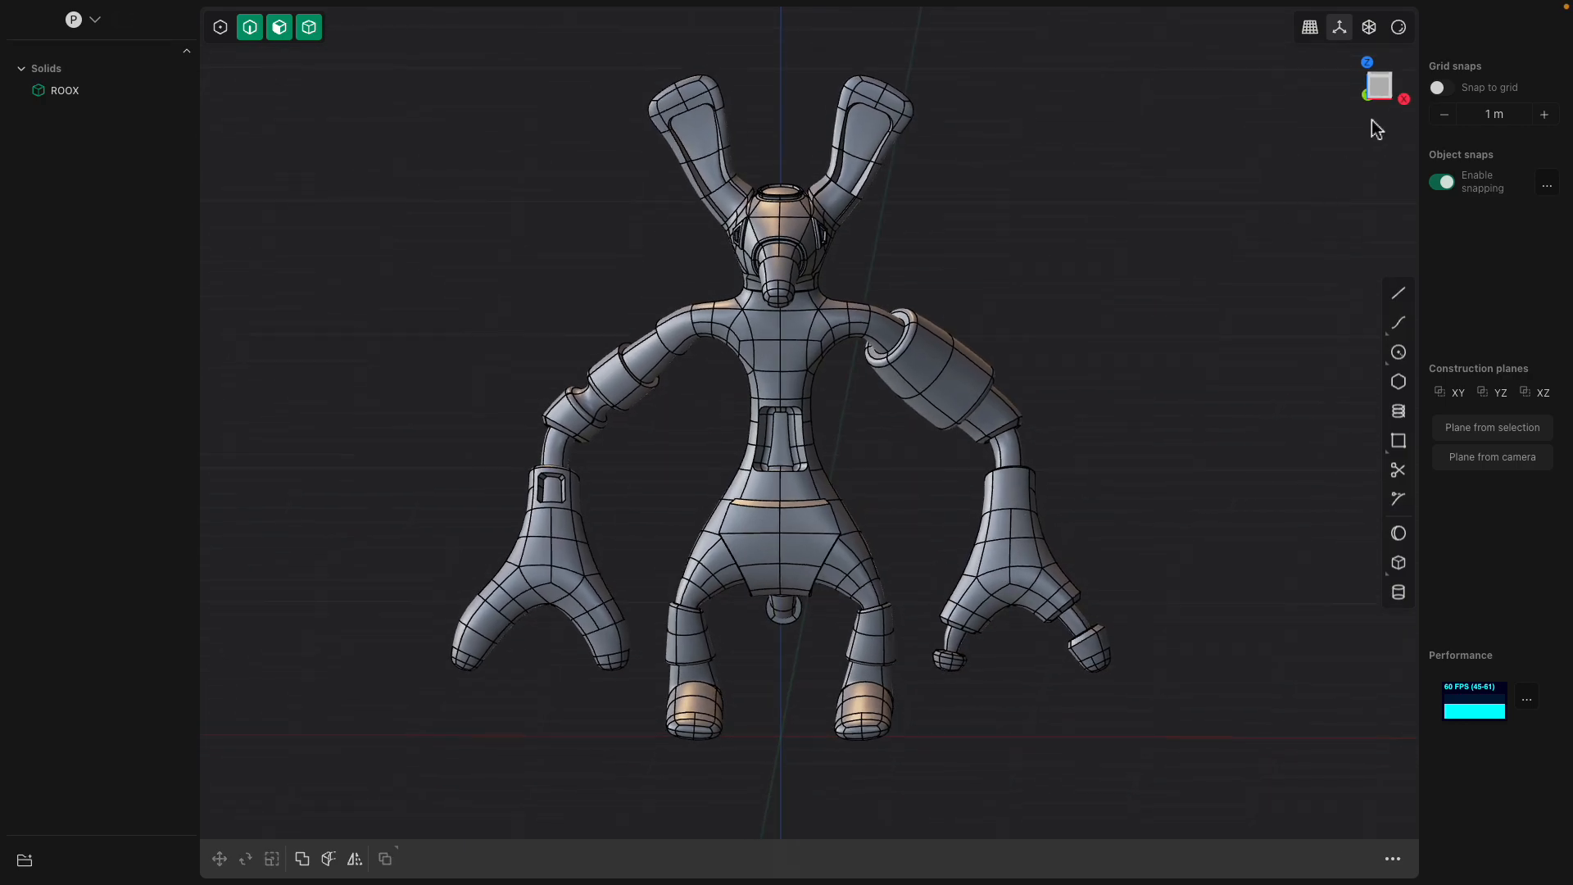
left_click(1383, 88)
scroll(935, 519, "up", 5)
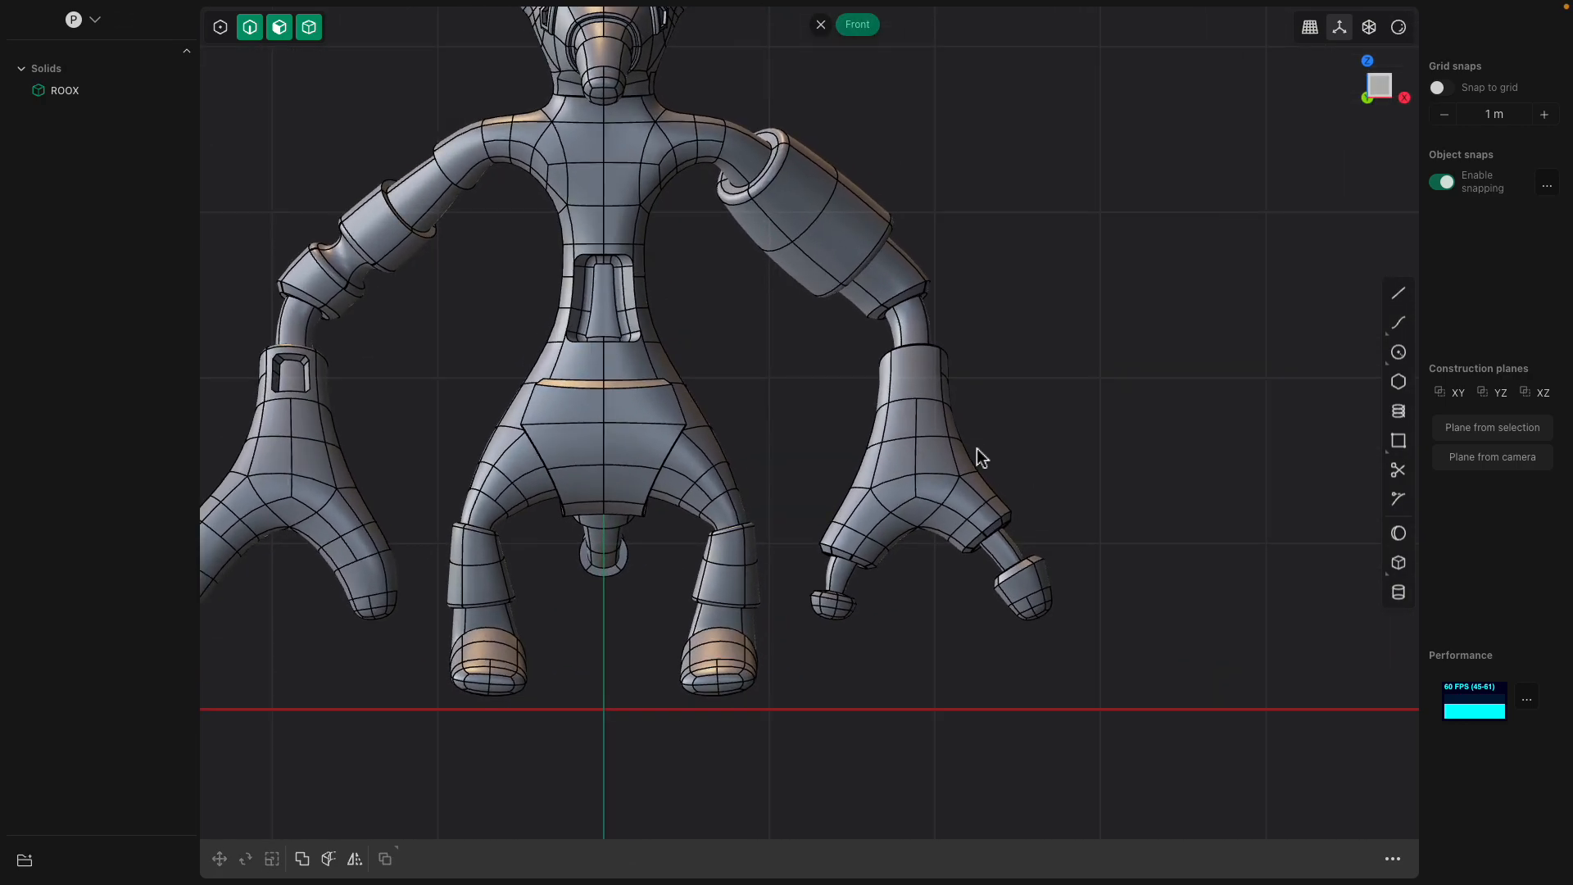
middle_click_drag(902, 452, 828, 307)
scroll(811, 510, "up", 2)
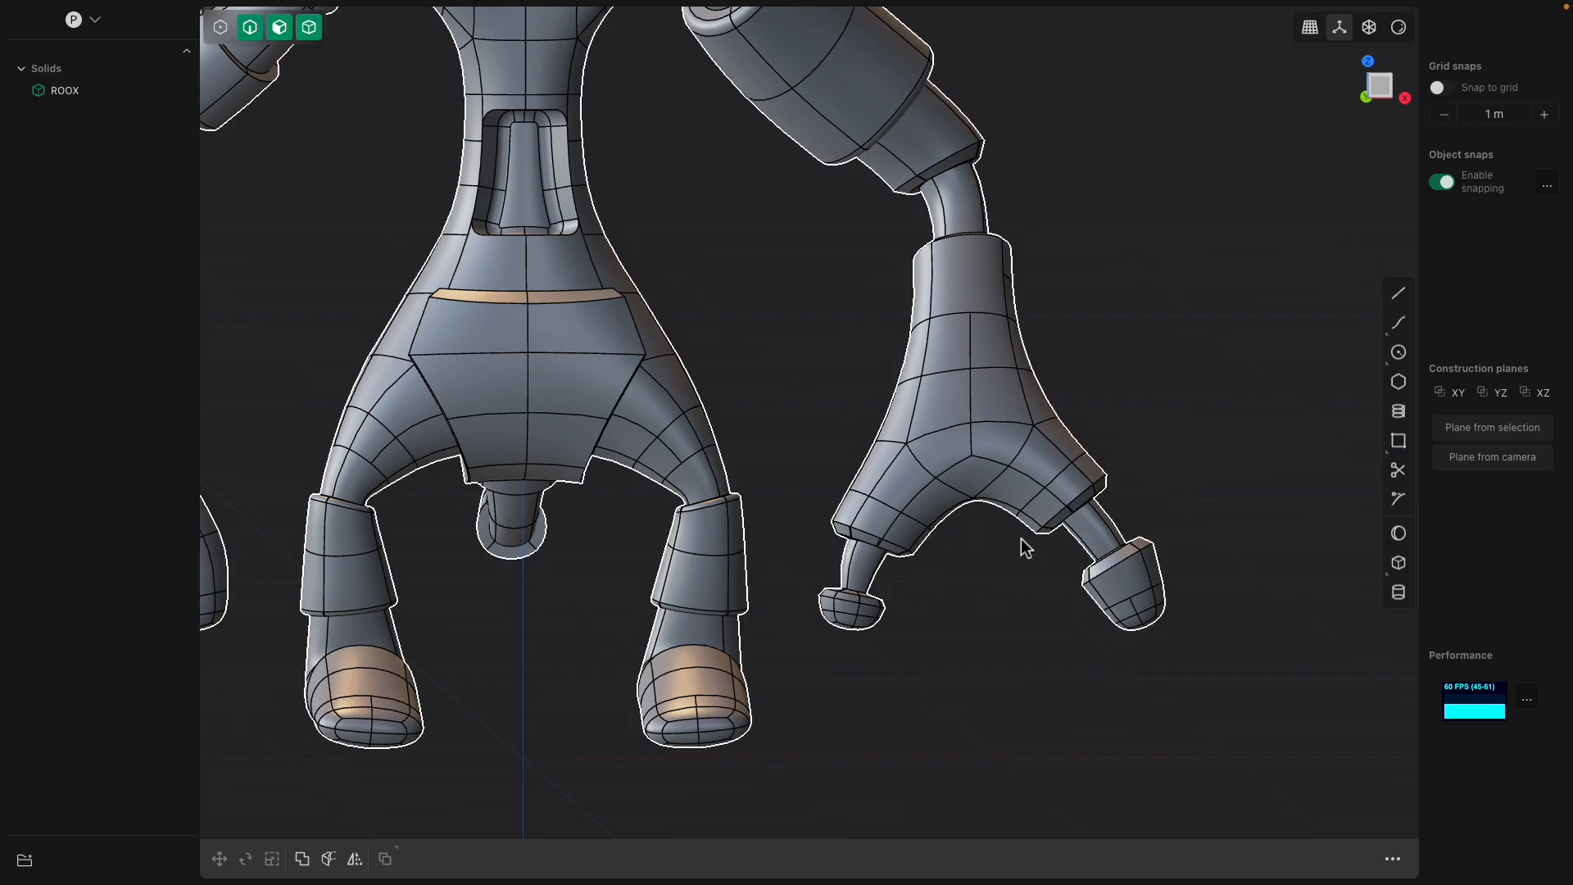
middle_click_drag(1037, 318, 883, 341)
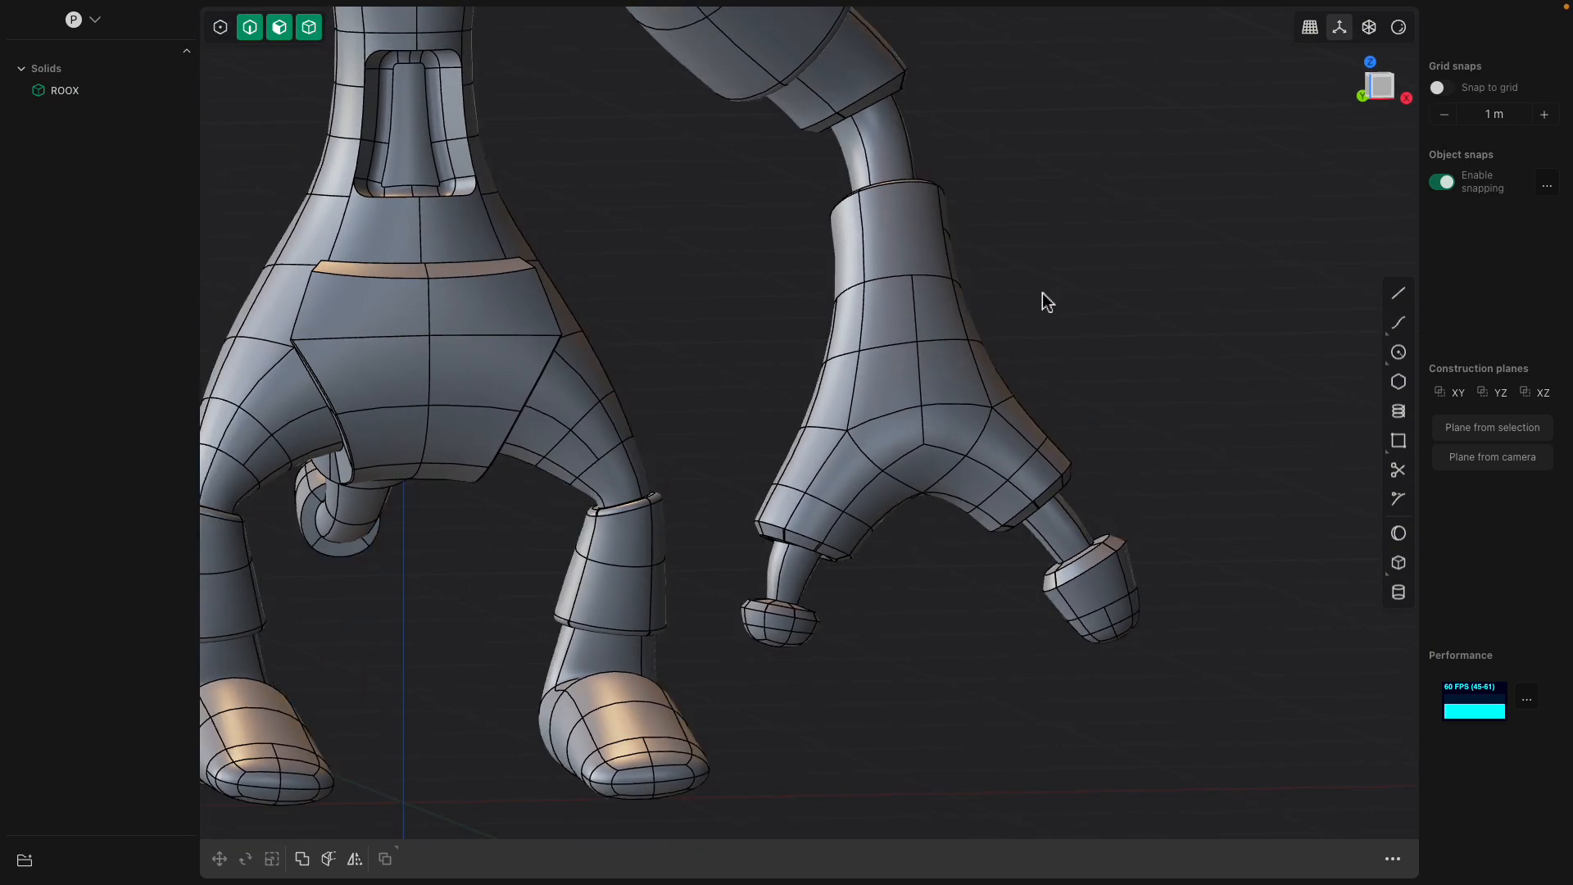
left_click(1481, 464)
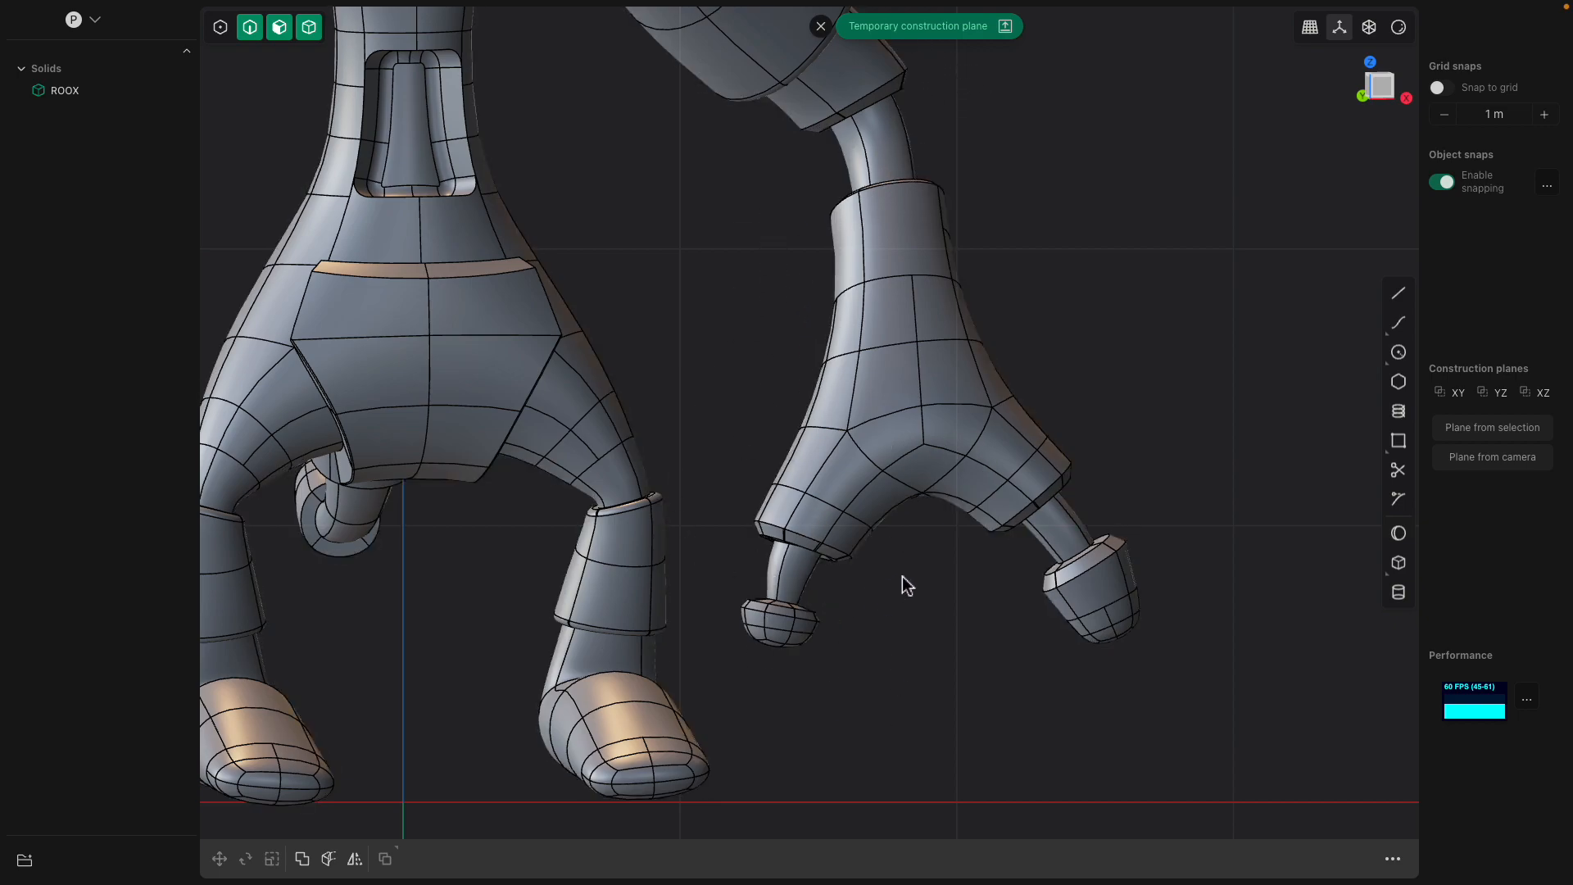
left_click(1397, 297)
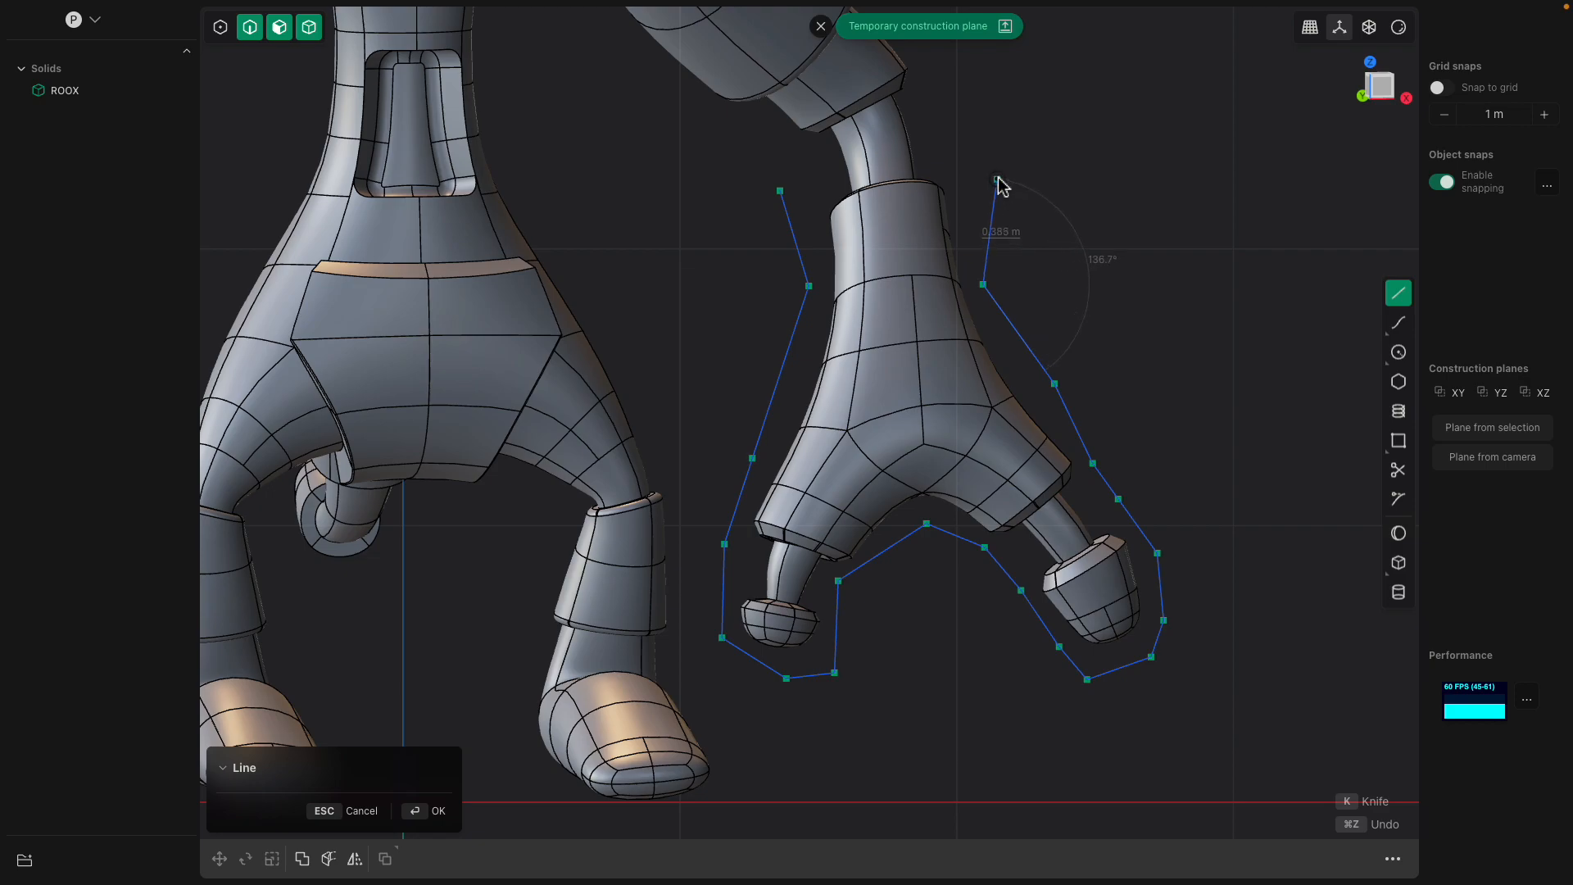
left_click(781, 191)
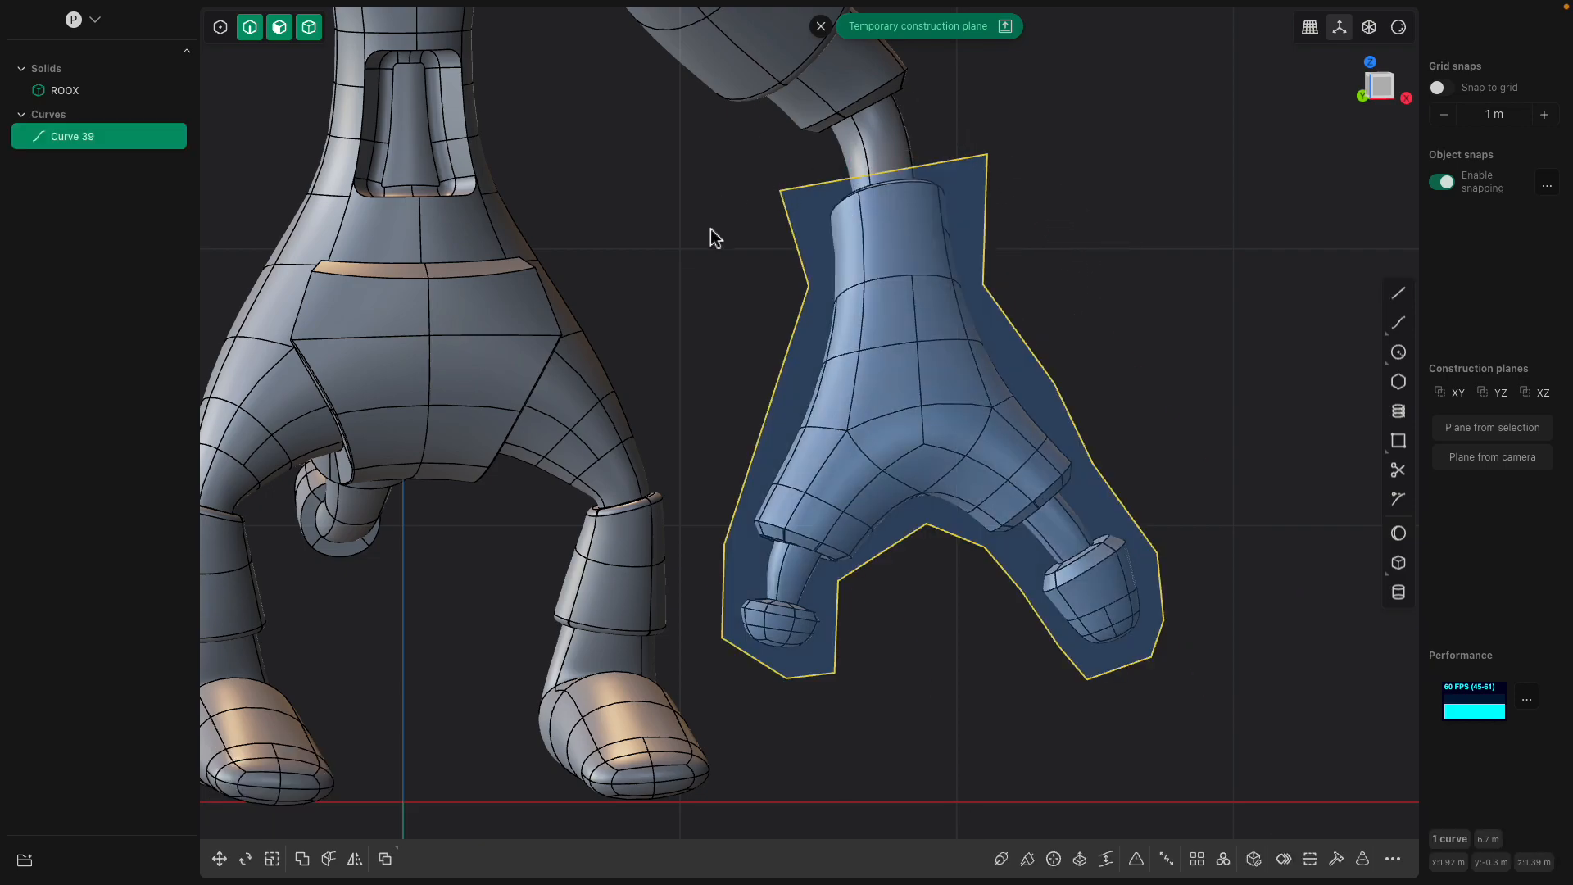
- Extrude the outline into a solid block enclosing the claw hand, and hide the outline curve
middle_click_drag(712, 266, 823, 269)
key("e")
left_click_drag(823, 257, 541, 344)
middle_click_drag(541, 344, 1163, 410)
key("Return")
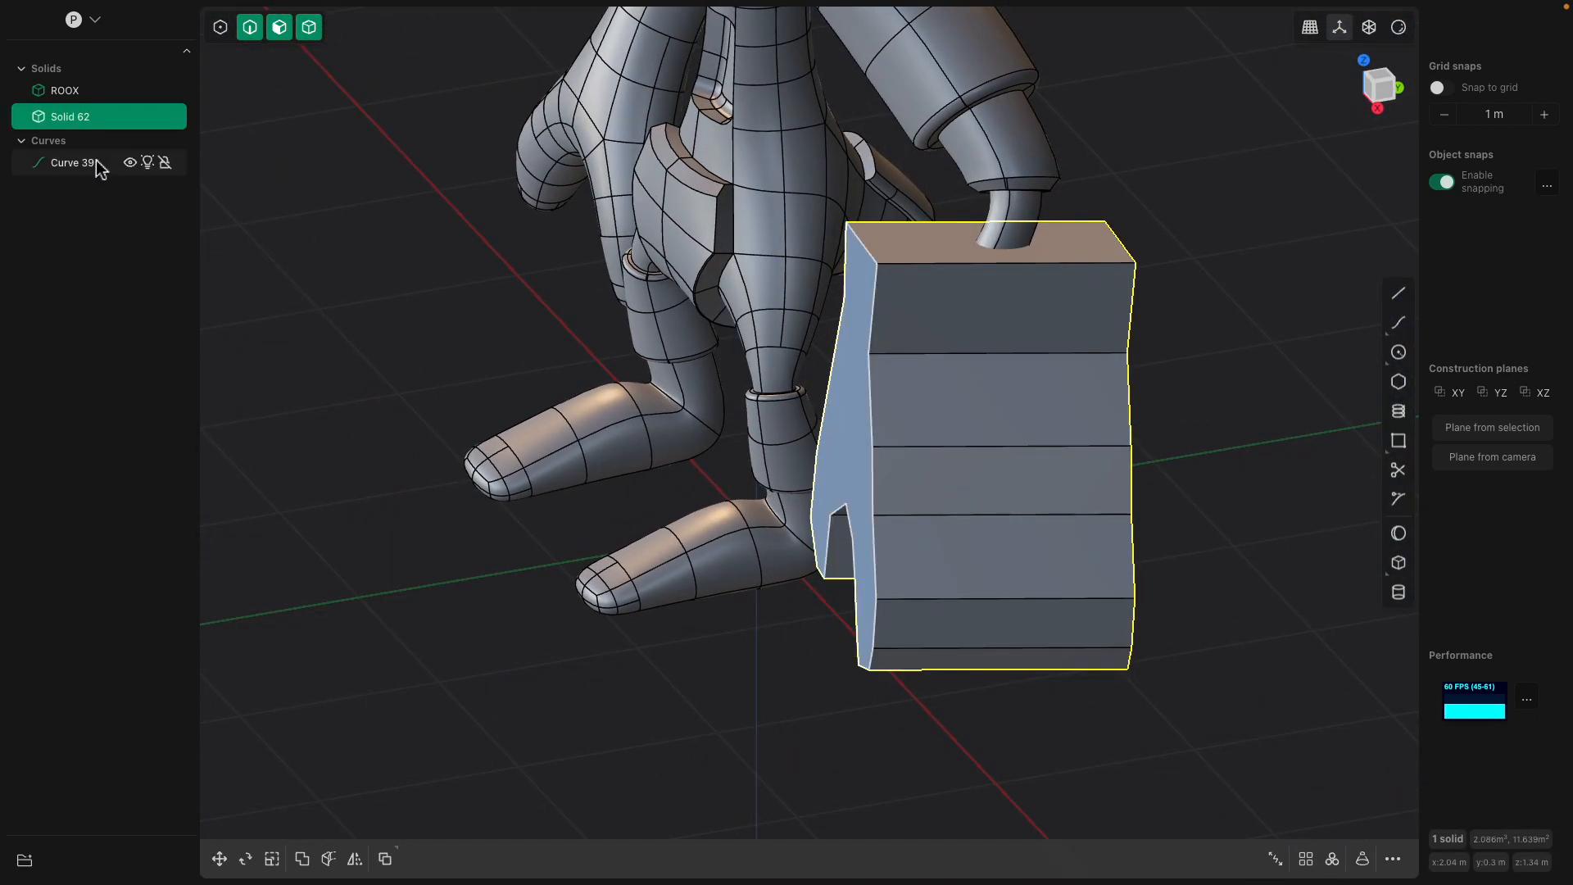
left_click(130, 163)
- Offset the front face of the hand block by about 0.055 m
middle_click_drag(819, 516, 931, 524)
left_click(881, 457)
mouse_move(832, 444)
left_mouse_down()
mouse_move(996, 425)
mouse_move(822, 446)
left_mouse_up()
middle_click_drag(883, 447, 710, 401)
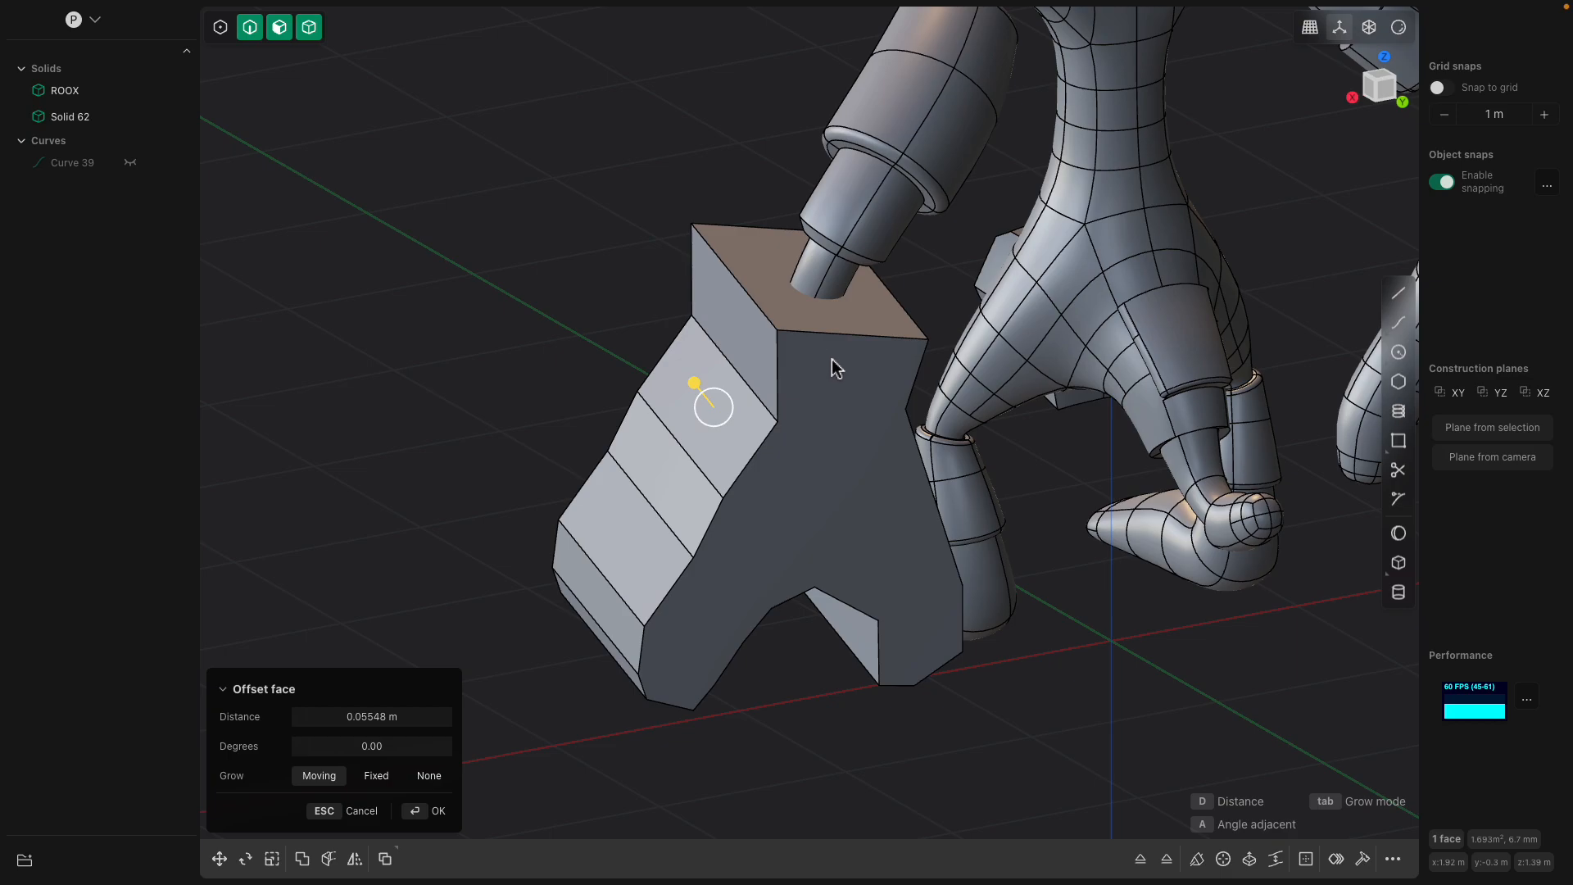
middle_click_drag(830, 364, 1198, 430)
left_click(1186, 282)
- Unite the hand block and the ROOX character into one solid with a boolean
middle_click_drag(1186, 282, 1131, 311)
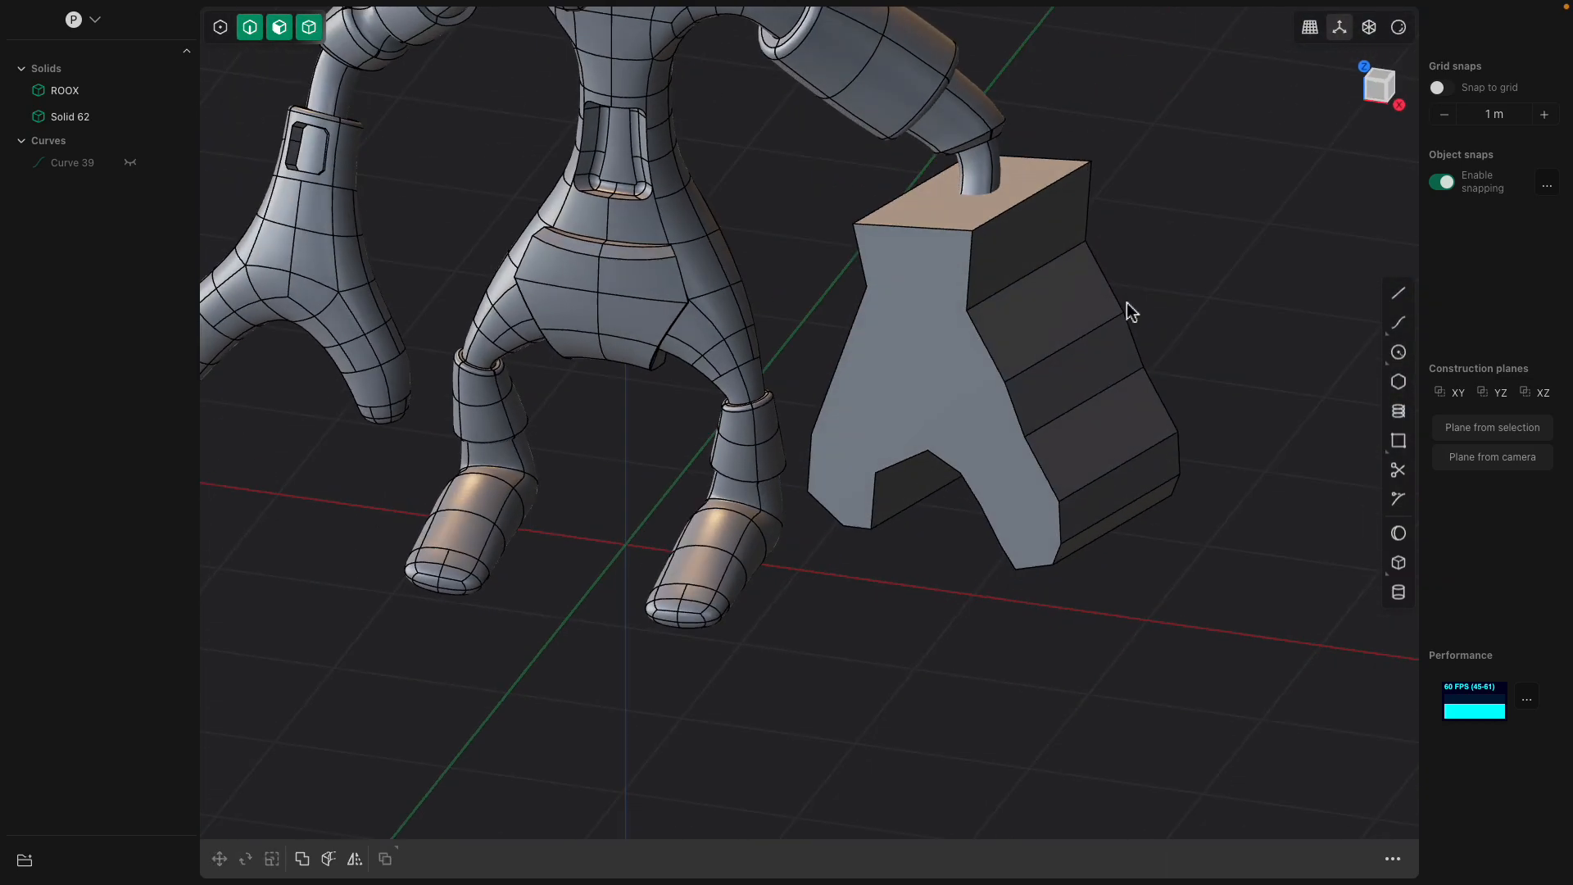
left_click(1066, 250)
left_click(965, 146, "shift")
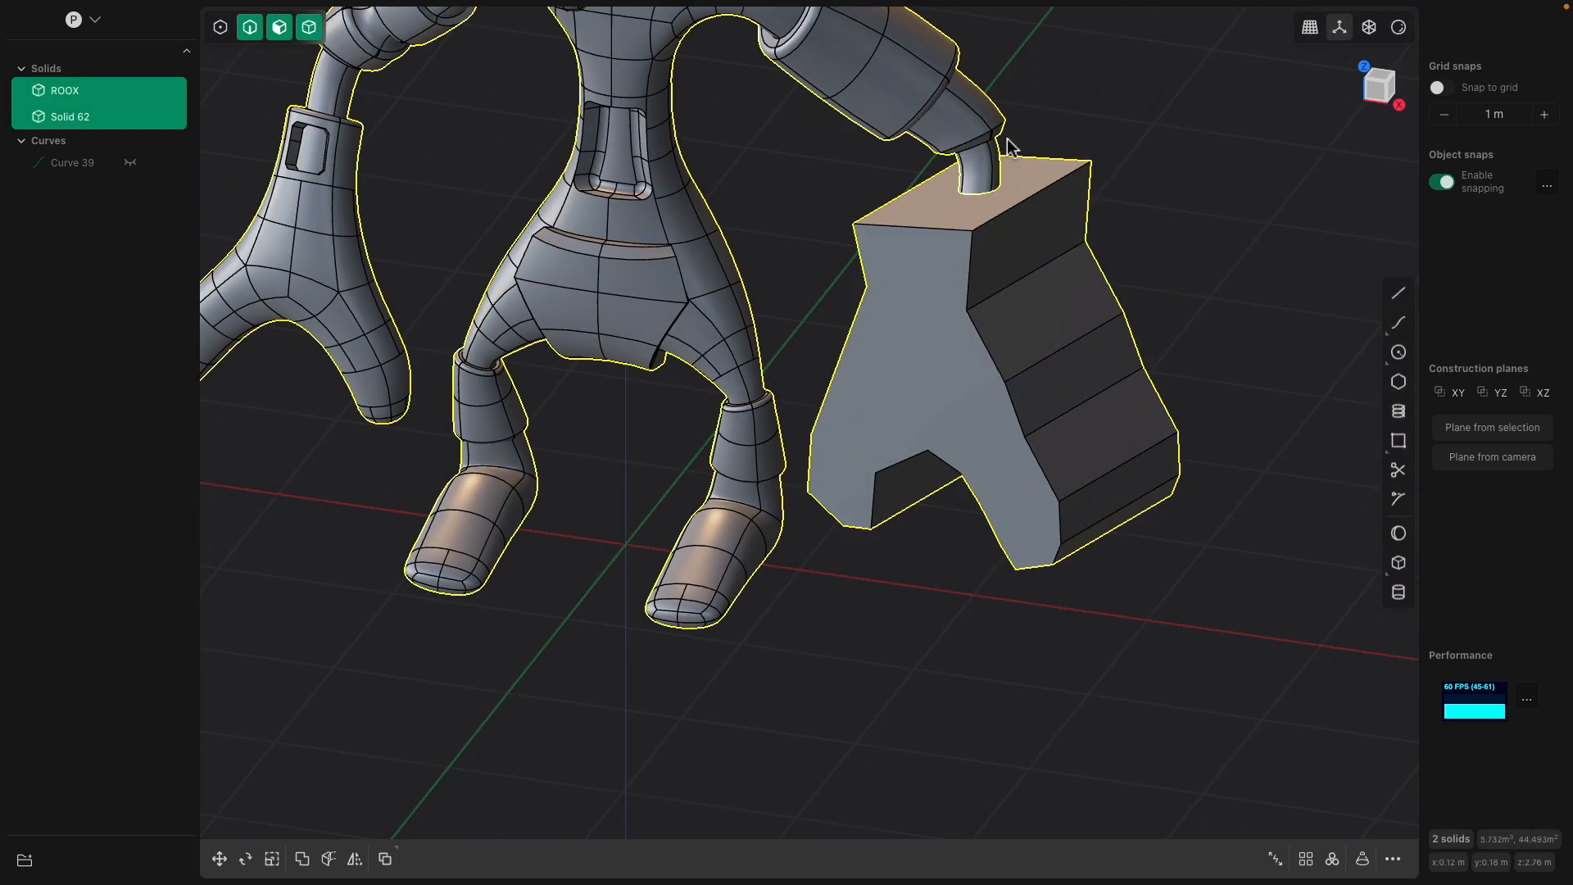
key("b")
key("Return")
- Fillet the edge loop where the wrist meets the hand block by about 0.042 m
middle_click_drag(1088, 208, 918, 306, "shift")
scroll(956, 303, "up", 3)
left_click(926, 294)
key("f")
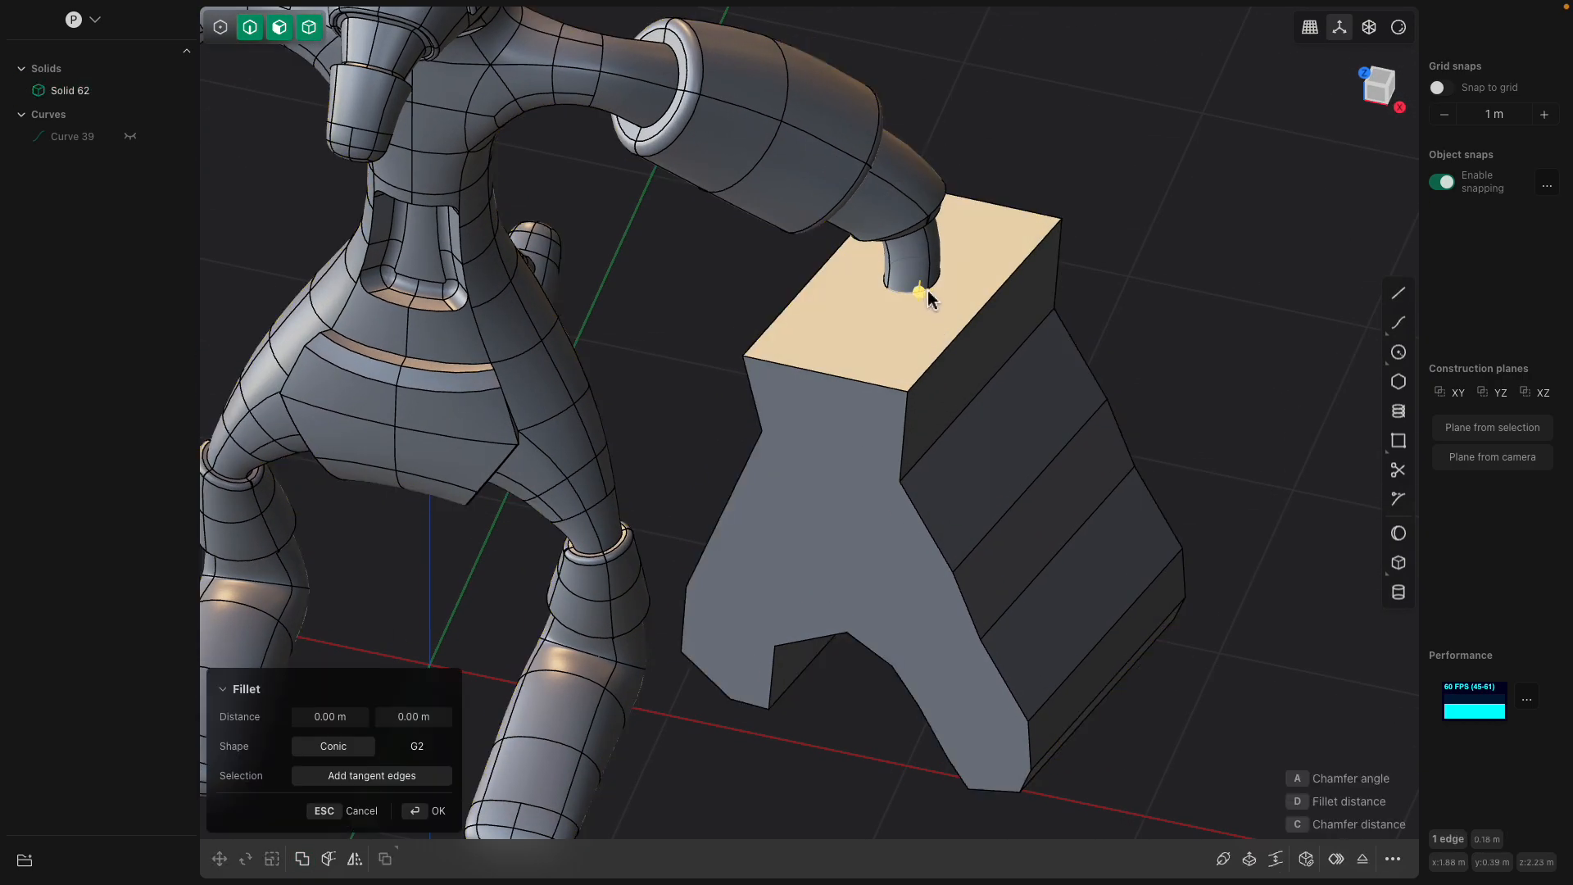
double_click(936, 286)
key("d")
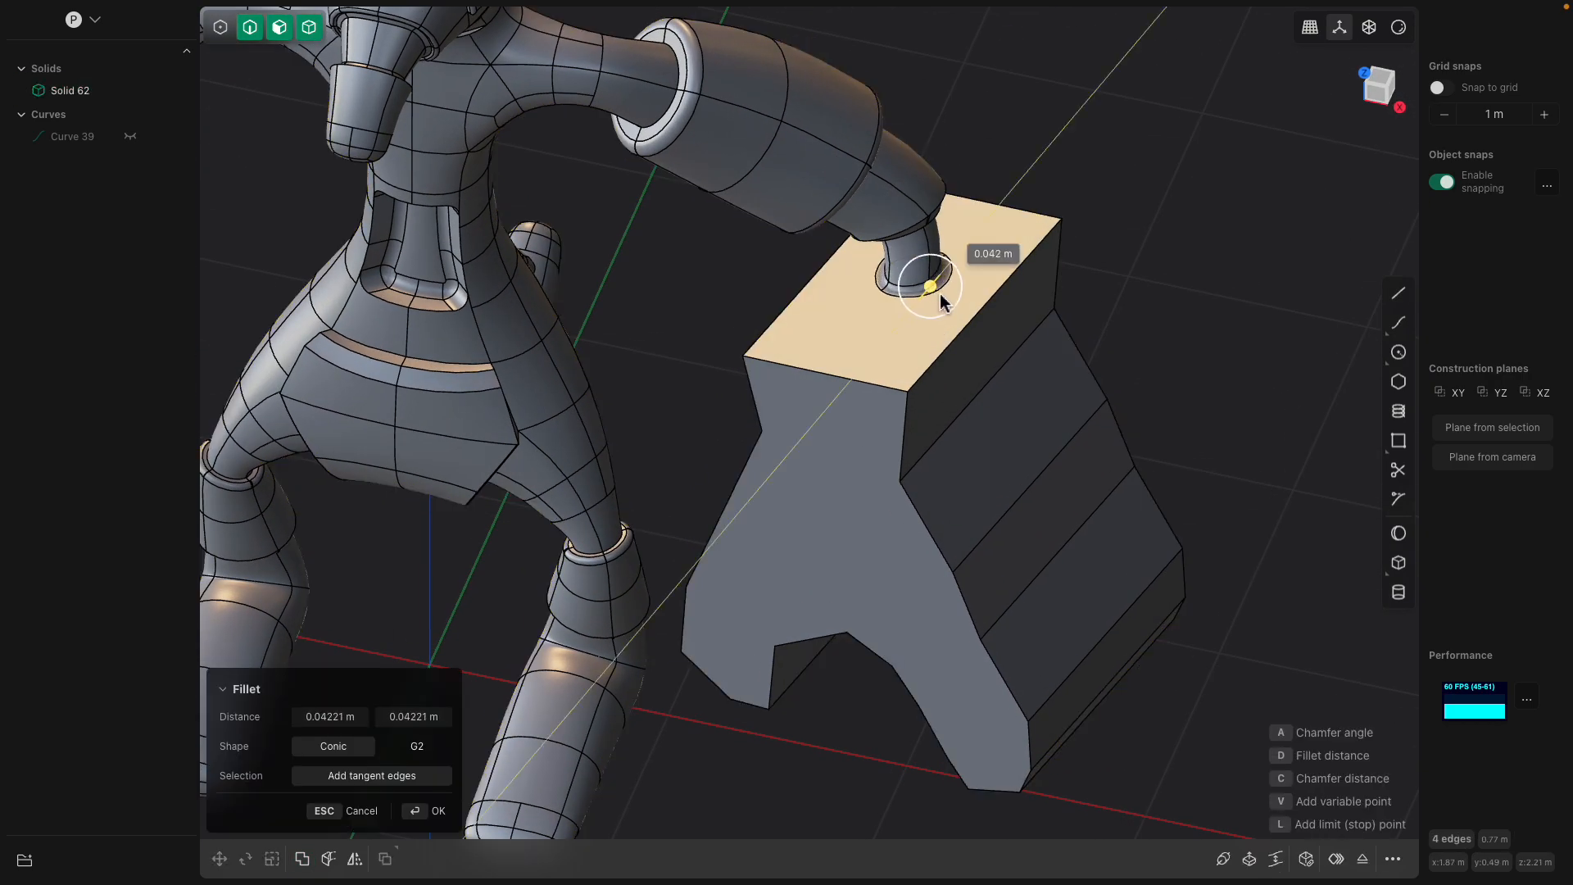
middle_click_drag(962, 246, 1023, 323)
key("Return")
- Fillet the outer upper edge of the hand block by about 0.105 m
left_click(1030, 324)
key("f")
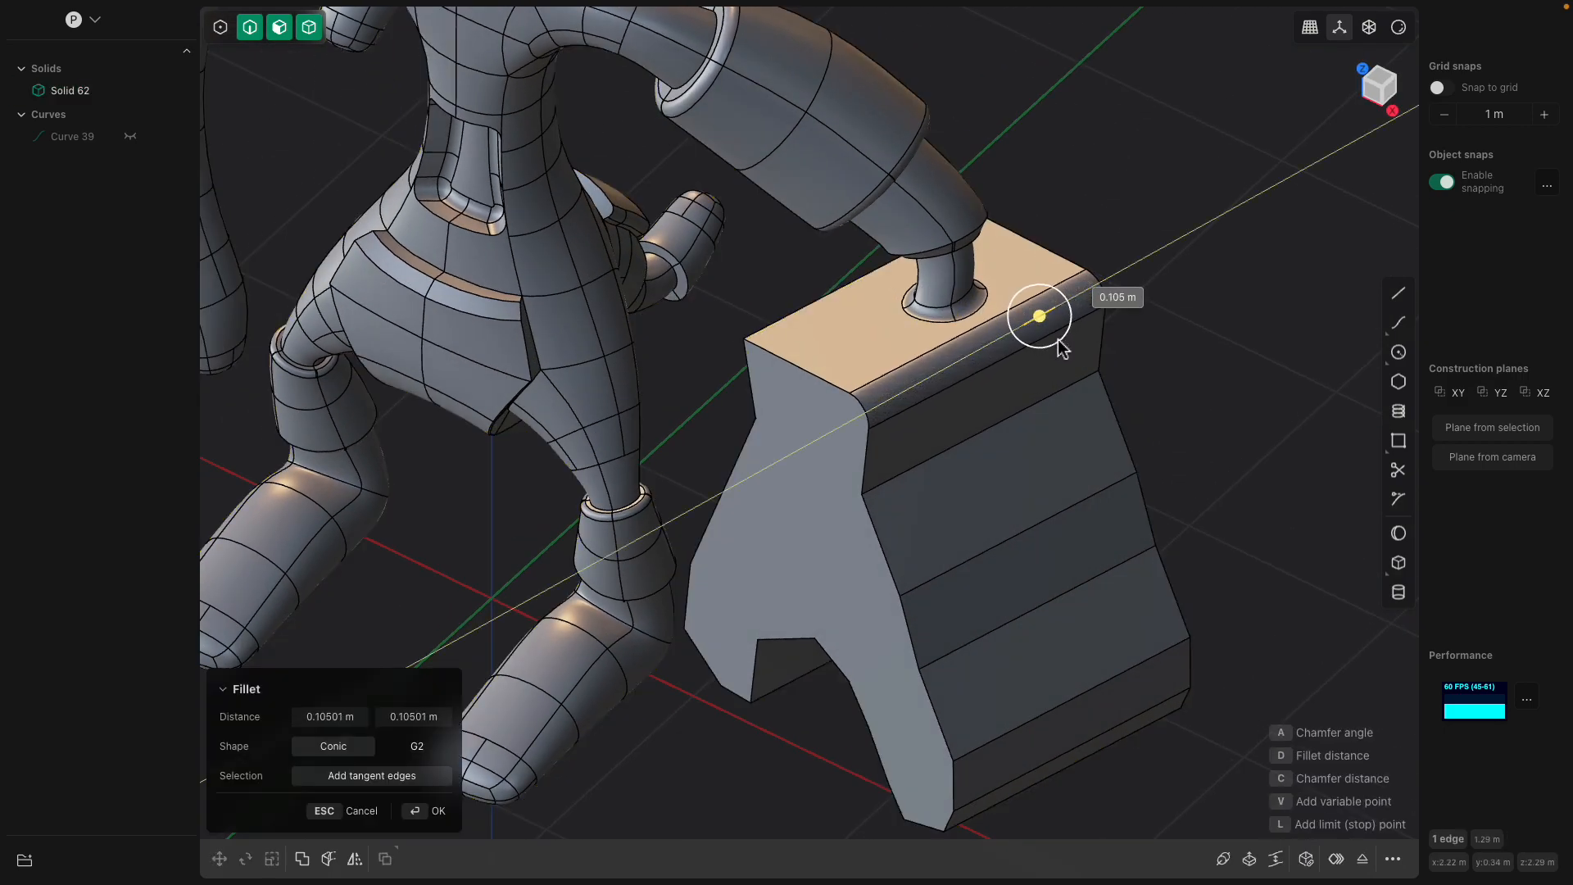
middle_click_drag(1058, 339, 843, 311)
middle_click_drag(747, 283, 756, 265)
key("Return")
- Try to chamfer the hand block's inner upper edge by about 0.127 m, and undo the fillet on the outer edge
left_click(743, 292)
key("b")
left_click_drag(727, 297, 745, 307)
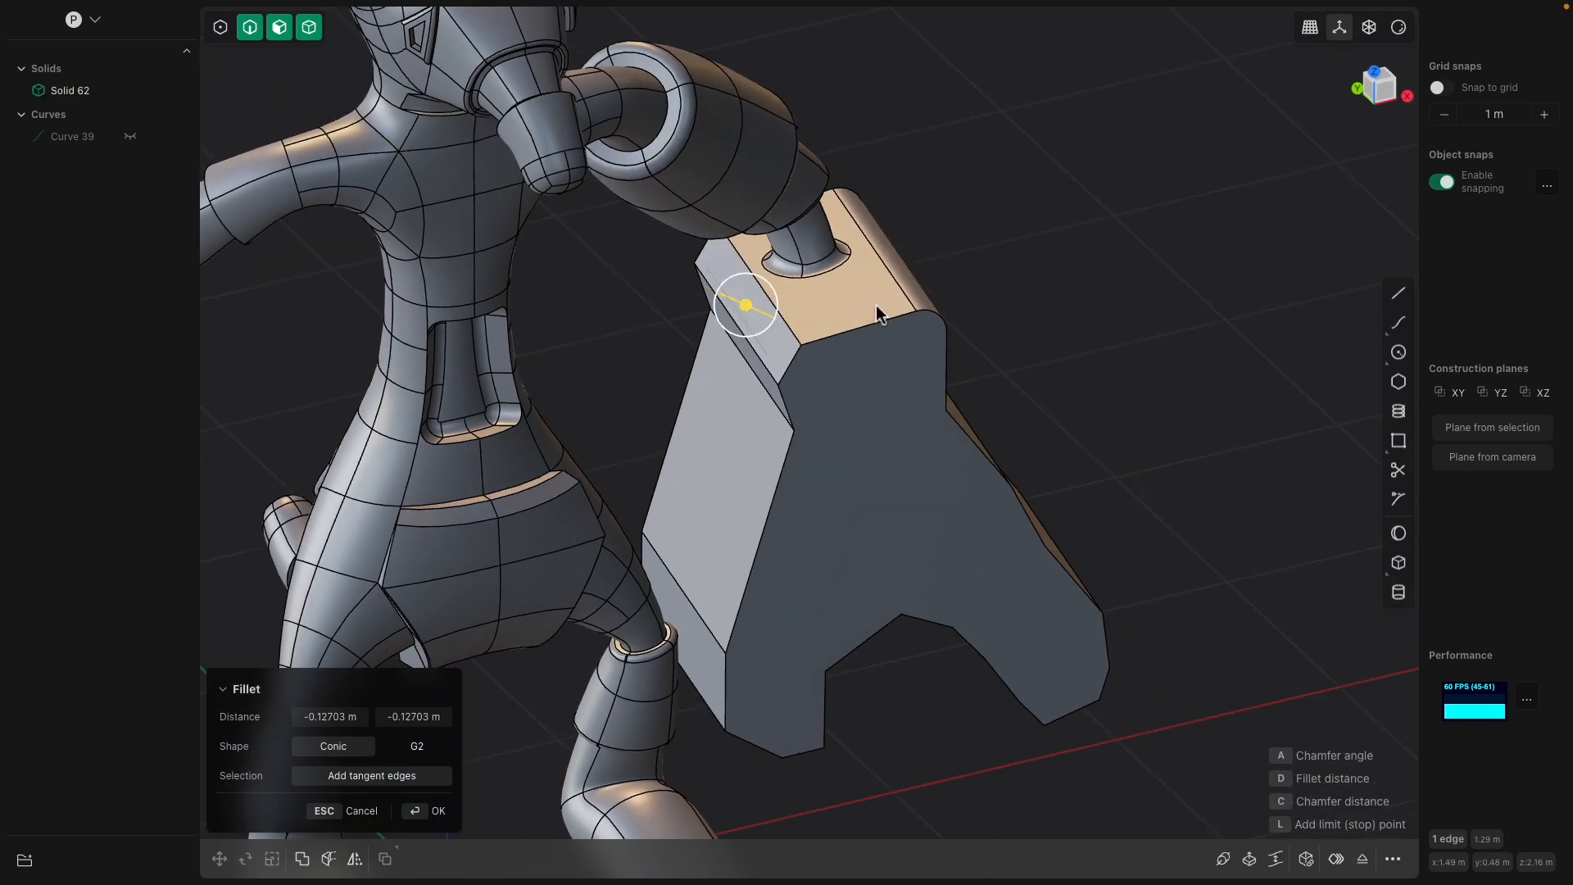
middle_click_drag(858, 310, 829, 275)
key("Escape")
key("ctrl+z")
key("ctrl+z")
- Chamfer the outer upper edge of the hand block
key("b")
middle_click_drag(950, 296, 931, 292)
left_click_drag(957, 268, 940, 305)
middle_click_drag(940, 304, 739, 293)
key("Return")
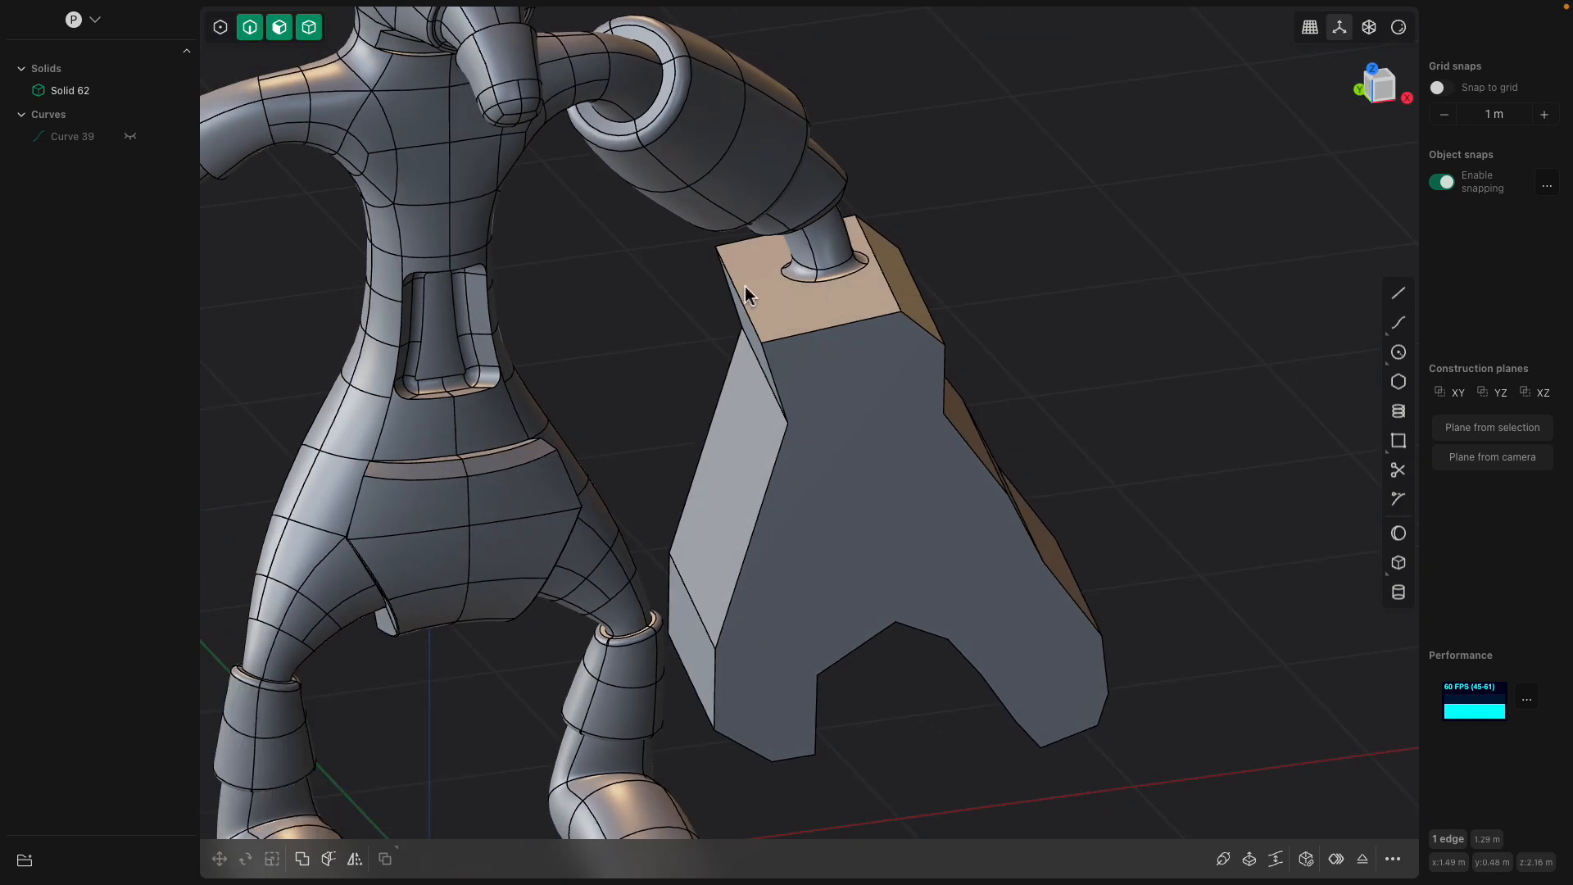
- Chamfer the inner upper edge of the hand block by about 0.15 m
left_click(739, 300)
key("f")
left_click_drag(744, 307, 778, 312)
middle_click_drag(778, 312, 811, 324)
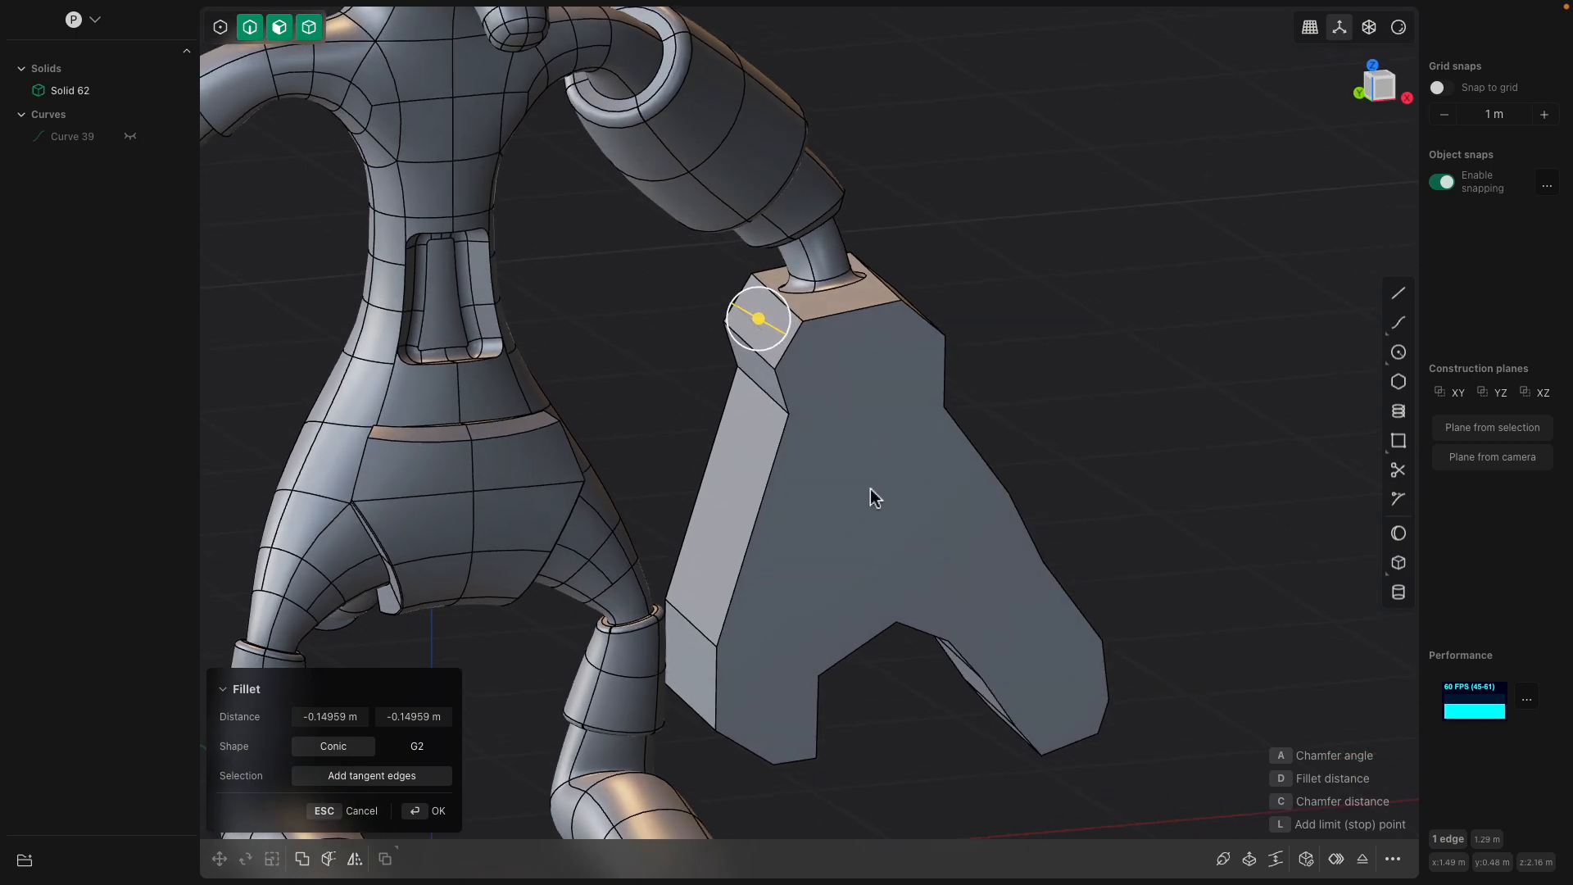
key("Return")
- Cut the hand block's front face across its middle and offset the lower part inward
mouse_move(873, 505)
middle_mouse_down()
mouse_move(842, 507)
mouse_move(894, 514)
mouse_move(866, 514)
middle_mouse_up()
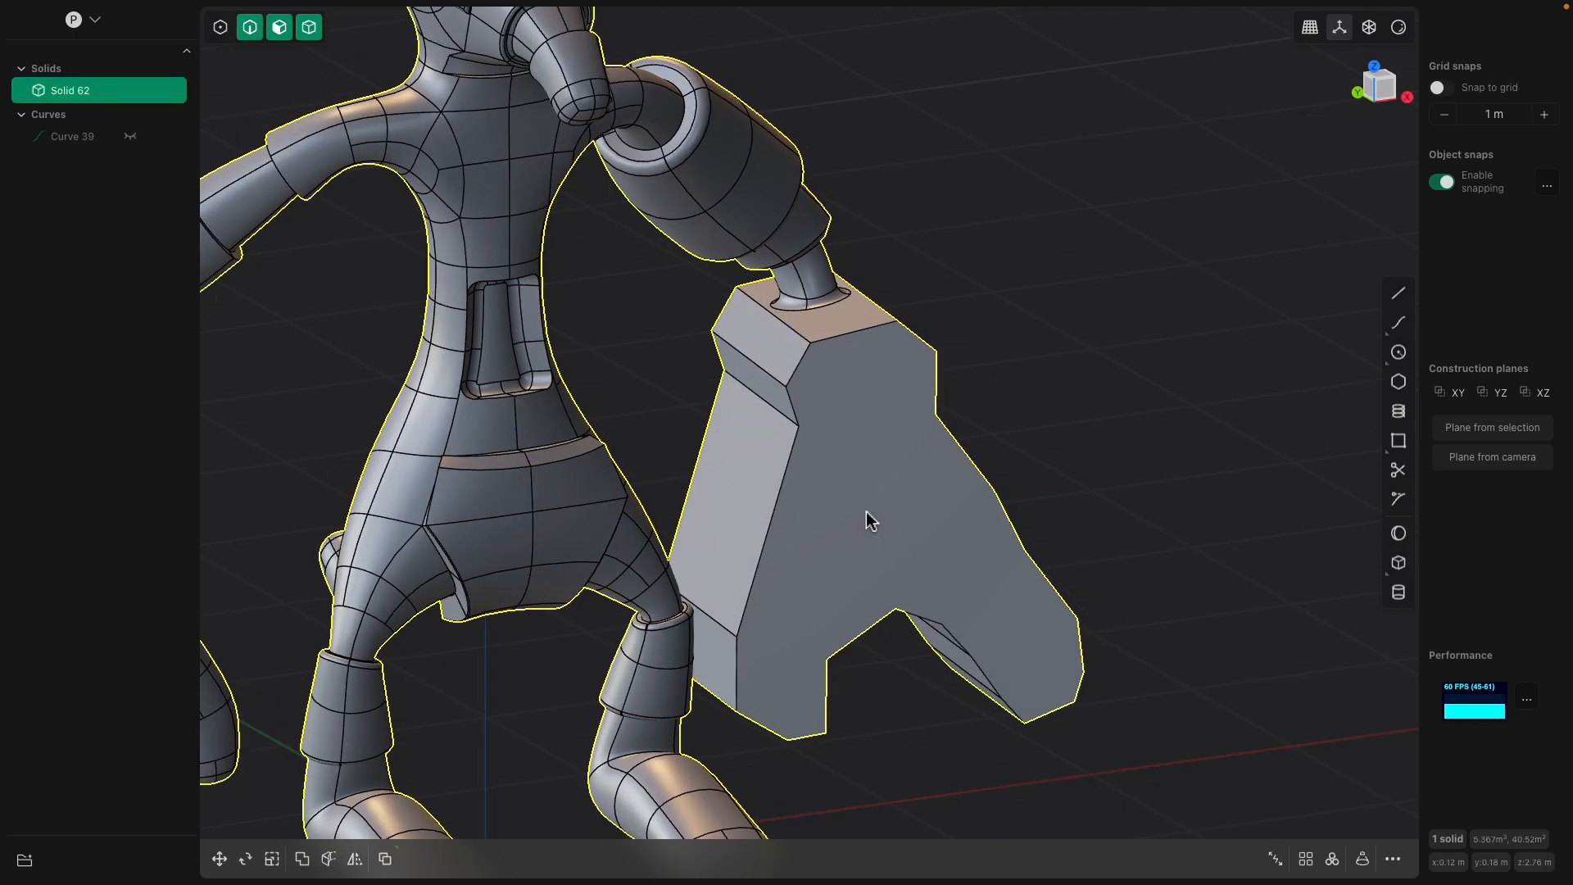
key("ctrl+r")
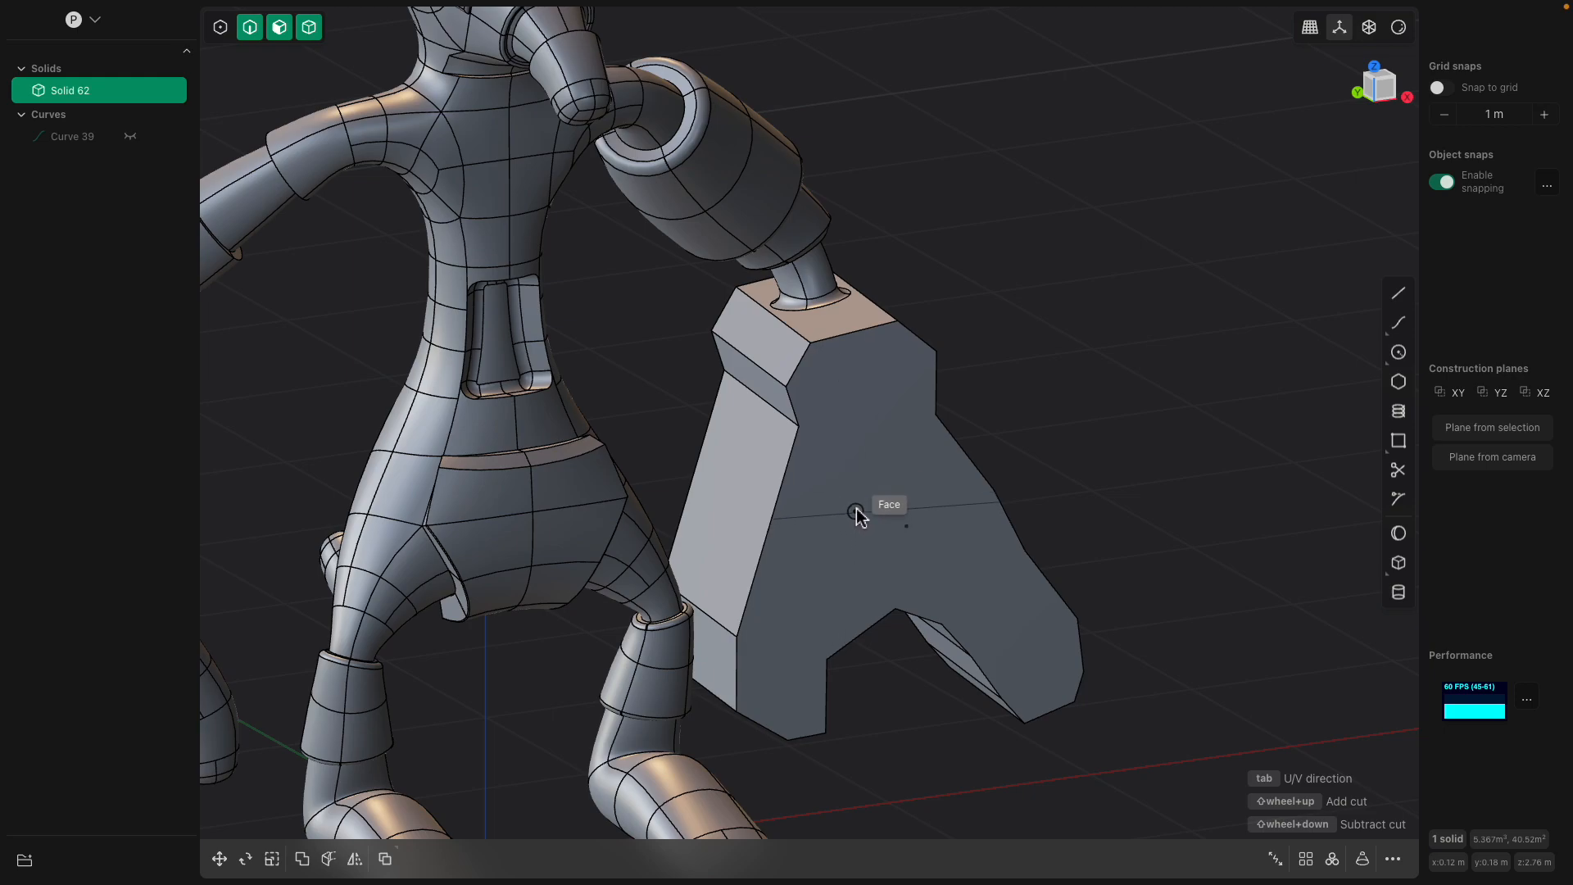
left_click(892, 519)
middle_click_drag(892, 519, 757, 583)
left_click(790, 564)
left_click_drag(736, 576, 809, 567)
middle_click_drag(808, 576, 831, 531)
- Cut the hand block's back face across its middle and offset the upper part inward
left_click(836, 547)
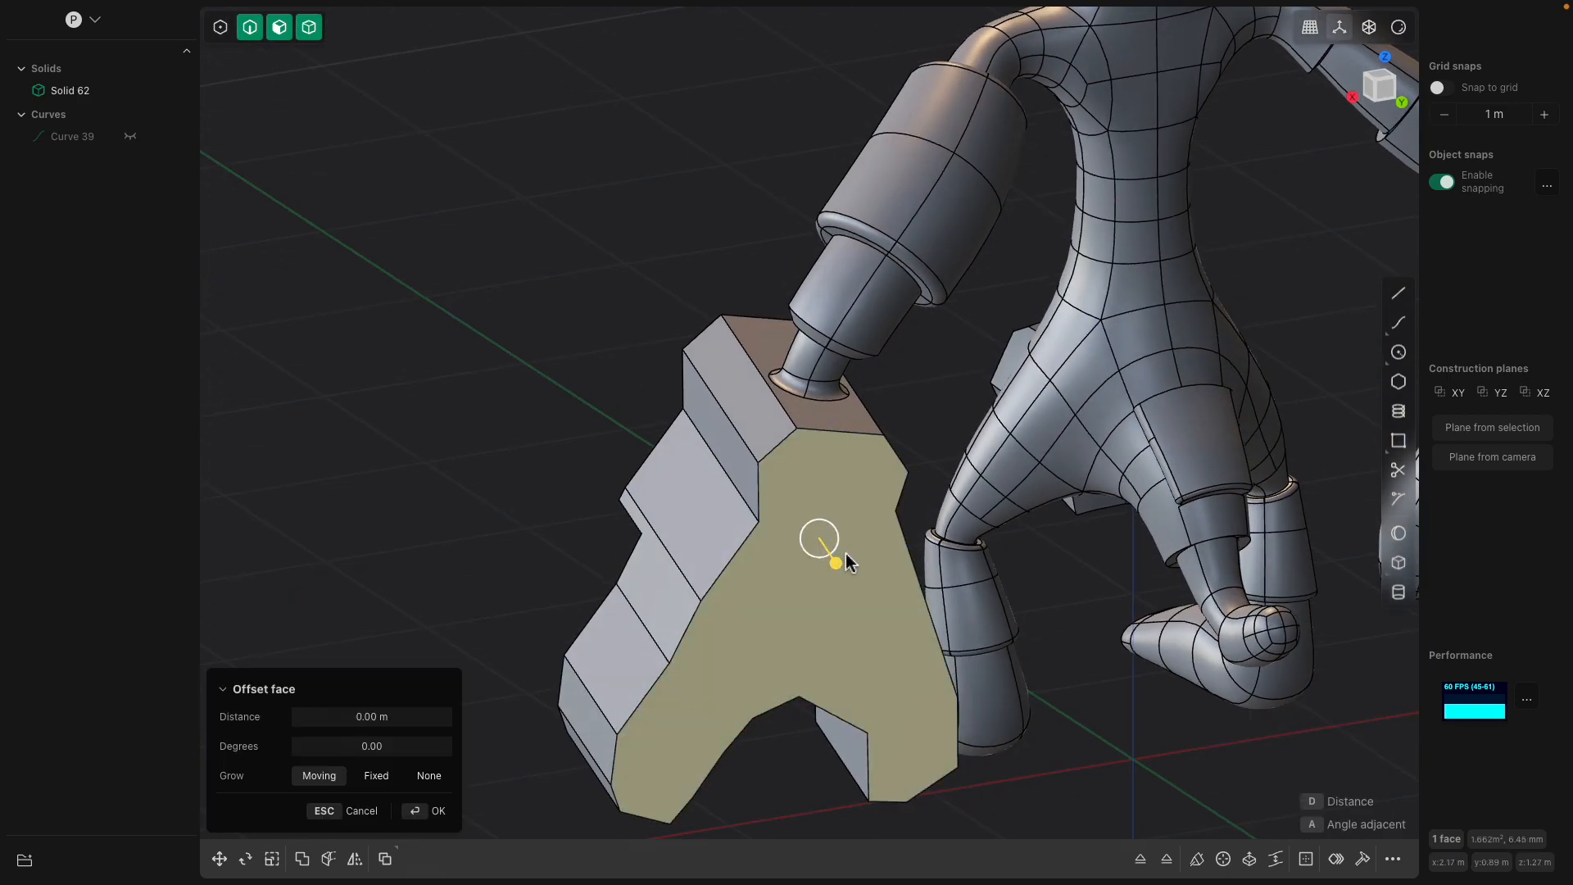
key("ctrl+r")
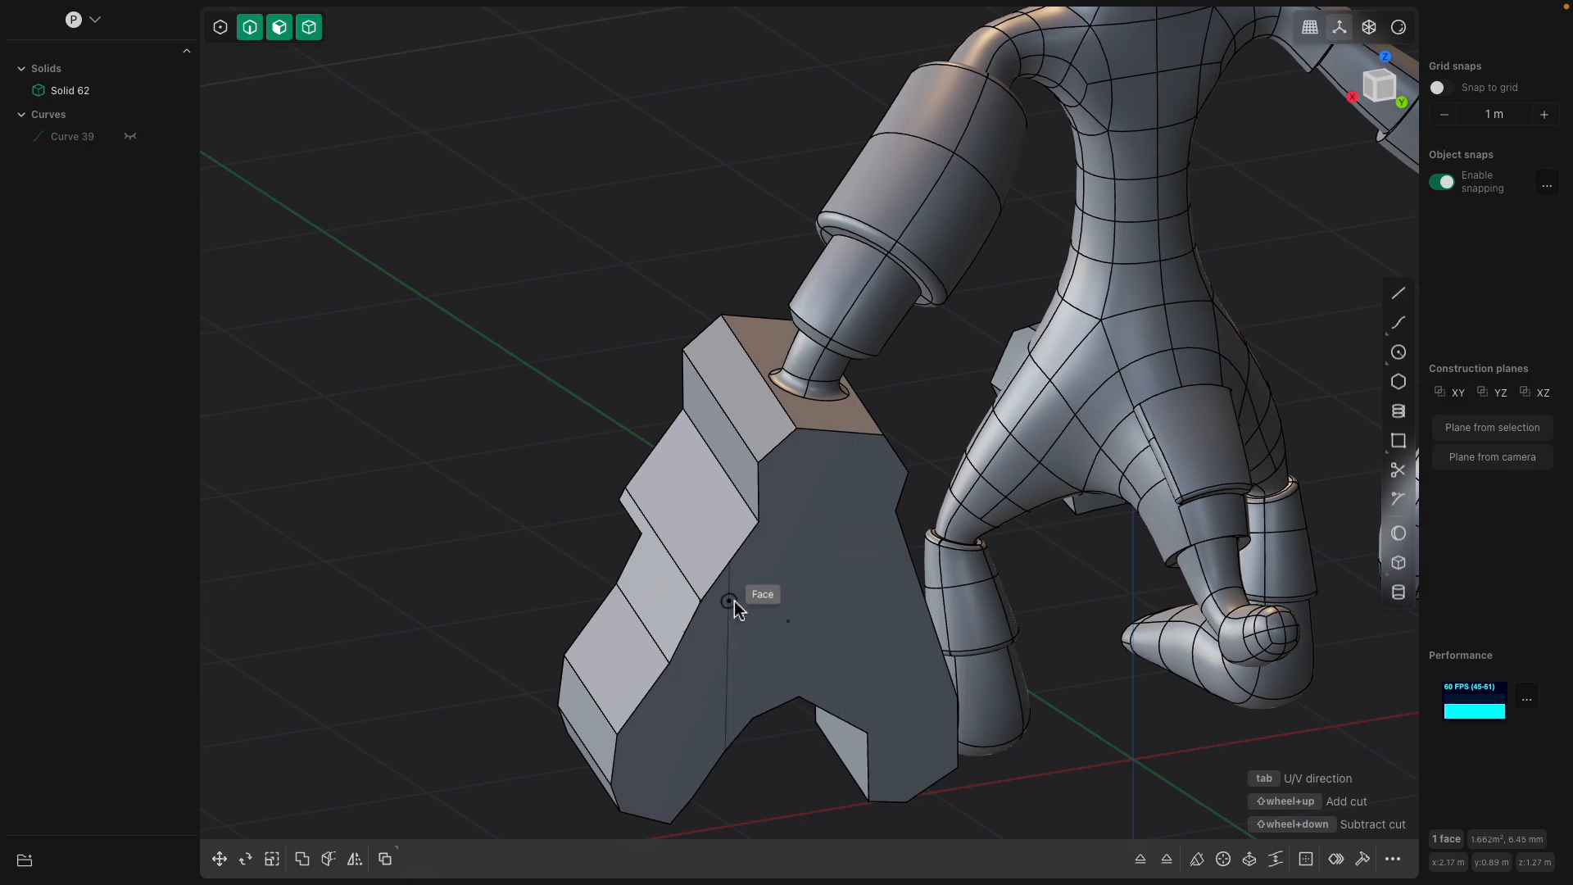
middle_click_drag(792, 622, 1027, 561)
left_click(967, 574)
left_click(982, 561)
left_click_drag(1053, 562, 983, 545)
- Offset the upper part of the hand block's front face inward
middle_click_drag(983, 545, 803, 434)
left_click(794, 435)
left_click_drag(786, 461, 844, 465)
- Offset the lower part of the hand block's back face inward by about 0.258 m
middle_click_drag(1020, 610, 901, 607)
right_click(966, 637)
left_click(1013, 650)
left_click_drag(1062, 663, 1003, 653)
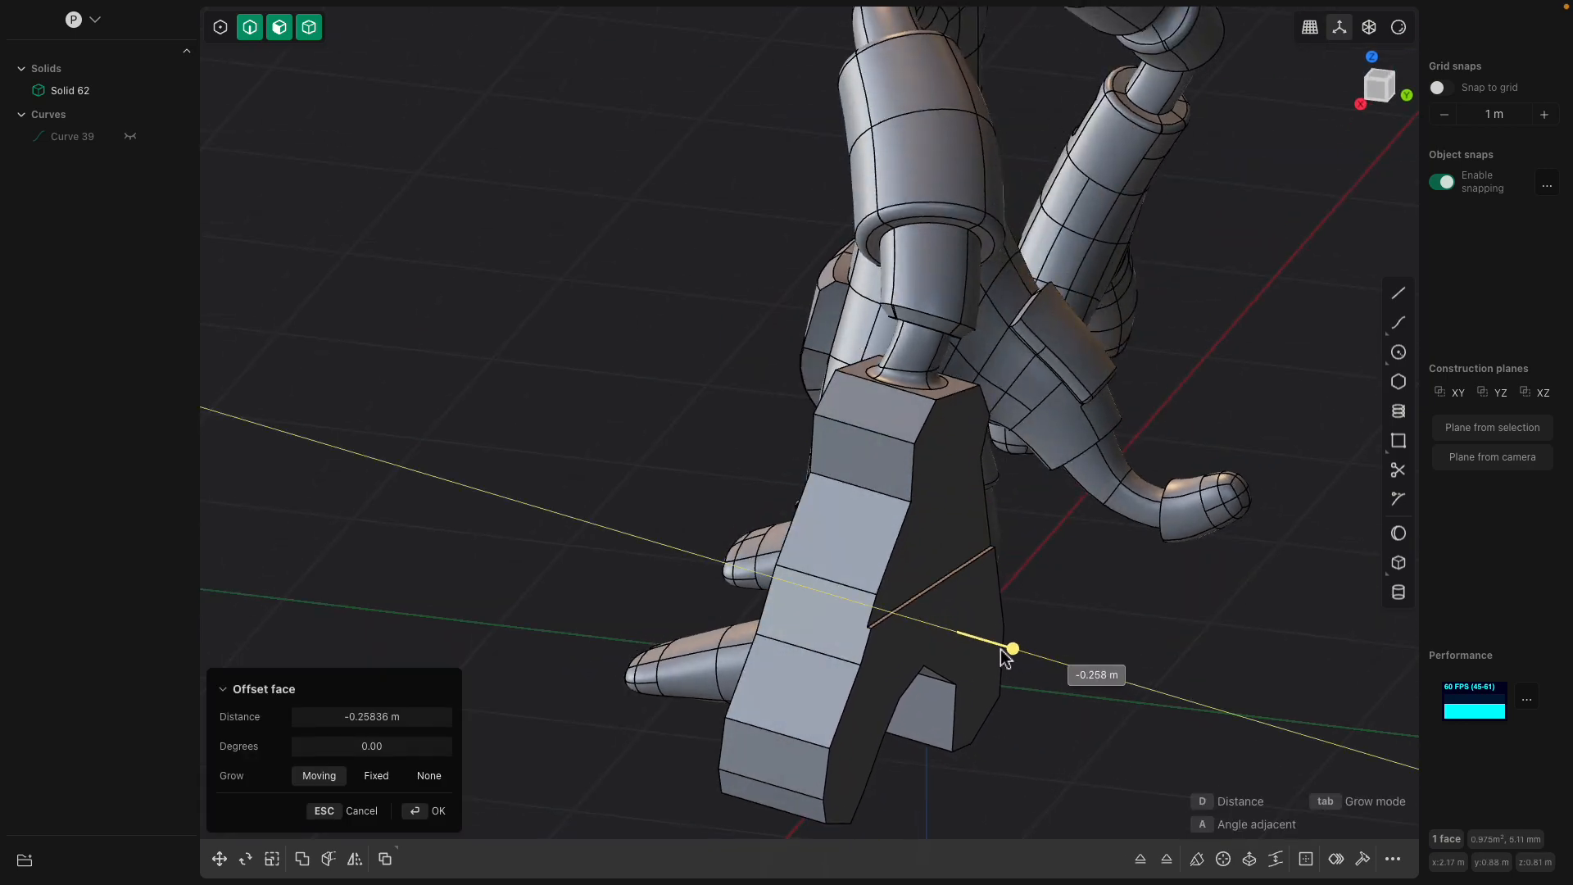
middle_click_drag(999, 655, 966, 402)
key("Return")
- Cut a cylindrical through hole with a radius of about 0.179 m into the middle of the hand block
left_click(876, 387)
mouse_move(823, 411)
middle_mouse_down()
mouse_move(732, 392)
mouse_move(818, 518)
mouse_move(741, 370)
middle_mouse_up()
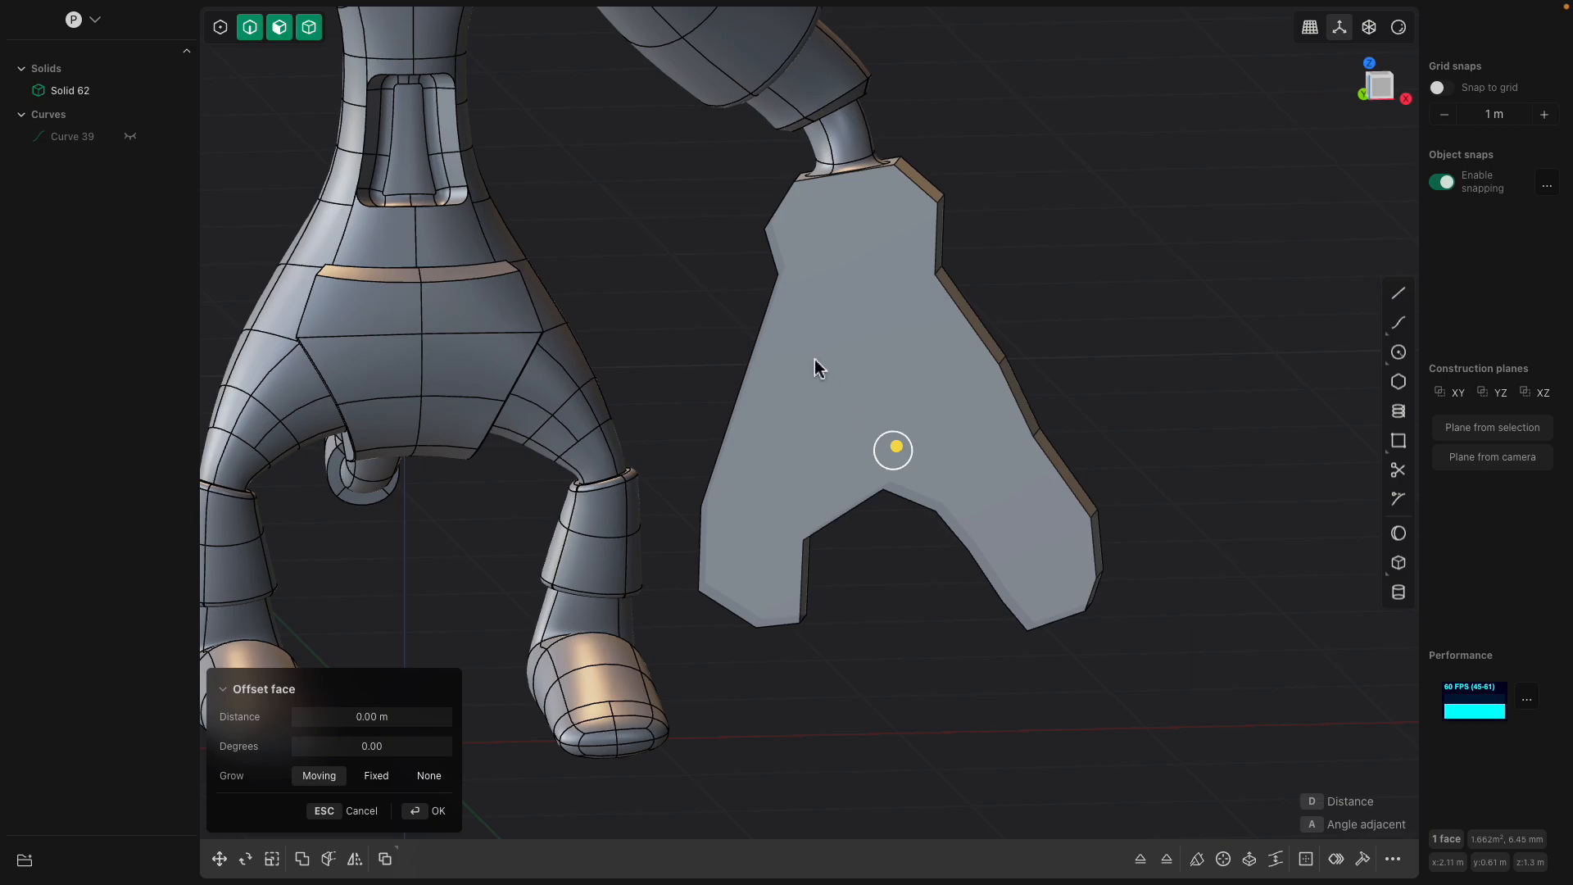
mouse_move(874, 404)
middle_mouse_down()
mouse_move(882, 351)
mouse_move(851, 350)
mouse_move(888, 404)
middle_mouse_up()
left_click(1397, 593)
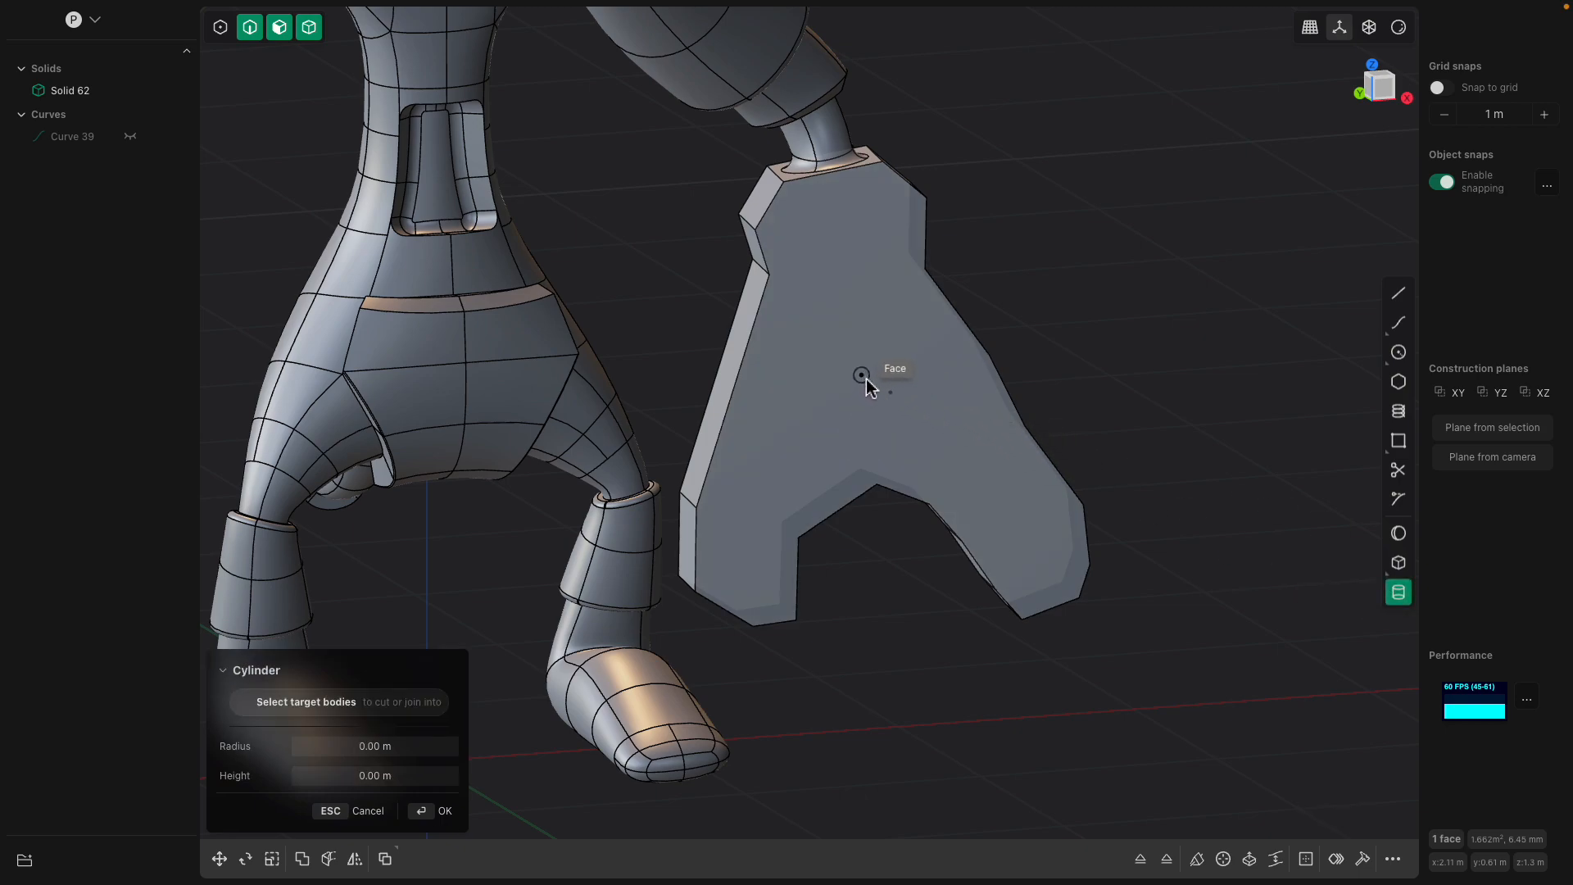
left_click(896, 401)
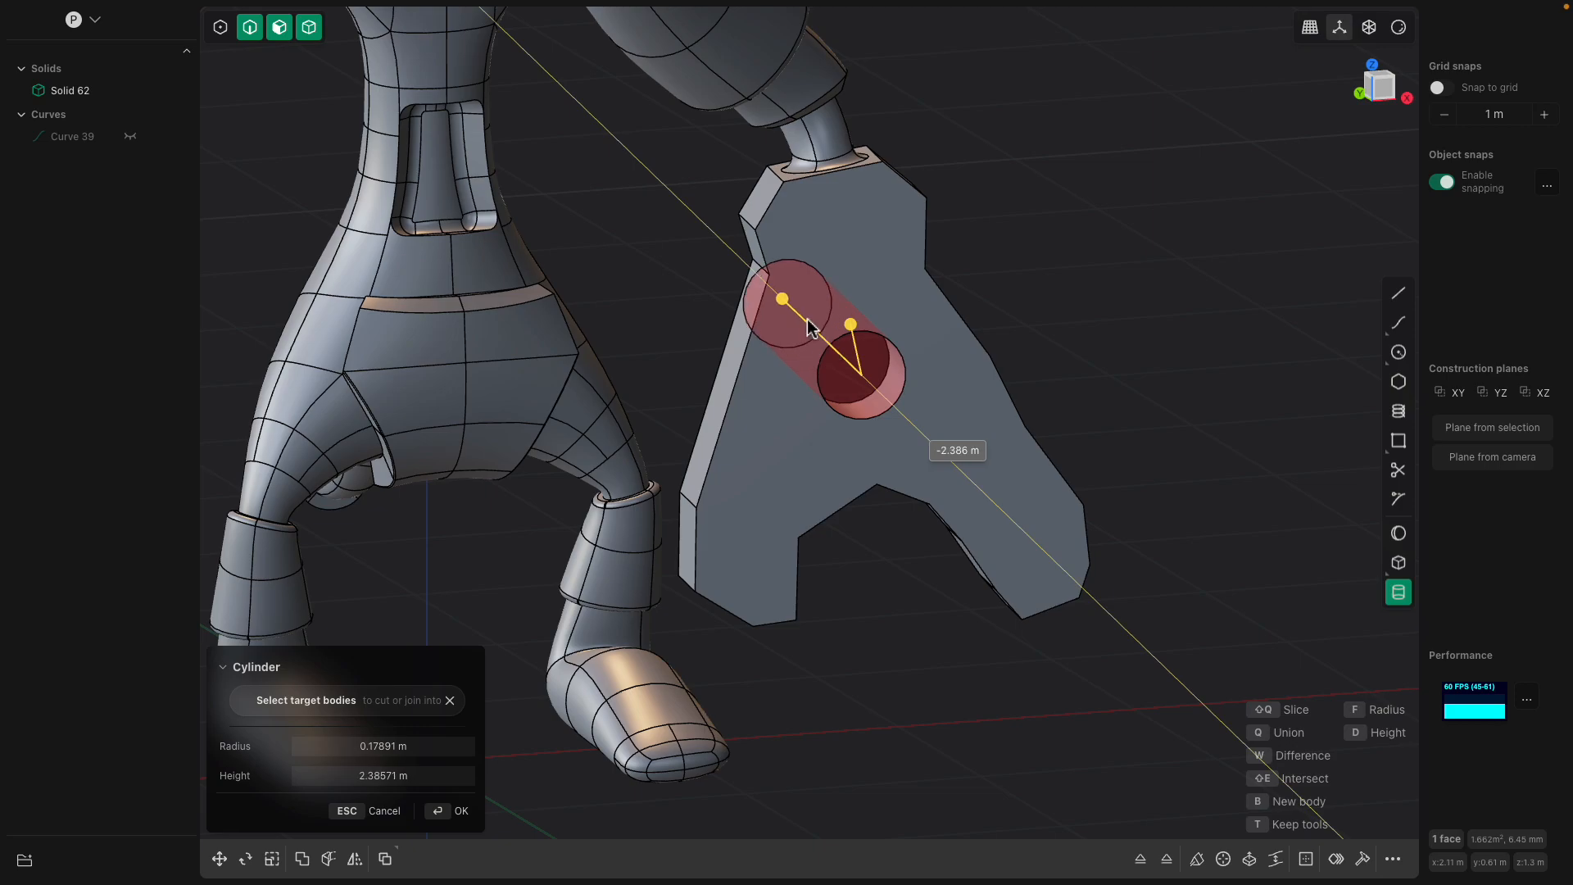
middle_click_drag(1110, 320, 1096, 317)
right_click(1095, 316)
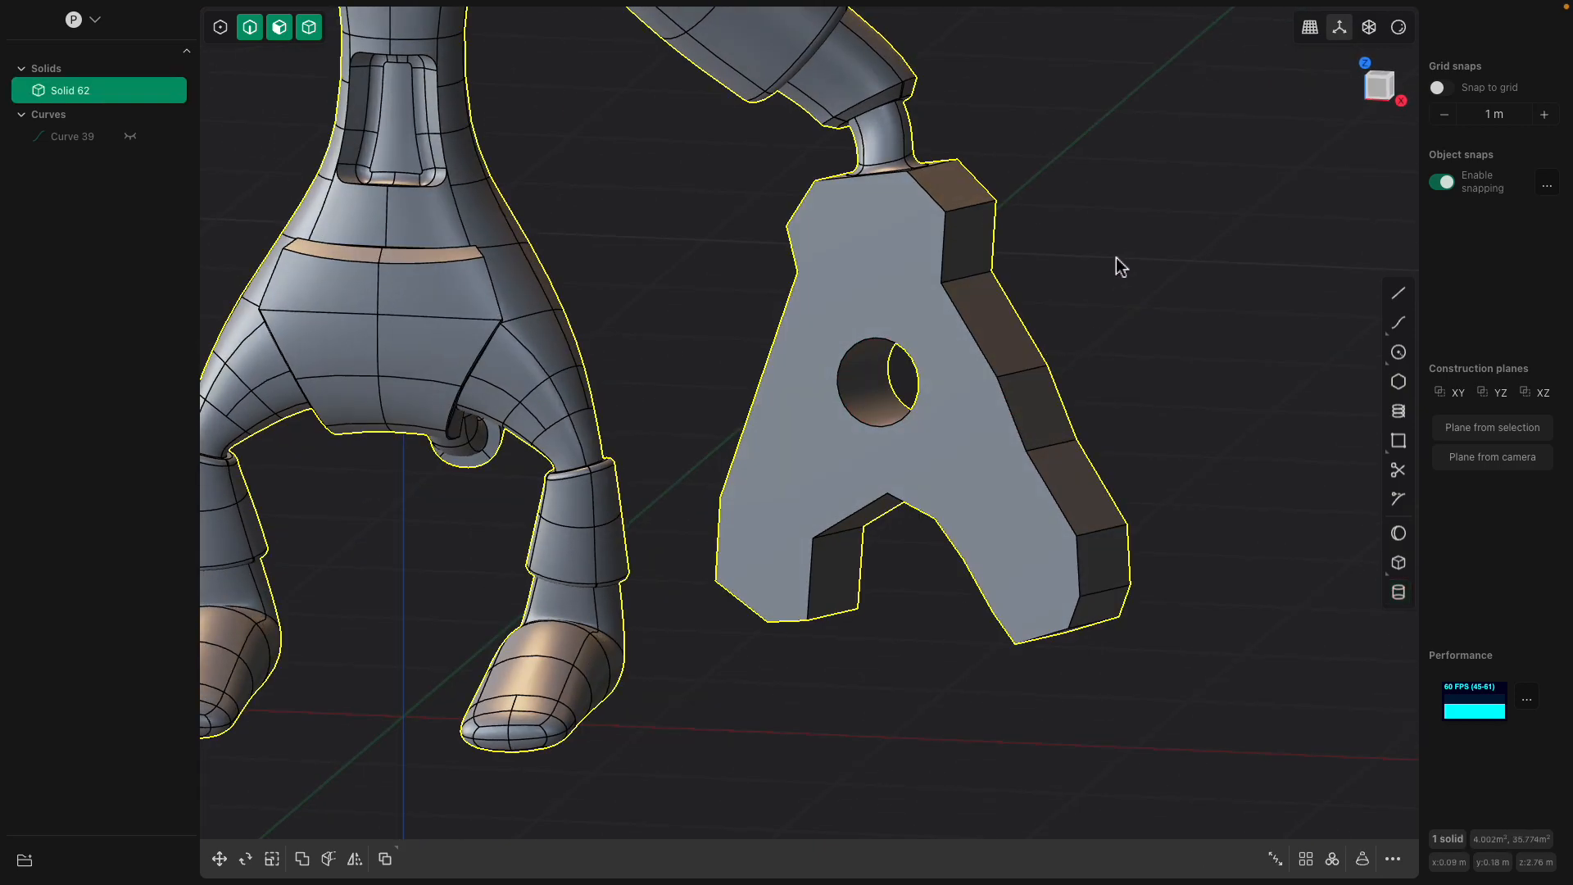
left_click(1119, 259)
- Chamfer the front and back rims of the hand block's hole by about 0.050 m
scroll(901, 329, "up", 3)
left_click(878, 344)
middle_click_drag(874, 344, 882, 346)
left_click(880, 344)
key("b")
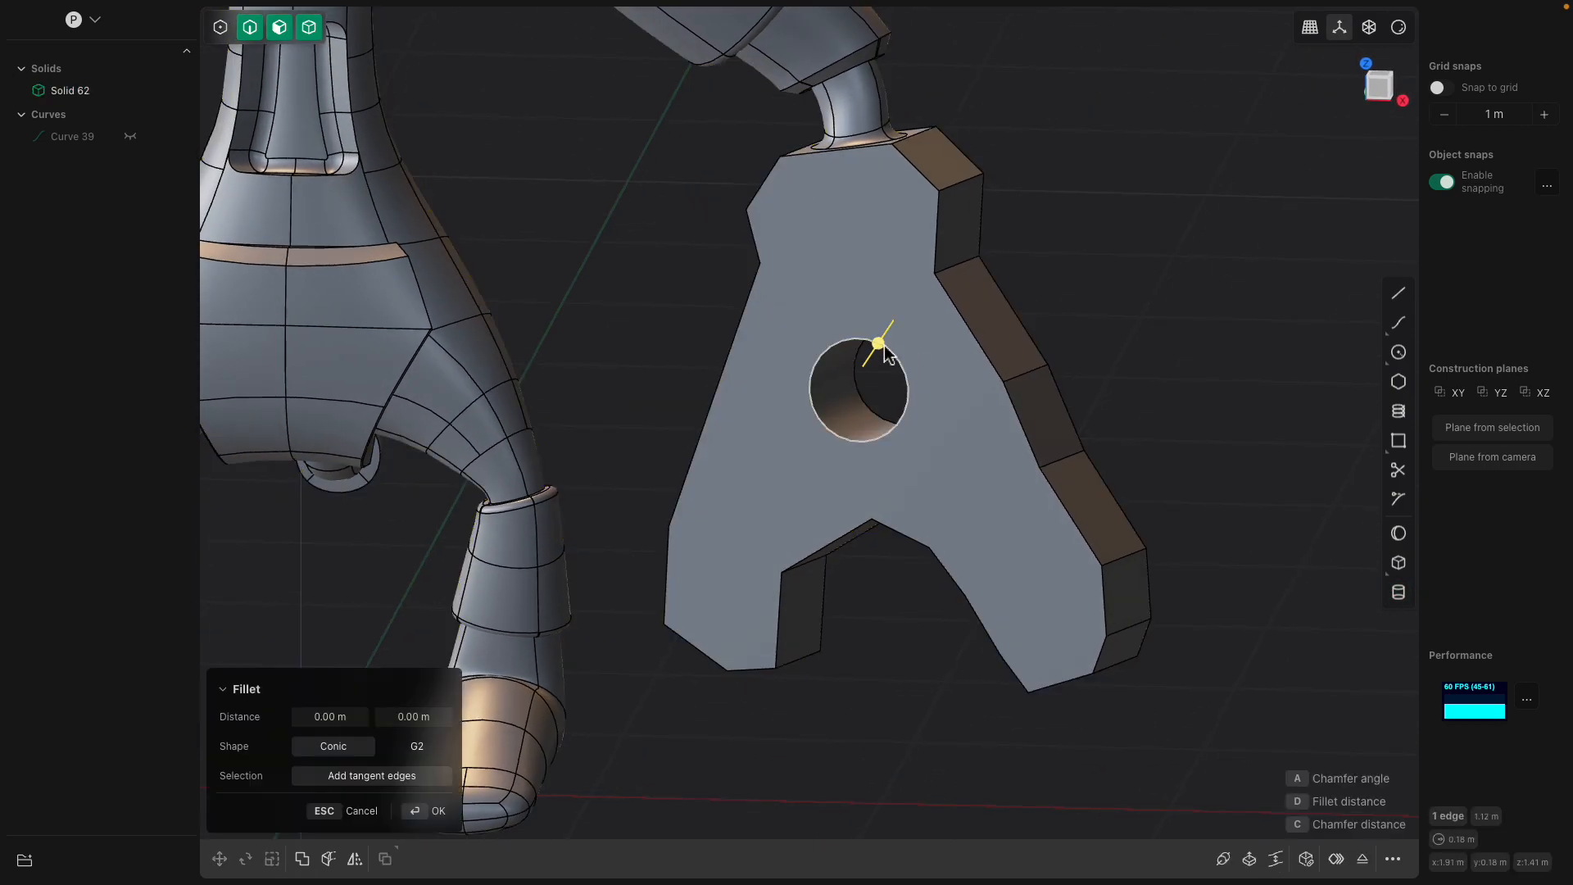
middle_click_drag(963, 381, 864, 385)
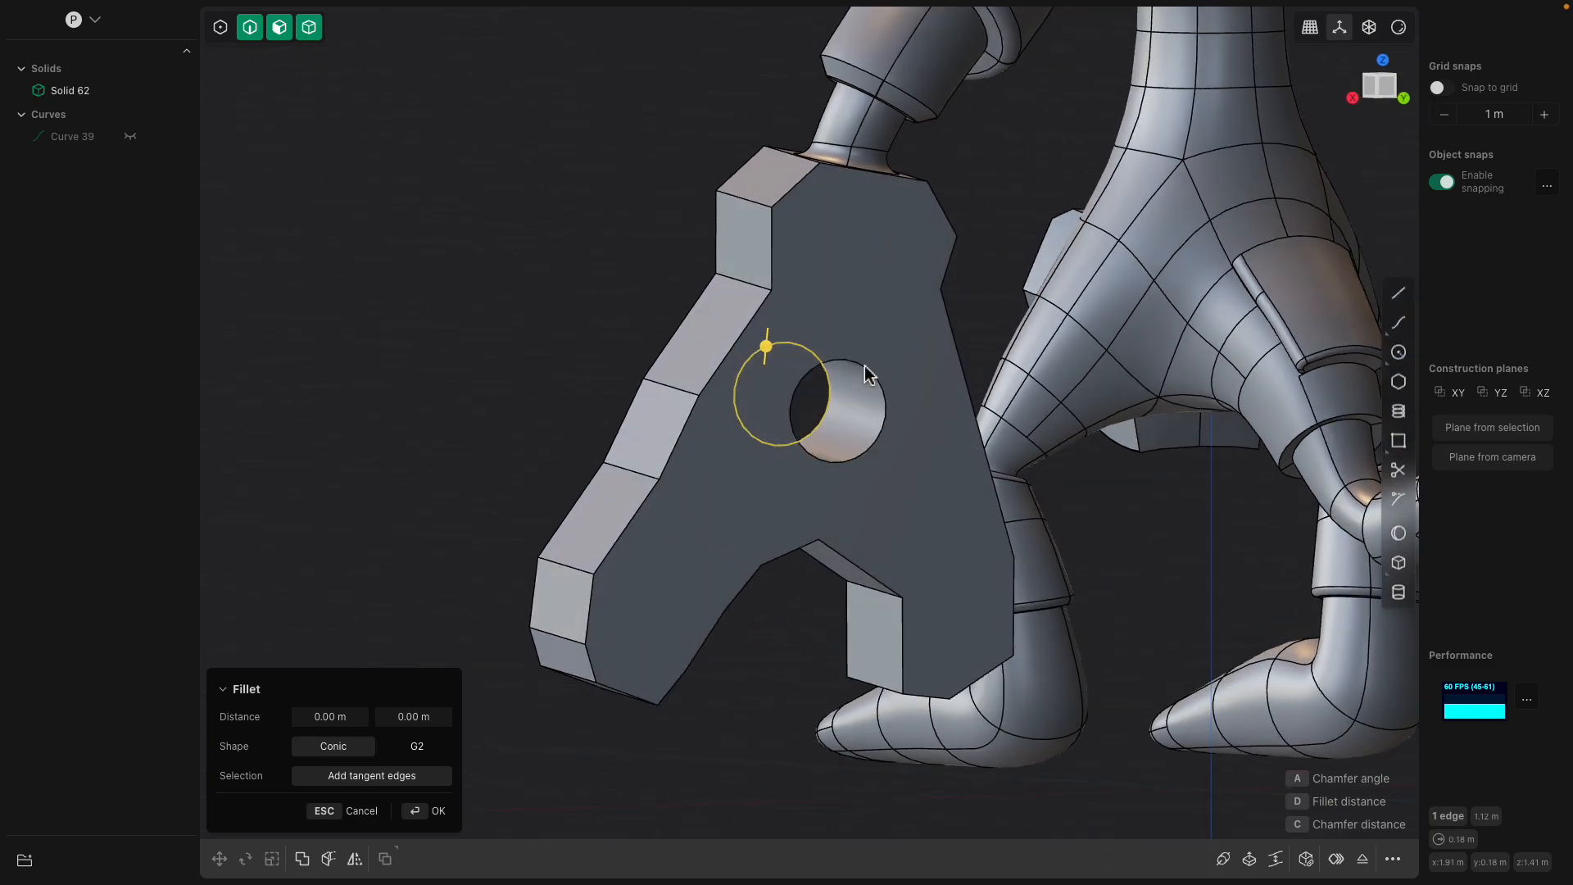
left_click(867, 369)
left_click_drag(867, 368, 901, 364)
middle_click_drag(901, 364, 841, 340)
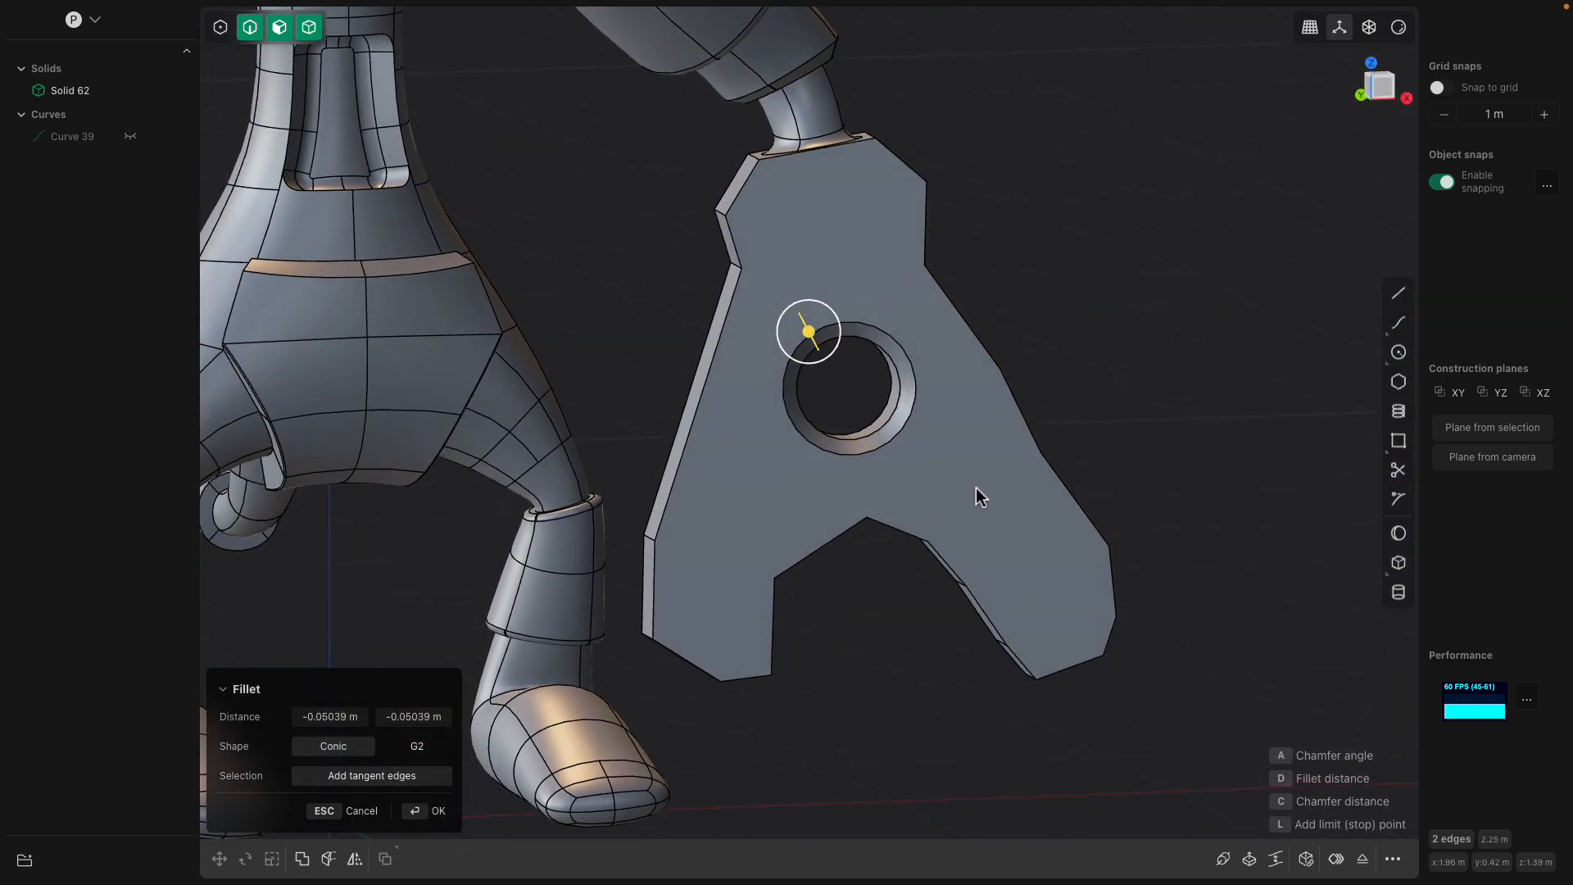
middle_click_drag(1106, 675, 1013, 462)
key("Return")
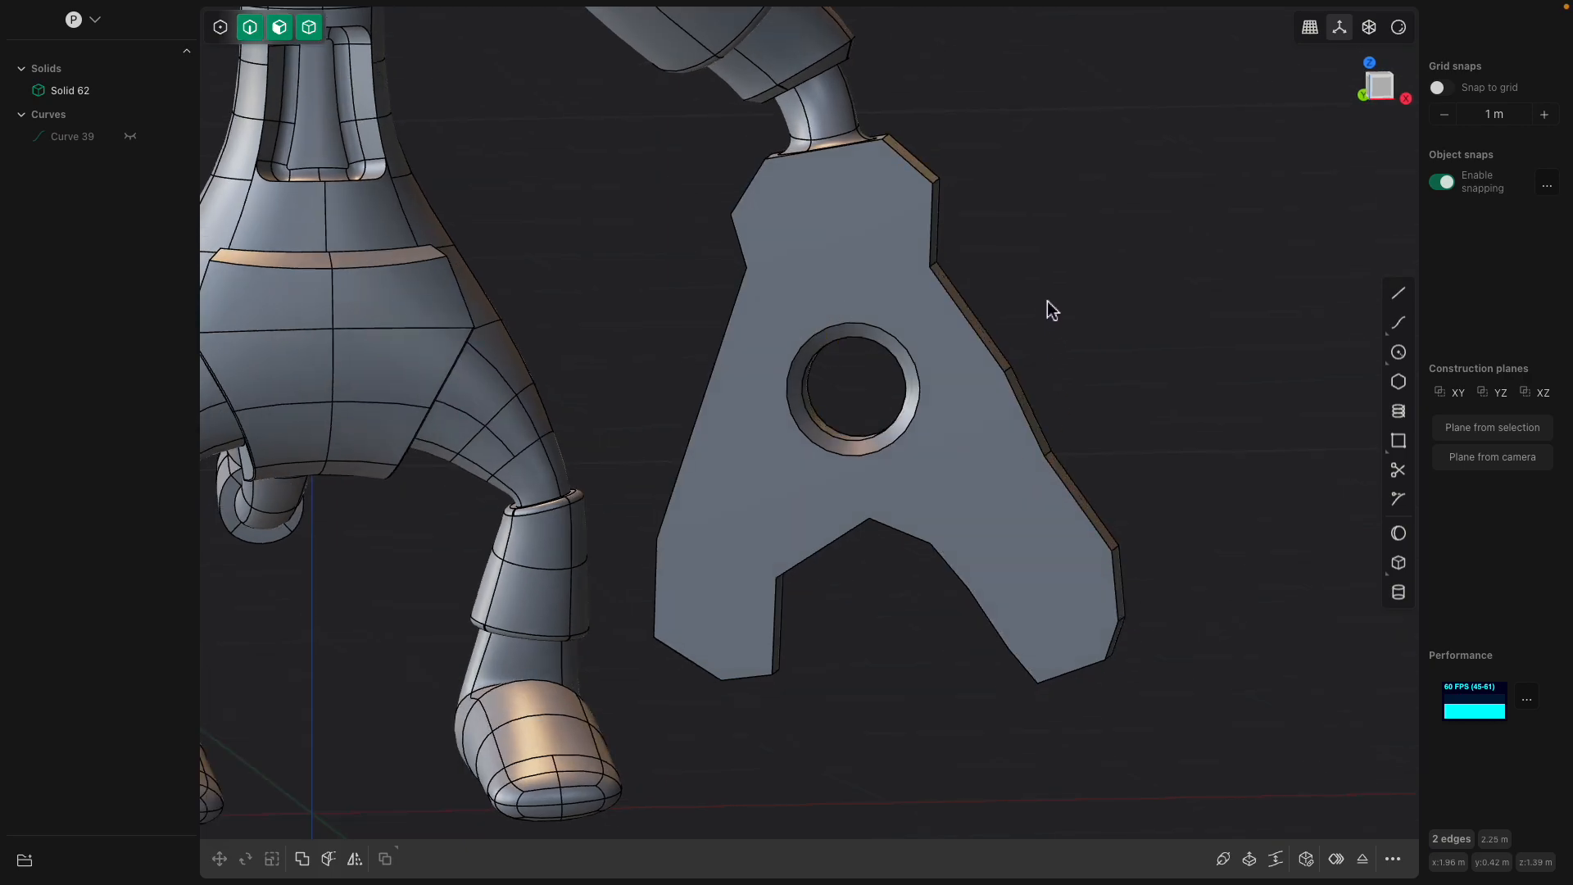
- Chamfer all edges of the hand block's front and back faces by about 0.048 m
middle_click_drag(1046, 304, 1037, 284)
left_click(947, 403)
middle_click_drag(947, 405, 899, 442)
left_click(1381, 96)
middle_click_drag(865, 537, 895, 565)
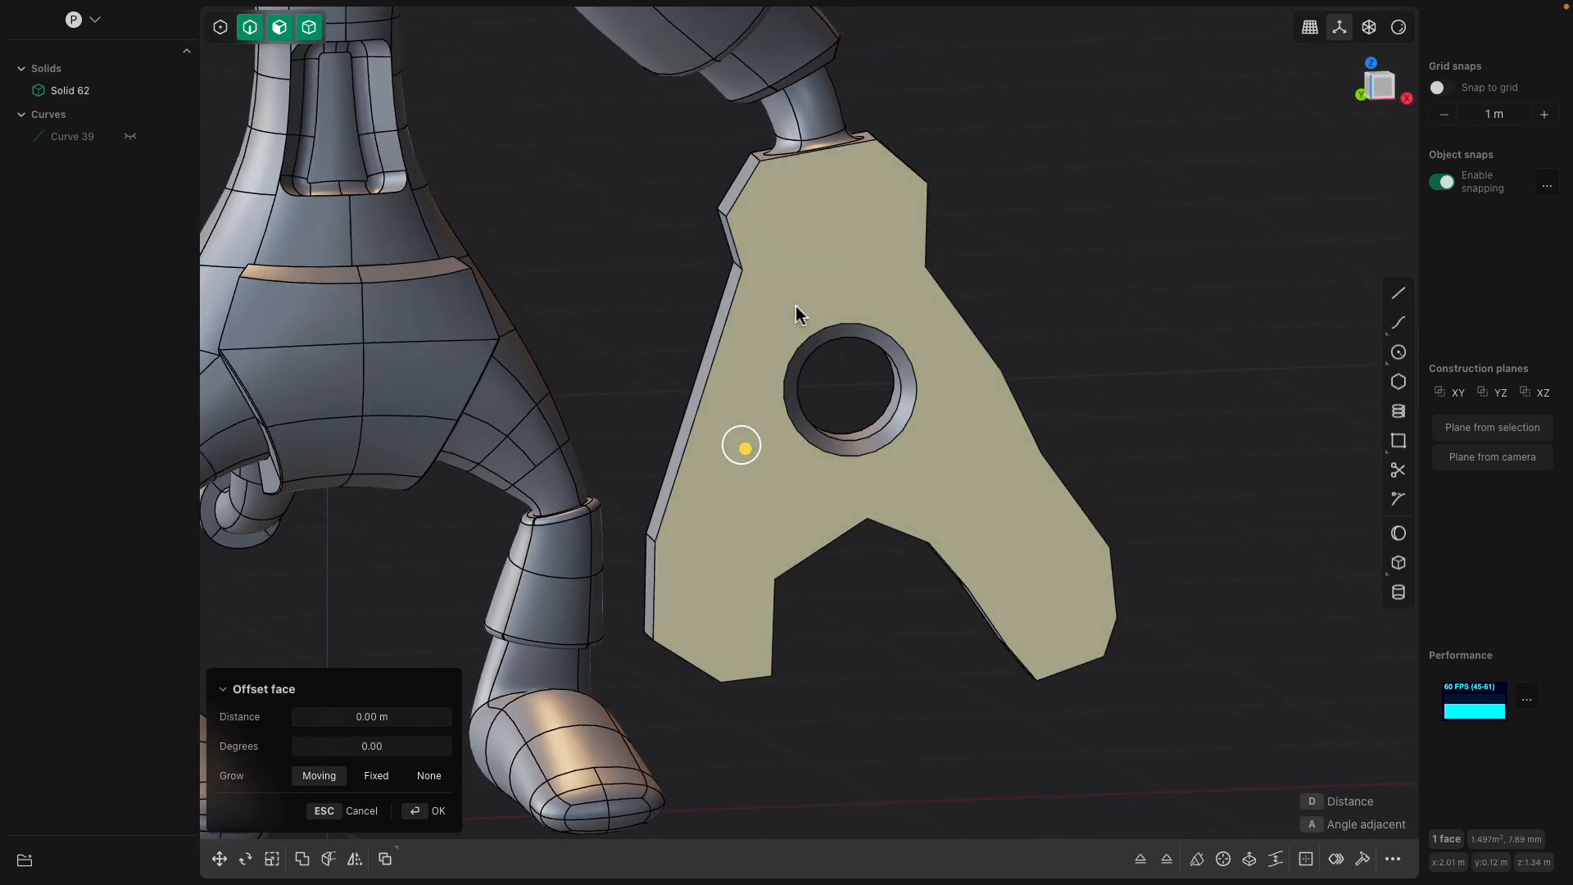
left_click(733, 200)
middle_click_drag(734, 200, 655, 252)
left_click(652, 262)
middle_click_drag(721, 311, 1101, 344)
left_click(727, 356)
left_click(898, 279, "shift")
middle_click_drag(898, 283, 842, 361)
key("f")
mouse_move(817, 381)
left_mouse_down()
mouse_move(850, 378)
mouse_move(827, 379)
left_mouse_up()
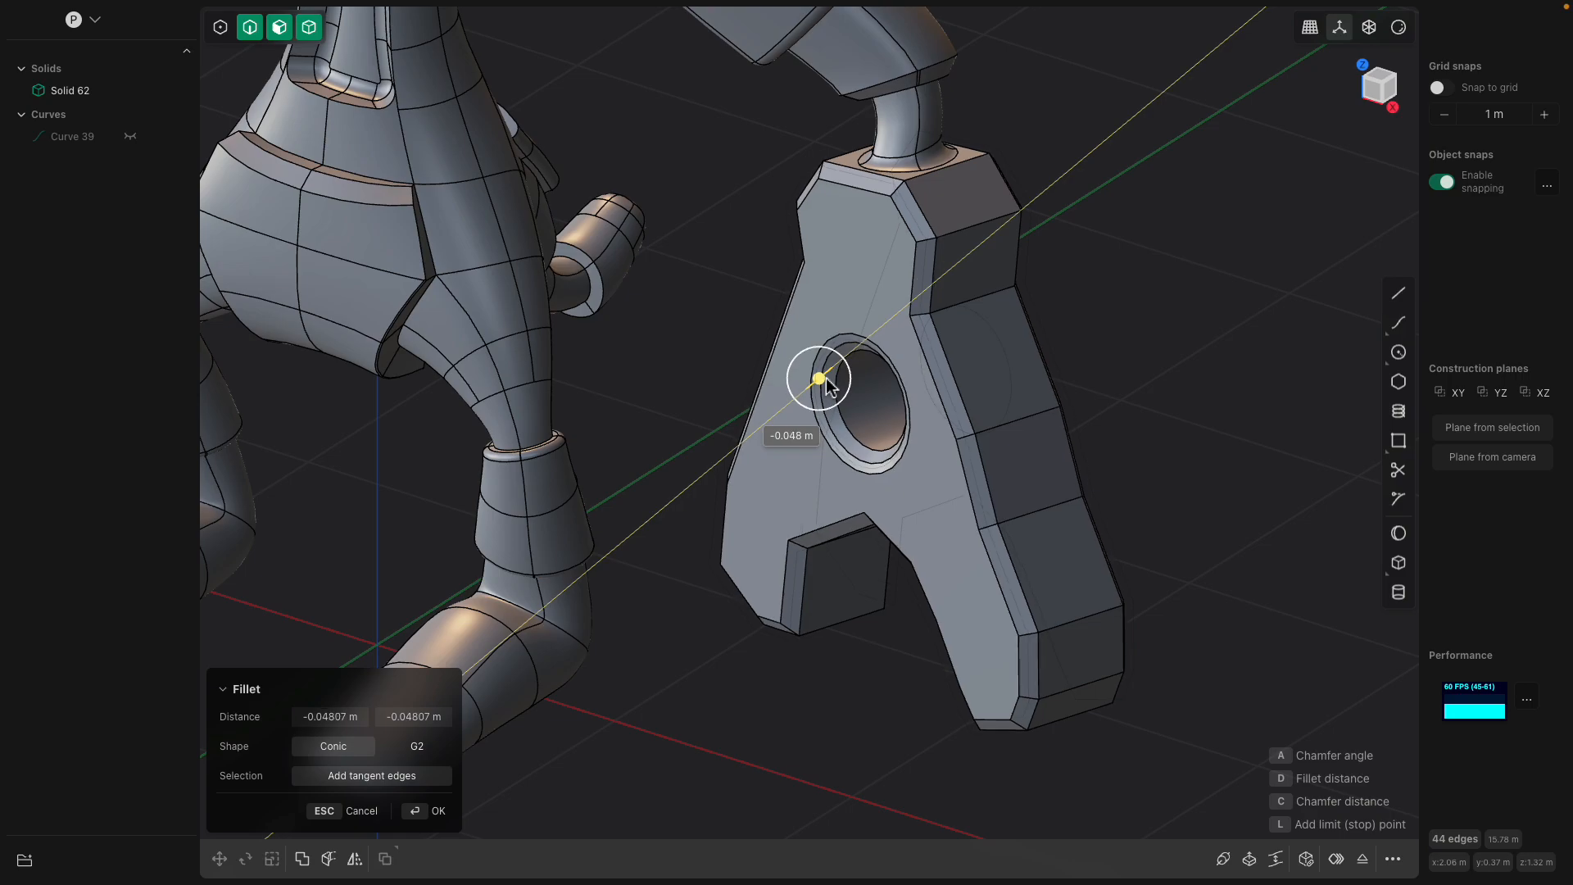
key("Return")
double_click(991, 373)
middle_click_drag(993, 373, 1049, 263)
left_click_drag(1033, 298, 1058, 276)
key("Escape")
middle_click_drag(859, 326, 908, 387)
left_click(843, 315)
scroll(836, 368, "up", 3)
left_click(849, 407)
left_click_drag(881, 389, 901, 421)
left_click(862, 437)
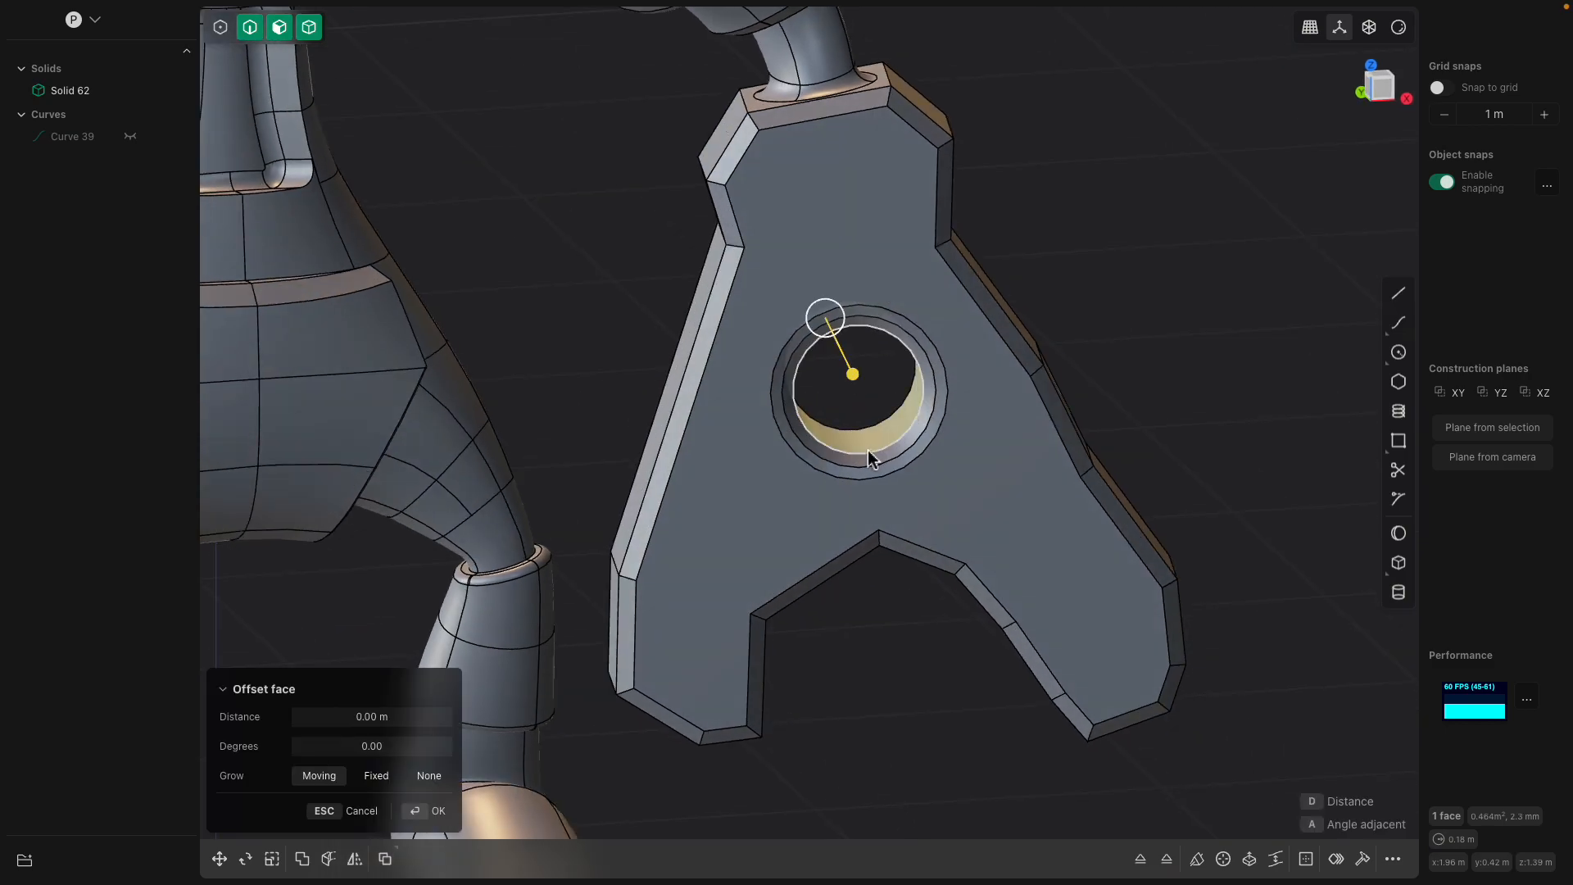
scroll(904, 483, "down", 2)
left_click(1005, 528)
middle_click_drag(1004, 528, 983, 518)
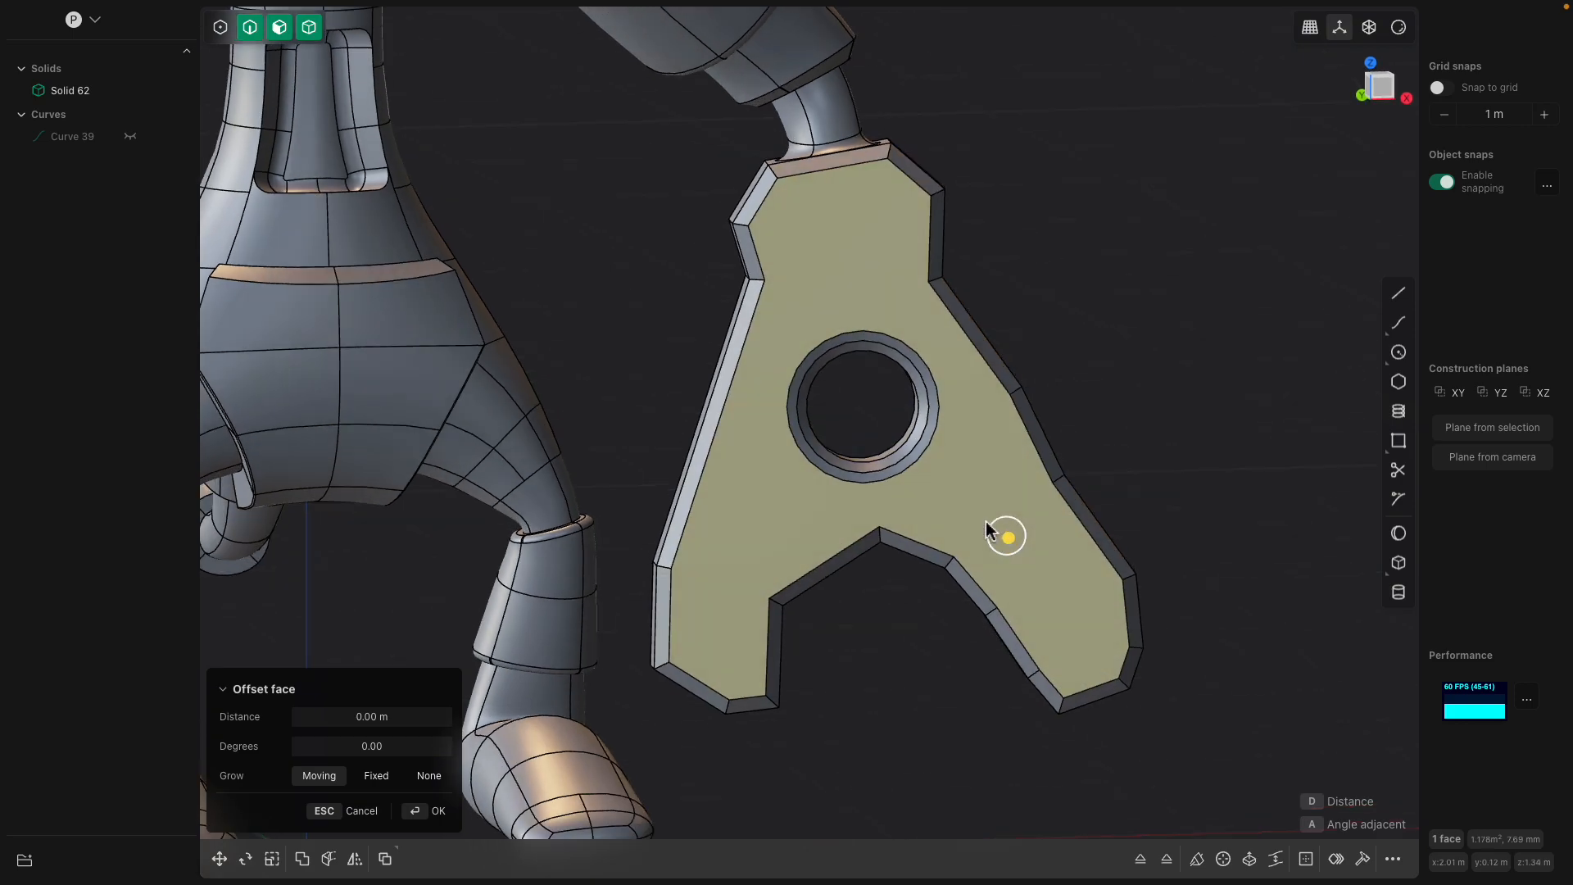
left_click(1379, 86)
scroll(838, 597, "down", 5)
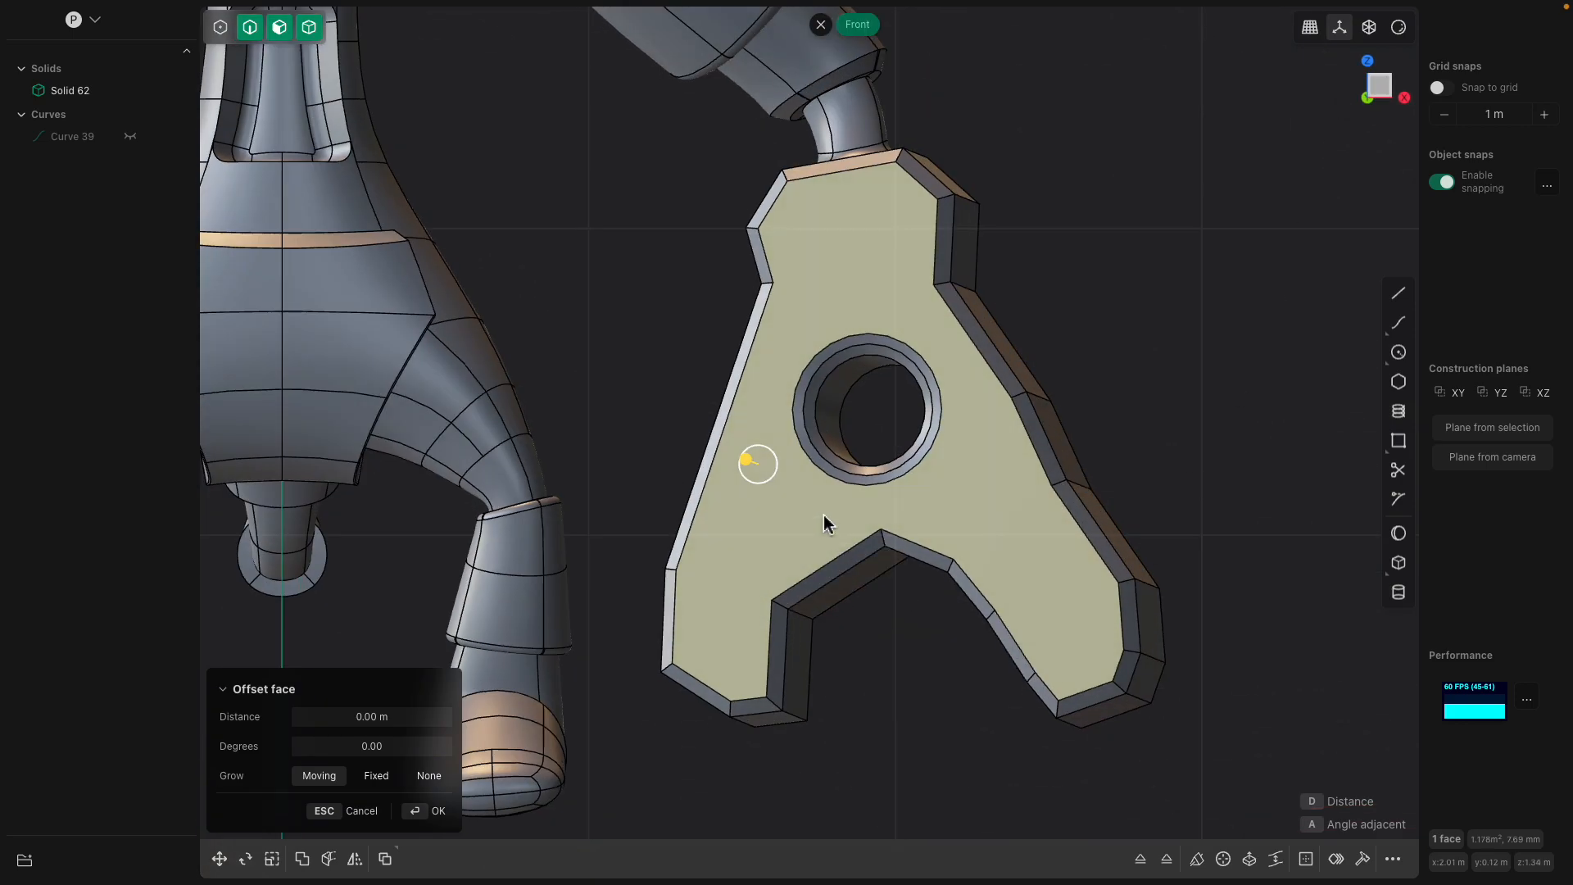
key("Escape")
key("Escape")
- Offset the inner side of the claw prong nearest the body into the prong, past its chamfers
middle_click_drag(954, 375, 1173, 589, "shift")
left_click(1060, 631)
key("o")
key("Return")
- Offset the inner side of the claw's outer prong inward by about 0.065 m, past its chamfers
left_click(1169, 605)
scroll(1172, 614, "up", 3)
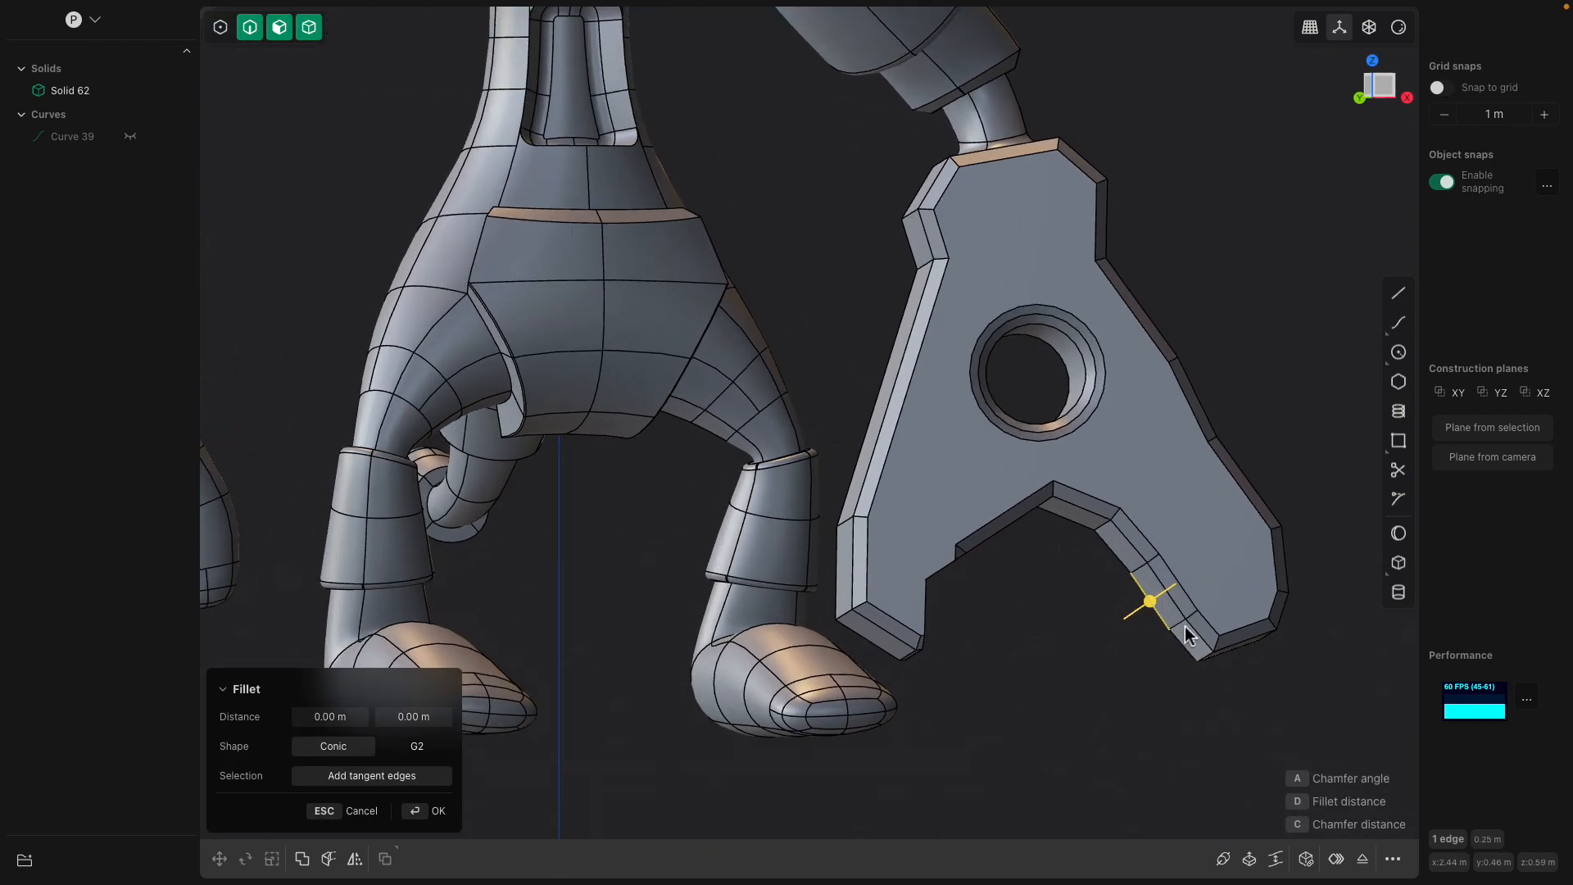
left_click(1187, 635)
left_click_drag(1116, 635, 1158, 619)
middle_click_drag(1158, 619, 1161, 579)
key("Return")
key("Escape")
left_click_drag(1123, 604, 1092, 634)
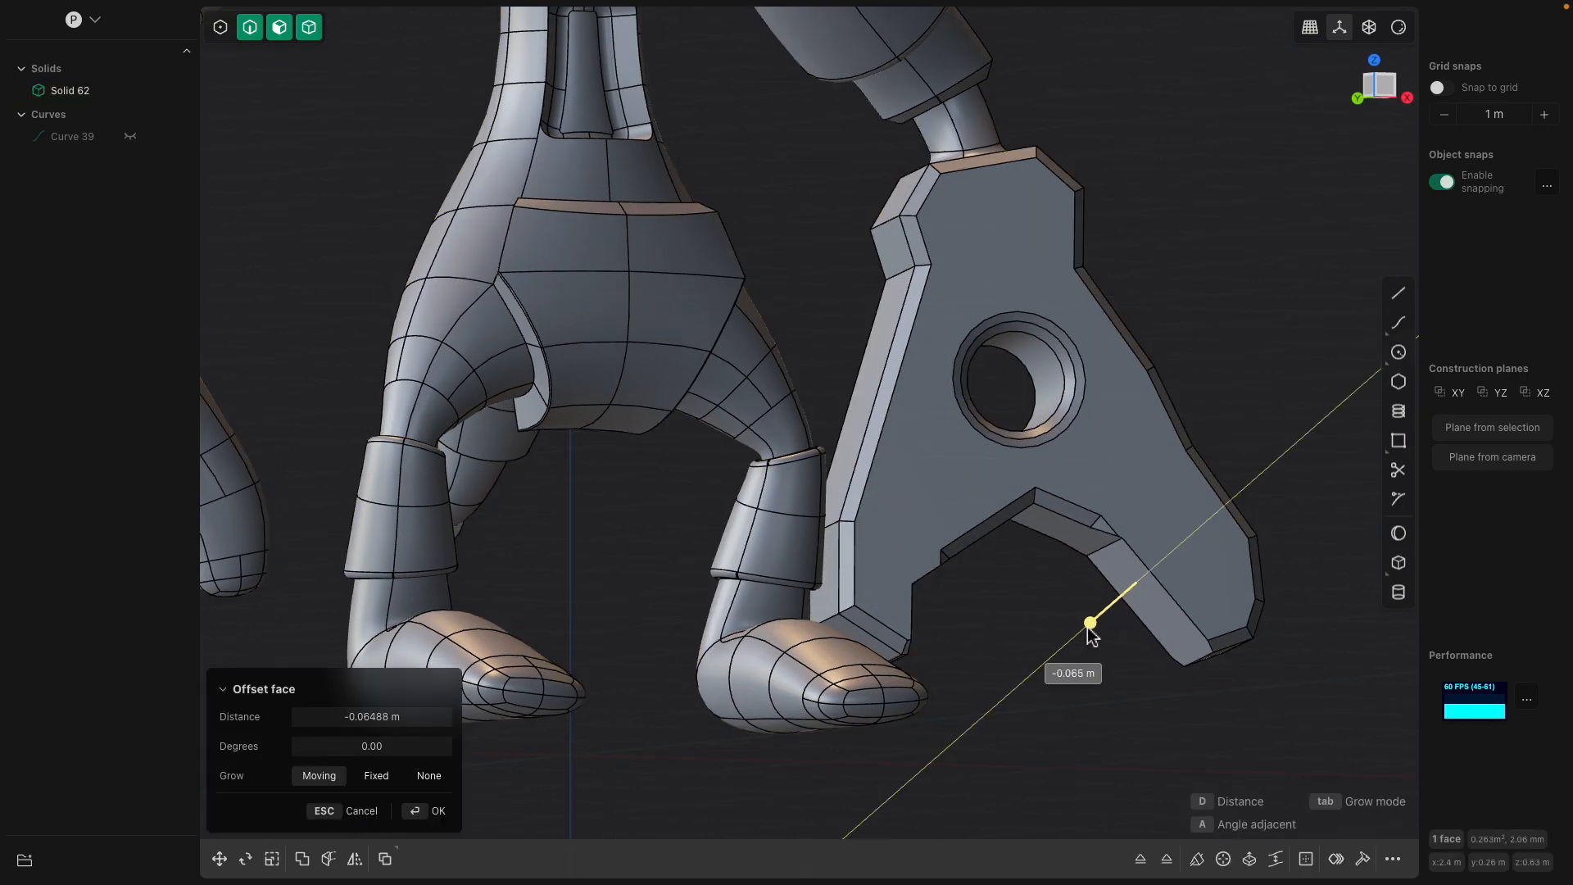
middle_click_drag(1090, 629, 1009, 581)
- Offset both sloping faces of the crotch between the prongs inward, the one toward the outer prong by about 0.088 m
left_click(1034, 559)
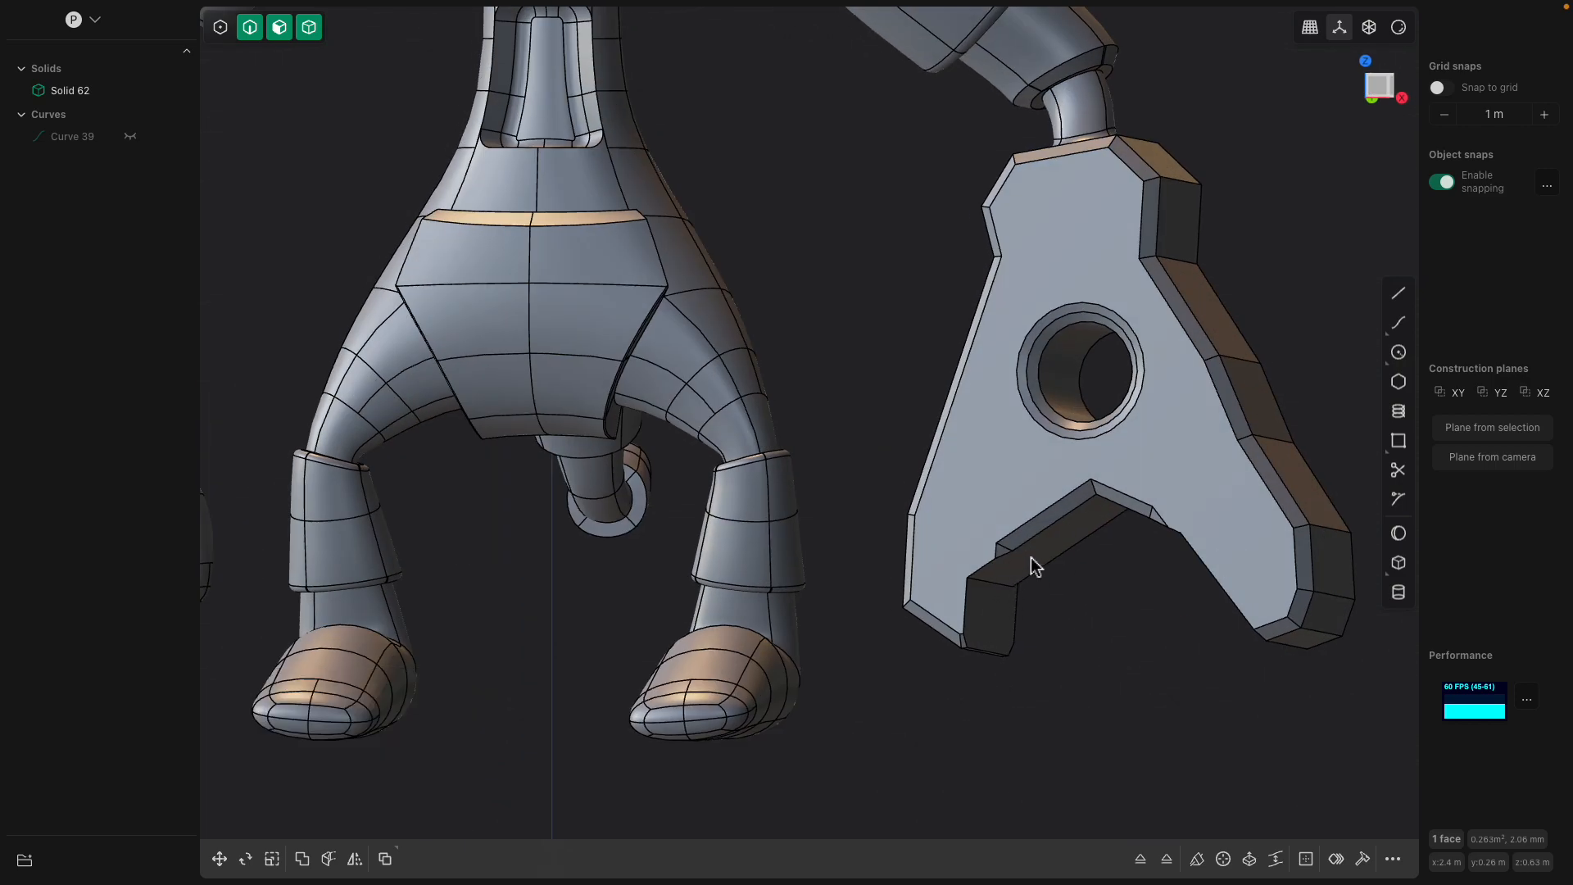
left_click_drag(1065, 611, 1047, 577)
middle_click_drag(1057, 573, 1147, 524)
right_click(1074, 553)
left_click(1075, 568)
left_click_drag(1058, 609, 1062, 602)
middle_click_drag(1063, 602, 1079, 598)
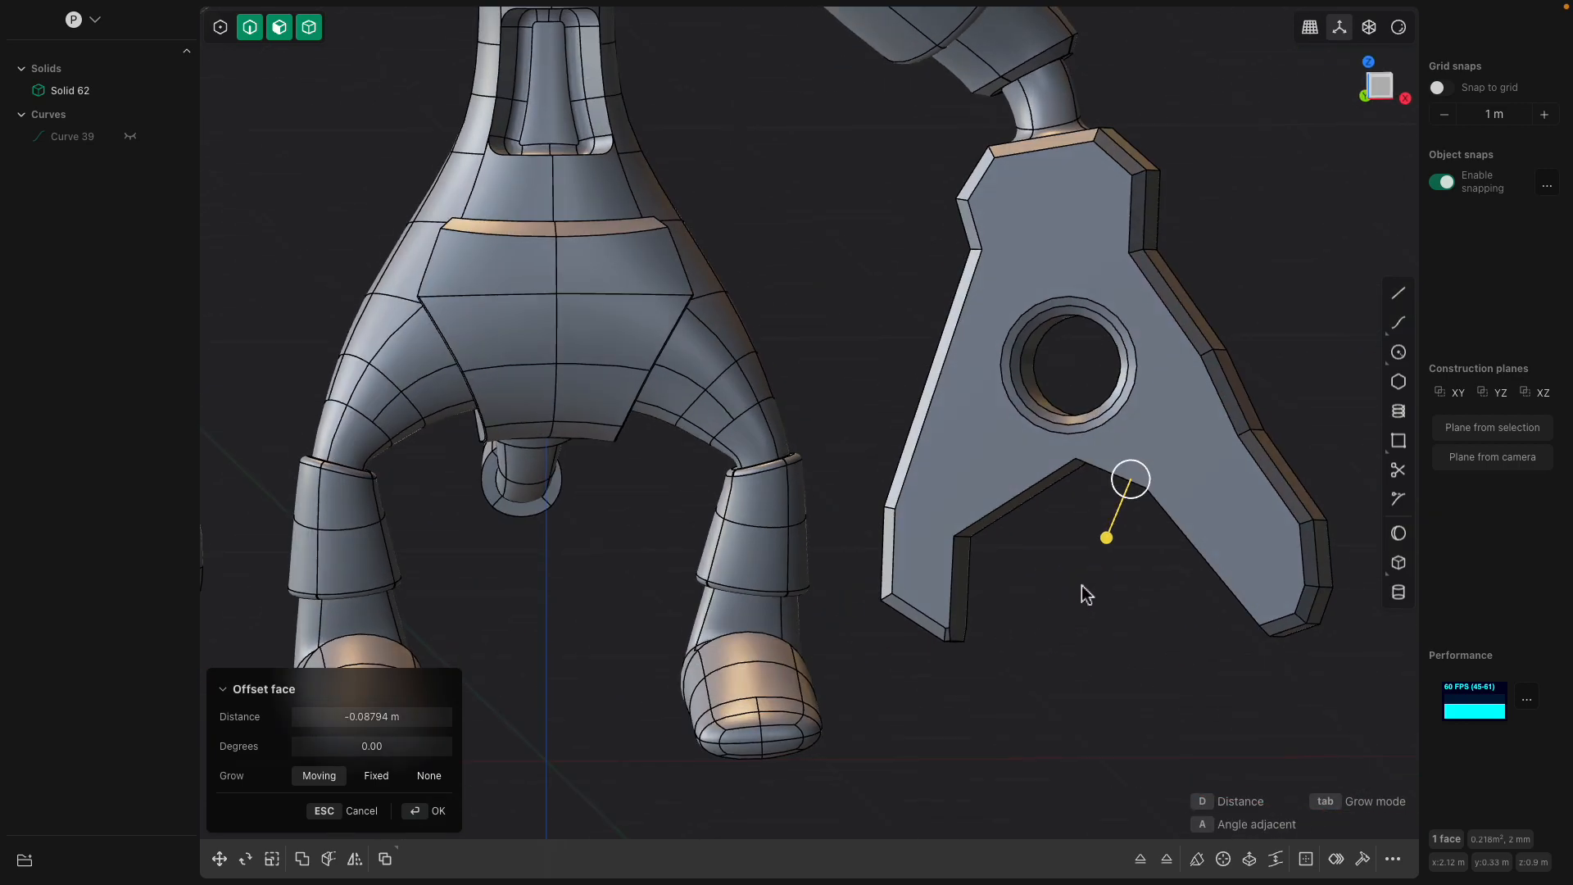
right_click(1244, 403)
- Offset the inner side of the prong nearest the body outward to make that prong wider
scroll(1228, 295, "down", 3)
middle_click_drag(1099, 305, 1091, 360, "shift")
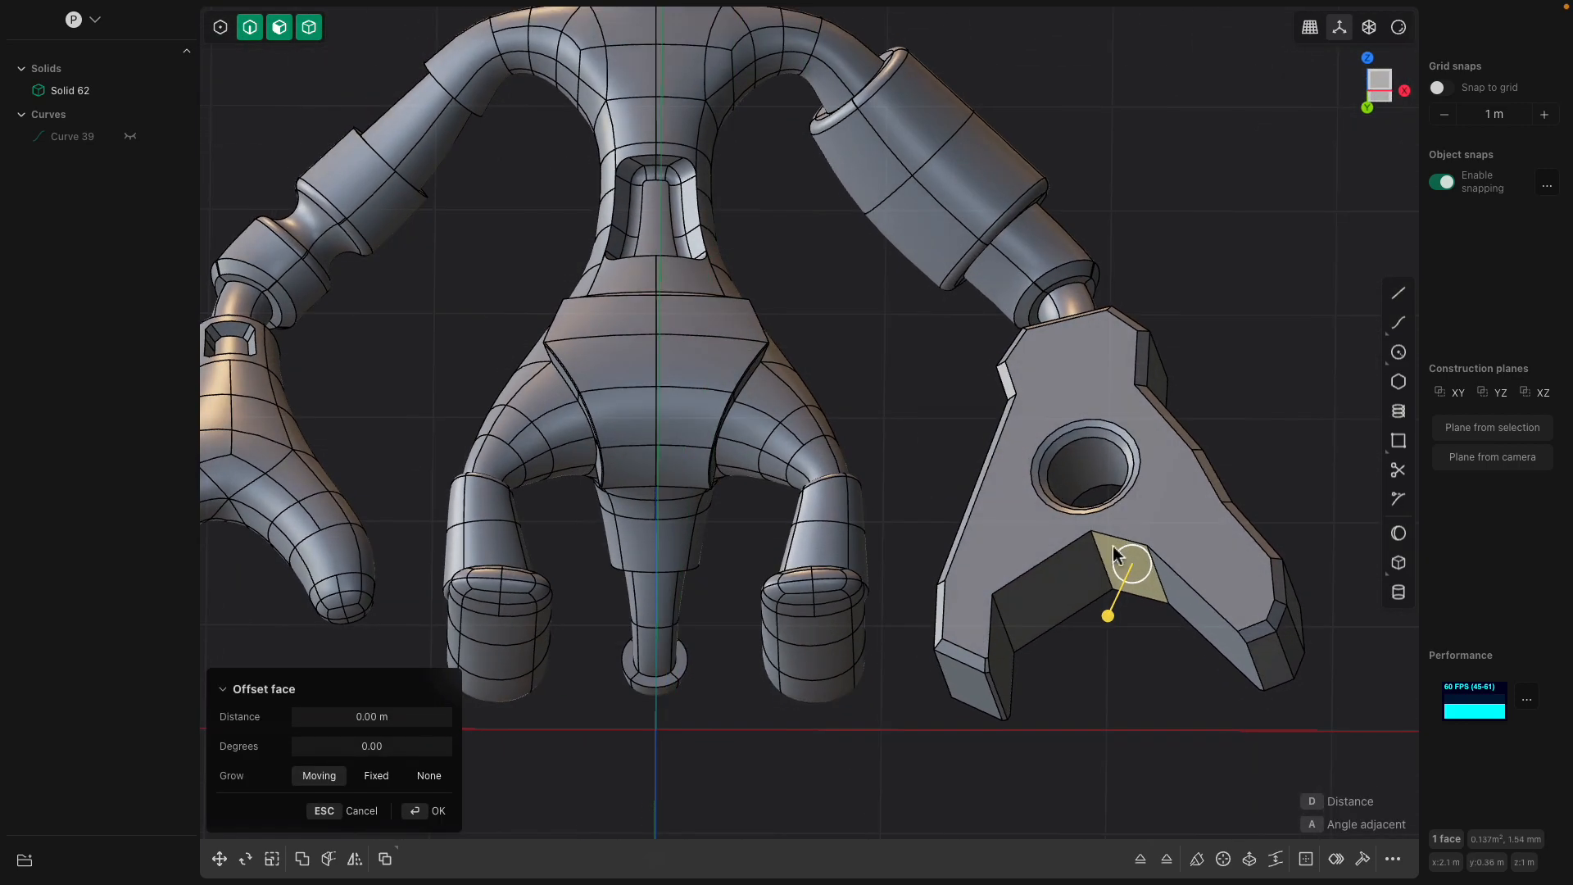
left_click(1104, 567)
middle_click_drag(1144, 624, 953, 567)
key("Escape")
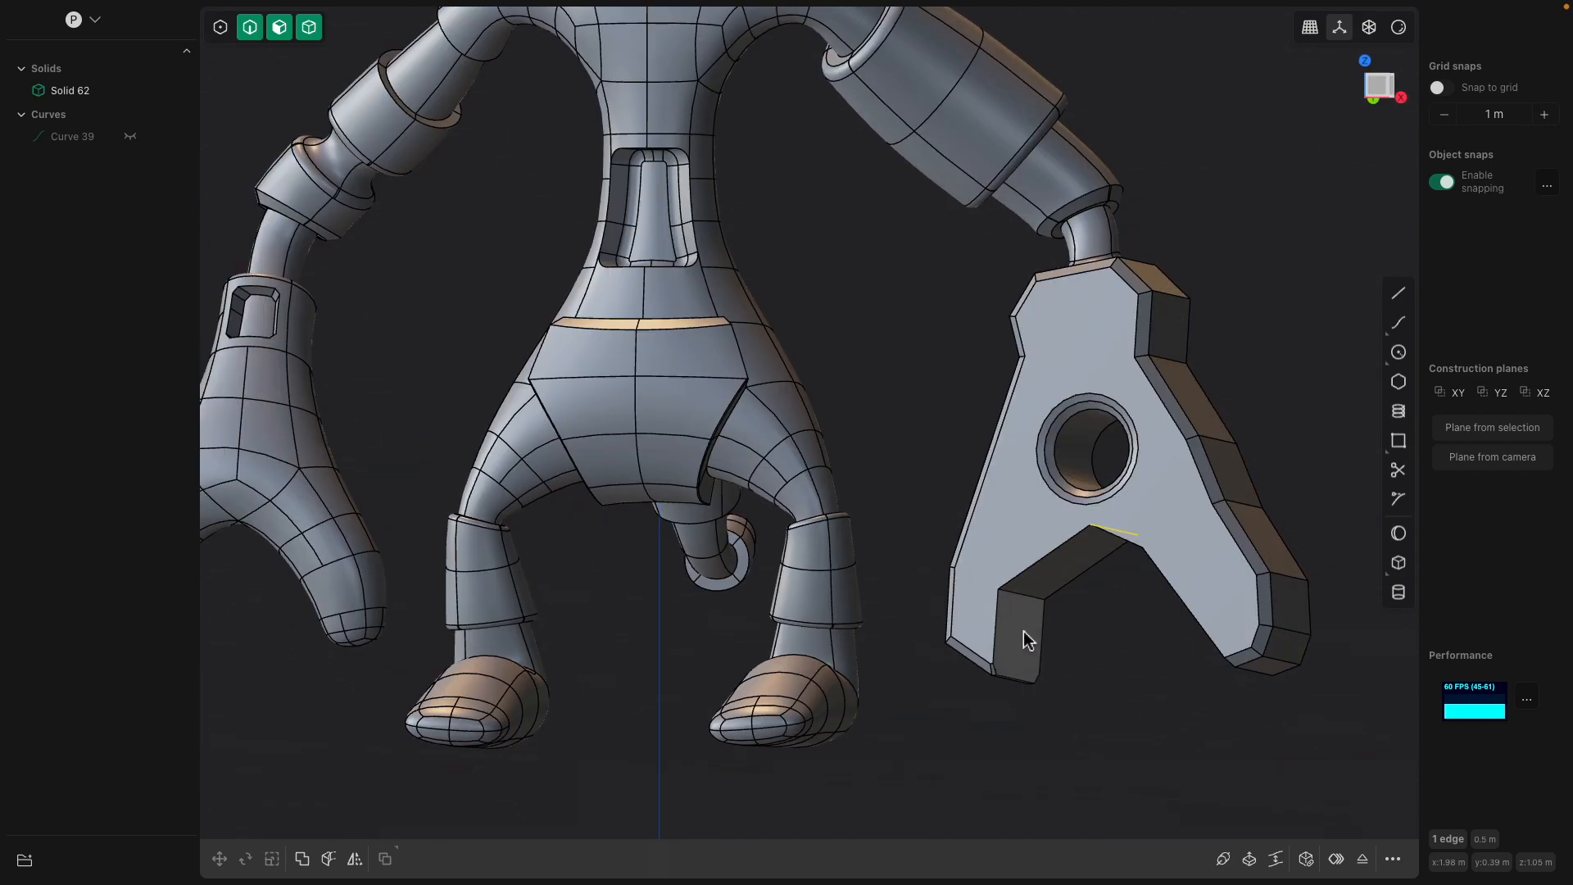
left_click(1025, 642)
key("o")
middle_click_drag(1109, 636, 1072, 612)
right_click(1144, 604)
- Rotate the inner side face of the outer prong to a steeper angle
left_click(1143, 593)
key("Escape")
left_click(1170, 647)
scroll(1100, 599, "up", 2)
left_click(1096, 600)
key("e")
key("r")
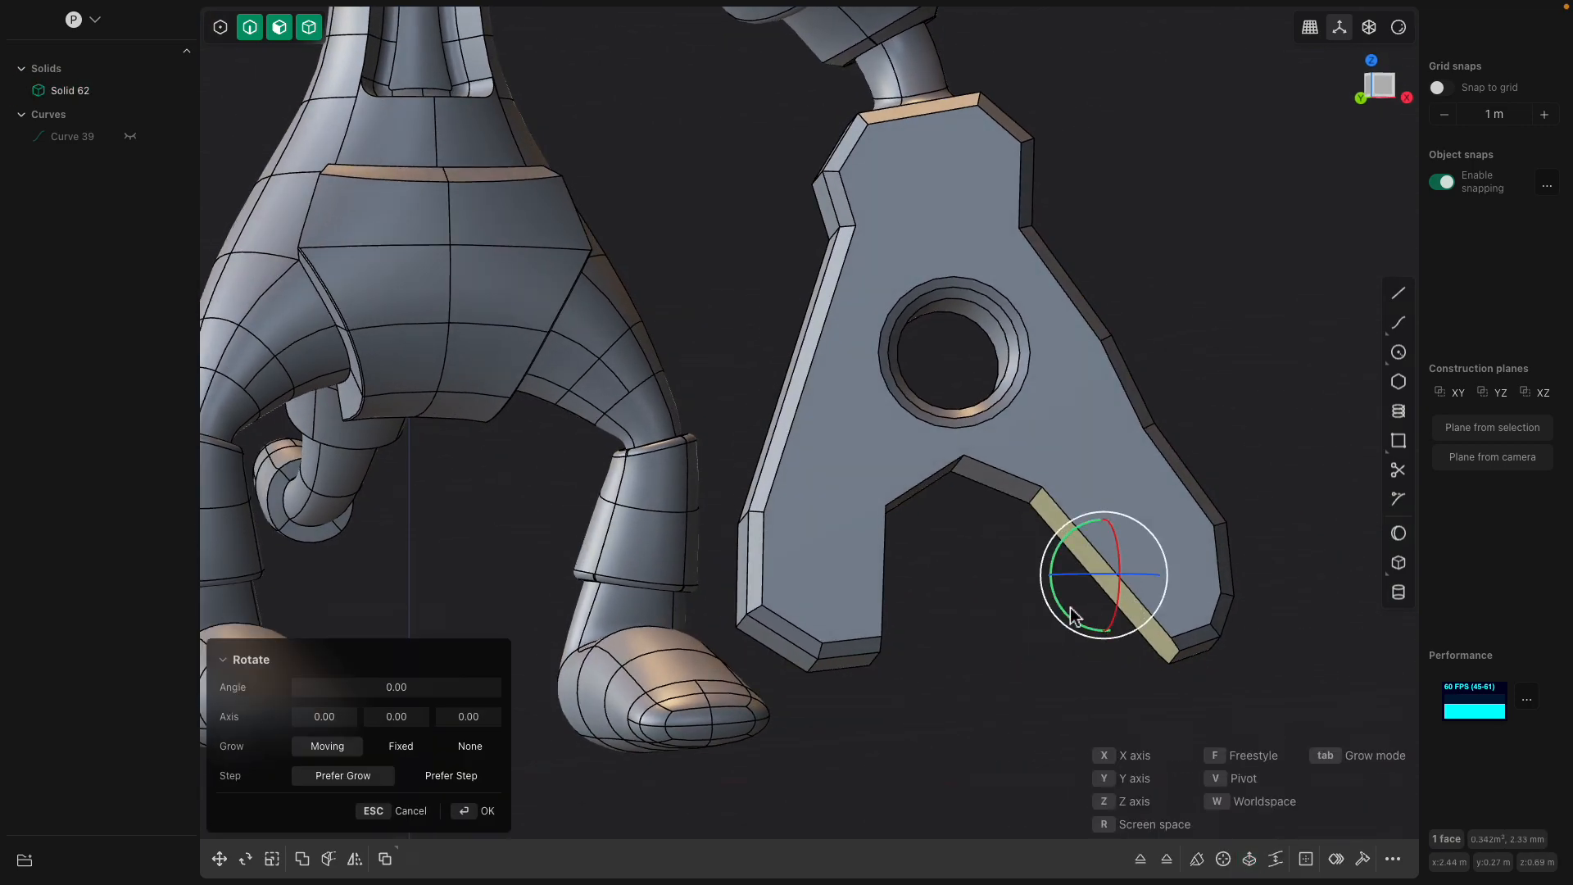
left_click(1040, 597)
middle_click_drag(1040, 597, 1055, 541)
right_click(1001, 581)
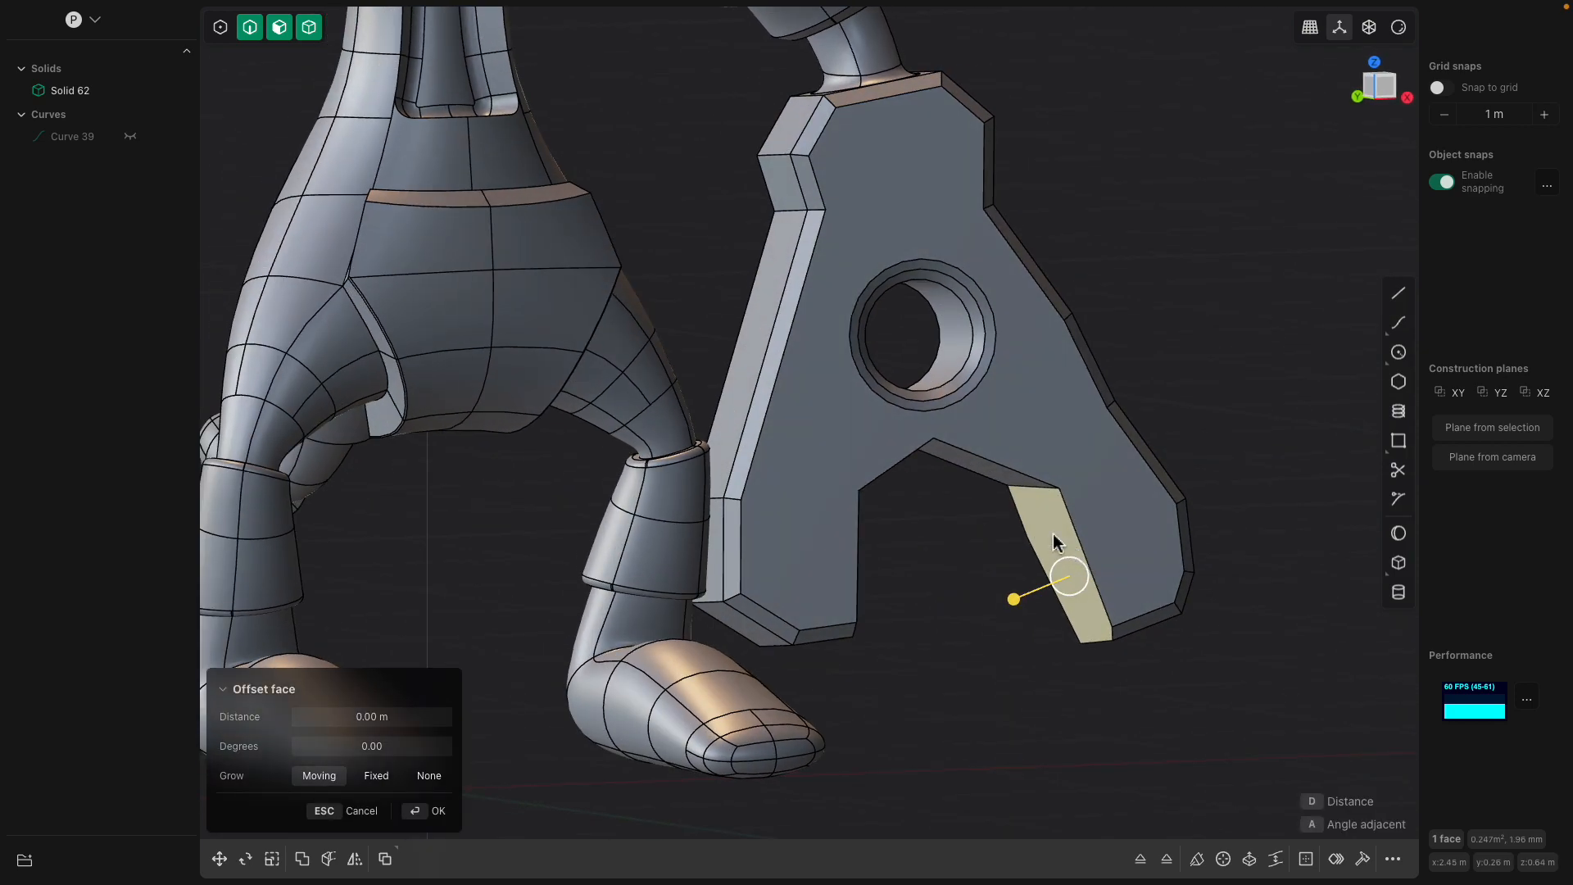
- Offset the outer prong's rotated inner side outward to widen the prong
left_click_drag(1018, 557, 972, 563)
middle_click_drag(974, 566, 913, 561)
right_click(1041, 585)
middle_click_drag(1042, 587, 990, 585)
- Rotate the end face at the outer prong's tip slightly
middle_click_drag(1237, 655, 1257, 694)
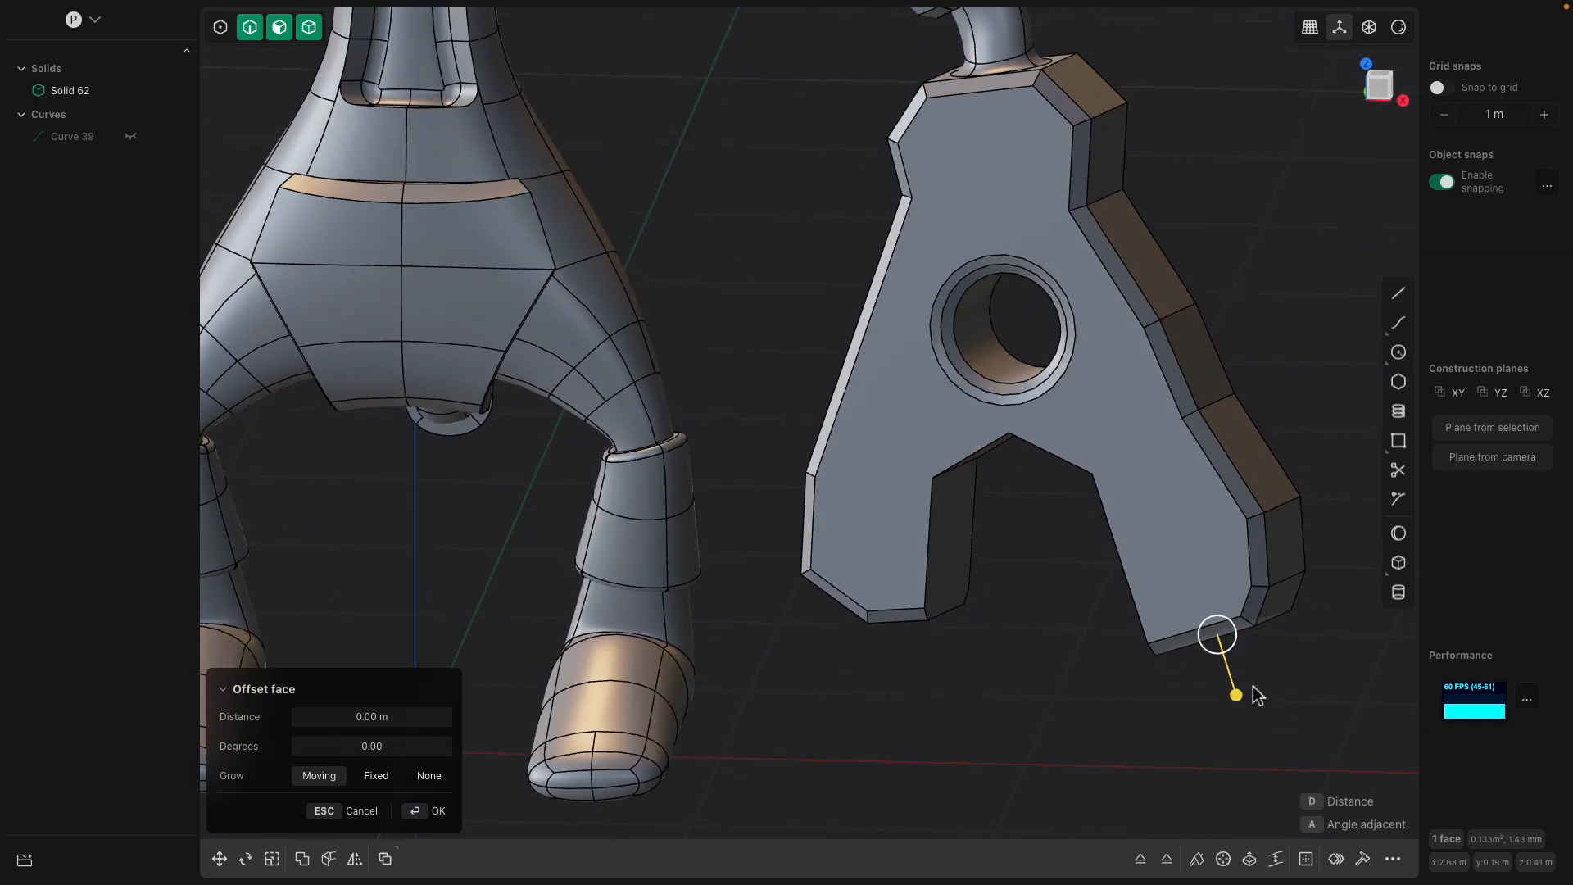
key("r")
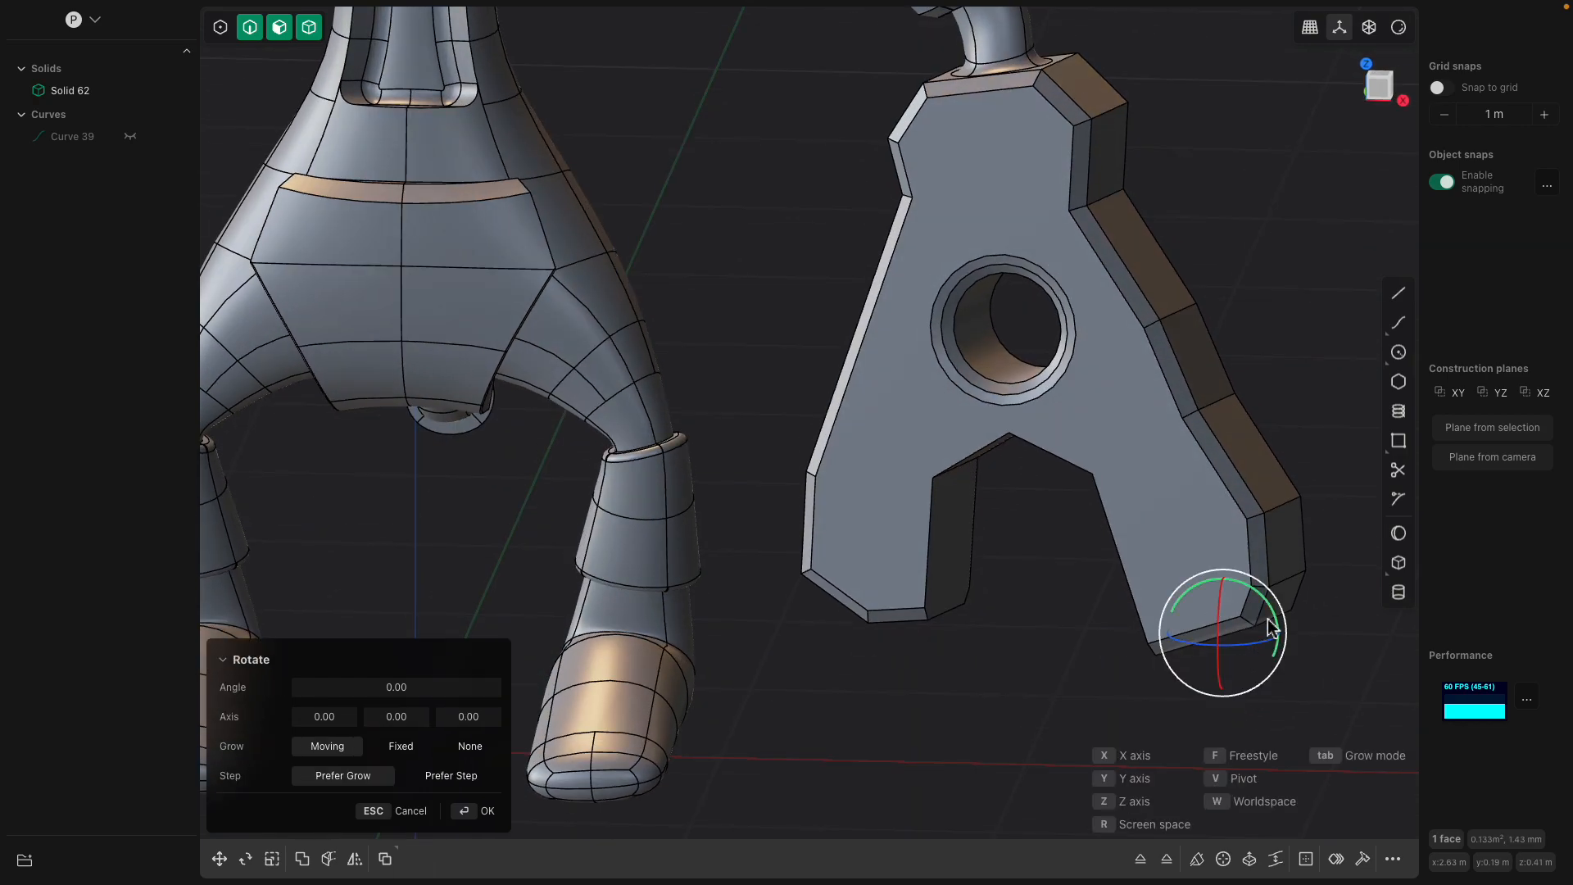
left_click_drag(1271, 620, 1270, 618)
right_click(1261, 614)
middle_click_drag(1228, 606, 1083, 475)
- Examine the whole character with its claw hand and compare it with the low-poly base model in Blender
scroll(1134, 579, "down", 3)
left_click(980, 646)
middle_click_drag(981, 647, 989, 711)
scroll(970, 538, "down", 3)
middle_click_drag(844, 426, 655, 369, "shift")
scroll(902, 498, "up", 3)
middle_click_drag(902, 498, 1135, 575)
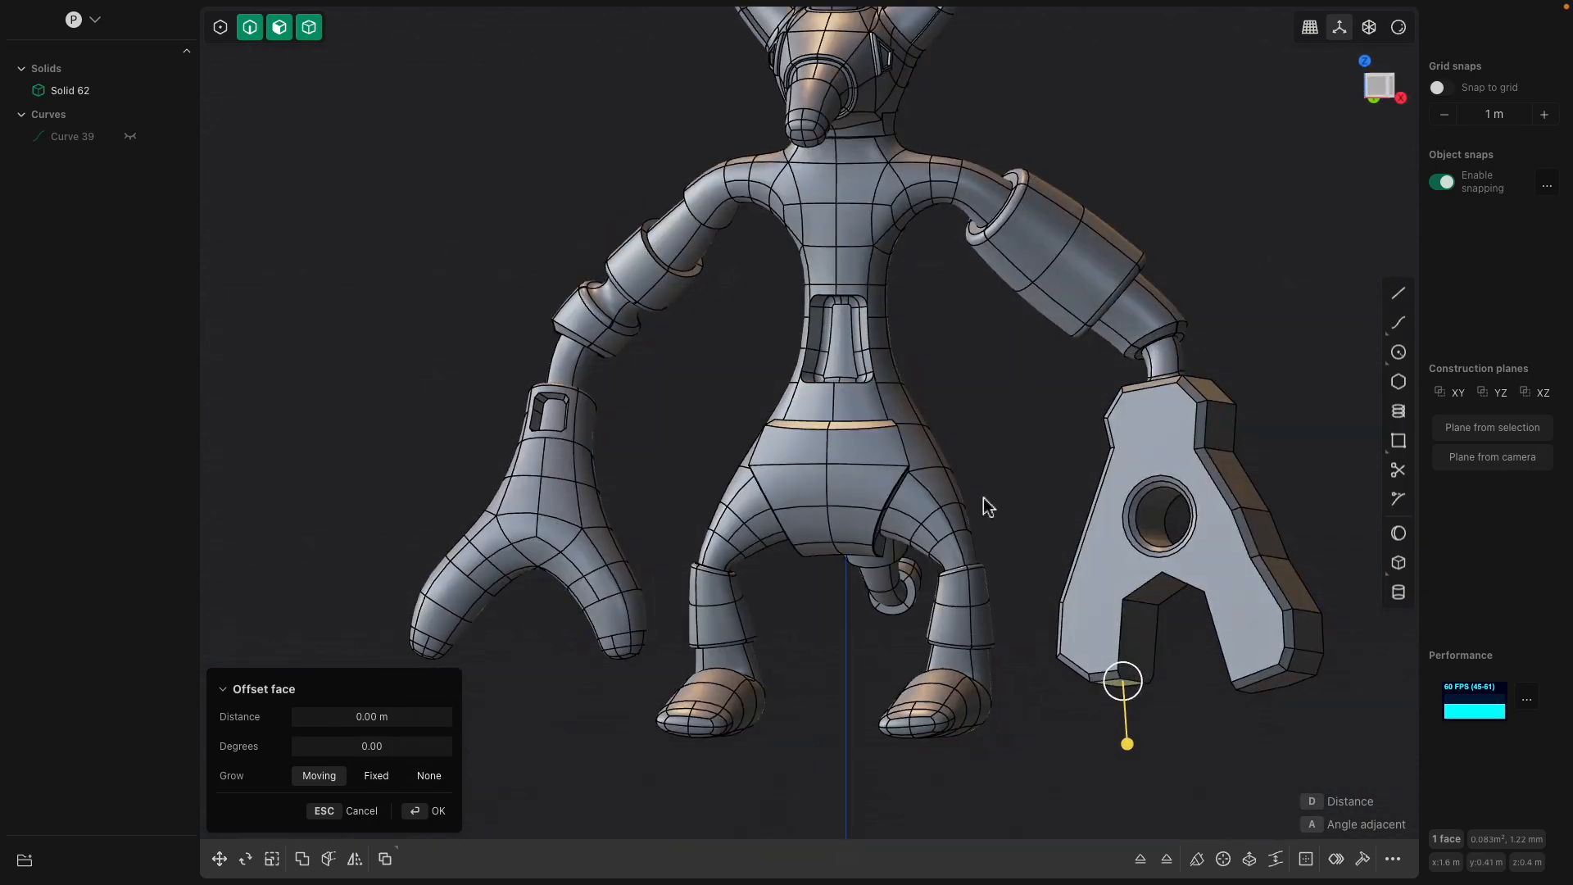
middle_click_drag(986, 505, 983, 425)
scroll(983, 425, "down", 3)
left_click(986, 425)
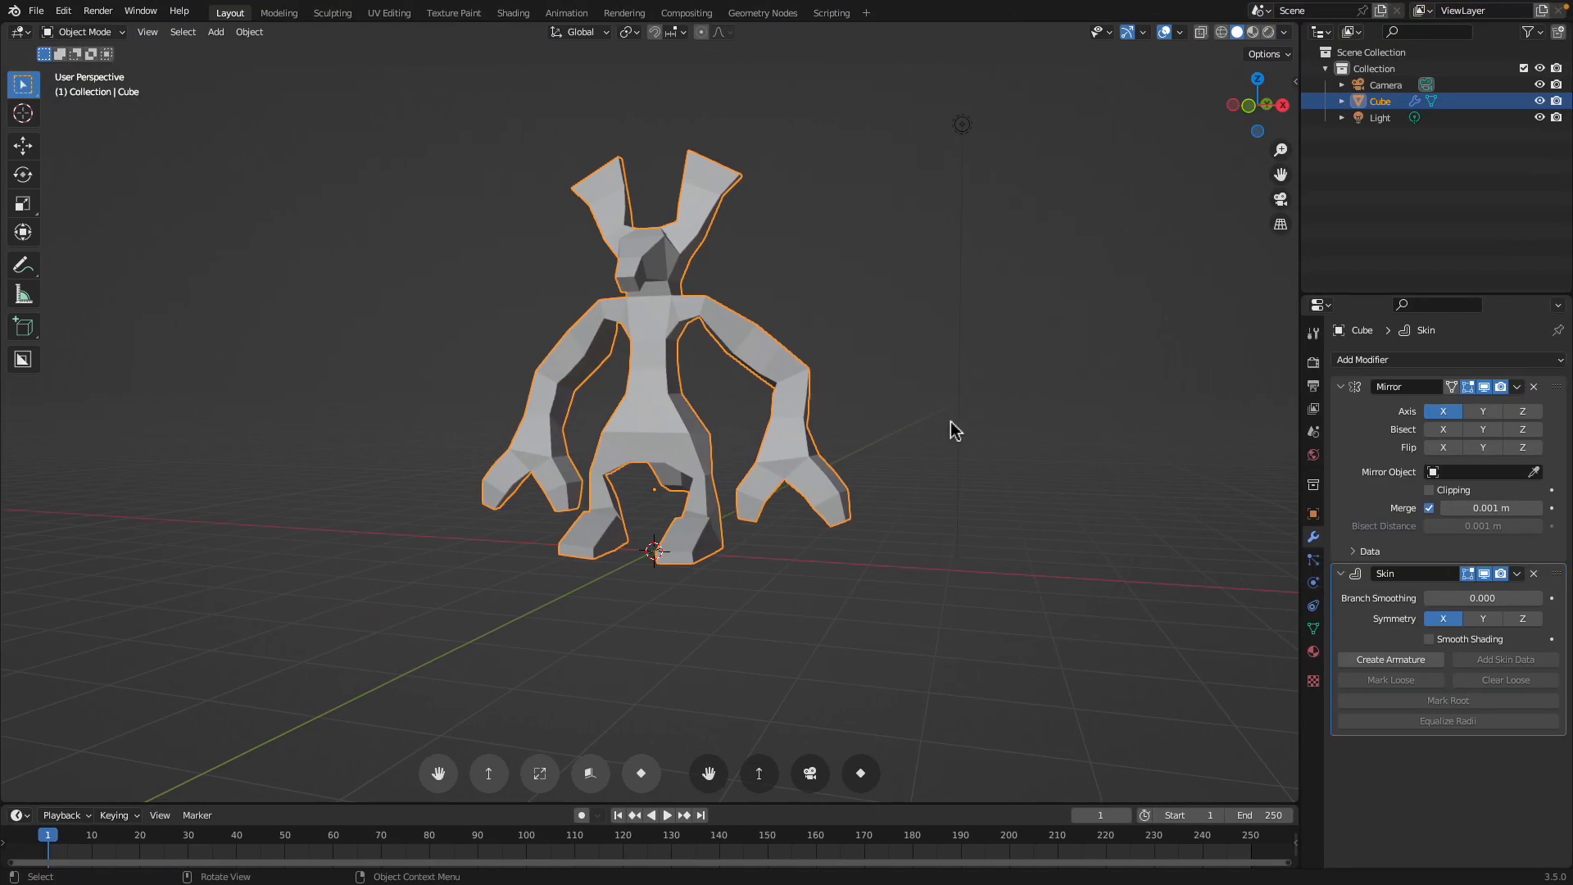
middle_click_drag(987, 446, 624, 477)
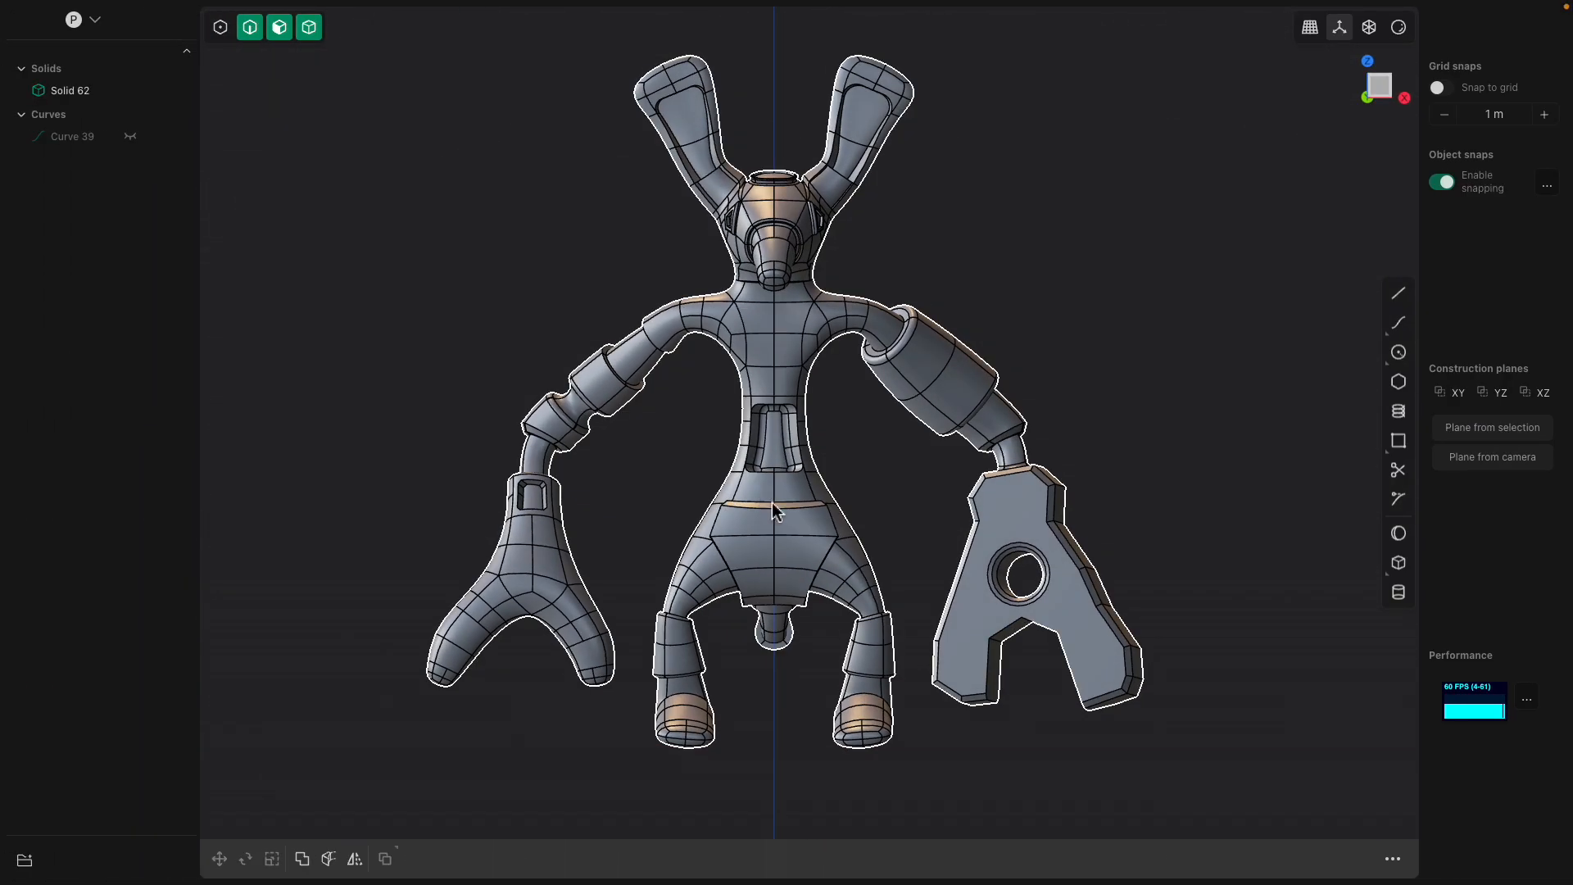
- Inset the outlines of the two central chest faces individually by about 0.037 m in Plasticity
scroll(769, 503, "up", 3)
left_click(801, 522)
scroll(792, 442, "up", 3)
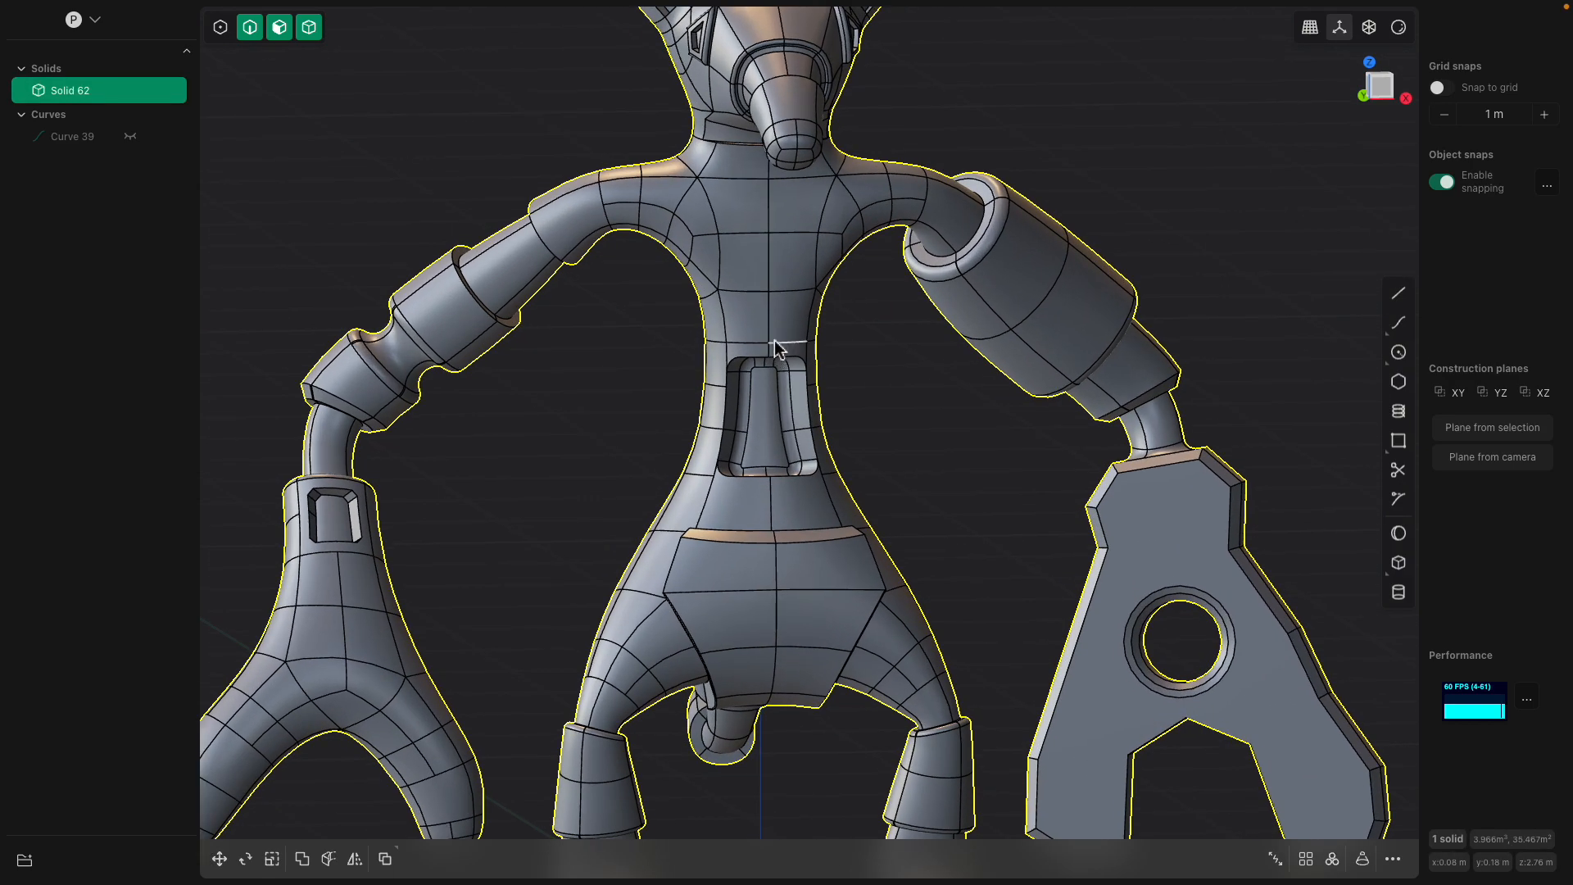
left_click(764, 266)
middle_click_drag(765, 267, 805, 278)
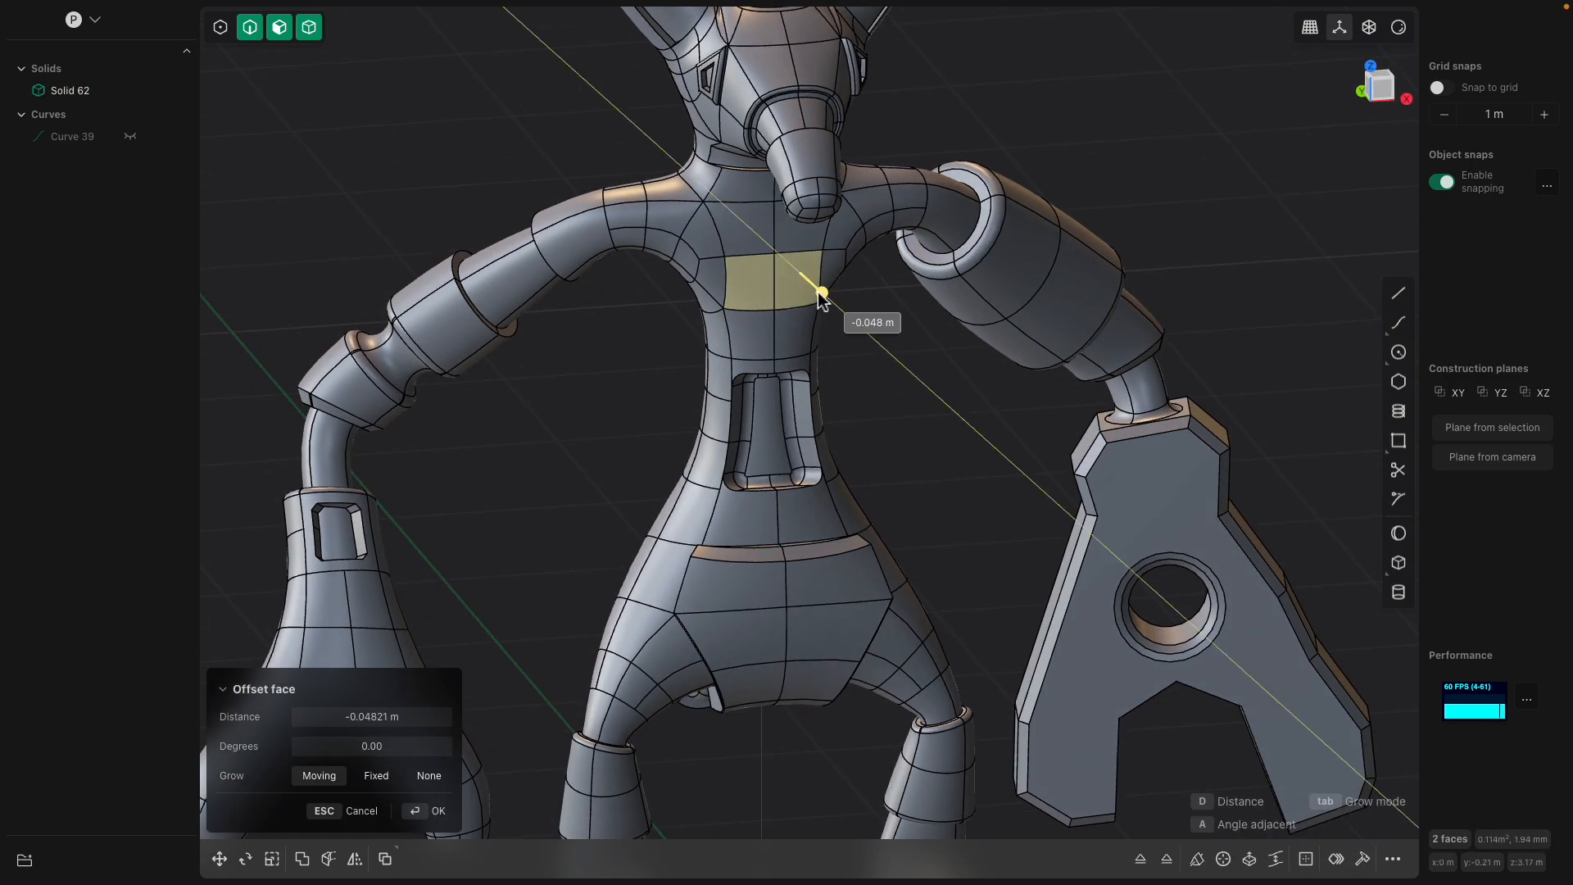
key("Escape")
mouse_move(839, 306)
middle_mouse_down()
mouse_move(816, 293)
mouse_move(852, 298)
mouse_move(849, 326)
middle_mouse_up()
scroll(827, 298, "up", 1)
key("o")
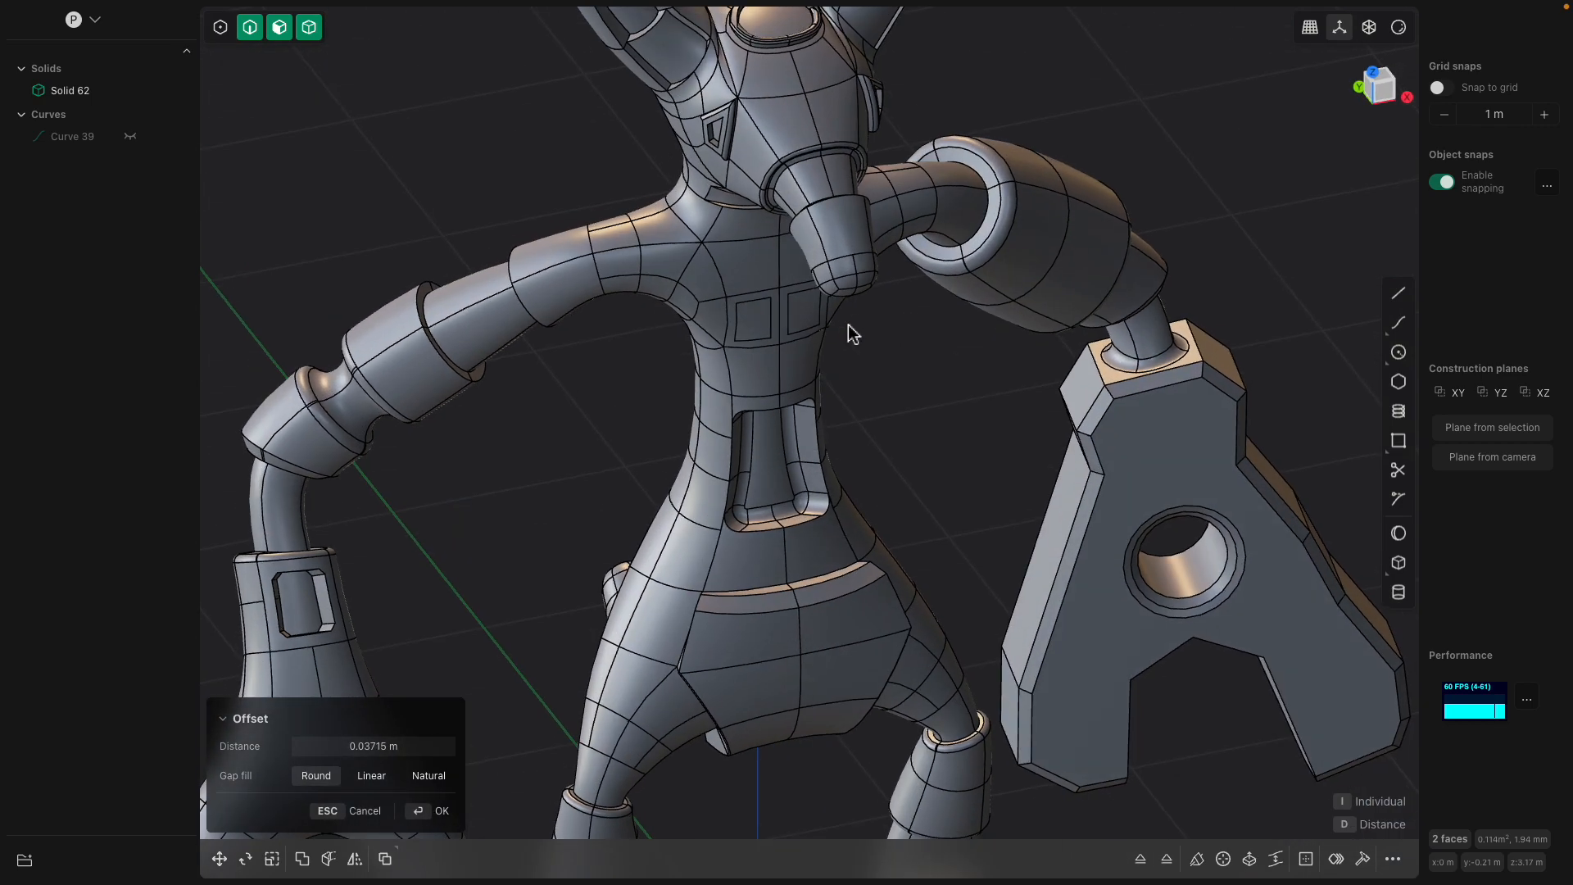
scroll(847, 325, "up", 3)
key("Return")
- Offset the two inset chest panels outward by about 0.050 m
key("o")
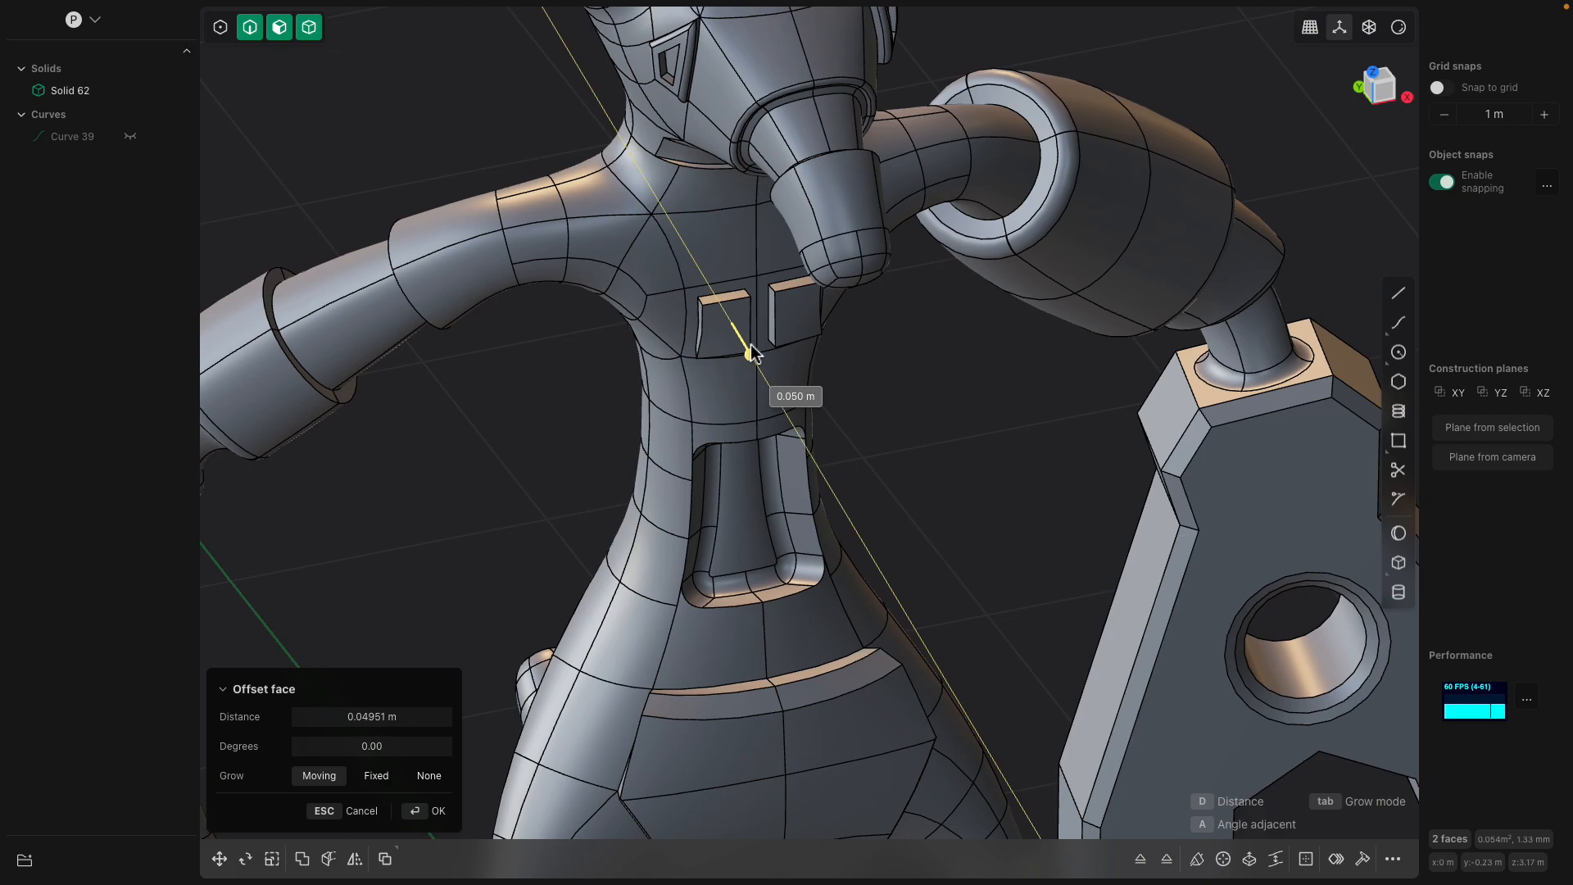
middle_click_drag(750, 345, 653, 278)
key("Return")
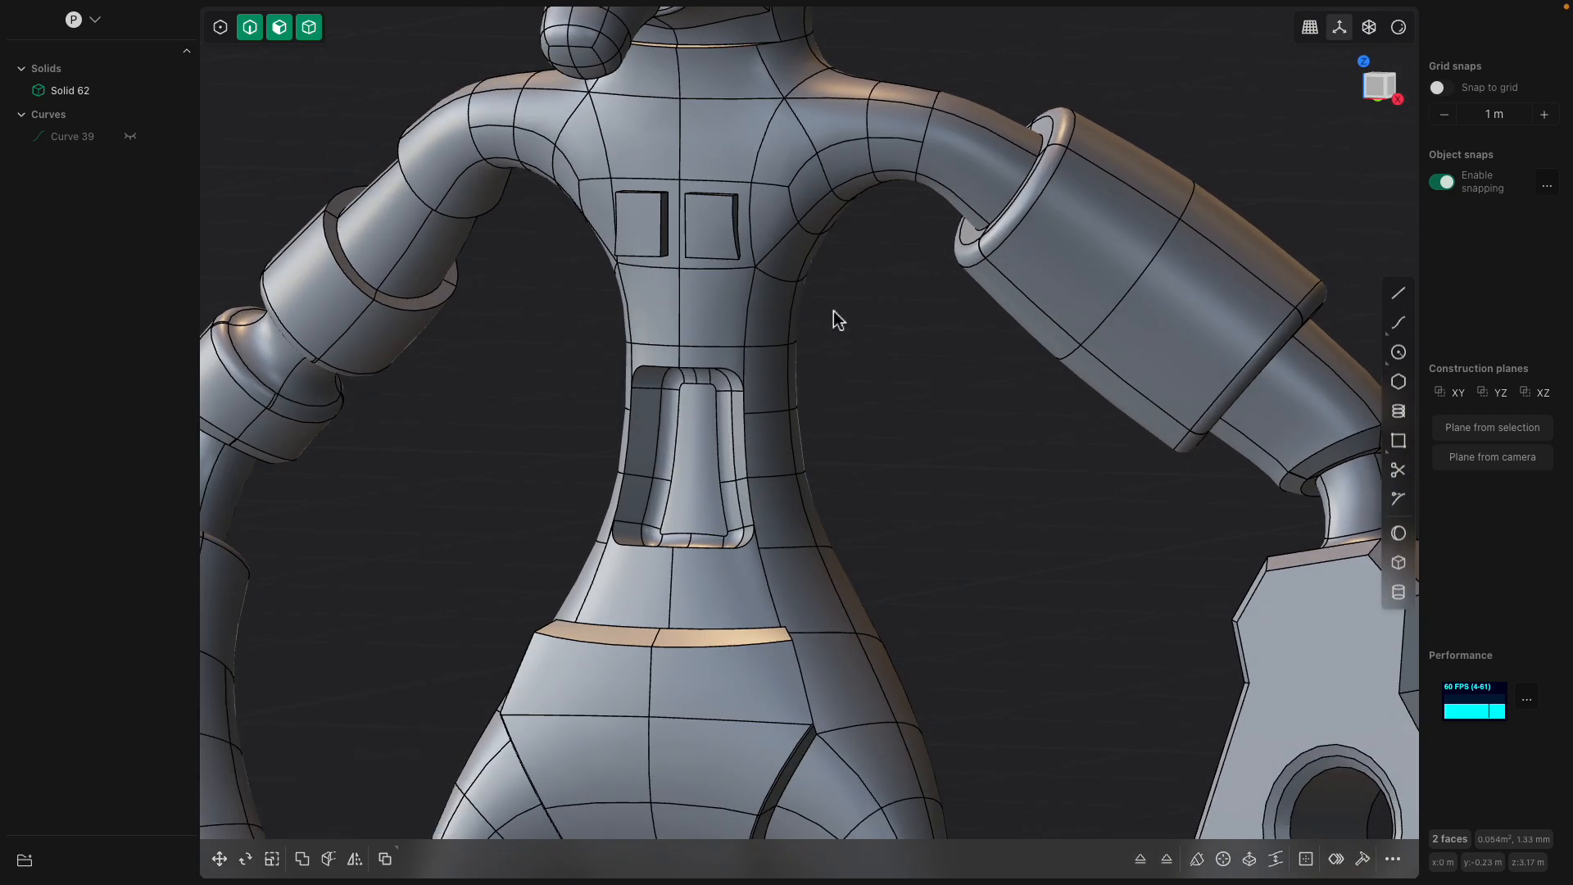
scroll(860, 319, "down", 3)
key("o")
key("Escape")
left_click(1024, 288)
- Examine the whole character's proportions and details from the front and the side
scroll(988, 332, "down", 5)
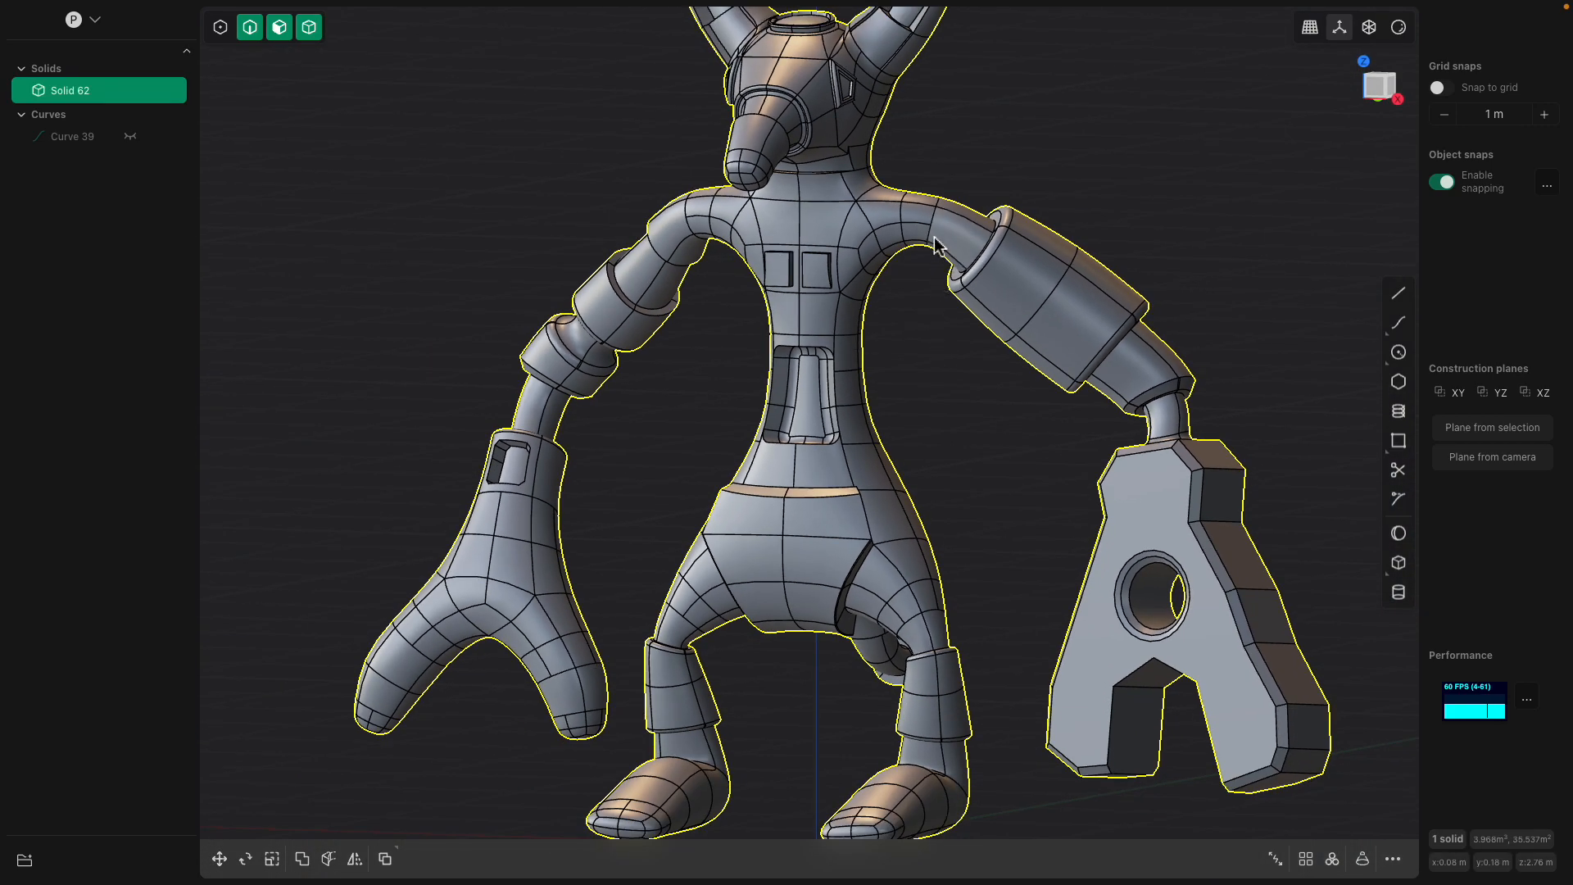
left_click(931, 232)
middle_click_drag(937, 286, 890, 247, "shift")
left_click(915, 158)
scroll(941, 264, "down", 4)
middle_click_drag(915, 158, 929, 414)
scroll(860, 328, "down", 1)
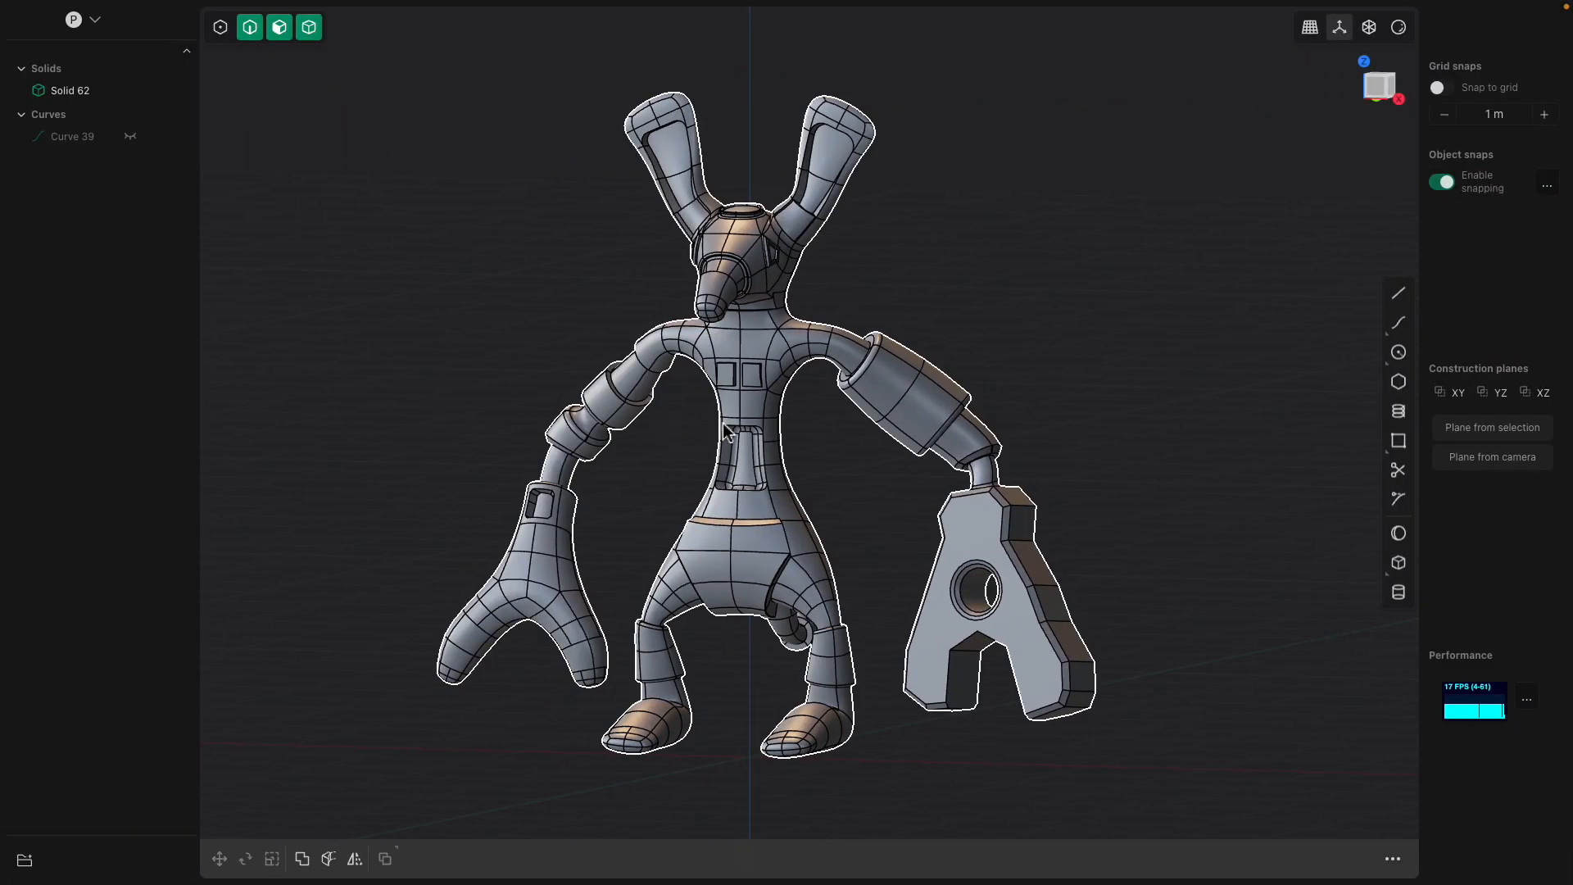
middle_click_drag(818, 433, 902, 415)
middle_click_drag(892, 315, 627, 373)
- Examine the arm sleeves, the left hand and the pelvis panel face by face for possible offsets
scroll(688, 369, "up", 3)
left_click(928, 409)
left_click(928, 417)
key("o")
middle_click_drag(930, 415, 921, 351)
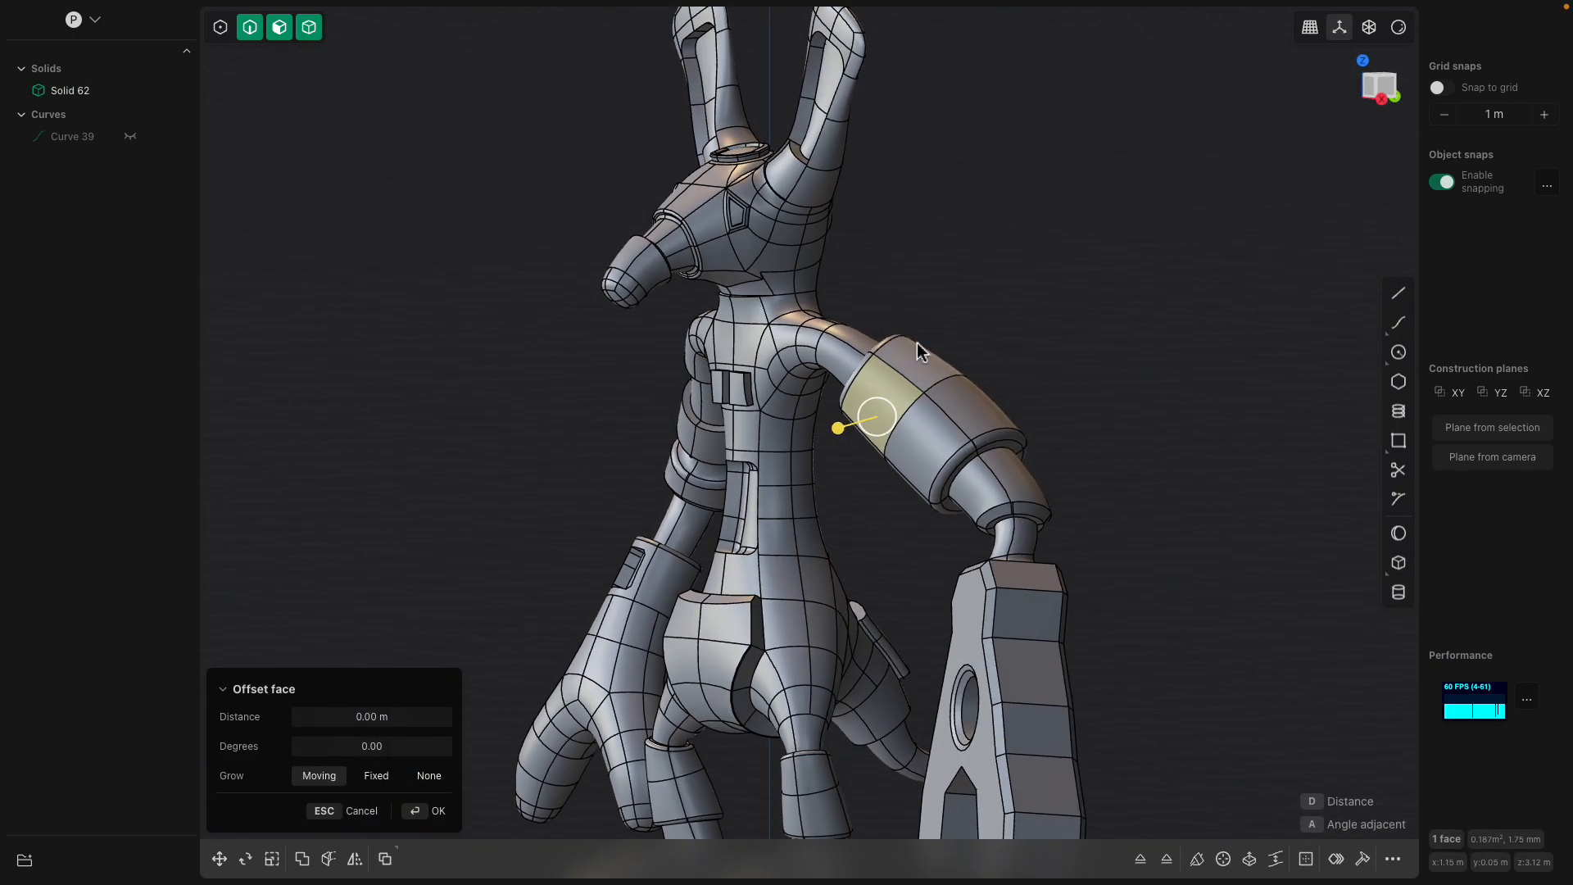
middle_click_drag(927, 411, 1040, 432)
middle_click_drag(938, 432, 963, 446)
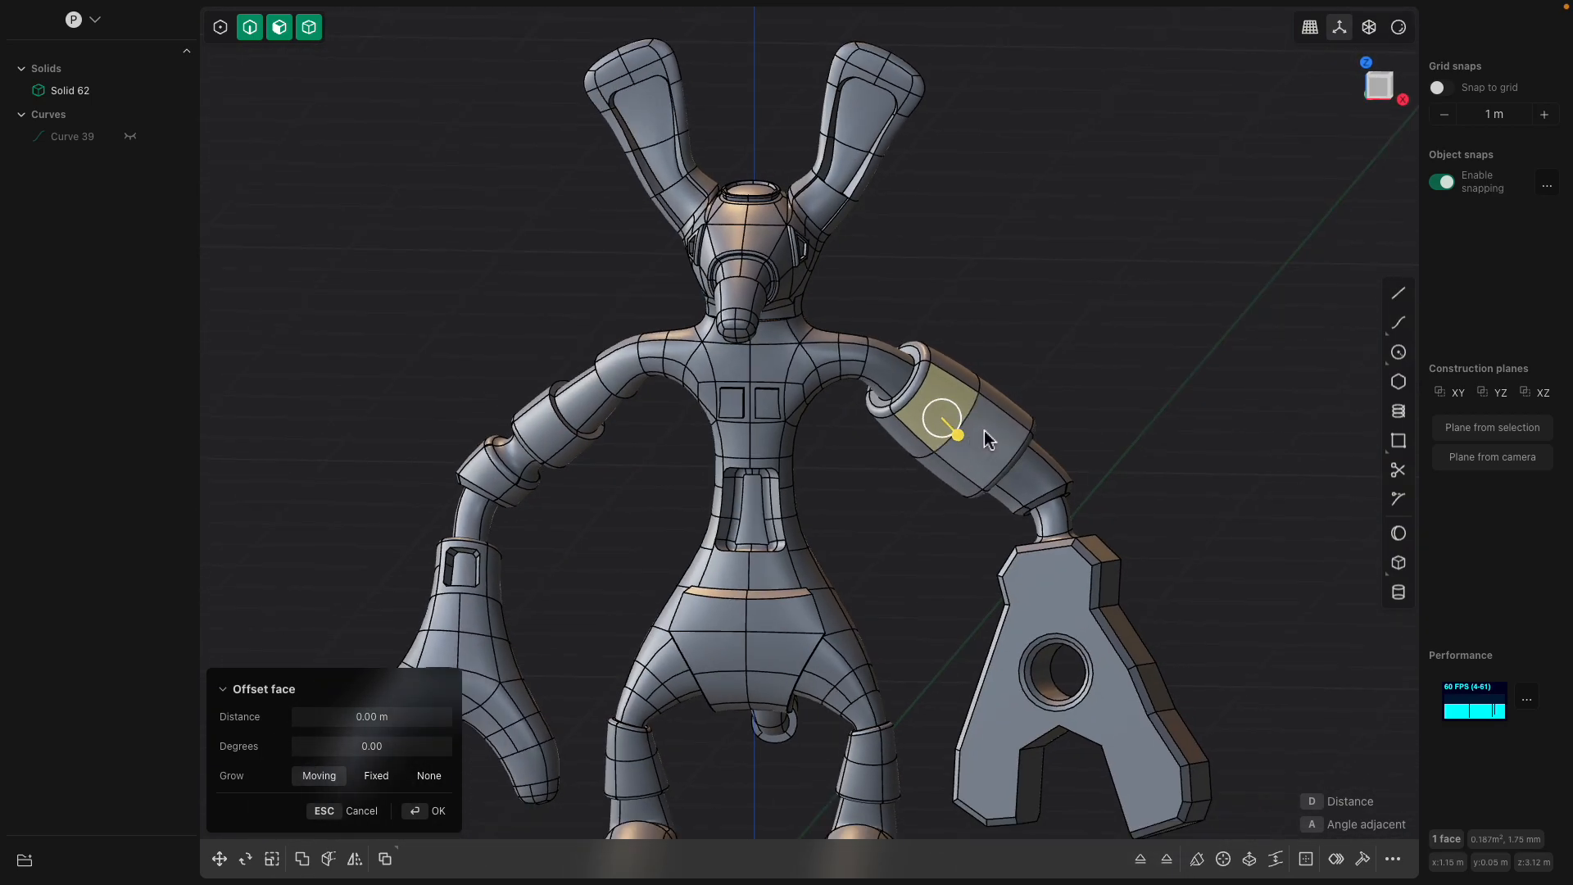
left_click(556, 446)
middle_click_drag(556, 446, 527, 488)
left_click_drag(522, 485, 526, 485)
right_click(547, 484)
middle_click_drag(547, 483, 464, 644)
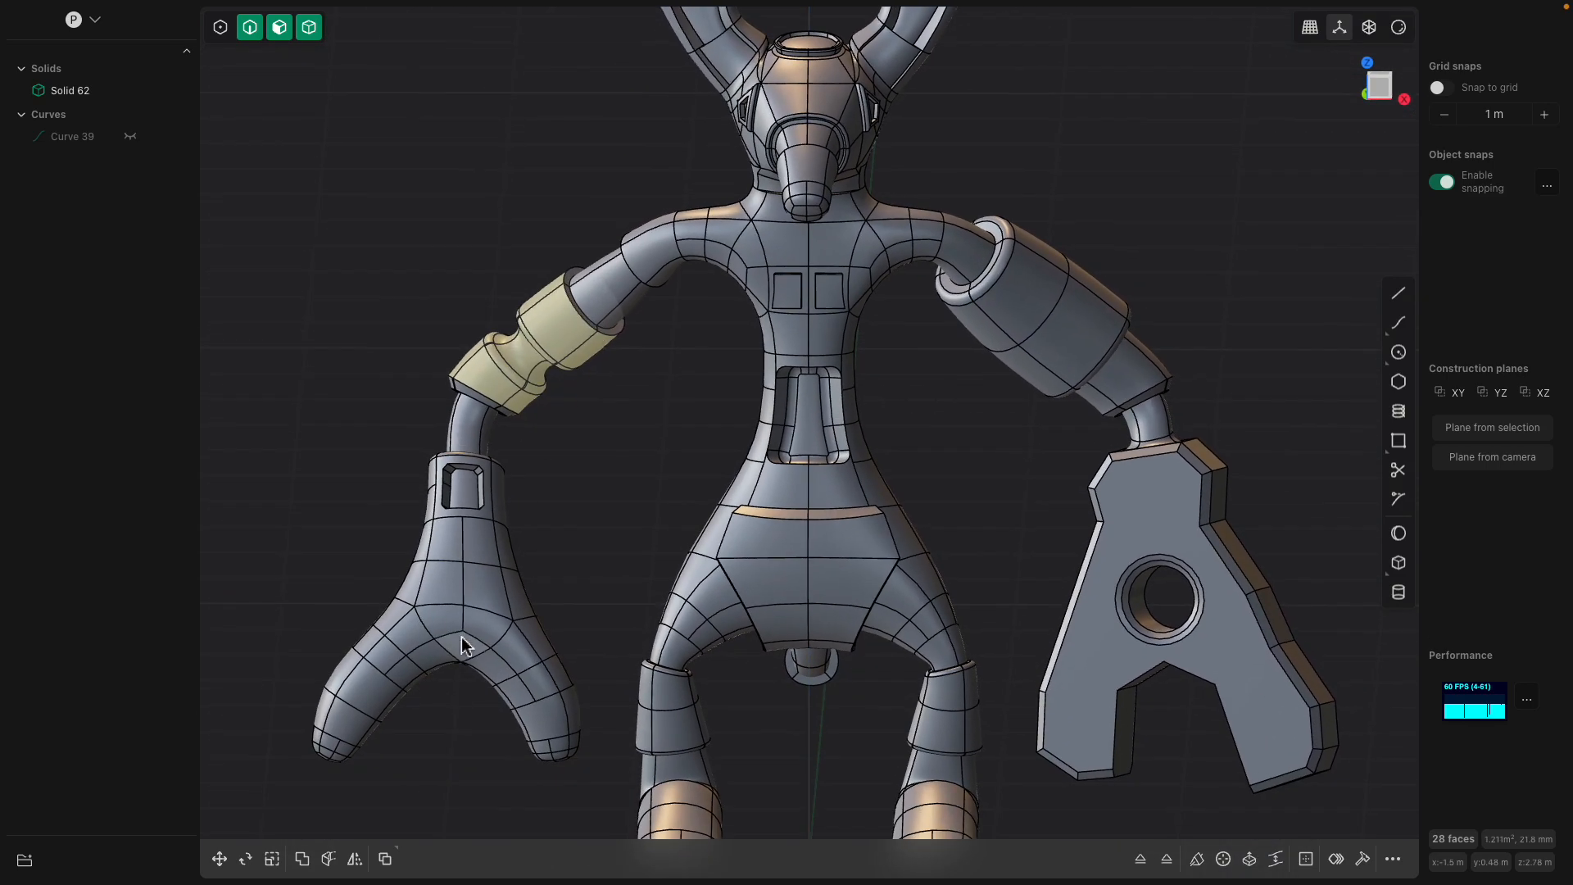
left_click(491, 588)
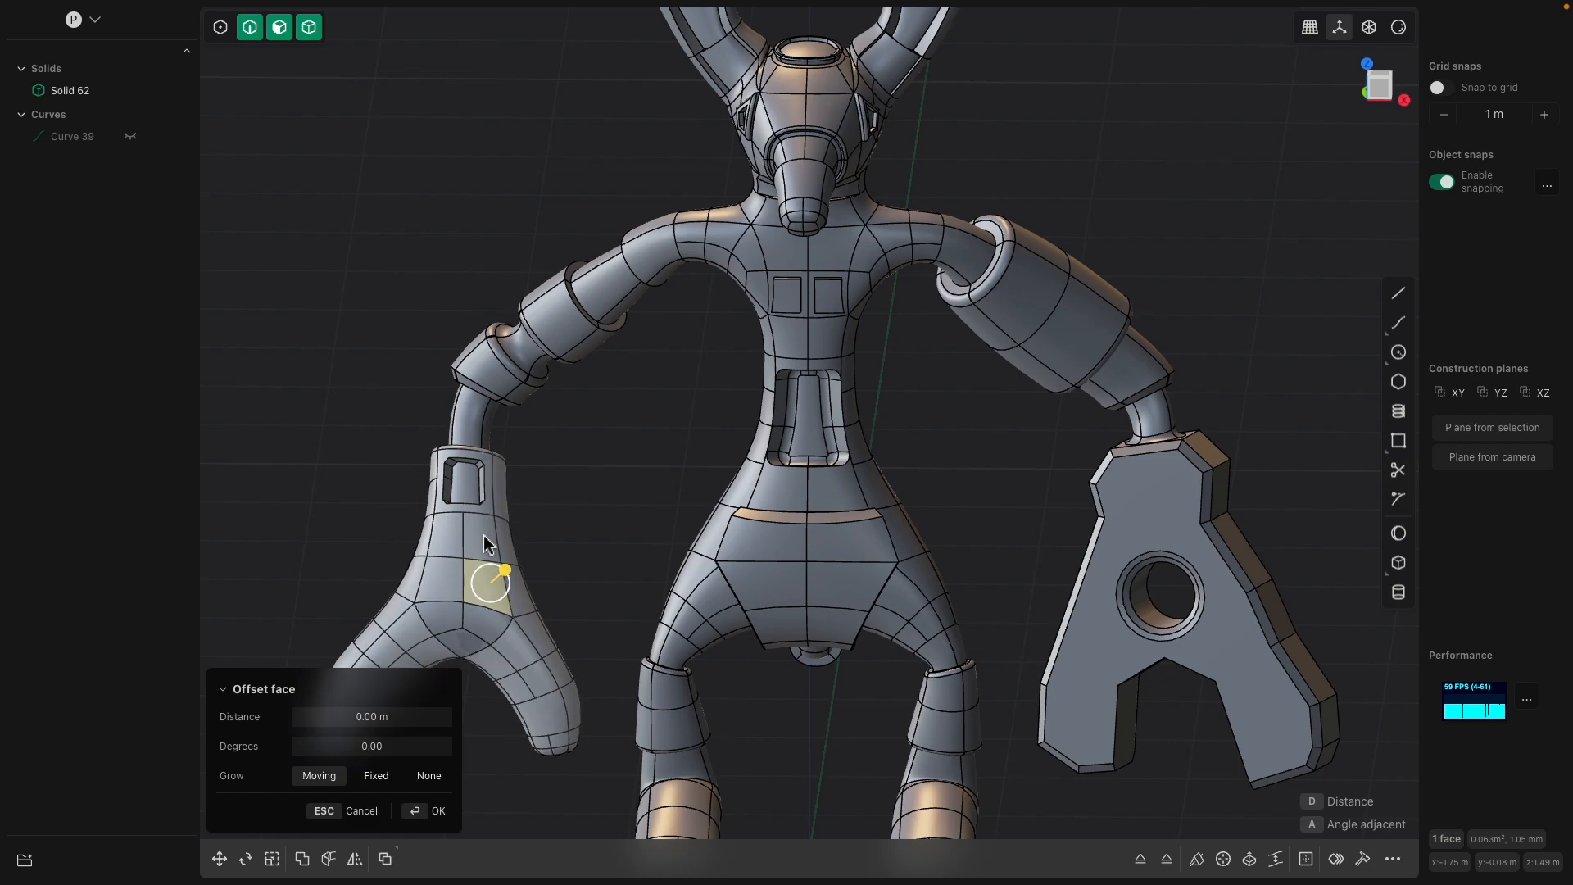
double_click(485, 542)
middle_click_drag(506, 547, 567, 605)
left_click(480, 540)
left_click(567, 606)
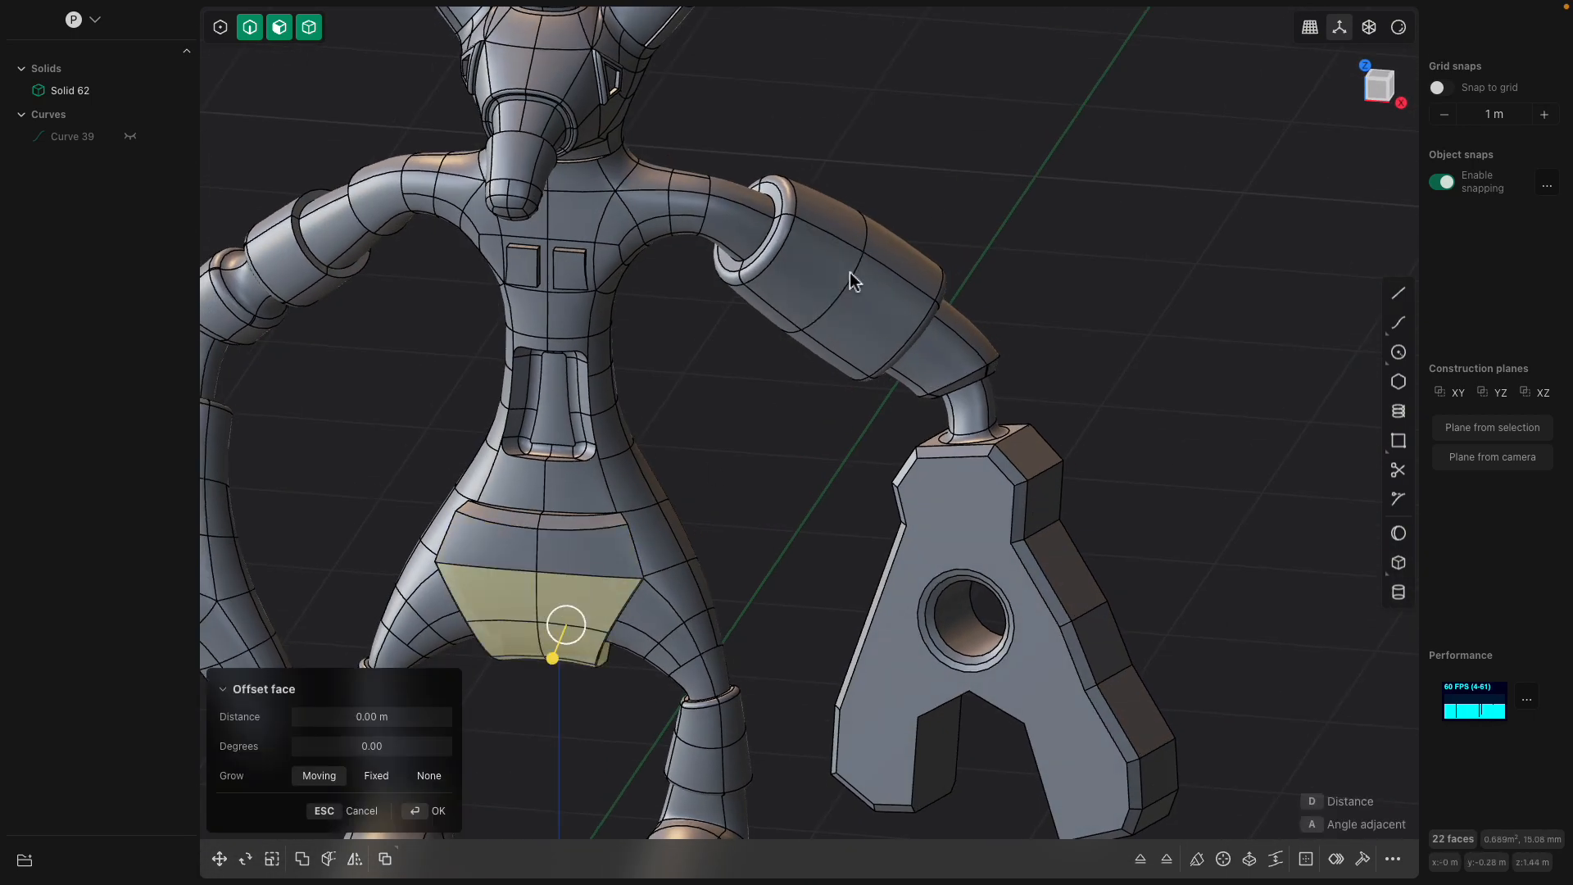
- Examine the right arm sleeve and the claw hand's front face and neck close up
left_click(823, 281)
middle_click_drag(827, 283, 908, 313)
middle_click_drag(953, 263, 911, 451)
left_click(844, 446)
left_click(765, 544)
middle_click_drag(764, 544, 794, 526)
scroll(794, 526, "up", 3)
mouse_move(795, 526)
left_mouse_down()
mouse_move(779, 516)
mouse_move(805, 526)
left_mouse_up()
left_click(821, 542)
middle_click_drag(792, 545, 941, 502)
left_click(878, 602)
scroll(867, 595, "up", 3)
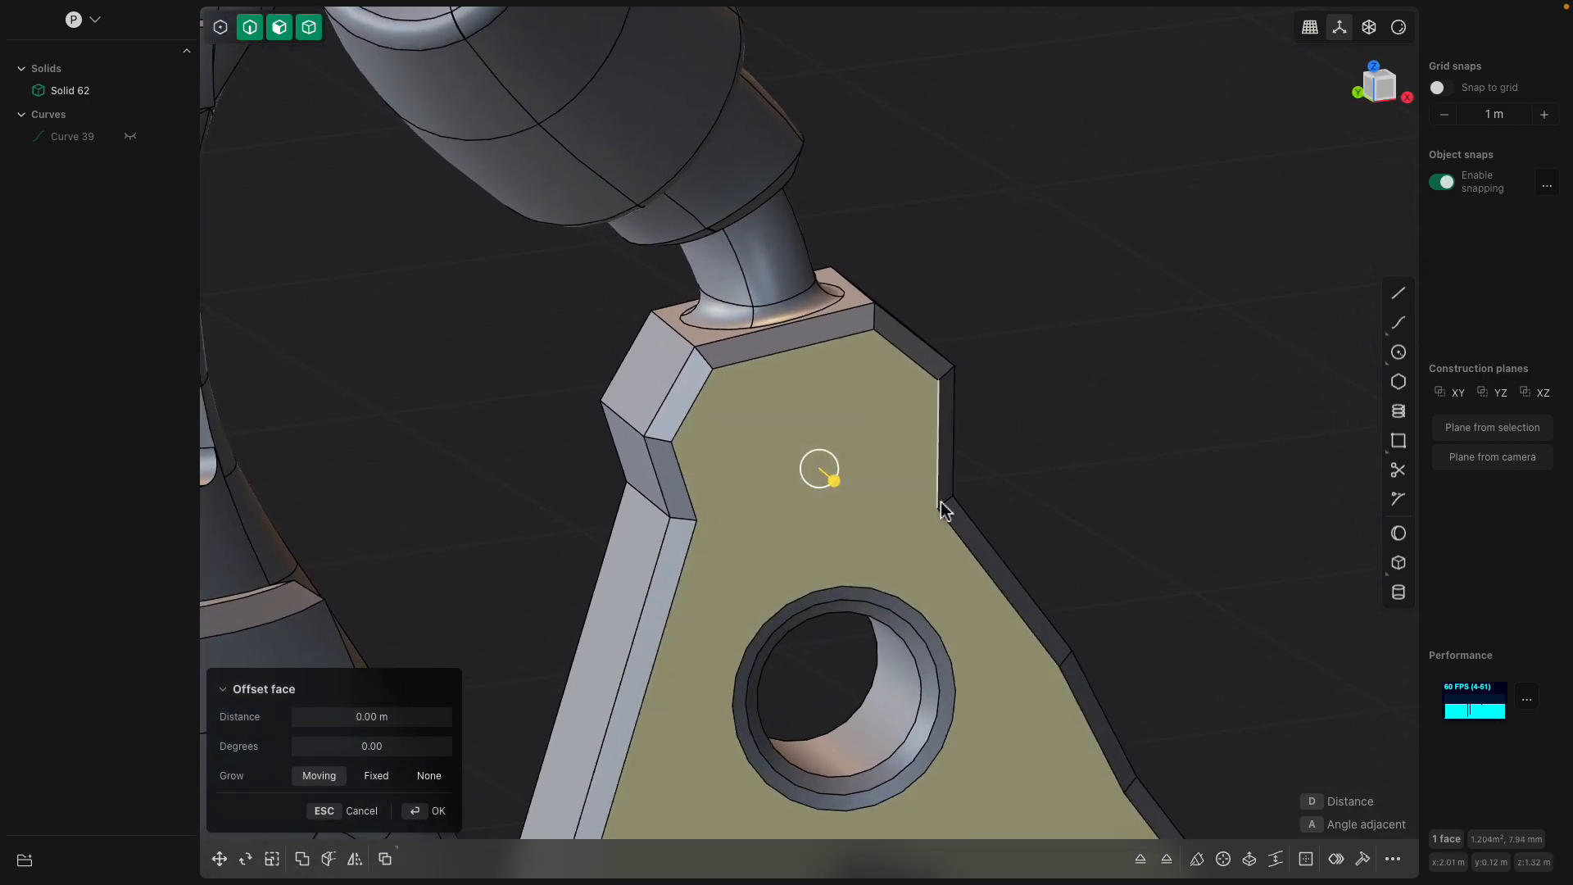
key("Escape")
- Draw a line across the claw's front face between its two neck corners, and delete it
left_click(1399, 293)
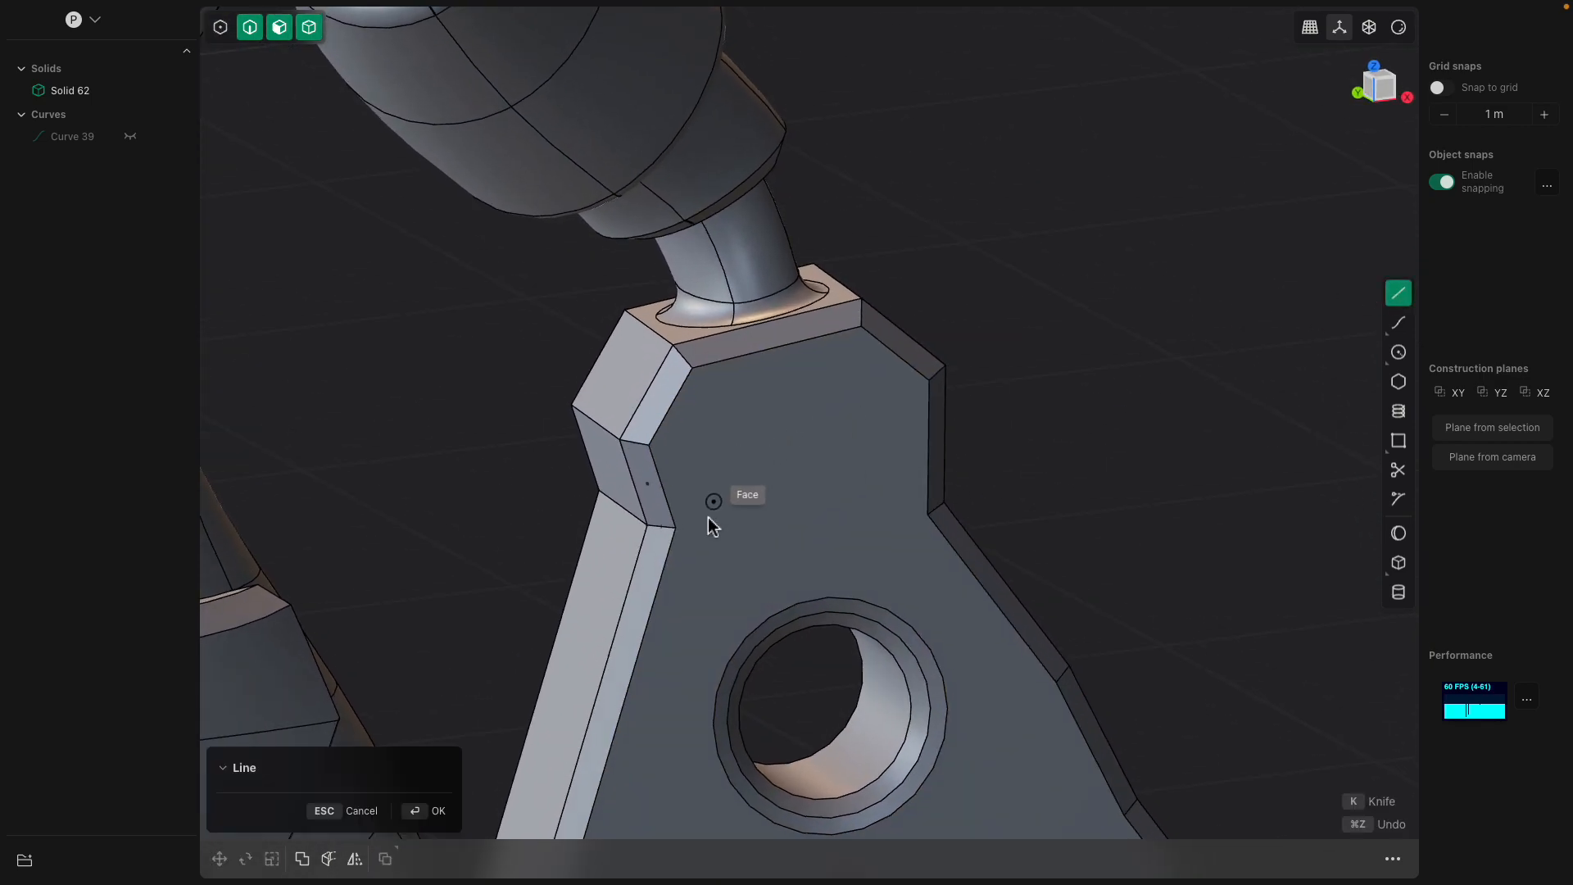
left_click(680, 528)
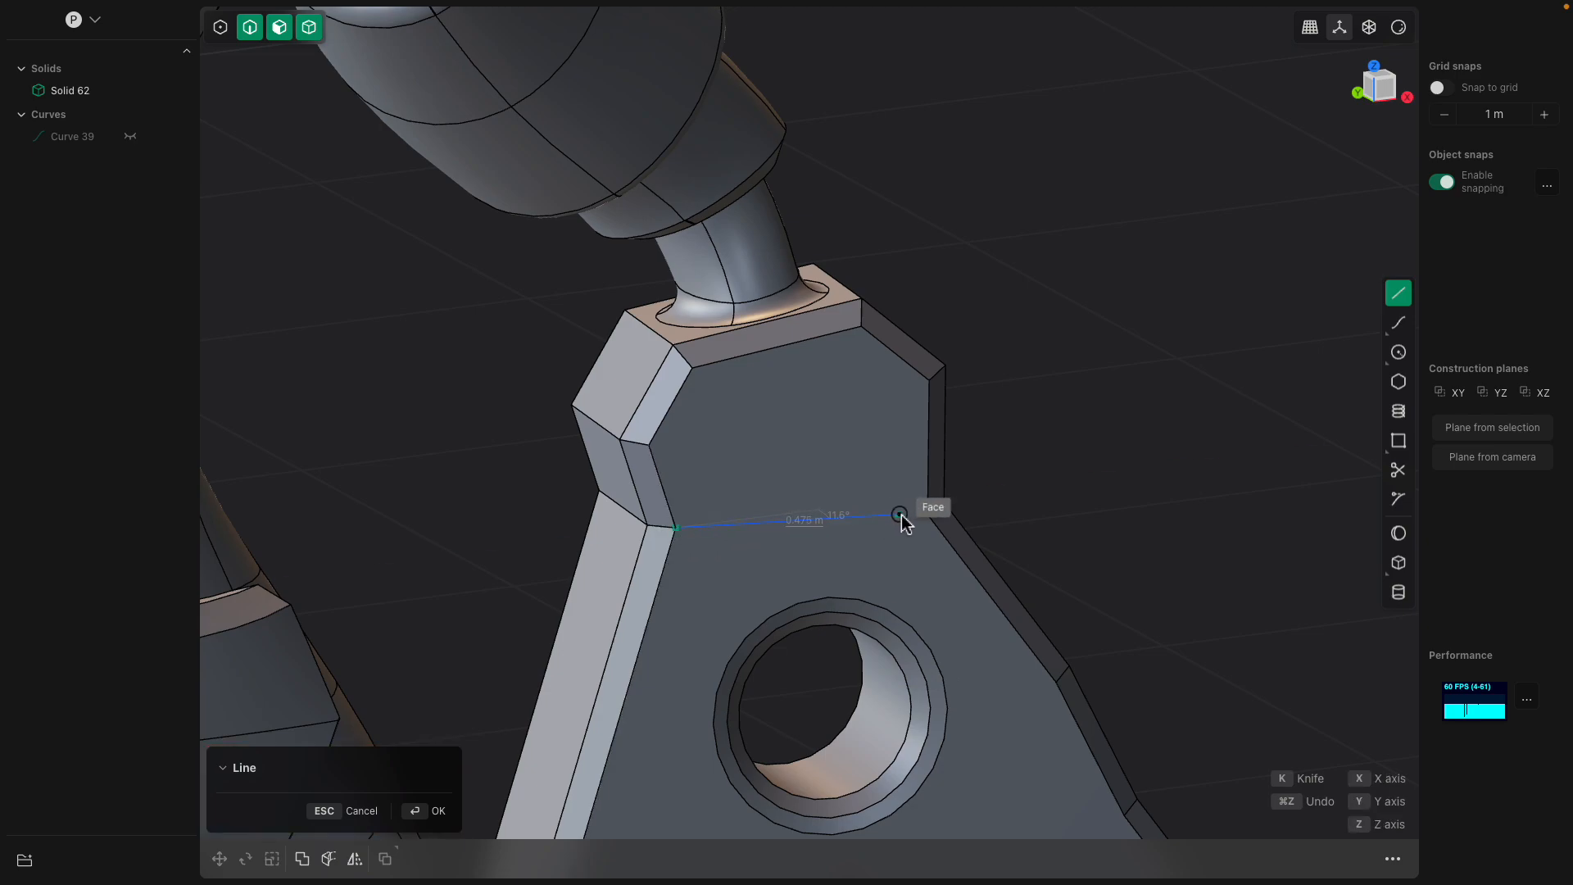
left_click(927, 516)
key("Return")
middle_click_drag(1011, 442, 789, 497)
left_click(822, 457)
left_click(817, 449)
left_click(789, 496)
middle_click_drag(755, 406, 767, 264)
left_click(796, 522)
key("x")
- Set a temporary construction plane on the claw's front face and draw a line between the two neck corners
left_click(836, 452)
left_click(843, 493)
key("space")
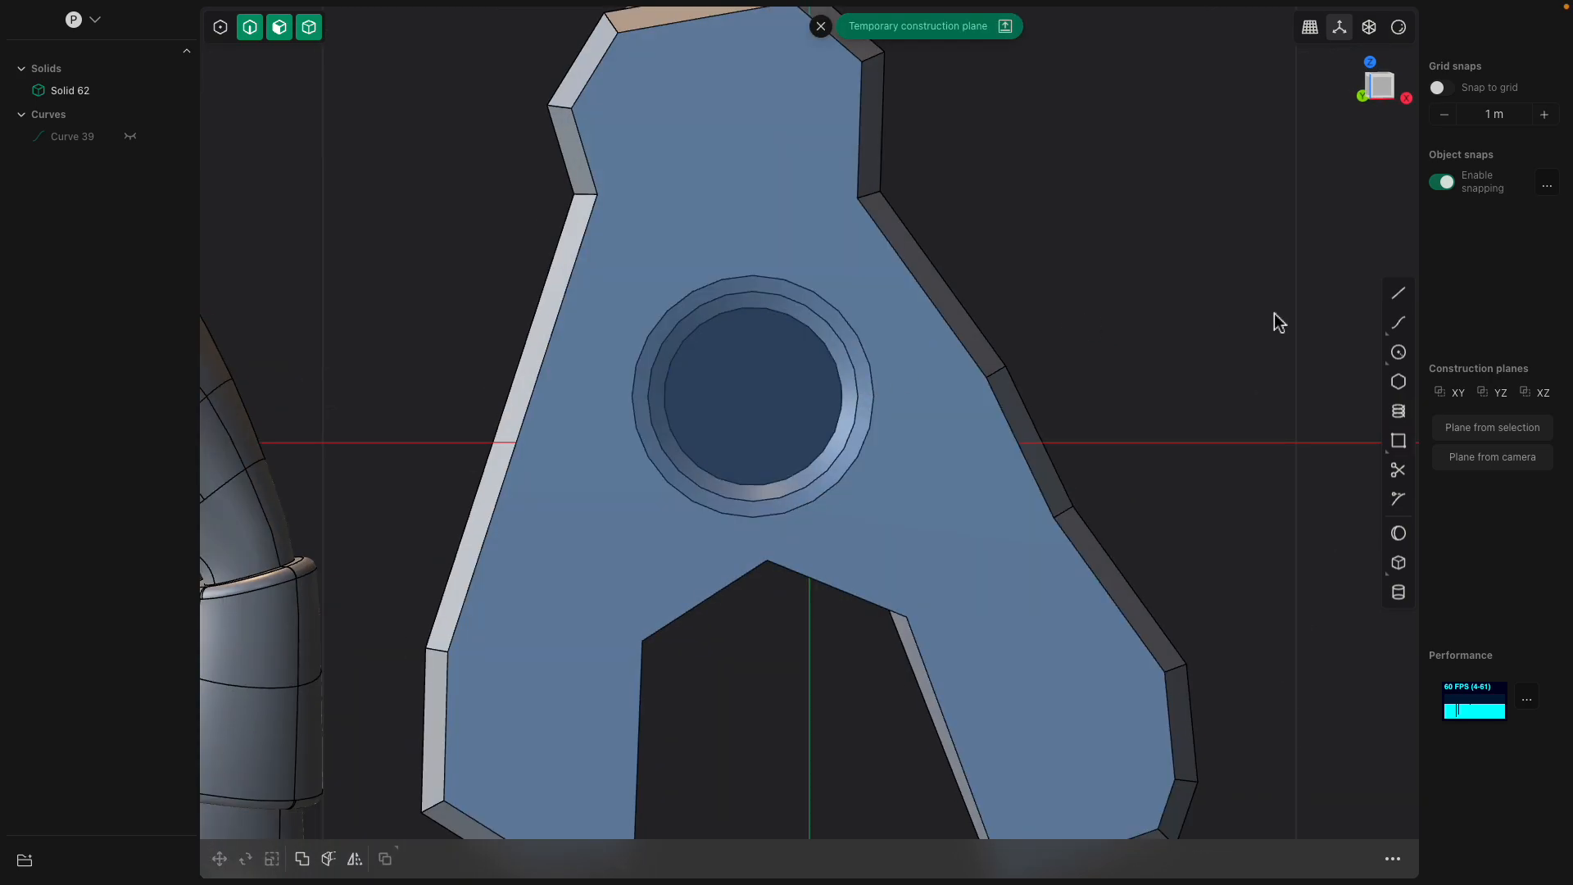
left_click(1397, 296)
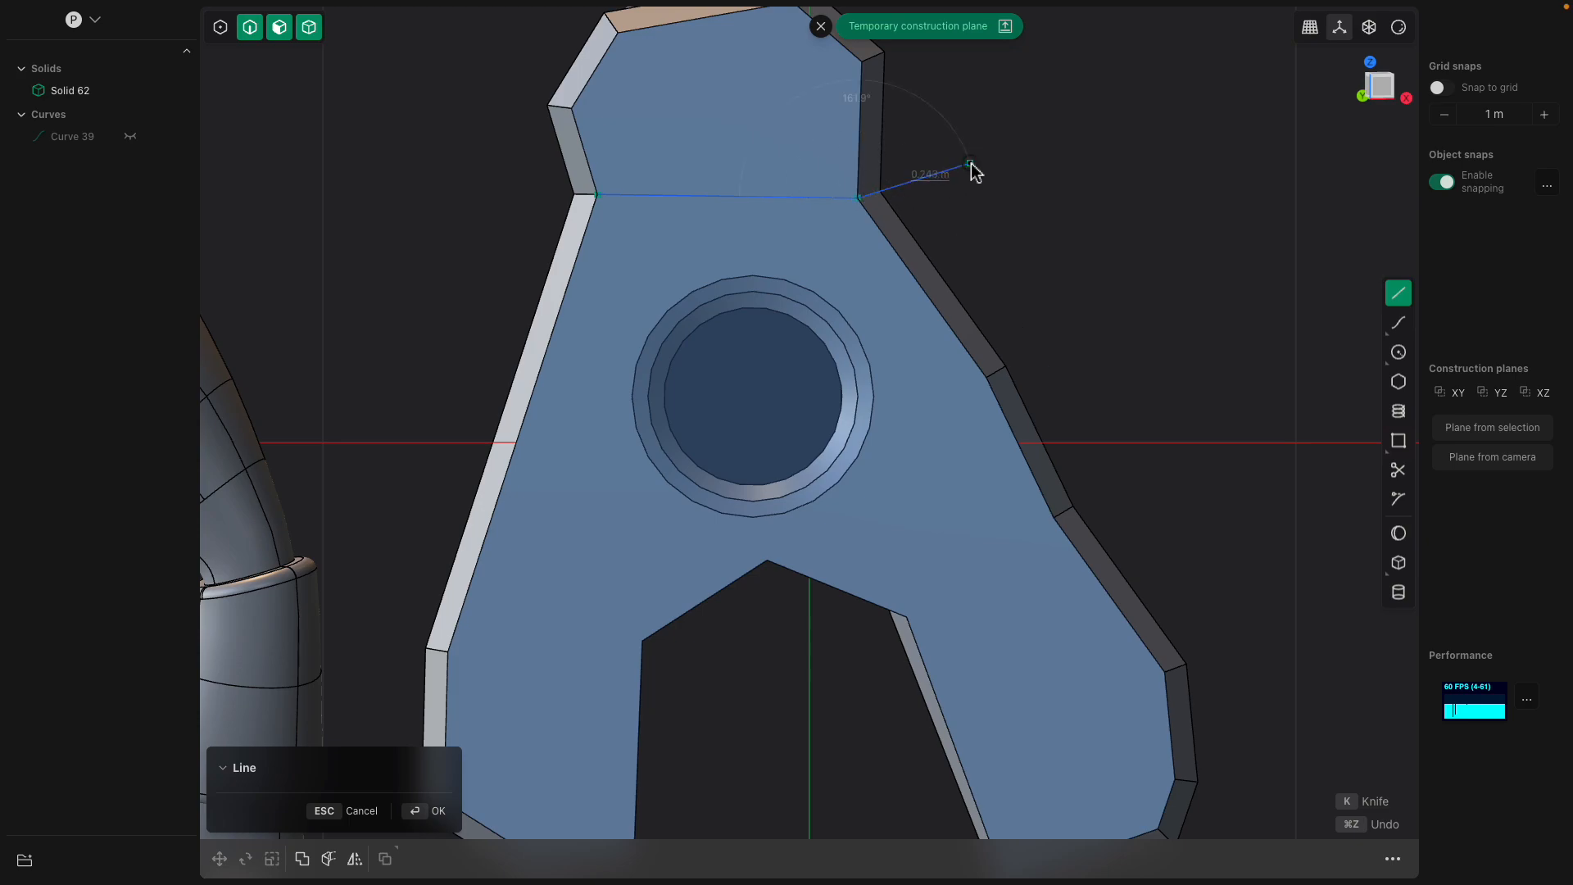
right_click(970, 164)
middle_click_drag(971, 164, 1044, 206)
left_click(1042, 203)
- Extrude the claw's front region above the neck line outward and hide the line curve
left_click(795, 154)
key("e")
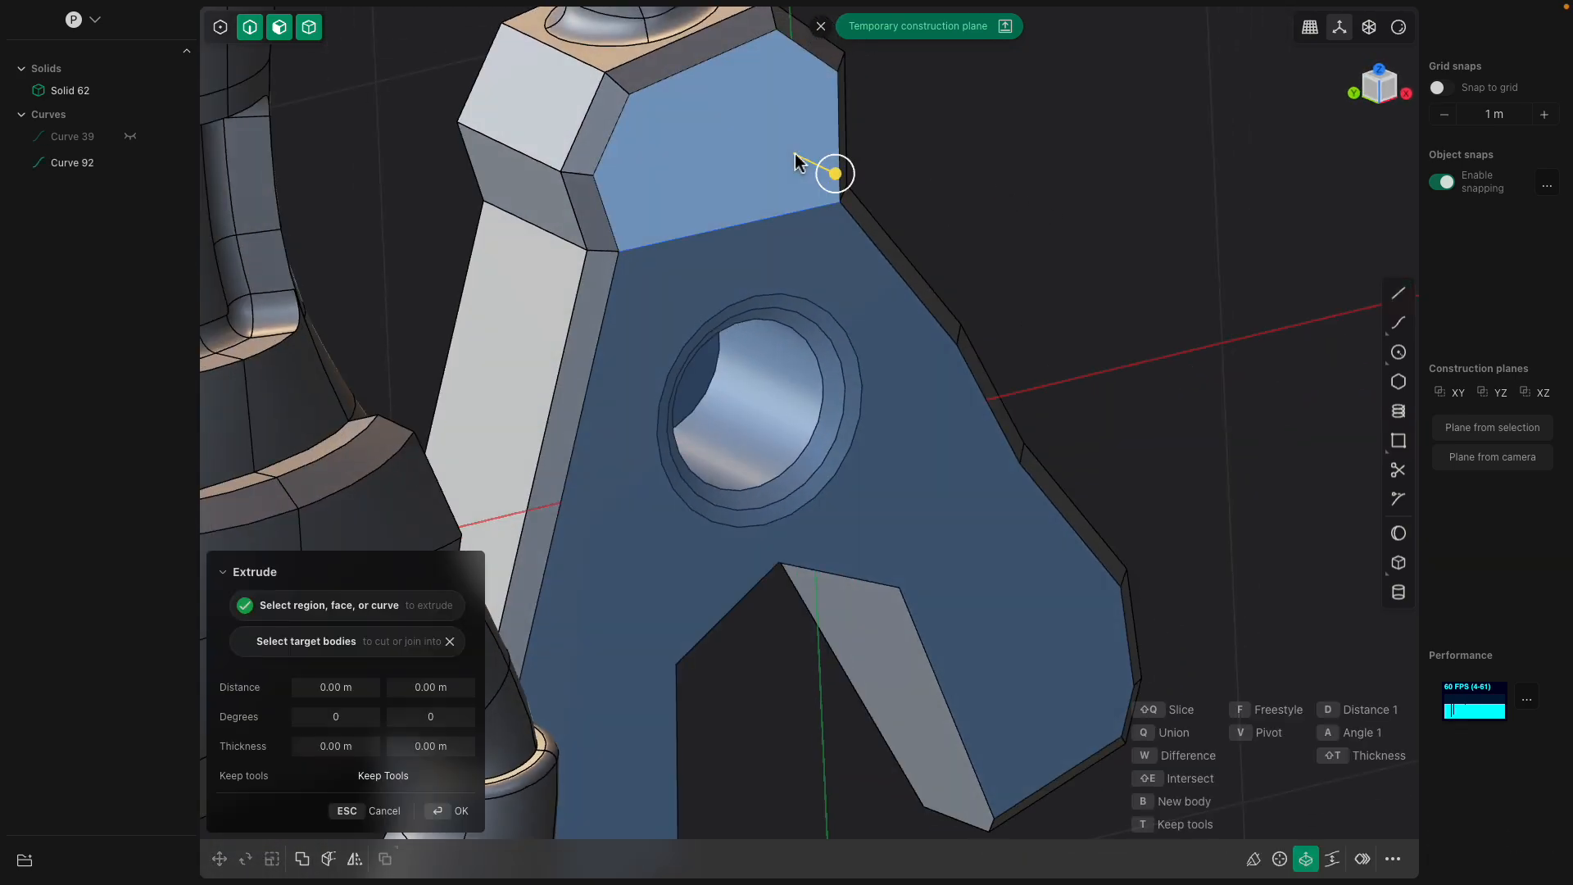
left_click_drag(835, 170, 862, 208)
middle_click_drag(851, 207, 315, 258)
key("Return")
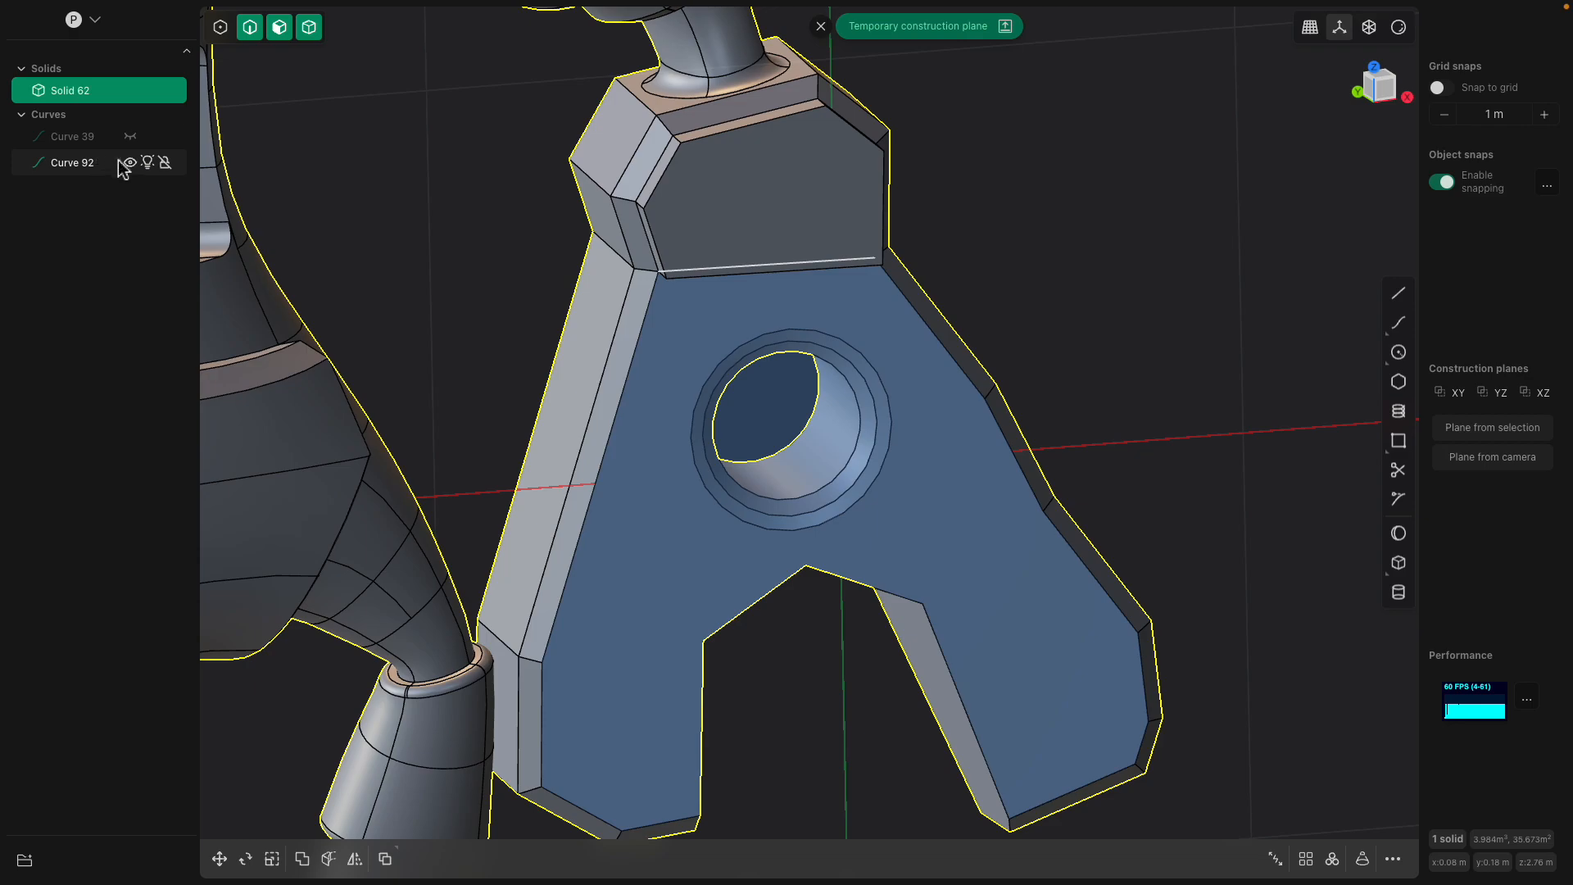
left_click(130, 162)
- Offset the front face of the claw's raised neck block further outward
middle_click_drag(574, 344, 823, 229)
left_click(785, 198)
left_click_drag(823, 234, 843, 253)
mouse_move(838, 252)
middle_mouse_down()
mouse_move(842, 210)
mouse_move(856, 228)
middle_mouse_up()
key("Return")
left_click(865, 219)
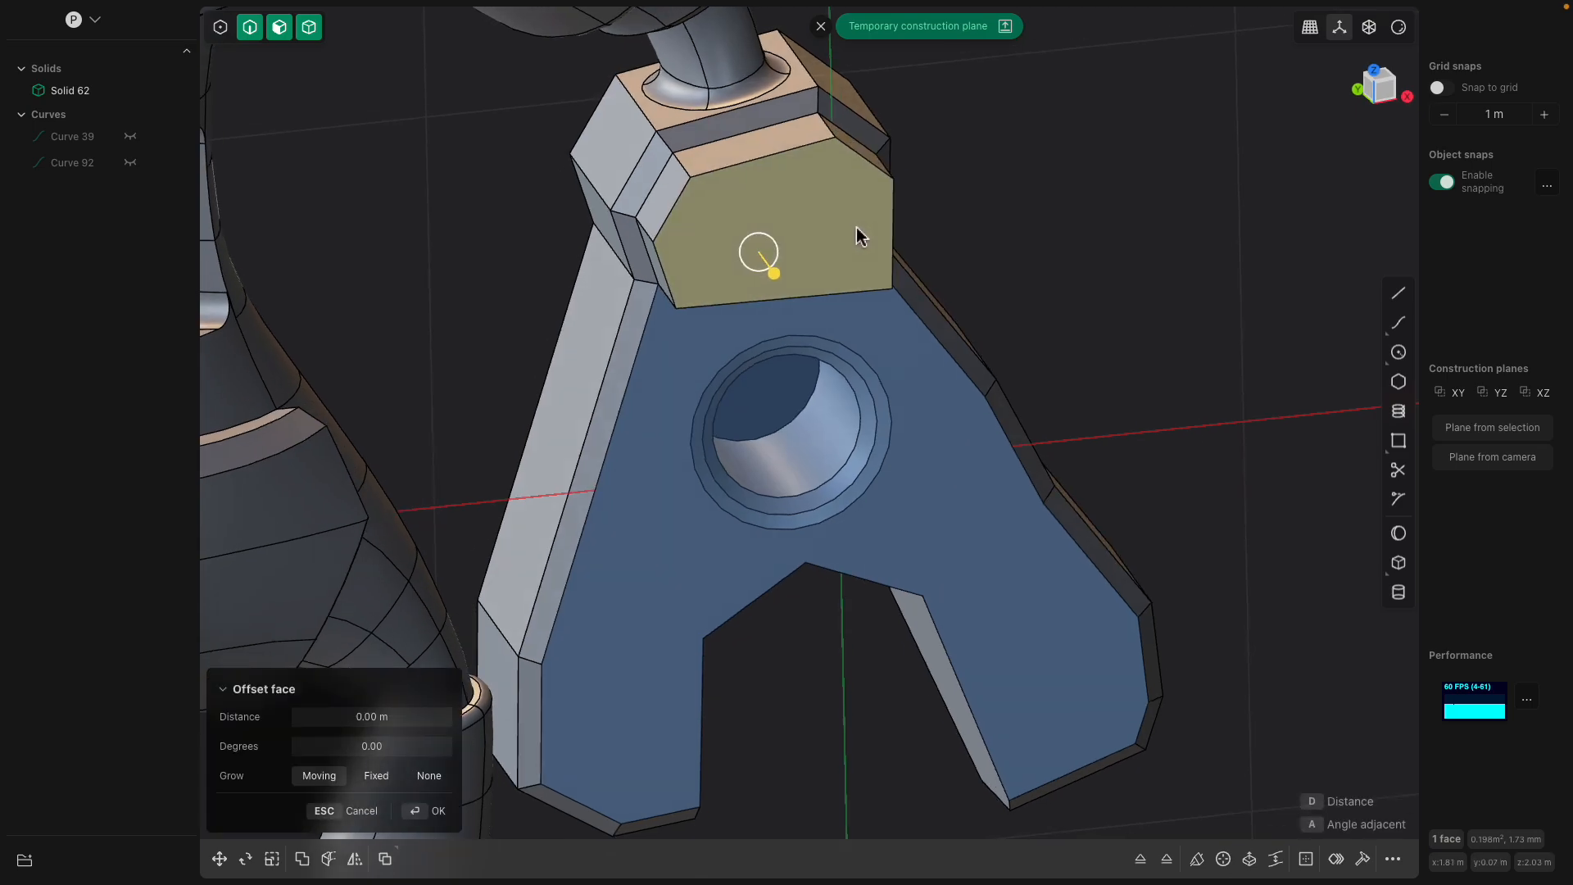
left_click_drag(775, 270, 758, 277)
middle_click_drag(757, 277, 758, 222)
left_click_drag(758, 221, 777, 221)
middle_click_drag(775, 216, 765, 175)
key("Return")
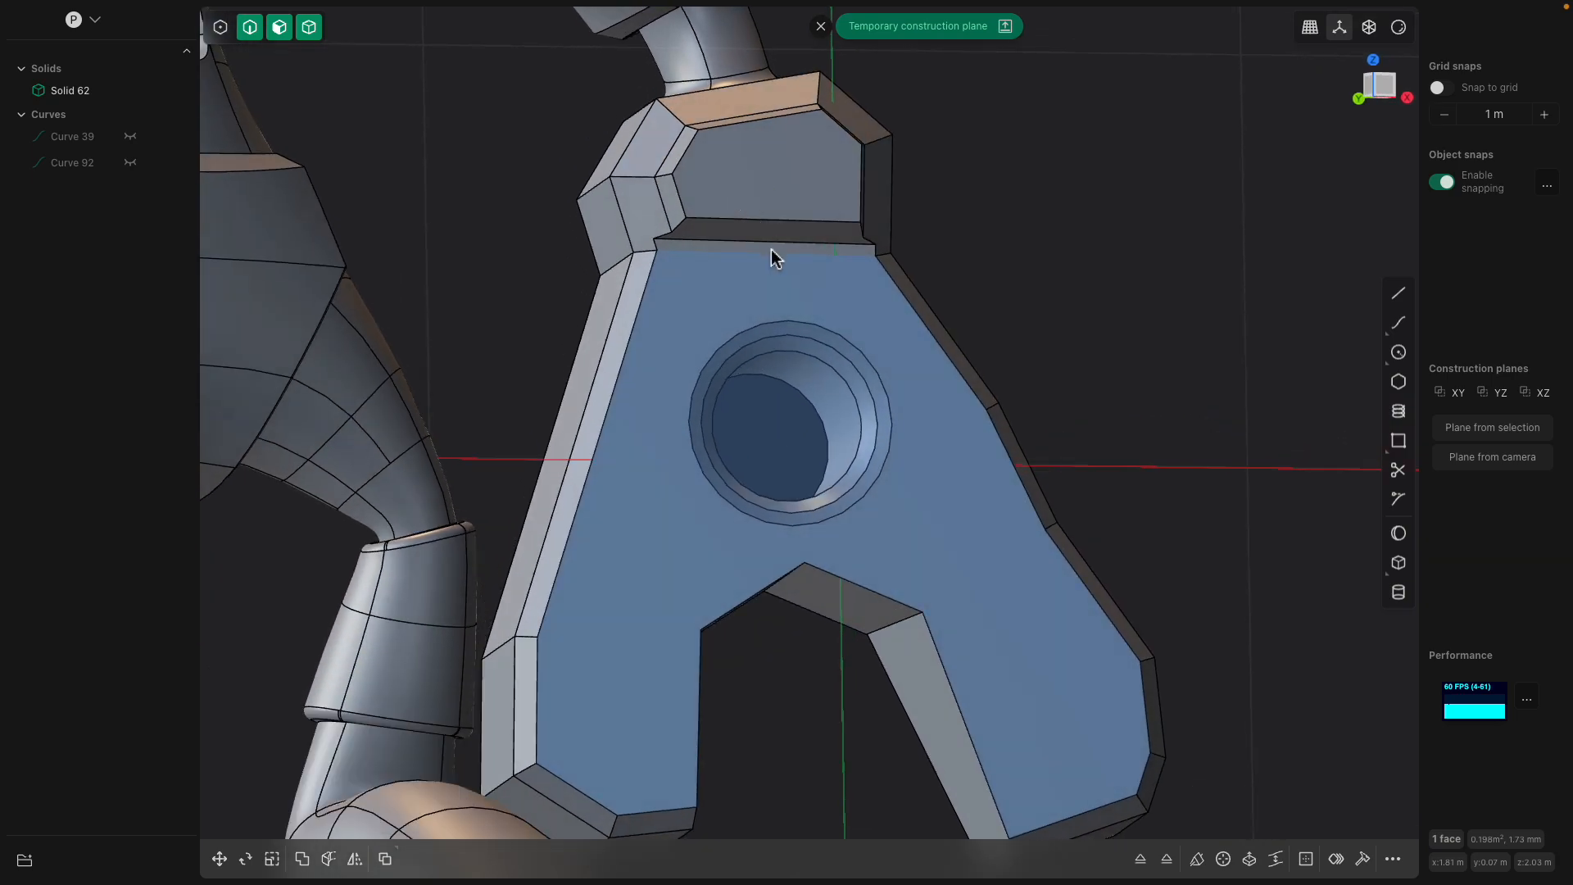
- Extrude the claw's lower front region with its round hole outward by about 0.055 m
left_click(775, 268)
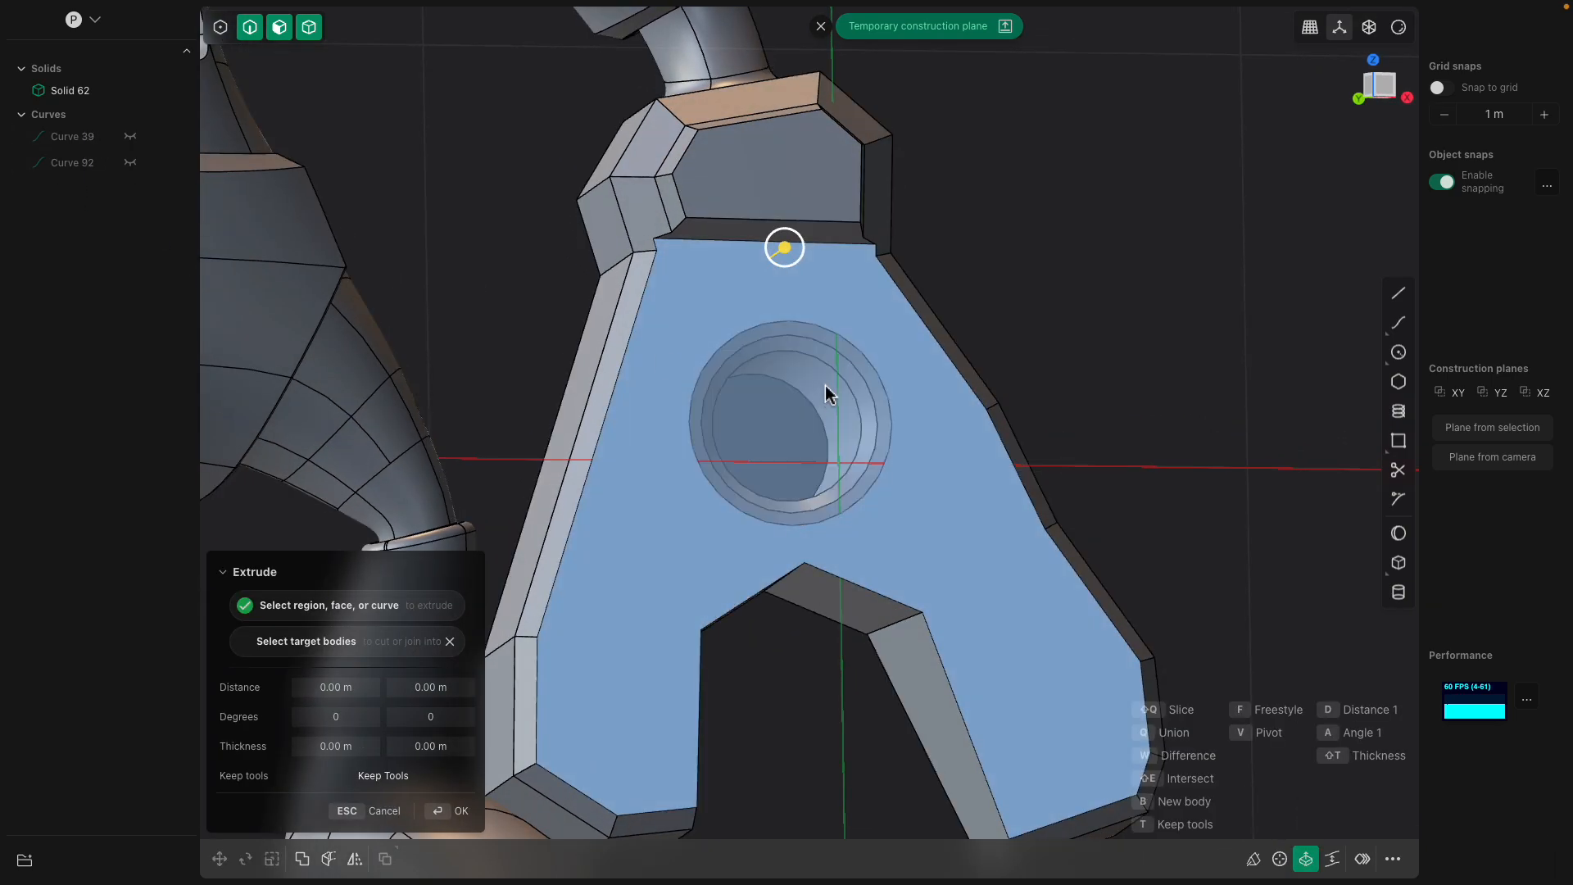
middle_click_drag(777, 272, 870, 279)
left_click_drag(870, 278, 856, 274)
middle_click_drag(856, 274, 748, 313)
left_click_drag(782, 285, 755, 299)
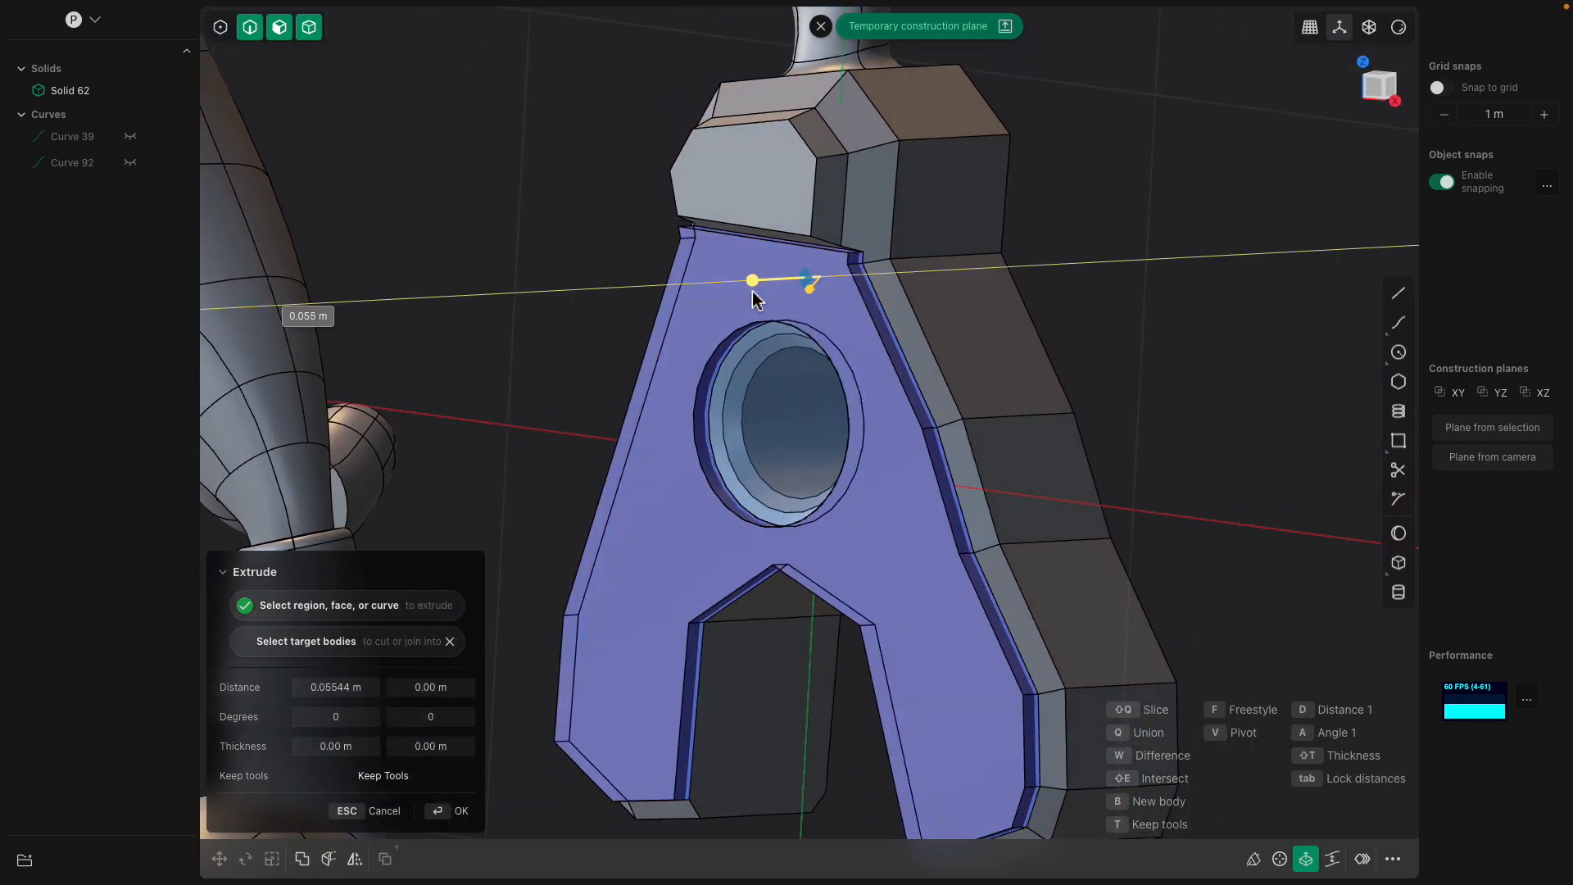
key("Return")
- Try to fillet the upper edge of the extruded lower claw face
middle_click_drag(1128, 316, 800, 237)
left_click(800, 240)
key("f")
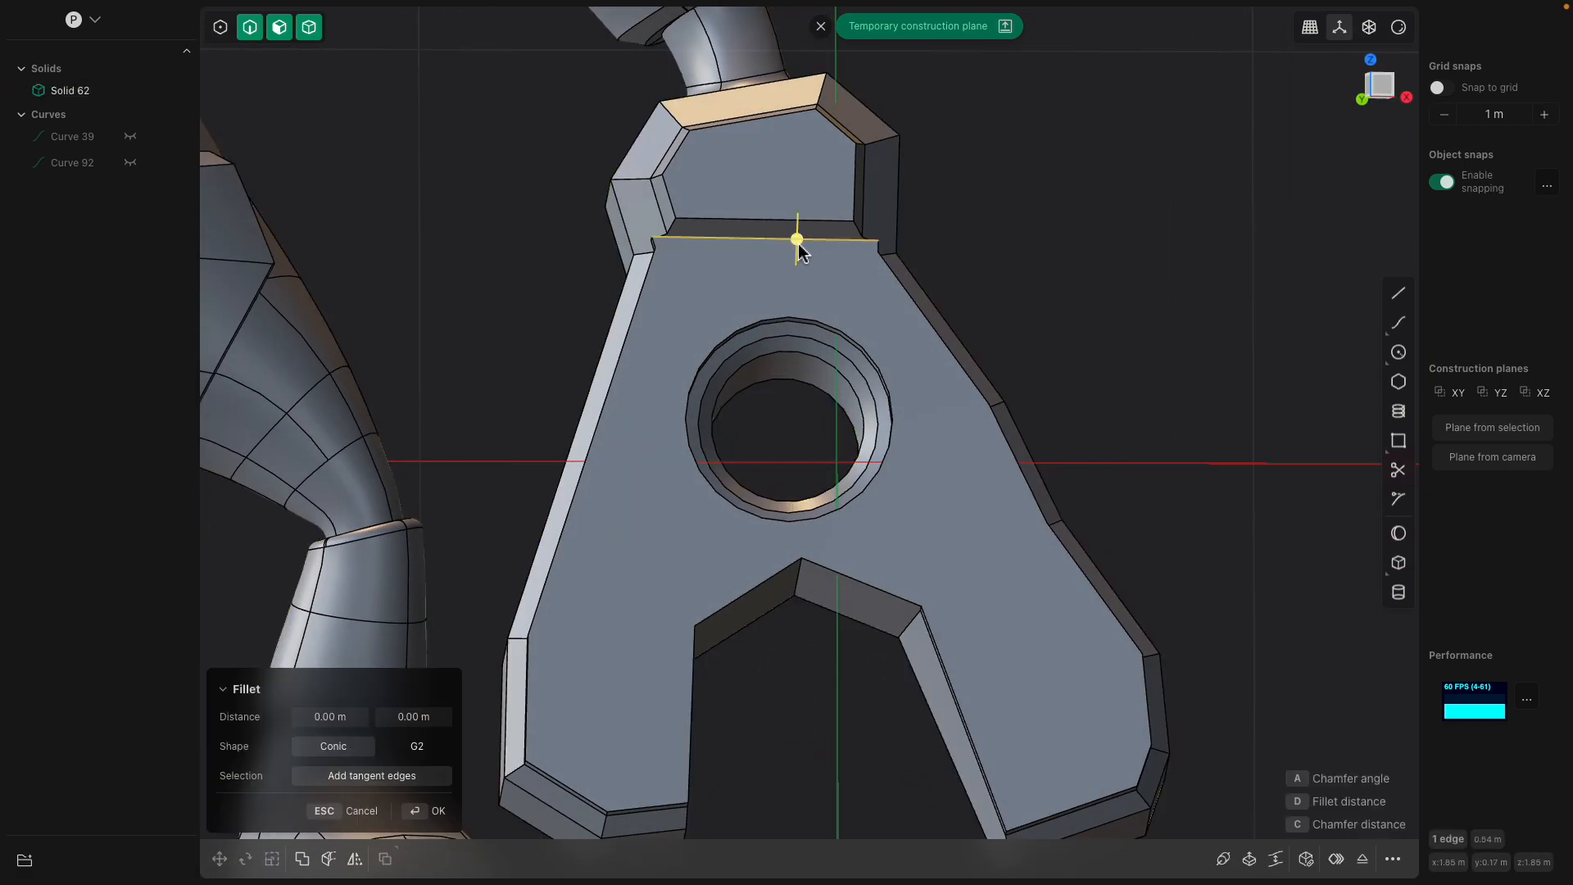
middle_click_drag(860, 274, 833, 316)
key("Return")
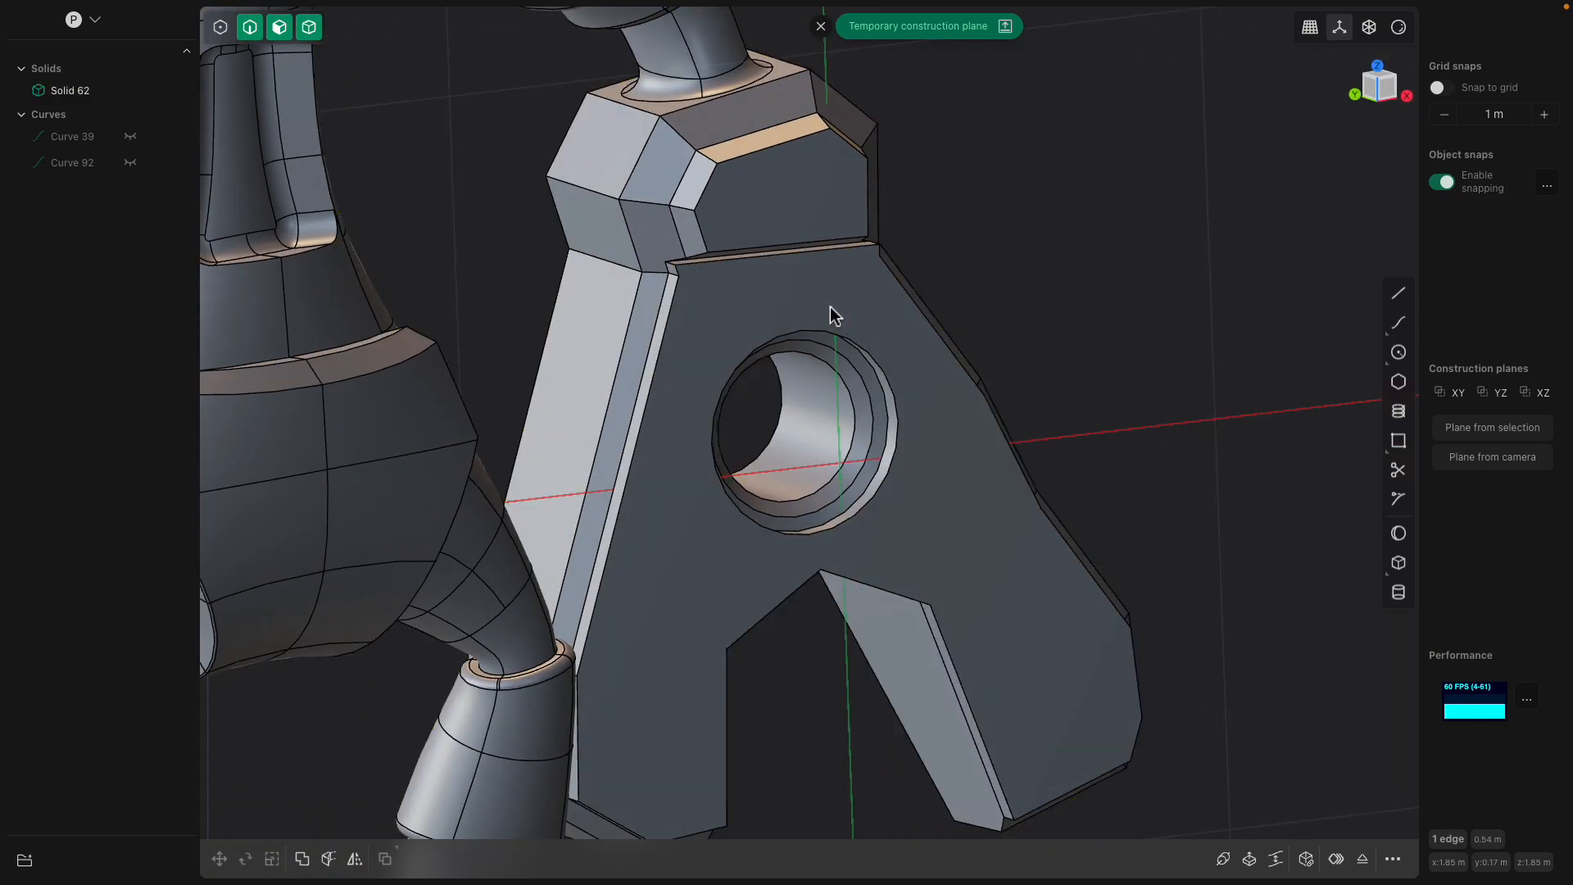
left_click(832, 316)
key("e")
middle_click_drag(964, 269, 784, 240)
key("Escape")
- Fillet the edge where the claw's lower front face meets the raised neck block
left_click(784, 246)
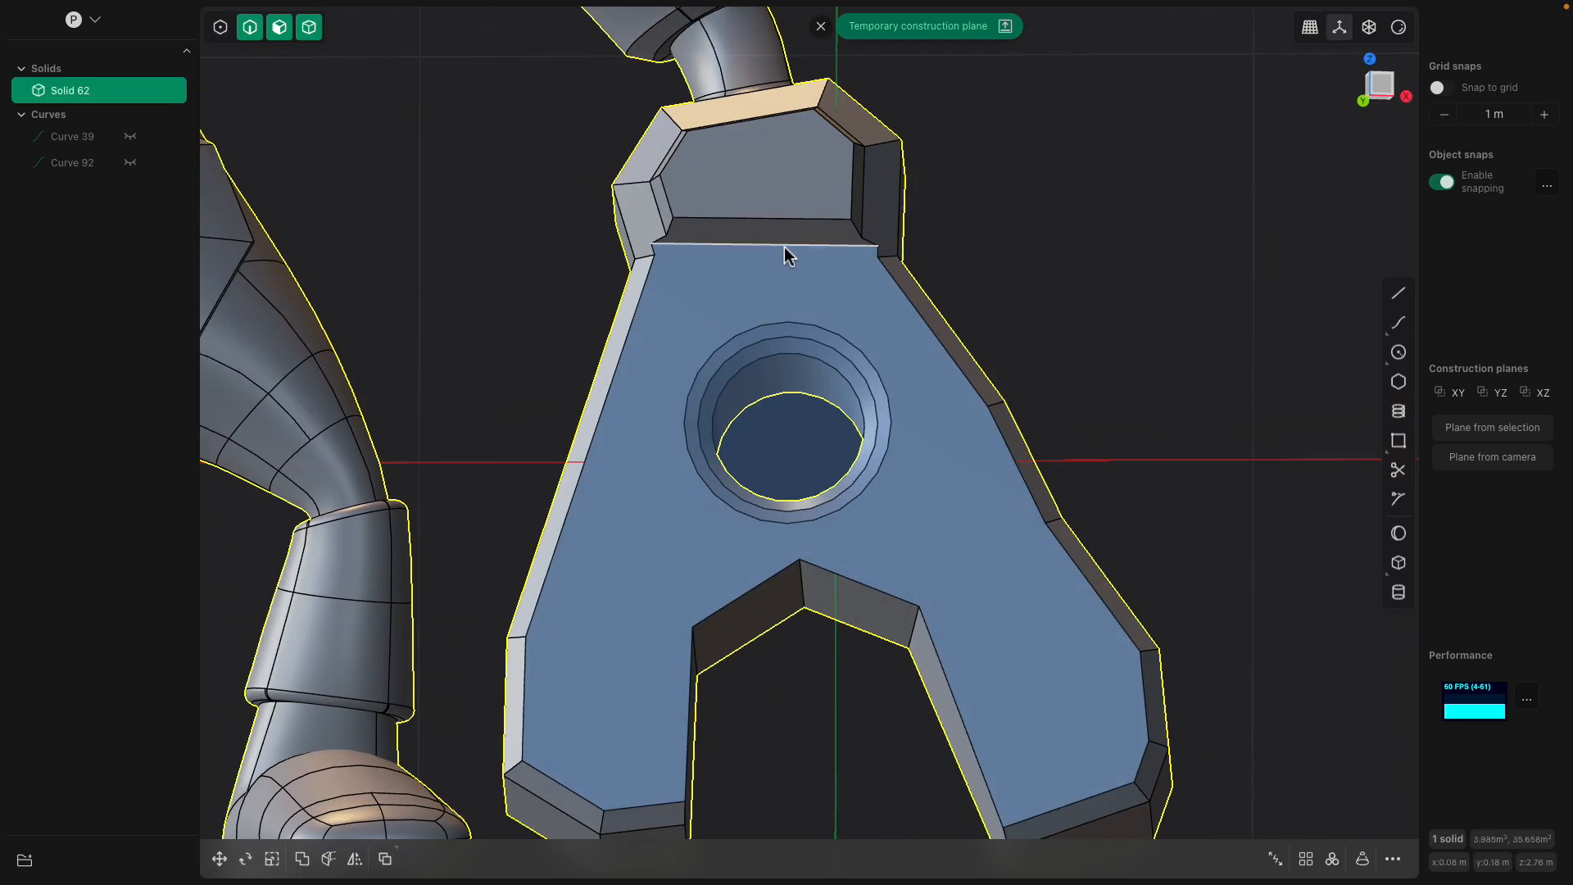
left_click(778, 252)
key("f")
left_click(845, 280)
middle_click_drag(844, 281, 811, 309)
key("Return")
- Chamfer the six outline edges of the raised neck block's front face by about 0.033 m
left_click(751, 220)
key("o")
key("Return")
left_click(804, 269)
key("ctrl+2")
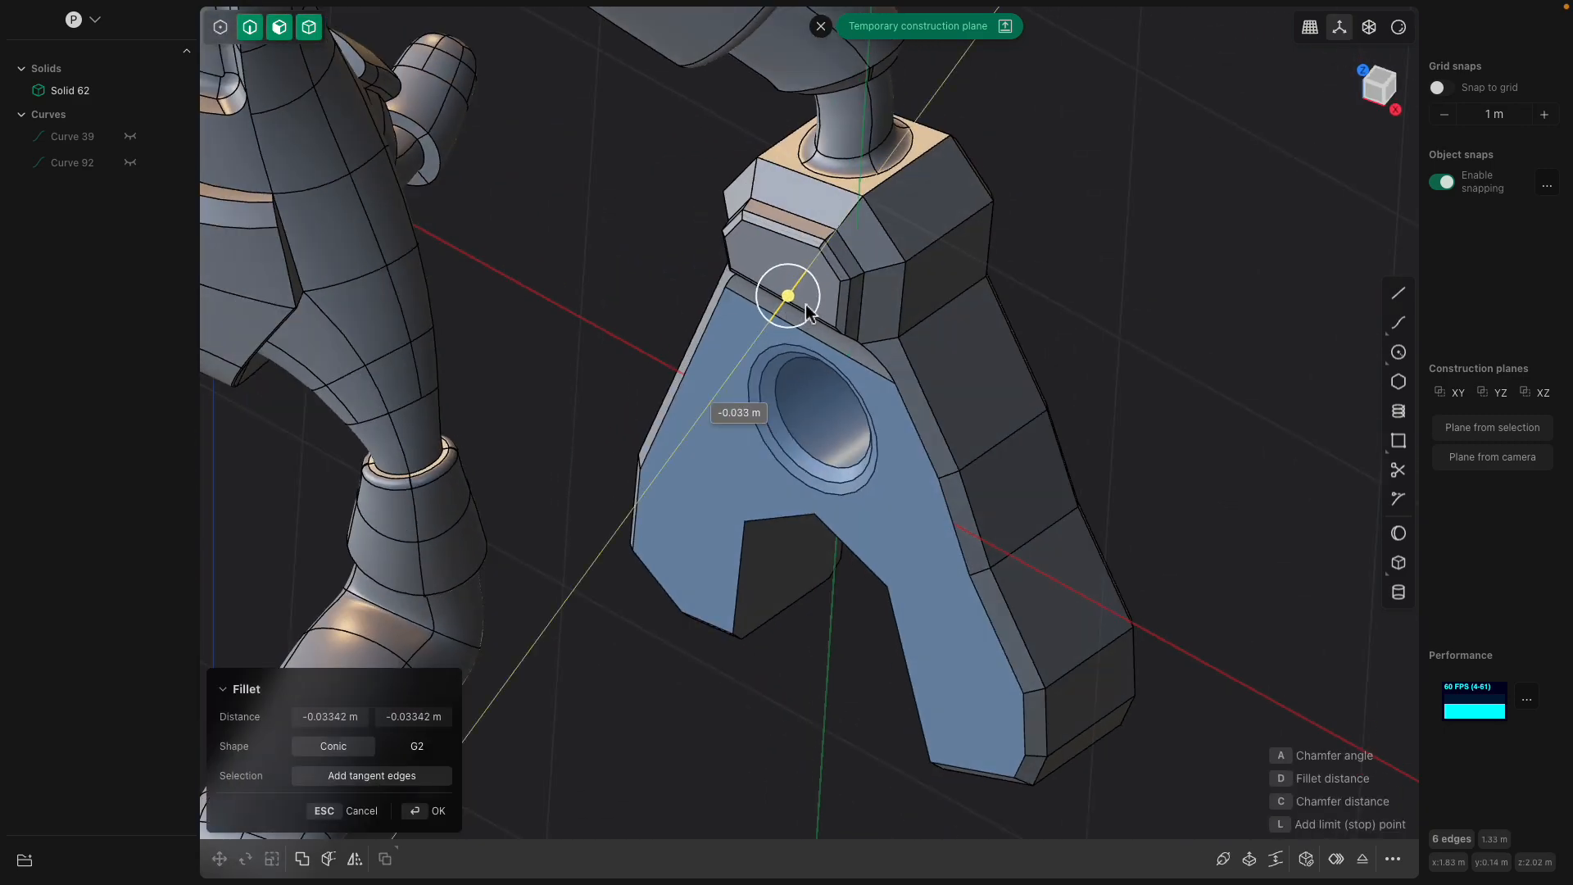
middle_click_drag(816, 319, 1085, 296)
key("Return")
left_click(884, 303)
scroll(910, 303, "up", 4)
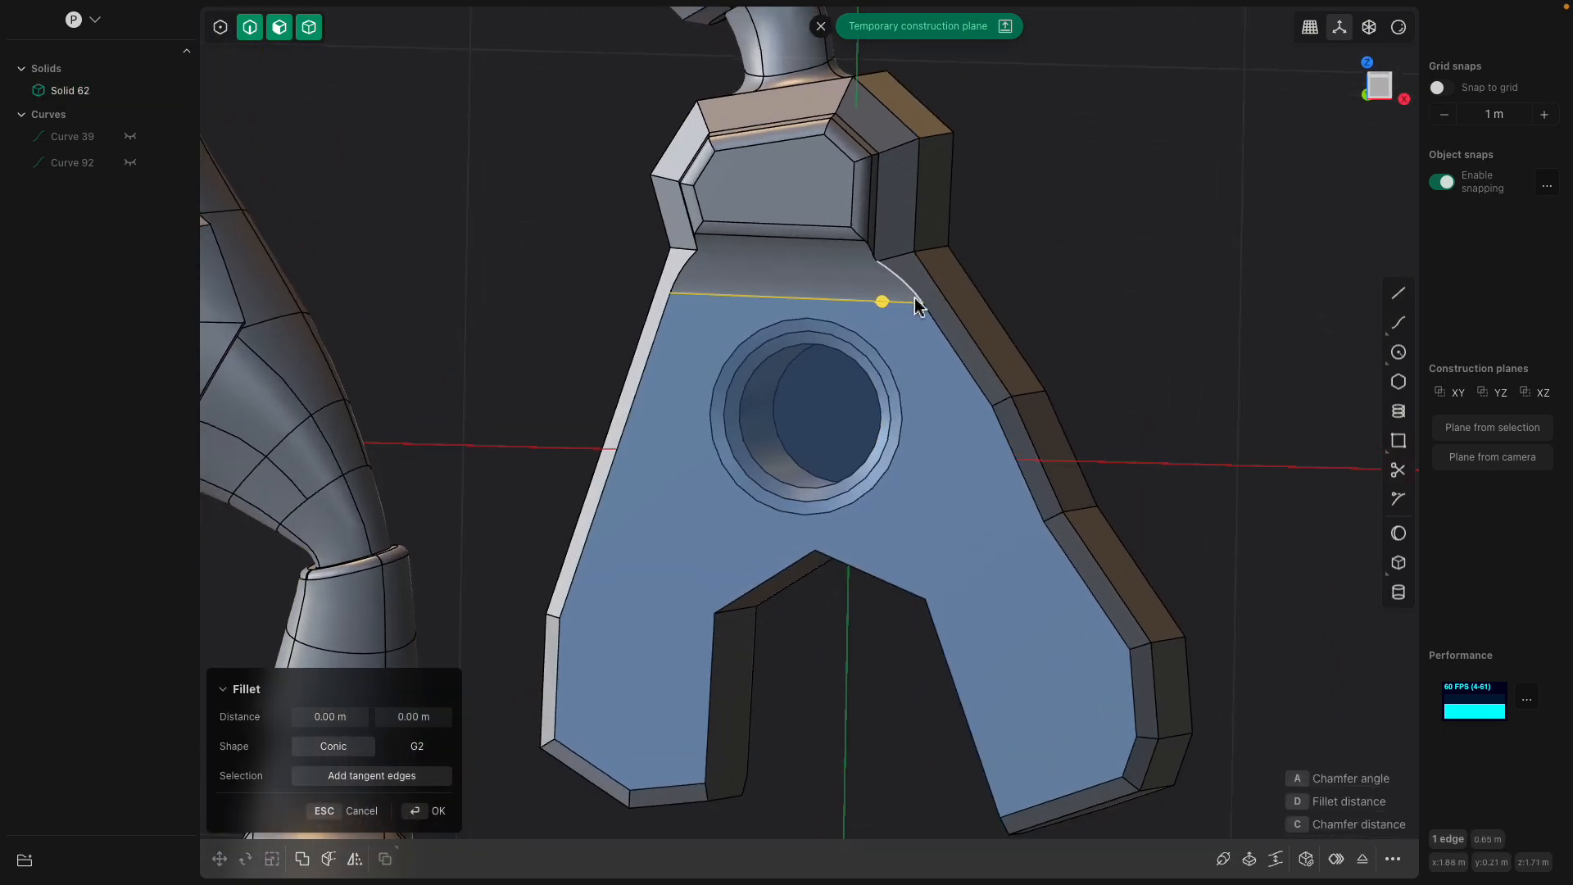
middle_click_drag(948, 297, 959, 288)
scroll(838, 298, "up", 1)
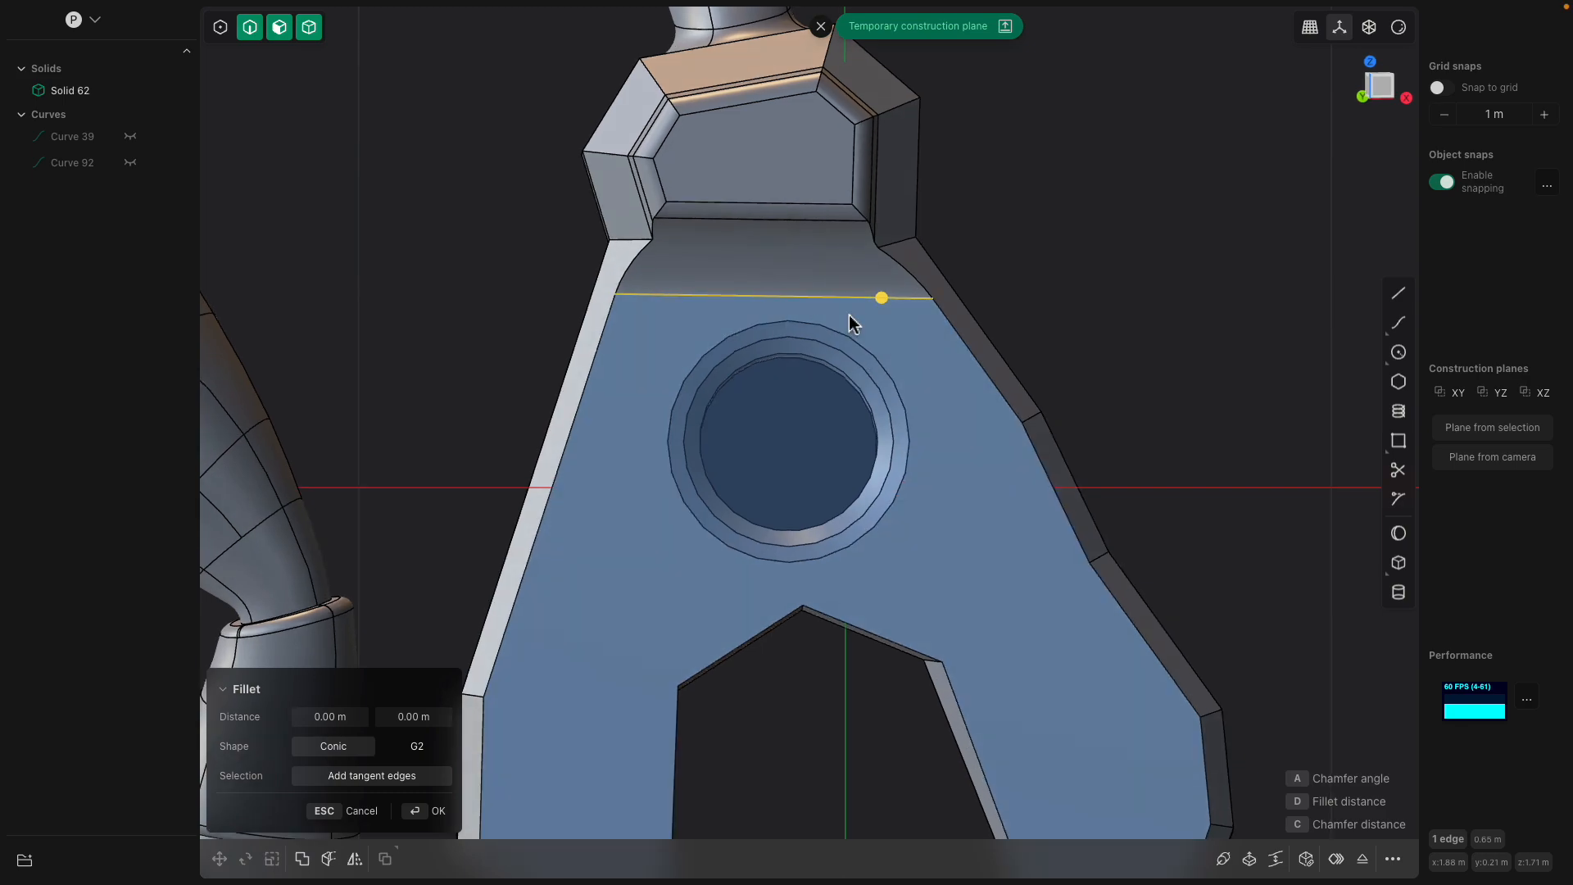
key("Escape")
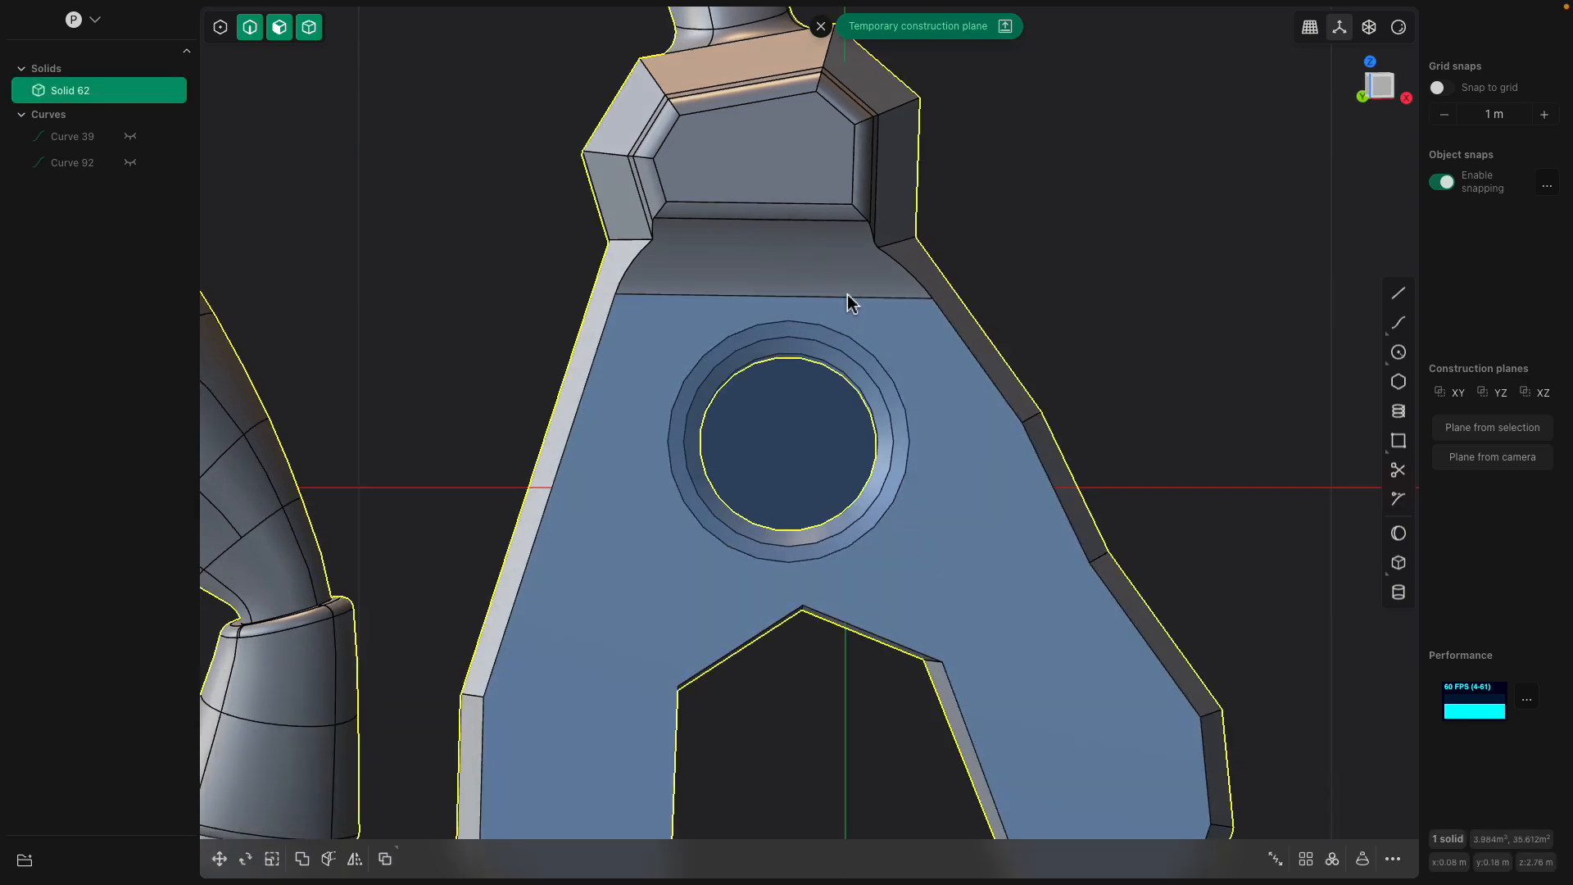
- Check the detailed claw on the whole character and close the temporary construction plane
middle_click_drag(853, 301, 878, 257)
double_click(719, 262)
scroll(719, 261, "down", 4)
left_click(1080, 343)
middle_click_drag(835, 369, 696, 381)
middle_click_drag(696, 381, 826, 324, "shift")
scroll(830, 402, "down", 2)
scroll(835, 497, "down", 4)
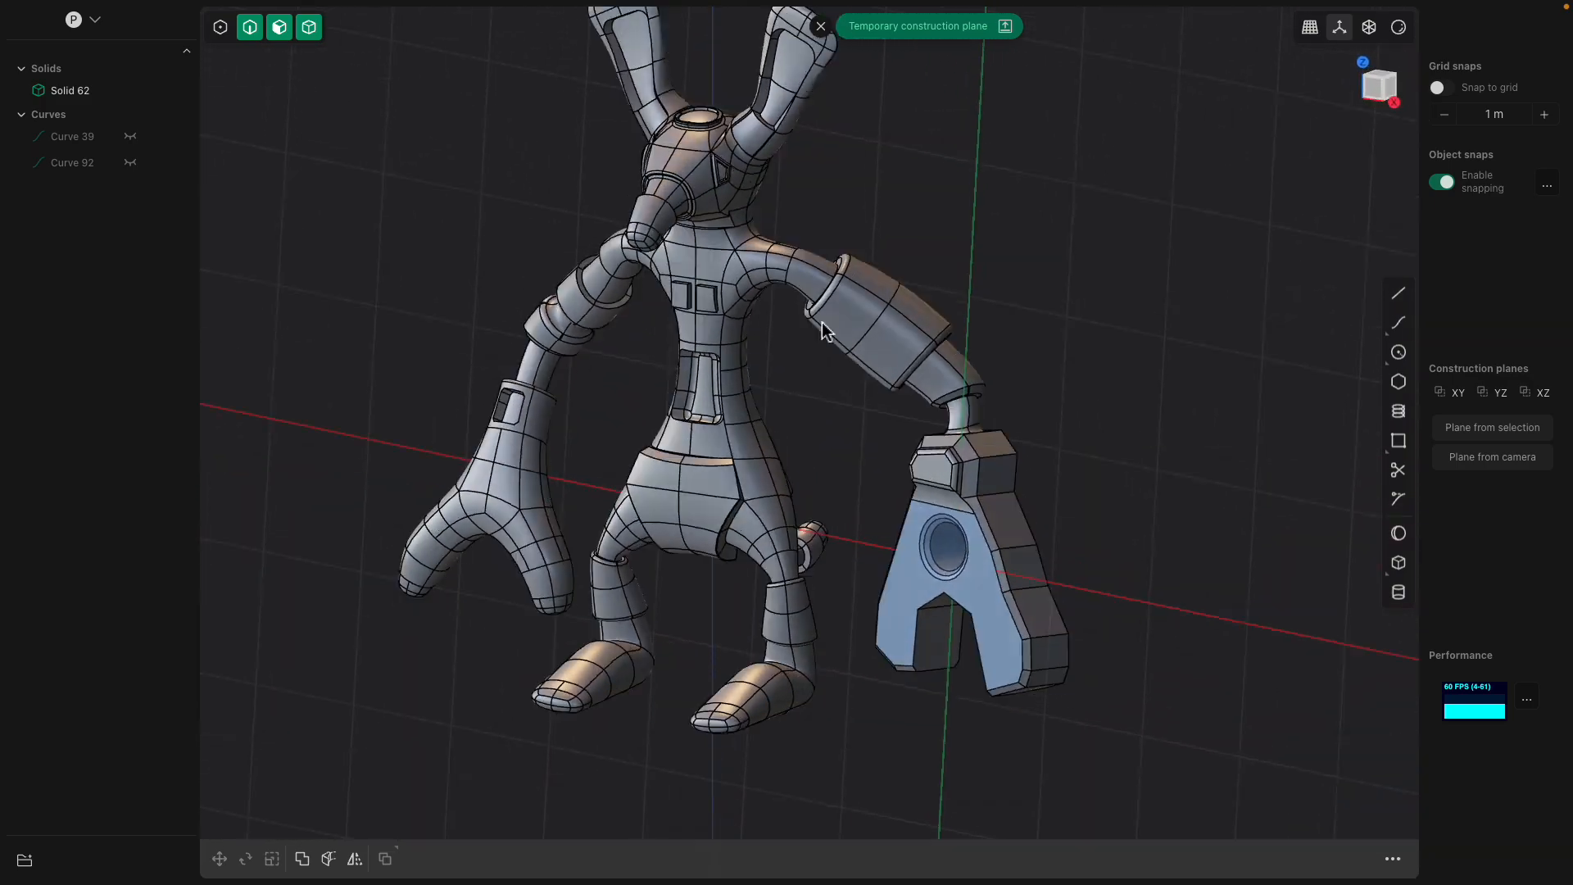
left_click(823, 30)
- Switch to Blender and enter Edit Mode on the low-poly base character
middle_click_drag(874, 269, 965, 240)
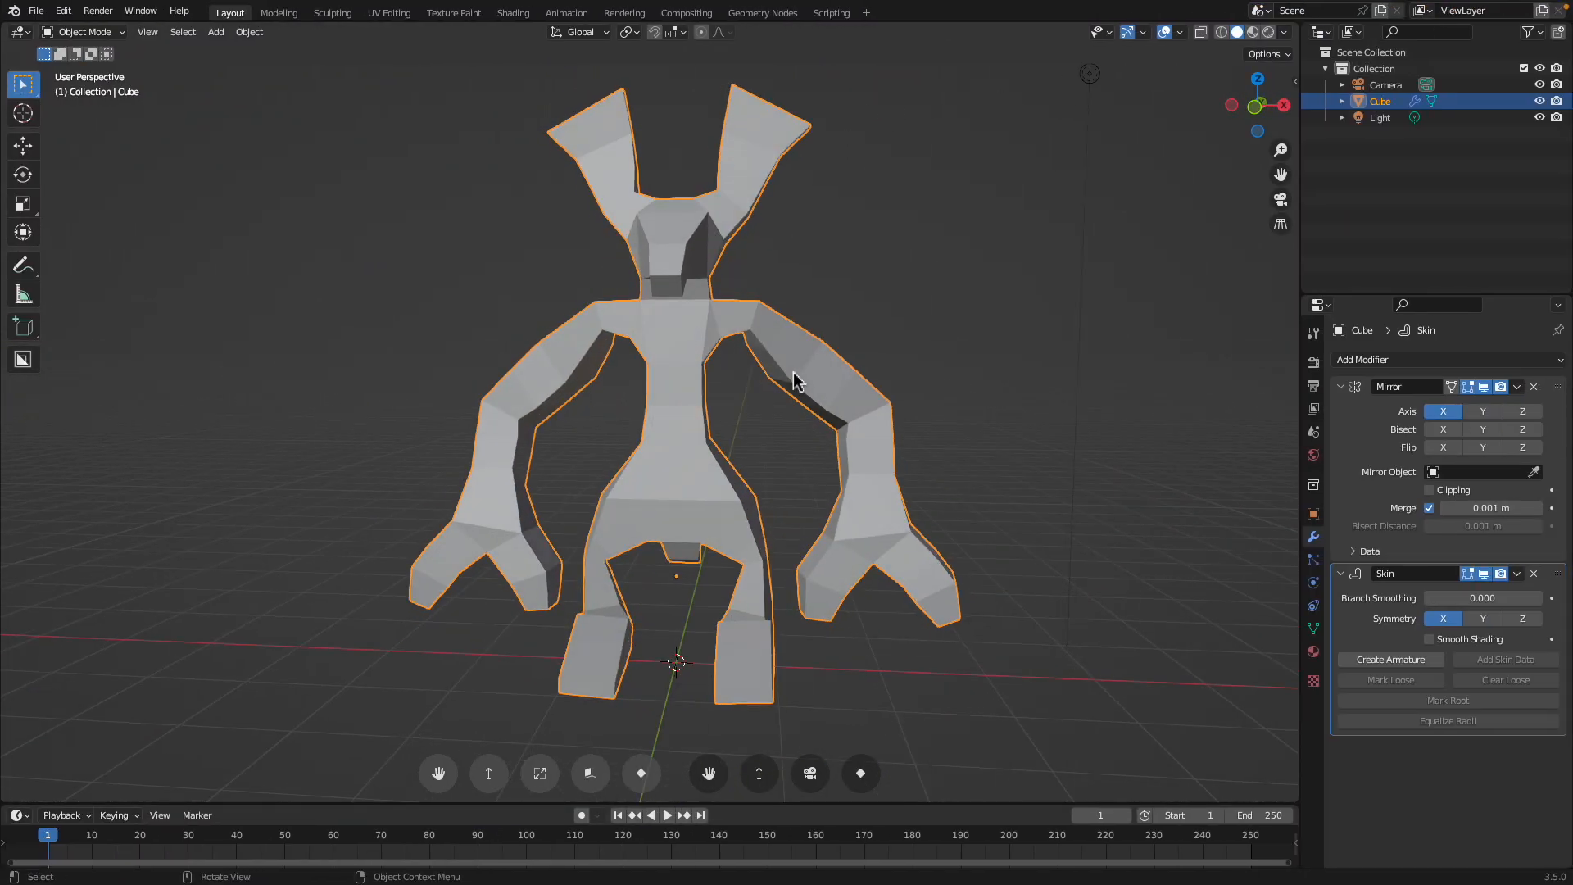
key("Tab")
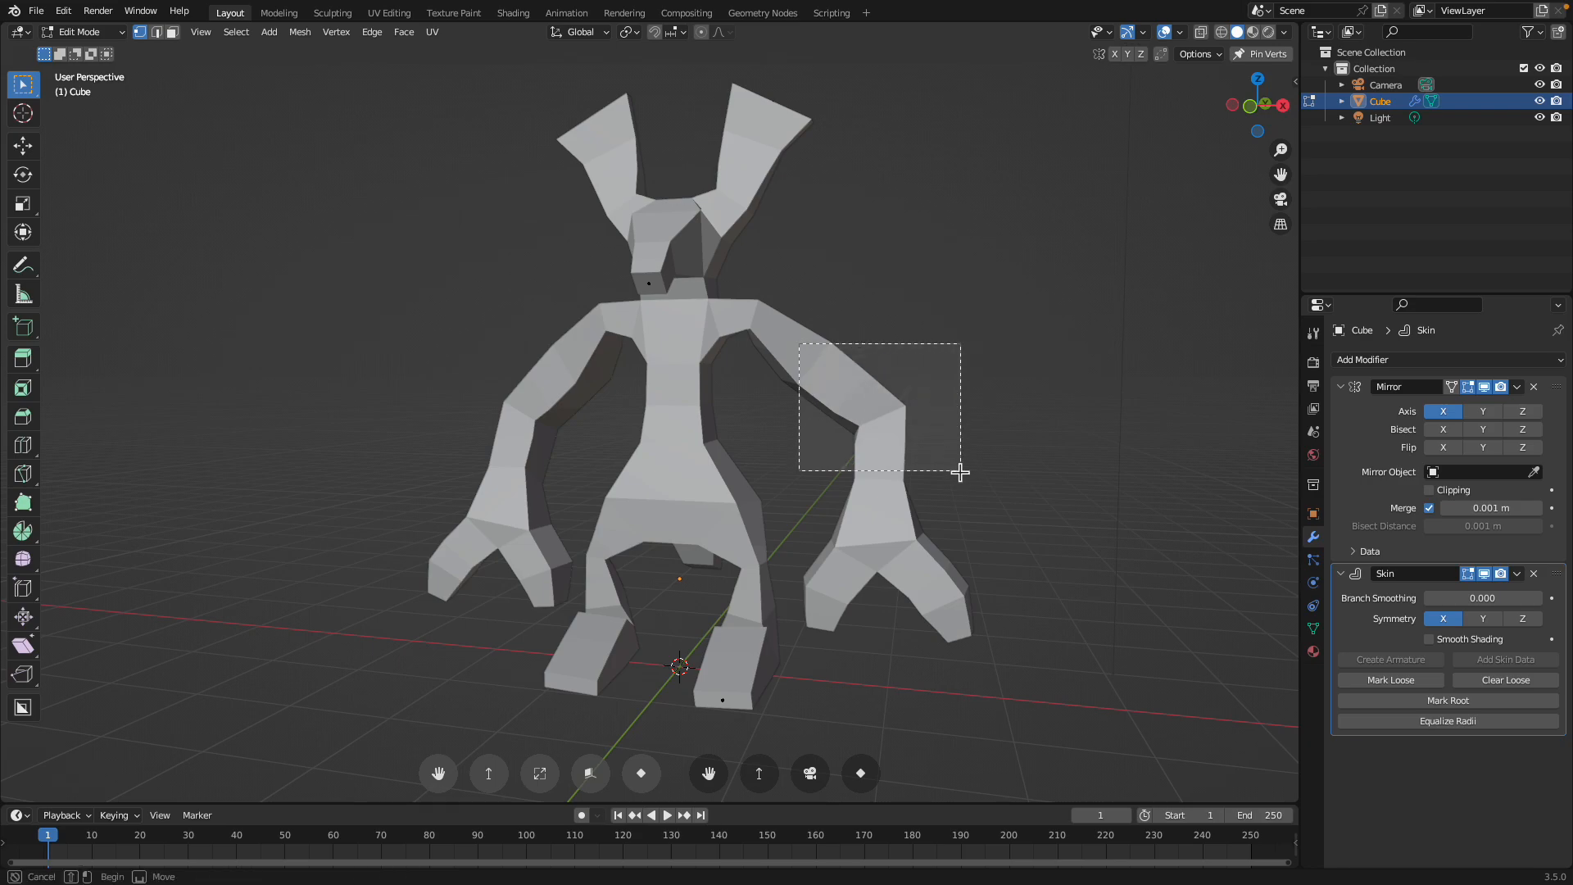
left_click_drag(960, 471, 959, 473)
key("g")
right_click(896, 385)
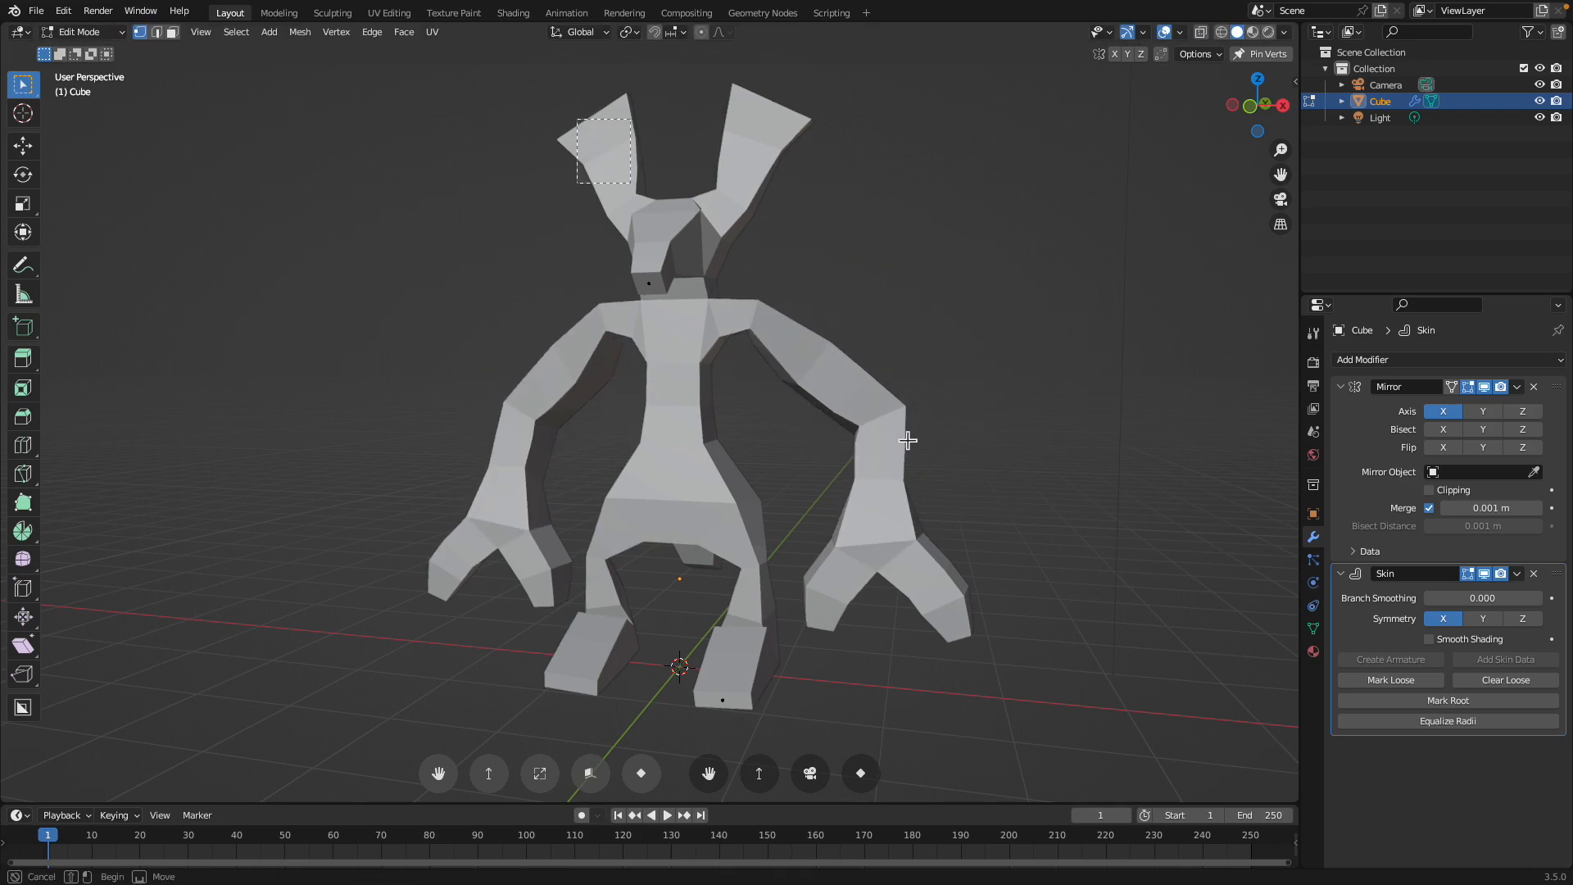
left_click_drag(839, 385, 841, 386)
key("g")
right_click(886, 473)
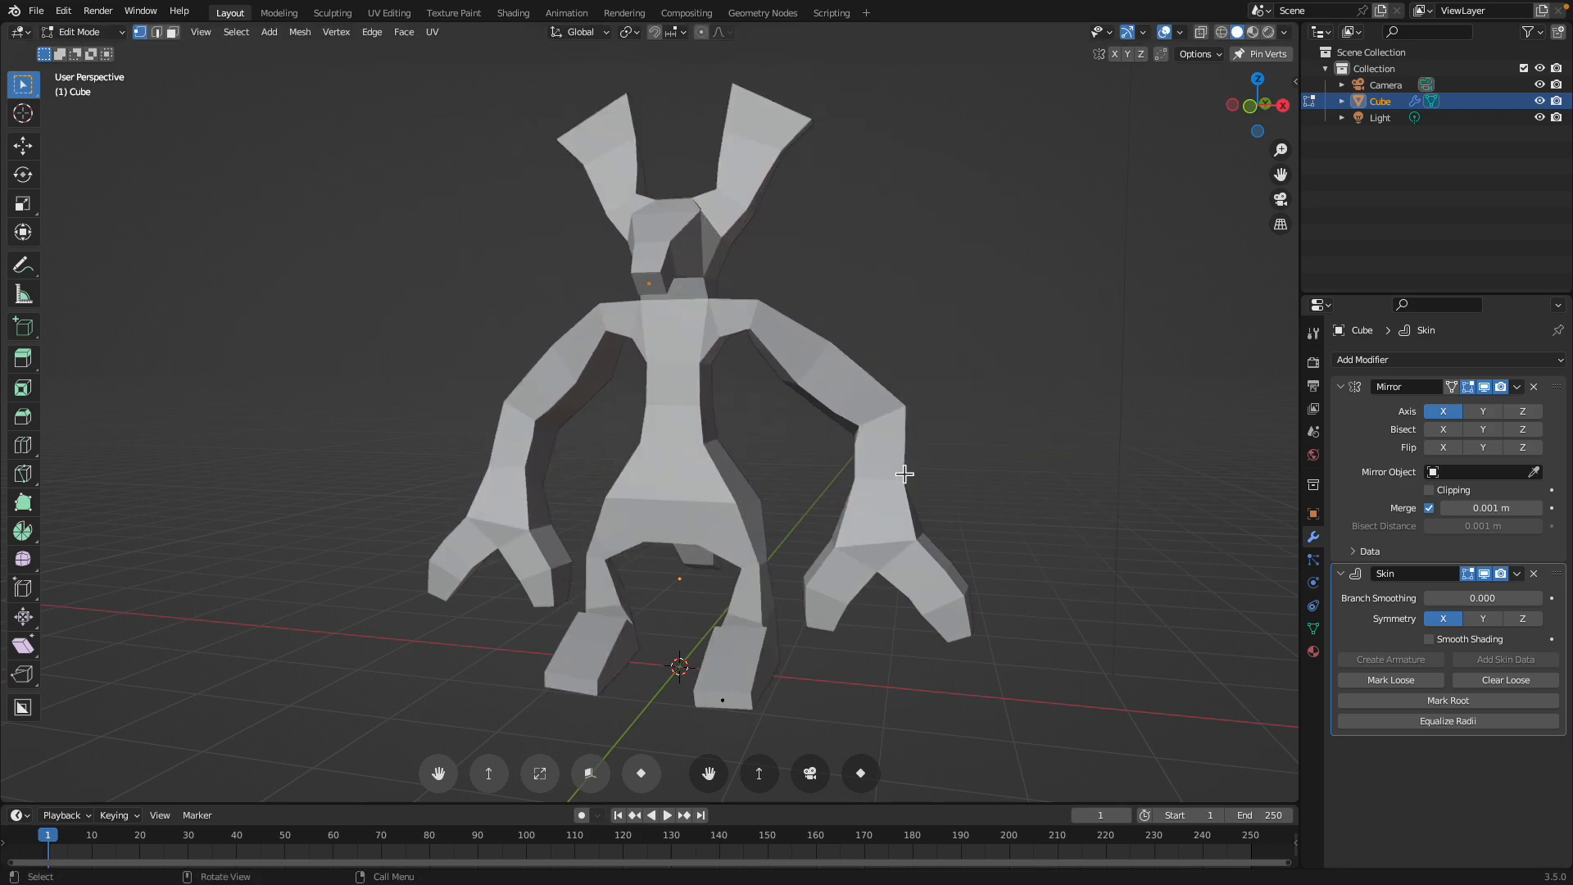
- Move the base character's mirrored lower arms and hands outward and rotate the hands into a new pose
middle_click_drag(886, 474, 923, 472)
left_click_drag(810, 436, 916, 624)
key("r")
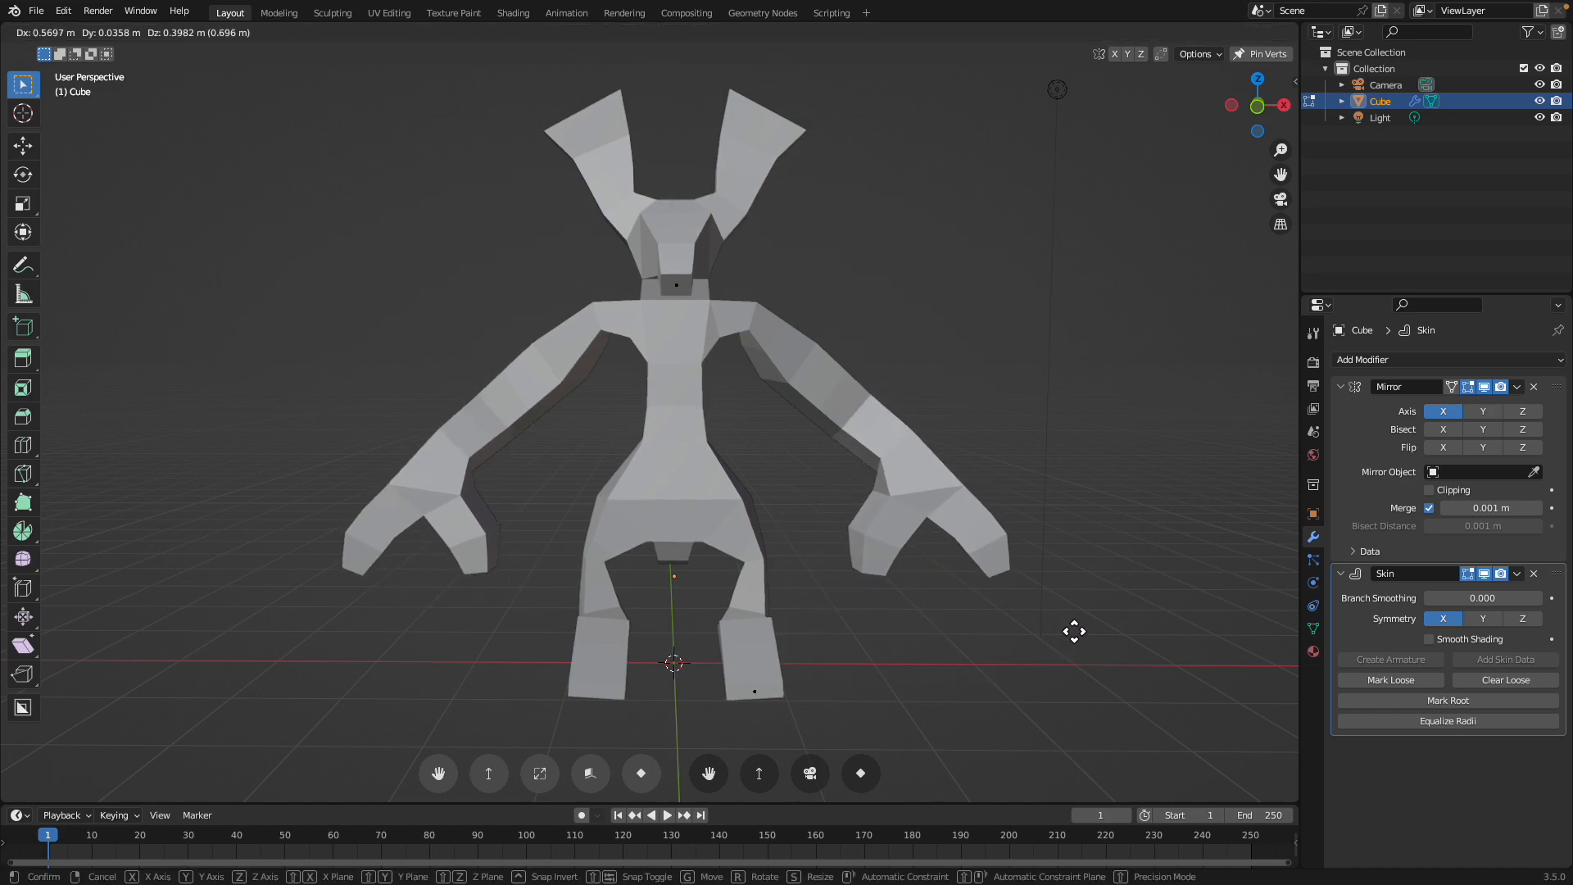
left_click(1092, 551)
key("g")
left_click(1057, 460)
key("r")
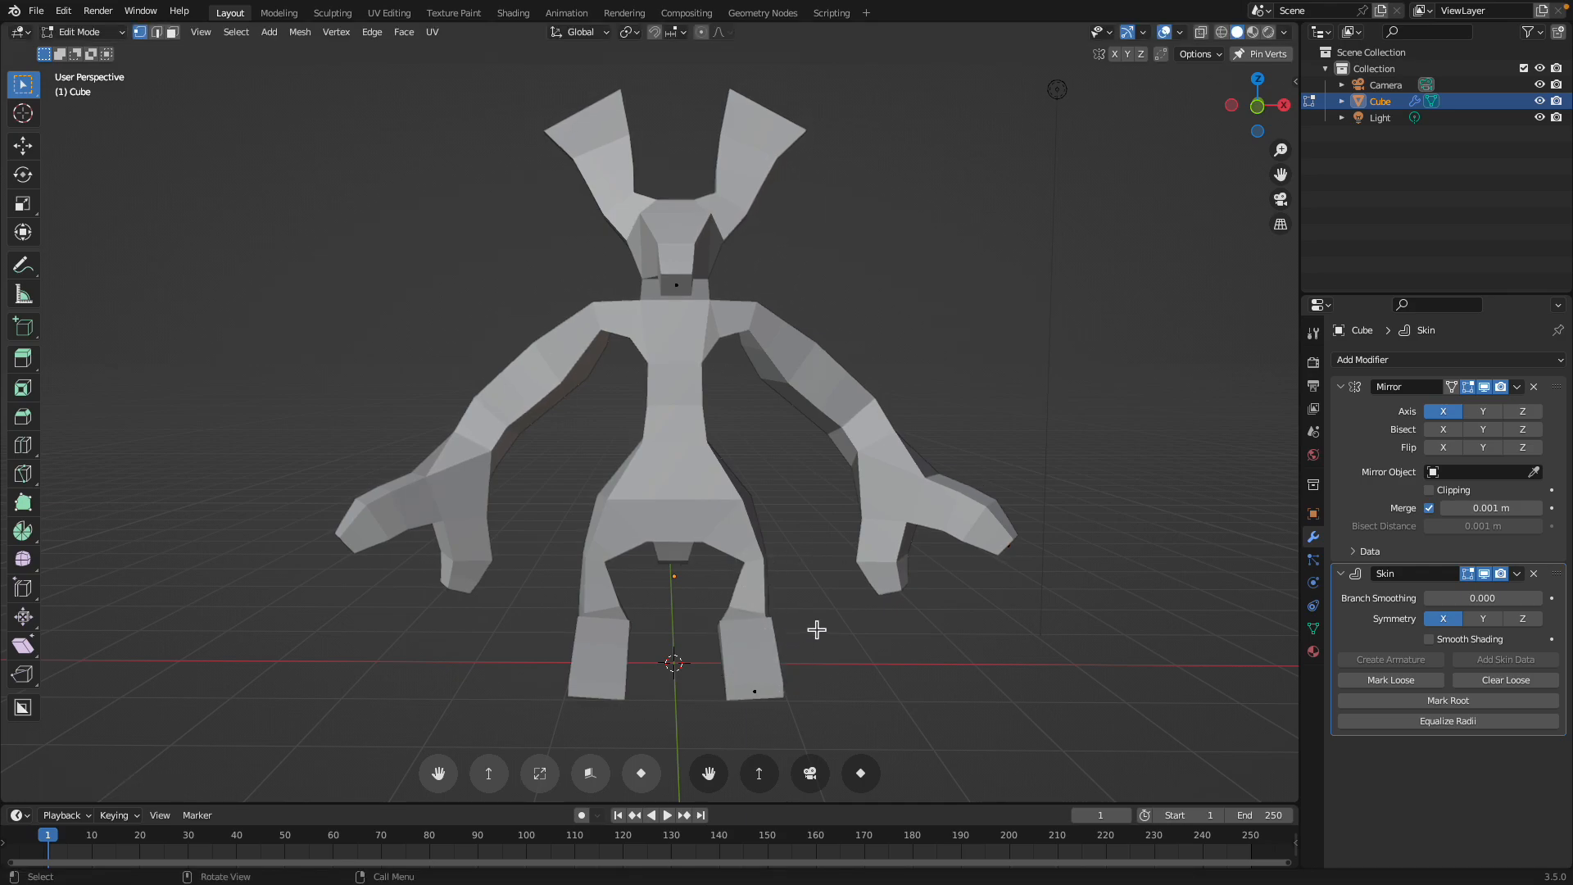
- Shift the base character's mirrored leg joints slightly inward and down, and return to Object Mode
key("g")
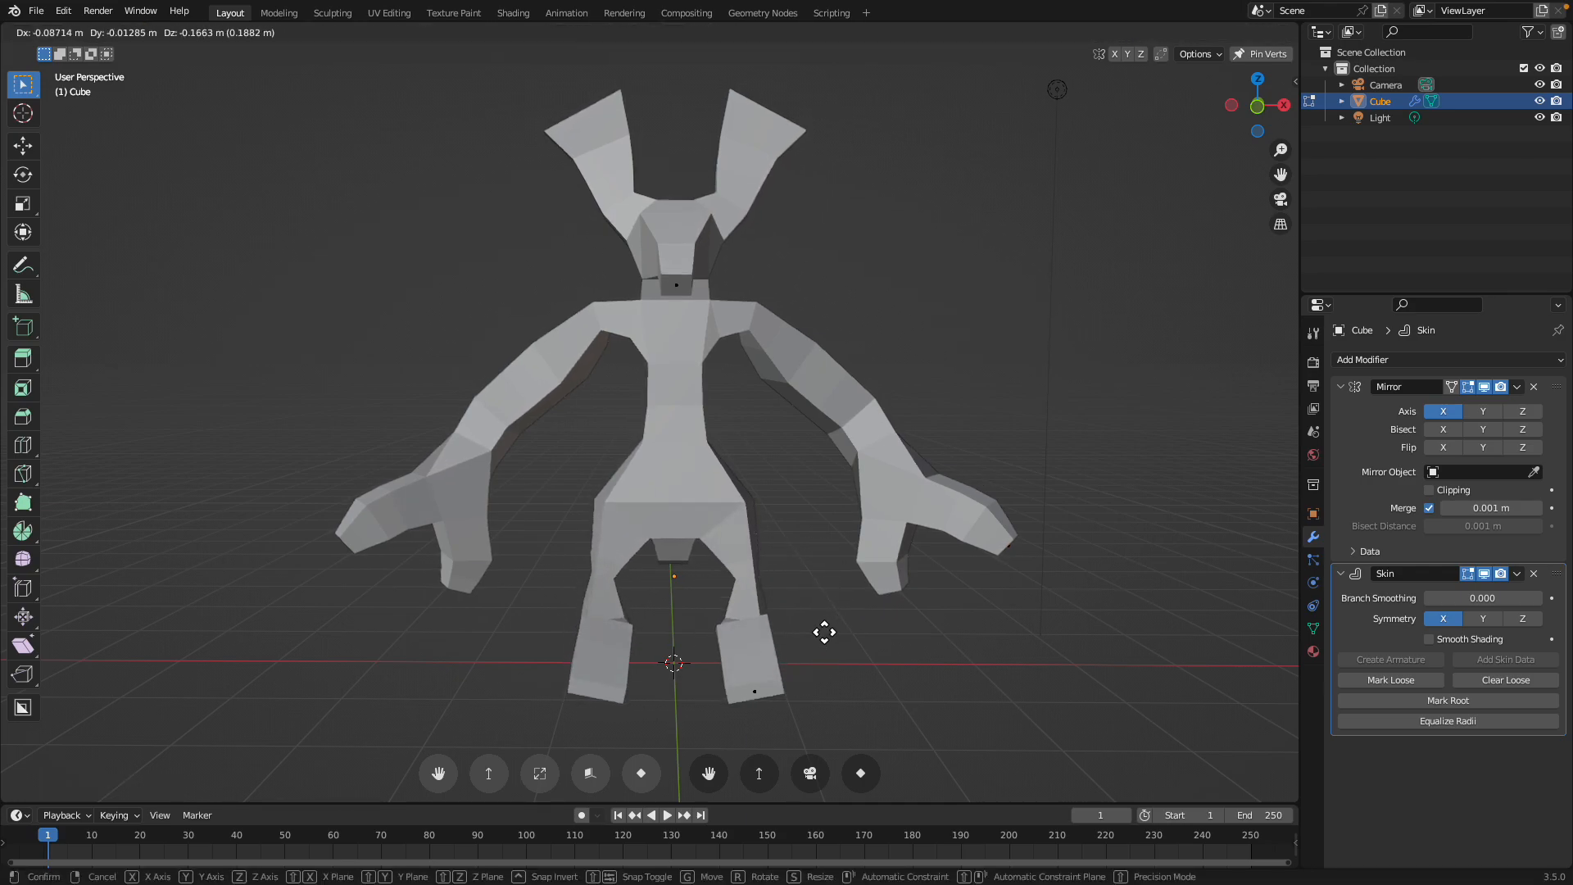
left_click(819, 623)
key("Tab")
- Compare the reposed low-poly base in Blender with the detailed character in Plasticity
middle_click_drag(856, 571, 994, 390)
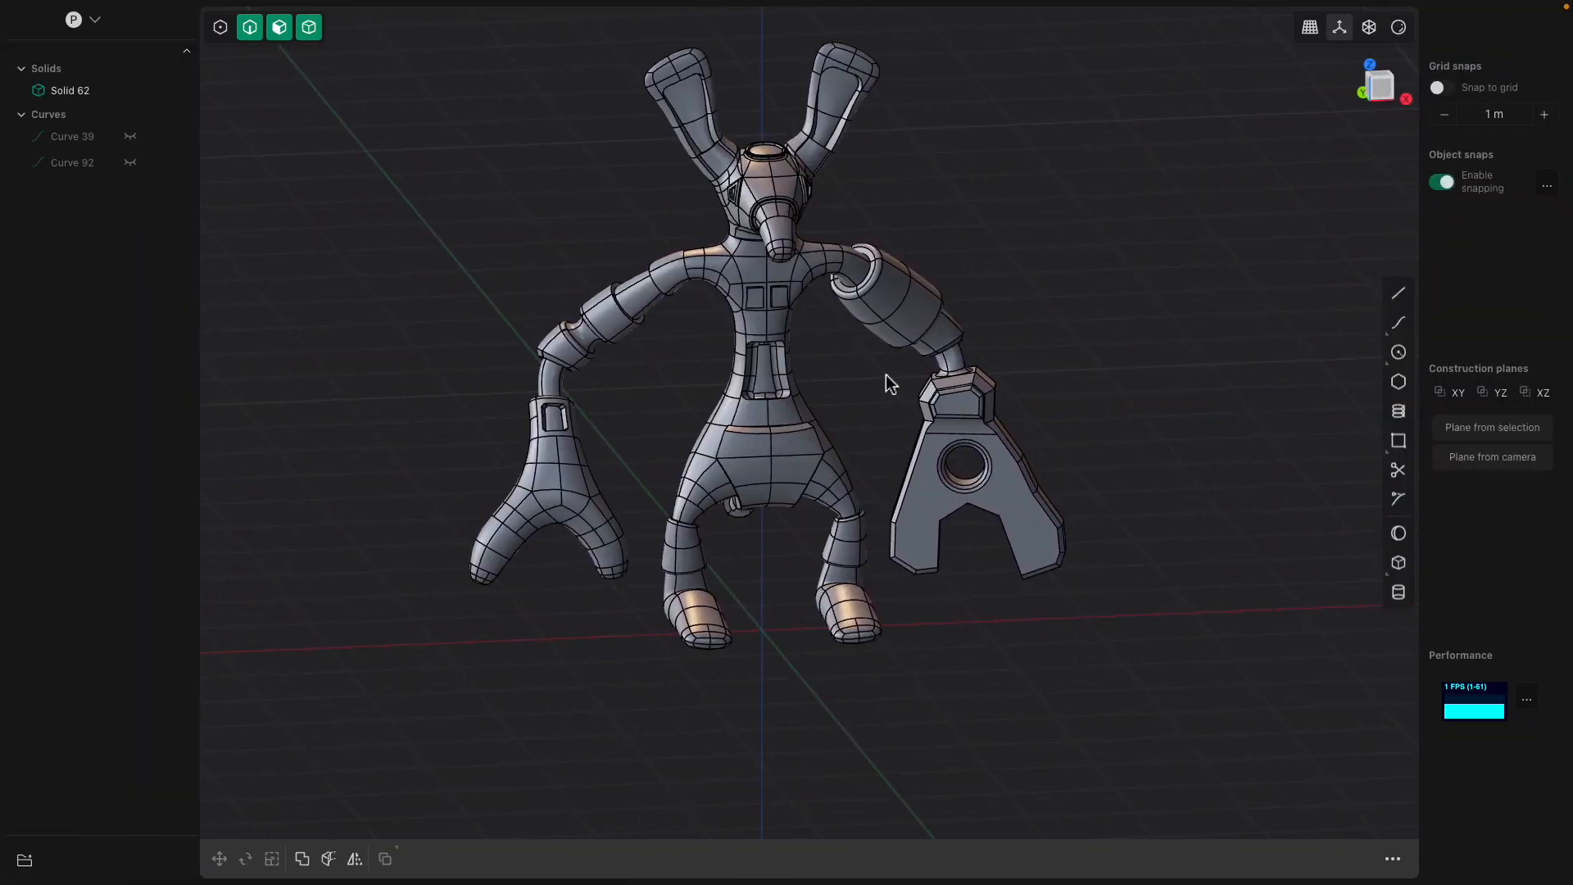
middle_click_drag(761, 379, 799, 344)
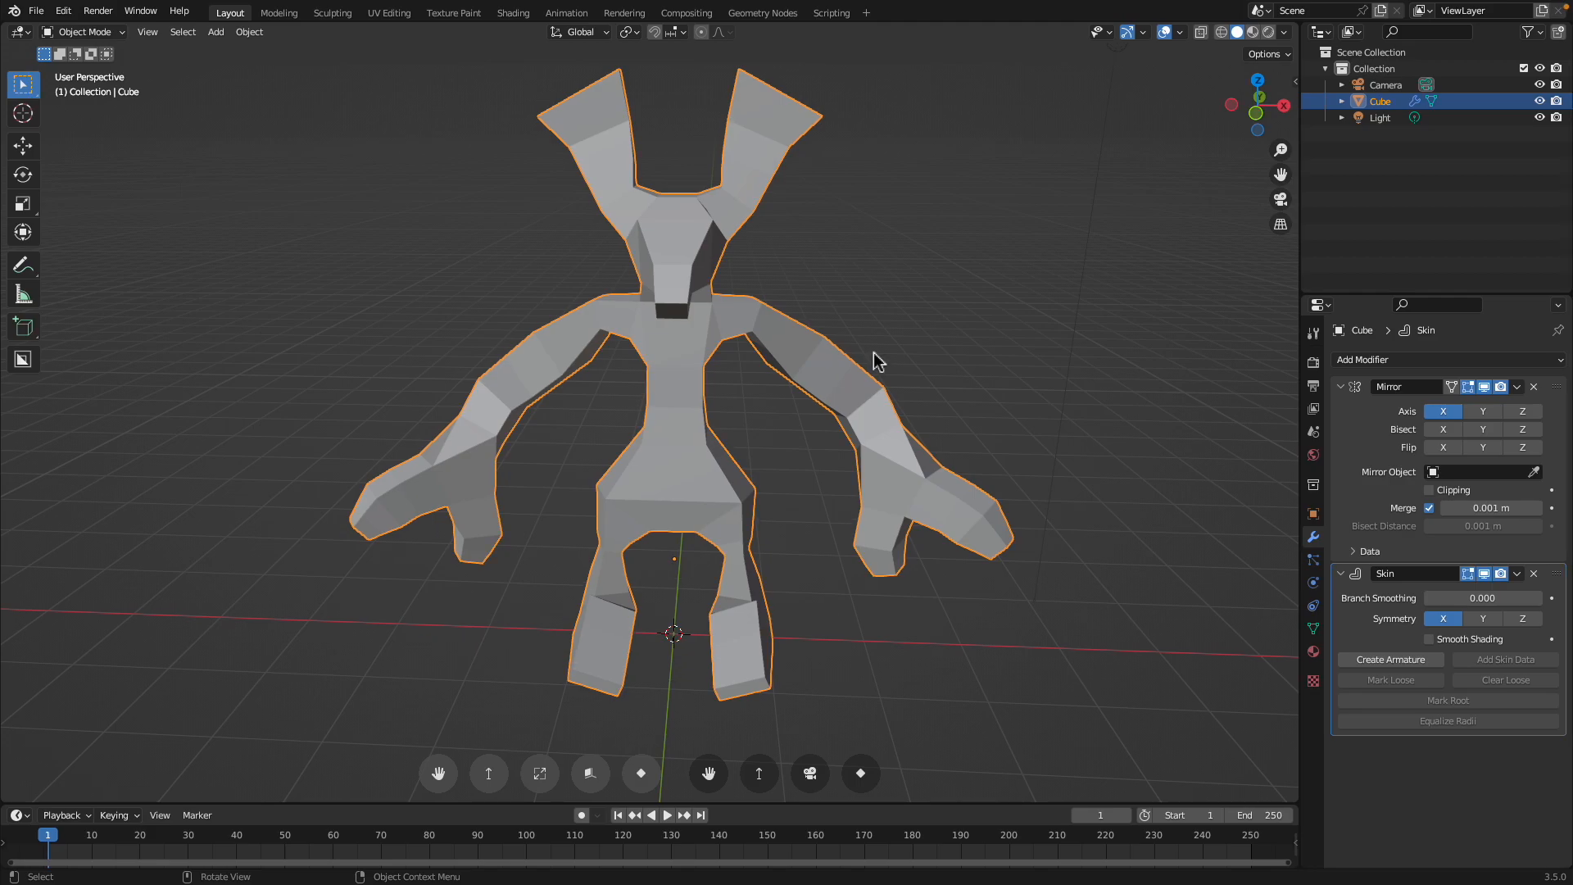
middle_click_drag(875, 354, 798, 305)
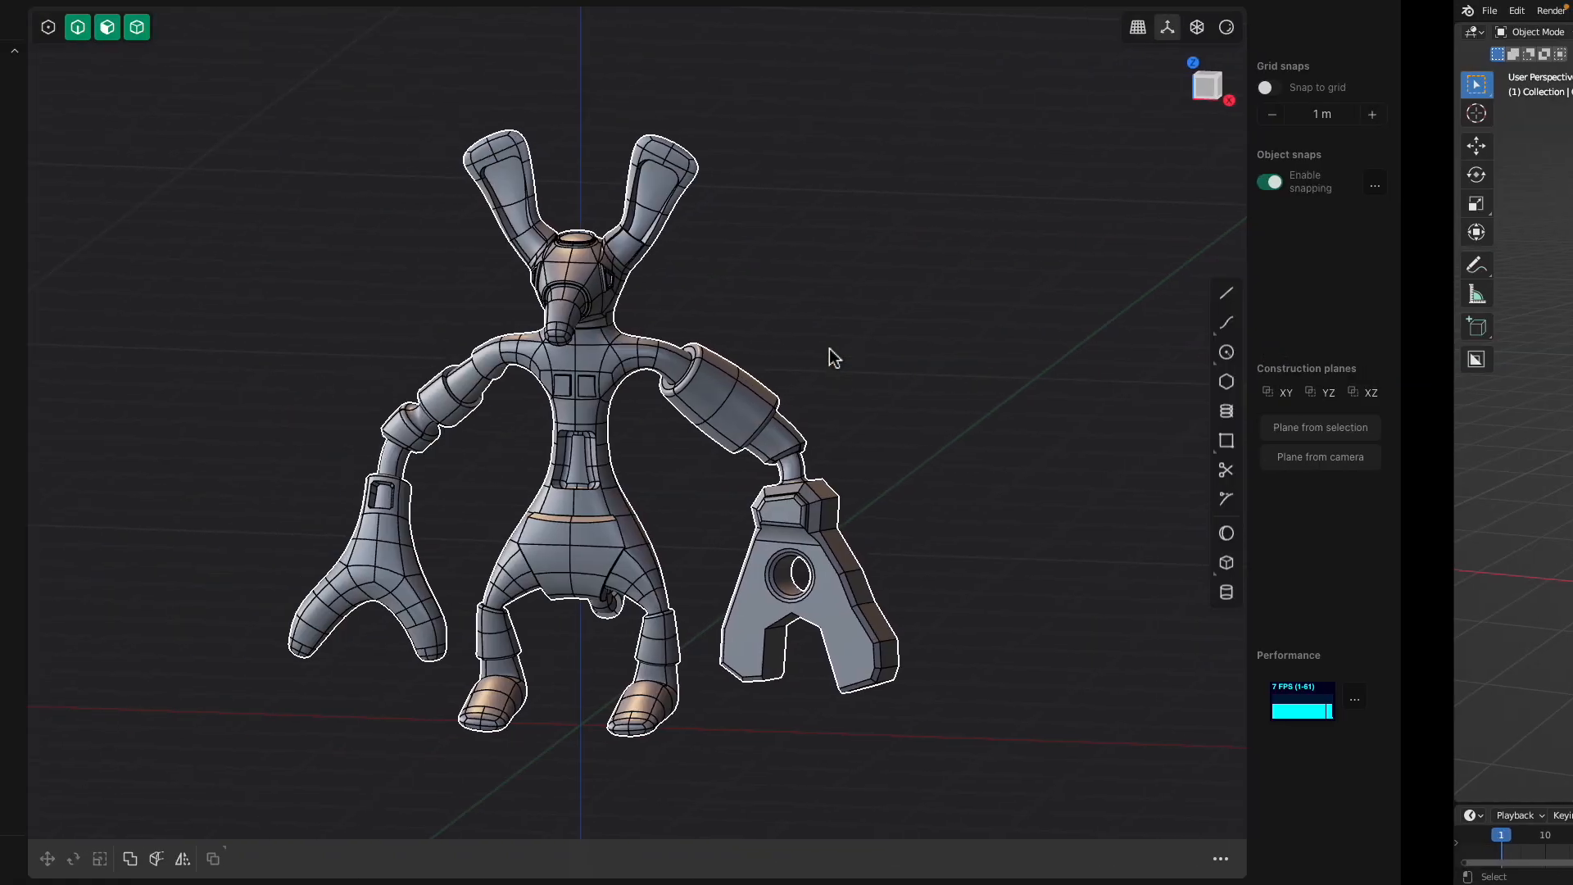
middle_click_drag(832, 354, 884, 363)
- Try to offset all faces of the large right arm sleeve outward by about 0.91 m
left_click(875, 409)
left_click(873, 405)
scroll(875, 411, "up", 5)
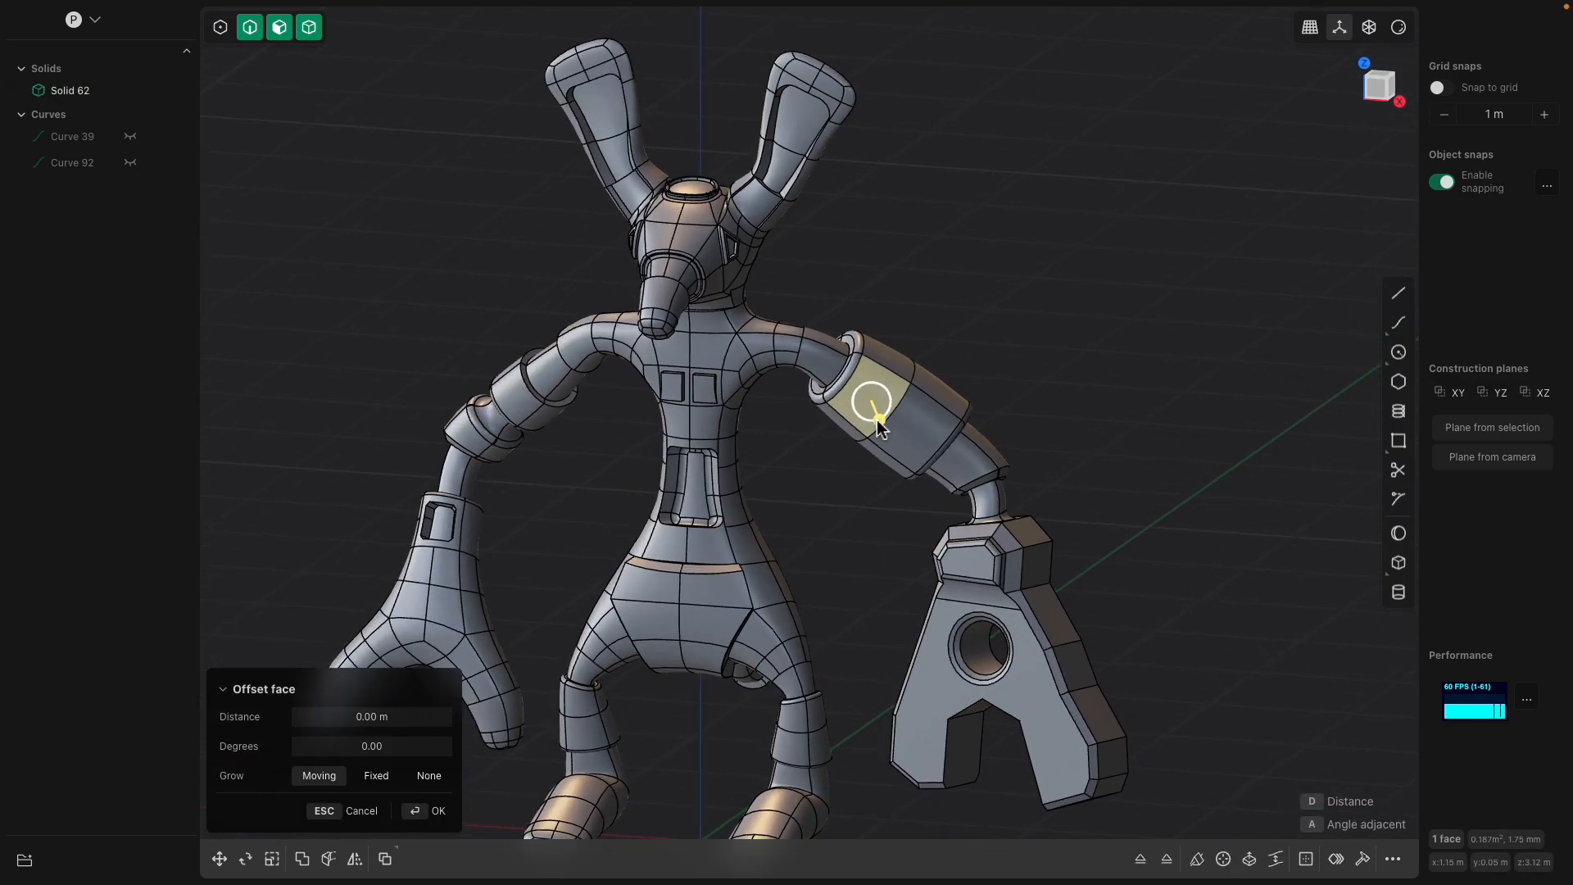
left_click(918, 426)
middle_click_drag(918, 426, 904, 423)
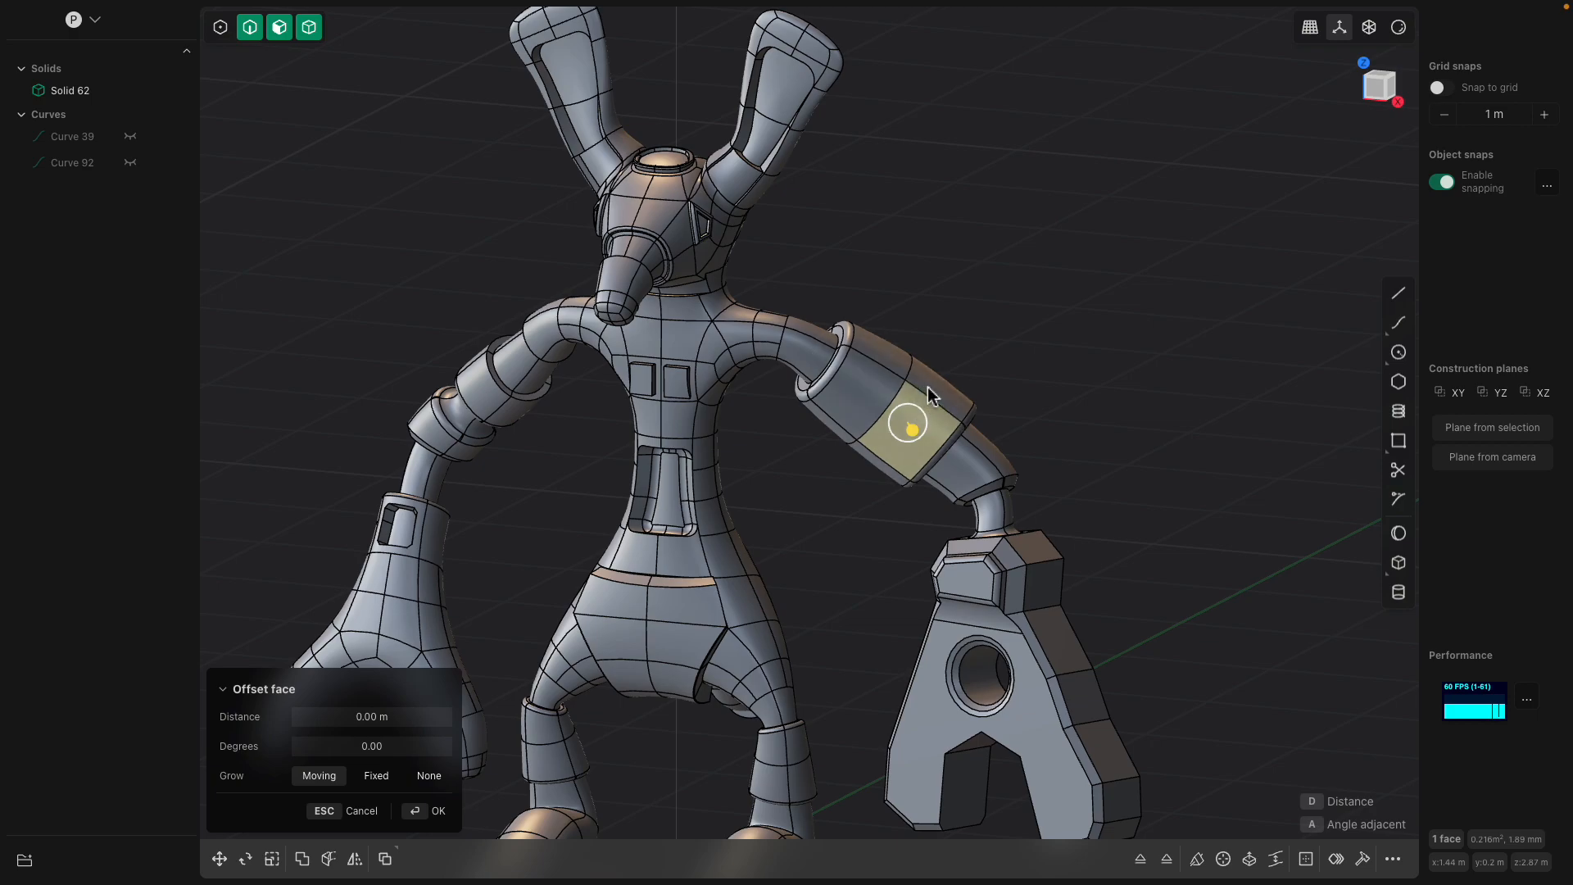
double_click(965, 418)
left_click_drag(992, 395, 980, 412)
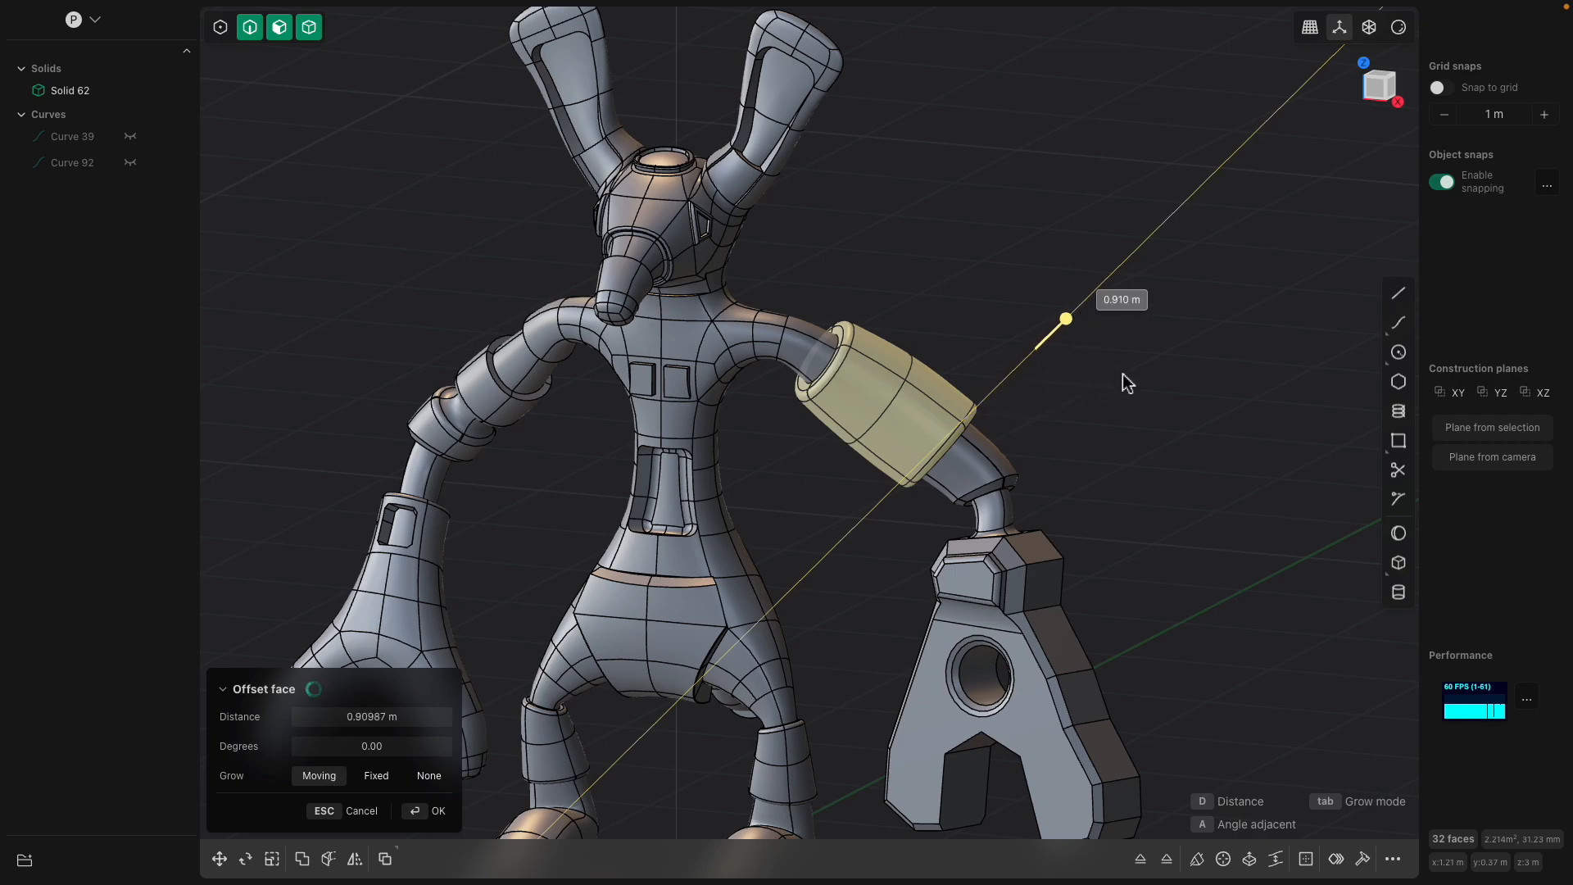
key("Return")
middle_click_drag(988, 420, 1024, 418)
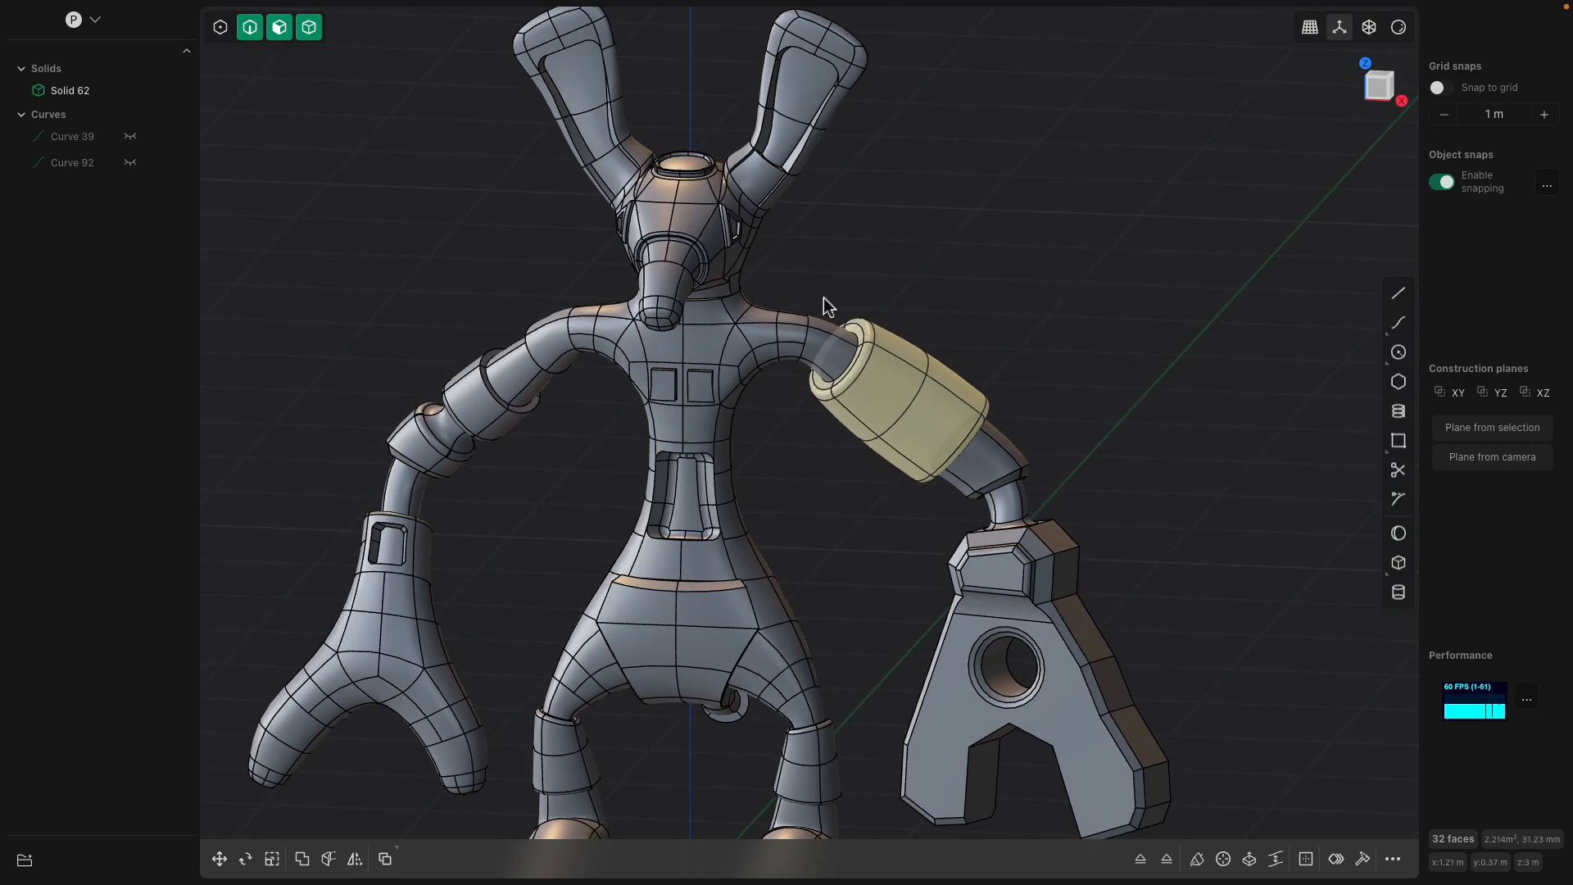
- Examine the character's shoulders, chest panels and head close up from the front
left_click(789, 331)
middle_click_drag(876, 328, 779, 321)
scroll(735, 326, "up", 8)
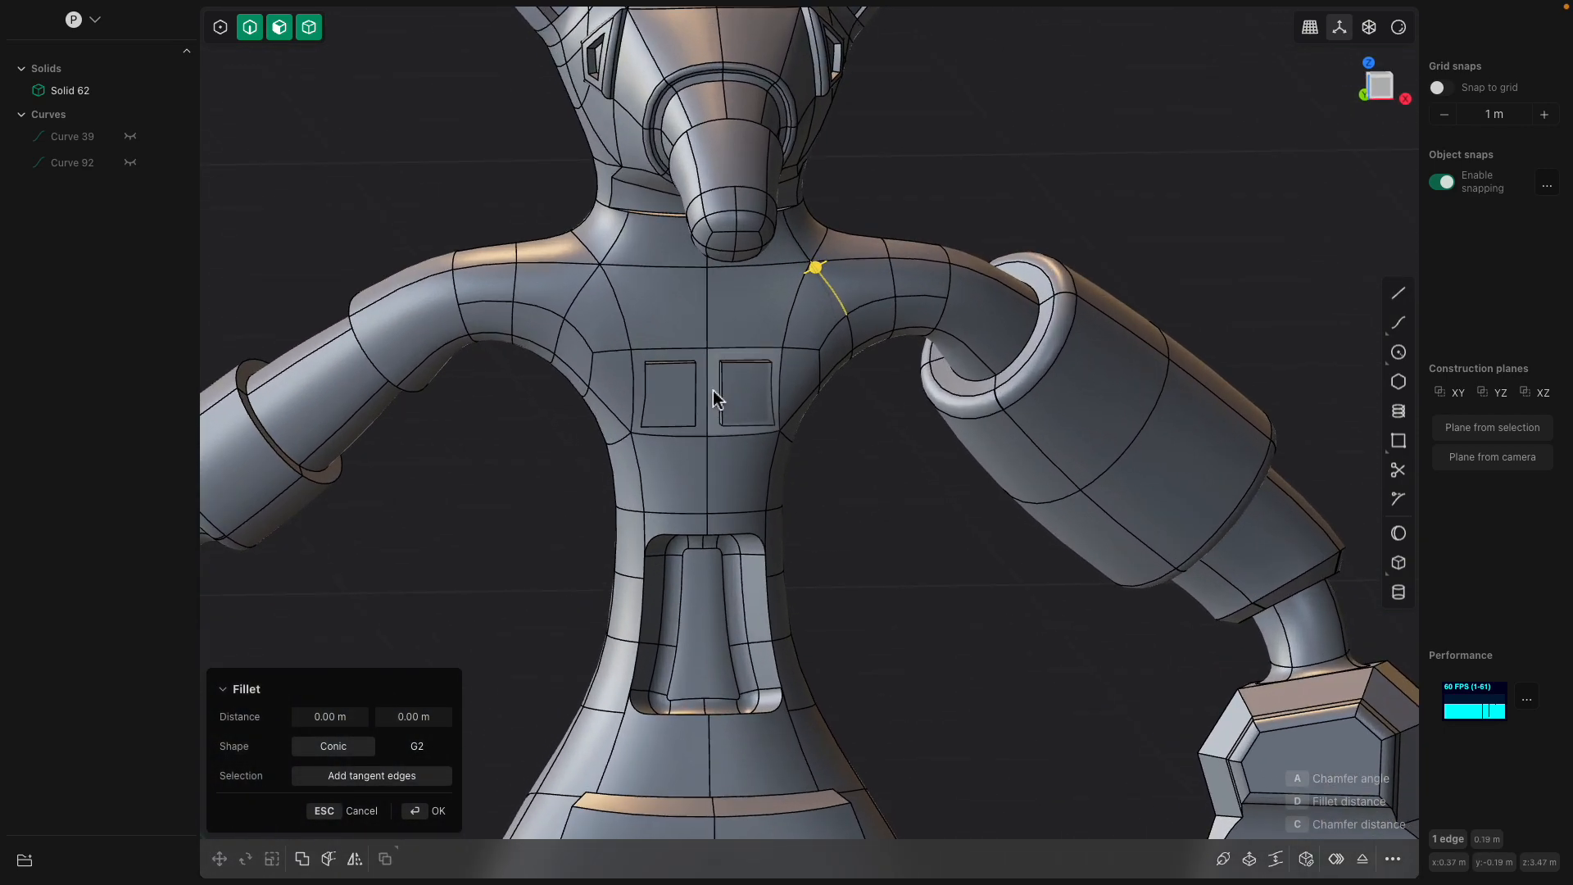
scroll(779, 527, "down", 10)
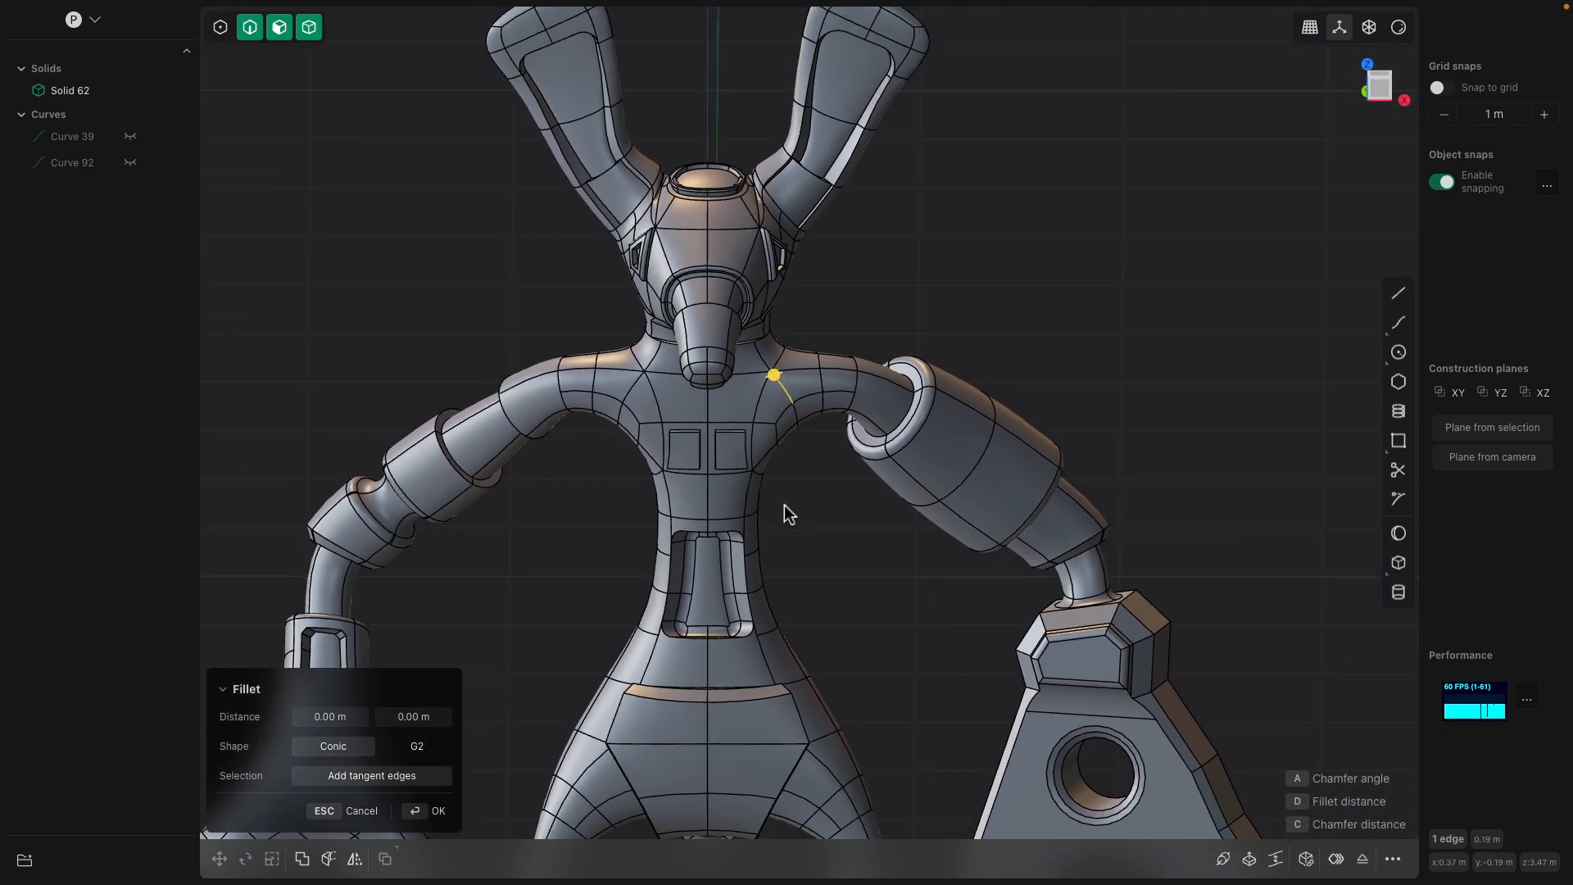